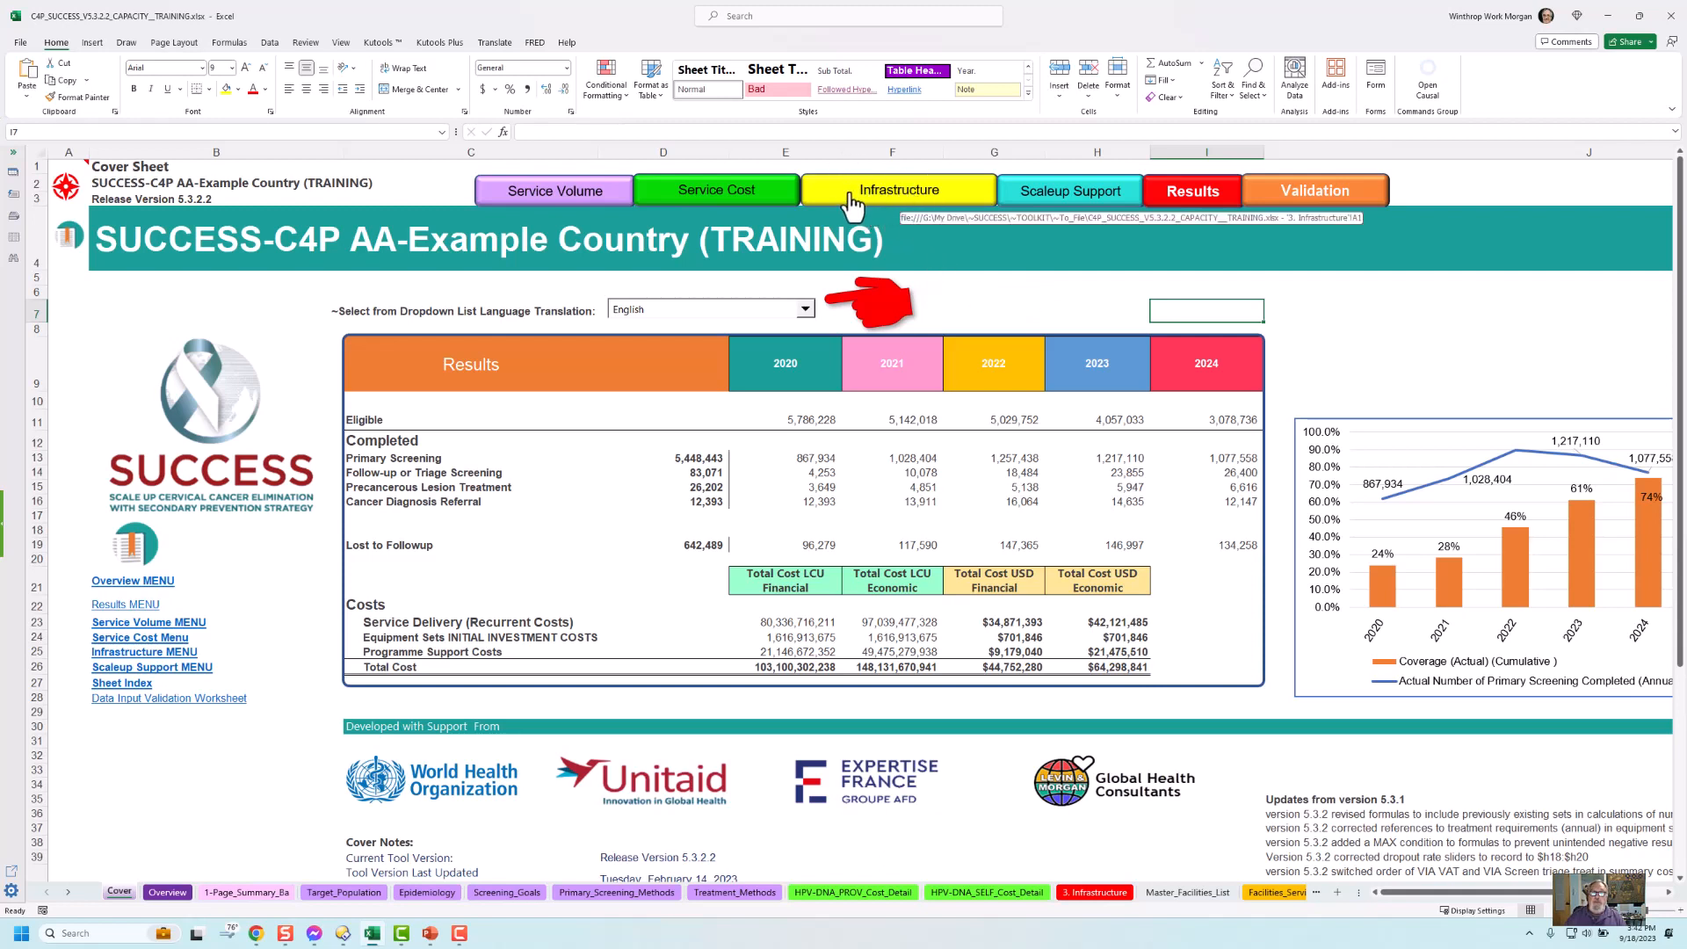
Open the Facilities Available & Annual Facility Capacity sheet from the Infrastructure menu and go to its first table.
left_click(900, 195)
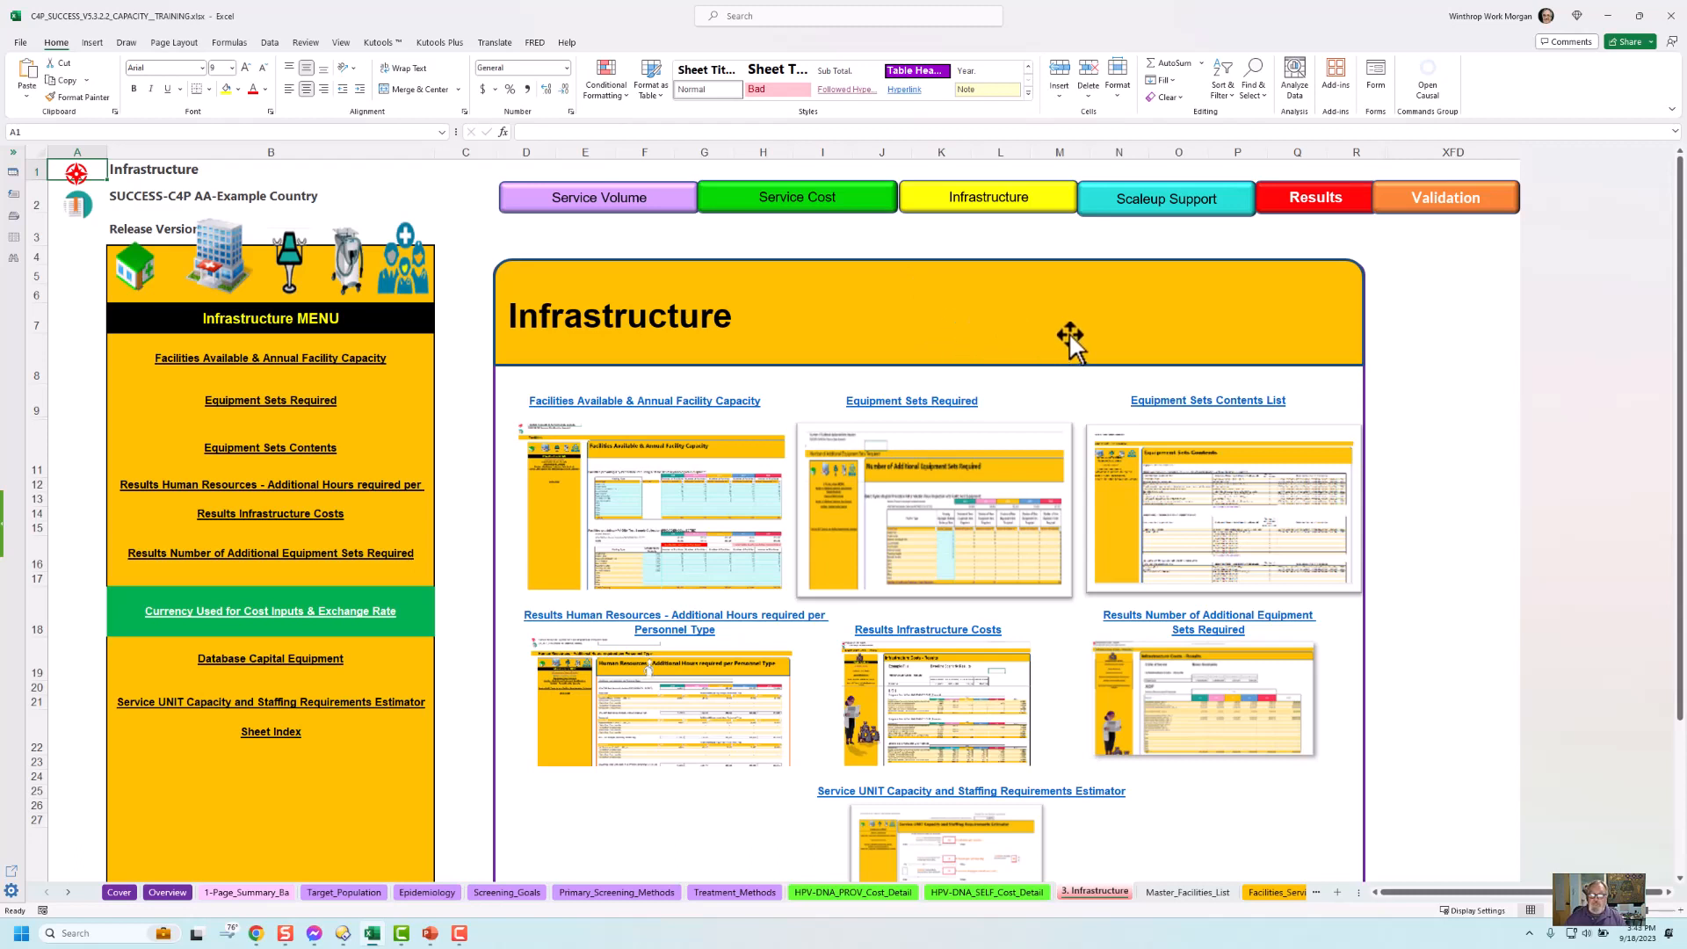
scroll(1069, 336, "down", 1)
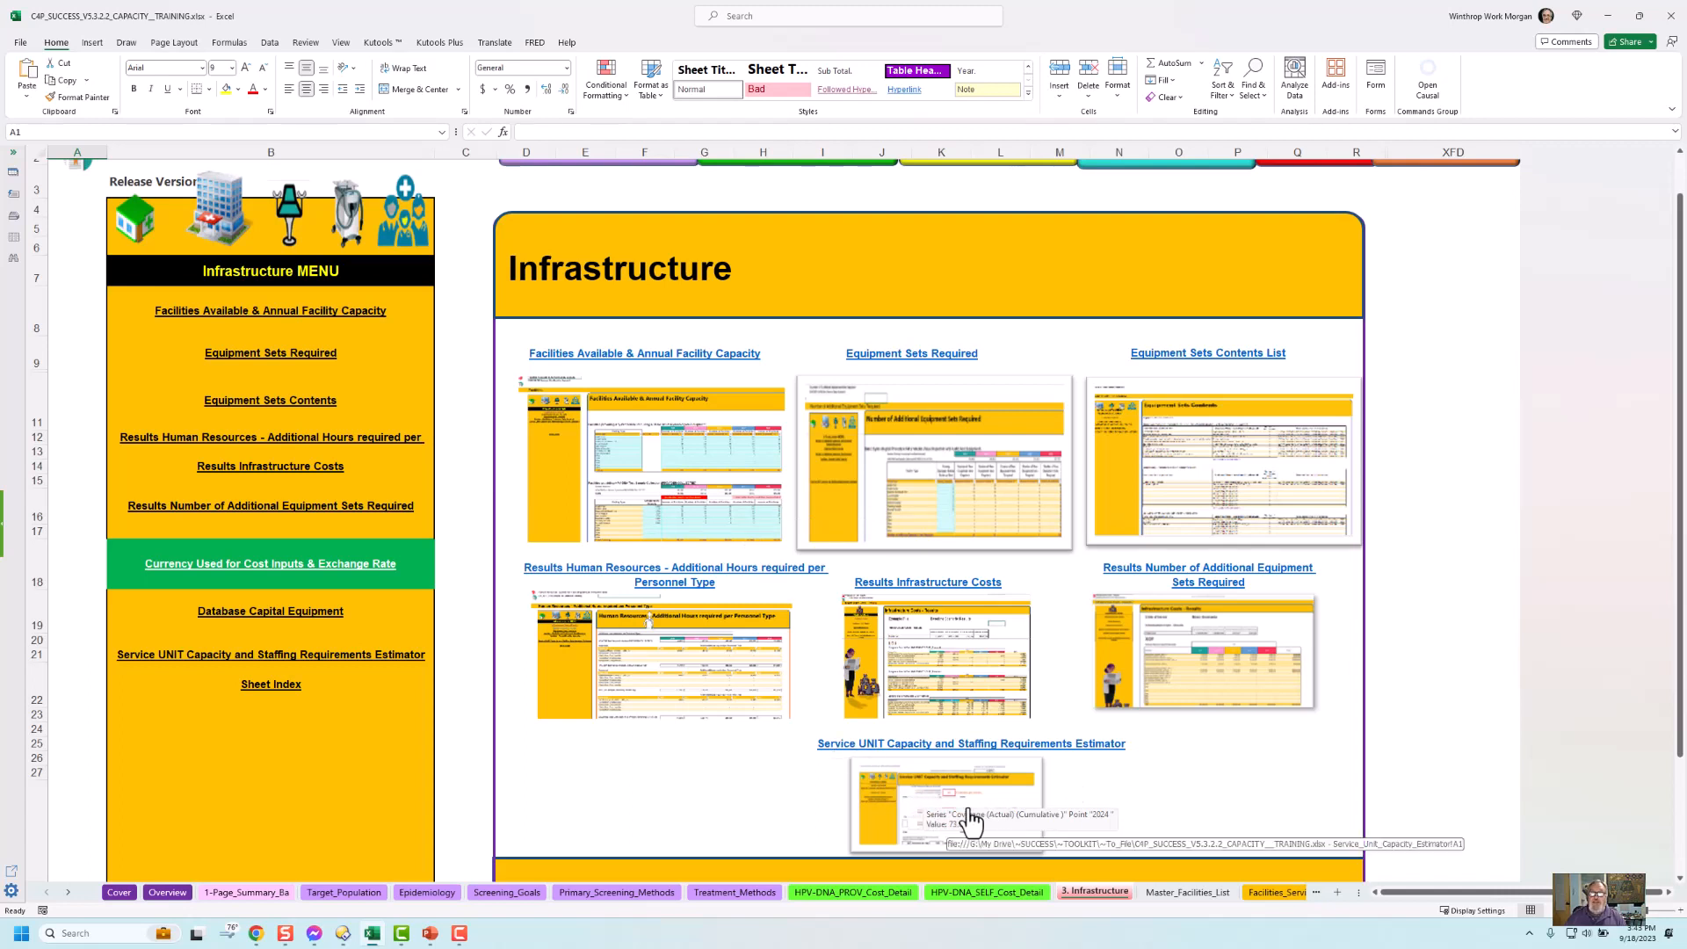
left_click(650, 468)
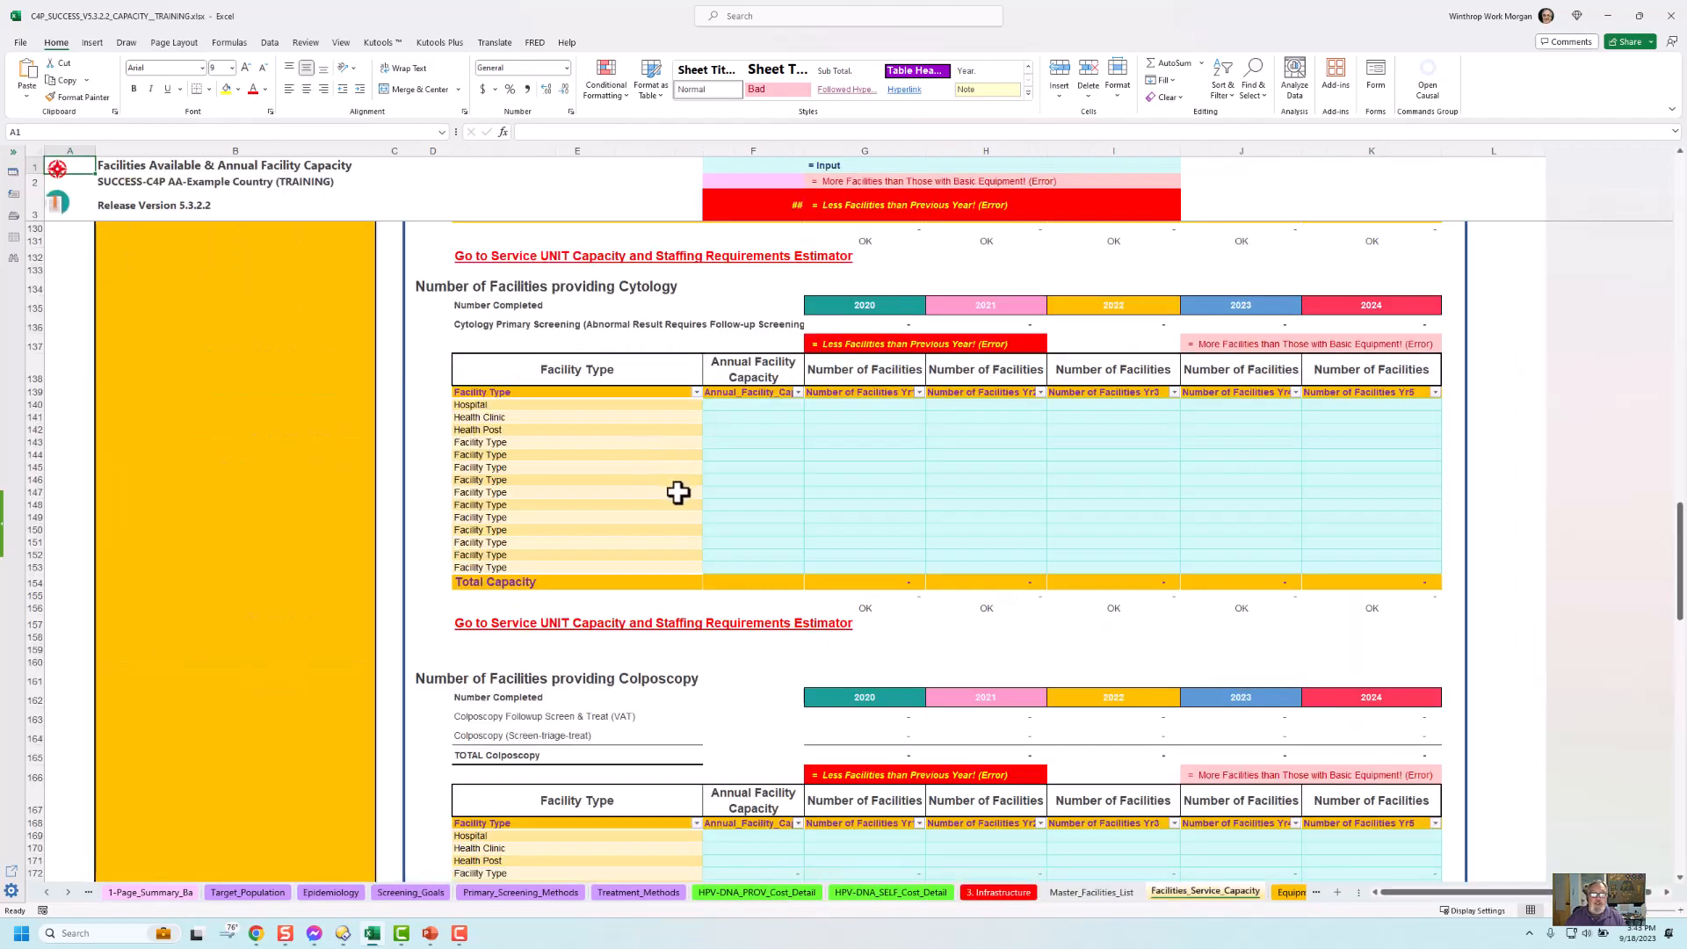
scroll(679, 493, "up", 12)
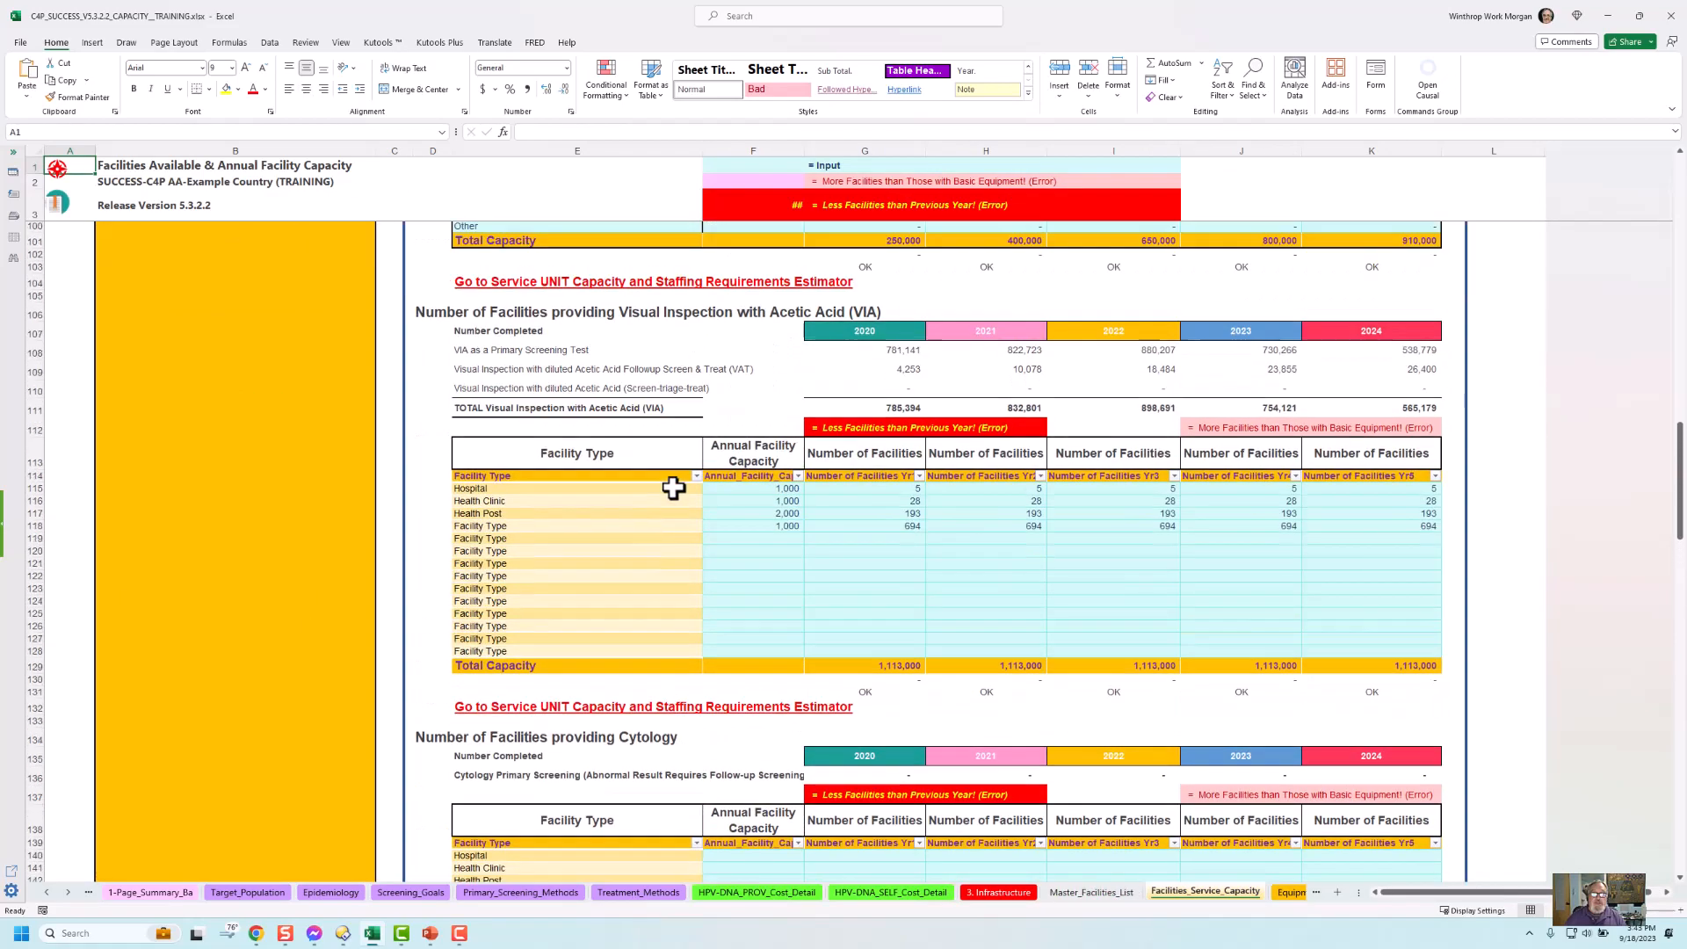
scroll(673, 488, "up", 17)
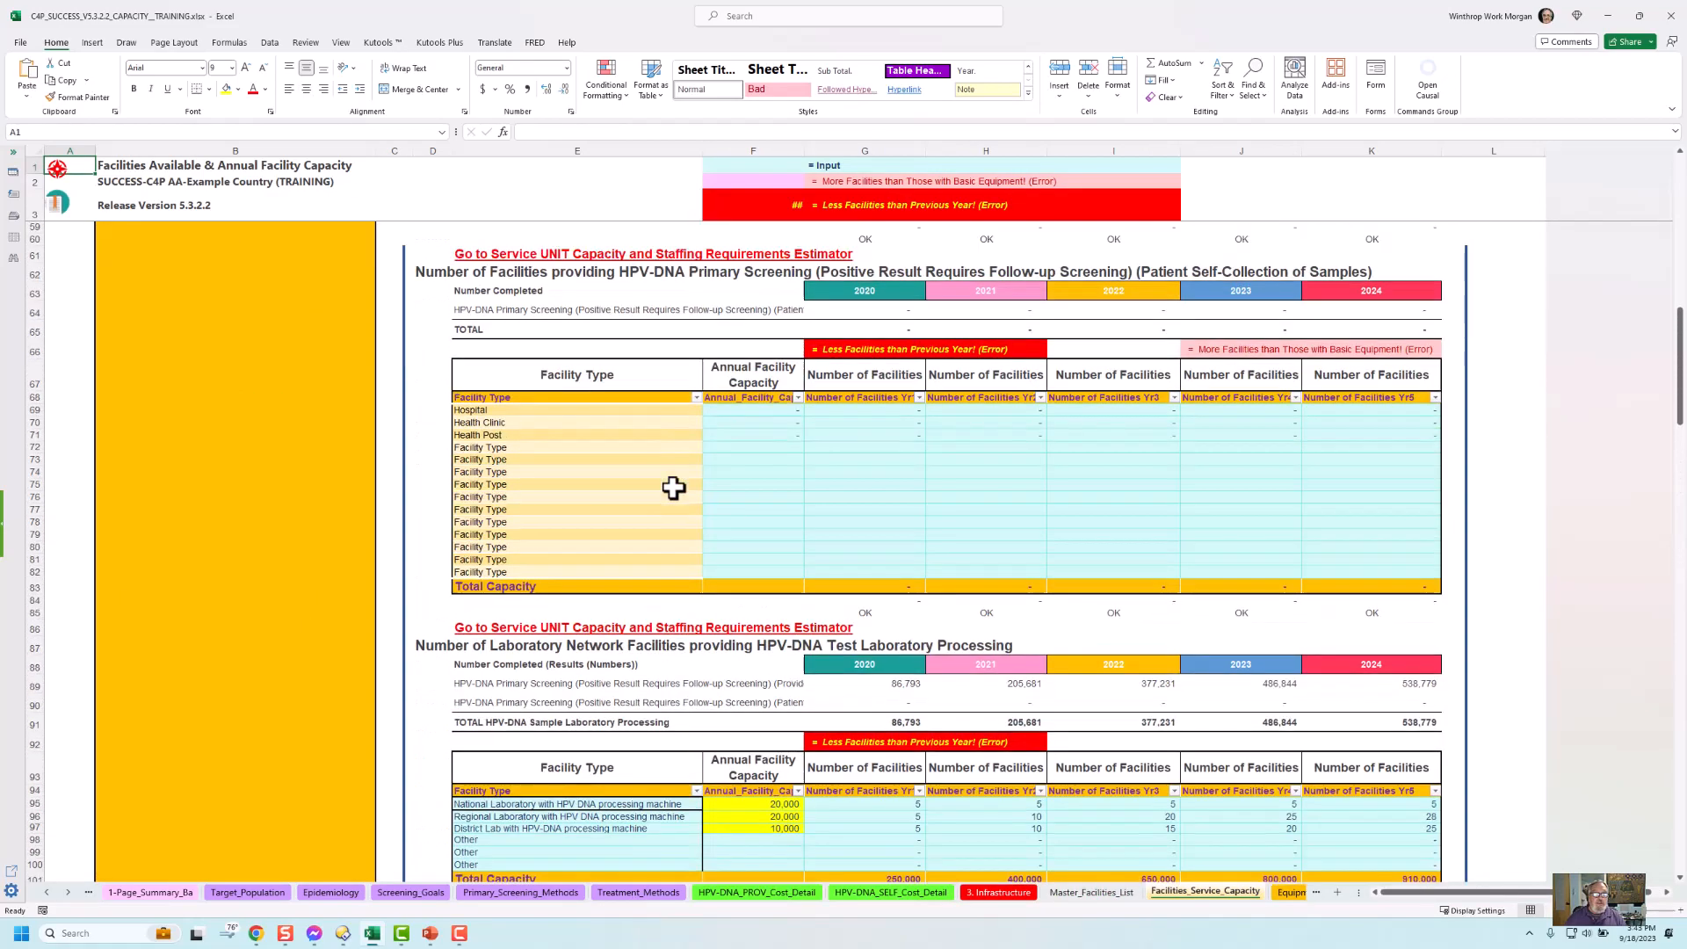
scroll(673, 488, "up", 12)
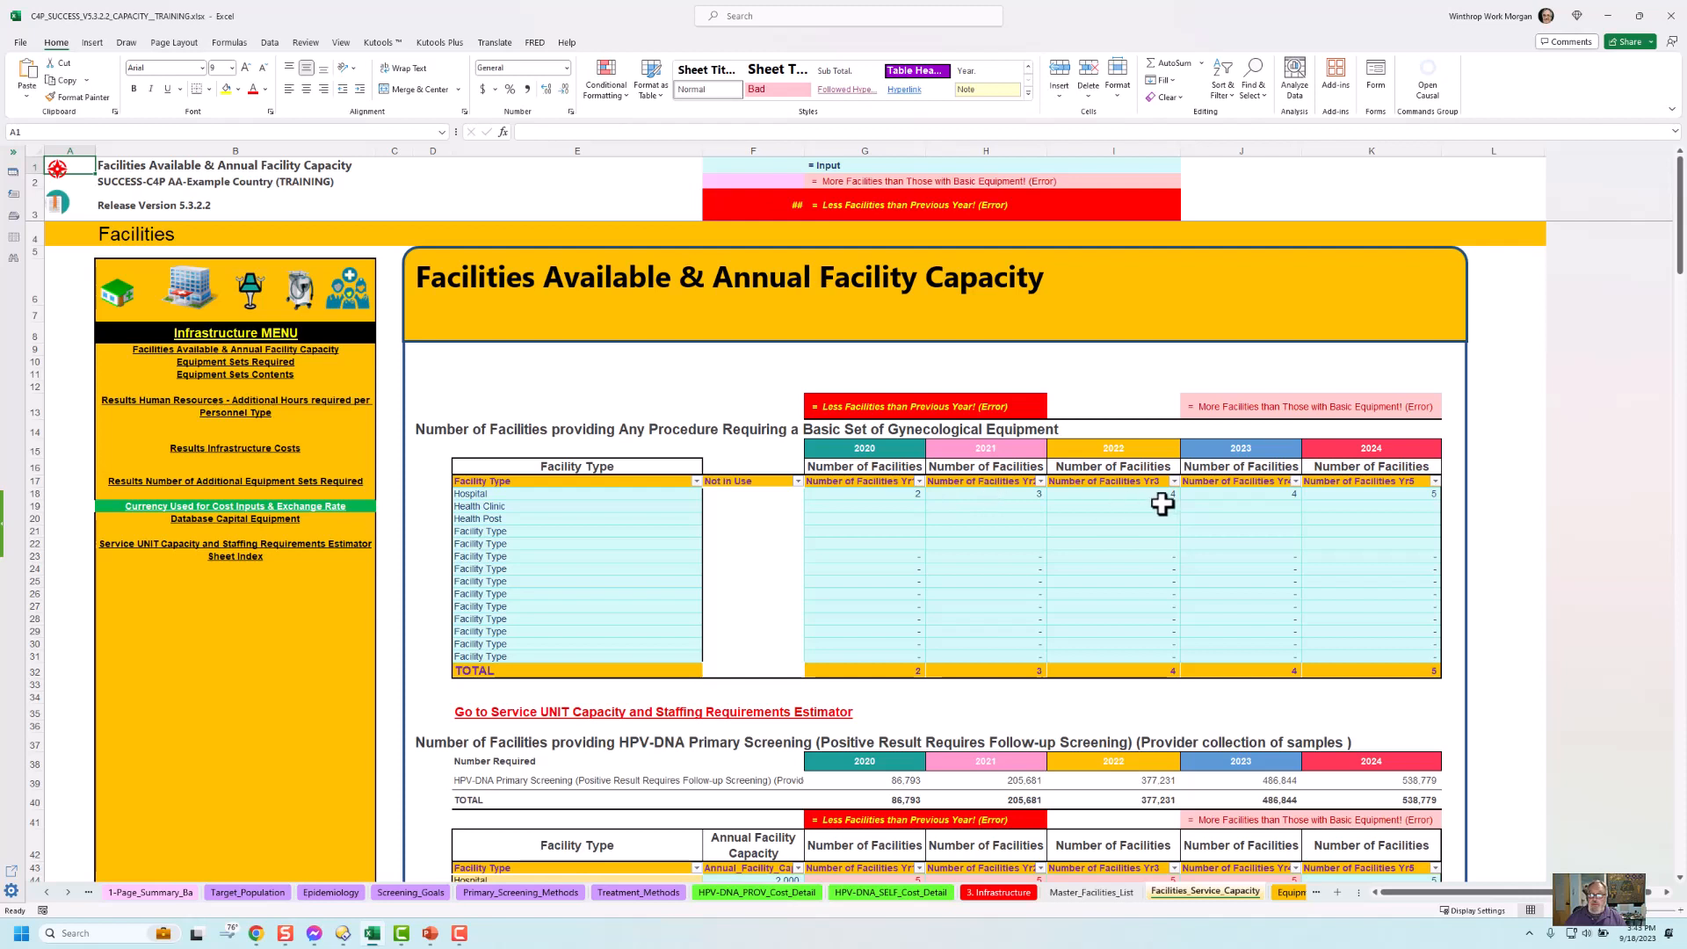
In the basic gynecological equipment table, enter 200 Health Clinics for 2020 and 300 for 2021.
left_click(1251, 496)
left_click(1426, 499)
left_click(901, 509)
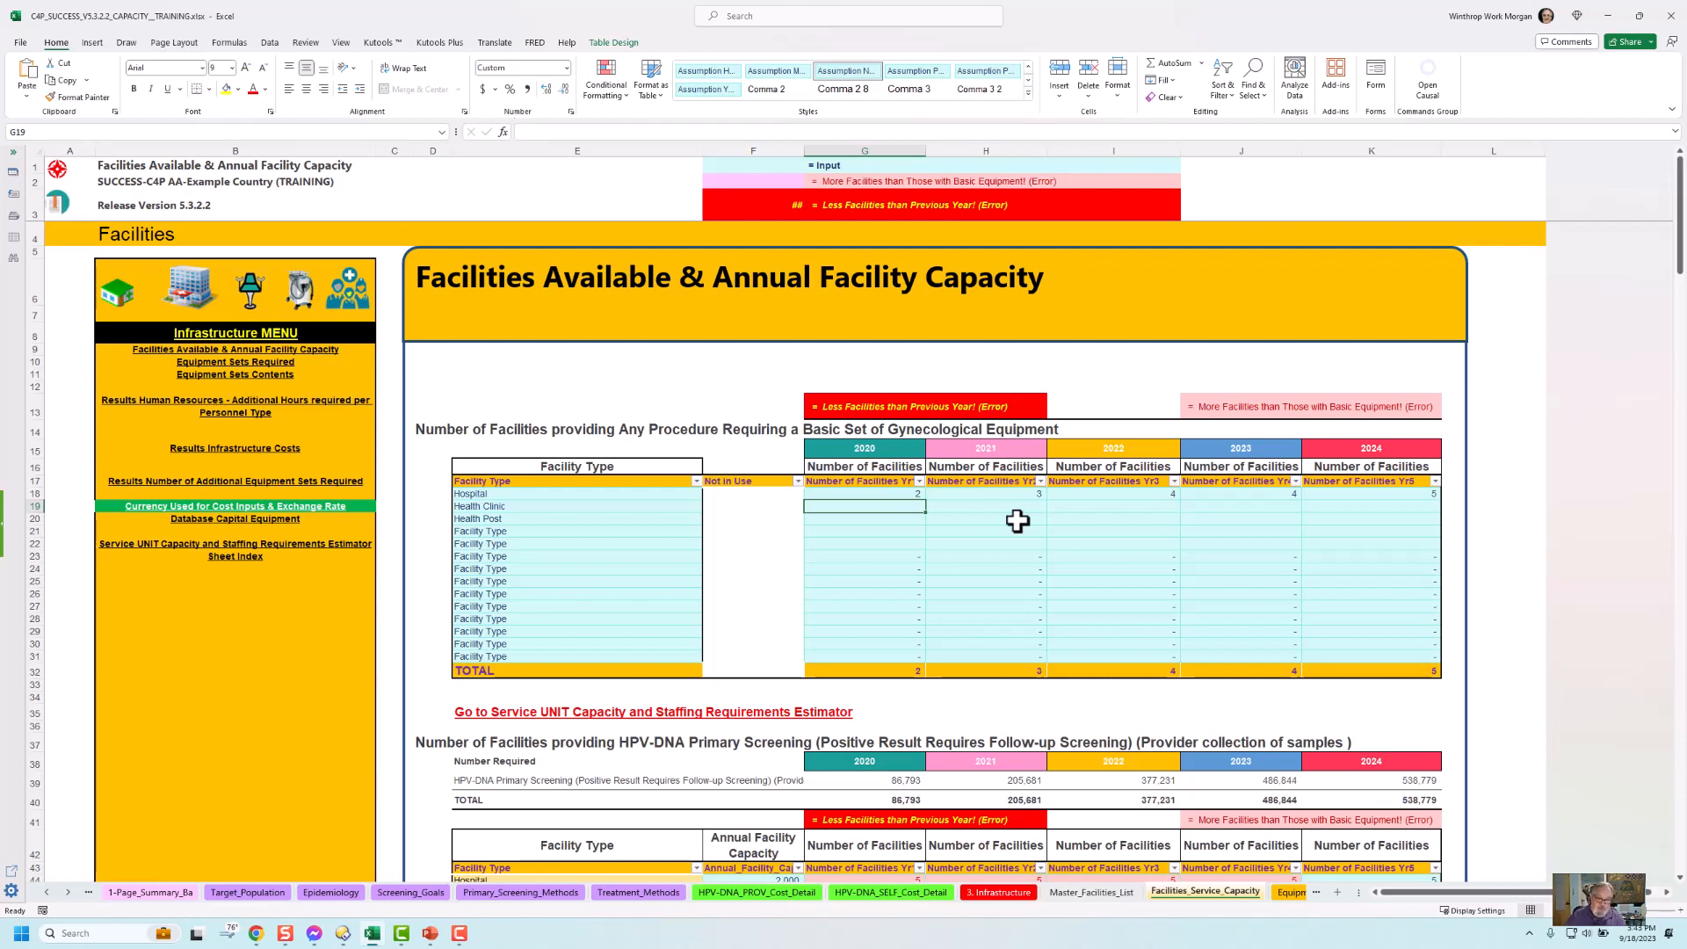
type("200")
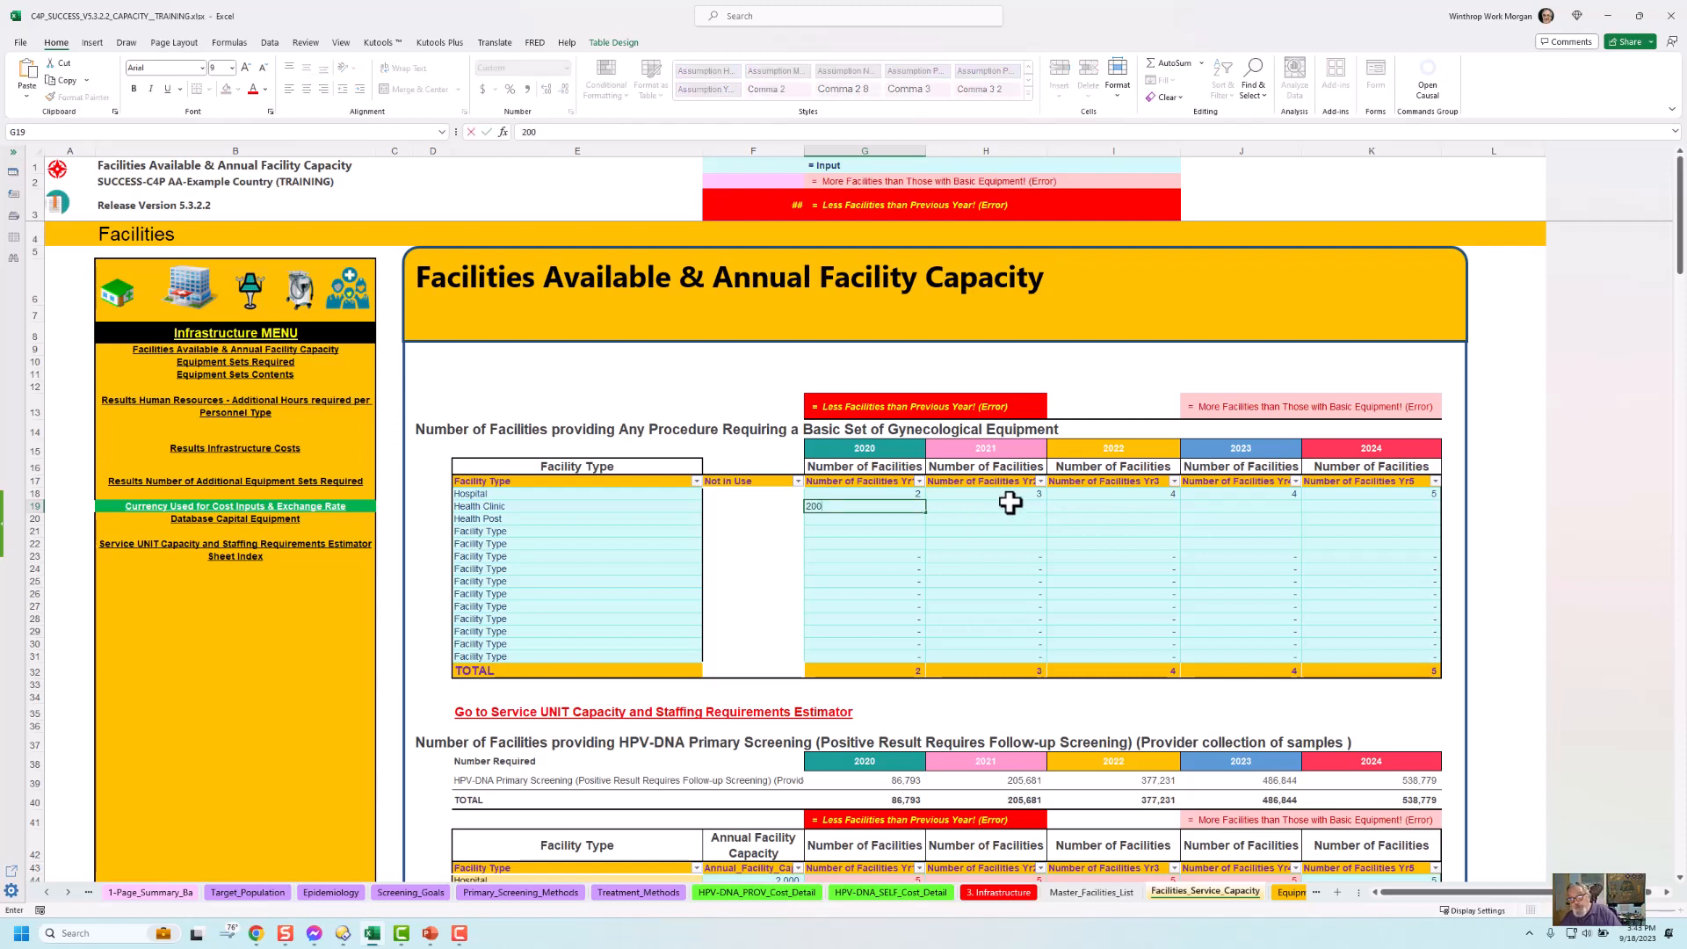
left_click(1011, 501)
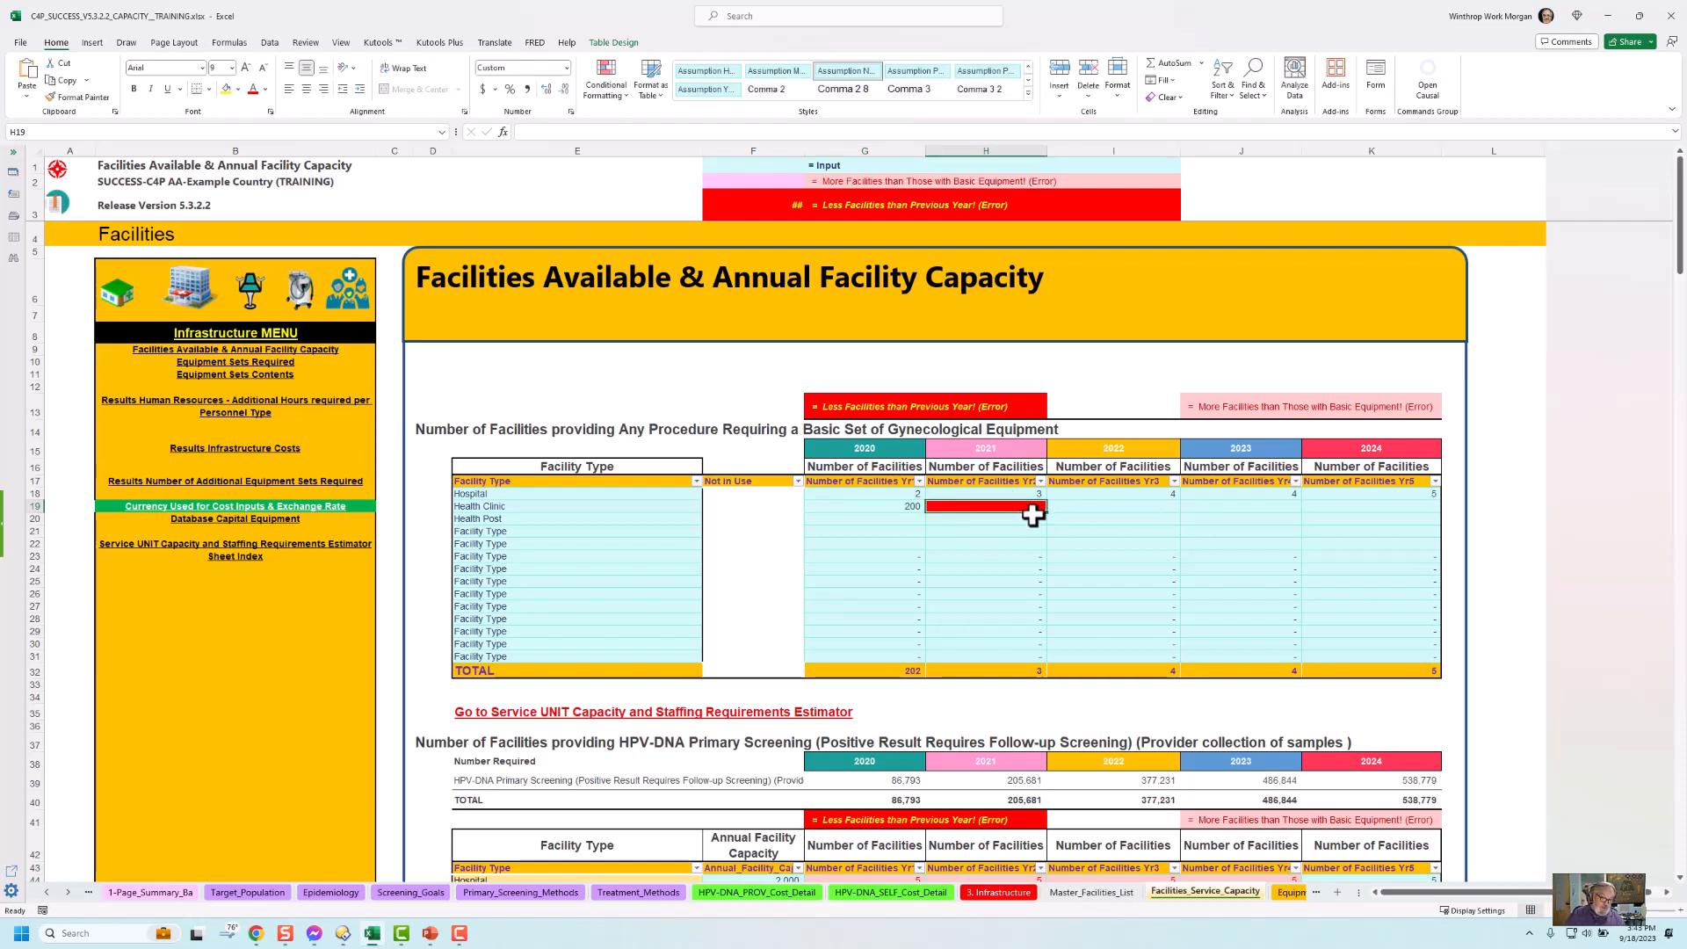
type("300")
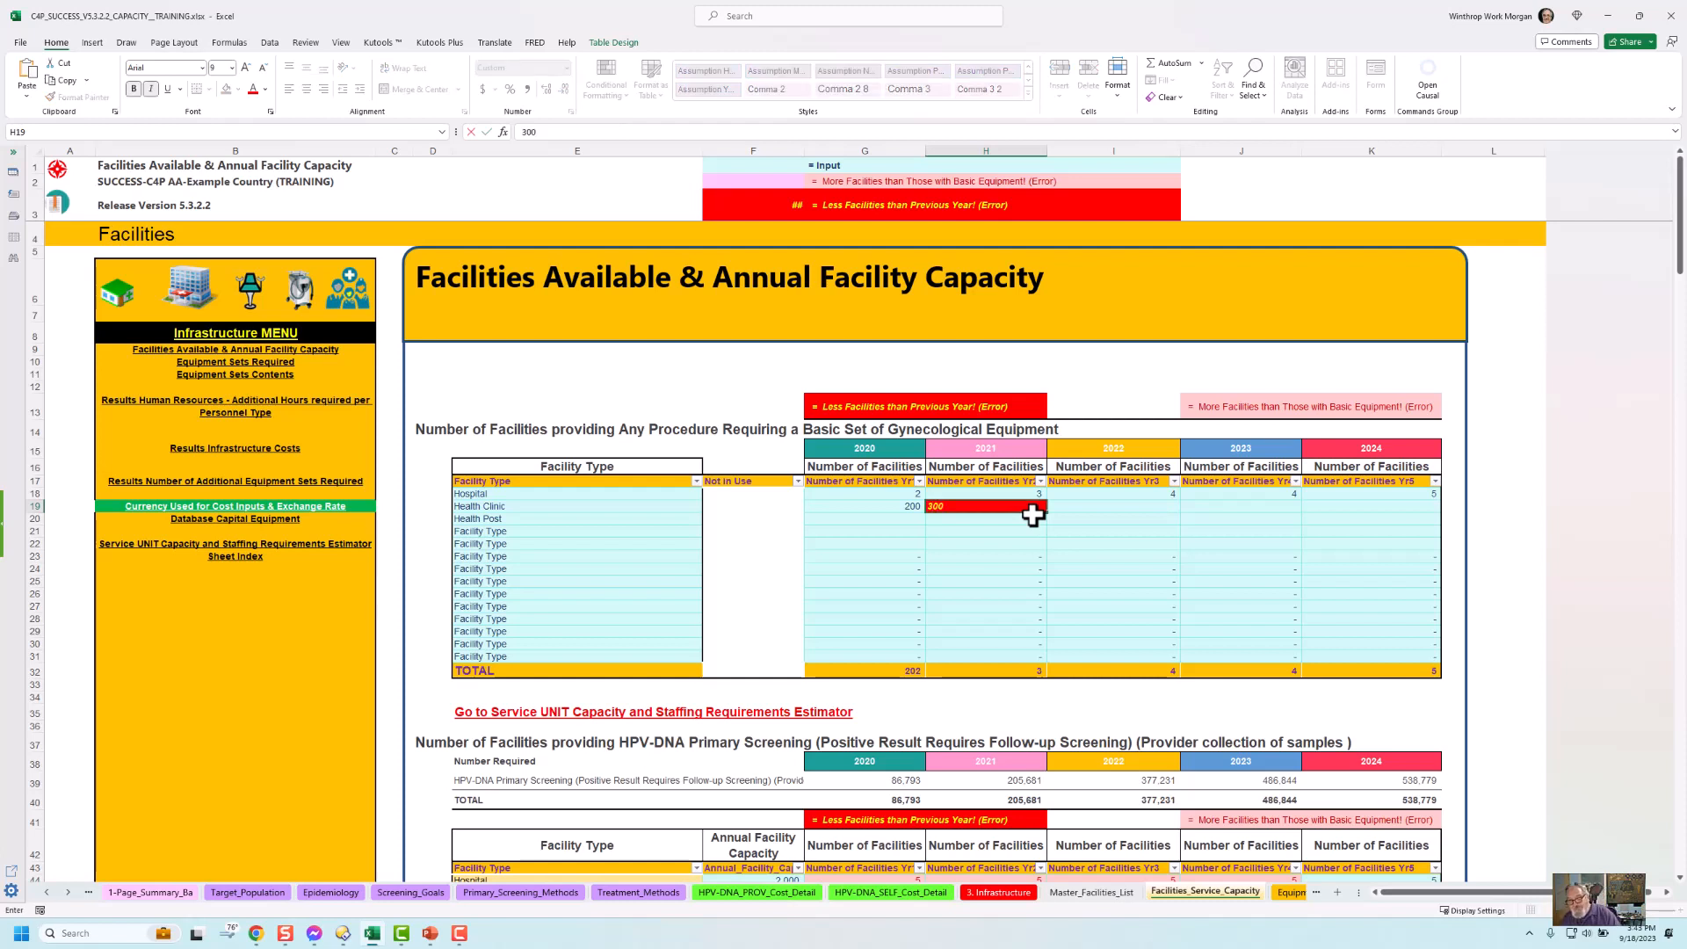
left_click(1089, 518)
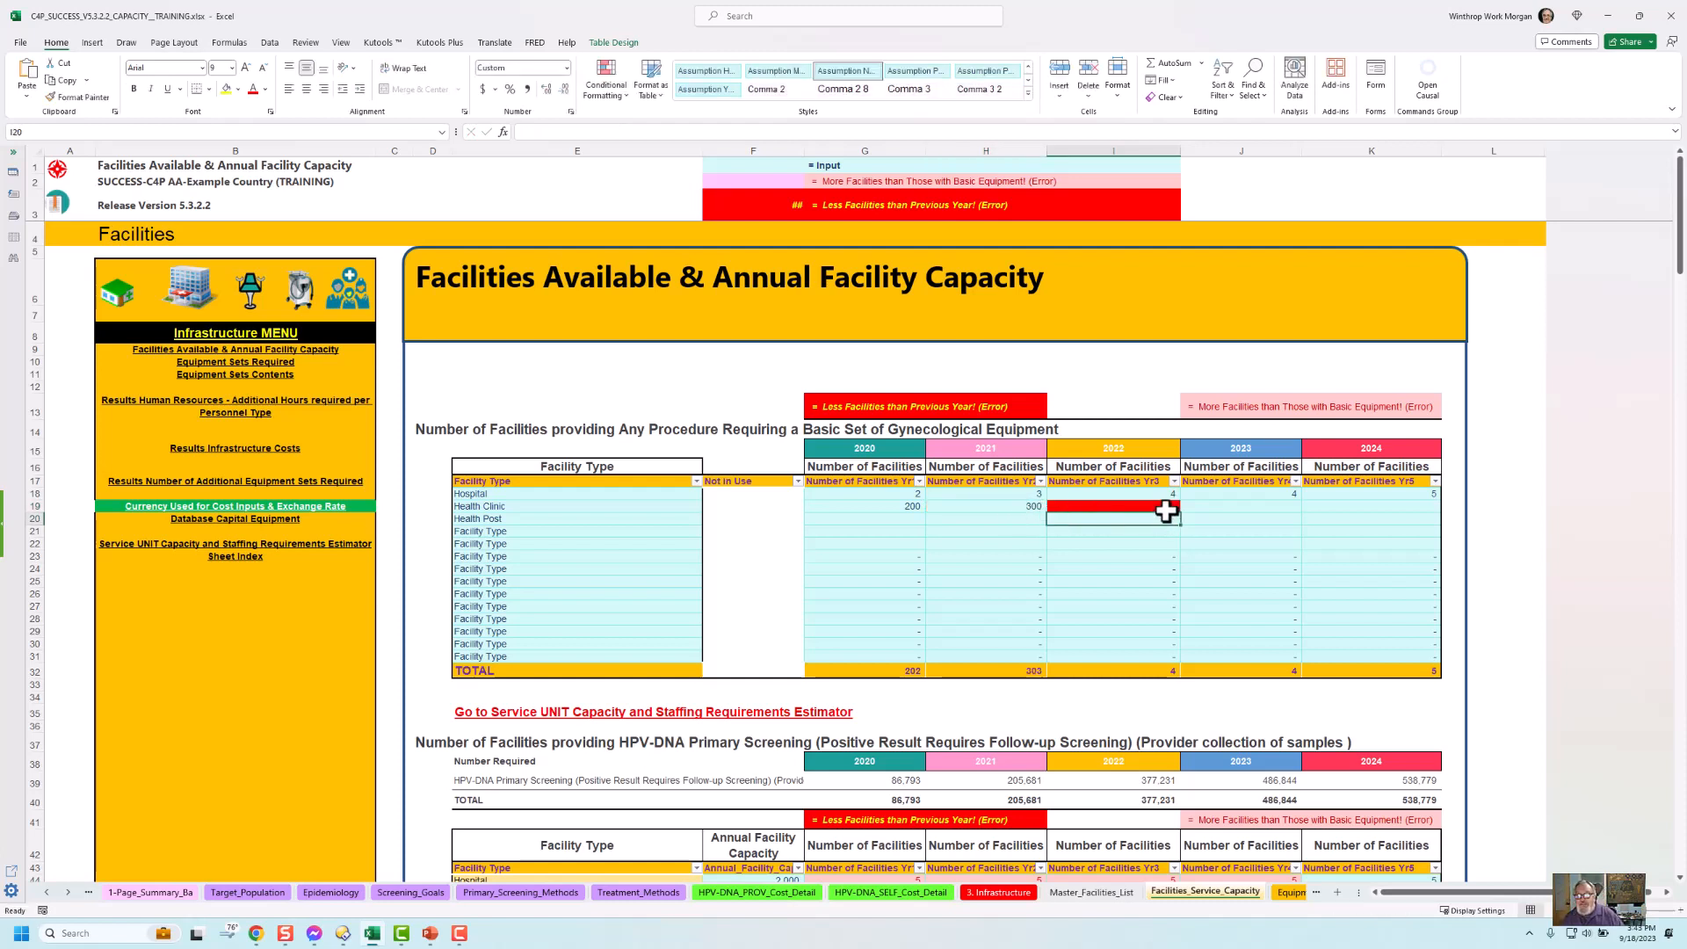
Copy the 2021 Health Clinic count of 300 into 2022, 2023 and 2024.
left_click(1017, 506)
key("ctrl+c")
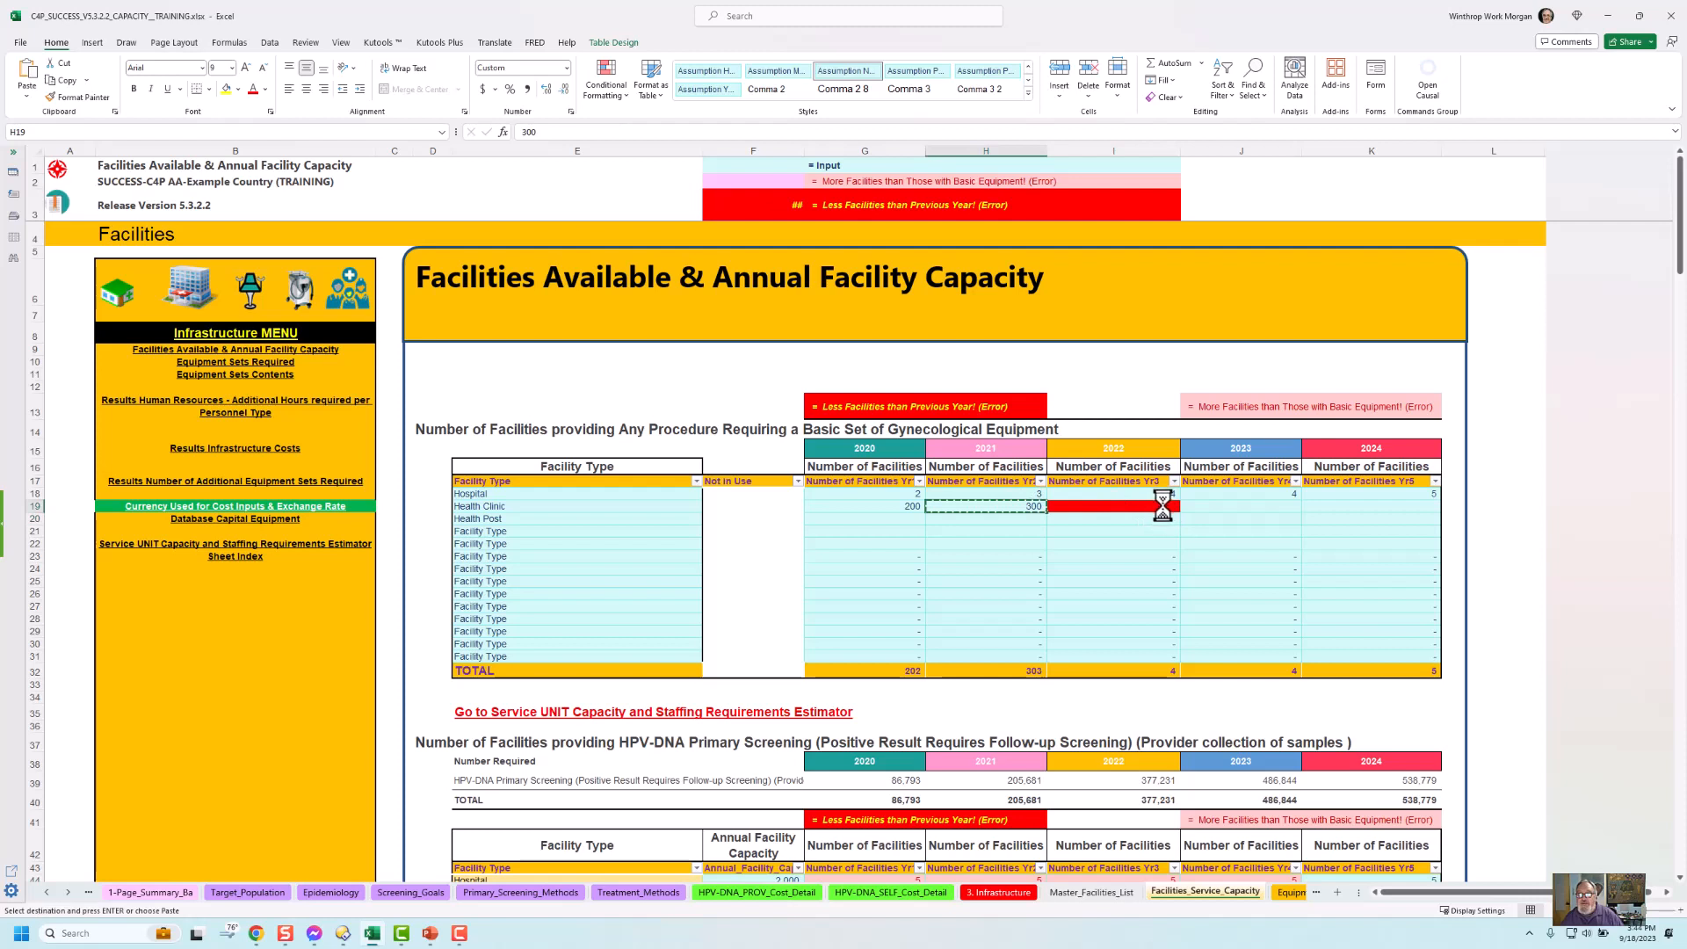
left_click(1158, 507)
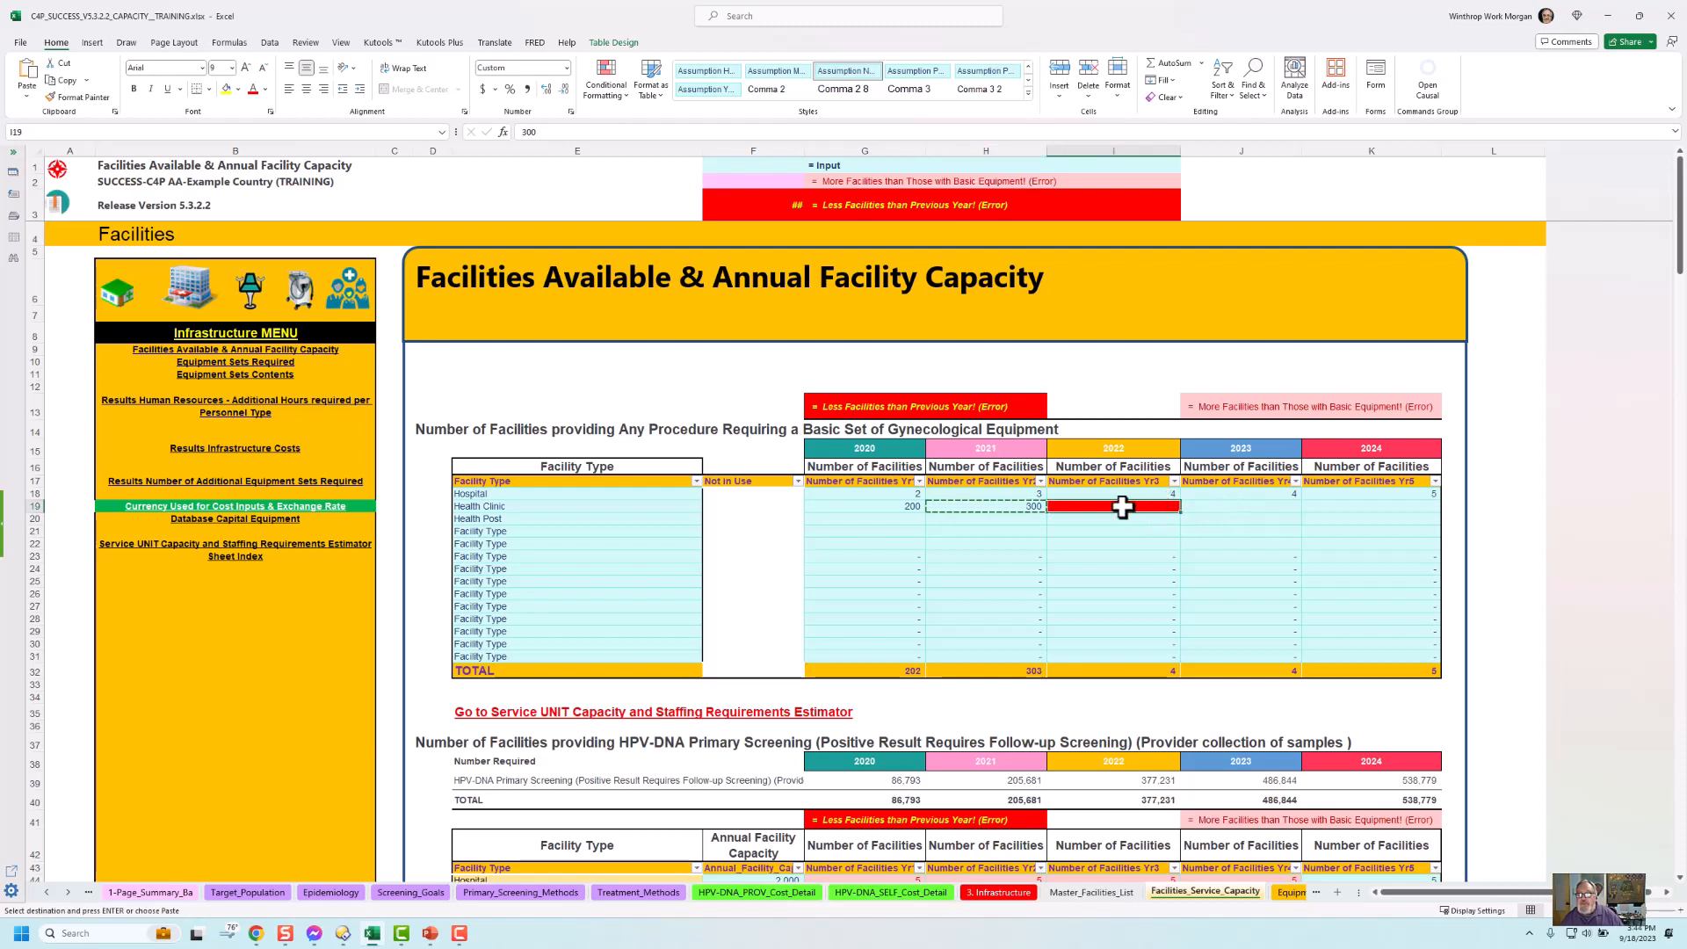
key("ctrl+v")
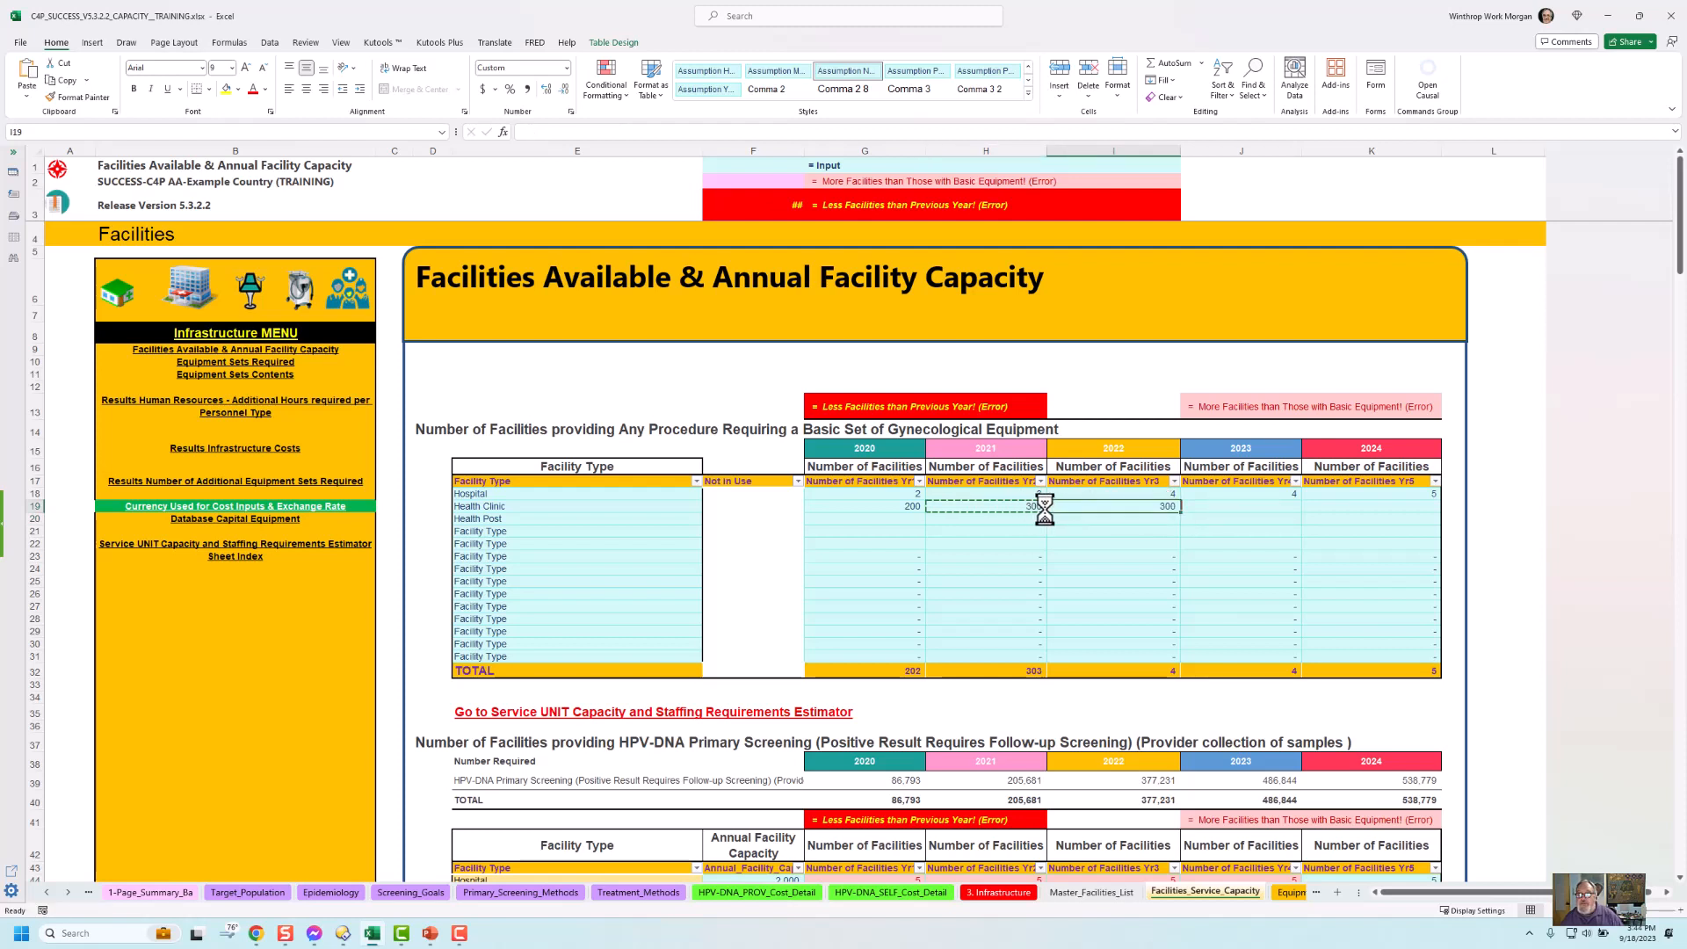
left_click(1241, 507)
key("ctrl+v")
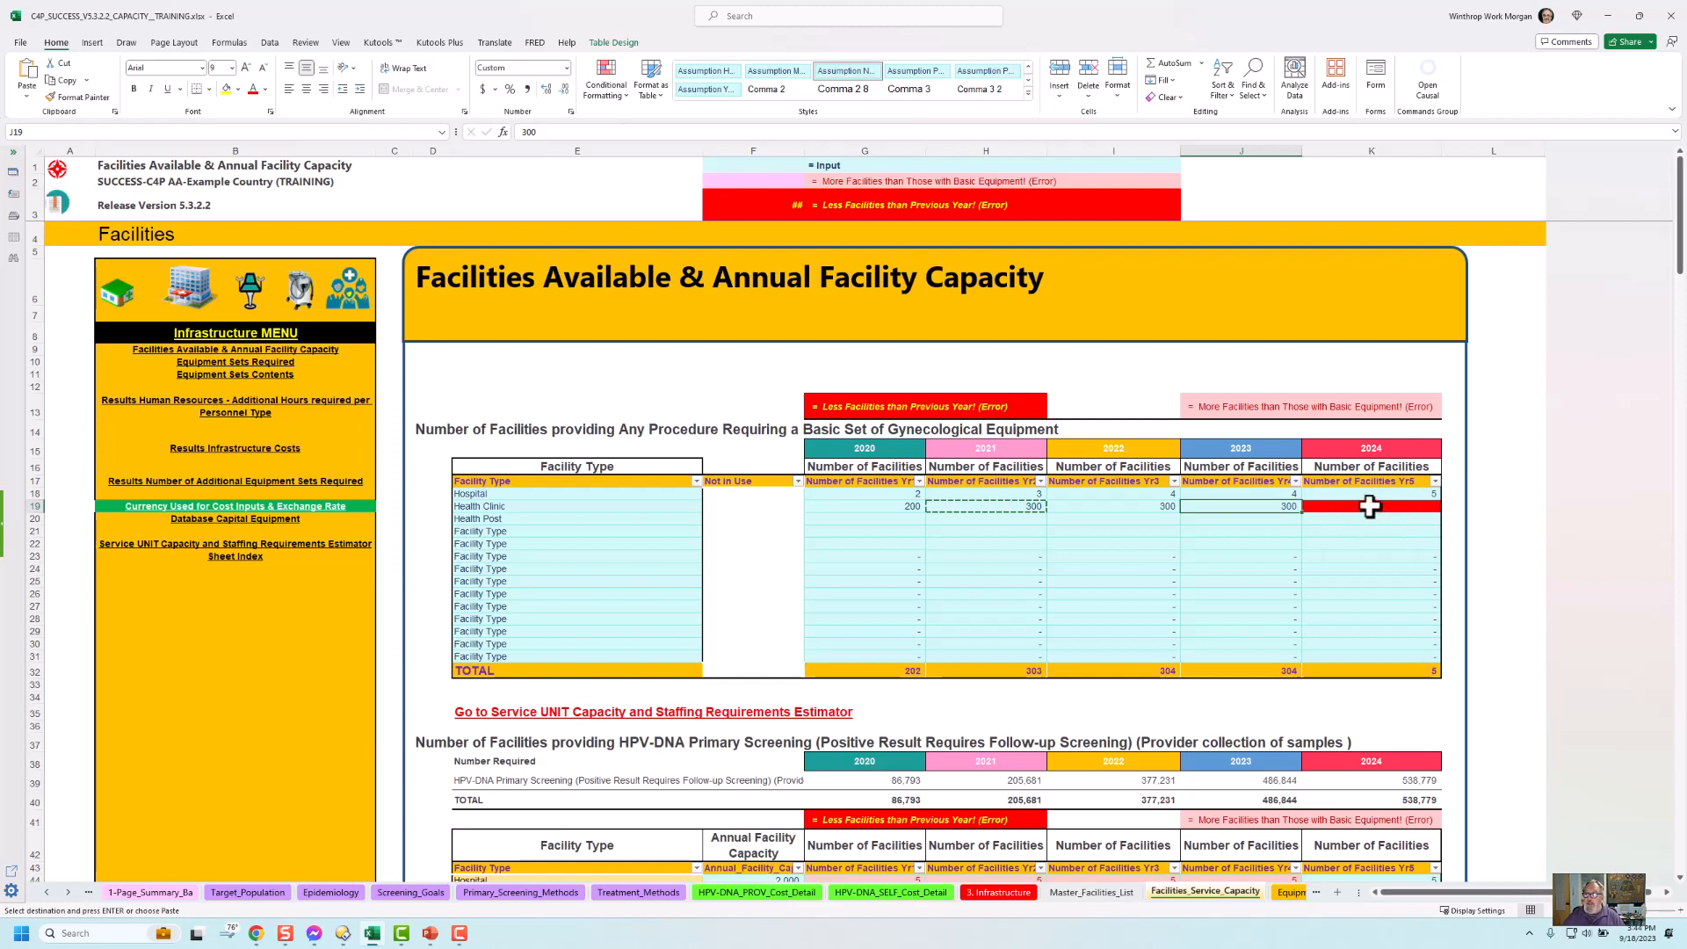
left_click(1360, 505)
key("ctrl+v")
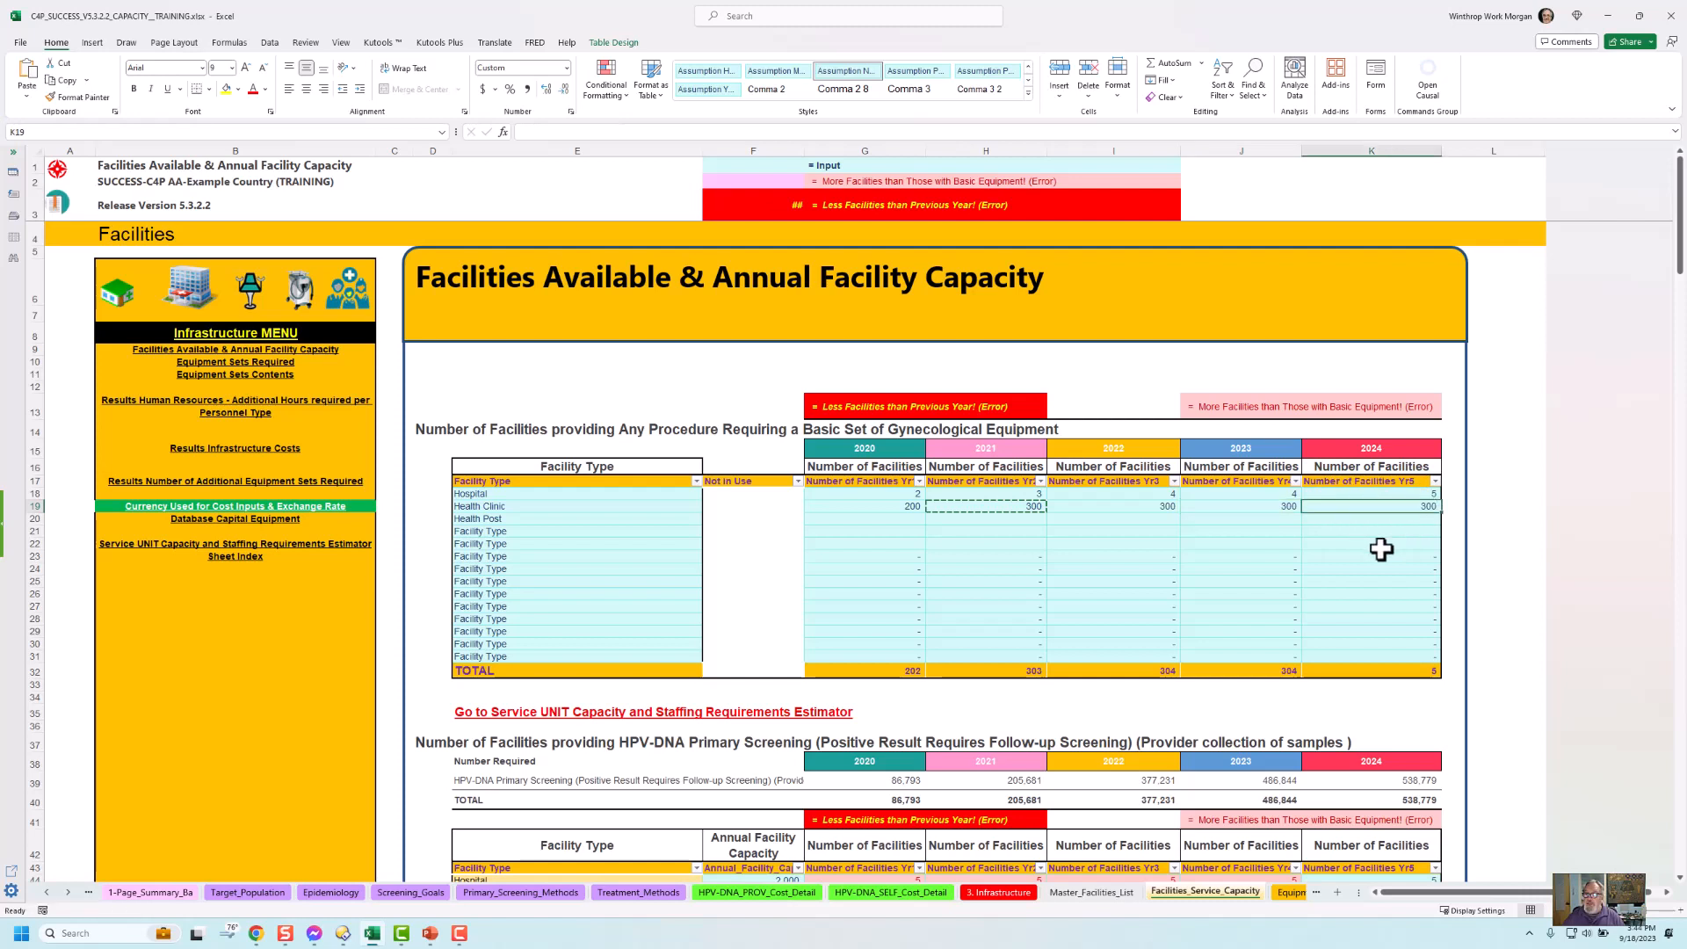
Enter 1229 as the number of Health Posts for 2020 in the basic gynecological equipment table.
left_click(895, 520)
type("122")
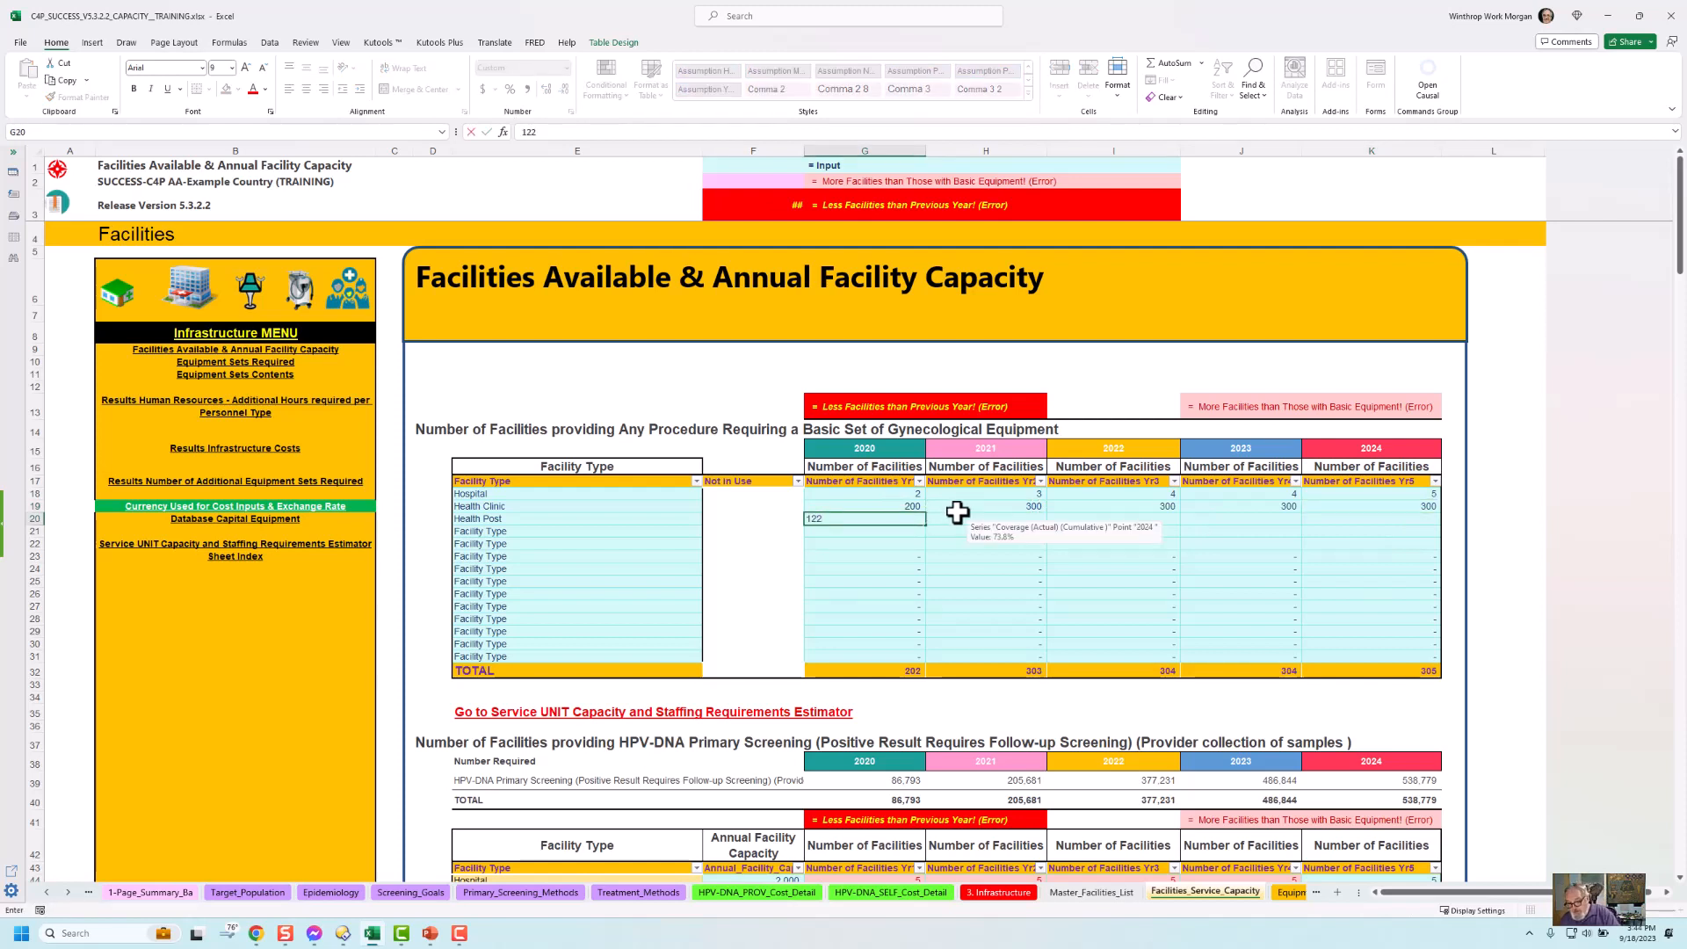
type("9")
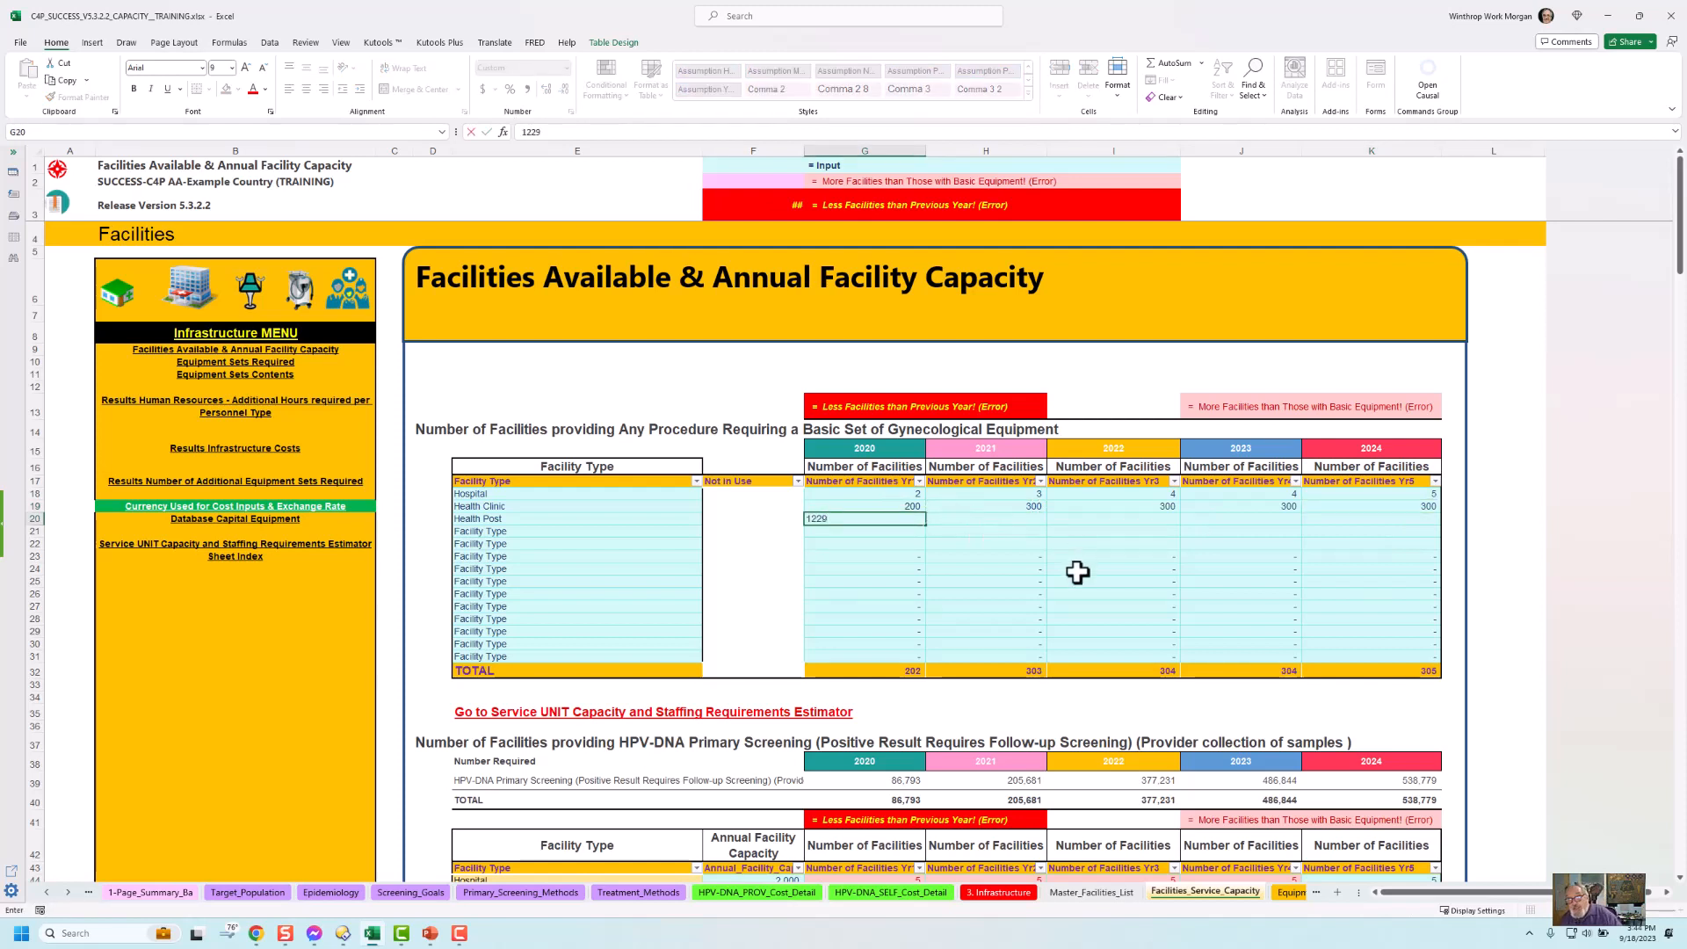
left_click(1062, 580)
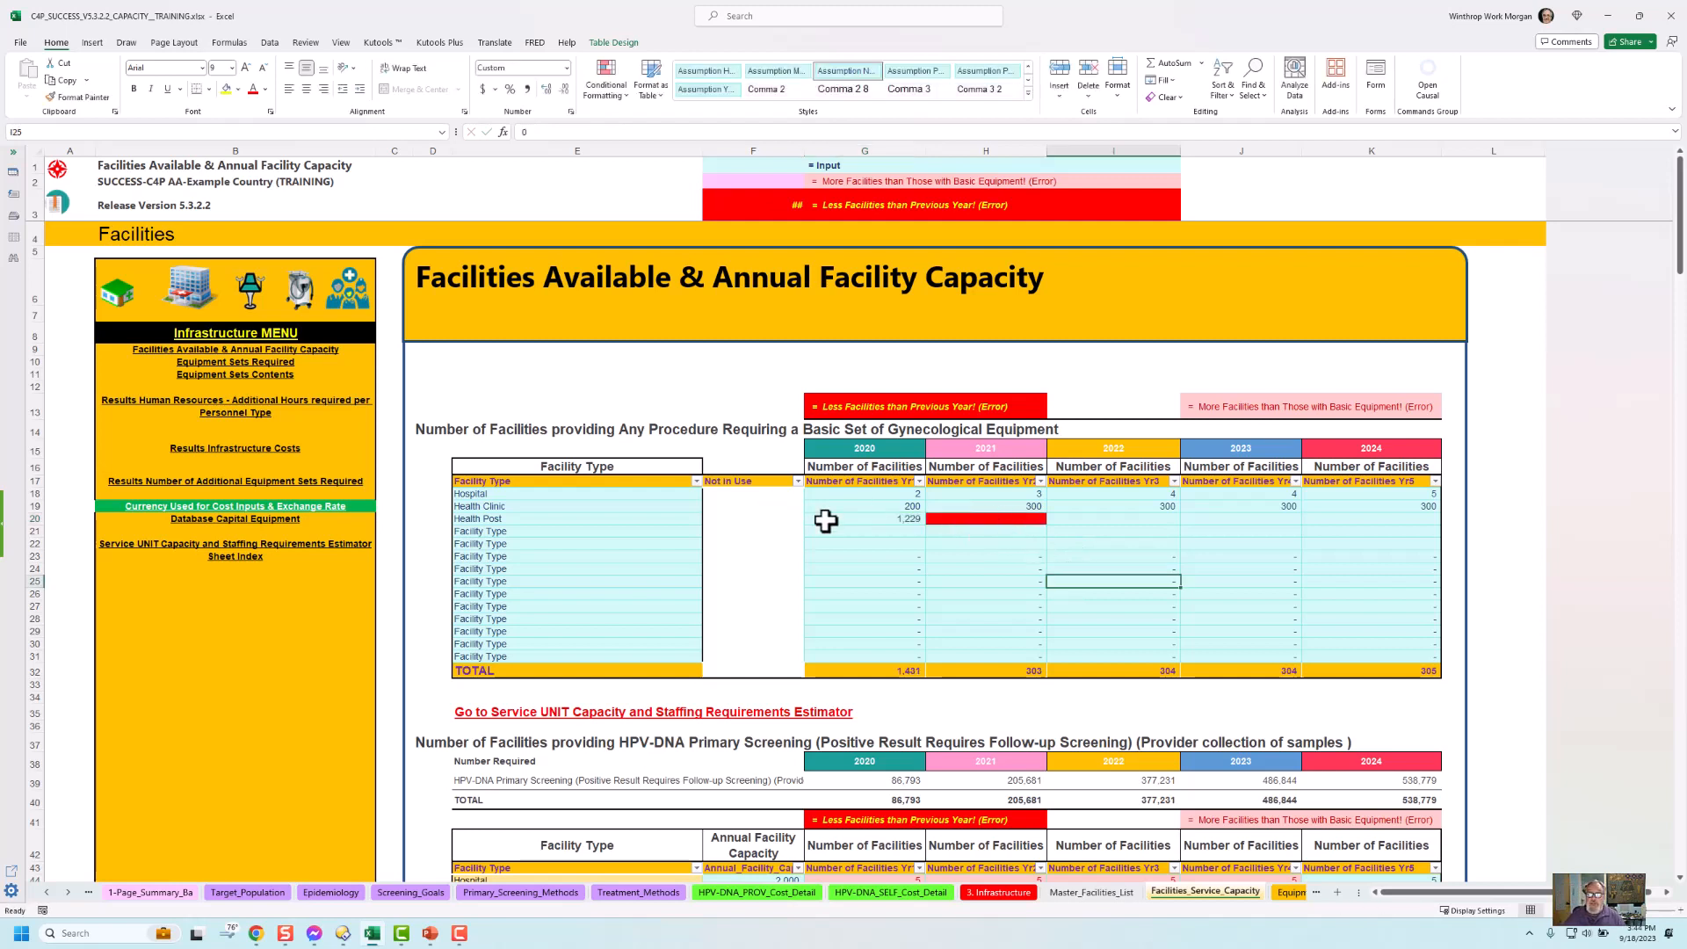
Copy the 2020 Health Post count of 1,229 into each year from 2021 to 2024.
left_click(909, 519)
key("ctrl+c")
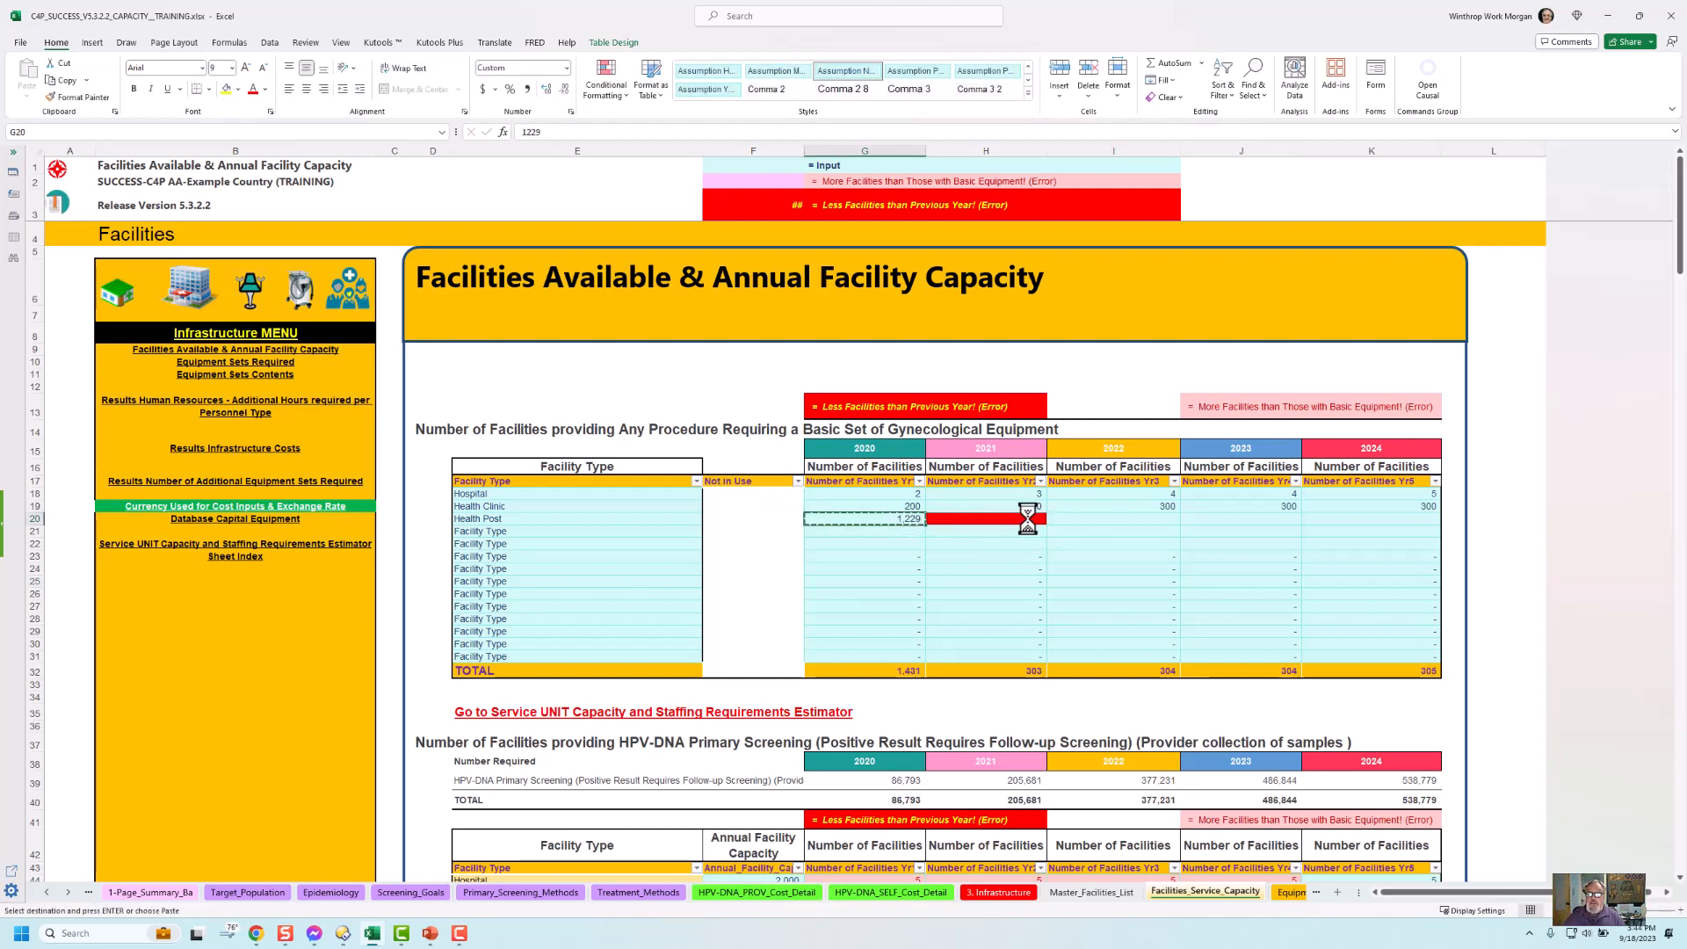
left_click(1026, 519)
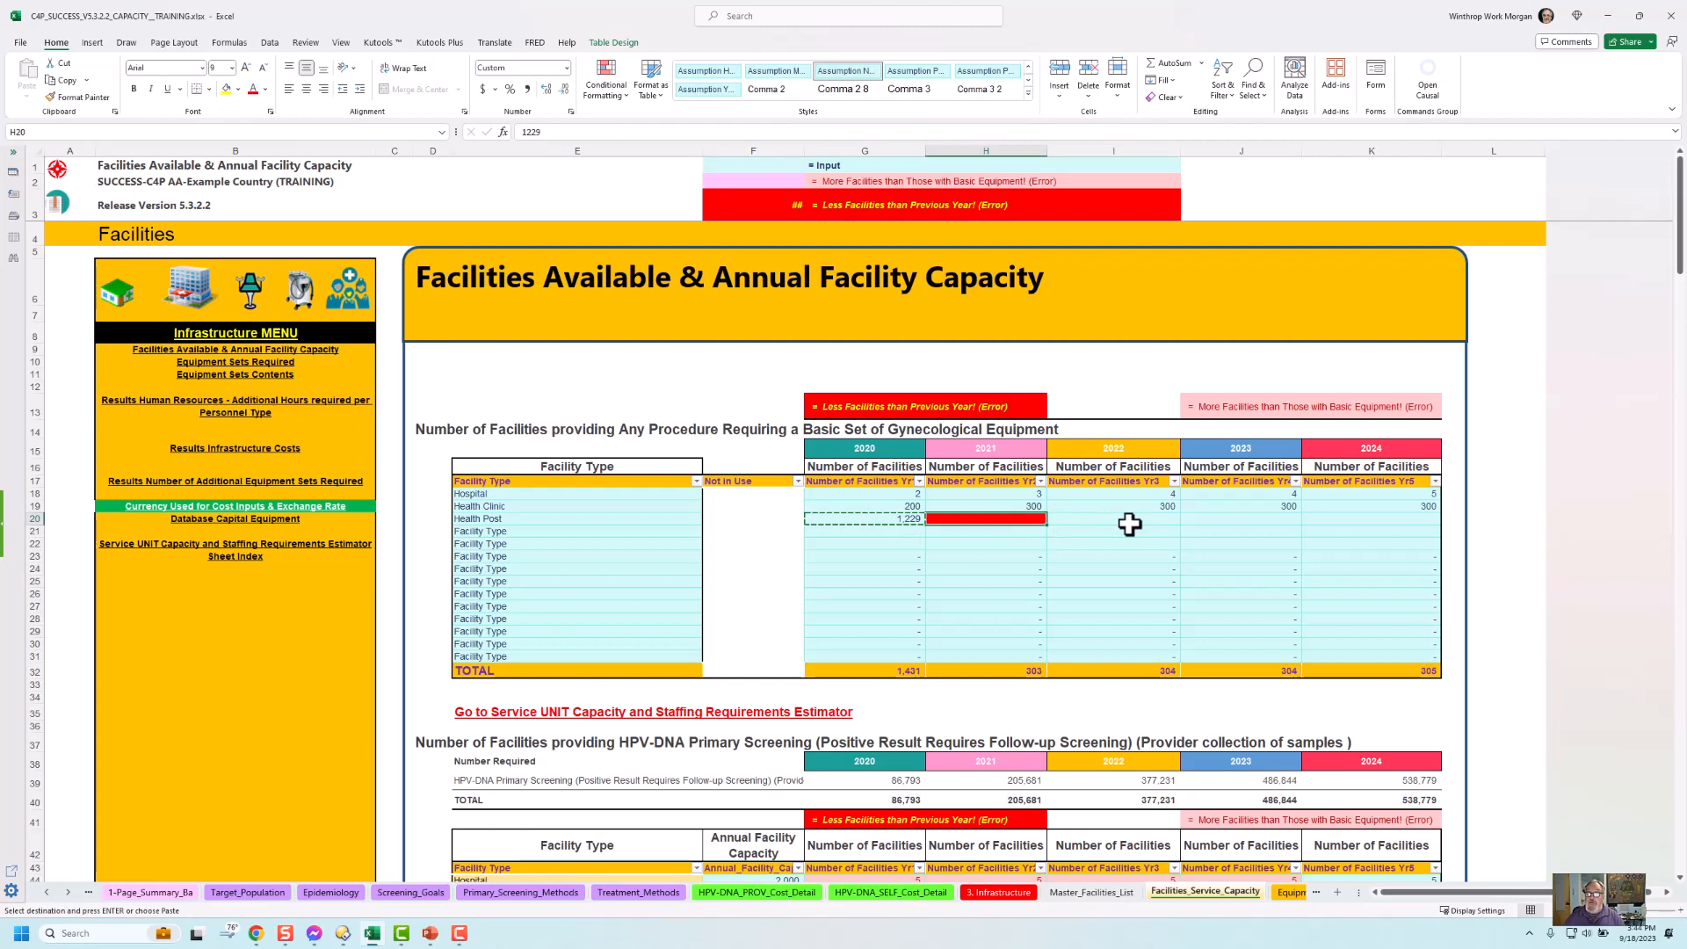
key("Return")
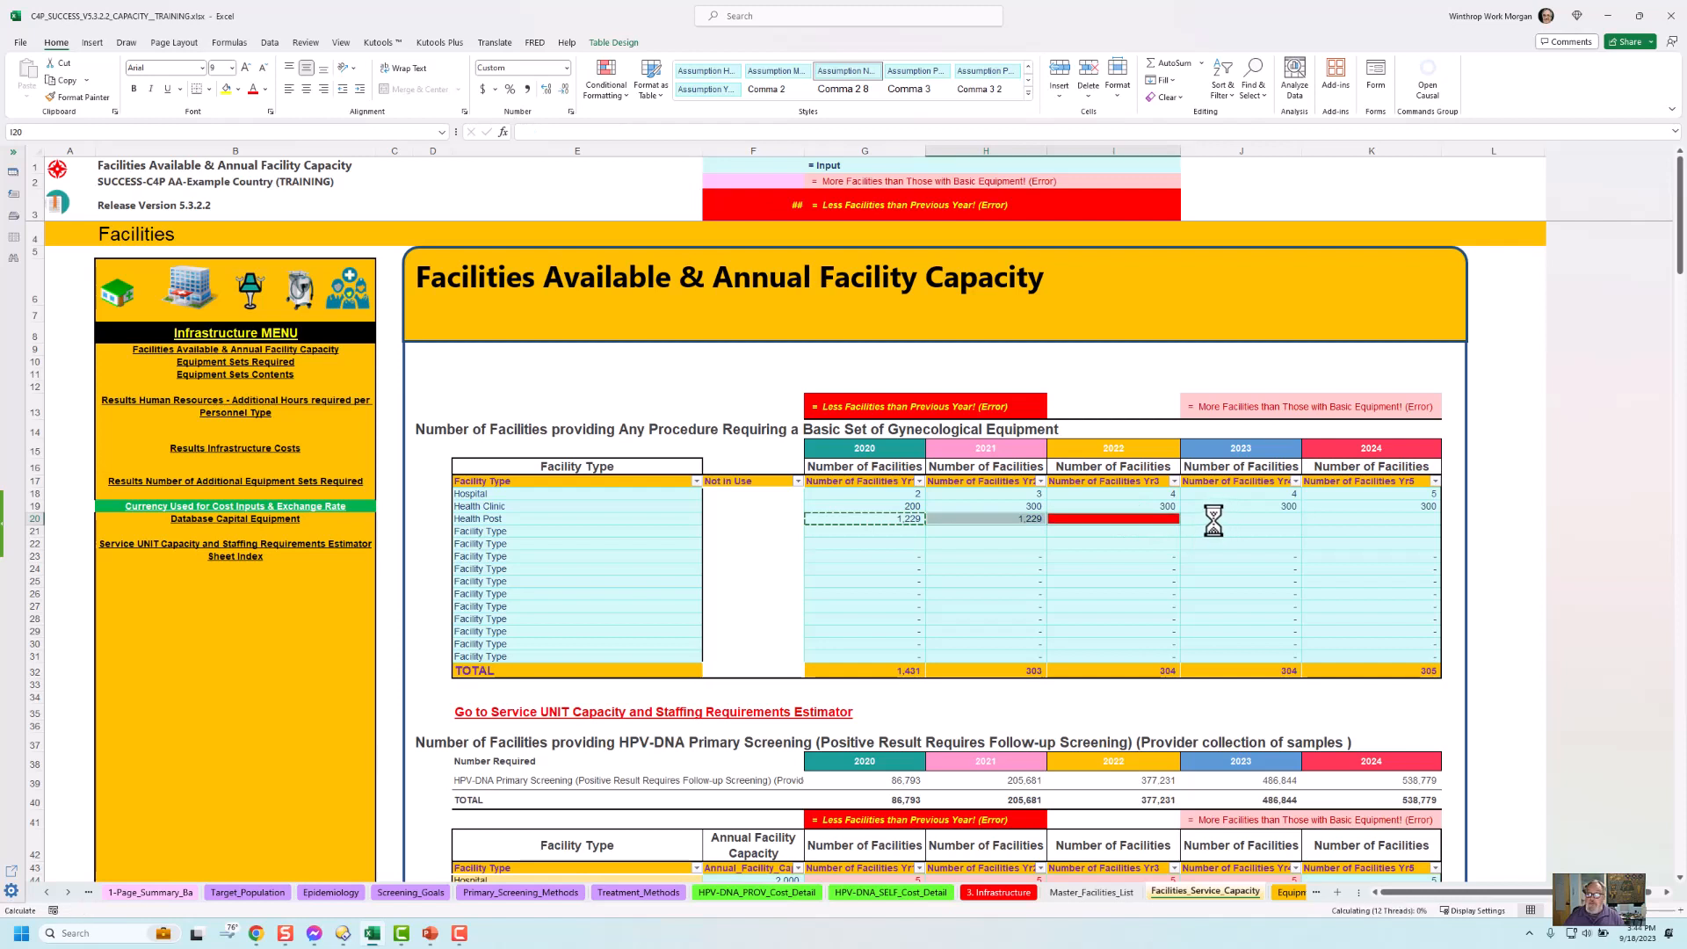
key("ctrl+v")
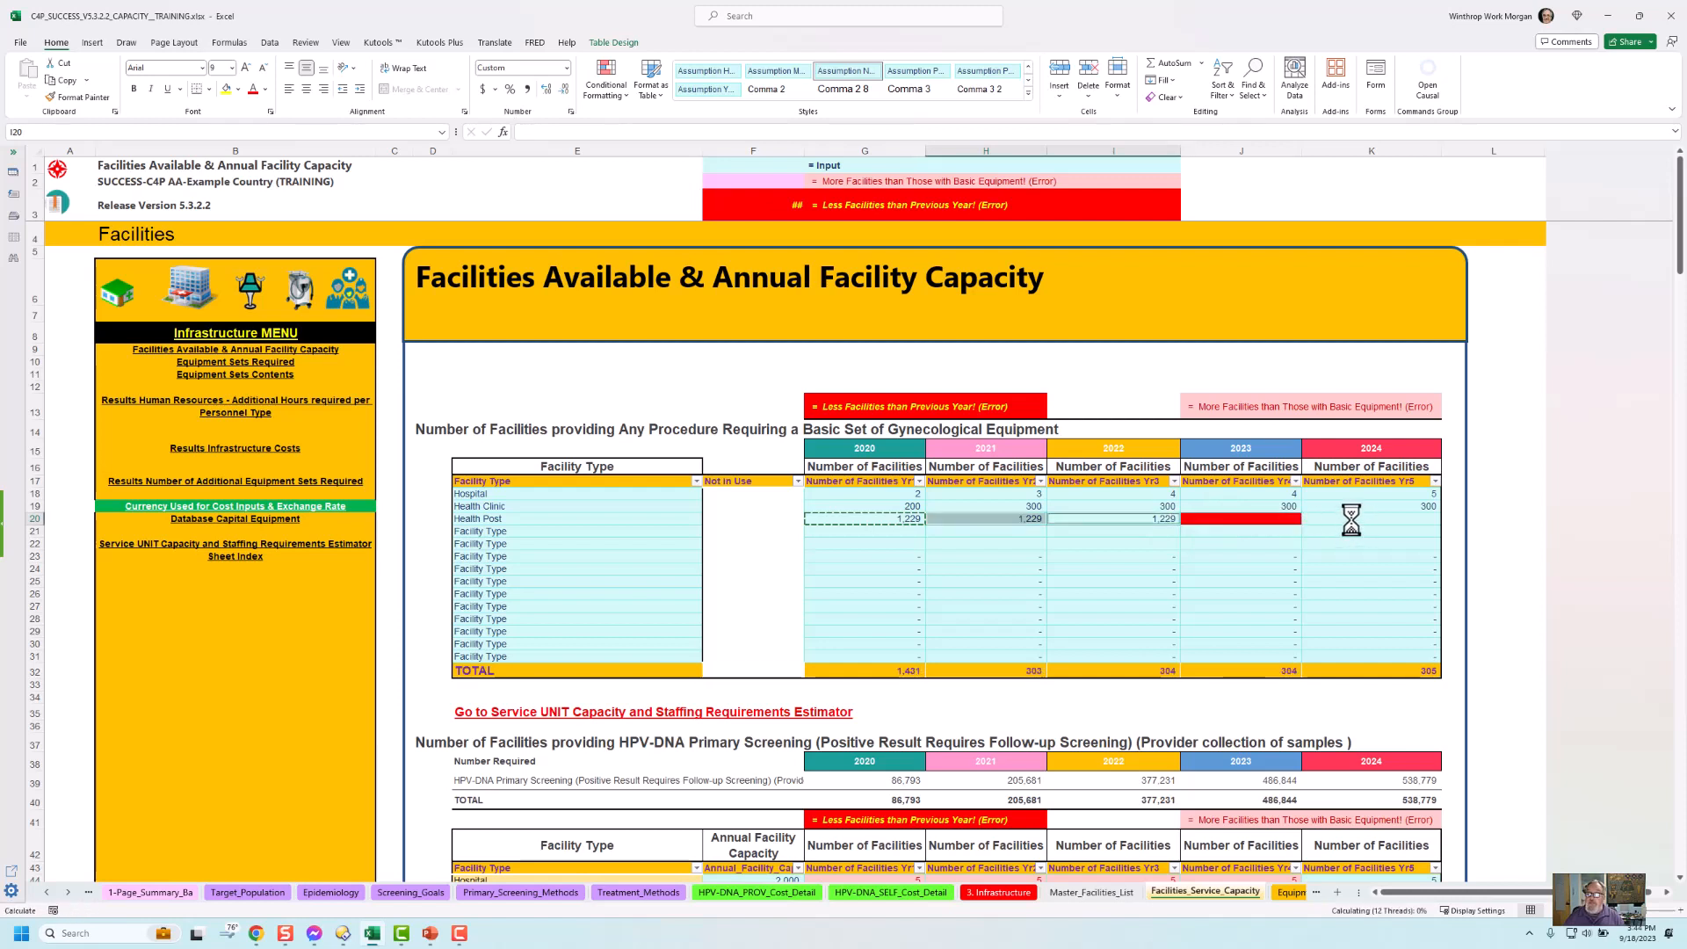
key("Right")
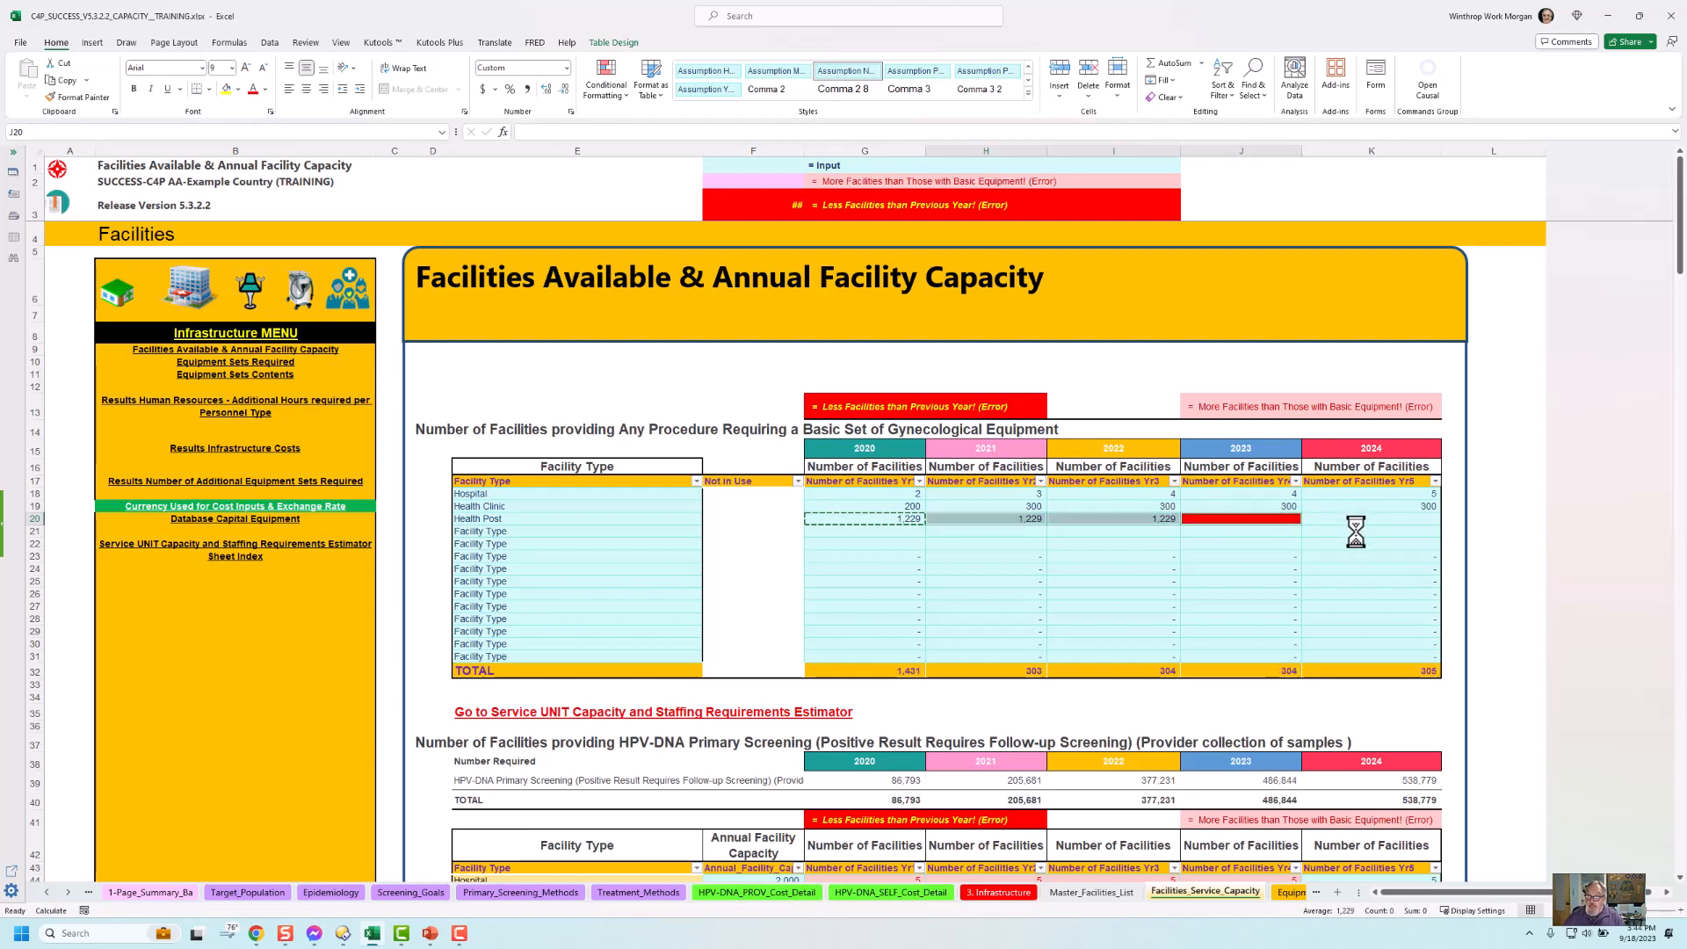
key("ctrl+v")
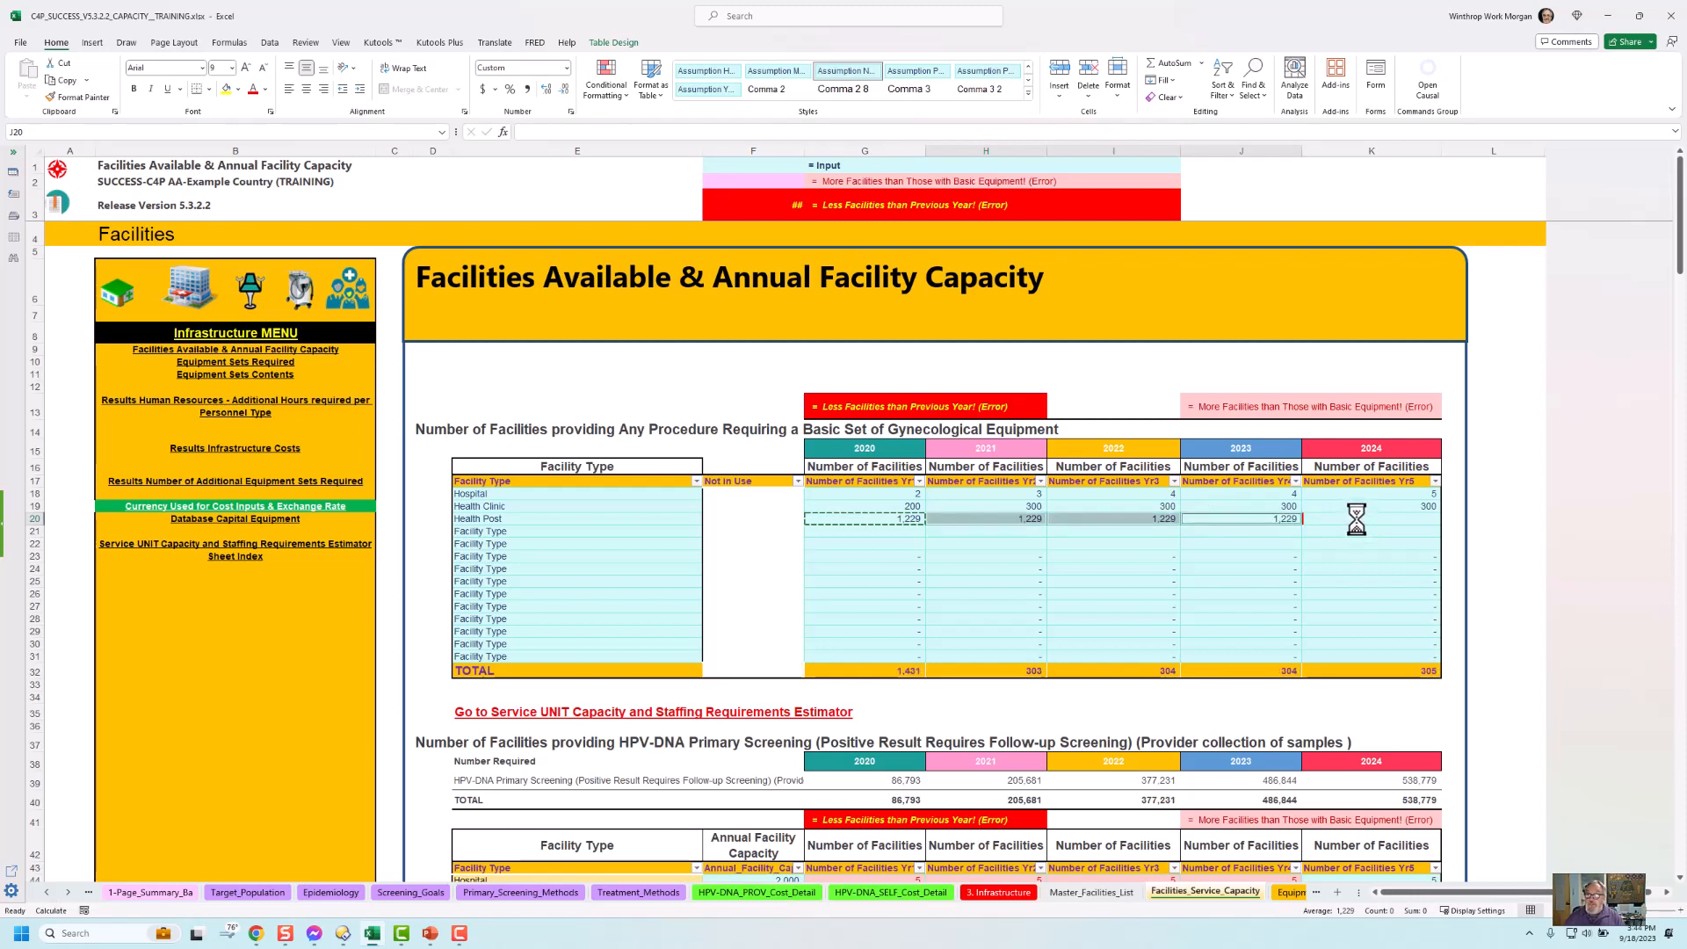
key("Right")
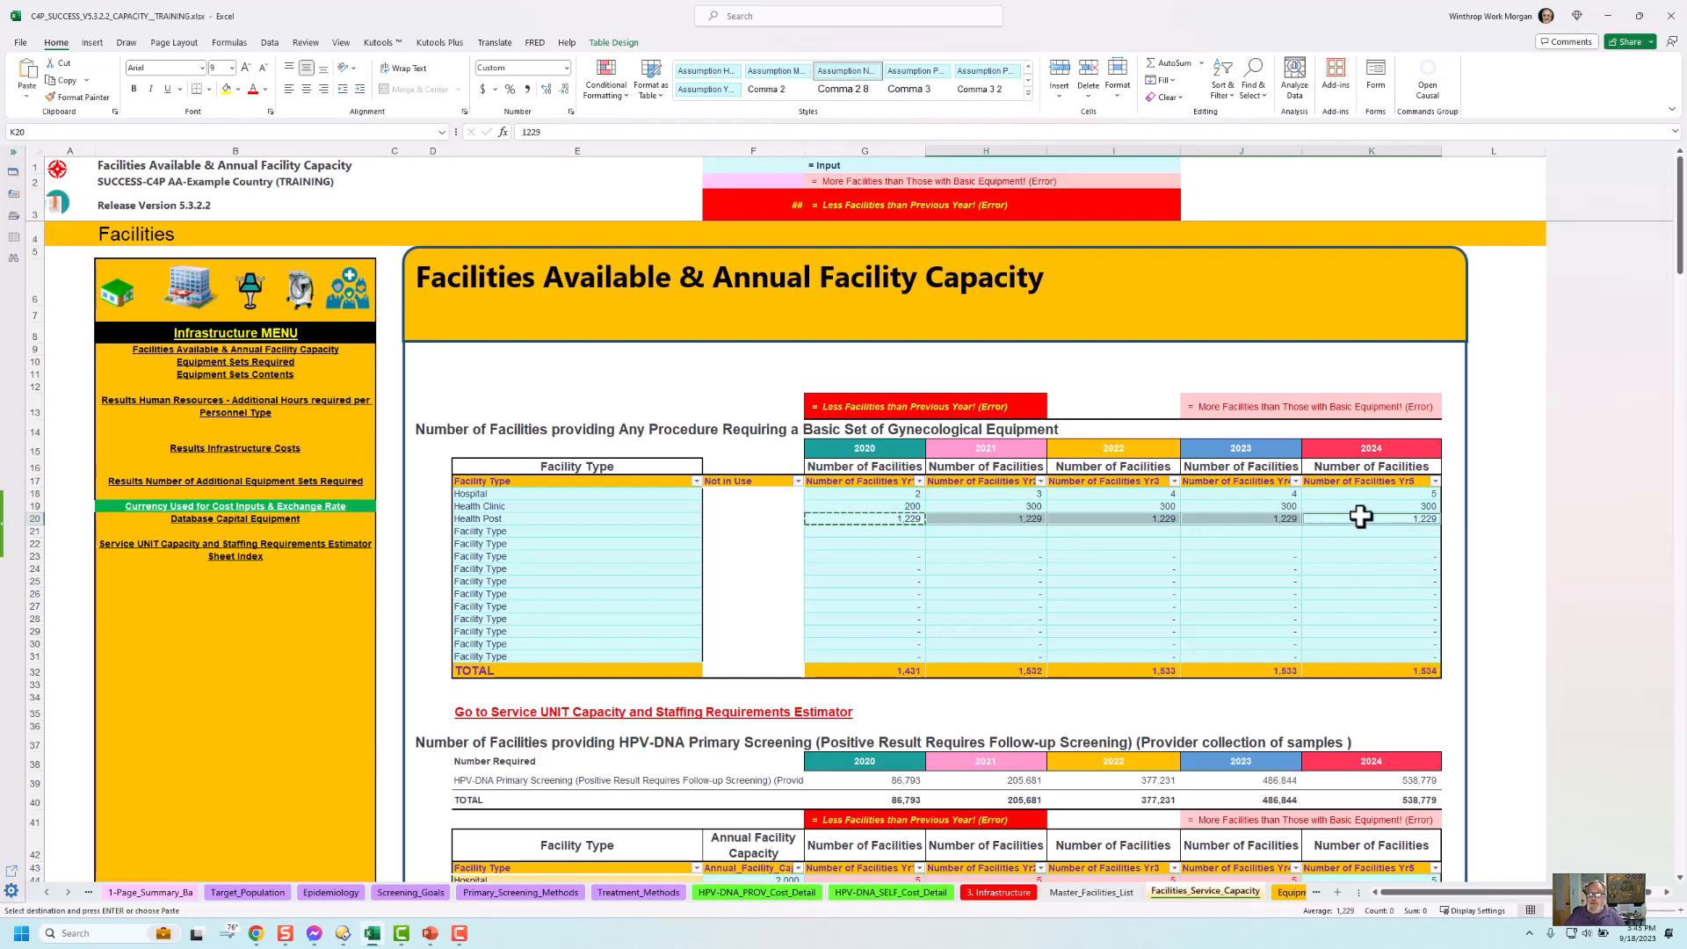
Examine the facility capacity tables from provider-collected HPV-DNA screening through laboratory processing to Visual Inspection with Acetic Acid (VIA).
scroll(1089, 559, "down", 1)
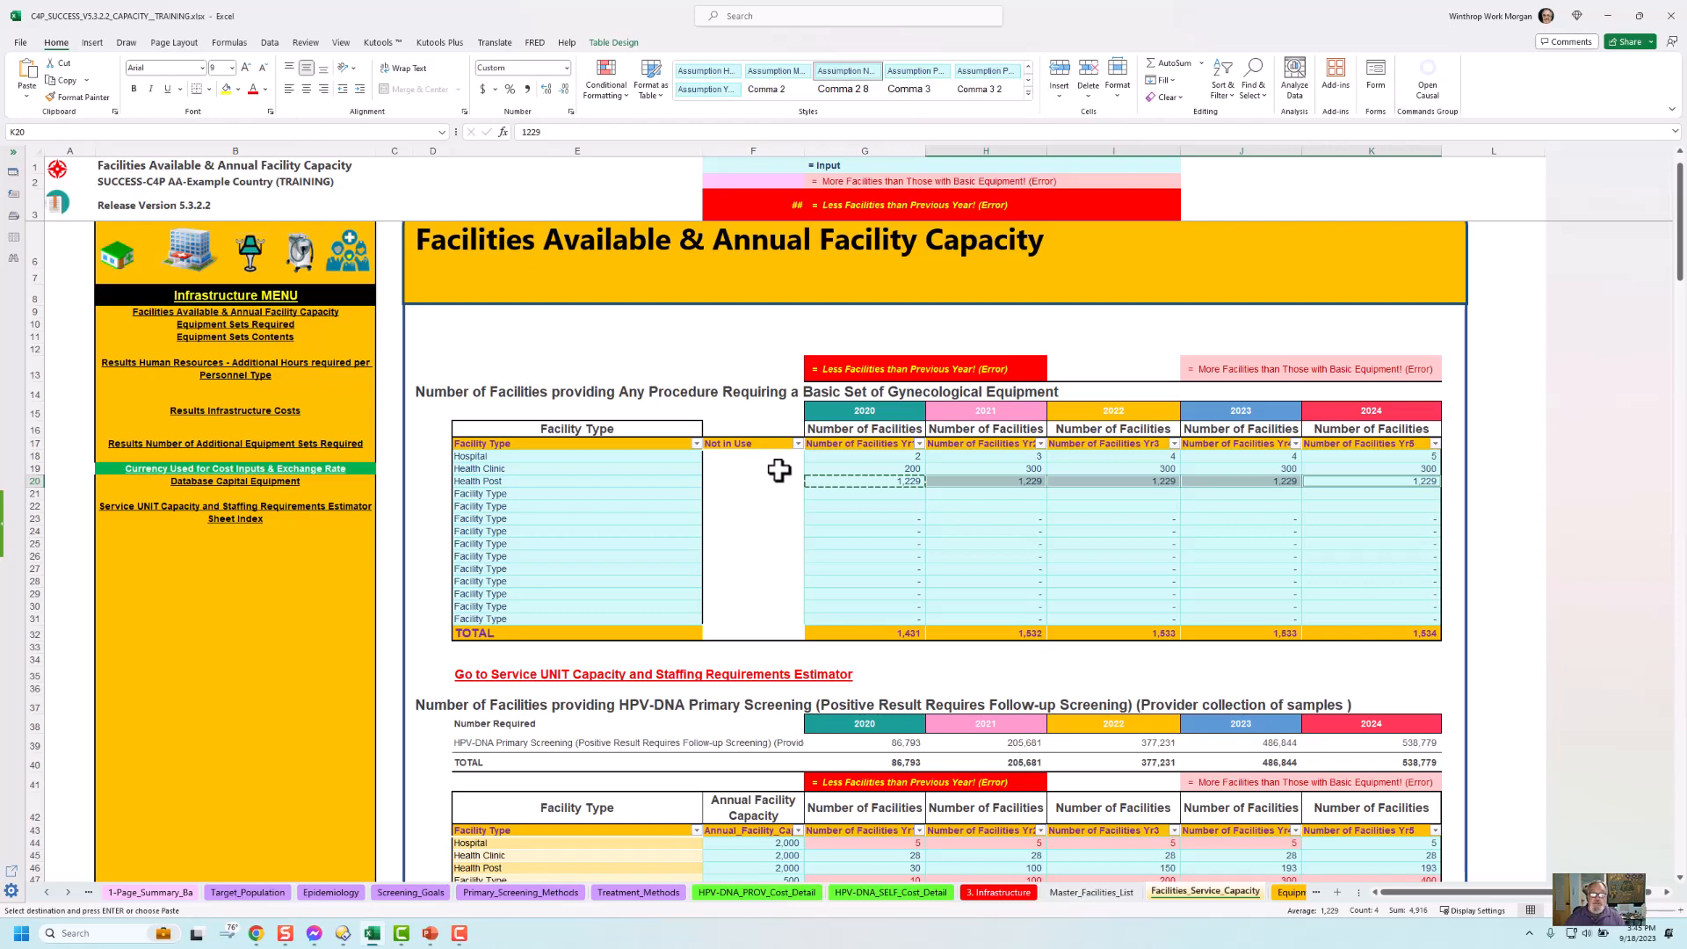
scroll(778, 470, "down", 1)
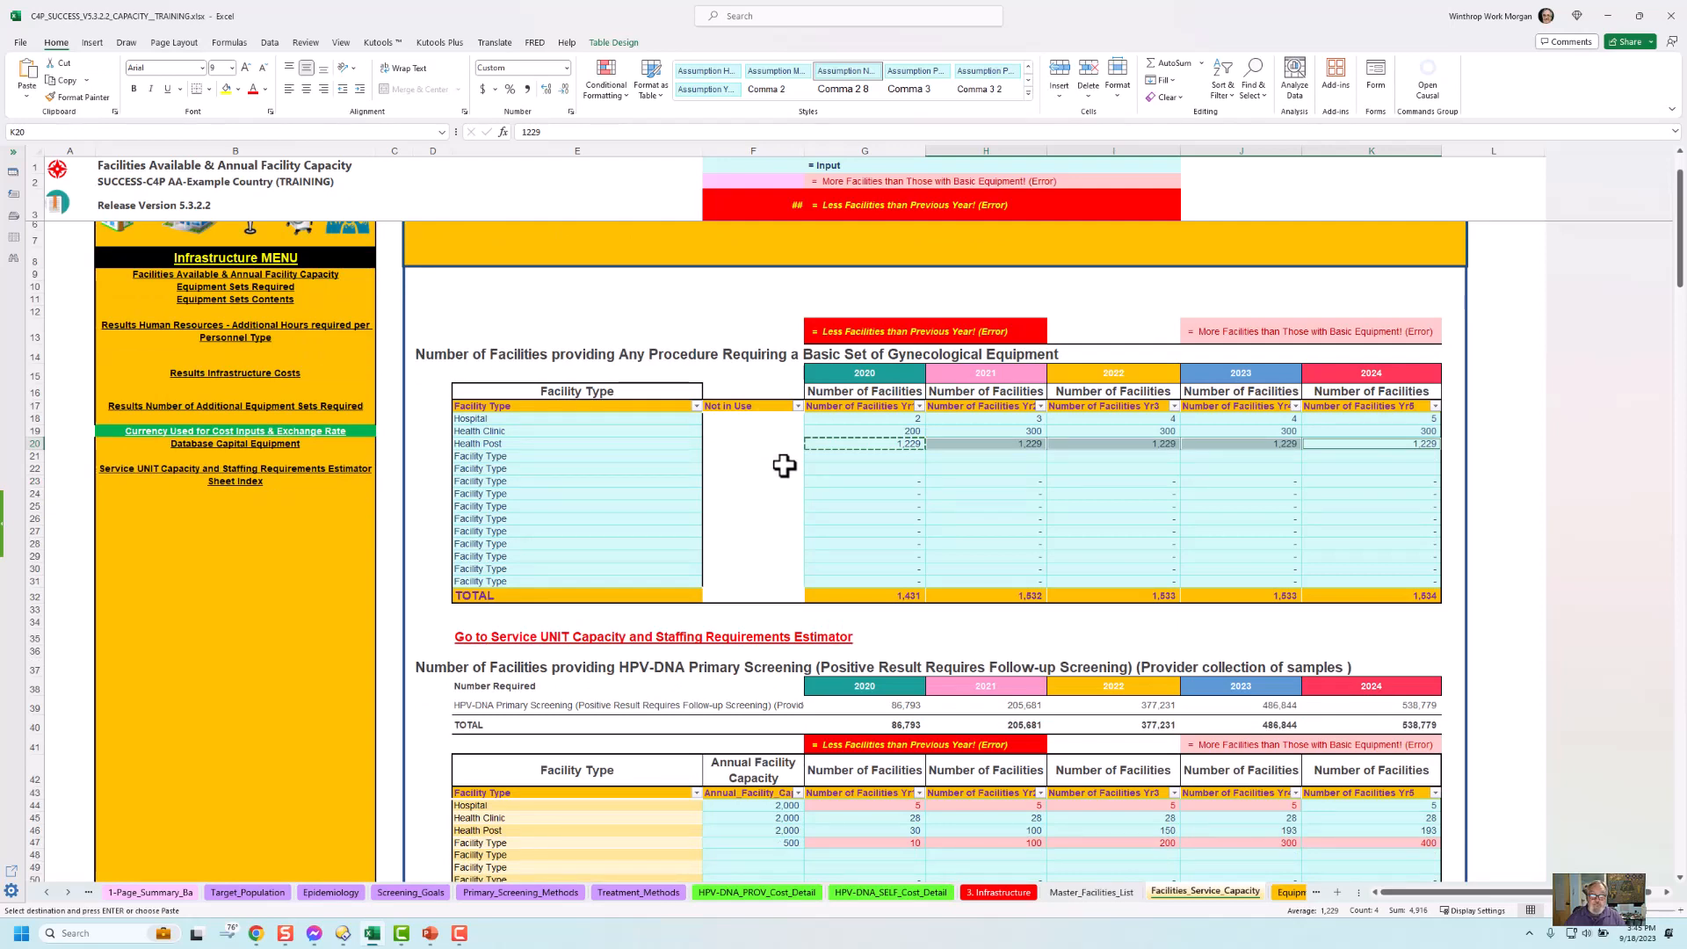
scroll(784, 466, "down", 1)
scroll(771, 674, "down", 1)
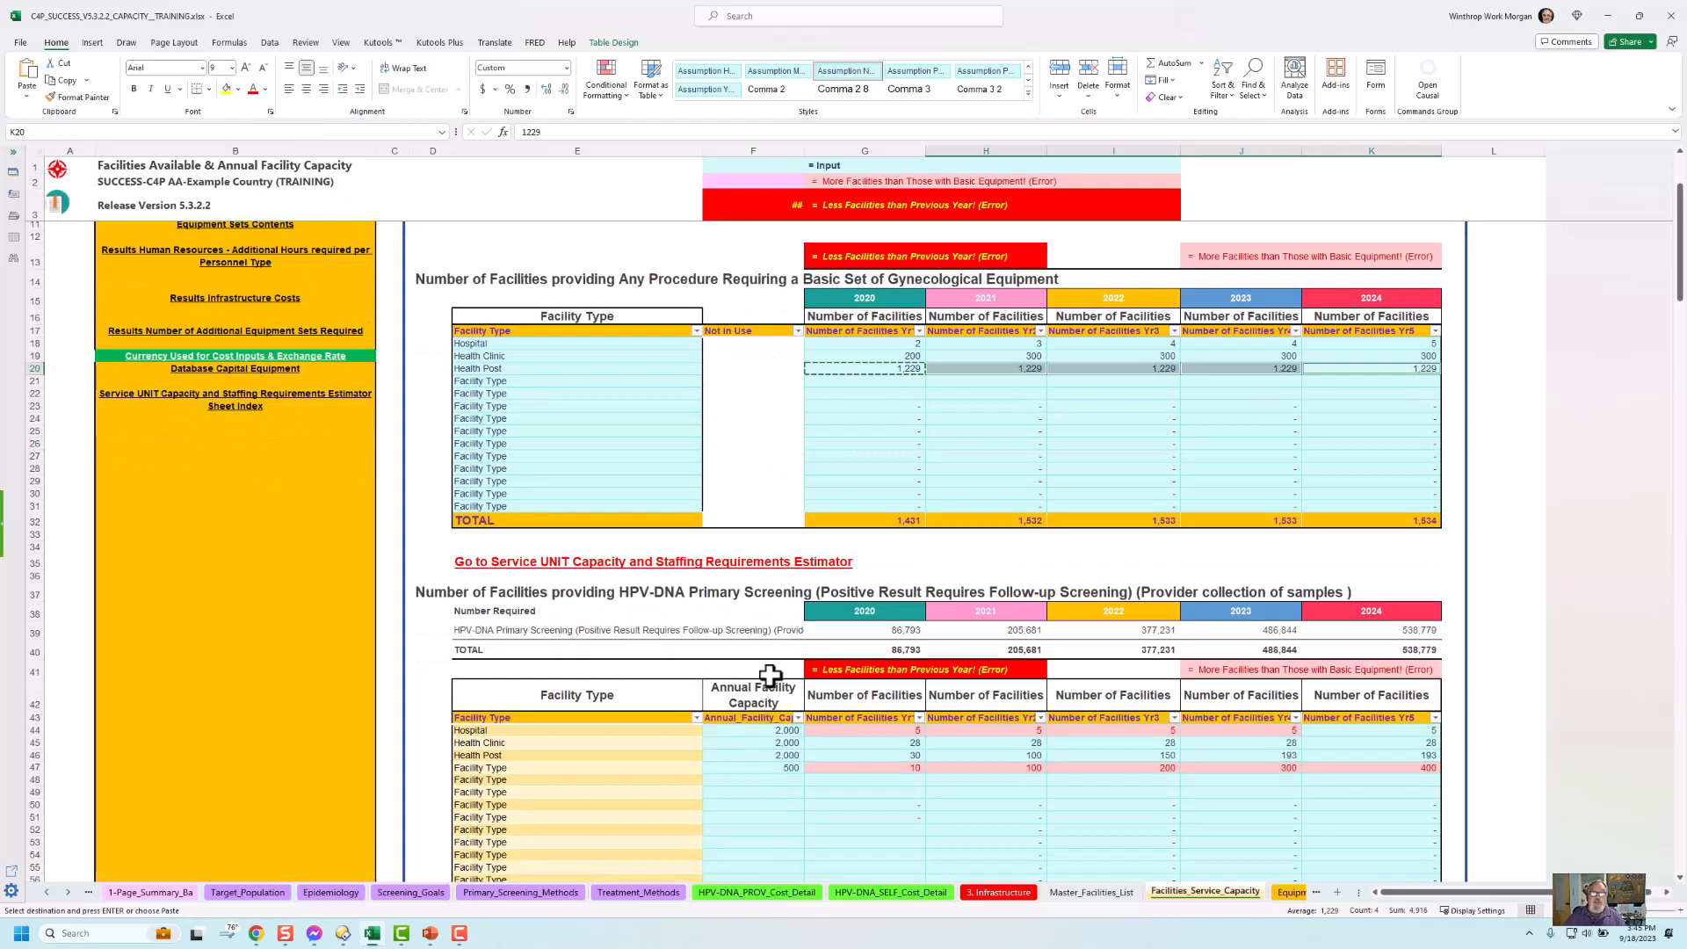
scroll(771, 675, "down", 1)
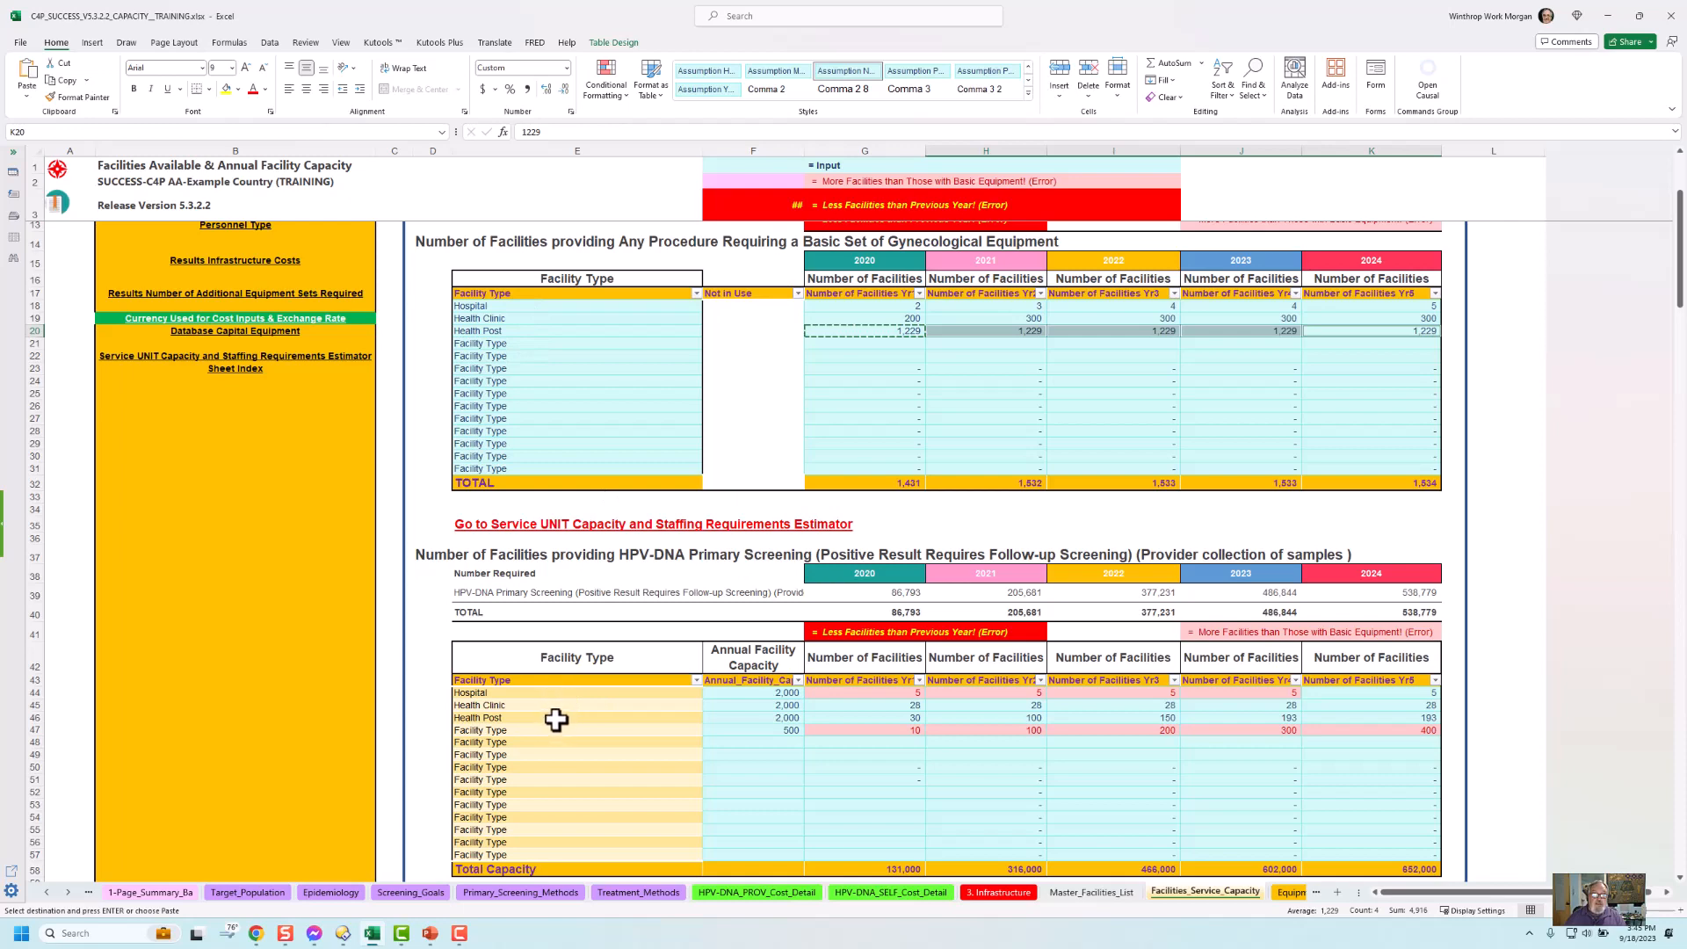
scroll(556, 719, "down", 7)
scroll(556, 719, "down", 13)
scroll(556, 719, "down", 6)
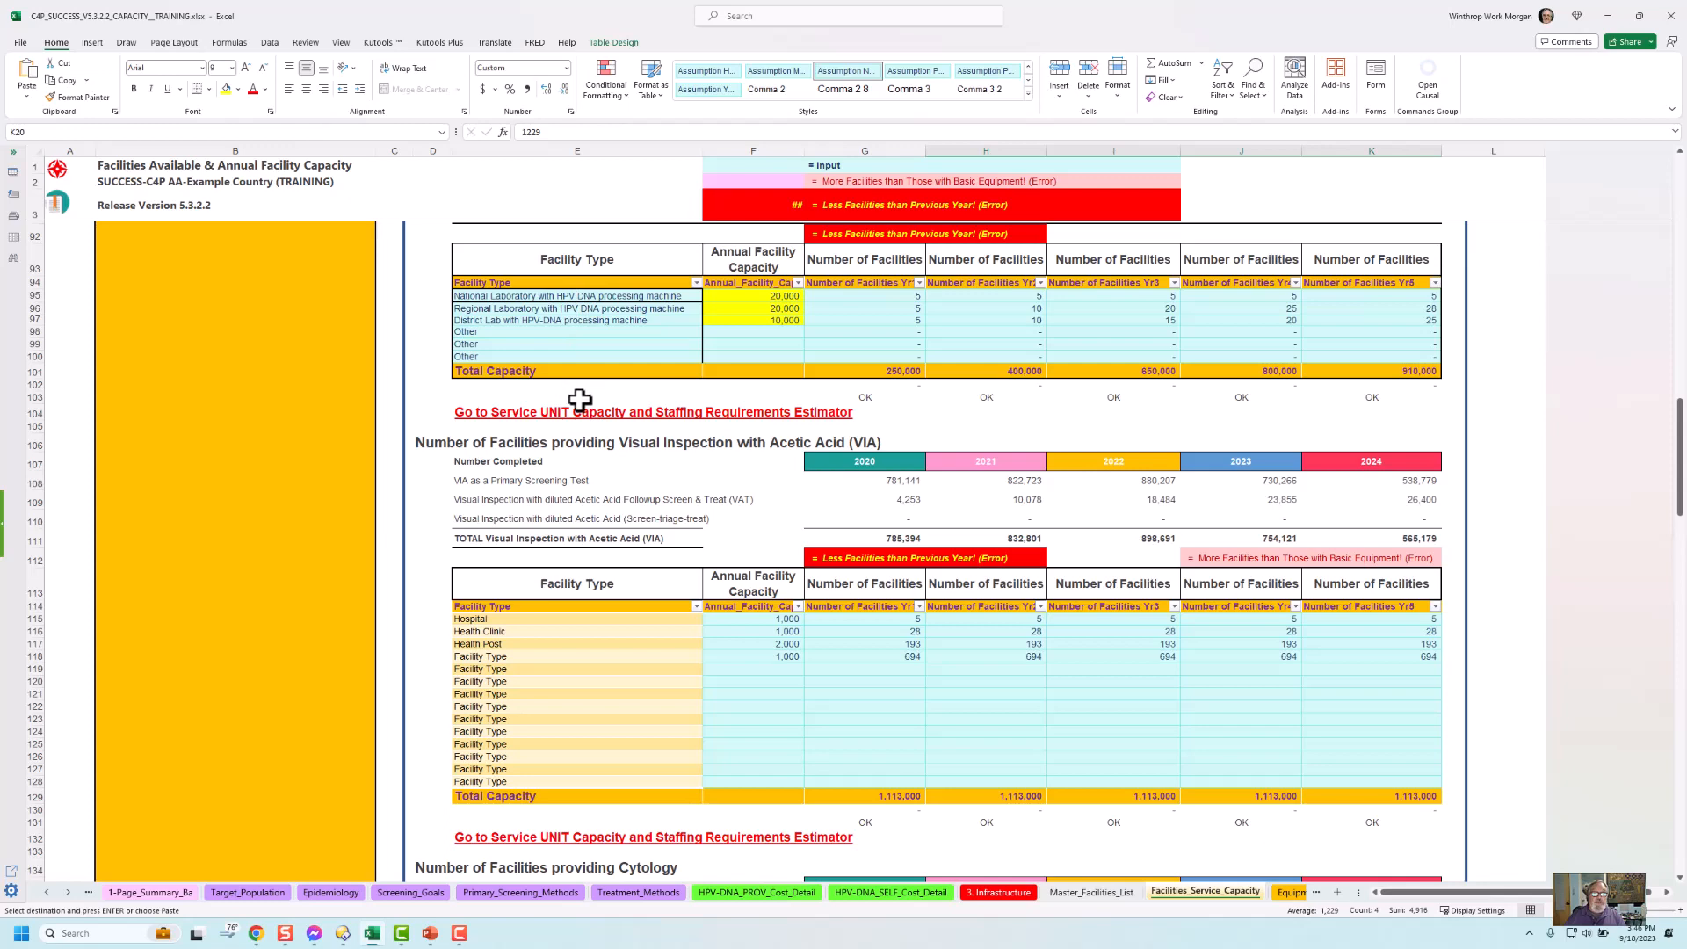
Return to the provider-collected HPV-DNA primary screening table and examine its annual capacities, facility counts and error highlighting.
scroll(580, 400, "up", 3)
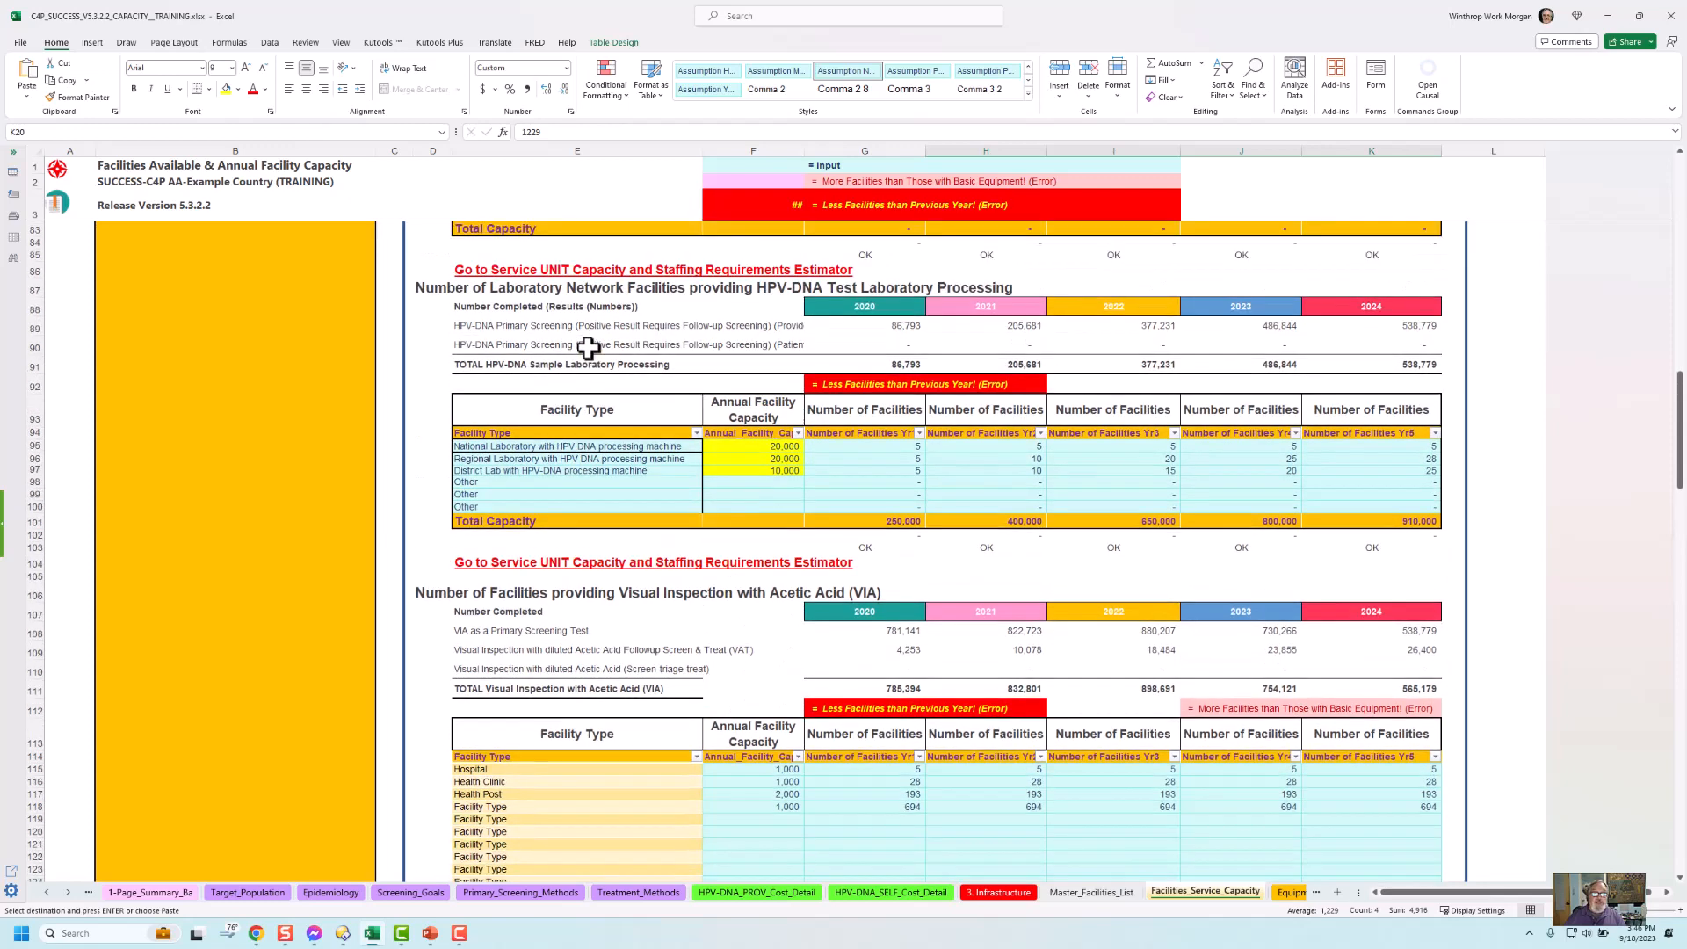
scroll(590, 348, "up", 5)
scroll(593, 349, "up", 5)
scroll(593, 345, "up", 2)
scroll(659, 352, "up", 2)
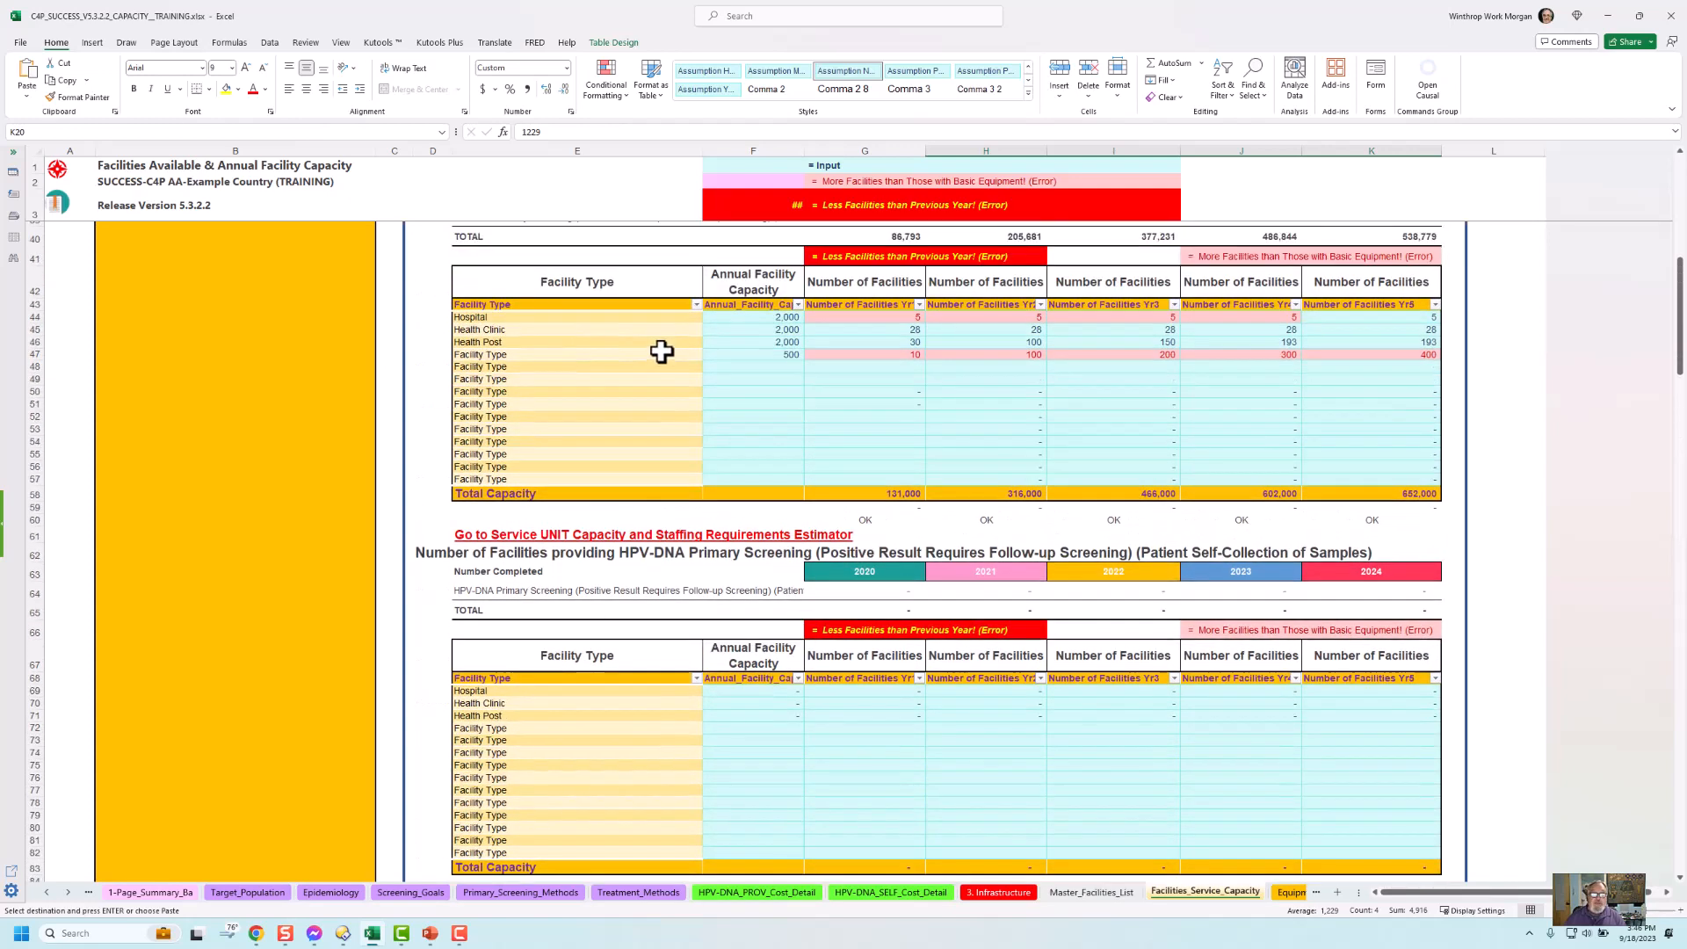
scroll(703, 341, "up", 2)
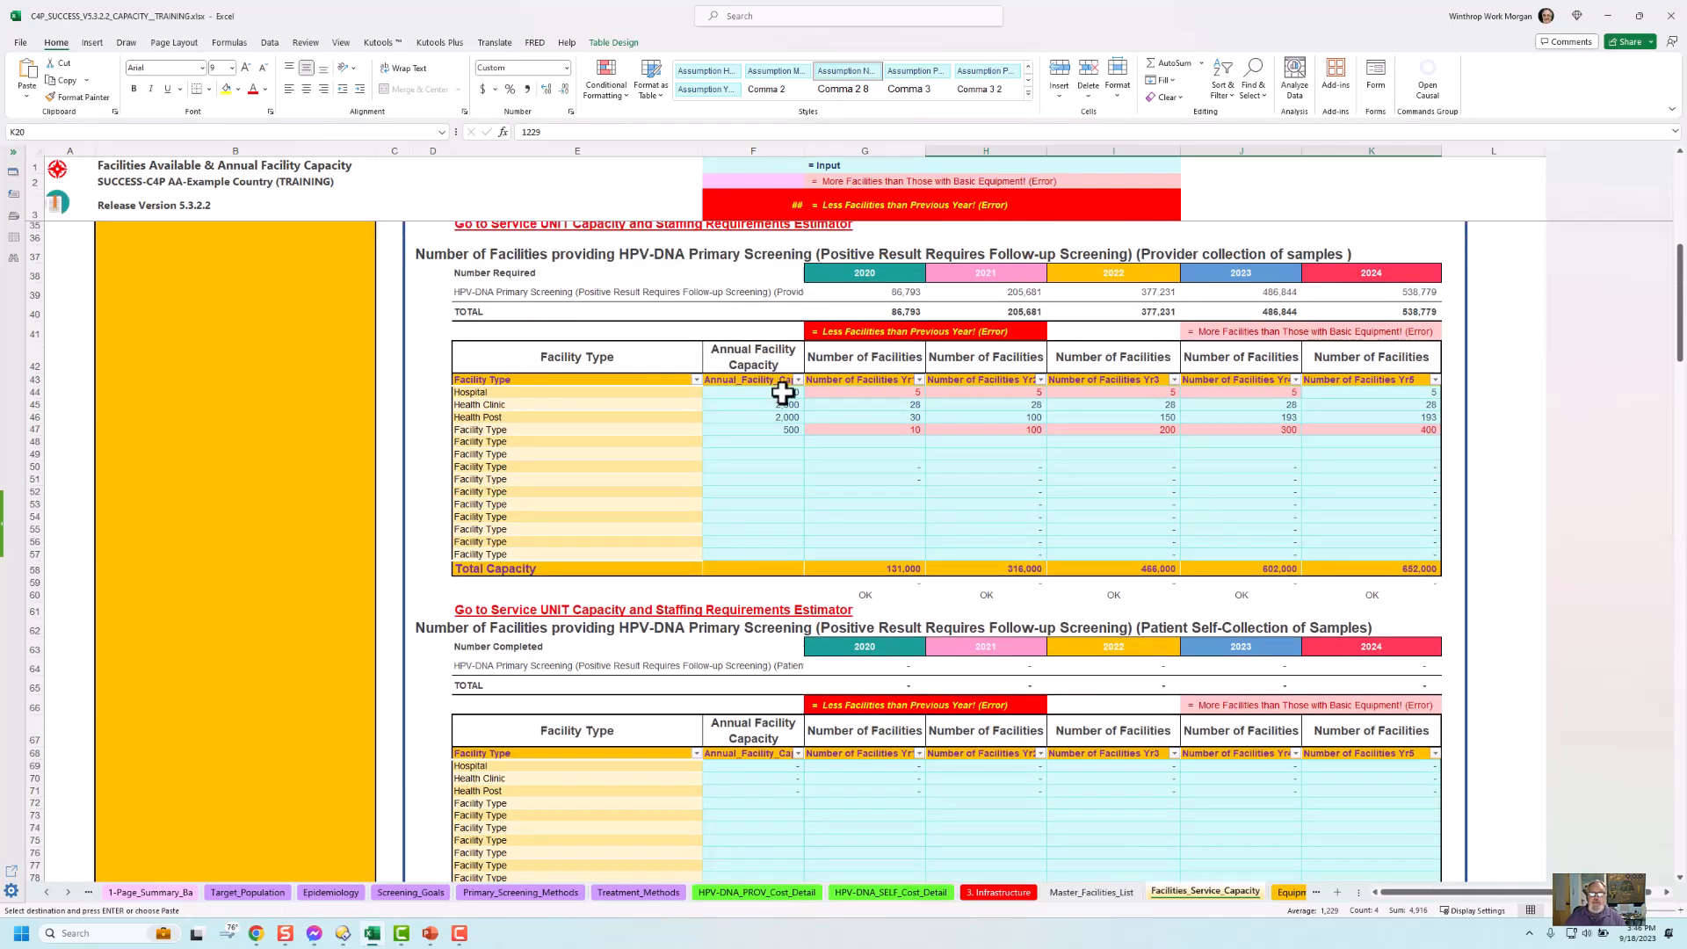
scroll(927, 399, "up", 1)
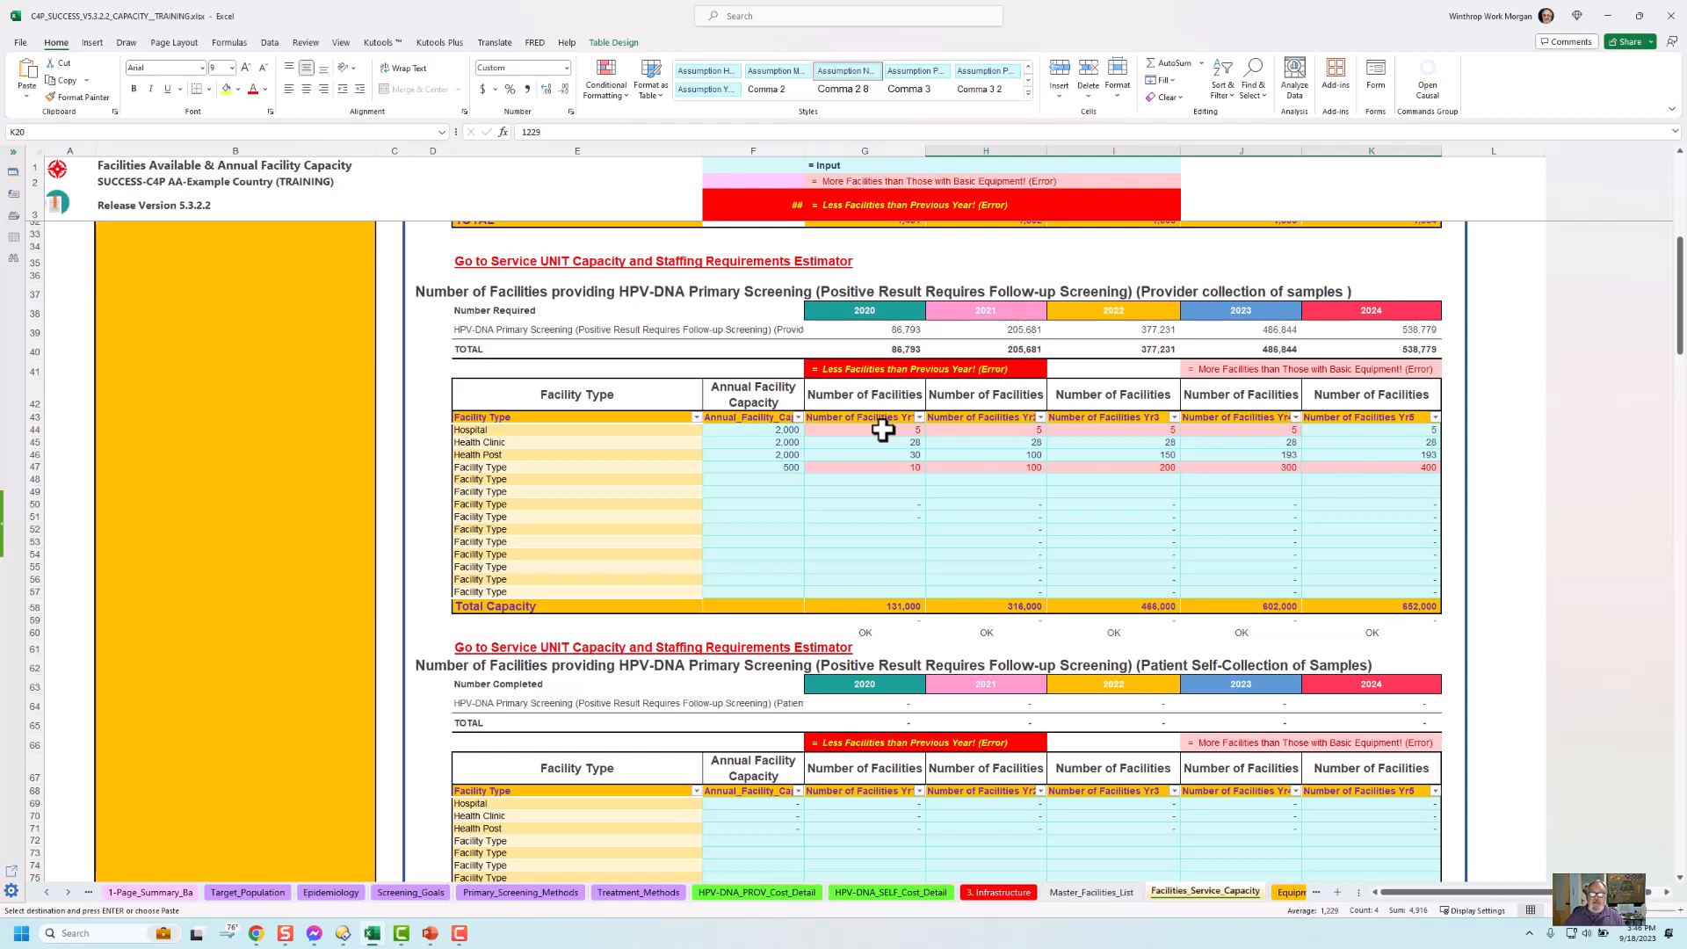
Set the 2020 number of Hospitals to 2 in the provider-collected HPV-DNA primary screening table.
scroll(883, 430, "up", 7)
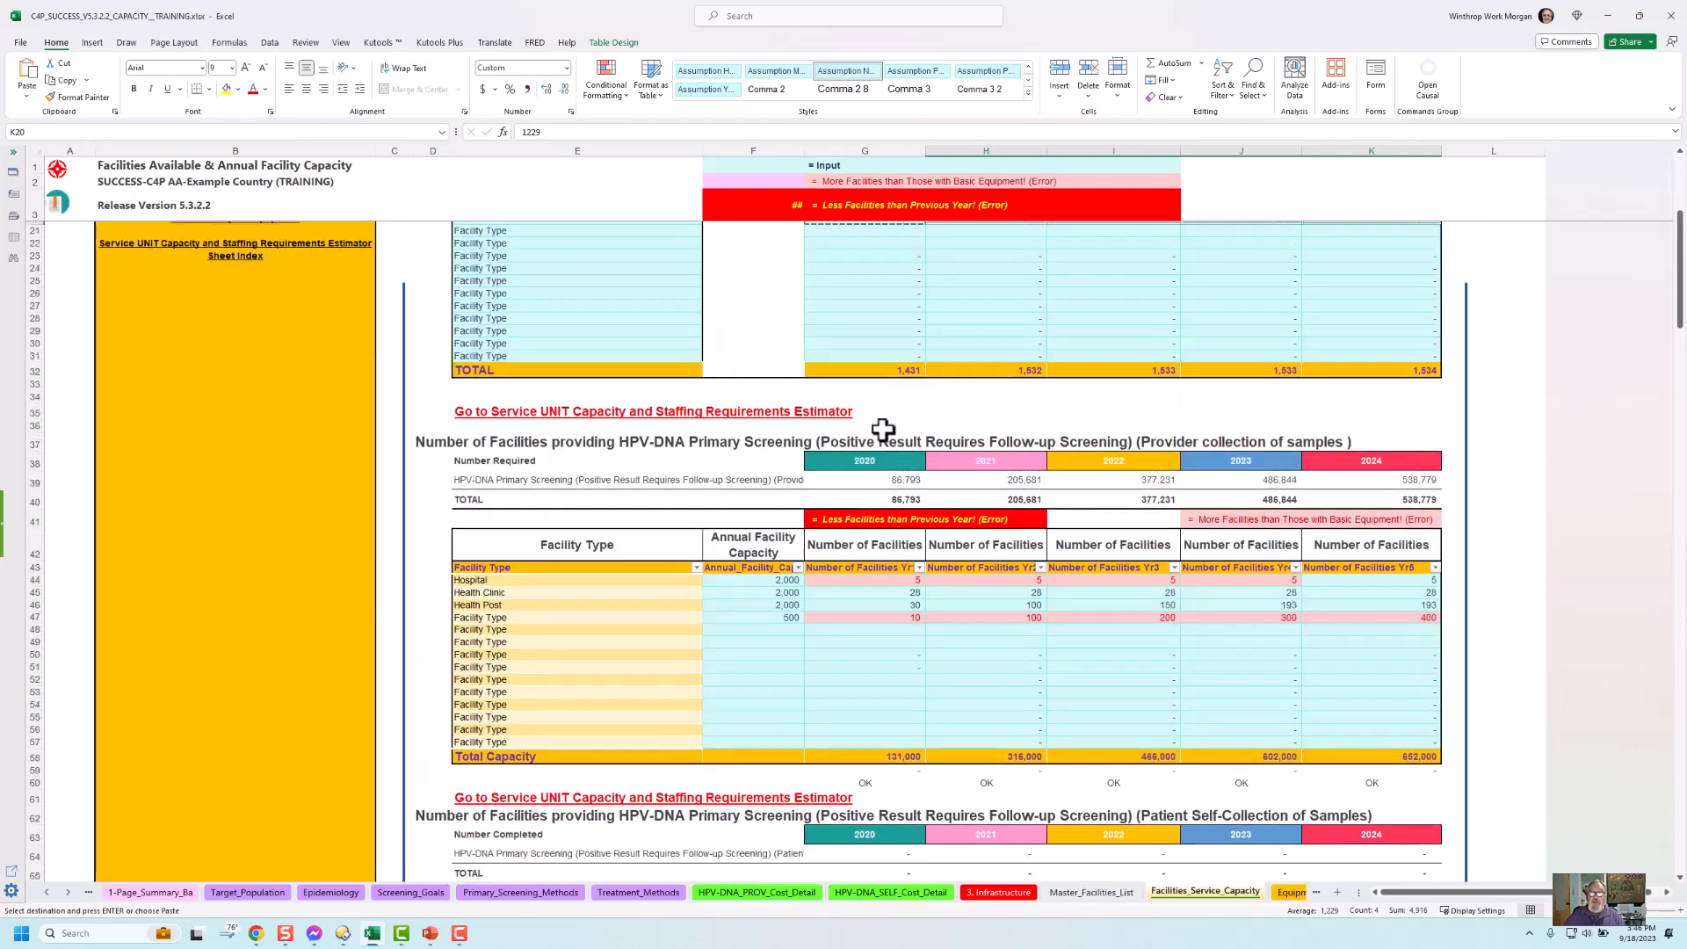
left_click(910, 343)
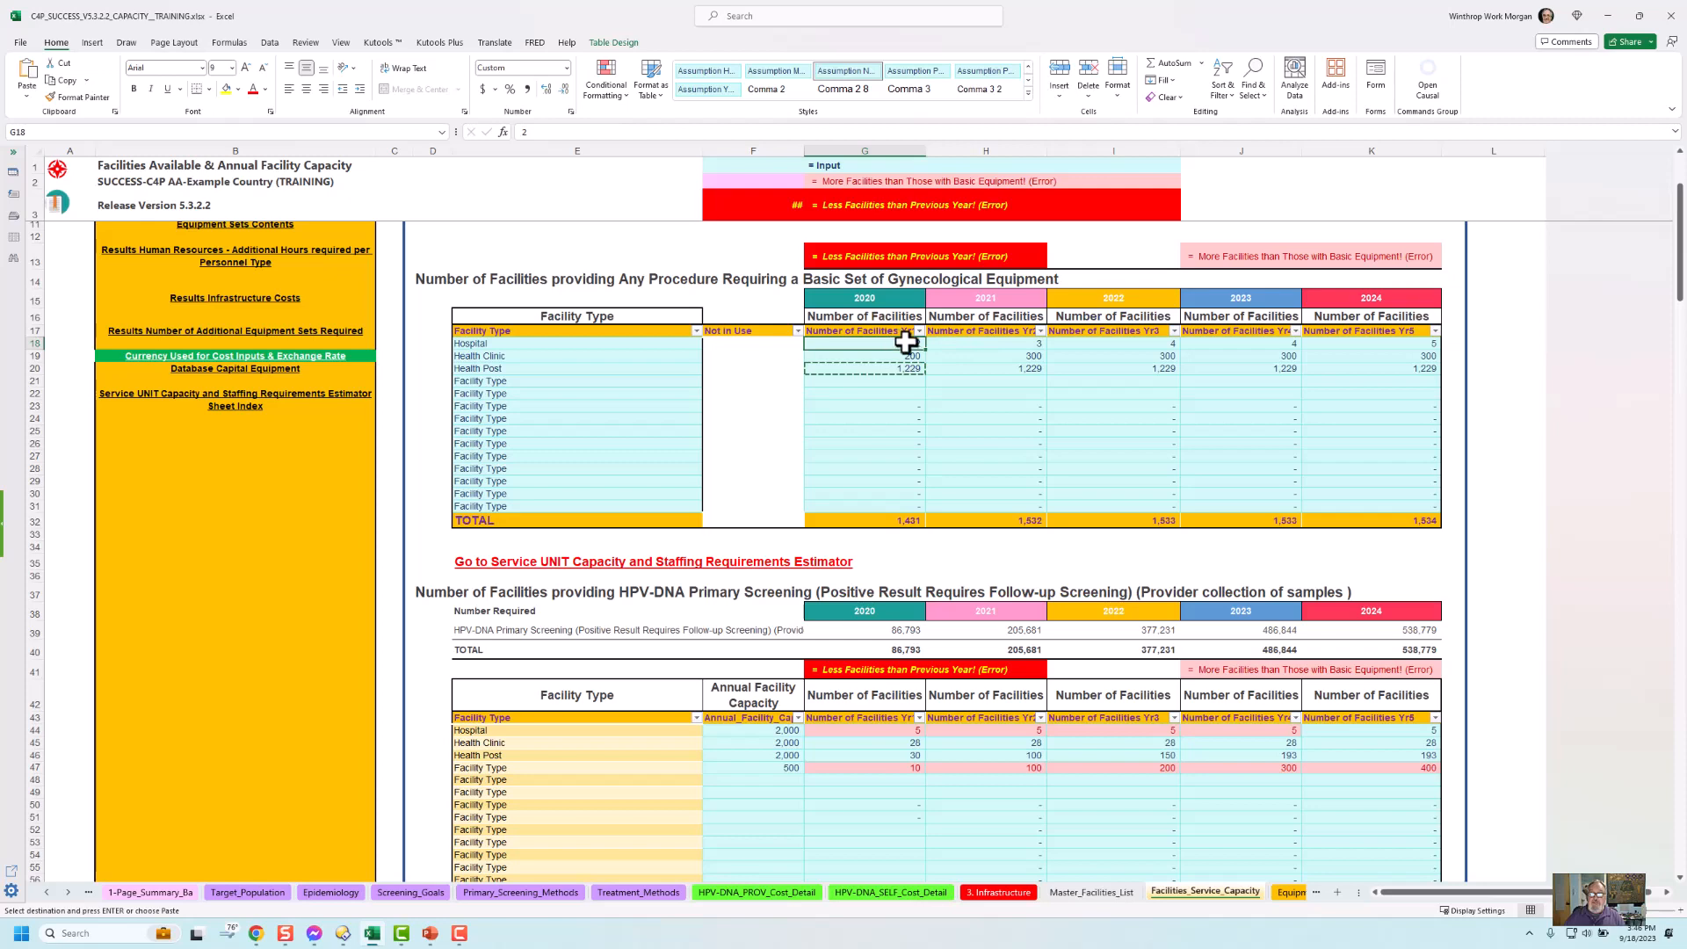
left_click(910, 454)
key("Escape")
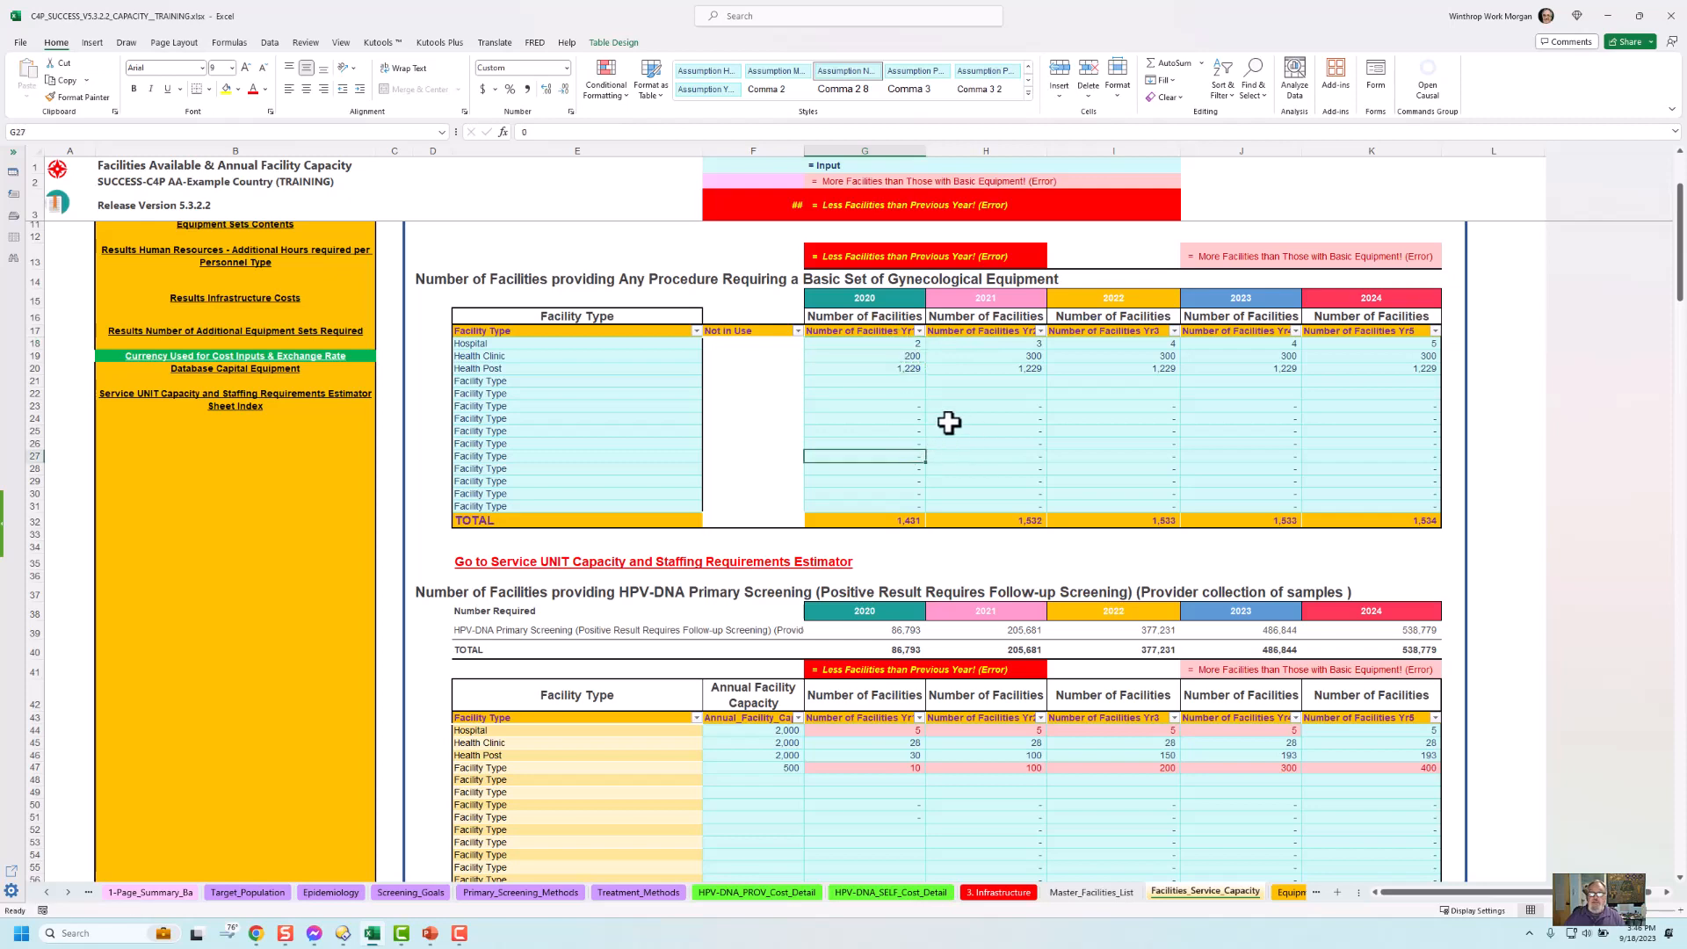
left_click(909, 731)
scroll(929, 768, "down", 3)
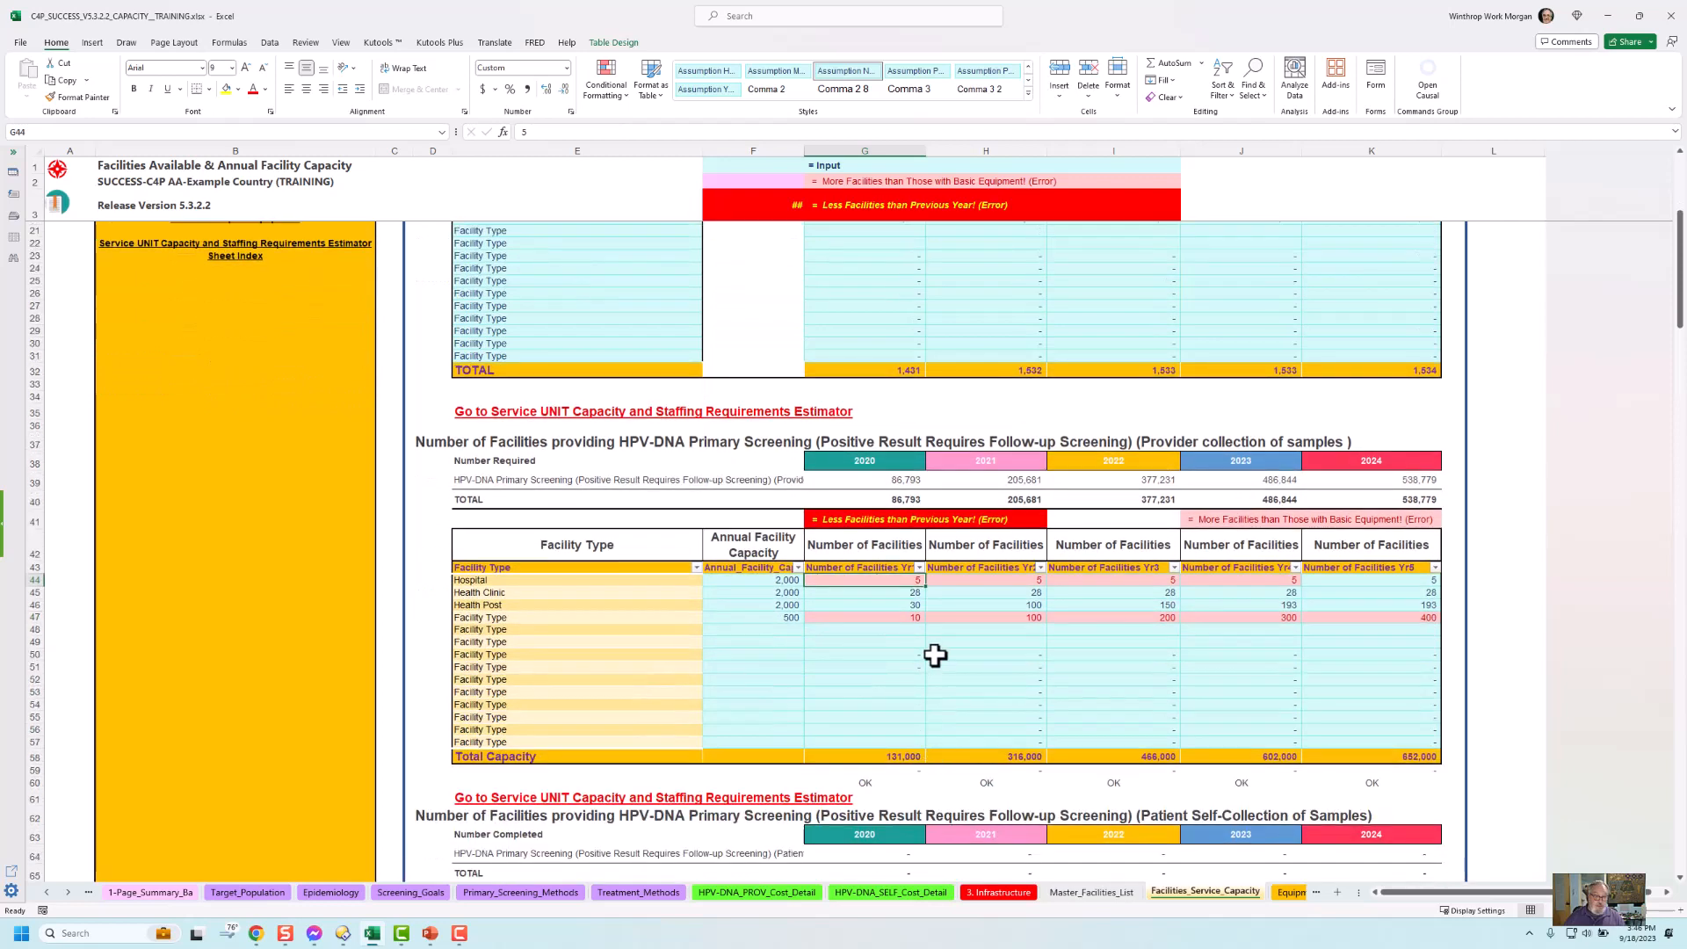
type("2")
left_click(953, 652)
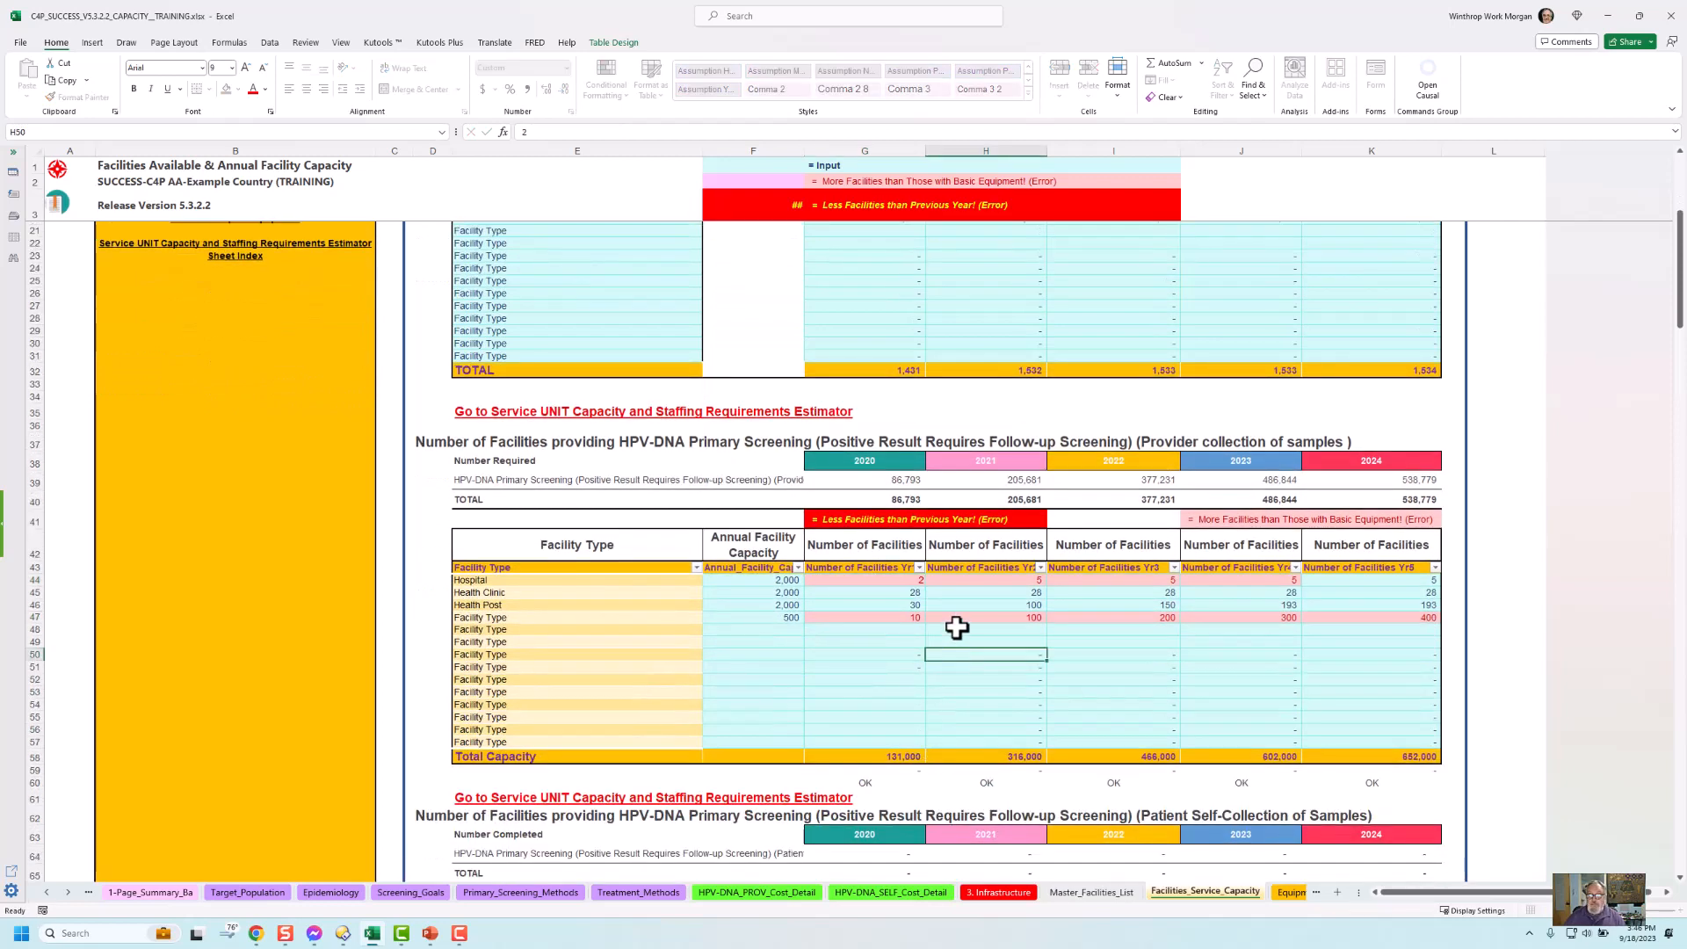
Set the number of Hospitals to 5 for every year from 2020 to 2024 in the basic gynecological equipment table.
scroll(935, 558, "up", 4)
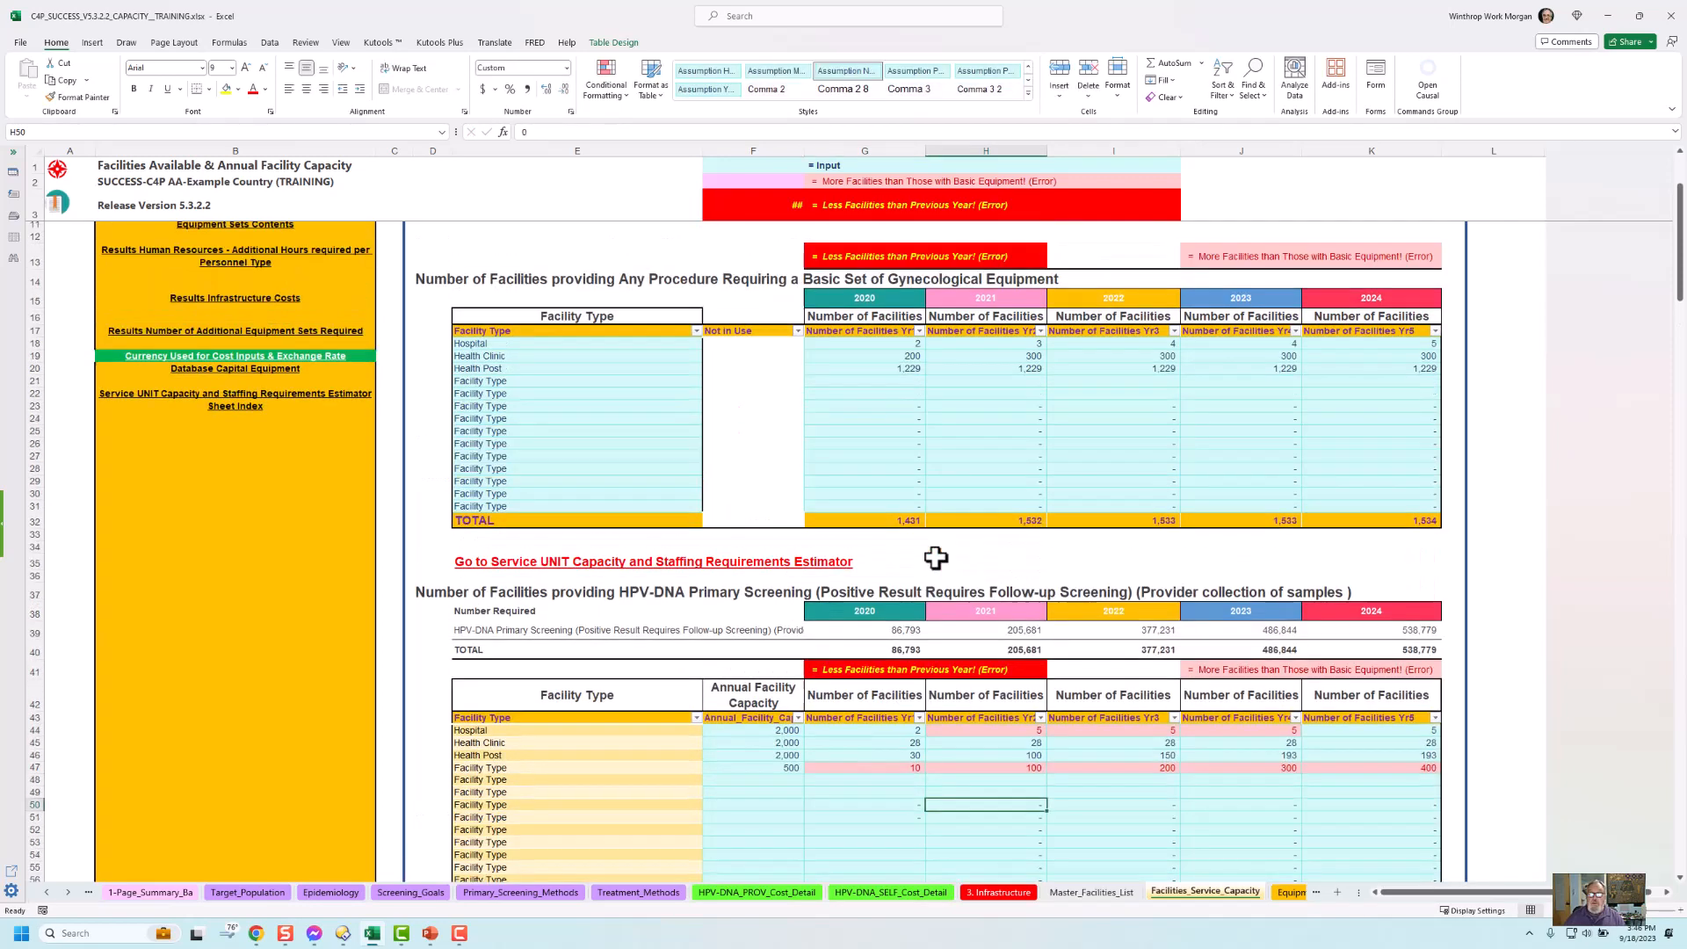
scroll(936, 558, "up", 1)
left_click(913, 380)
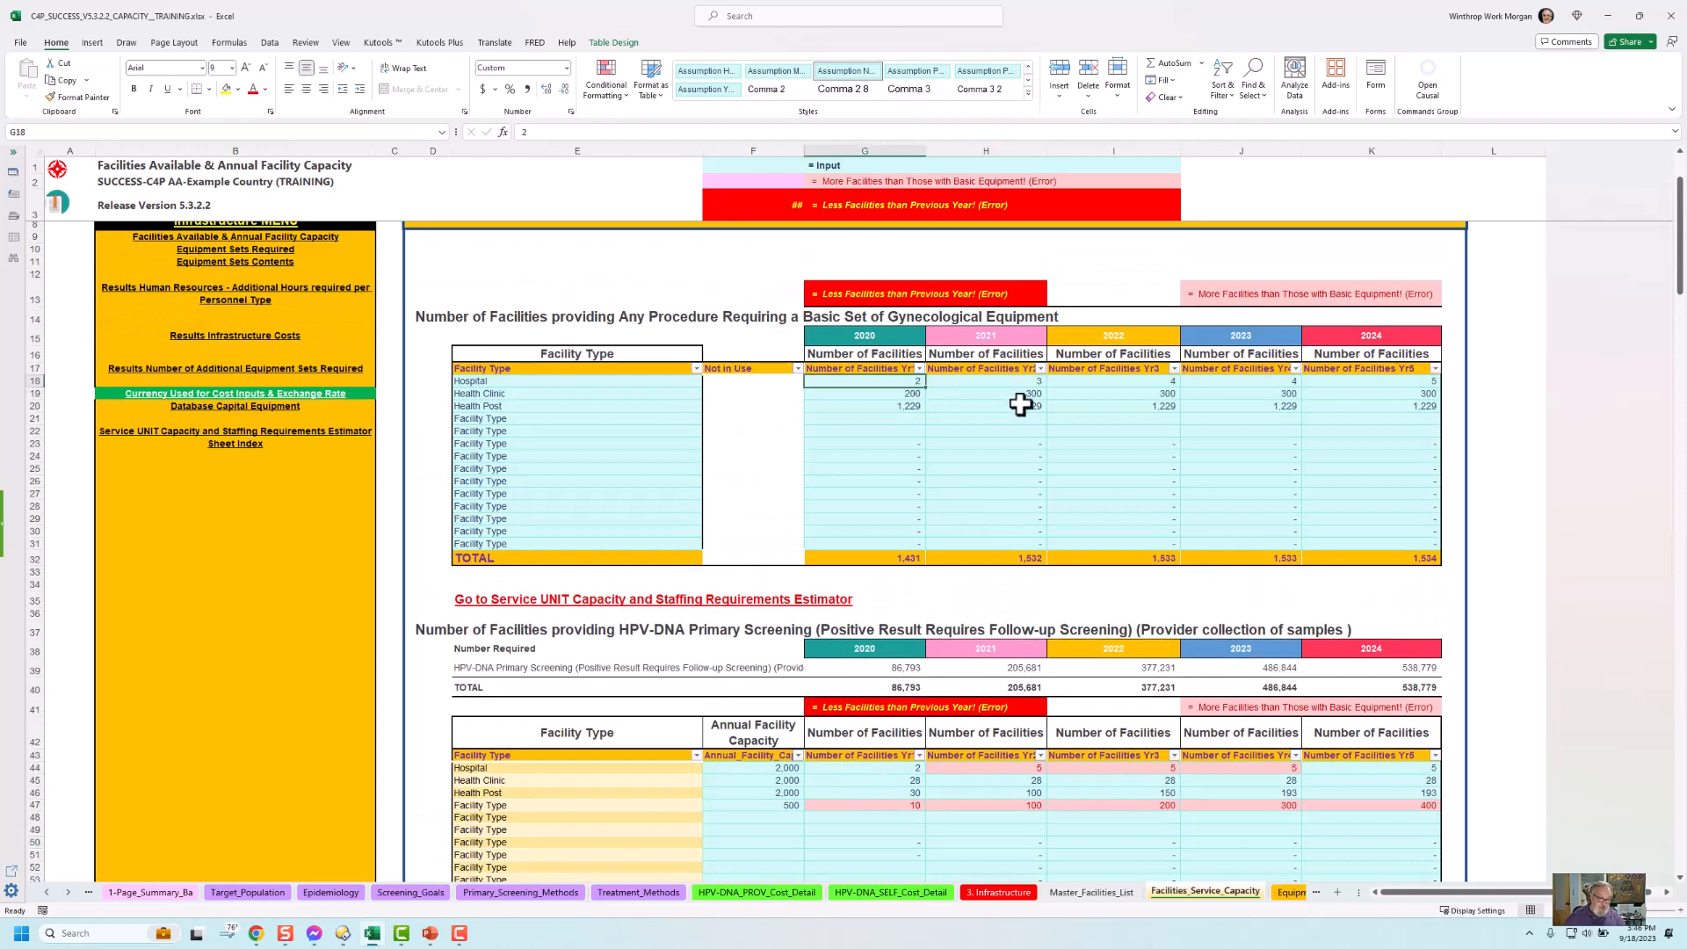
type("5")
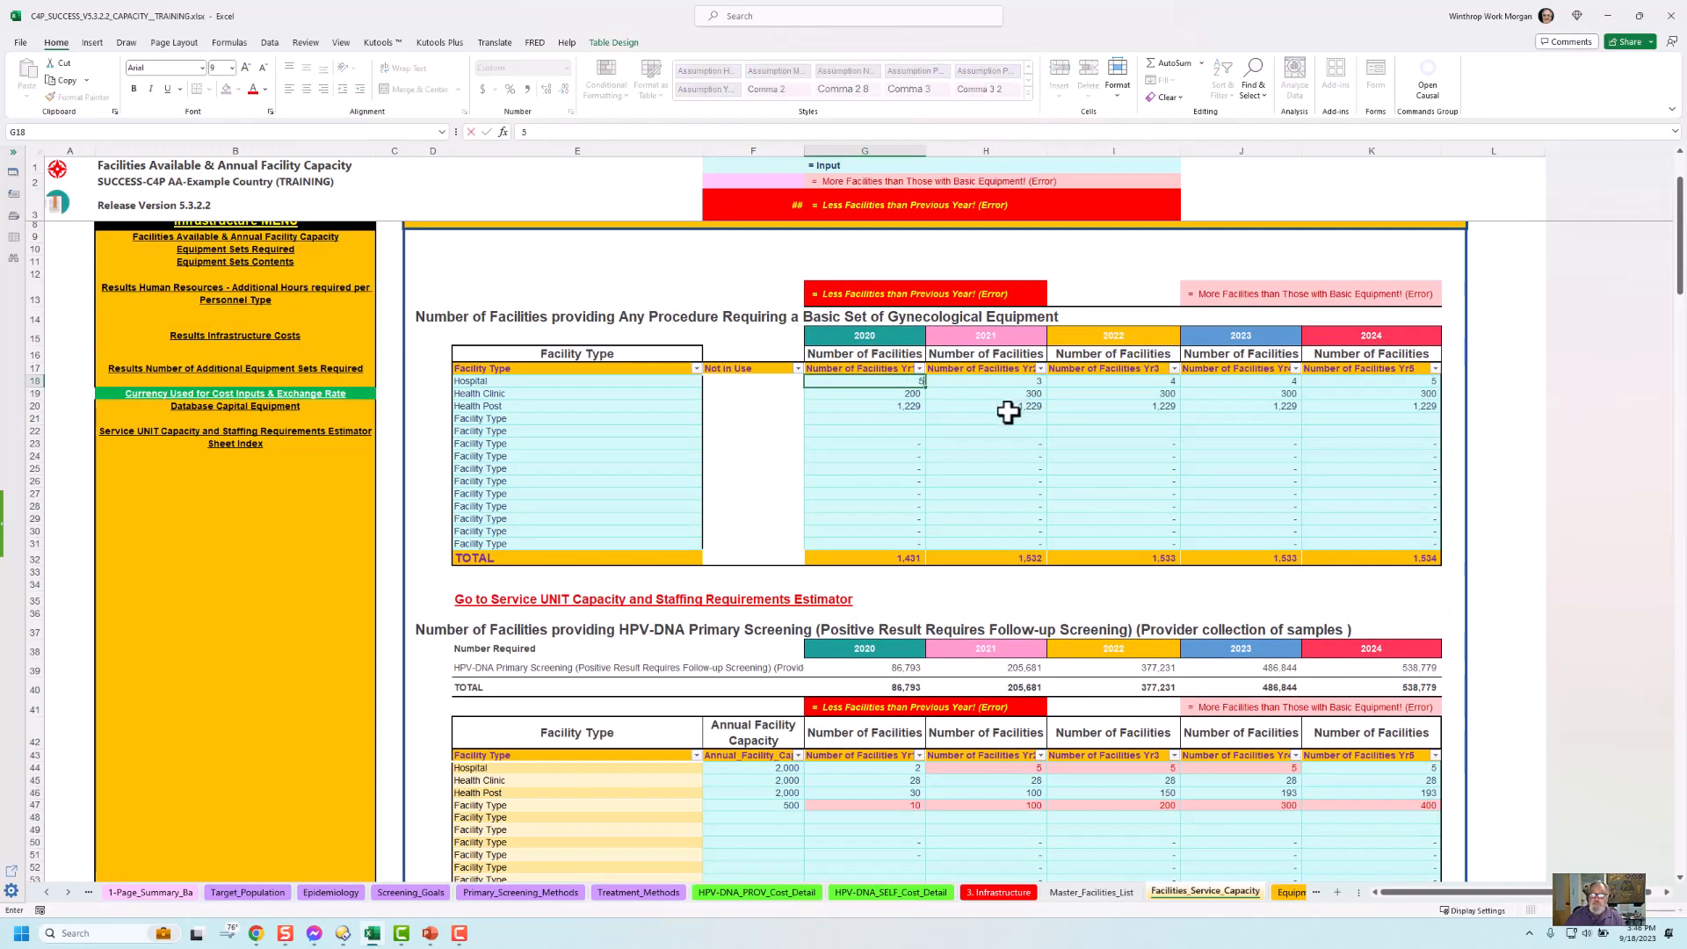
left_click(1030, 380)
type("5")
left_click(1141, 381)
type("5")
left_click(1261, 380)
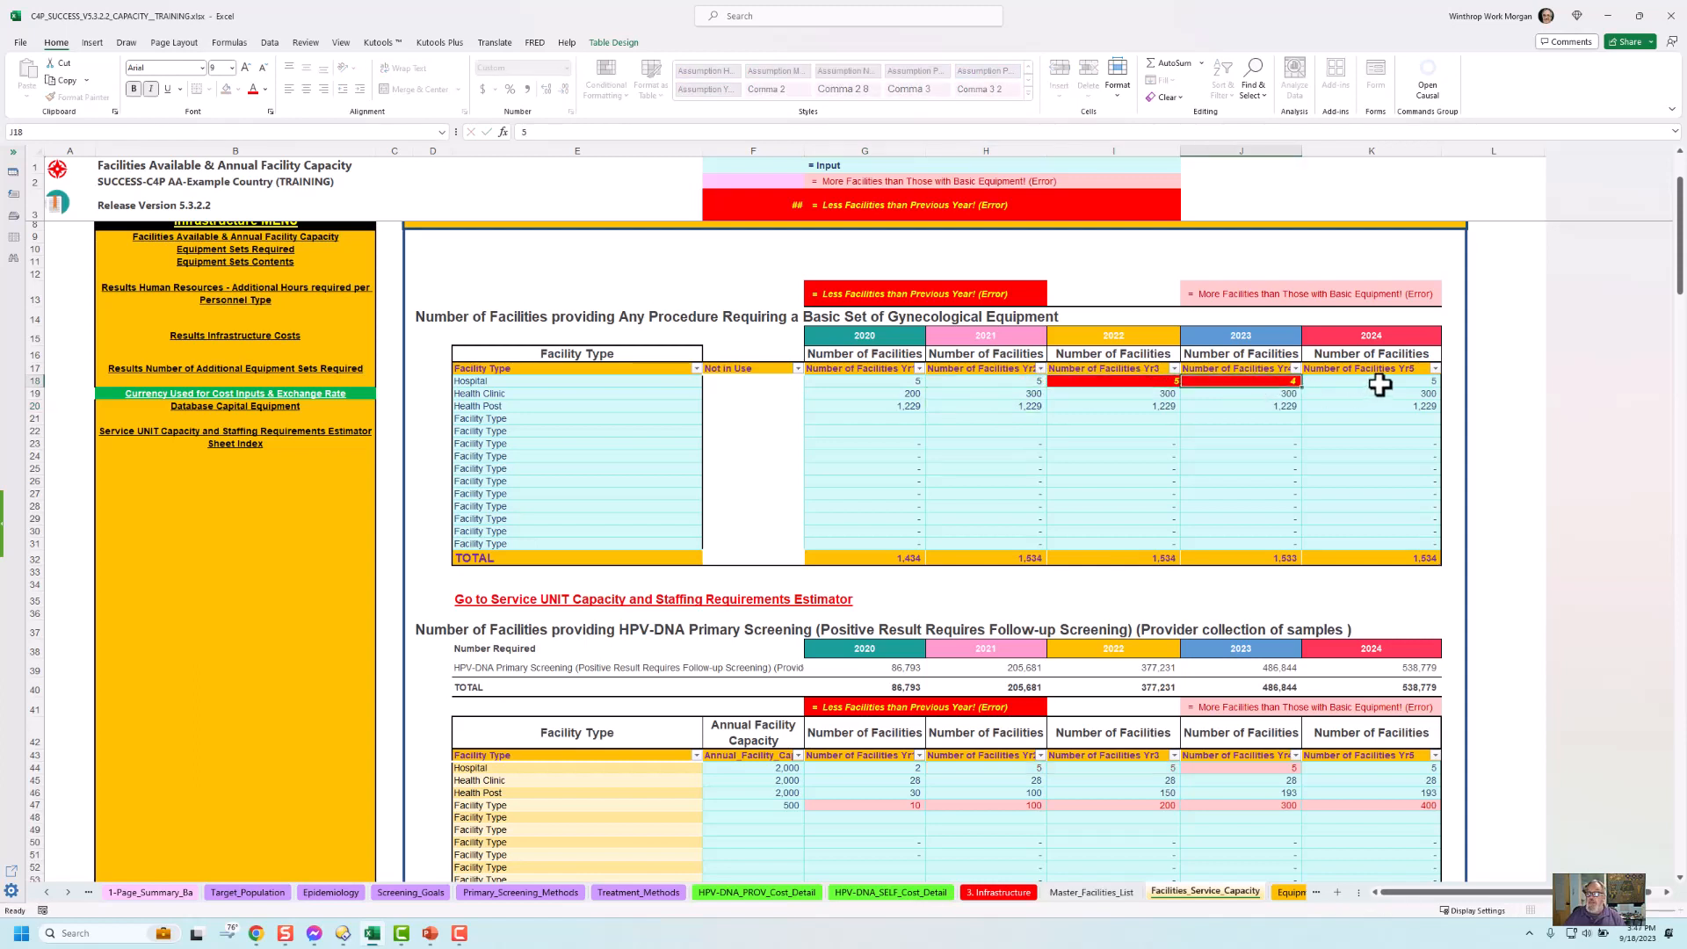
left_click(1375, 382)
type("5")
left_click(1370, 431)
Enter 20 as the 2020 number of Health Clinics in the provider-collected HPV-DNA primary screening table.
scroll(1370, 430, "down", 3)
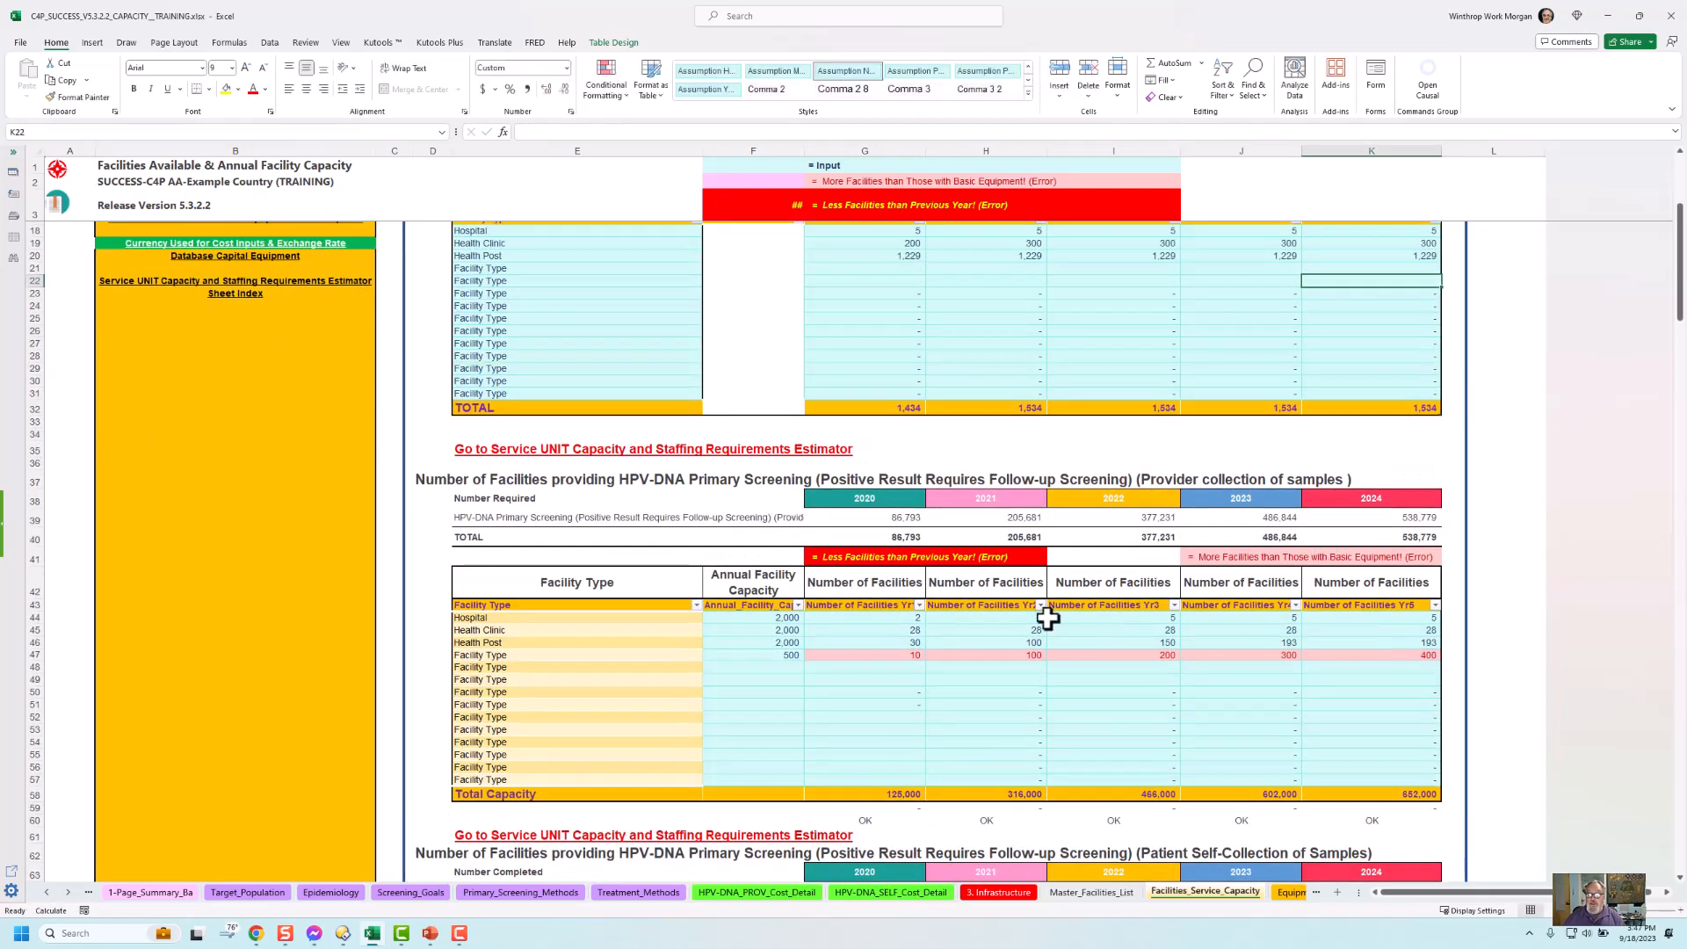
scroll(1047, 617, "down", 3)
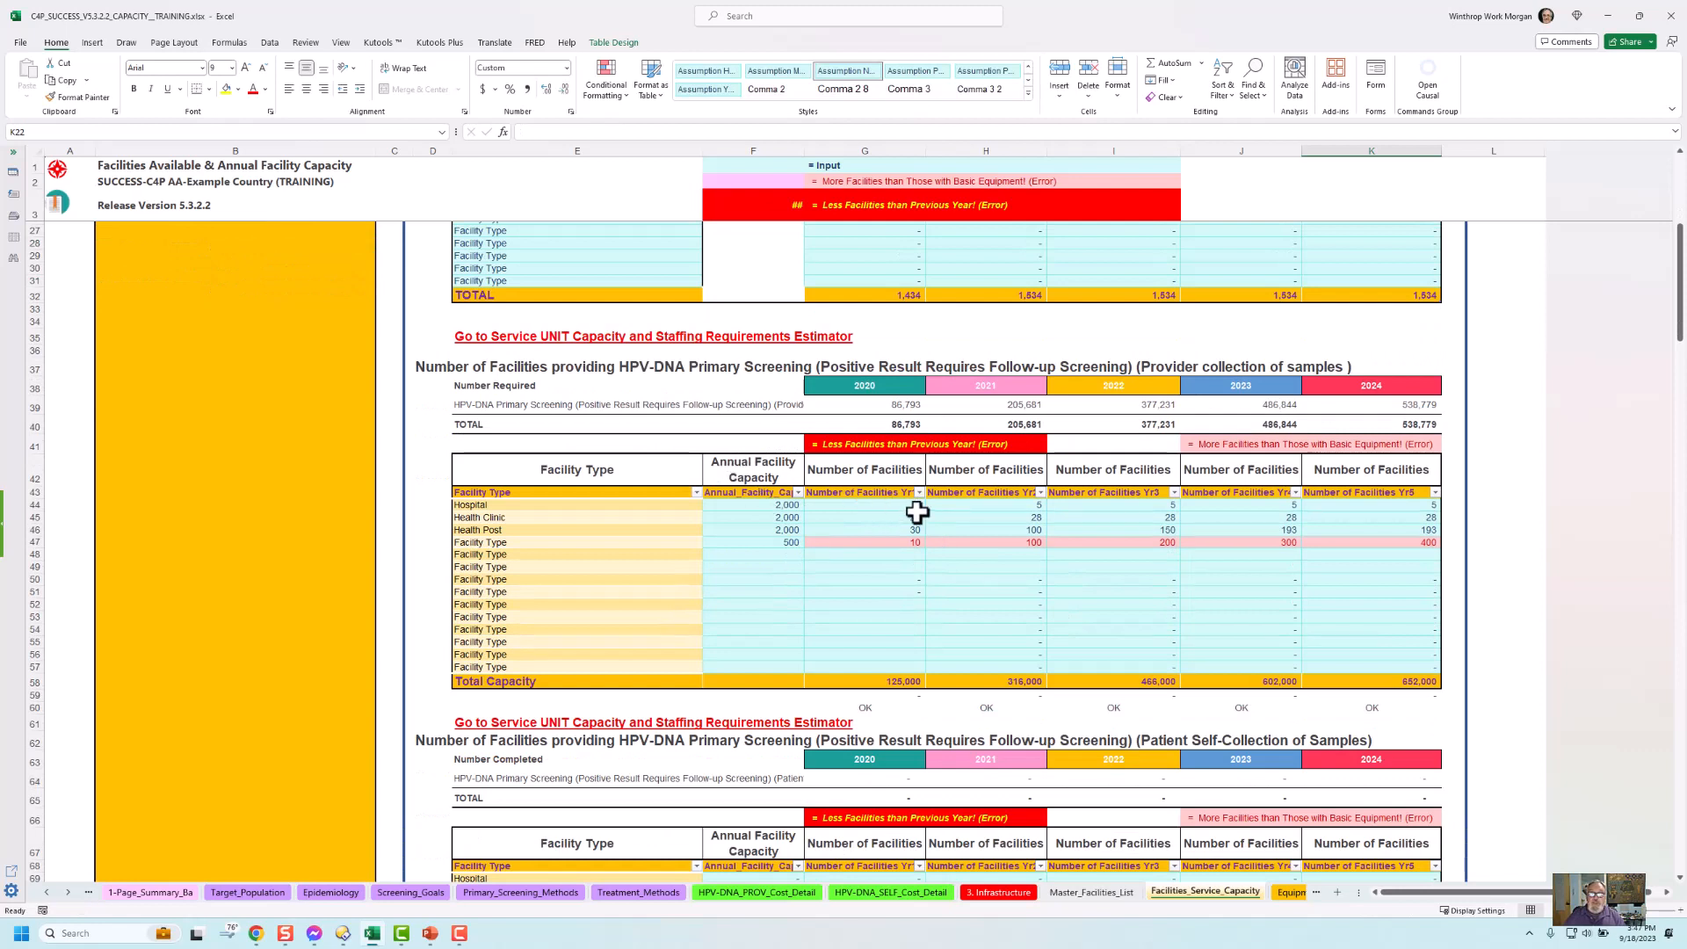
left_click(905, 506)
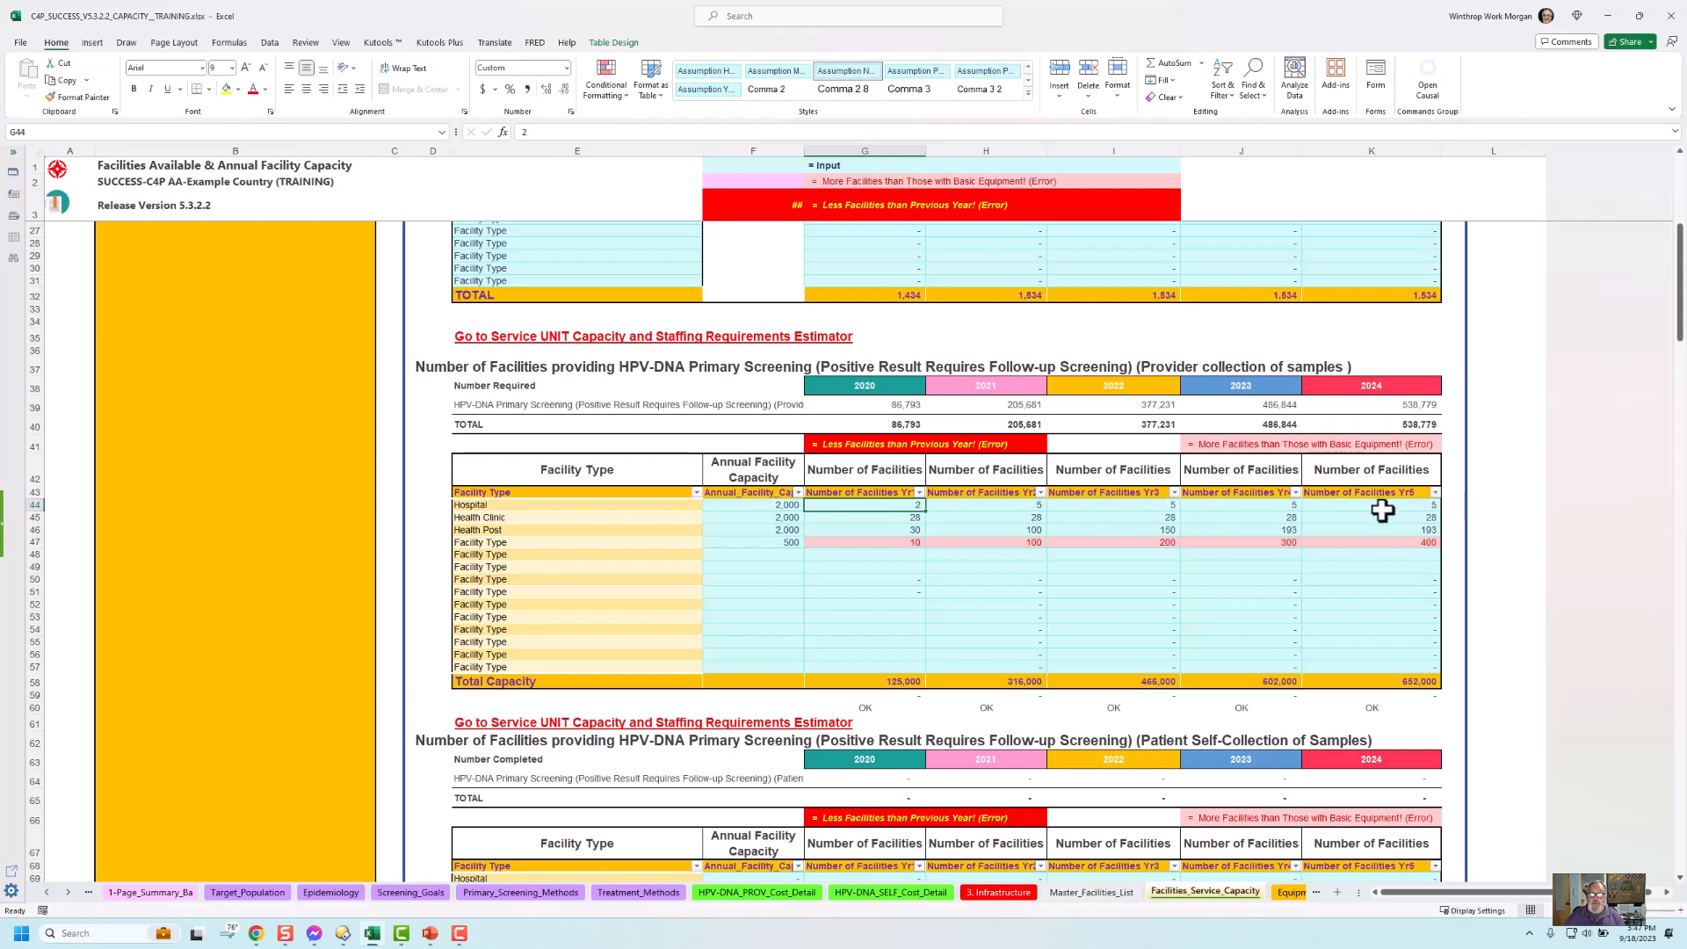
scroll(1080, 556, "up", 4)
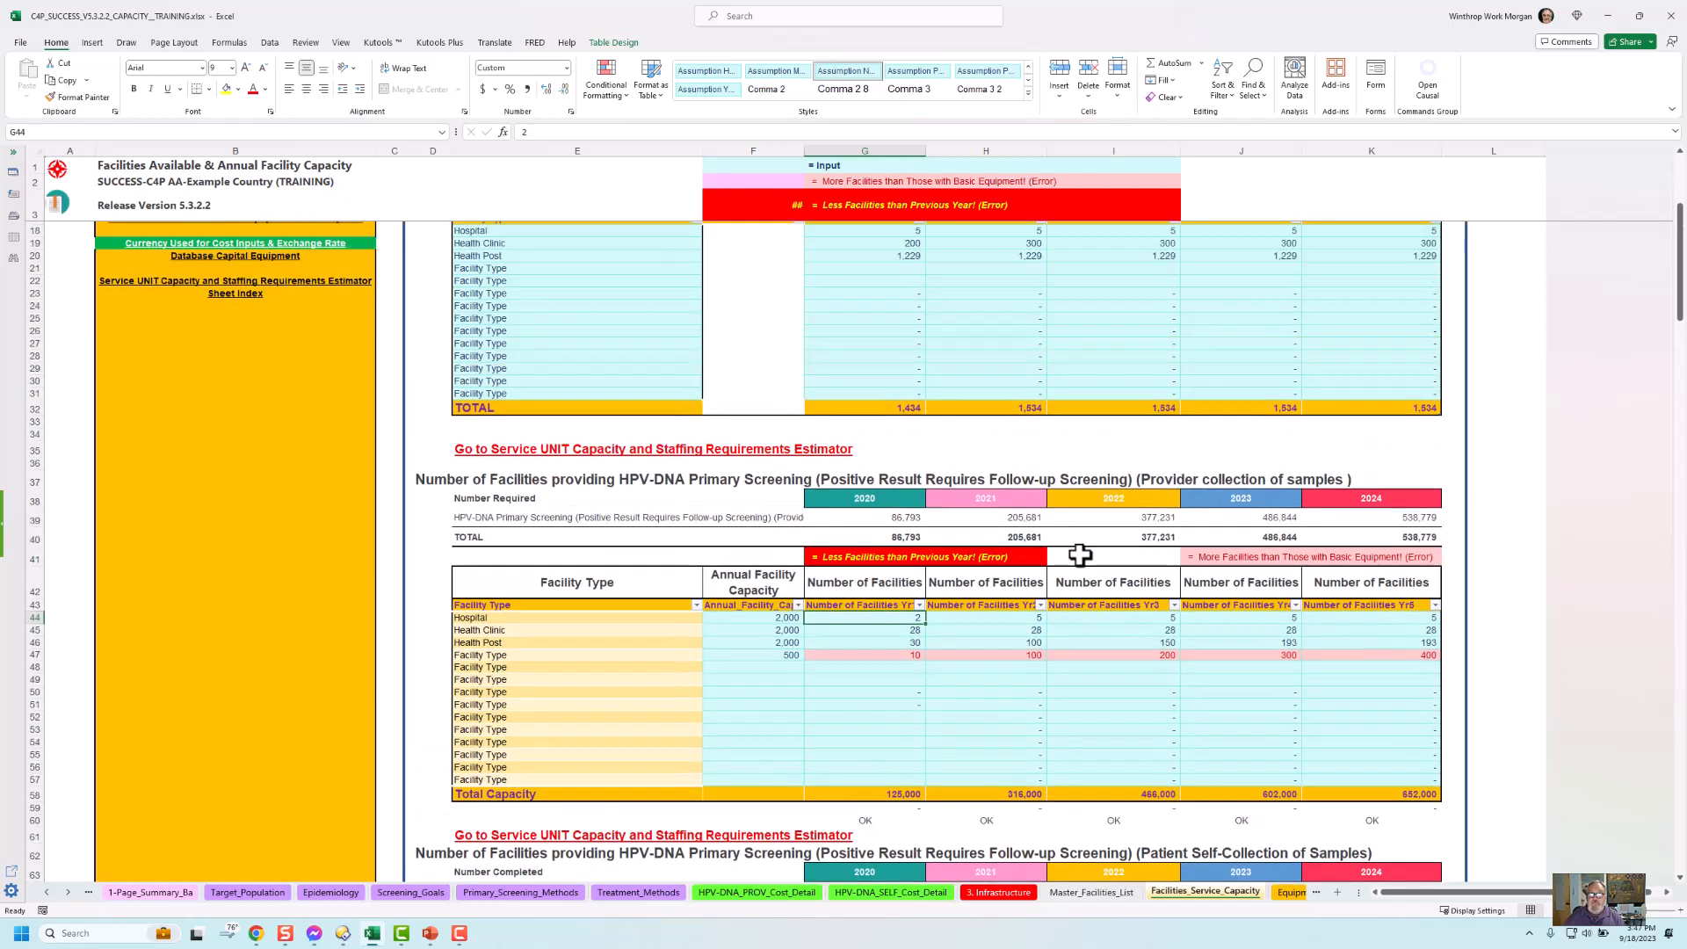
scroll(1081, 556, "down", 2)
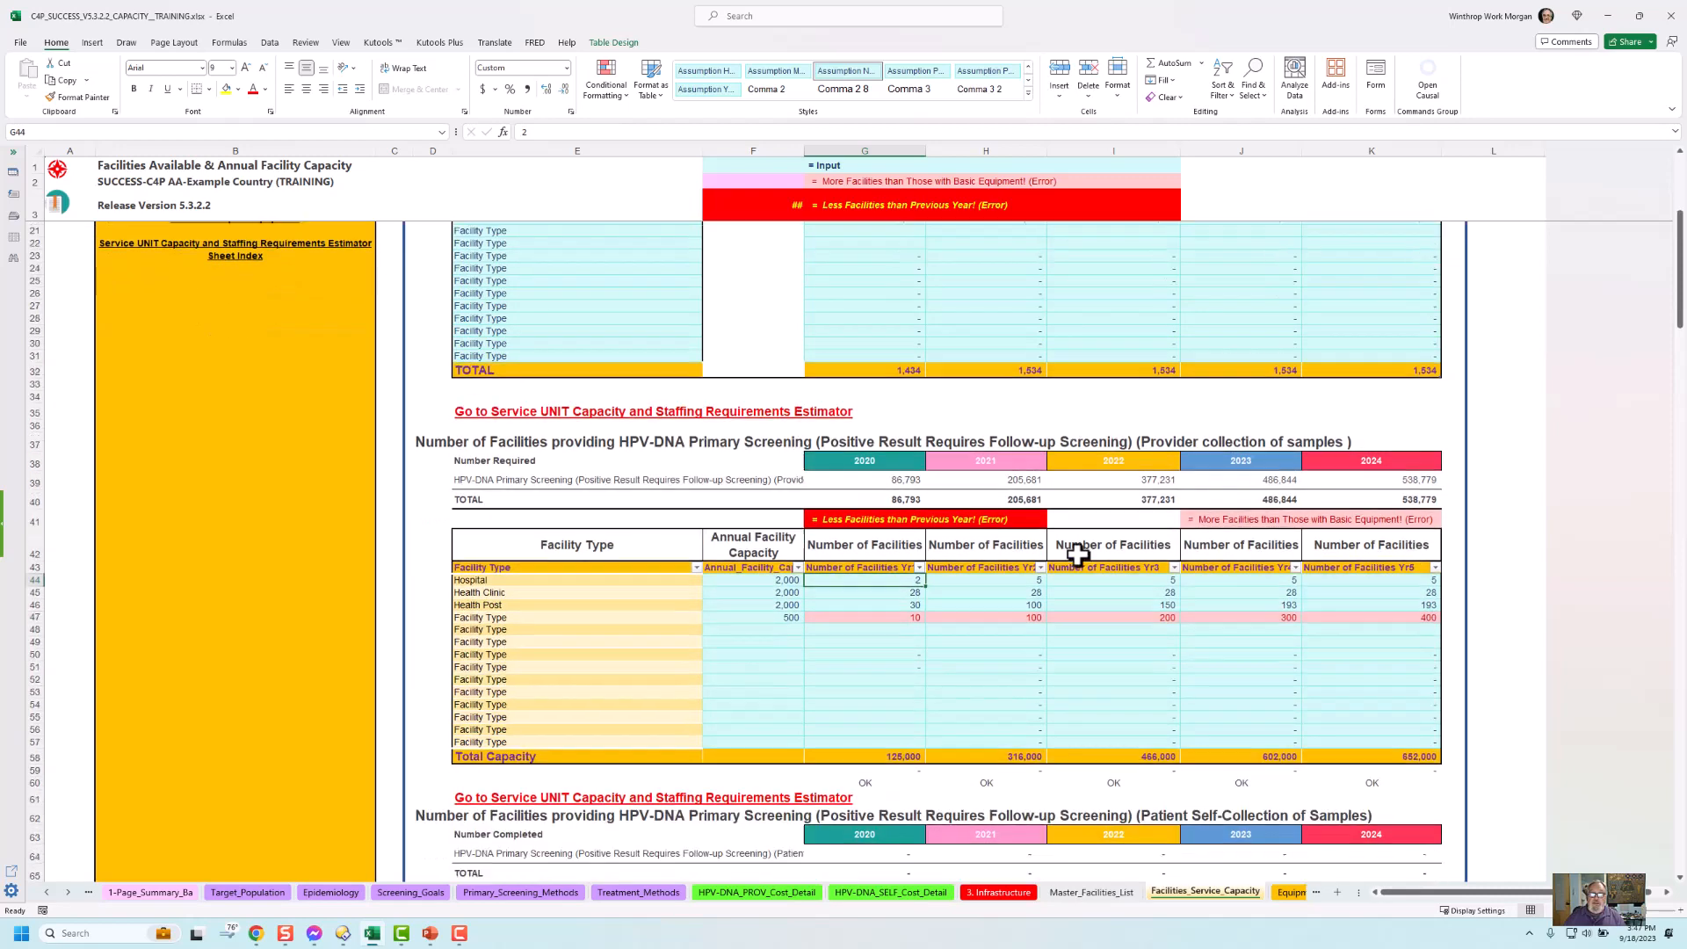
left_click(910, 593)
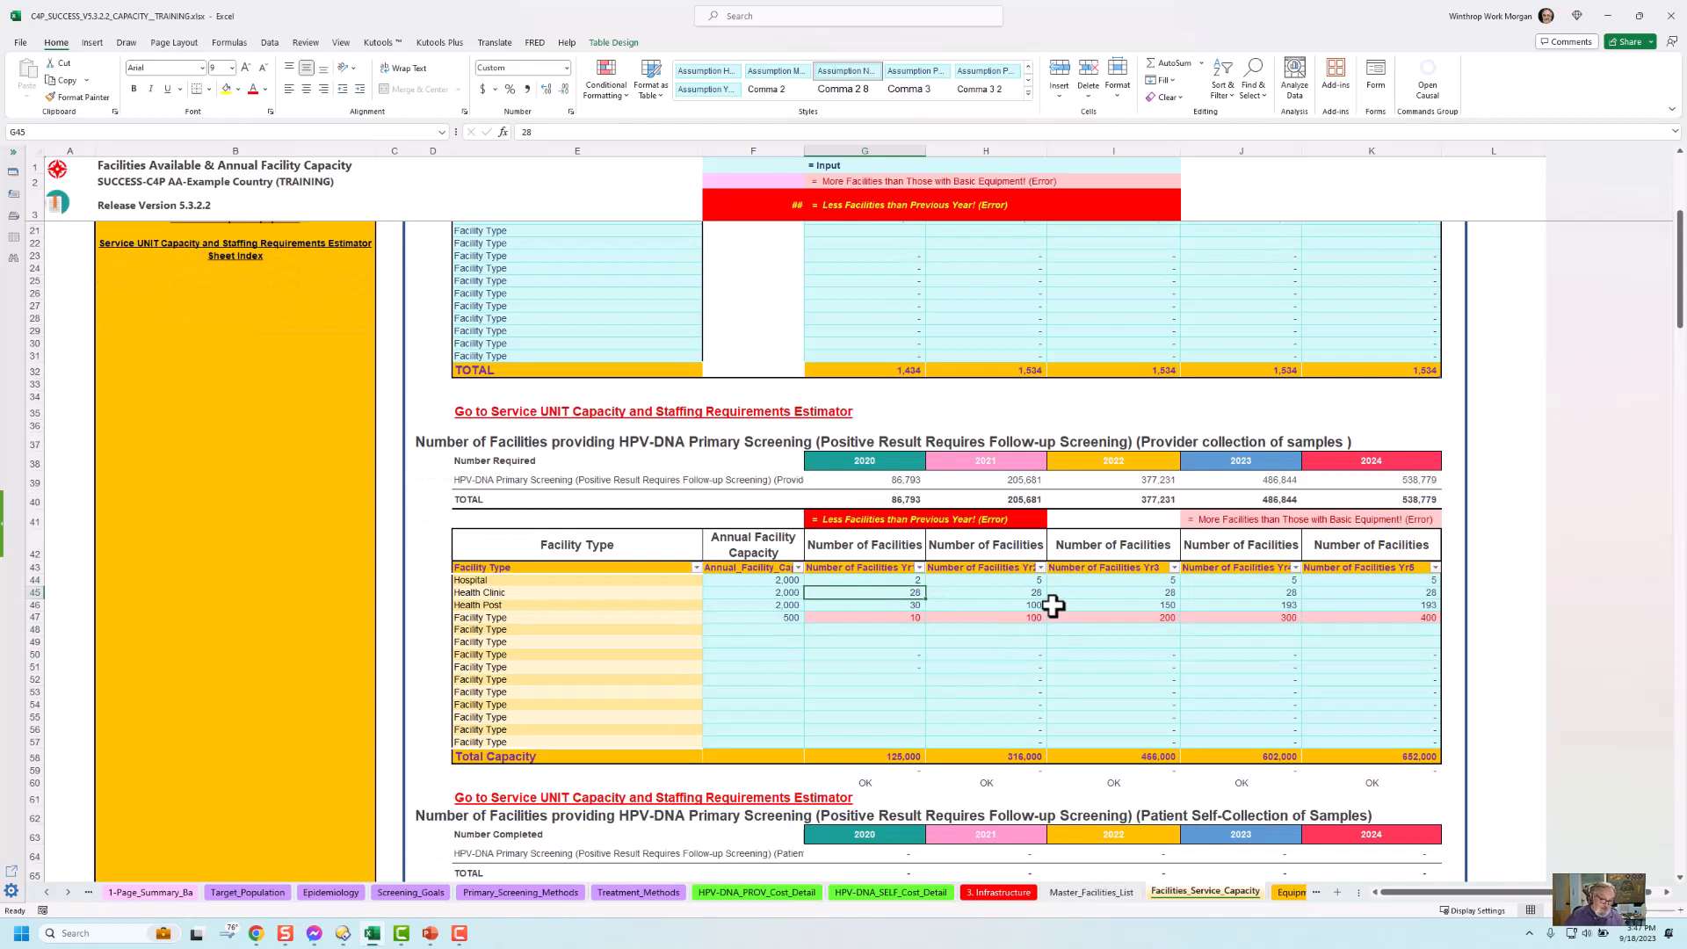
type("20")
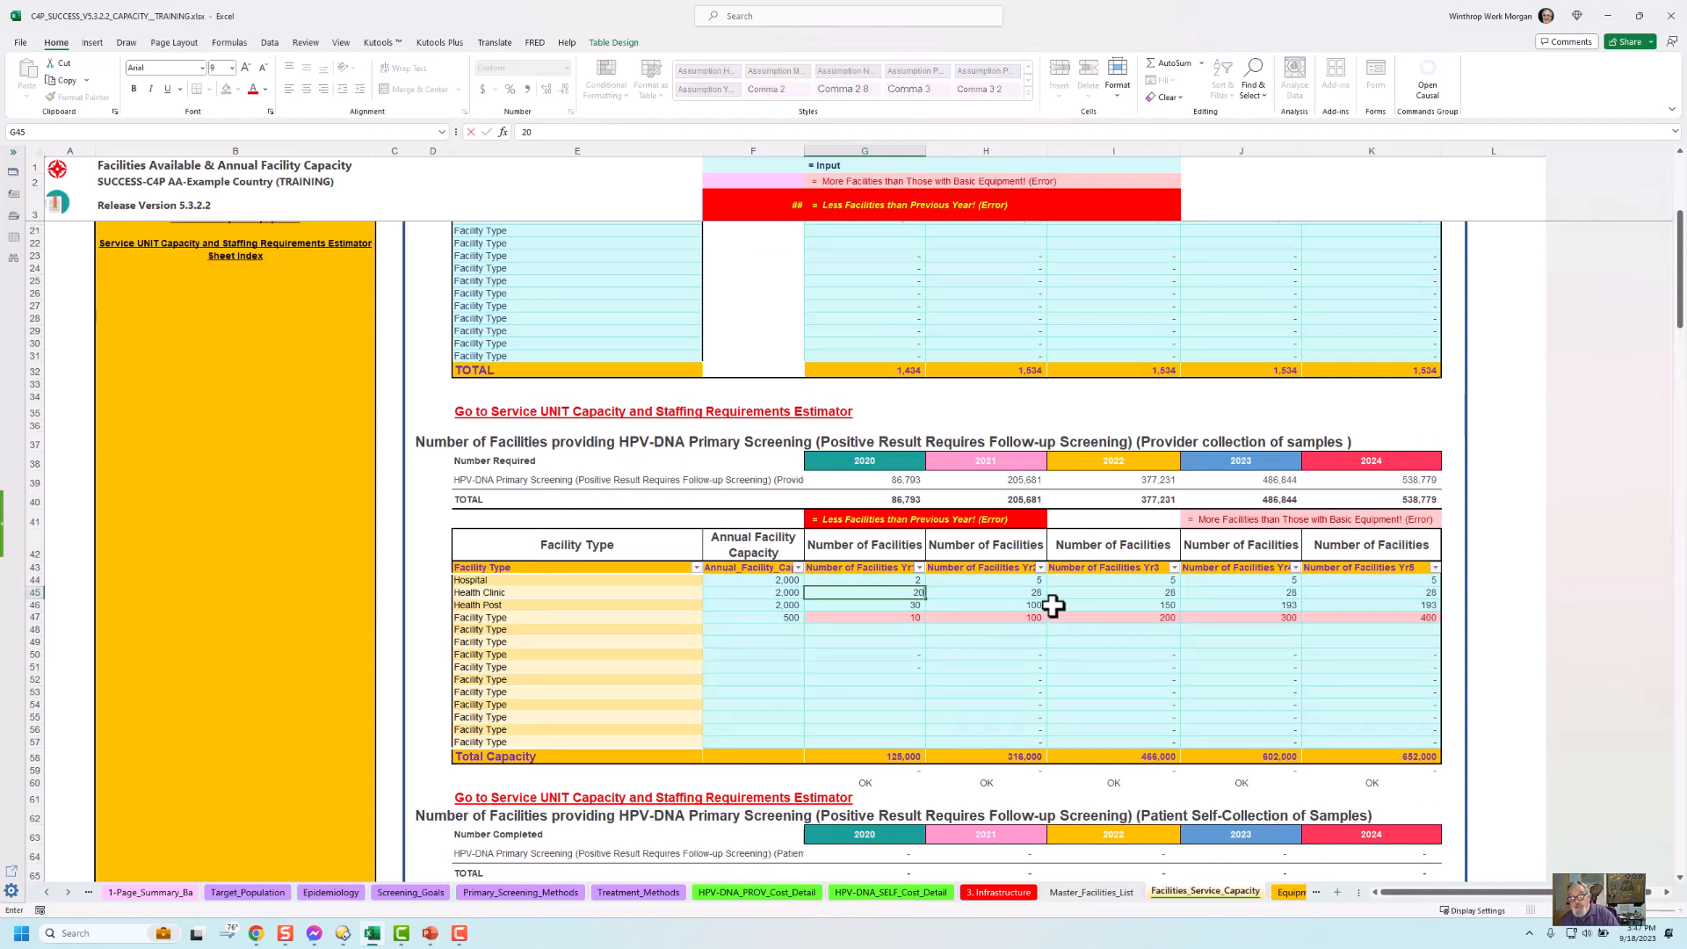
Set the number of Health Clinics providing provider-collected HPV-DNA screening to 30 for 2021 and 50 for 2022.
left_click(1035, 603)
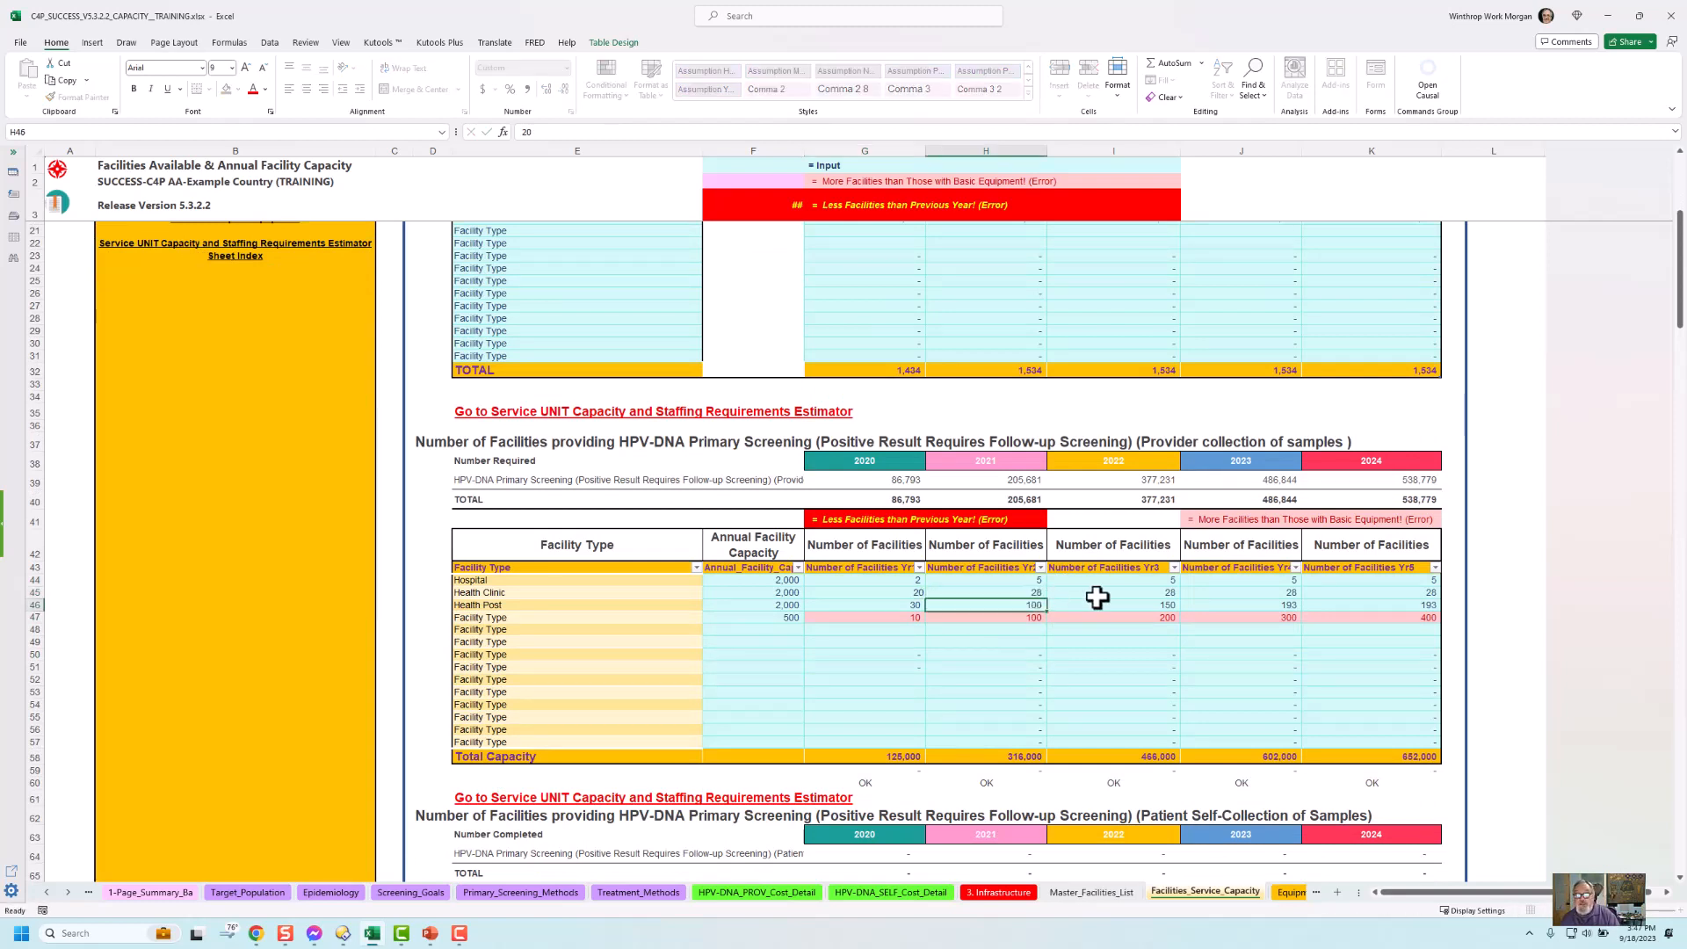
key("Up")
type("3")
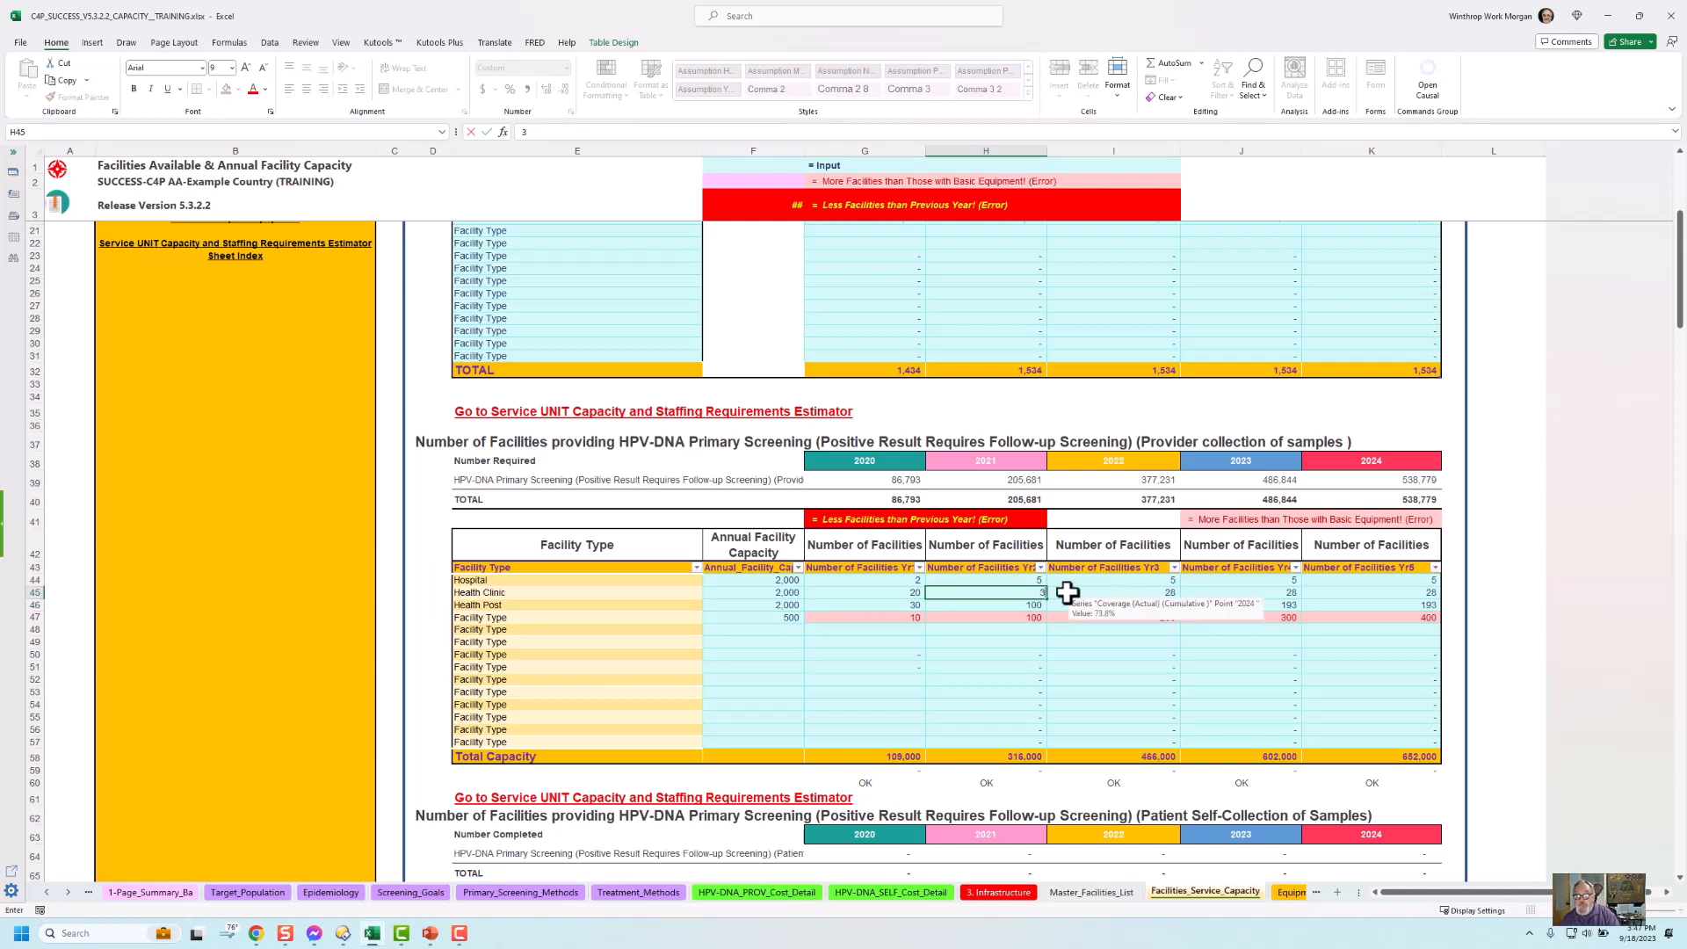
type("300")
left_click(1119, 592)
type("50")
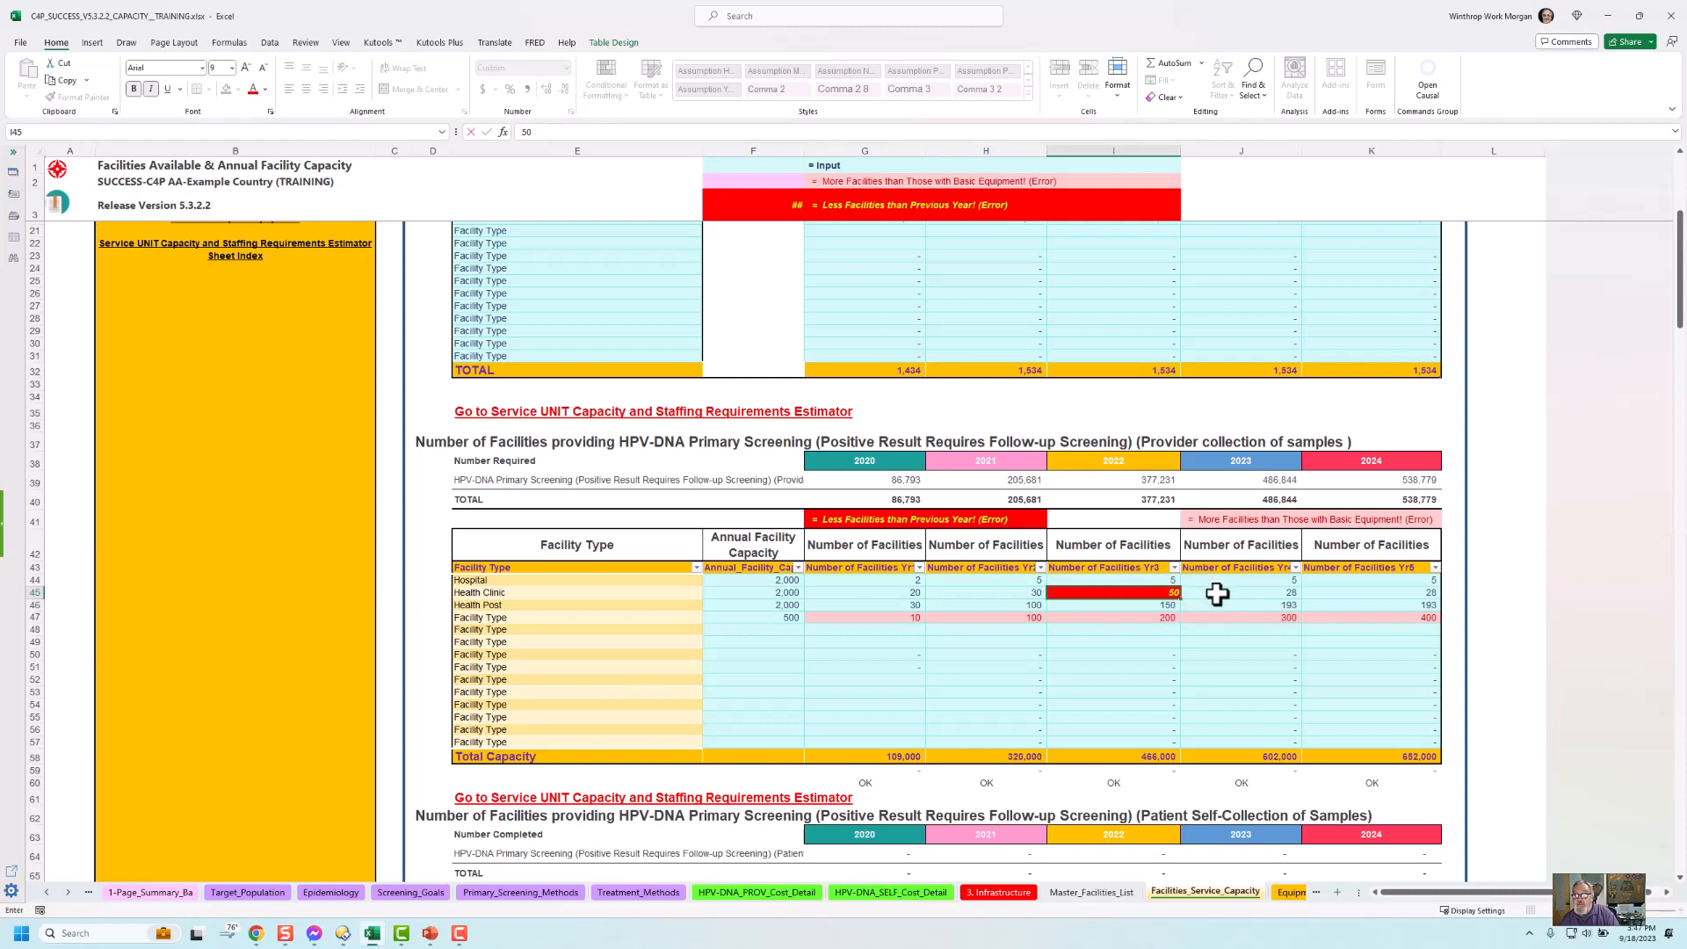
Set the number of Health Clinics providing provider-collected HPV-DNA screening to 100 for 2023 and 200 for 2024.
left_click(1291, 596)
type("2")
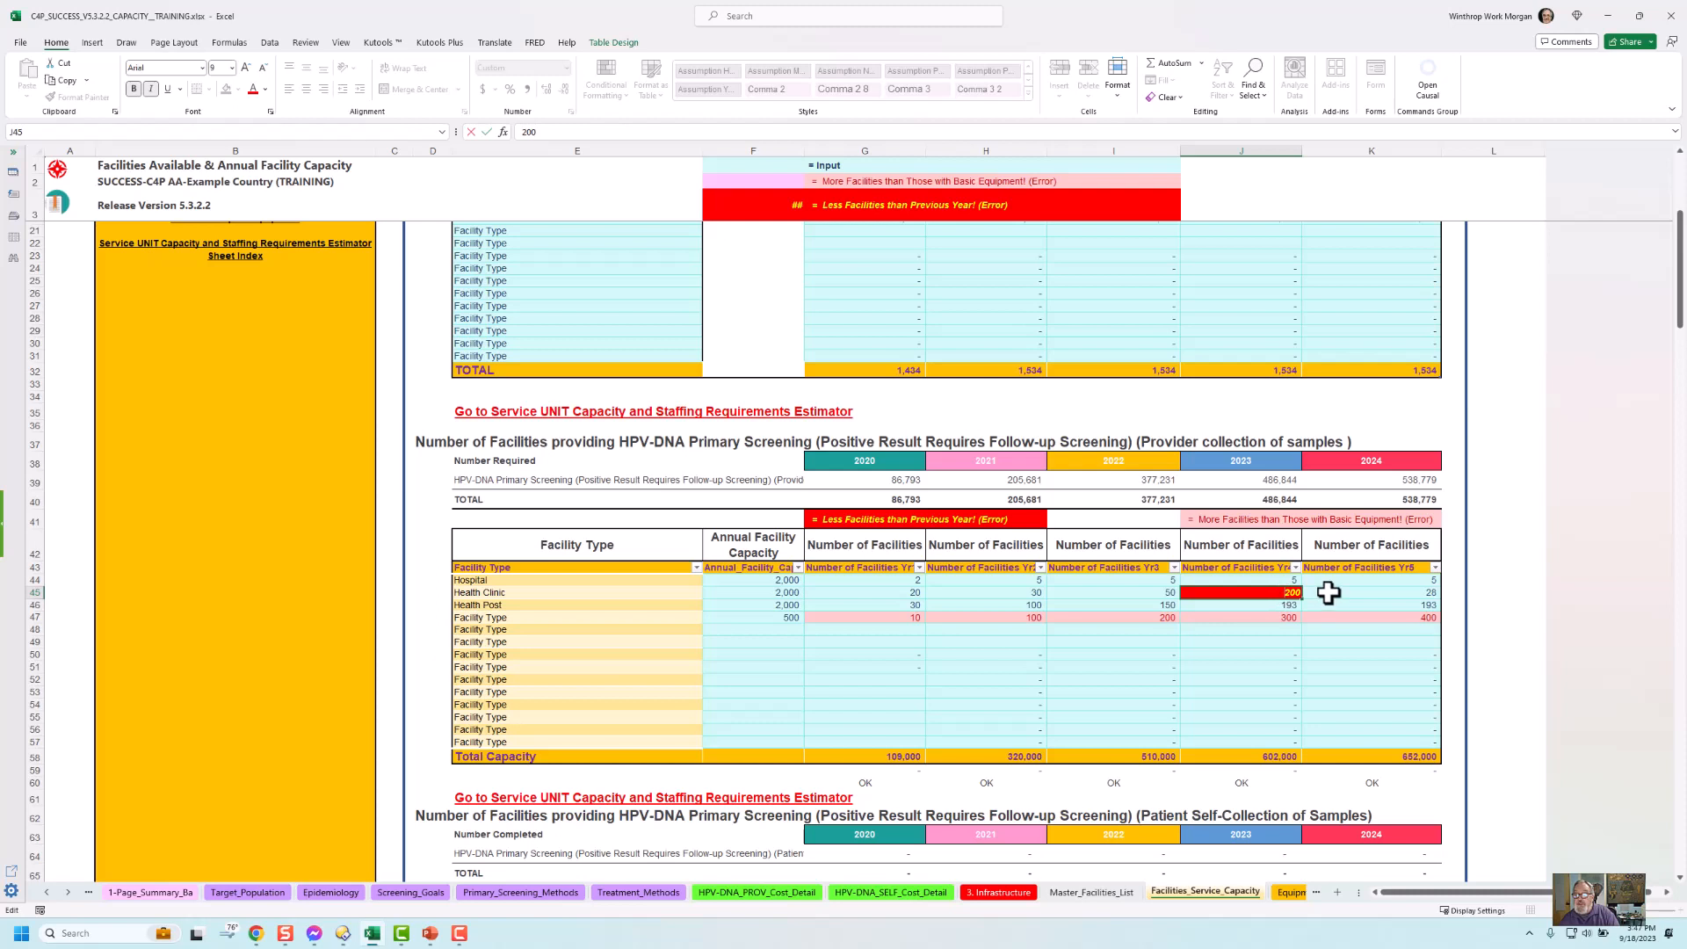
left_click(1309, 592)
left_click(1281, 592)
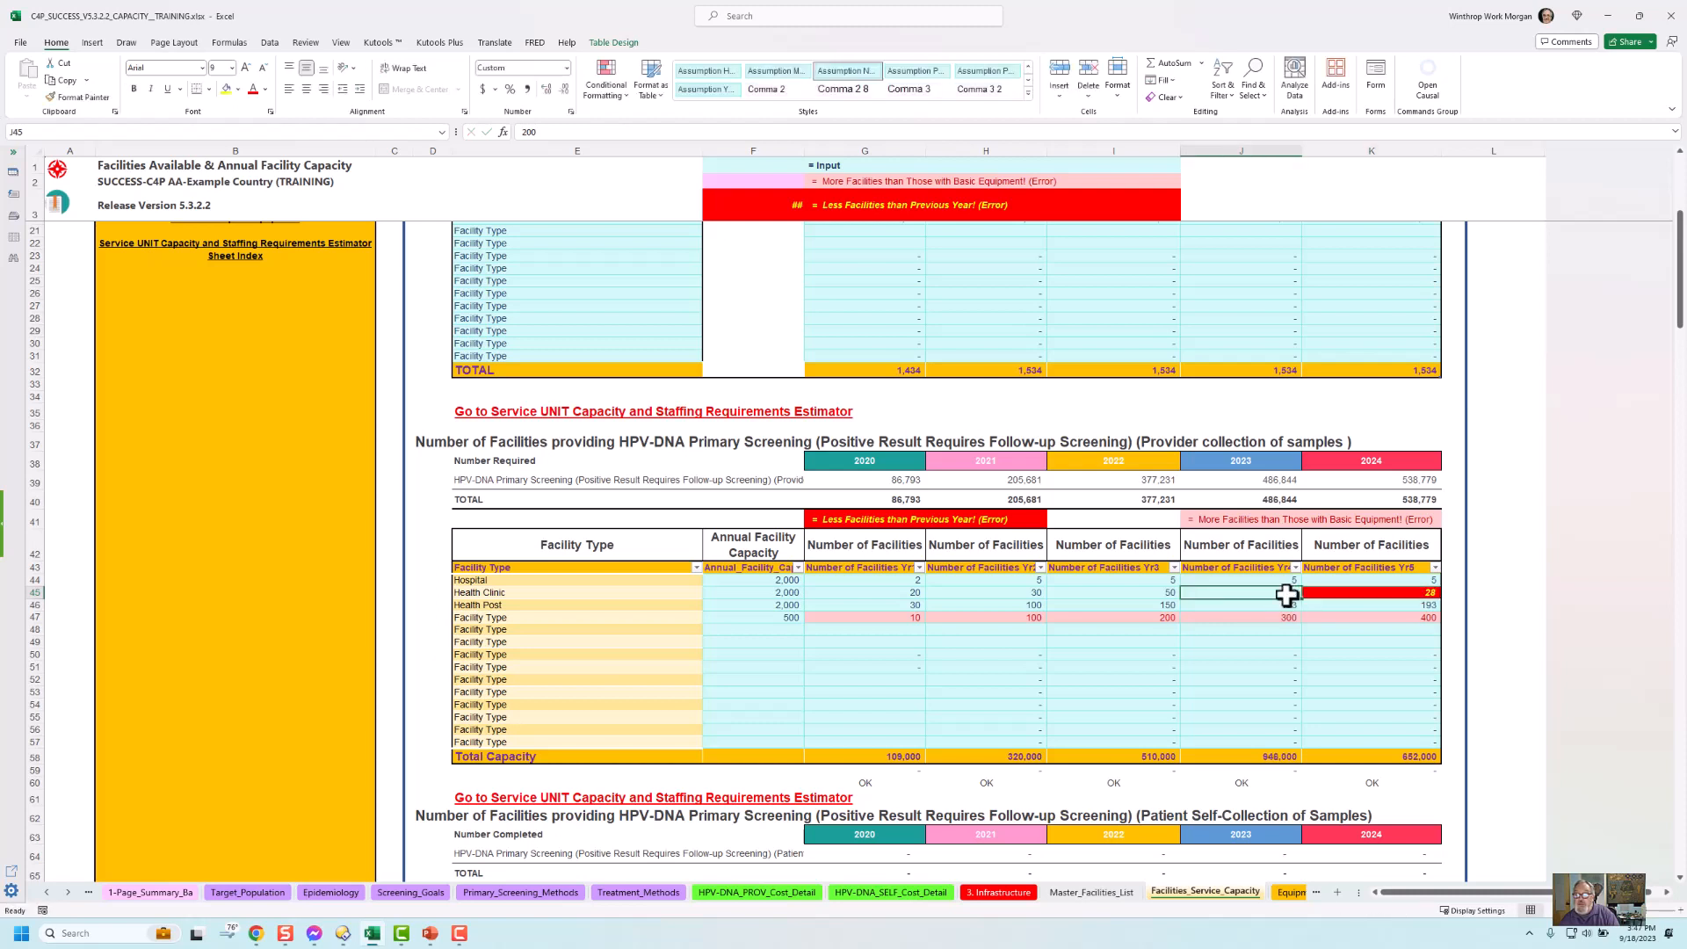
type("1")
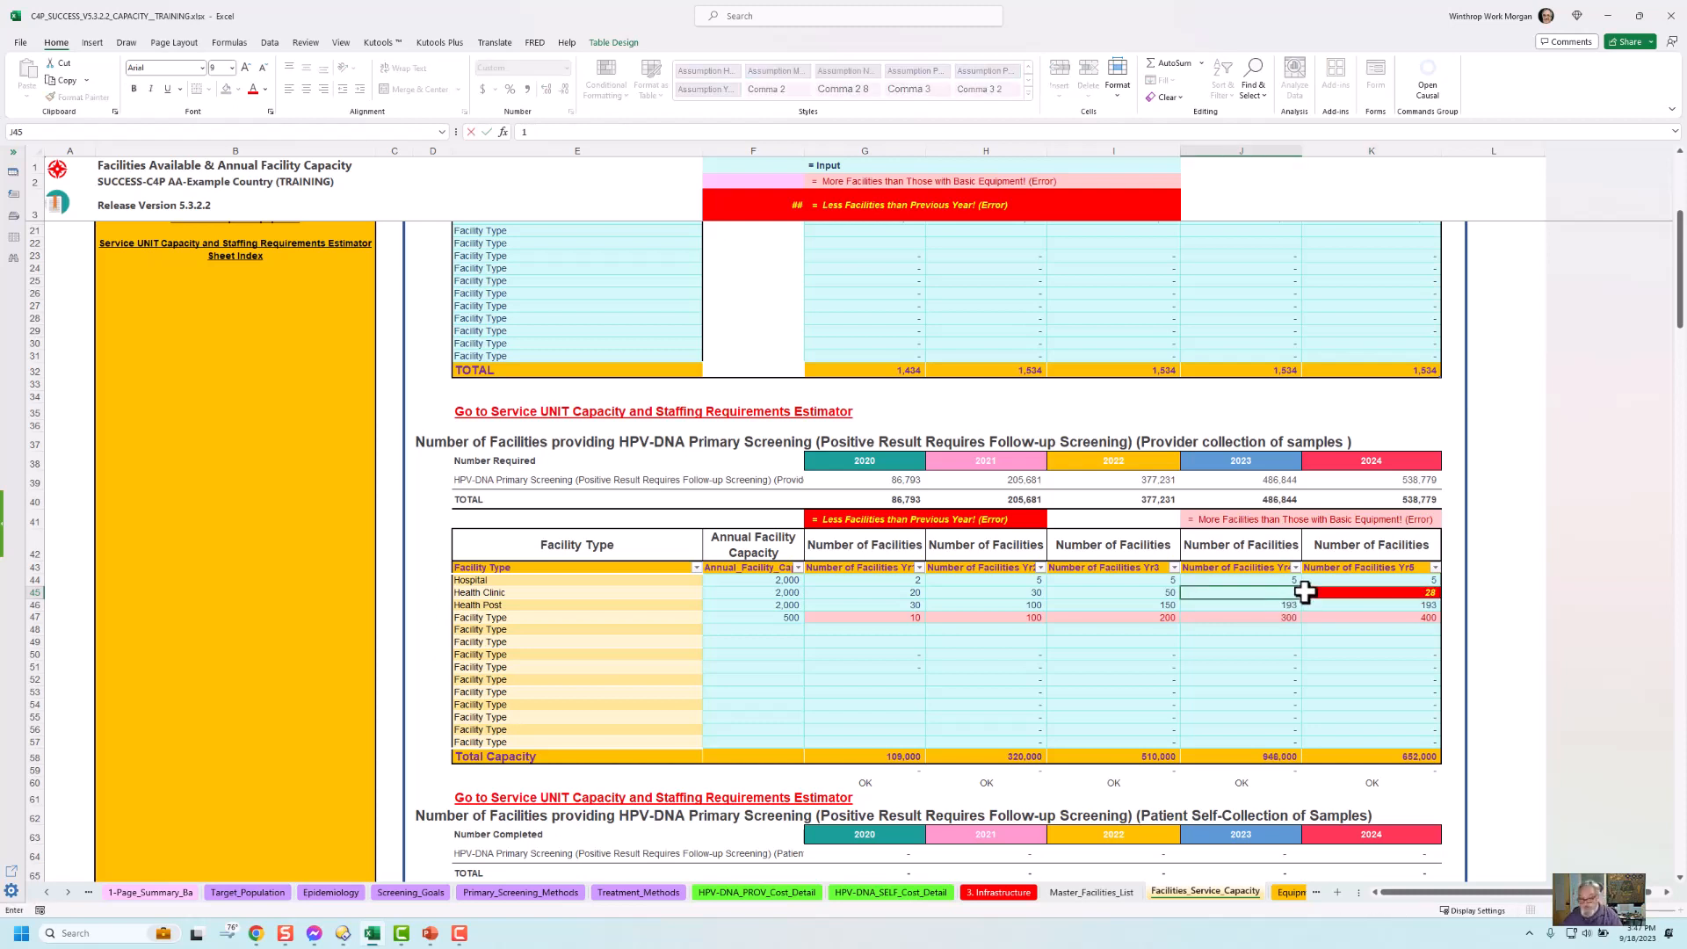
left_click(1343, 597)
type("2")
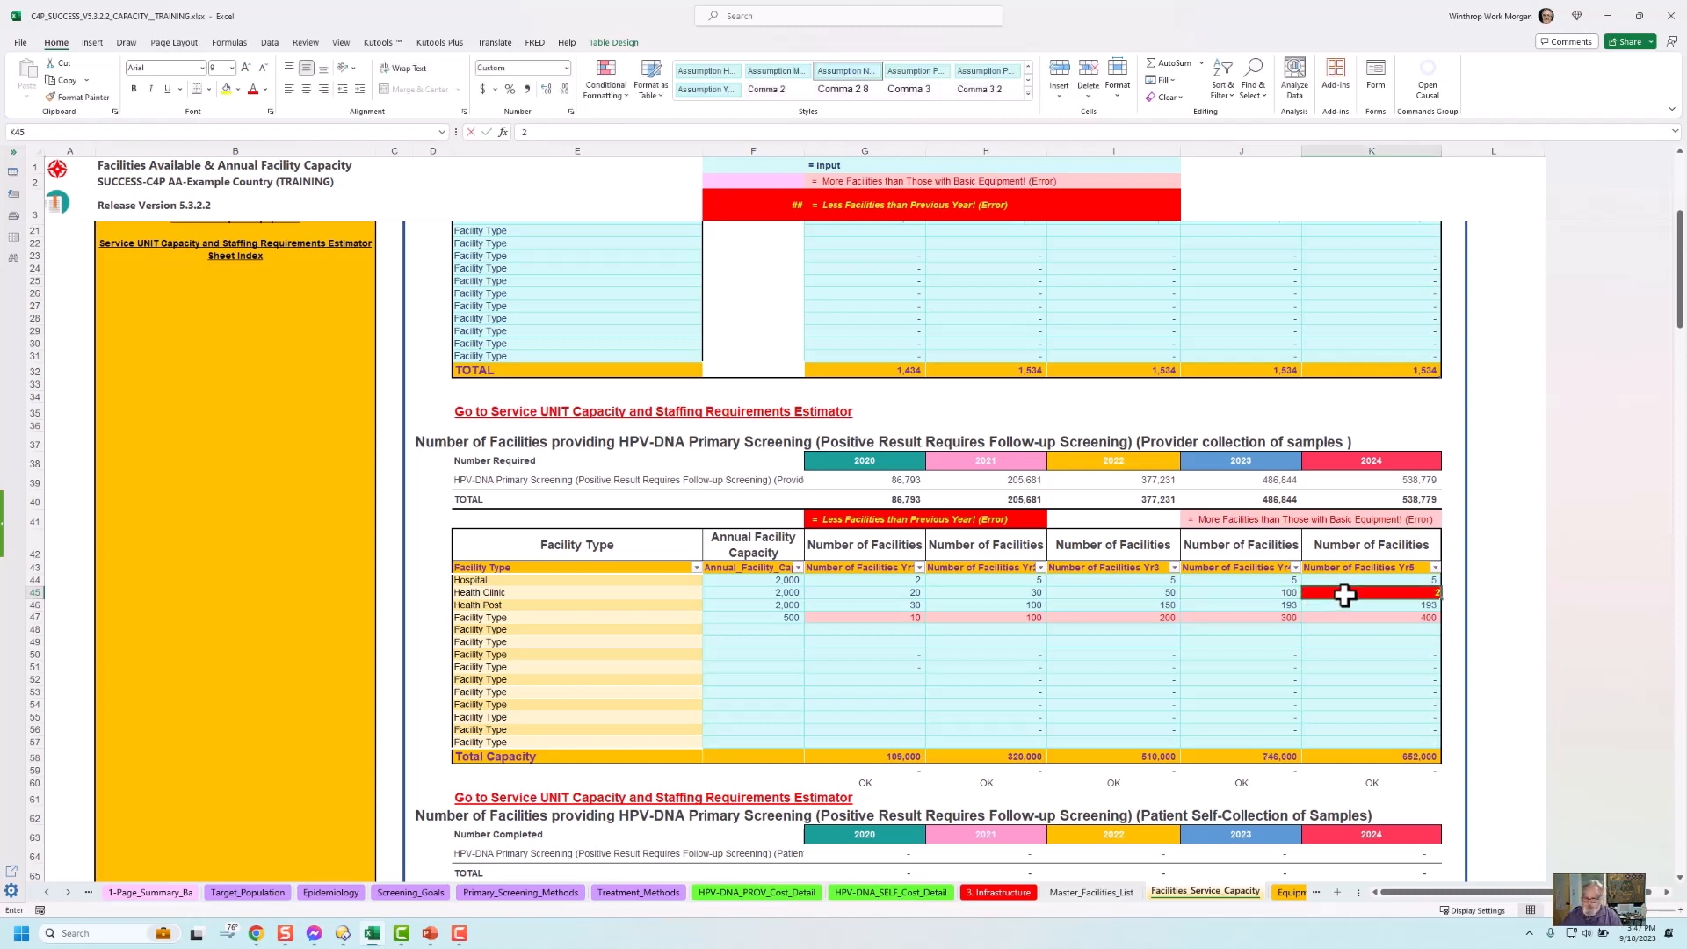
type("00")
left_click(1359, 657)
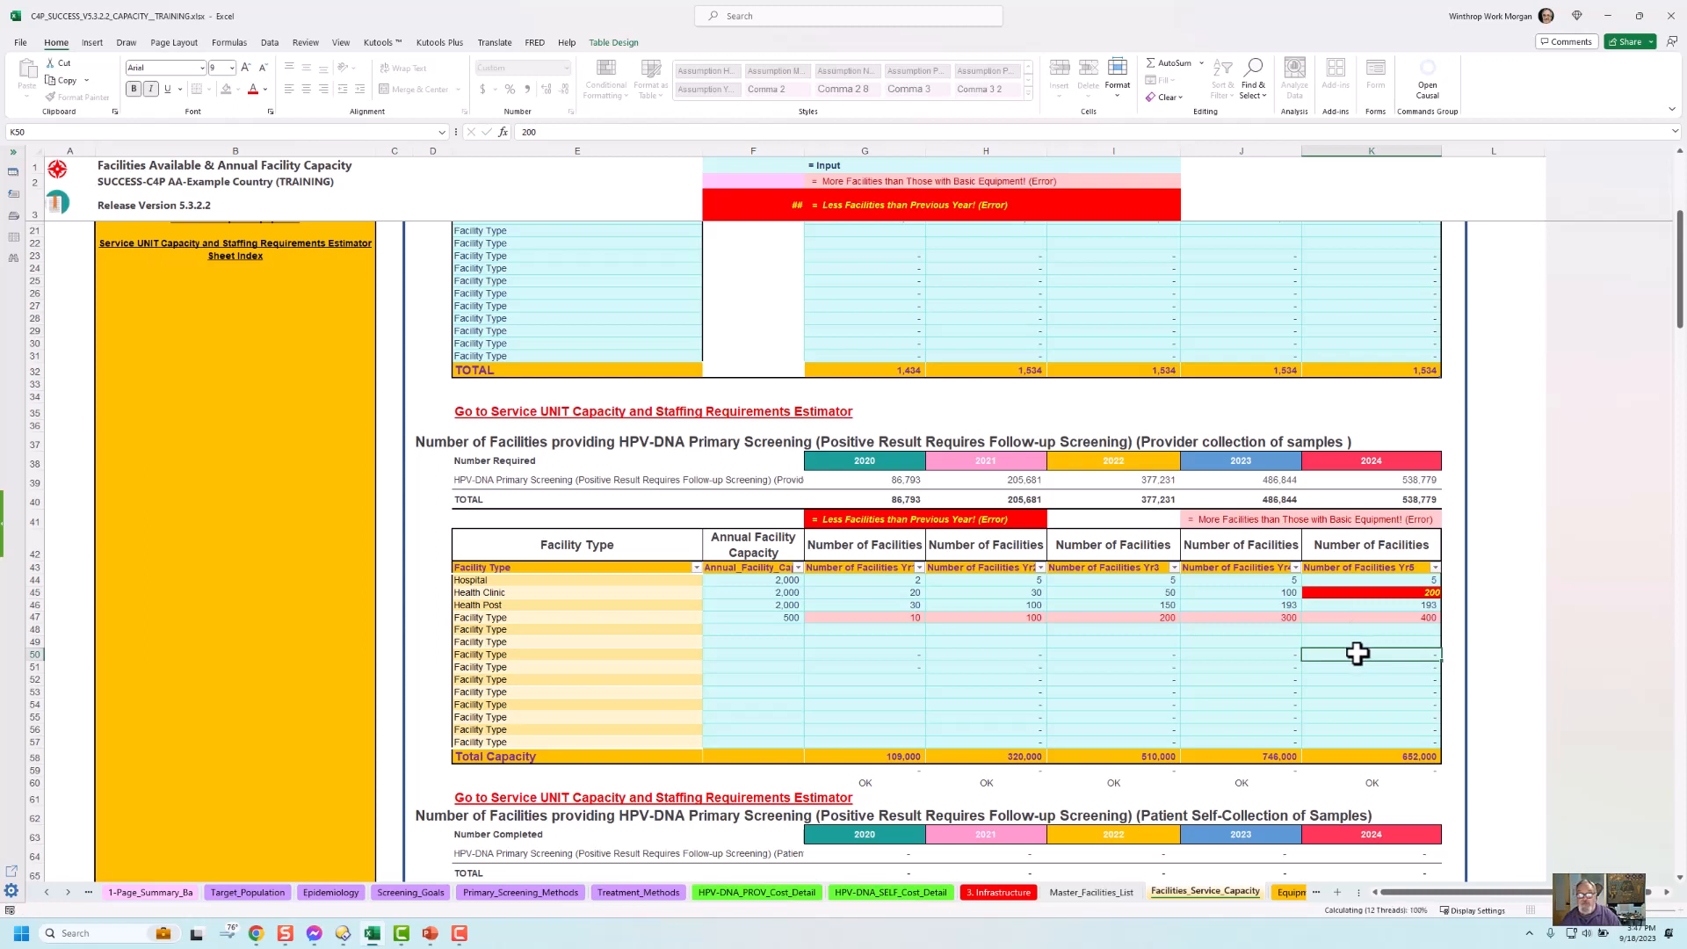
Clear the annual capacity and all yearly facility counts from the unnamed Facility Type row directly below Health Post in the provider-collected screening table.
left_click(897, 616)
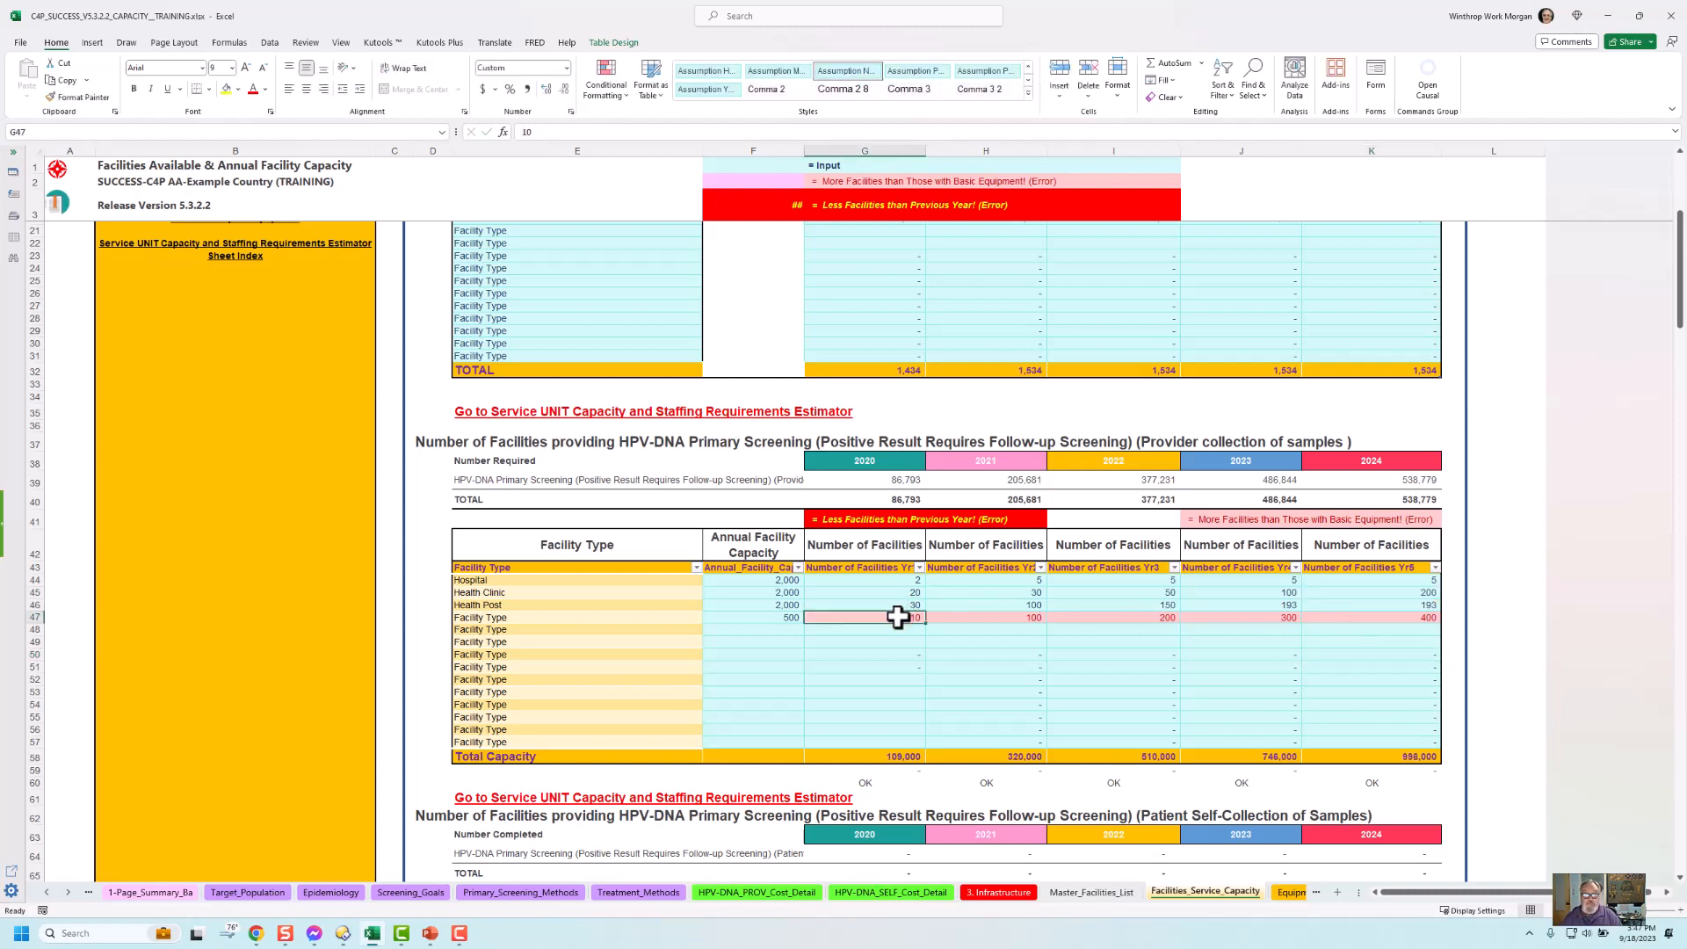
left_click(532, 619)
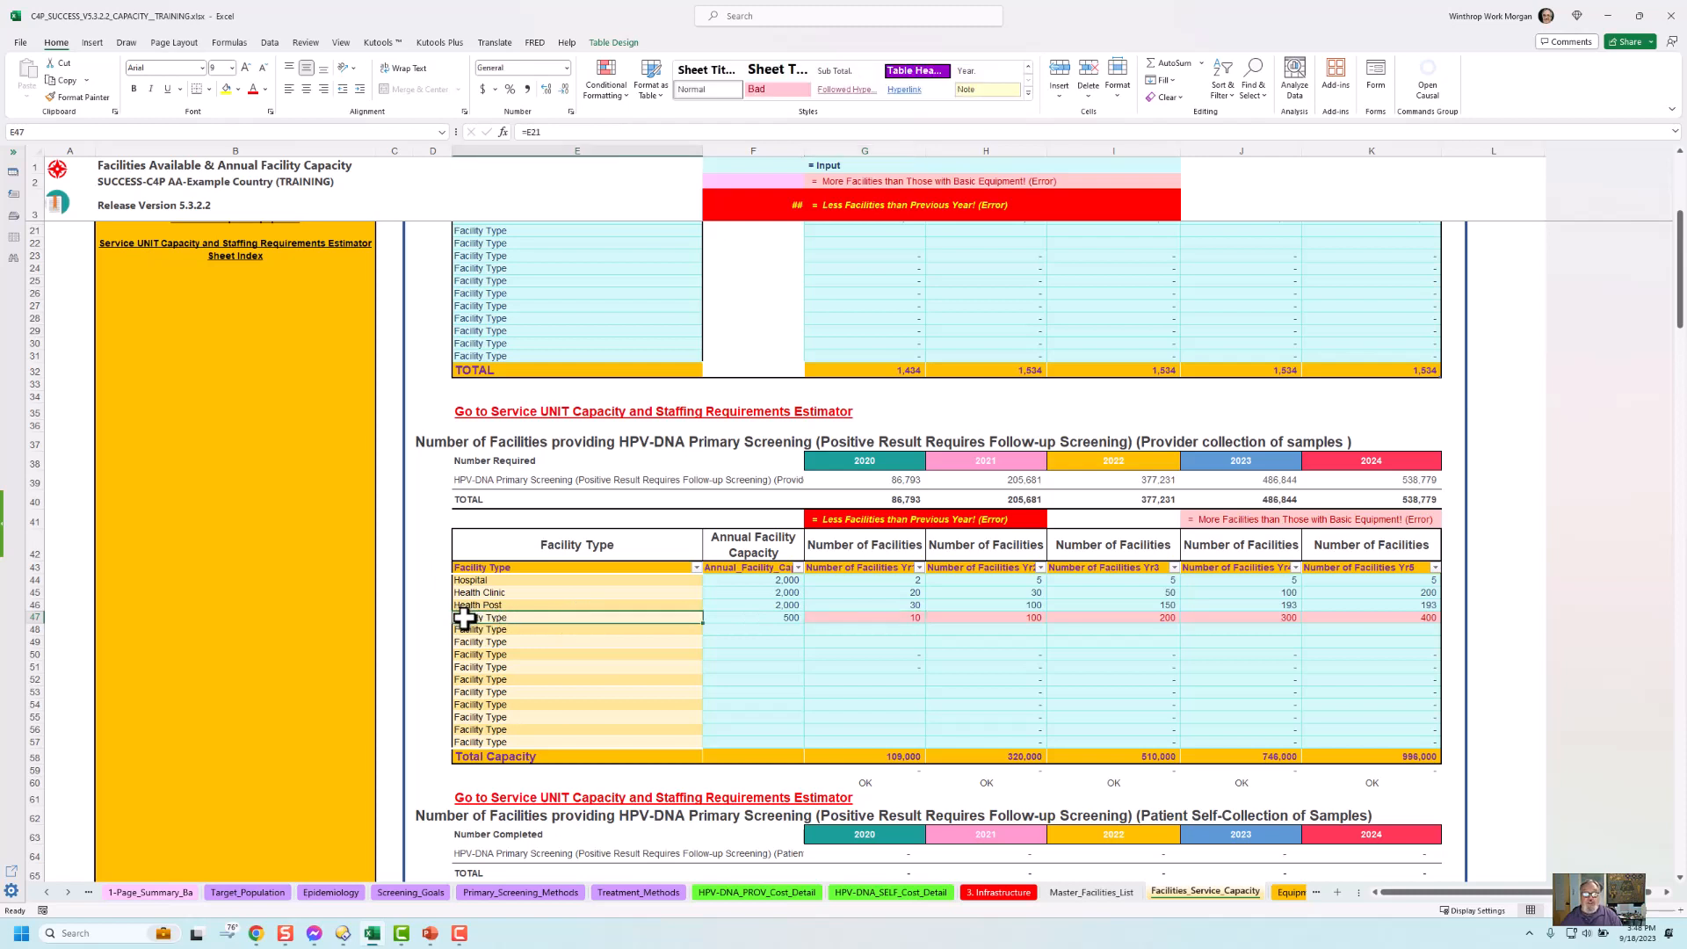
left_click(791, 619)
left_click(883, 620)
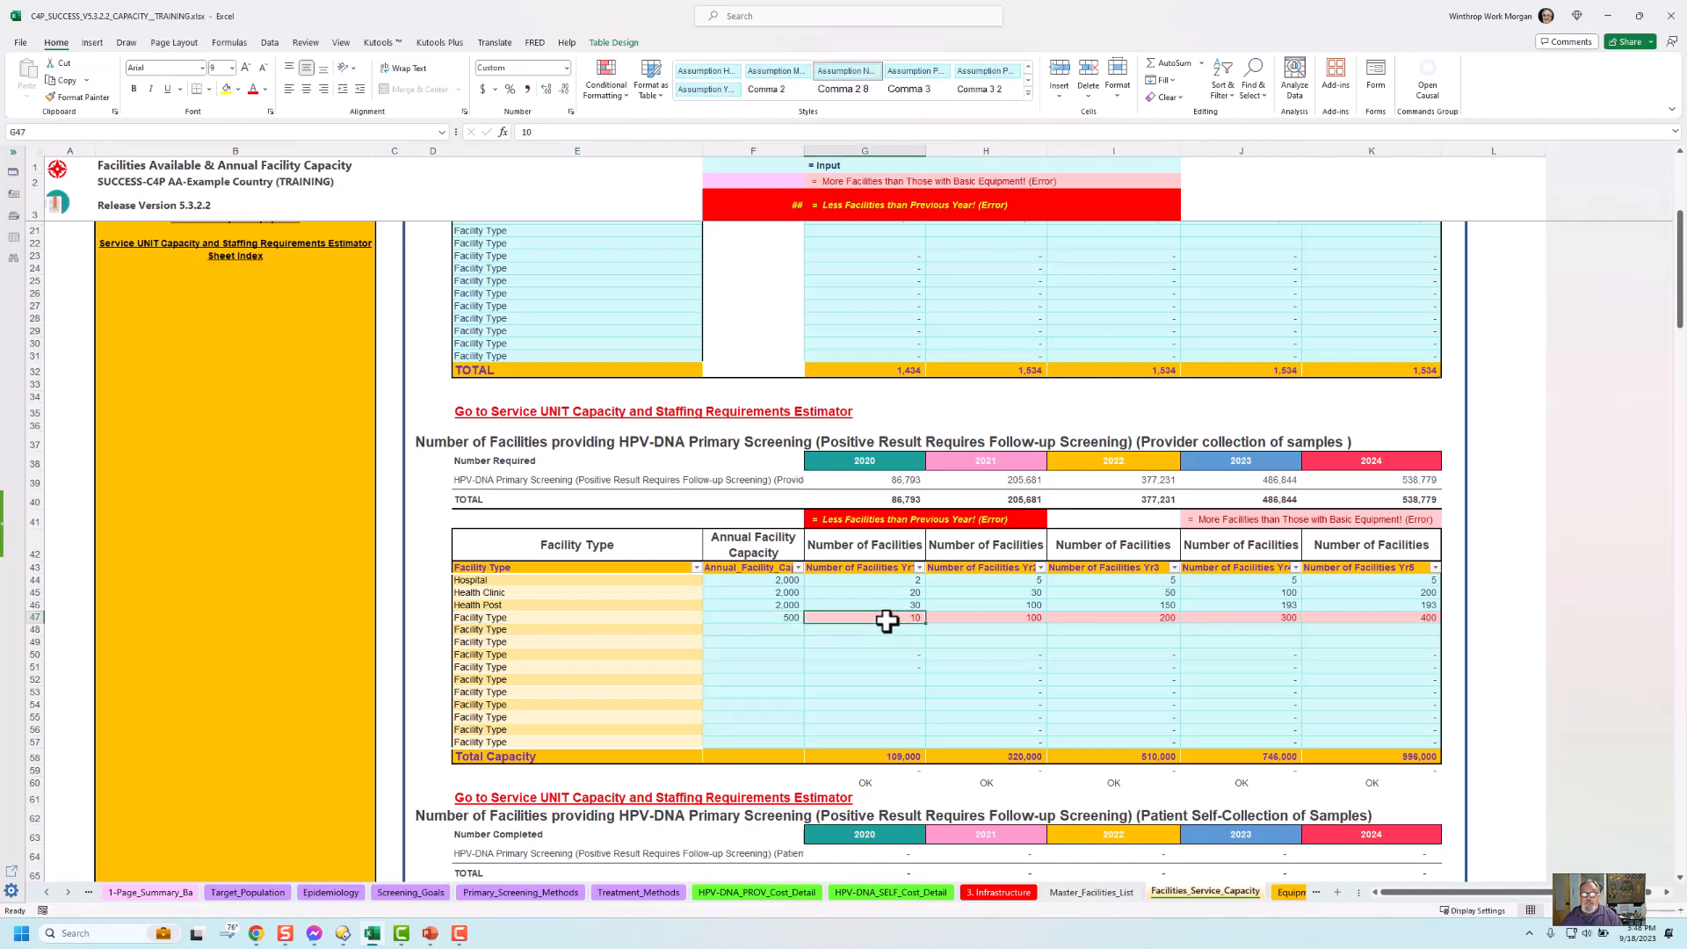
scroll(898, 546, "up", 6)
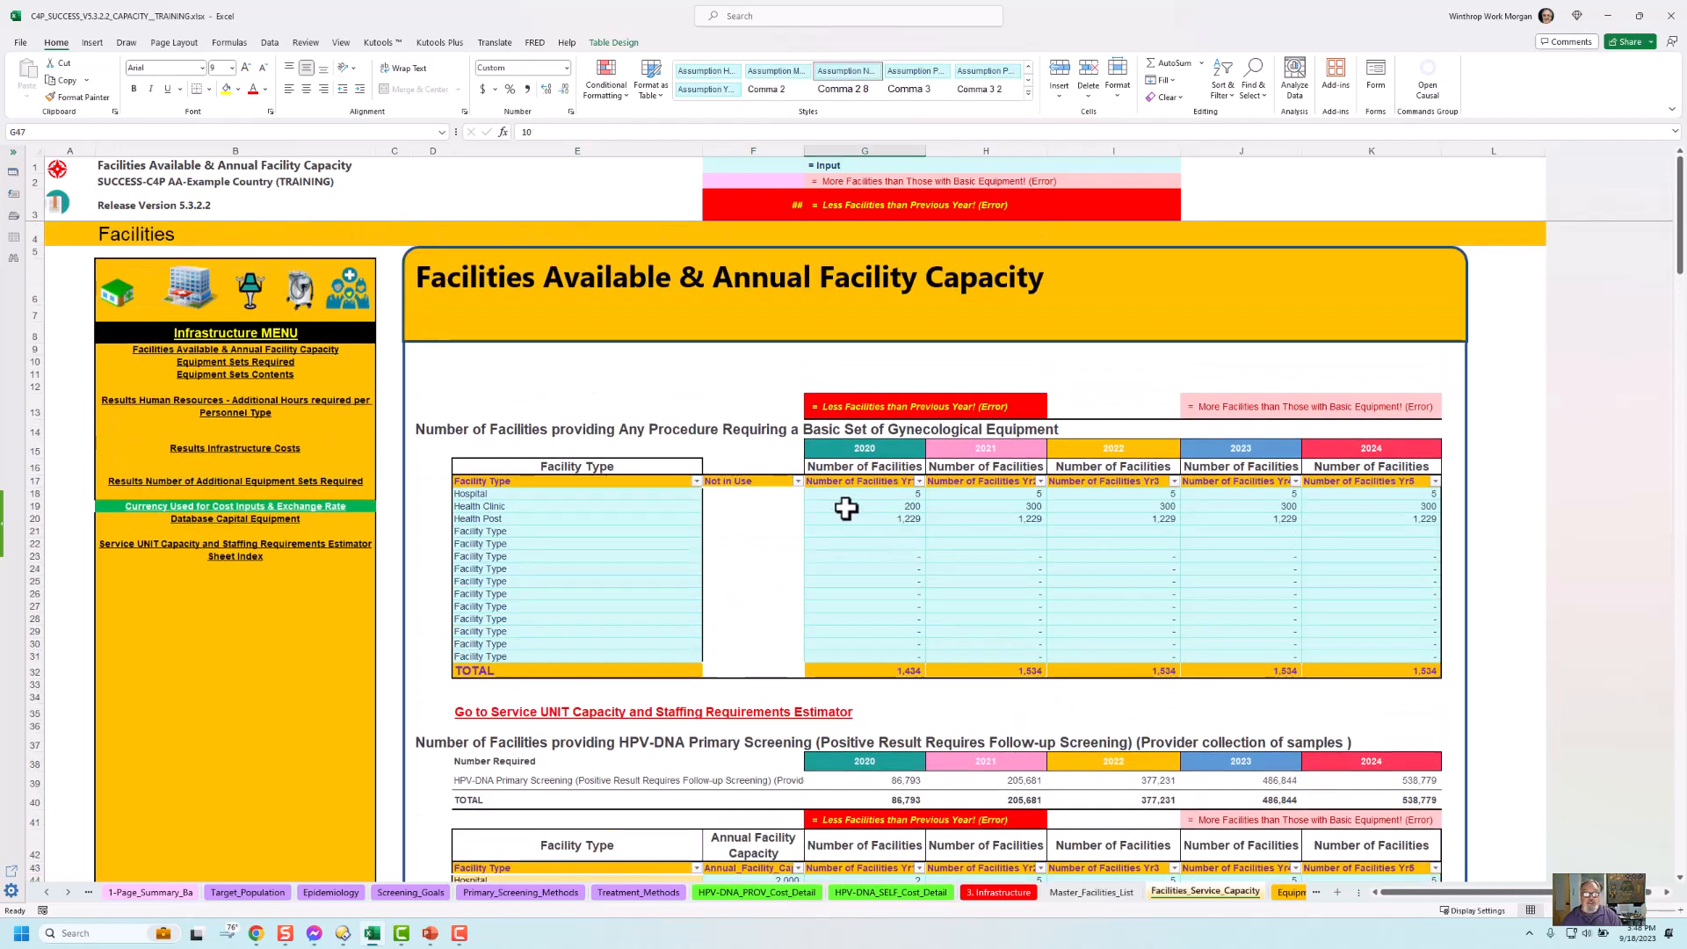
scroll(914, 569, "down", 6)
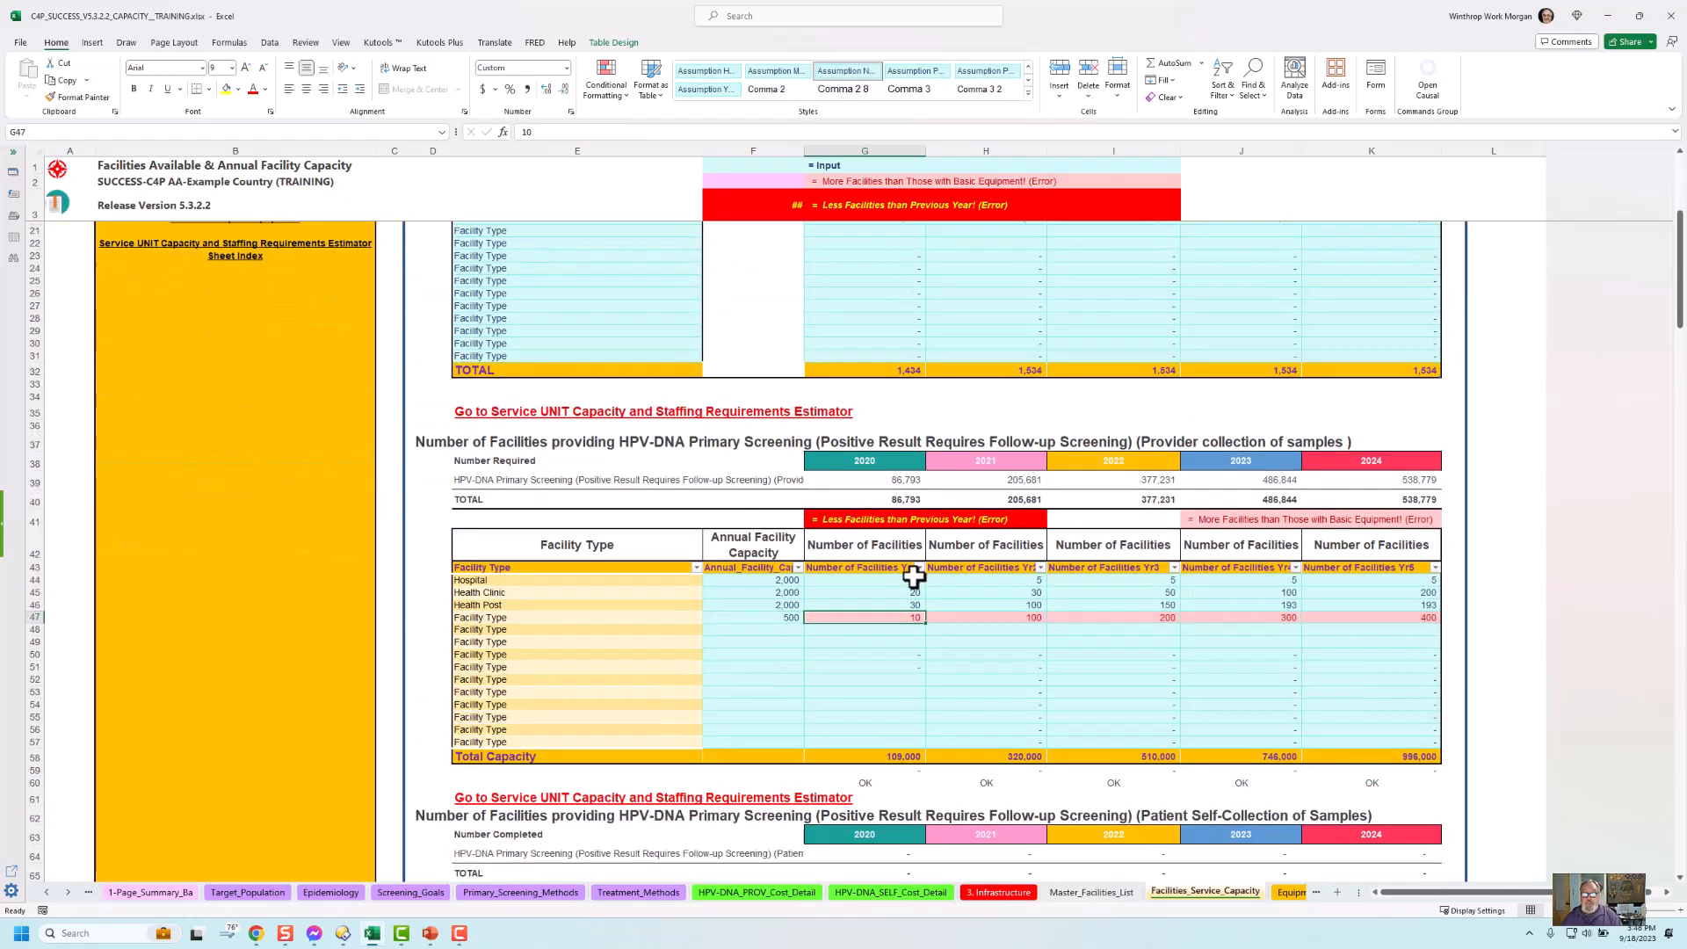
left_click_drag(779, 615, 1388, 622)
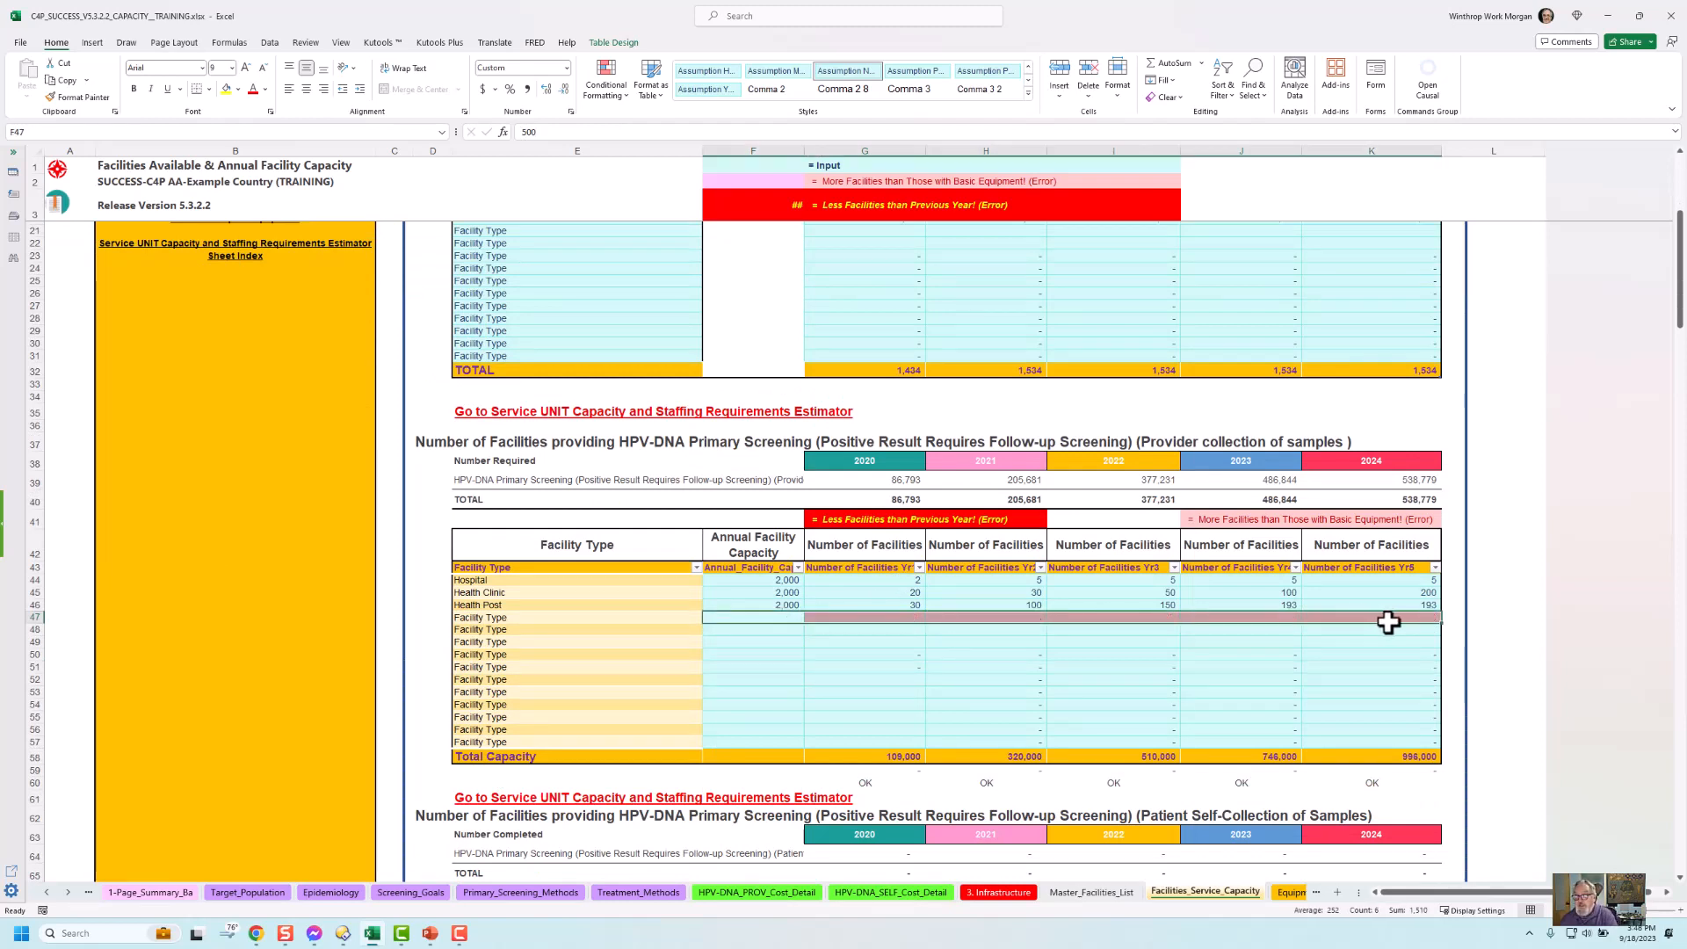
key("Delete")
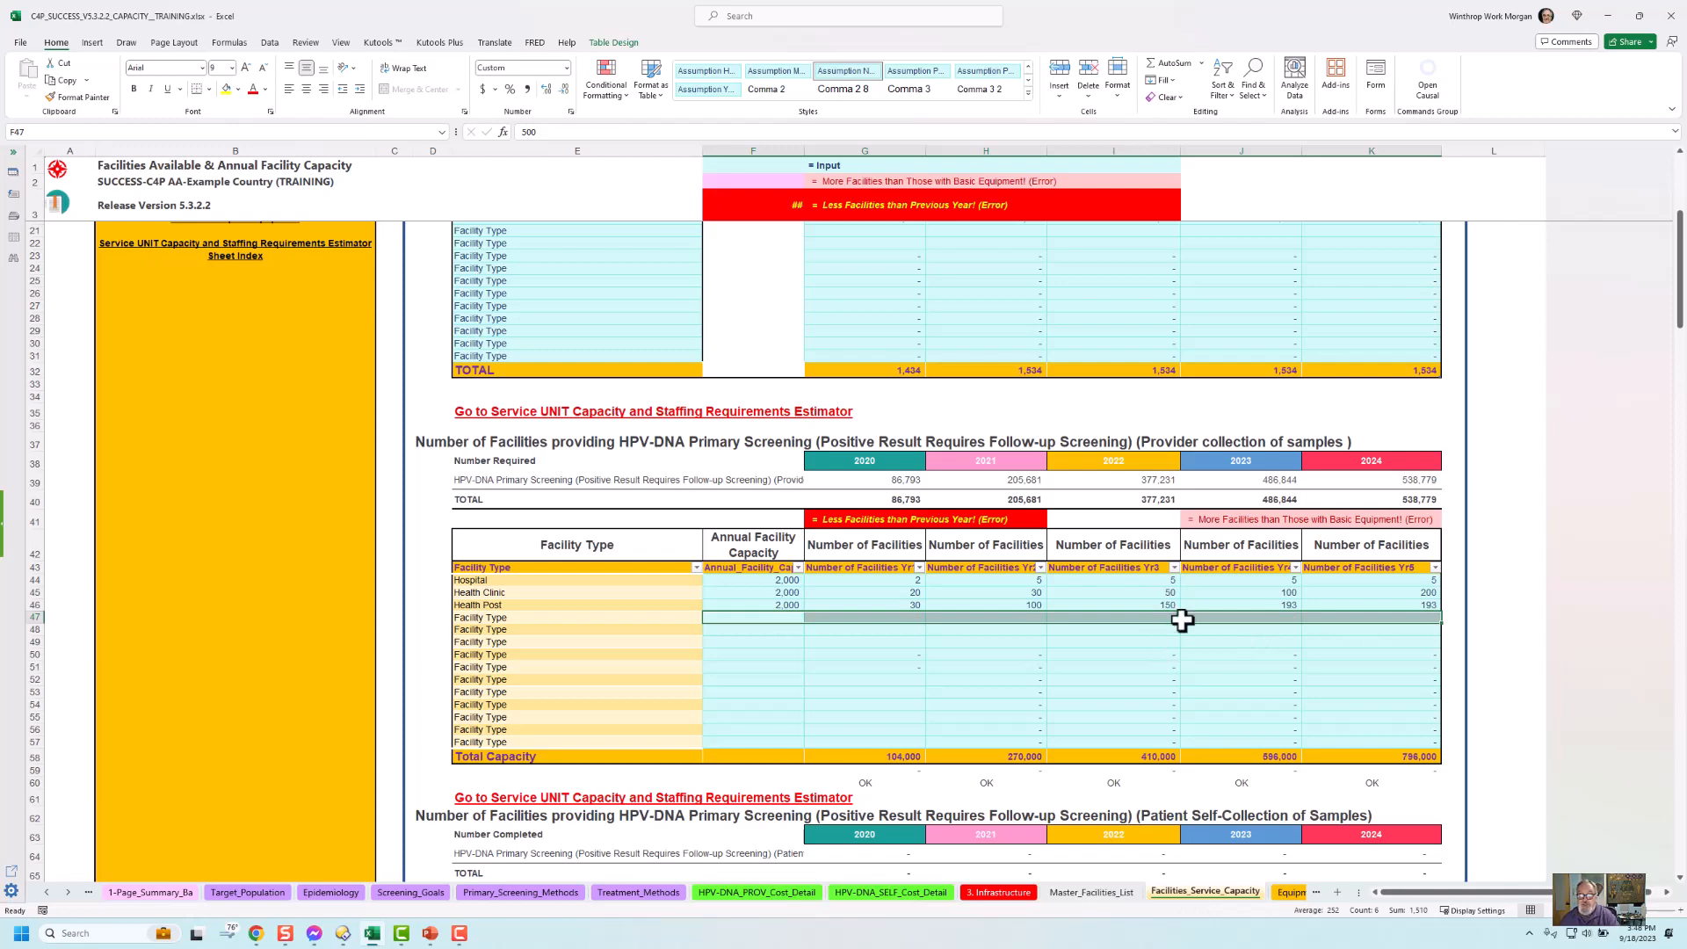
left_click(1122, 643)
Examine the annual facility capacities for Hospital, Health Clinic and Health Post in the provider-collected HPV-DNA screening table.
scroll(1070, 650, "down", 2)
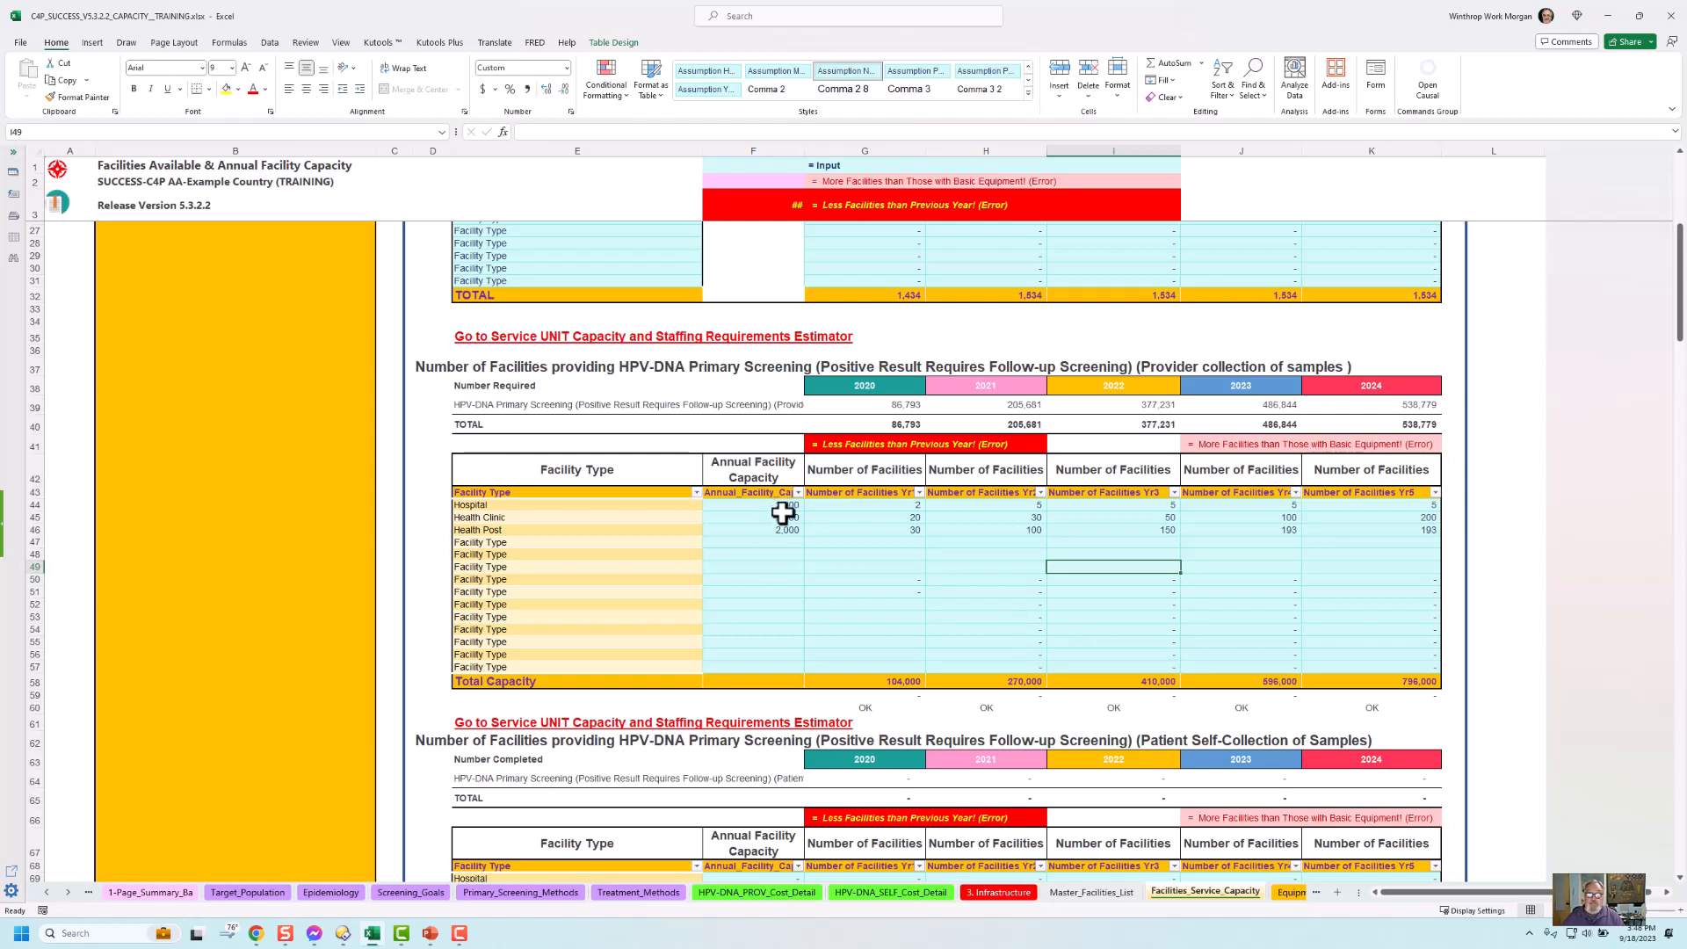
left_click(784, 540)
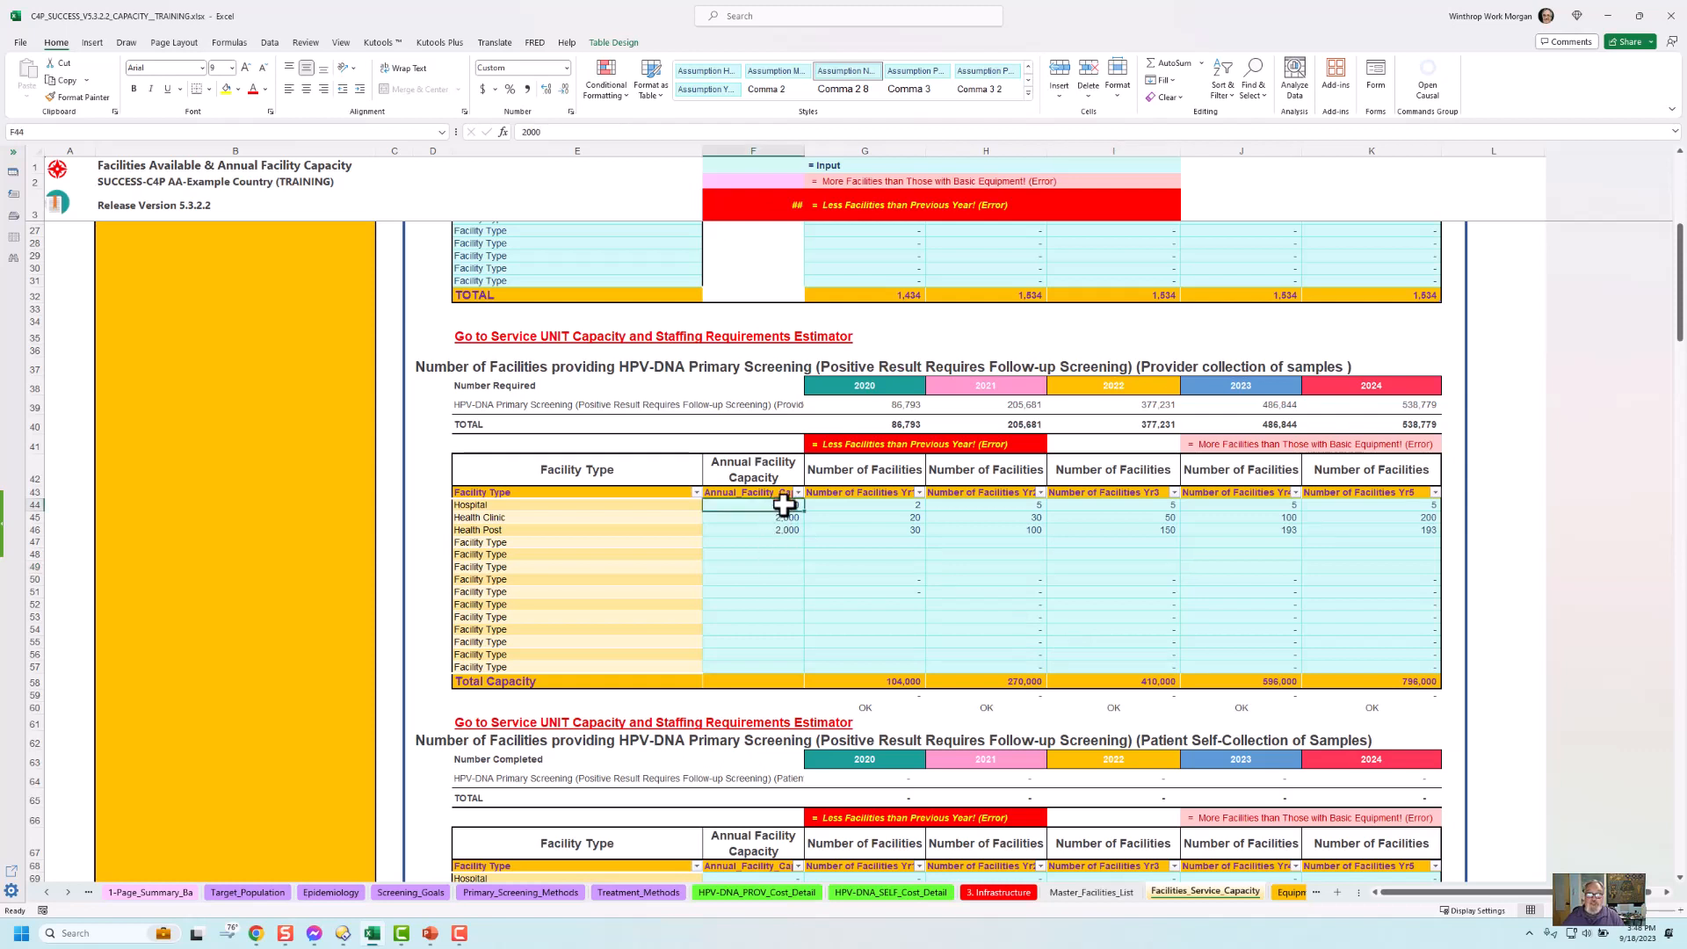
left_click(784, 504)
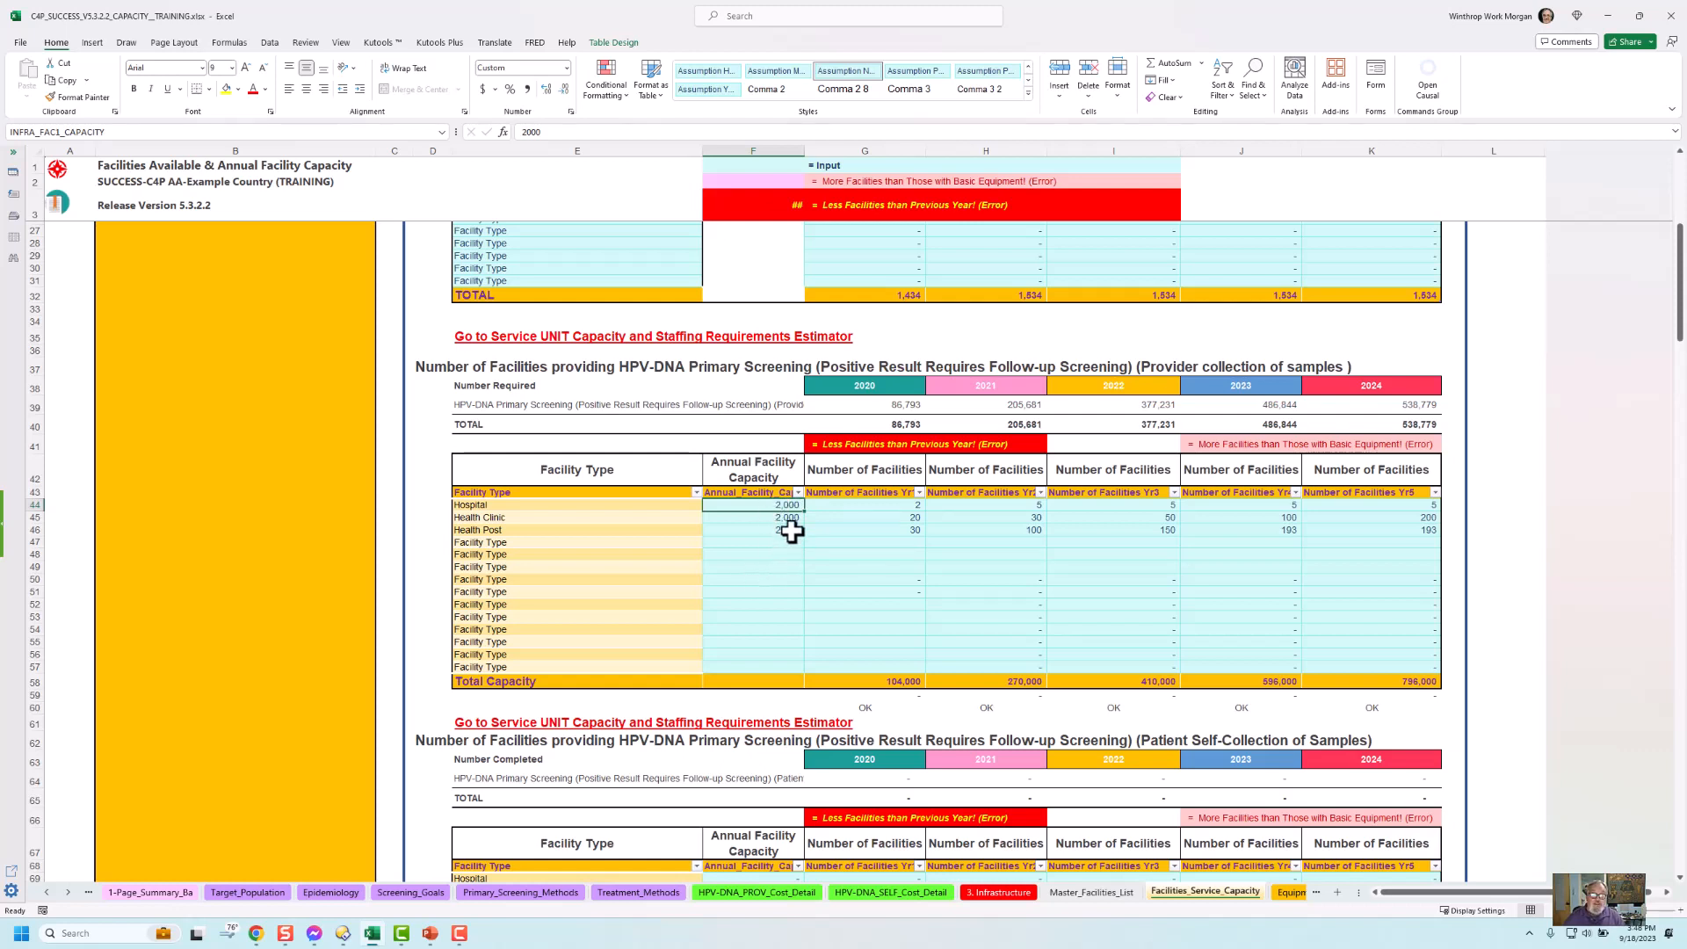
scroll(804, 530, "down", 1)
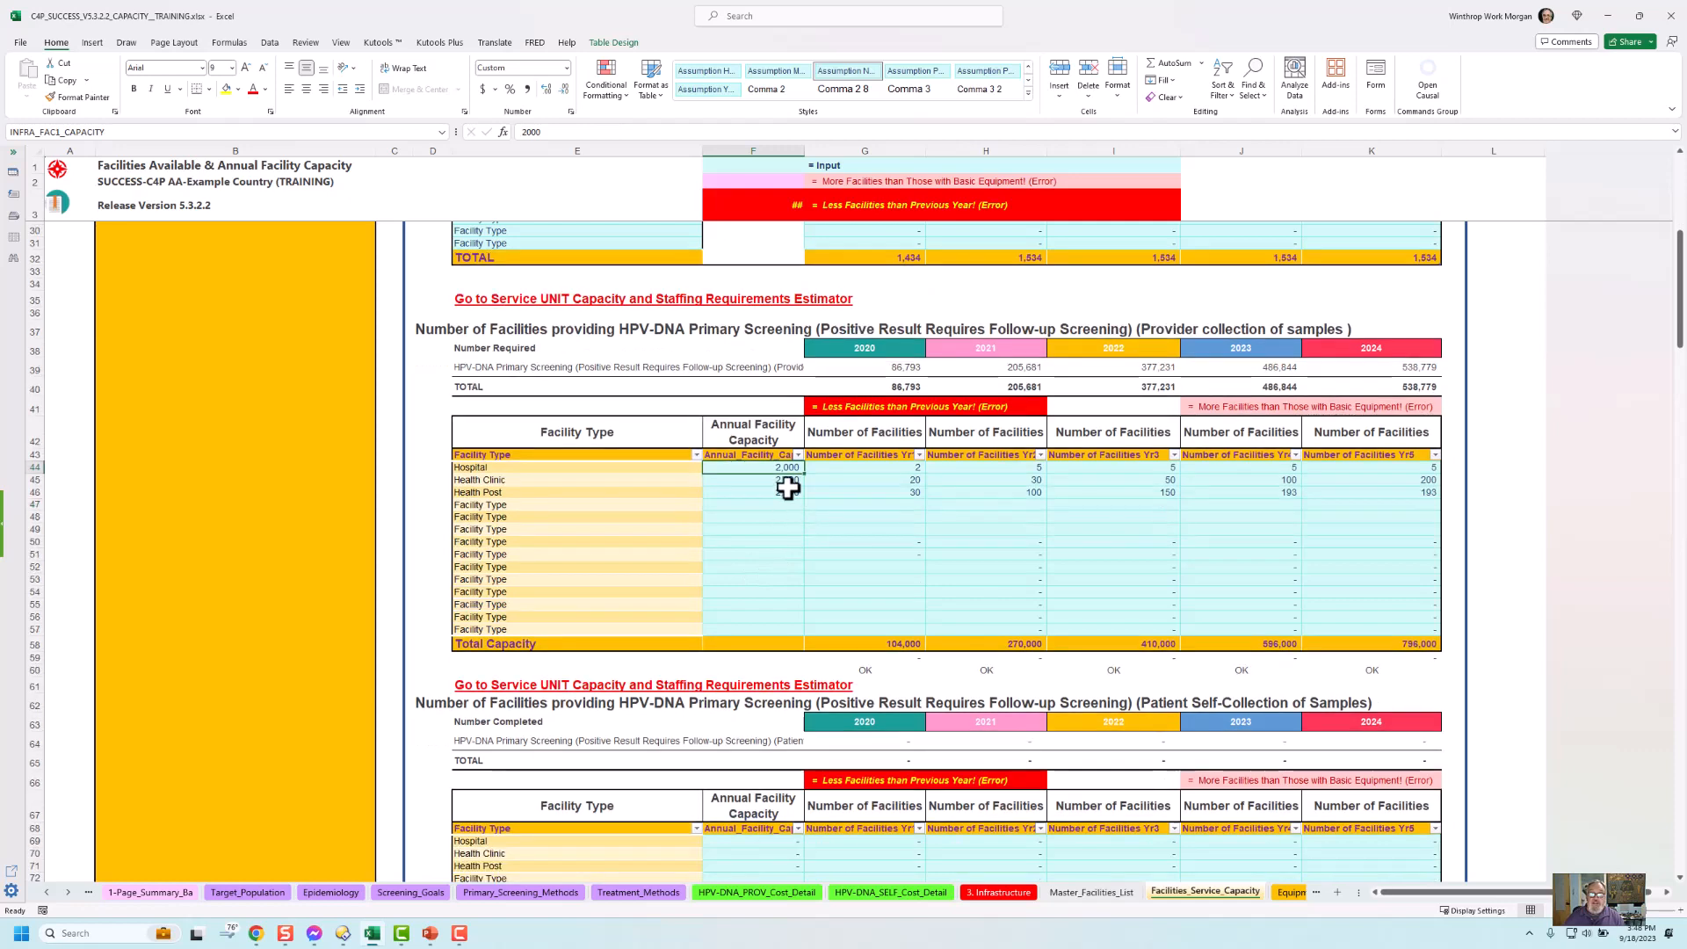
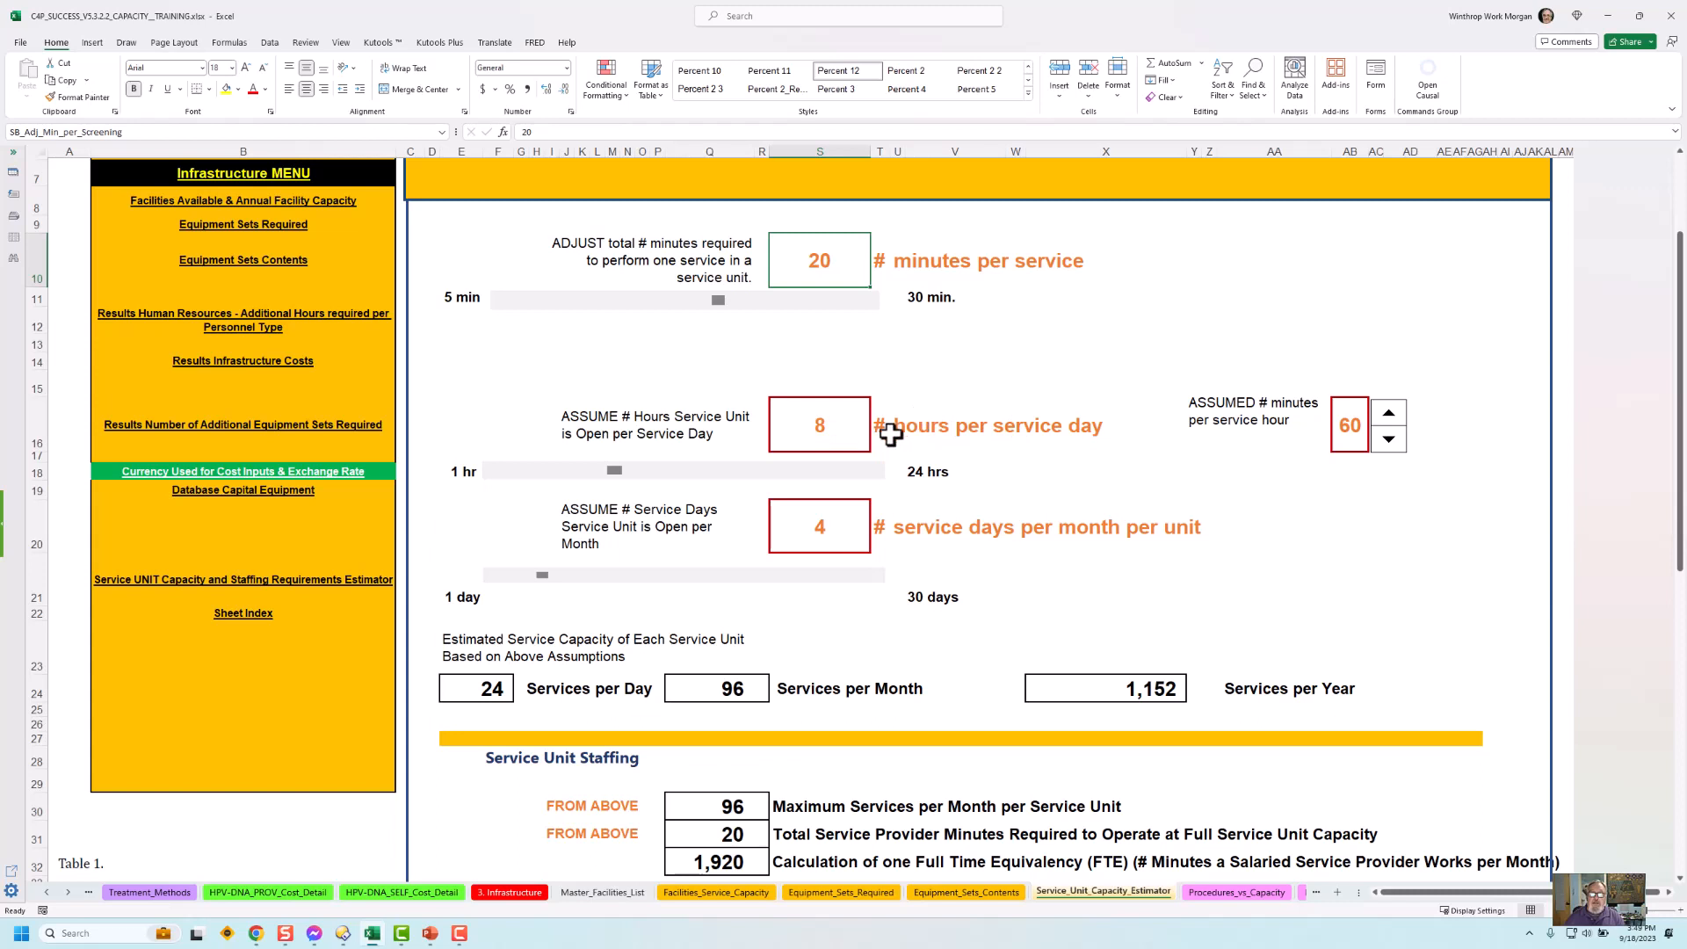
Set the assumed service days per month to 20 in the Service Unit Capacity and Staffing Requirements Estimator.
left_click(823, 426)
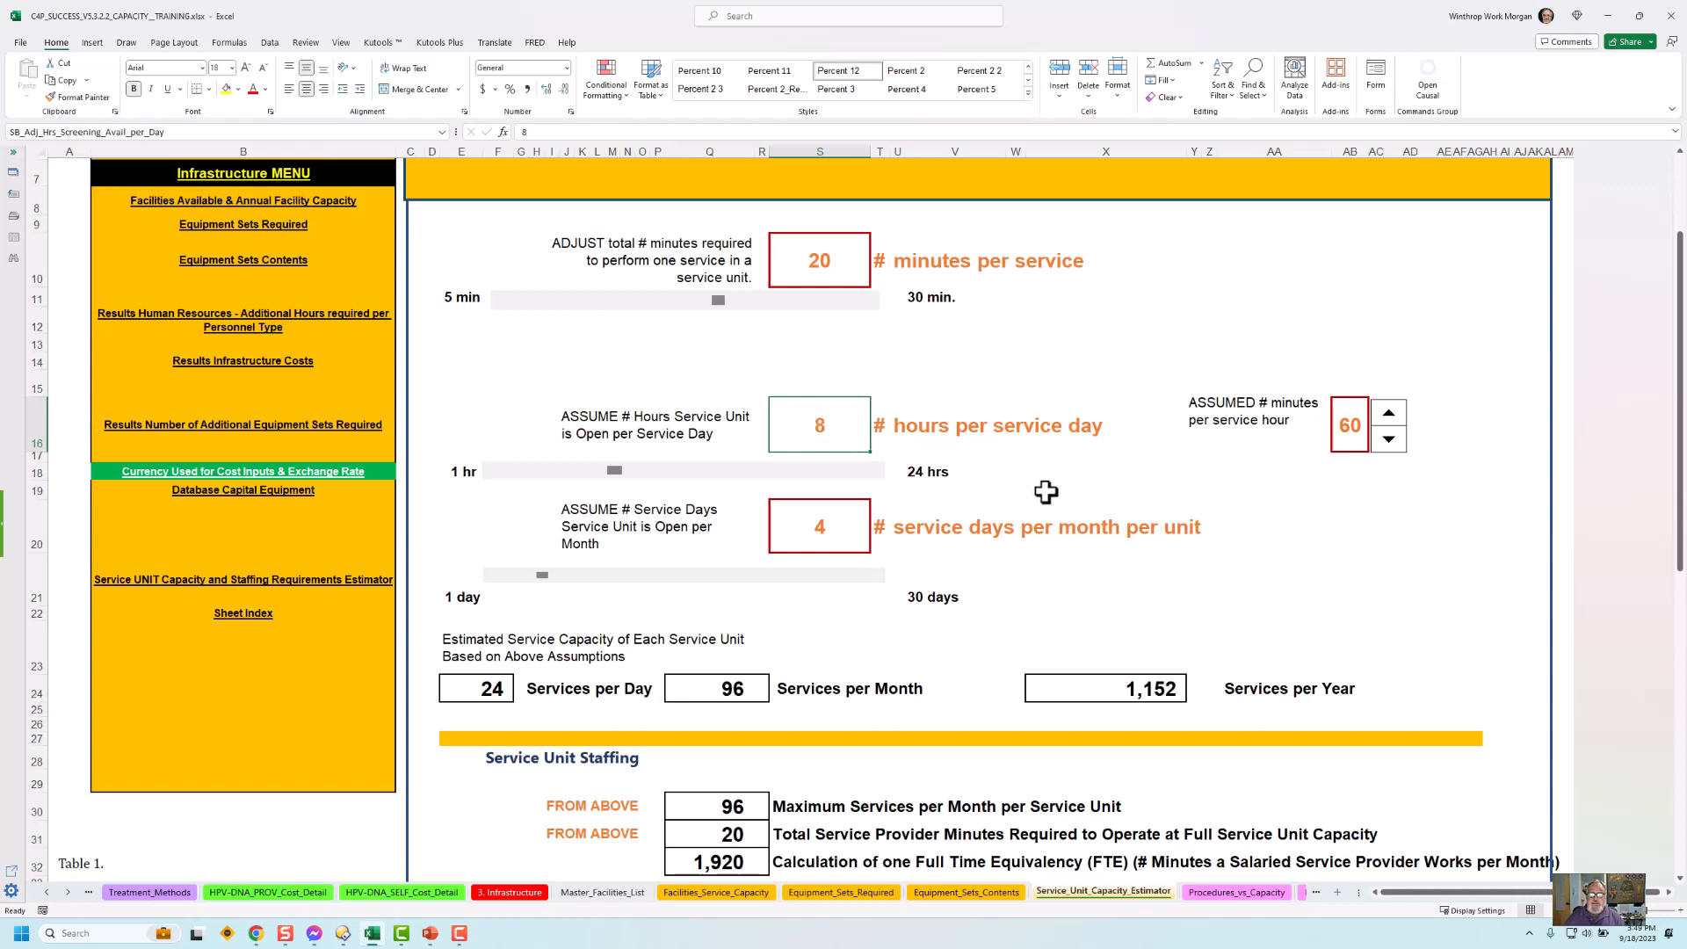
left_click(826, 527)
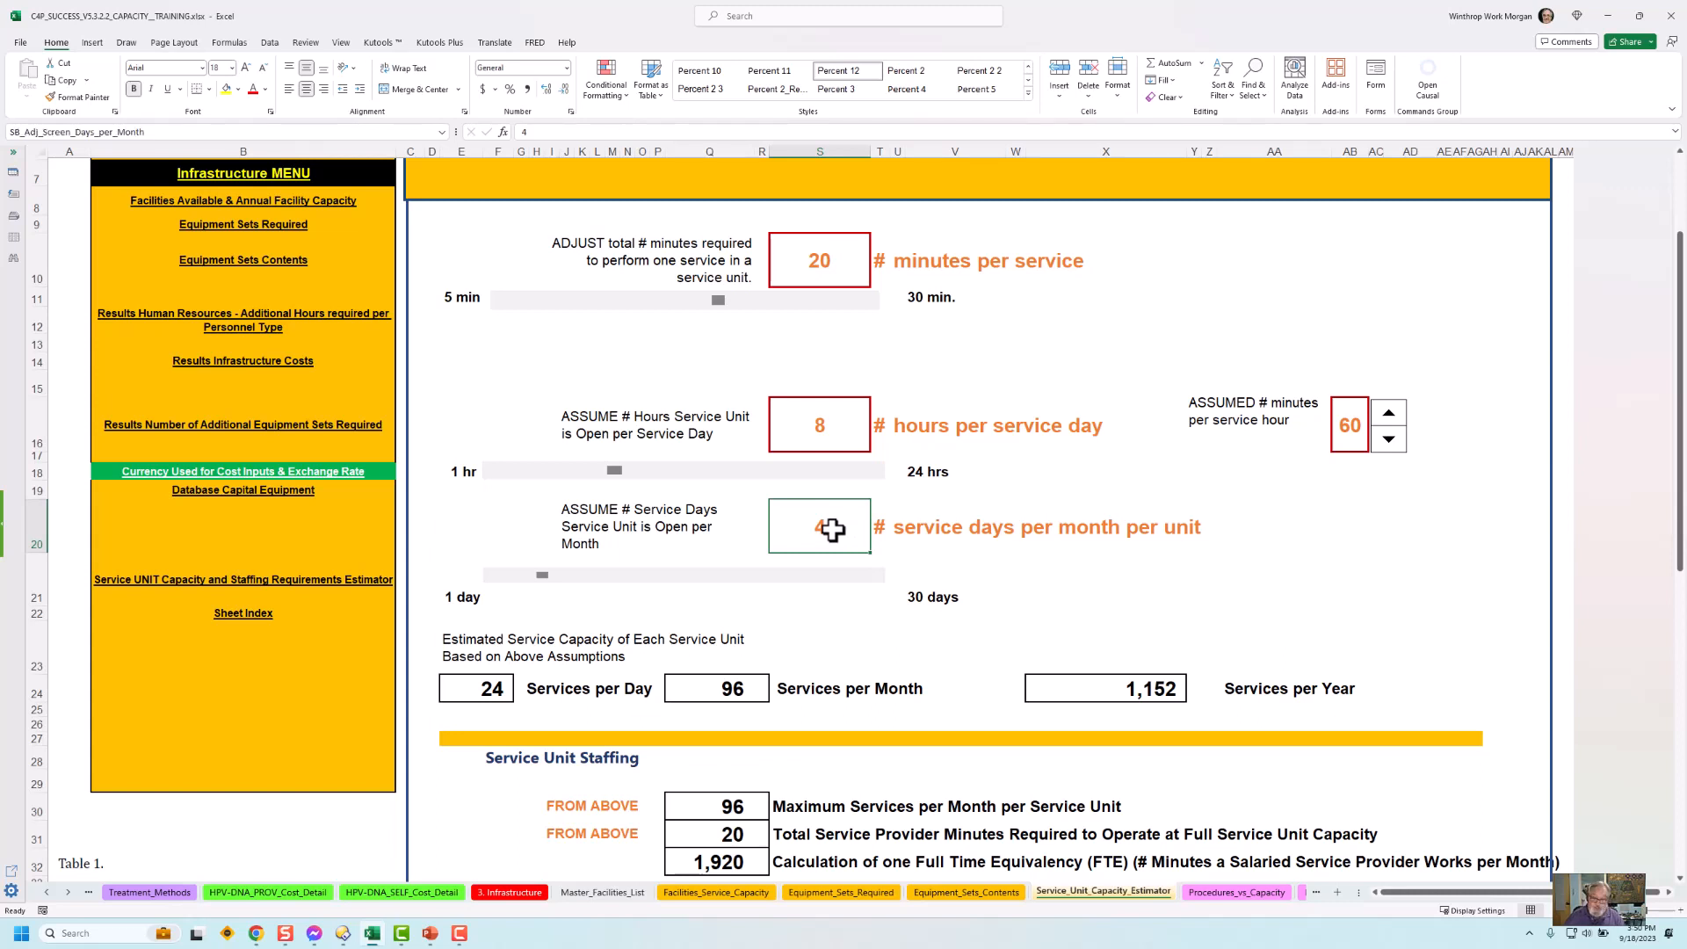
type("20")
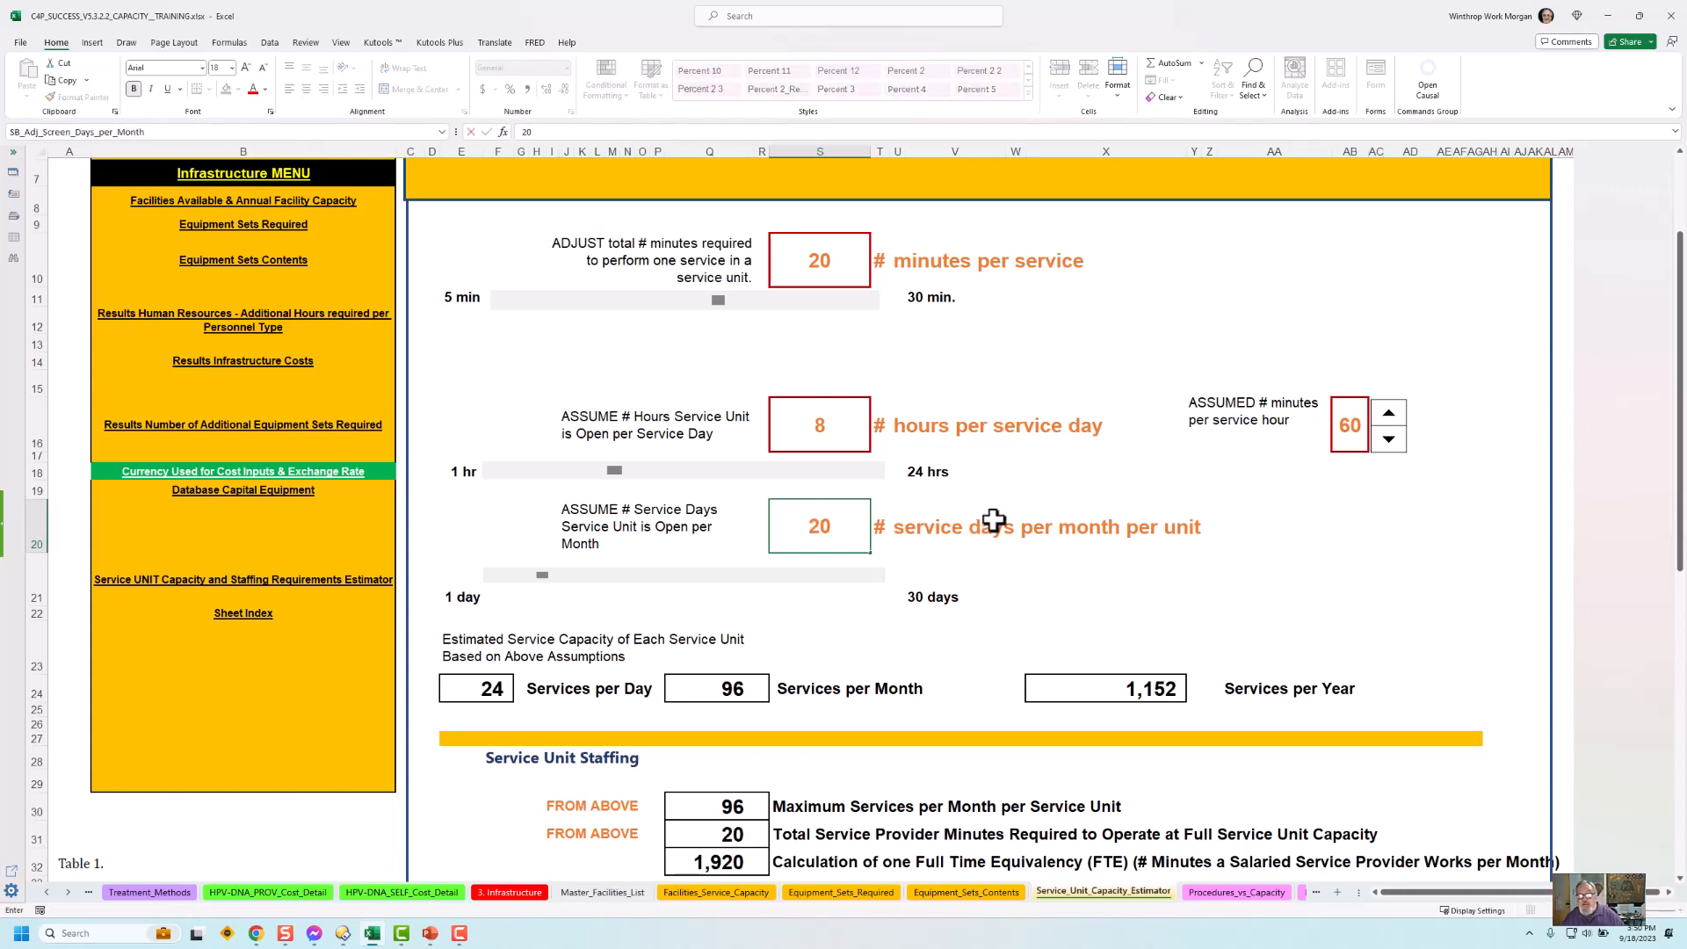
left_click(1060, 525)
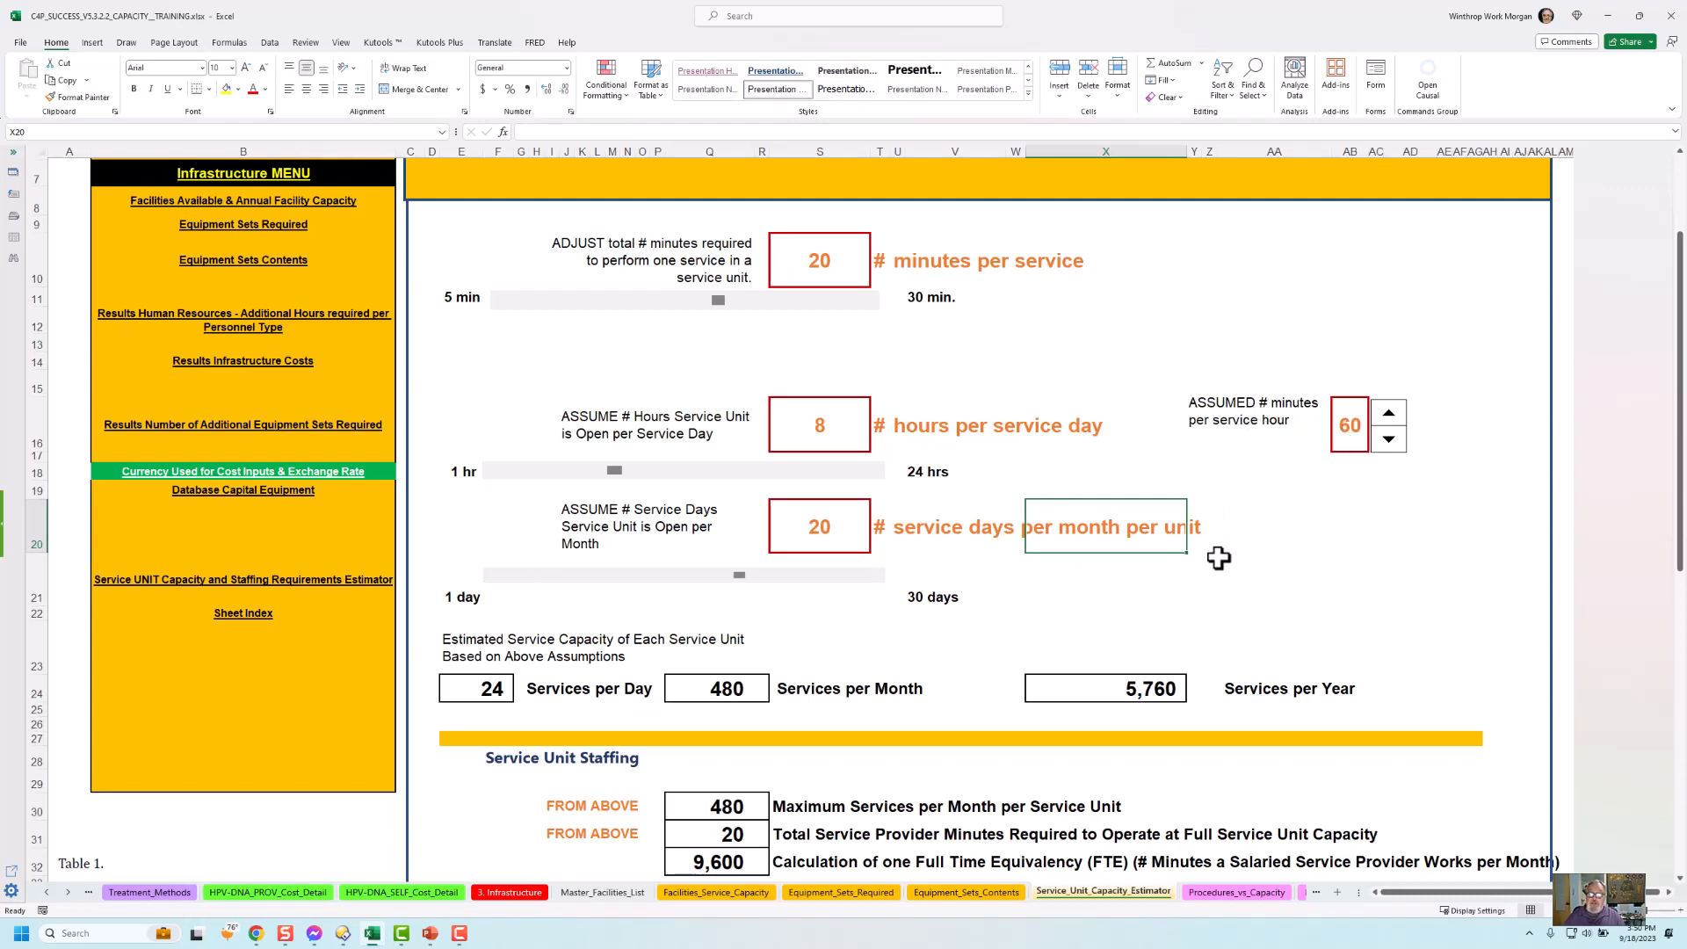
scroll(1232, 602, "down", 1)
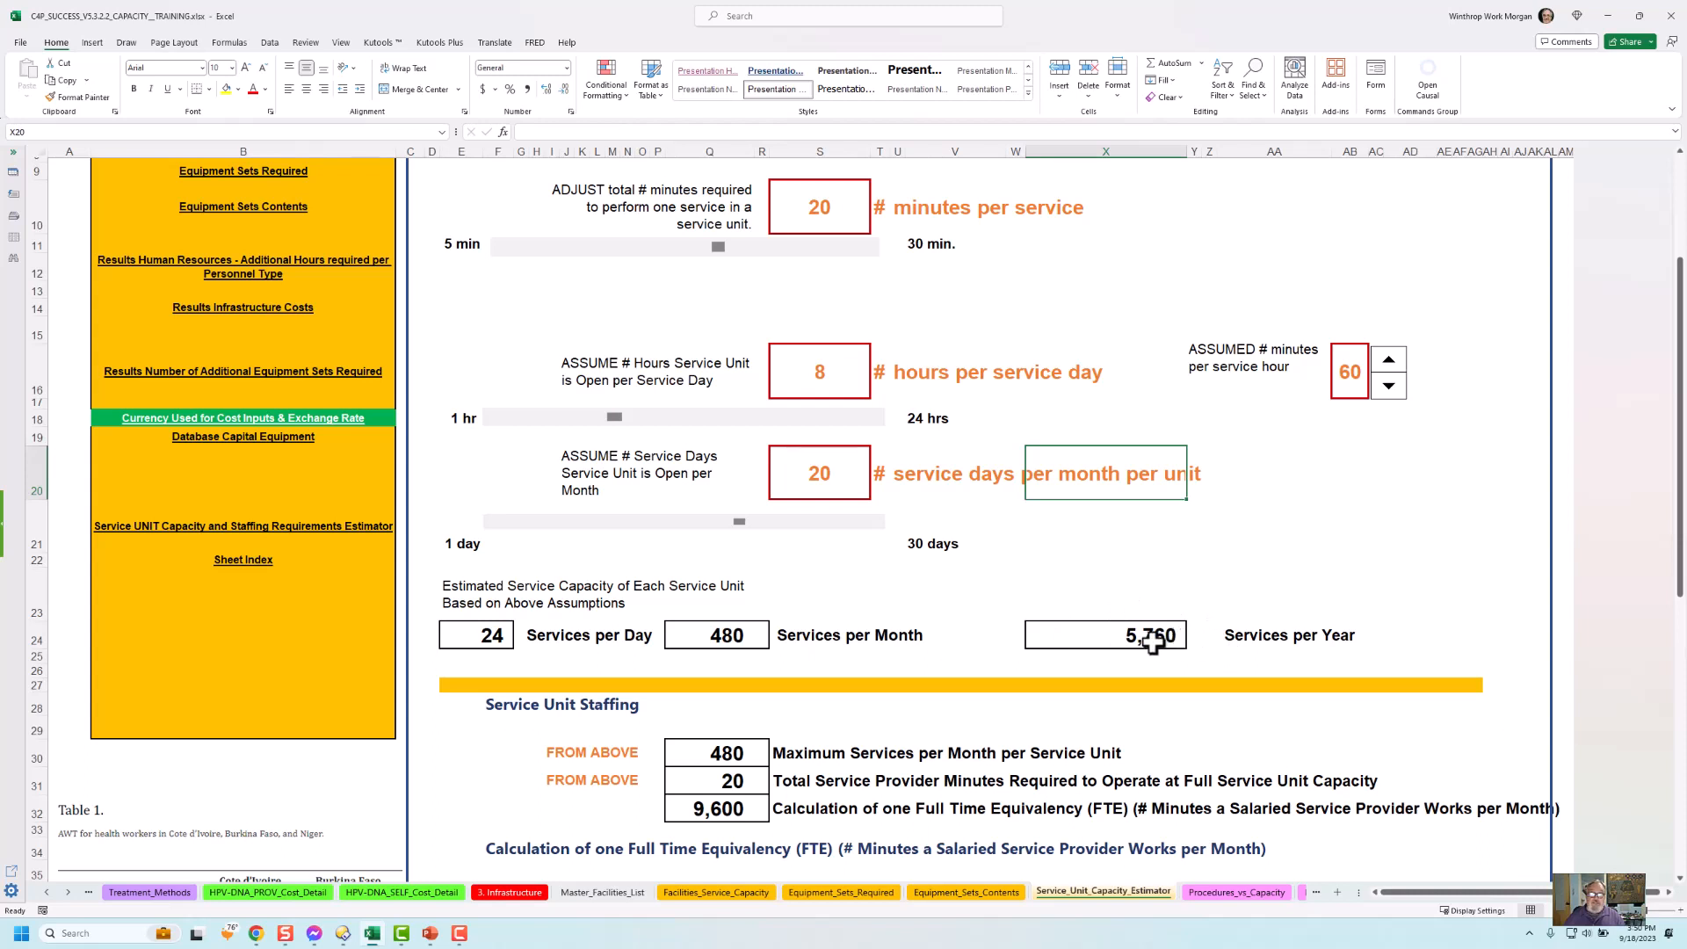
scroll(1151, 644, "up", 1)
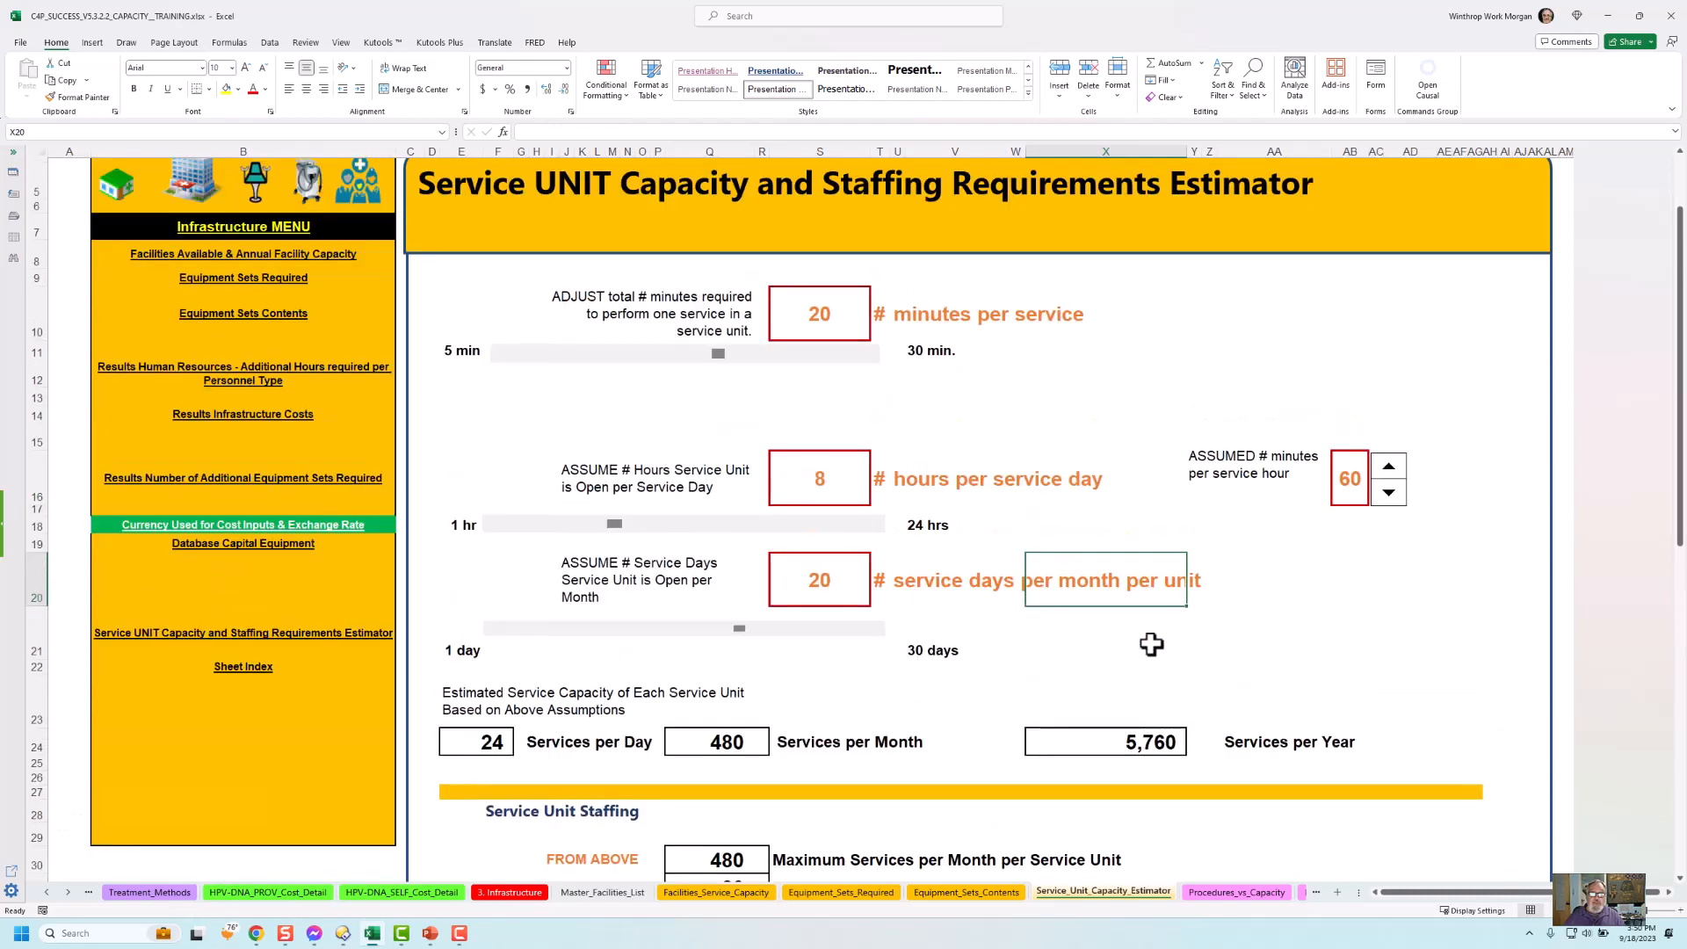
scroll(1151, 644, "up", 1)
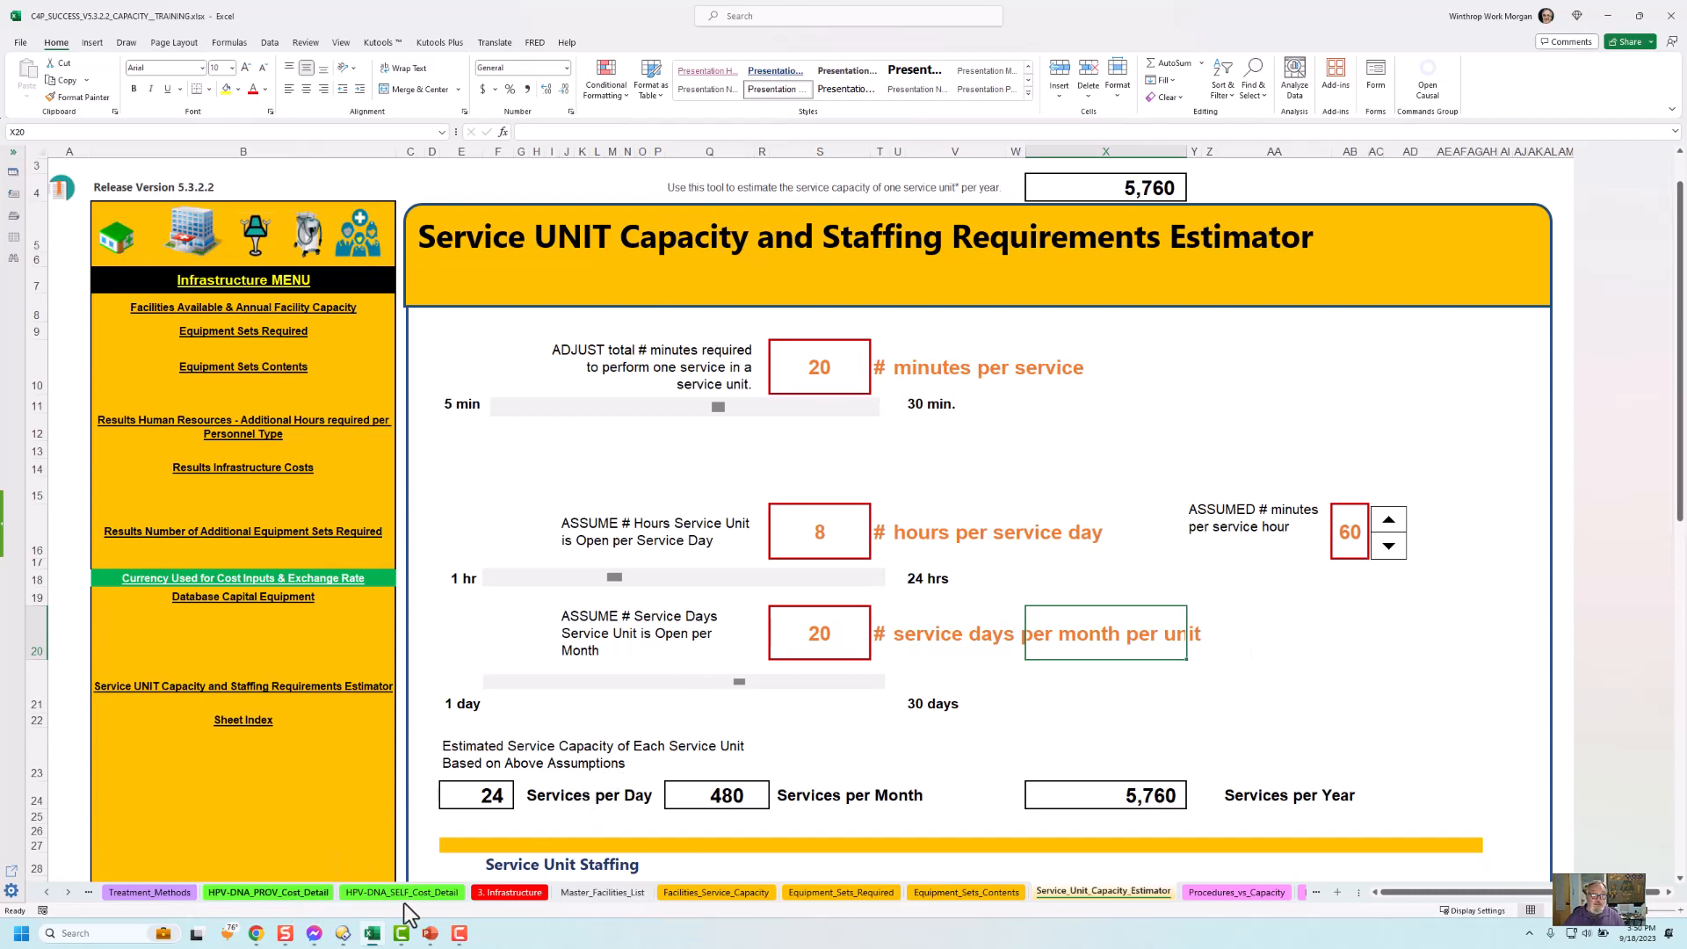
Set the Hospital annual facility capacity to 5,760 in the provider-collected HPV-DNA screening table on the Facilities_Service_Capacity sheet.
left_click(741, 893)
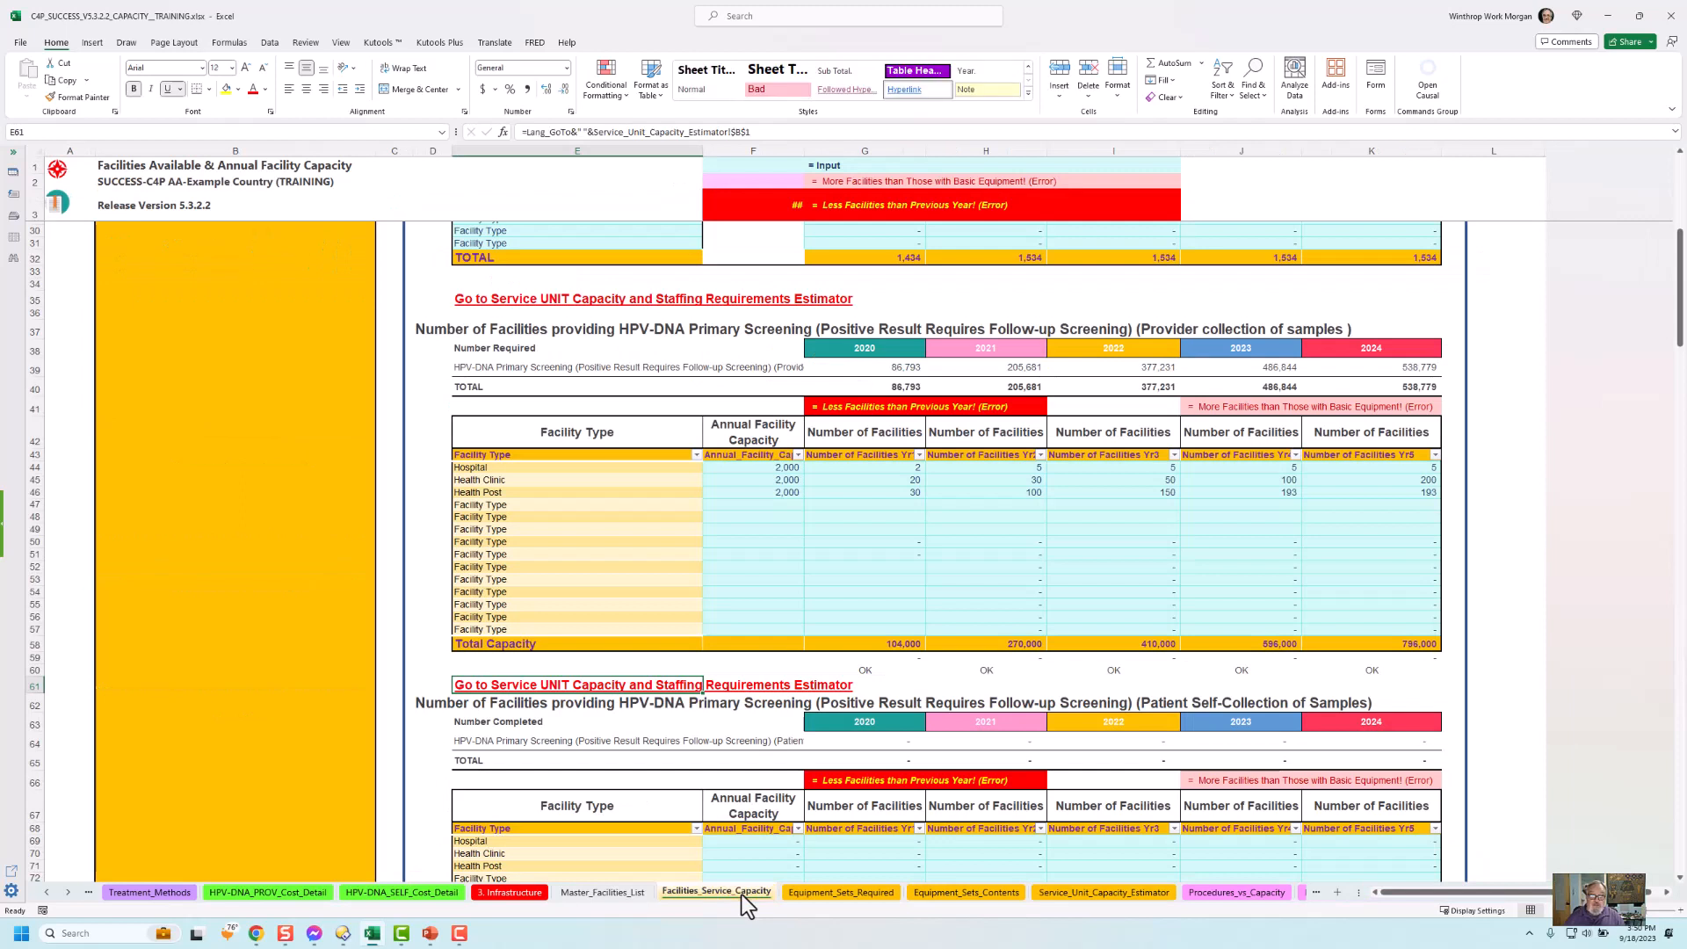
left_click(771, 467)
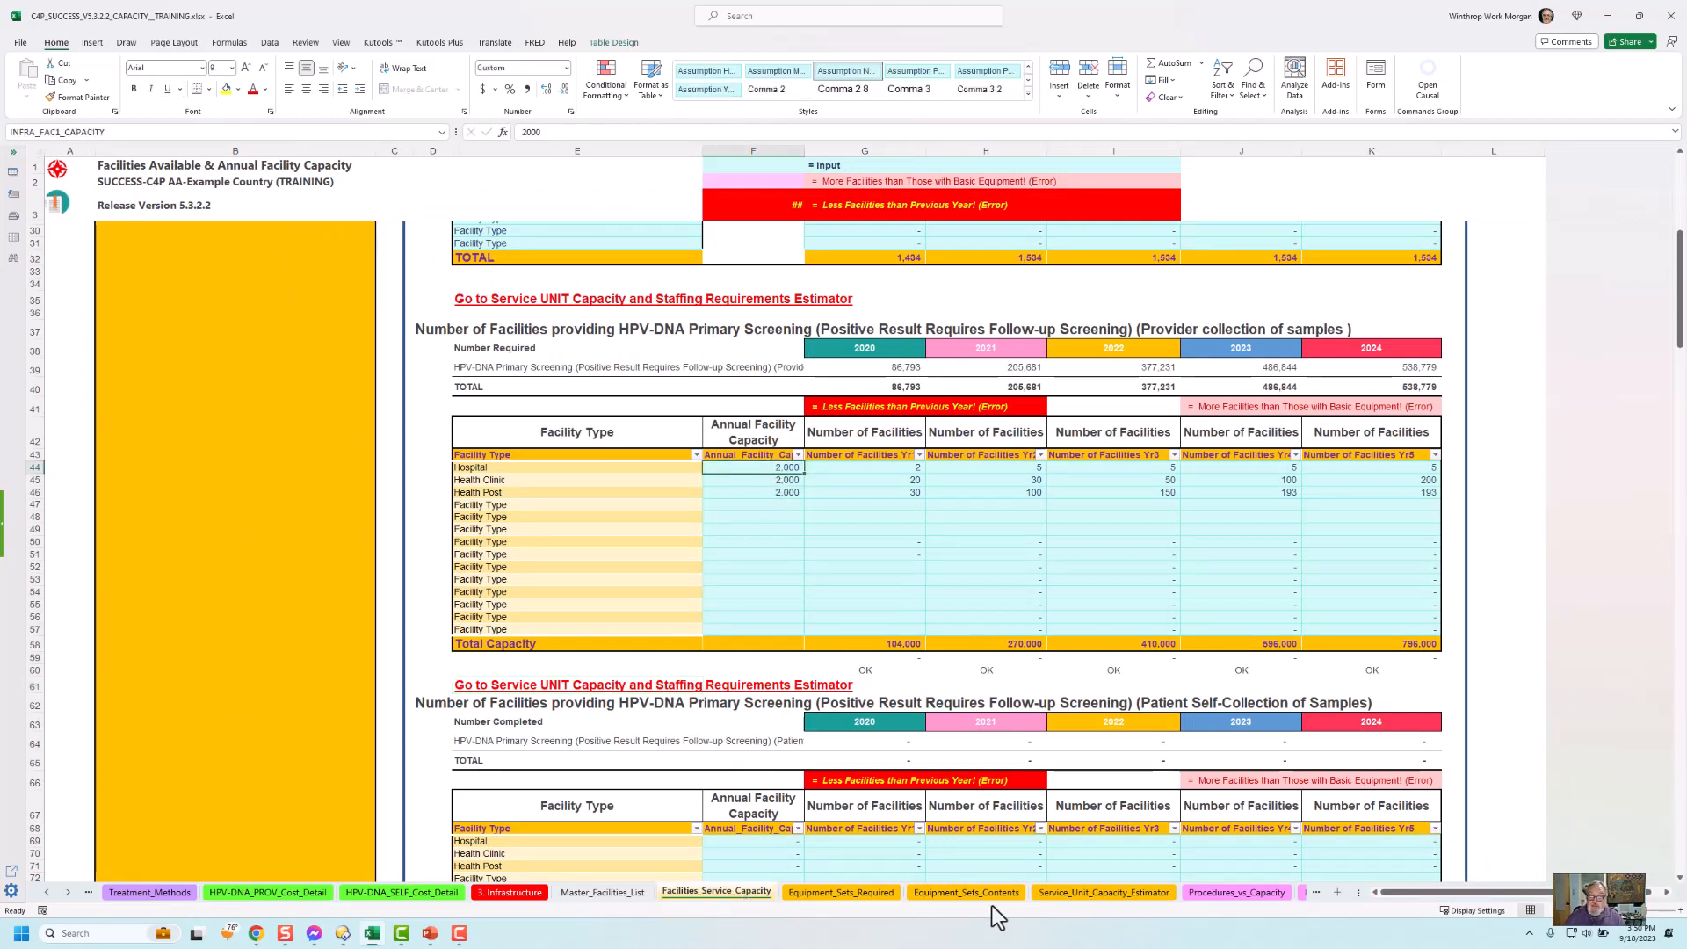
left_click(1112, 891)
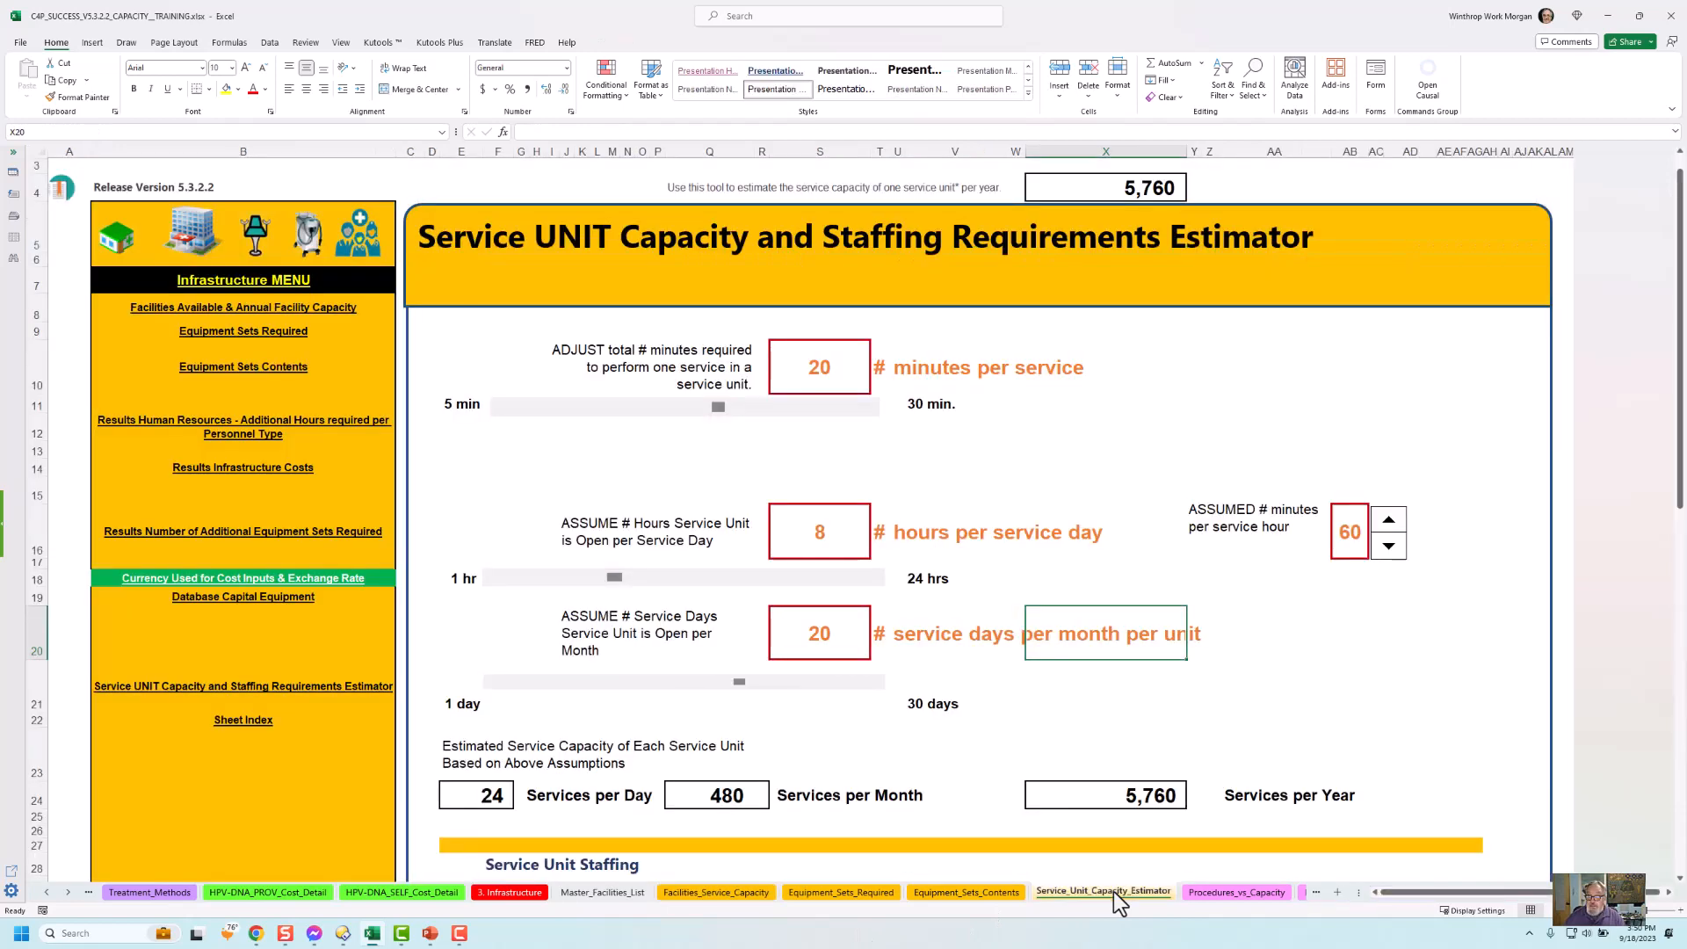
left_click(735, 891)
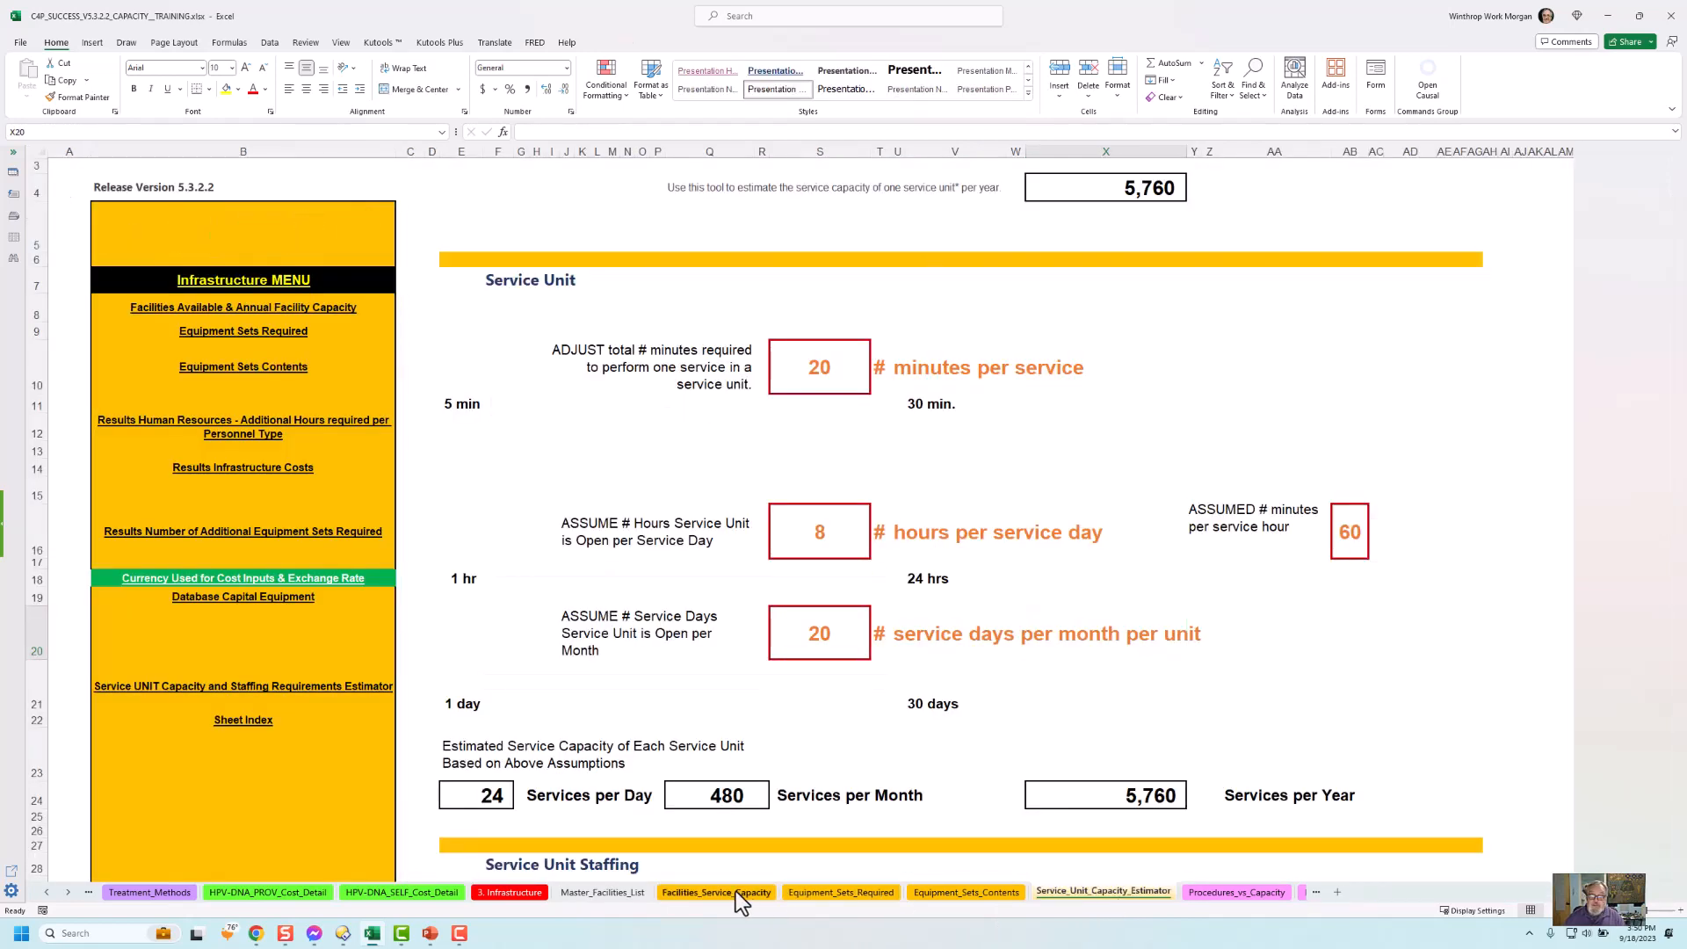
left_click(787, 468)
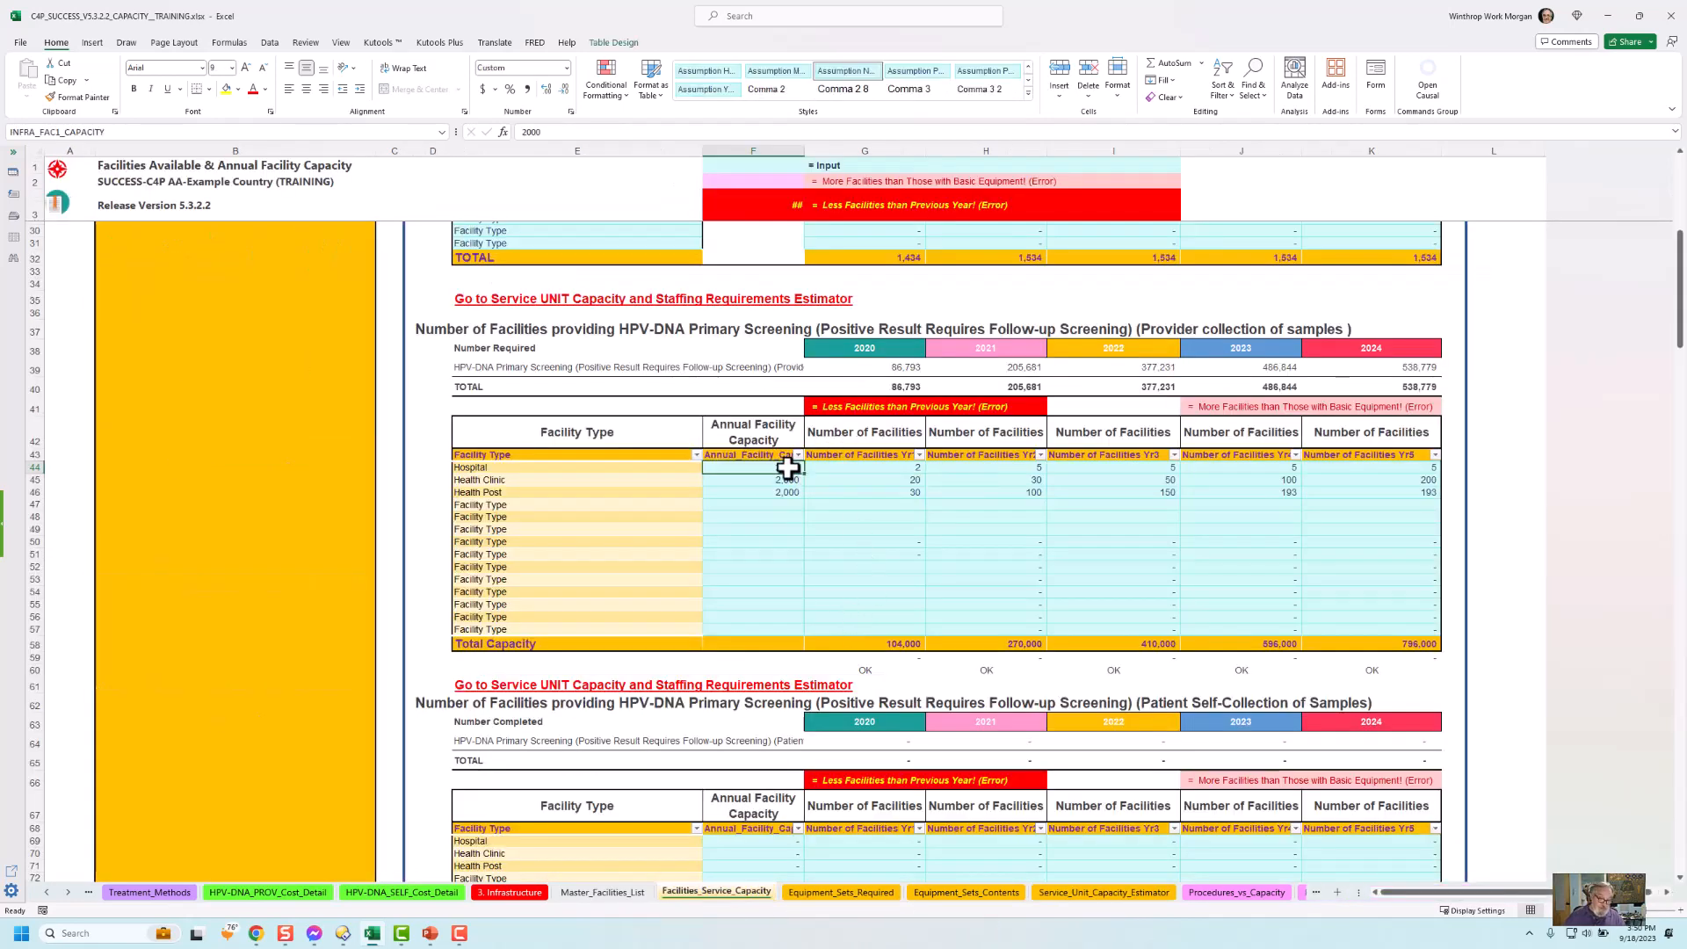
type("5")
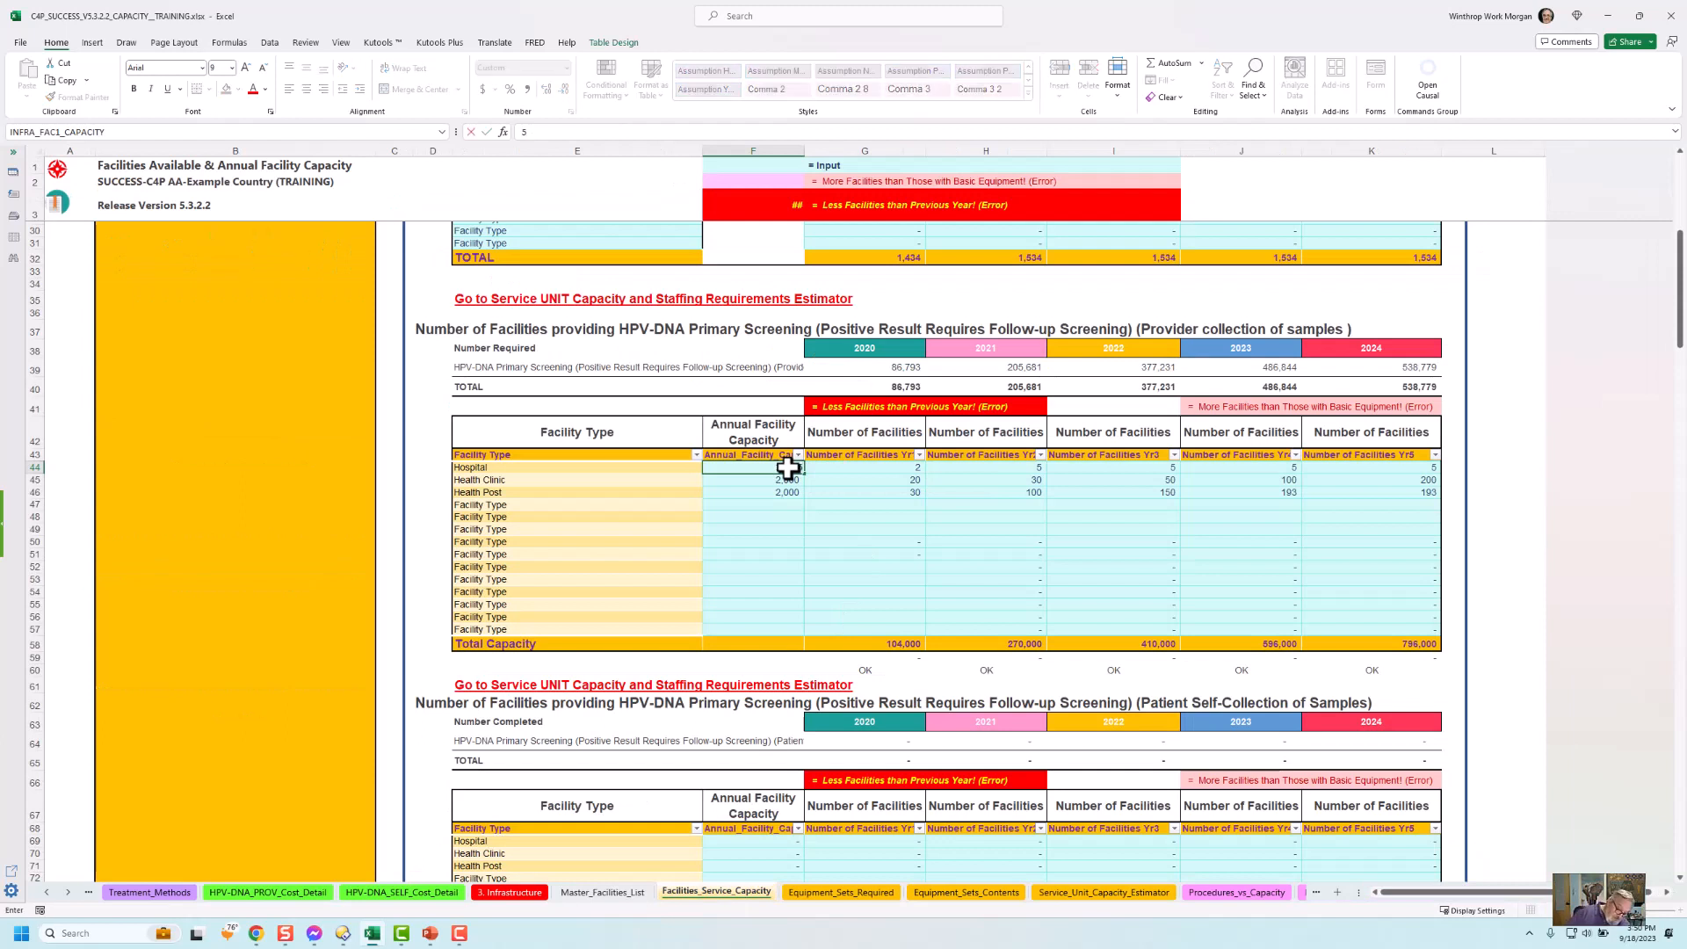
type("760")
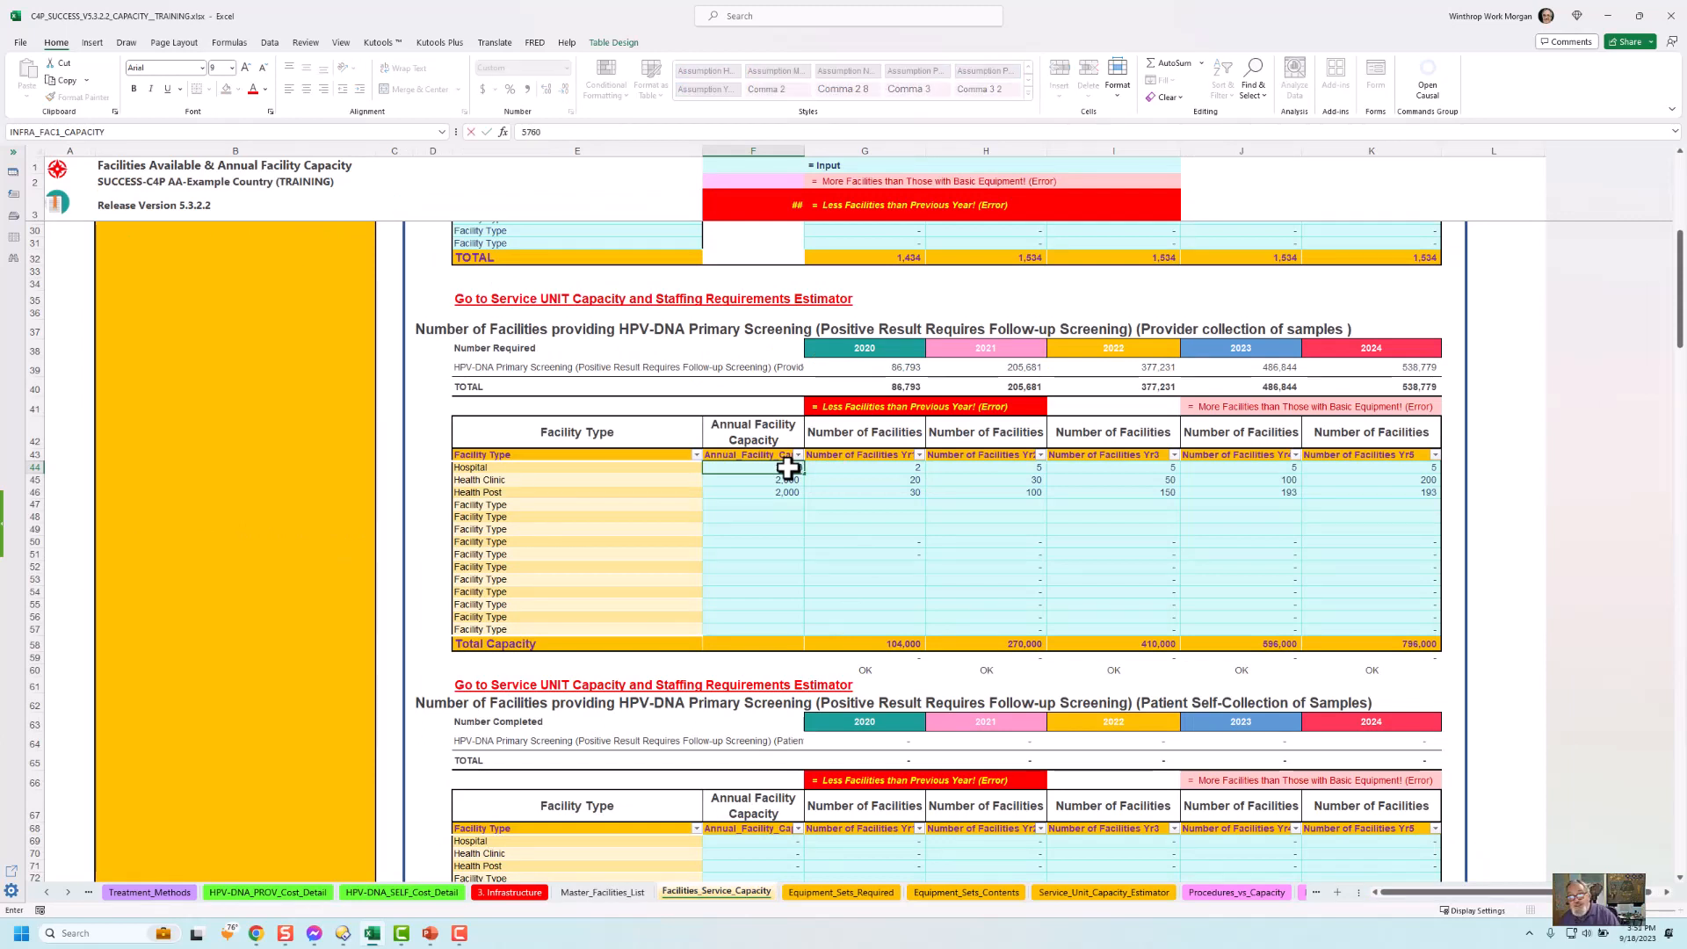
left_click(868, 530)
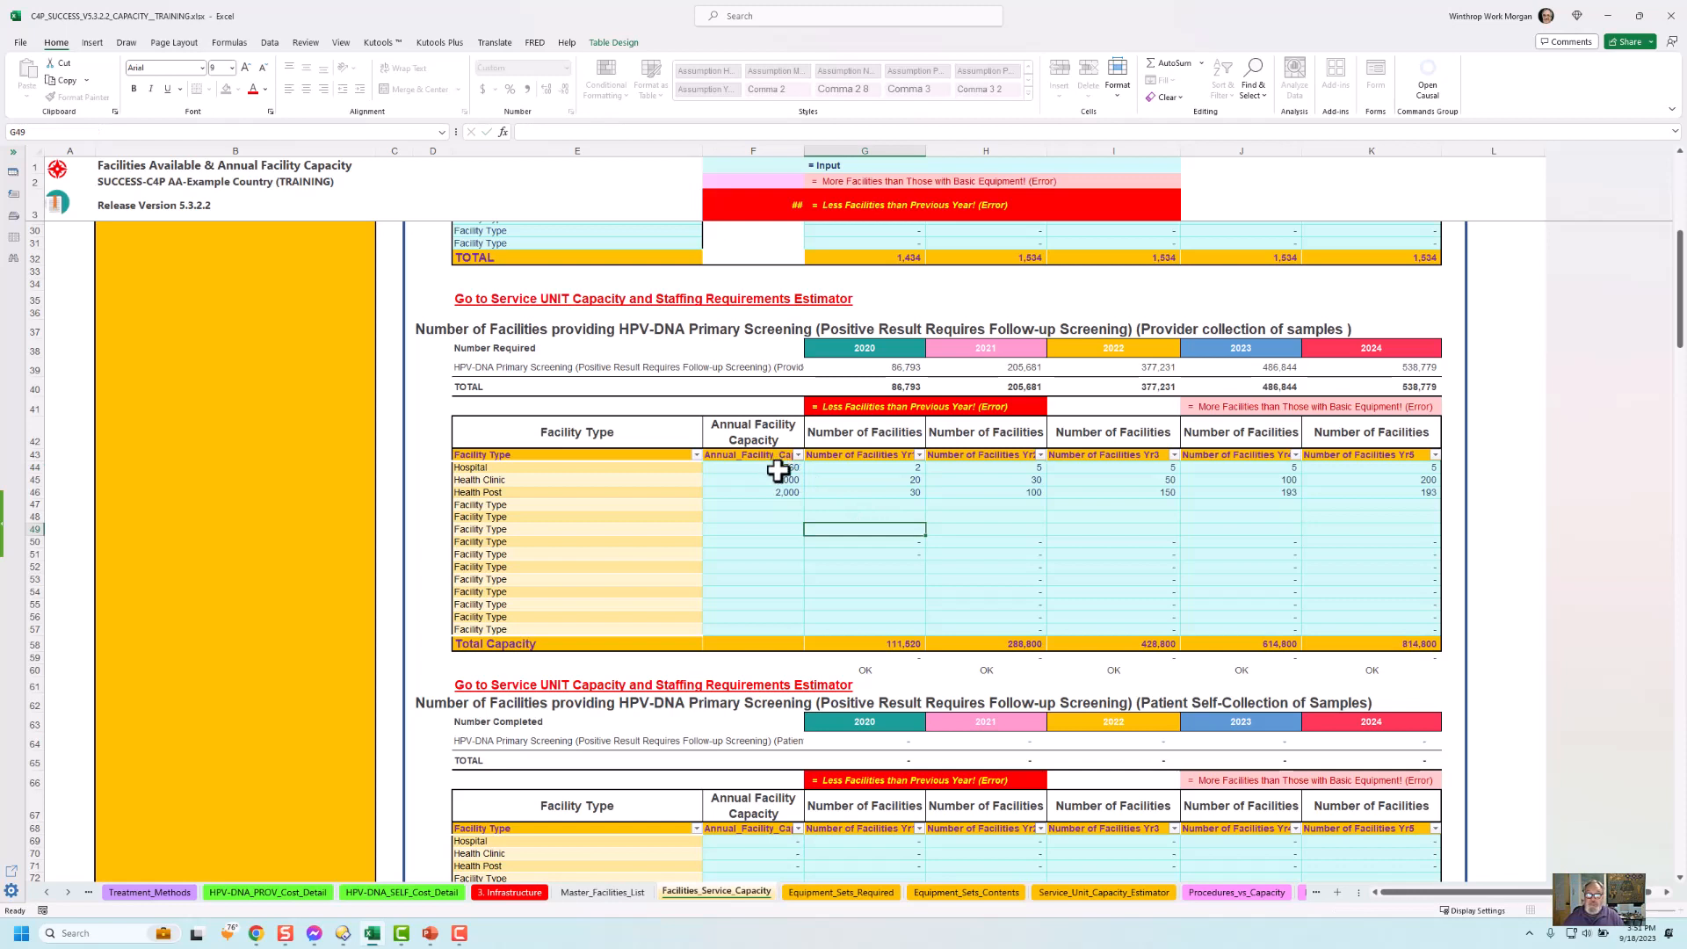
left_click(779, 469)
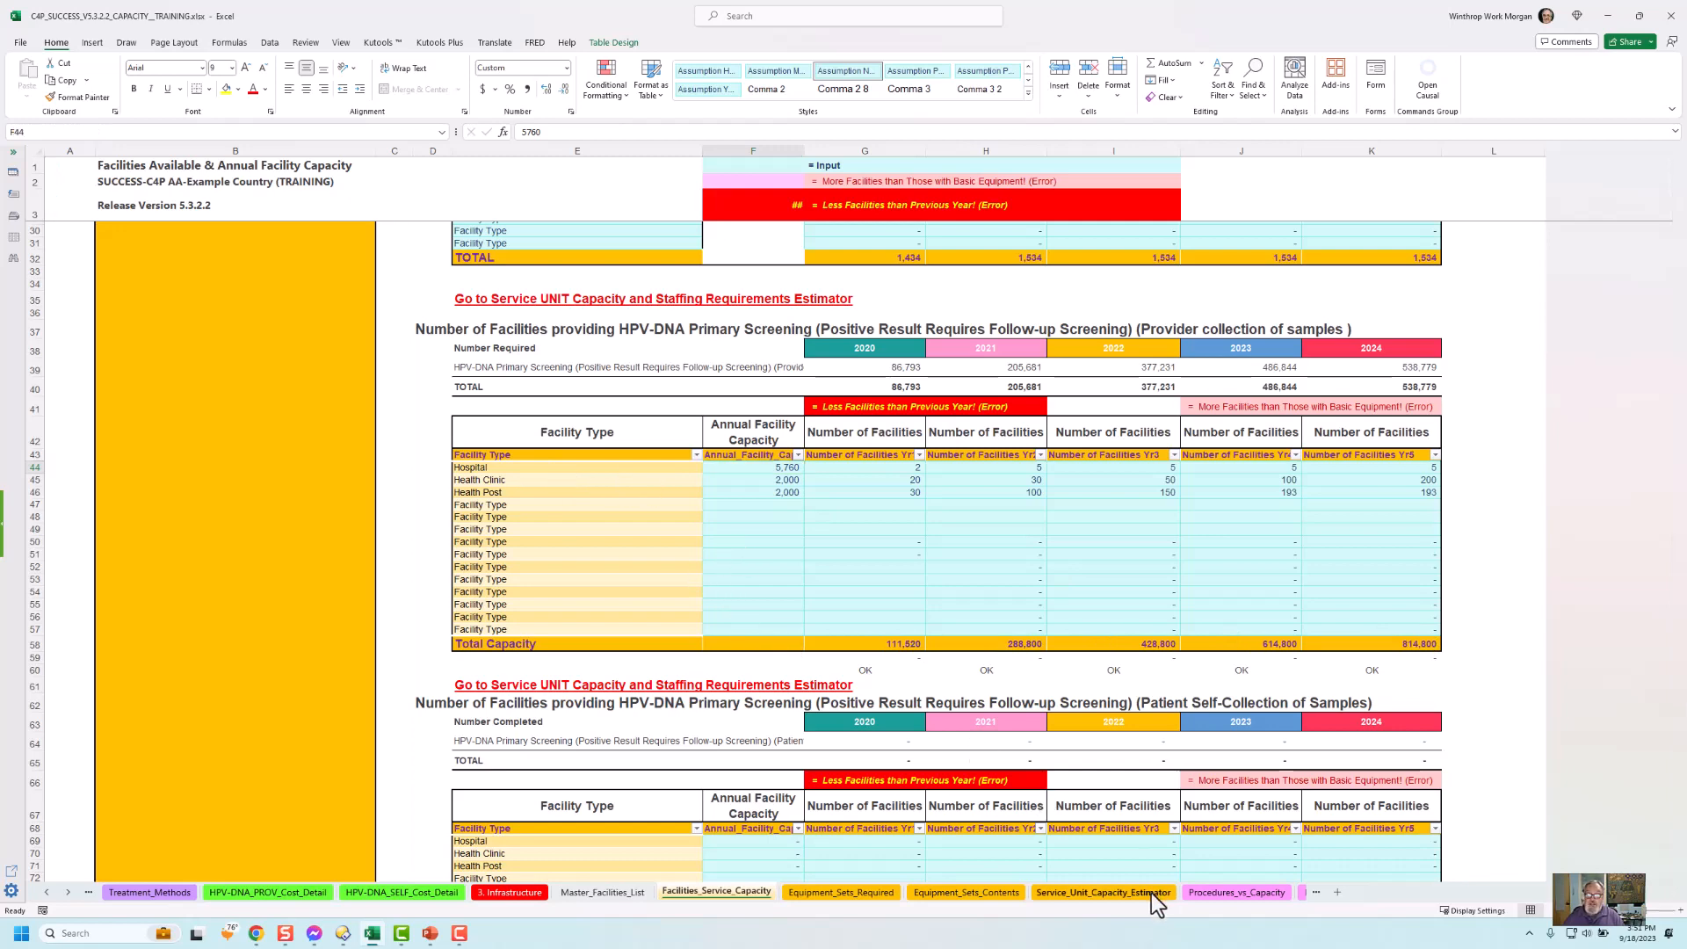
Set the assumed service days per month to 4 in the Service Unit Capacity and Staffing Requirements Estimator.
left_click(1155, 892)
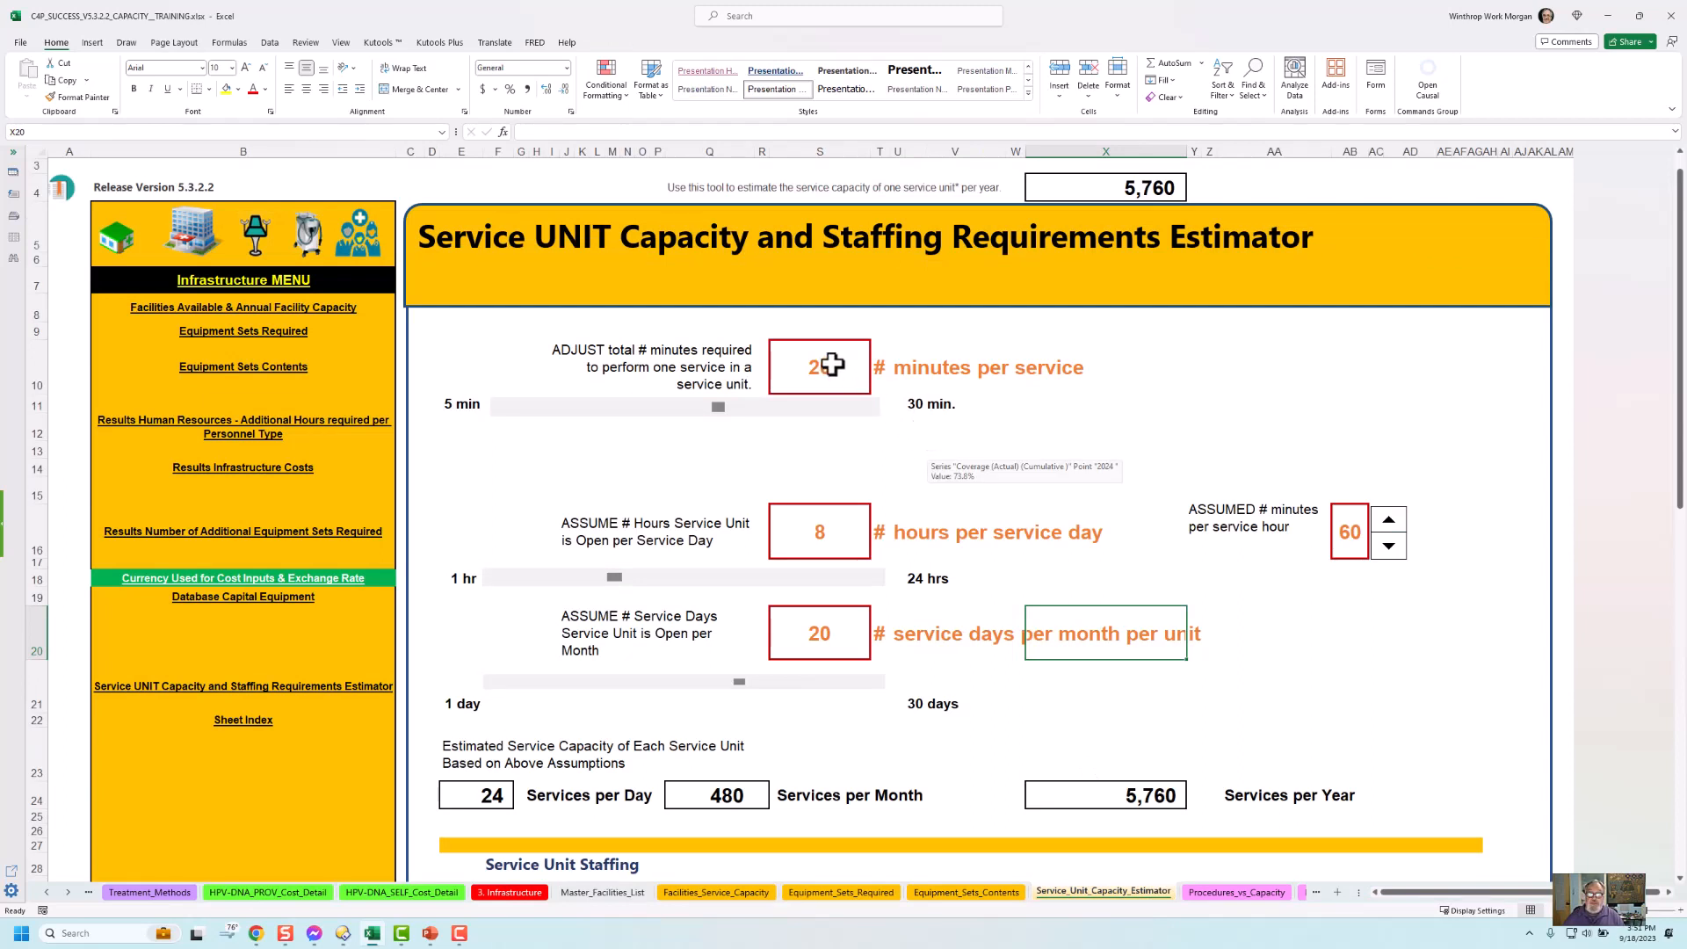
left_click(821, 533)
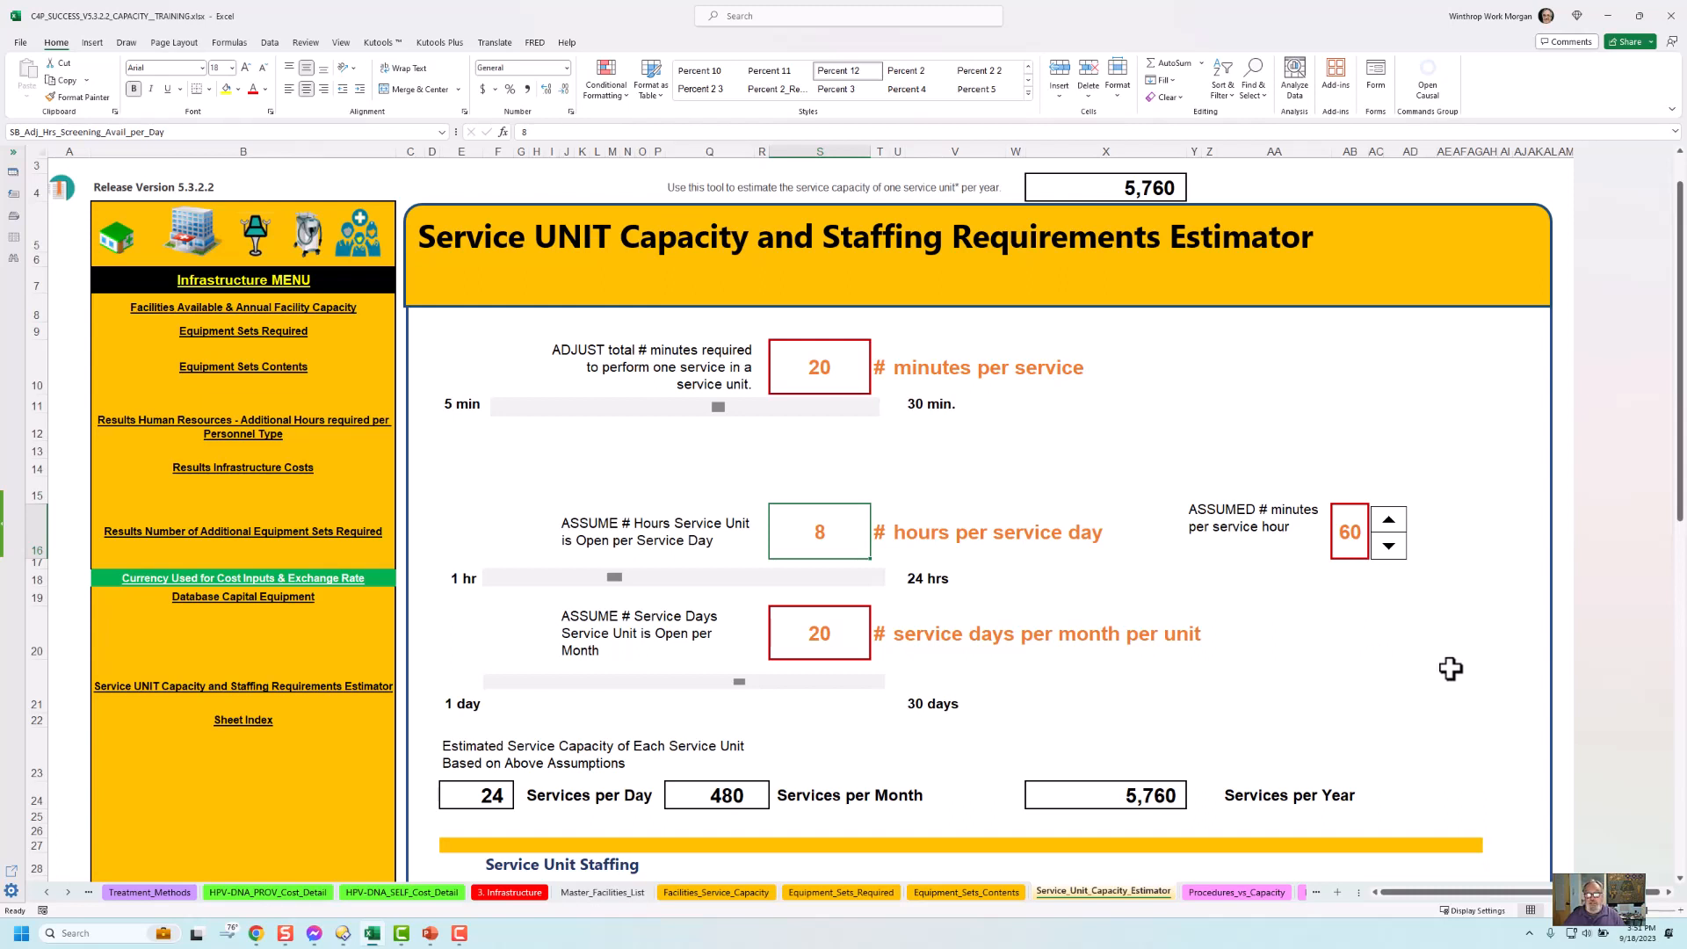
left_click(831, 637)
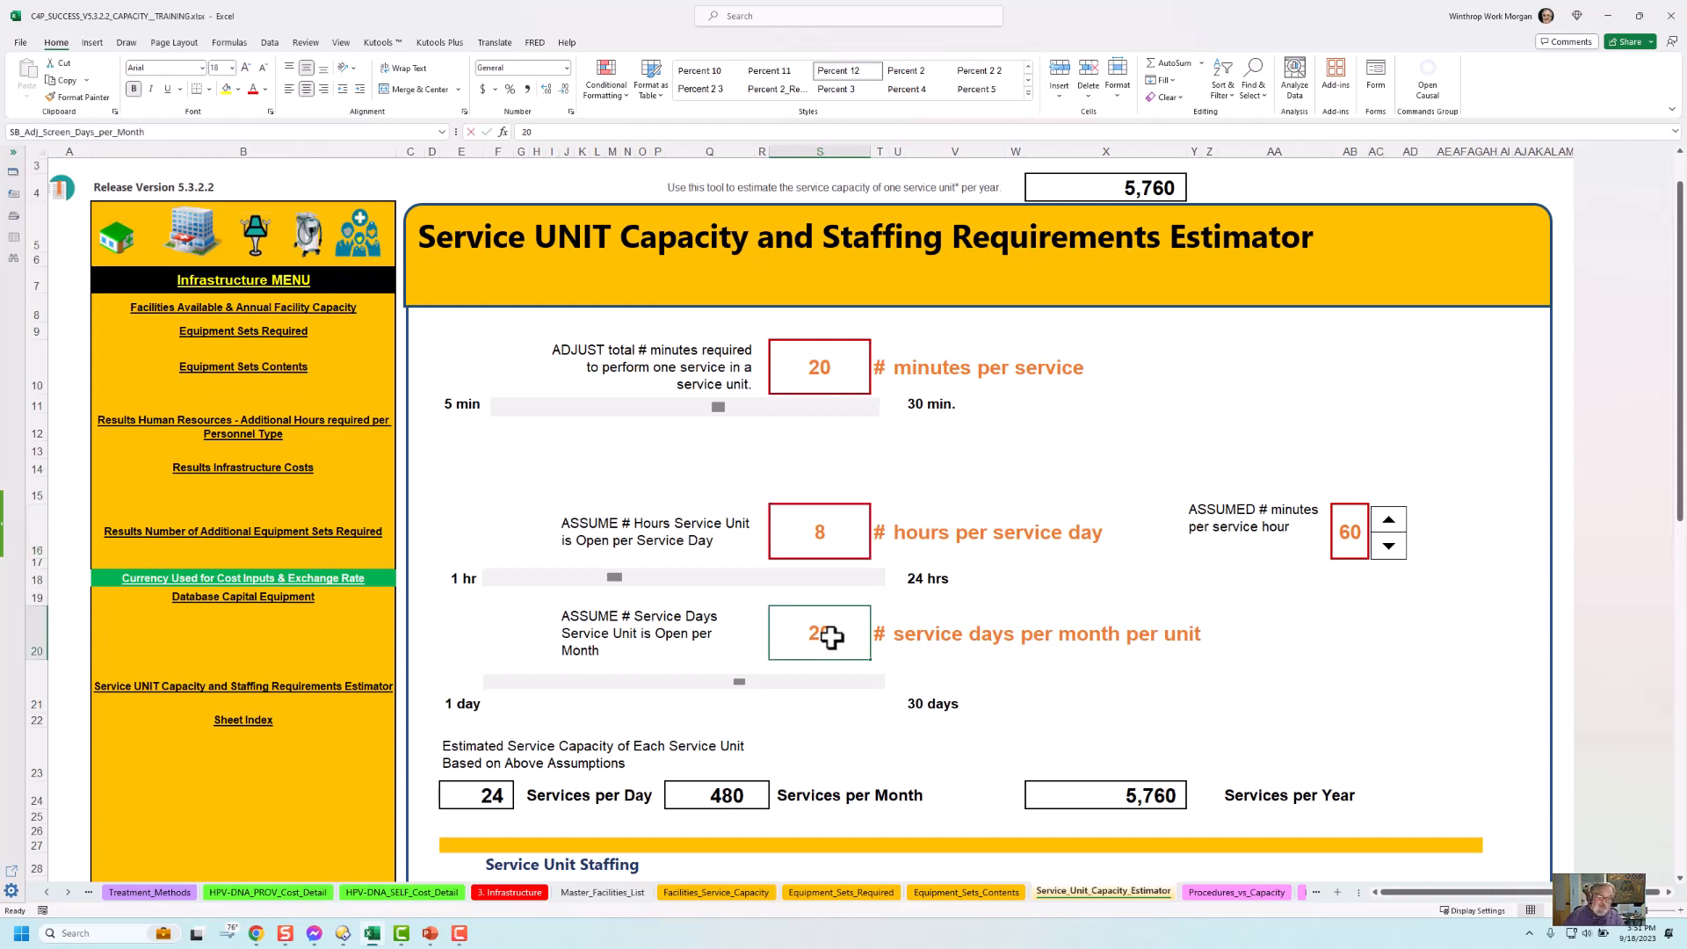
type("4")
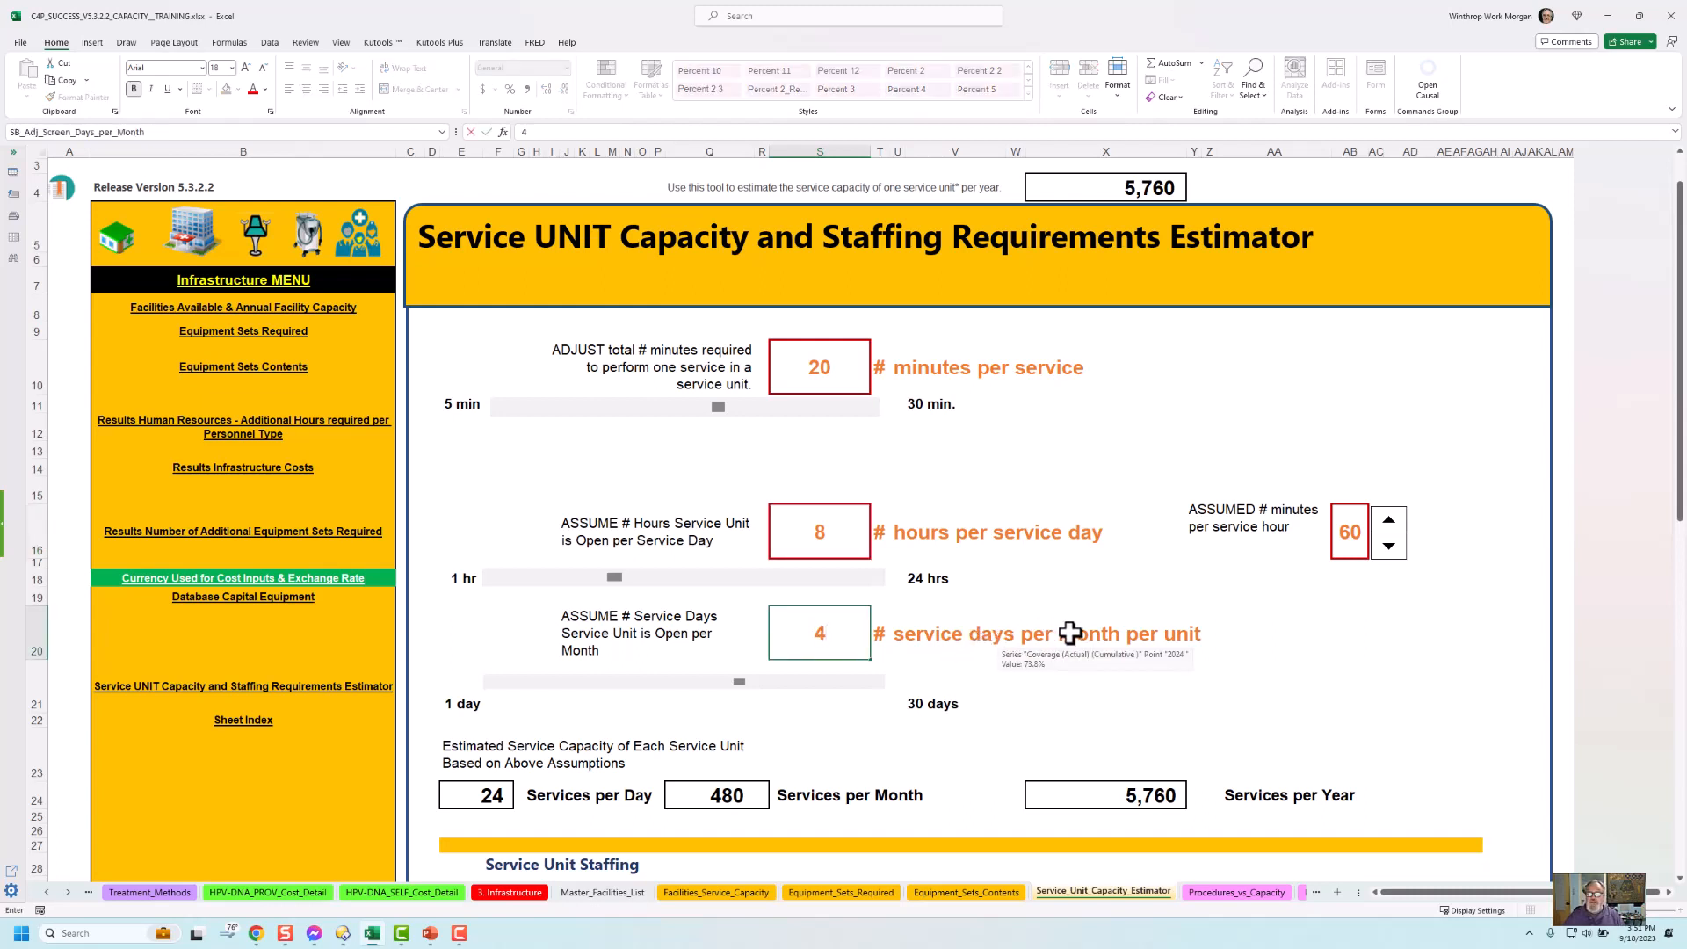
left_click(1295, 642)
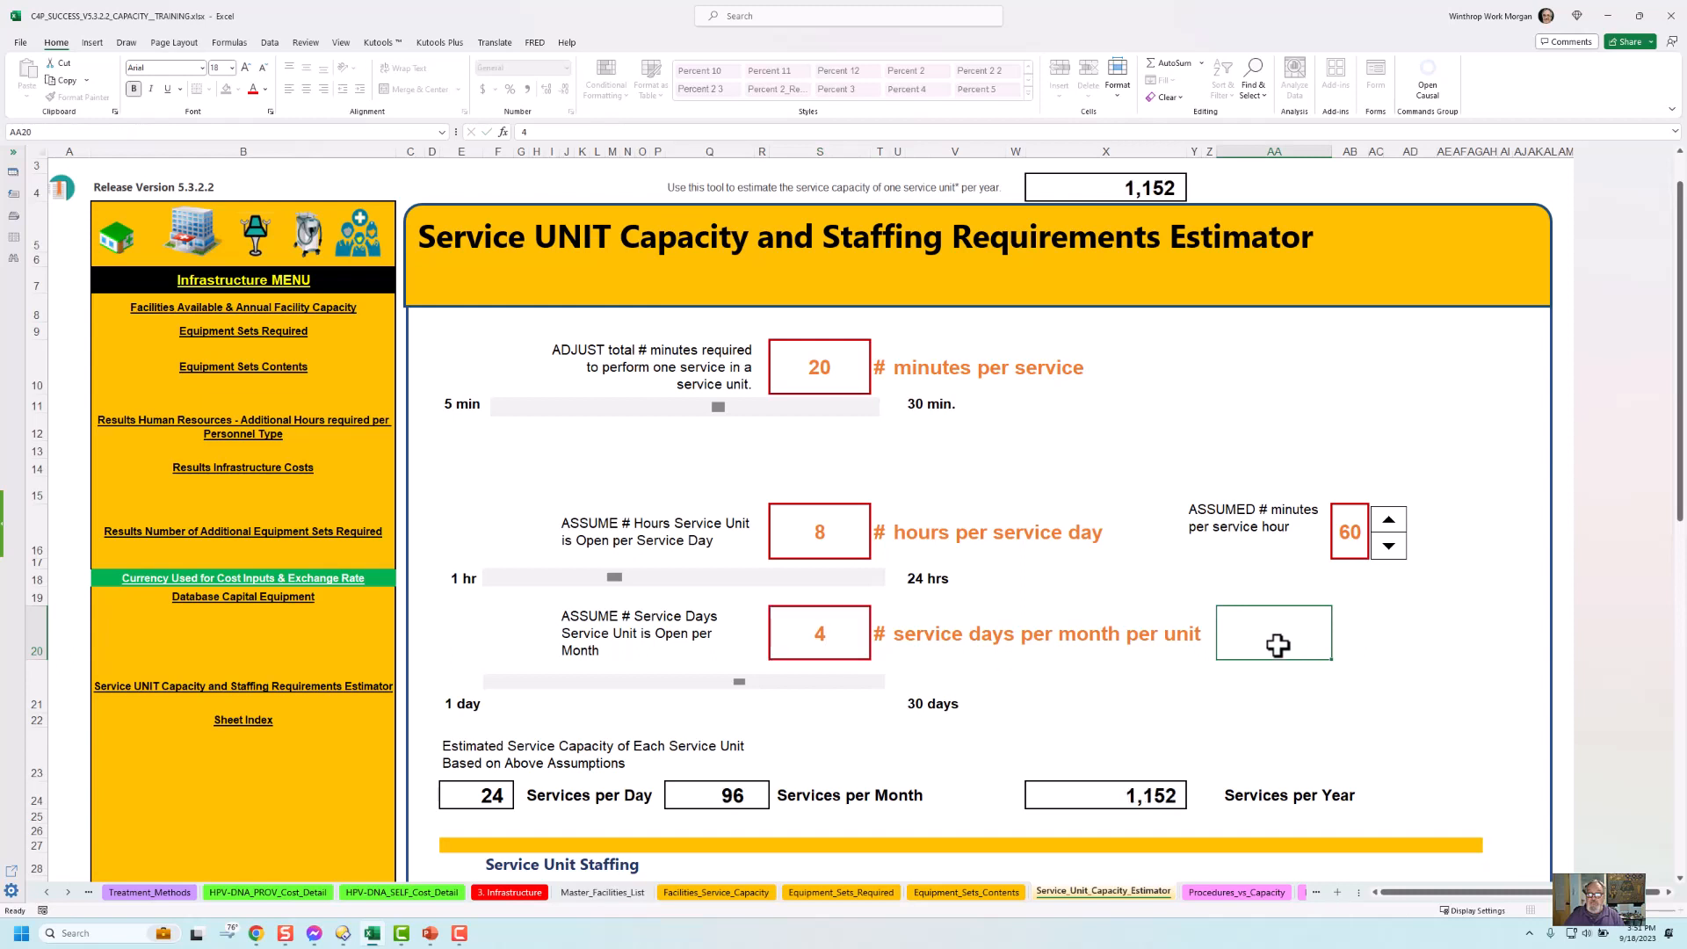
left_click(1161, 795)
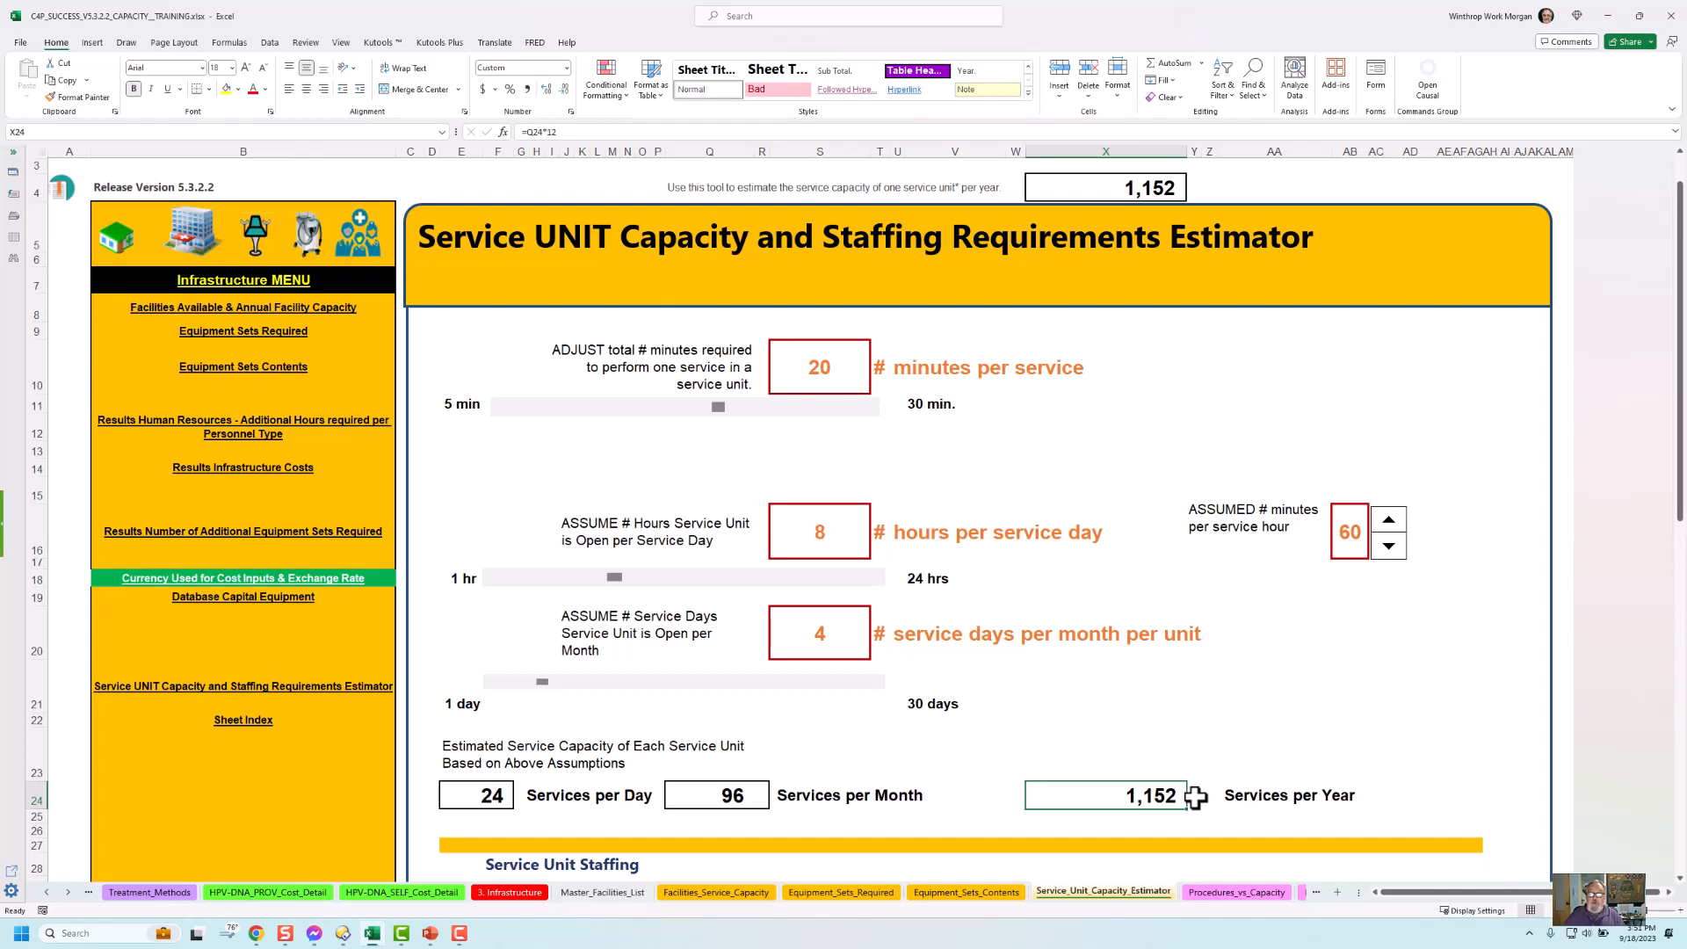
Set the Health Clinic annual facility capacity to 1,152 in the provider-collected HPV-DNA screening table on the Facilities_Service_Capacity sheet.
left_click(727, 893)
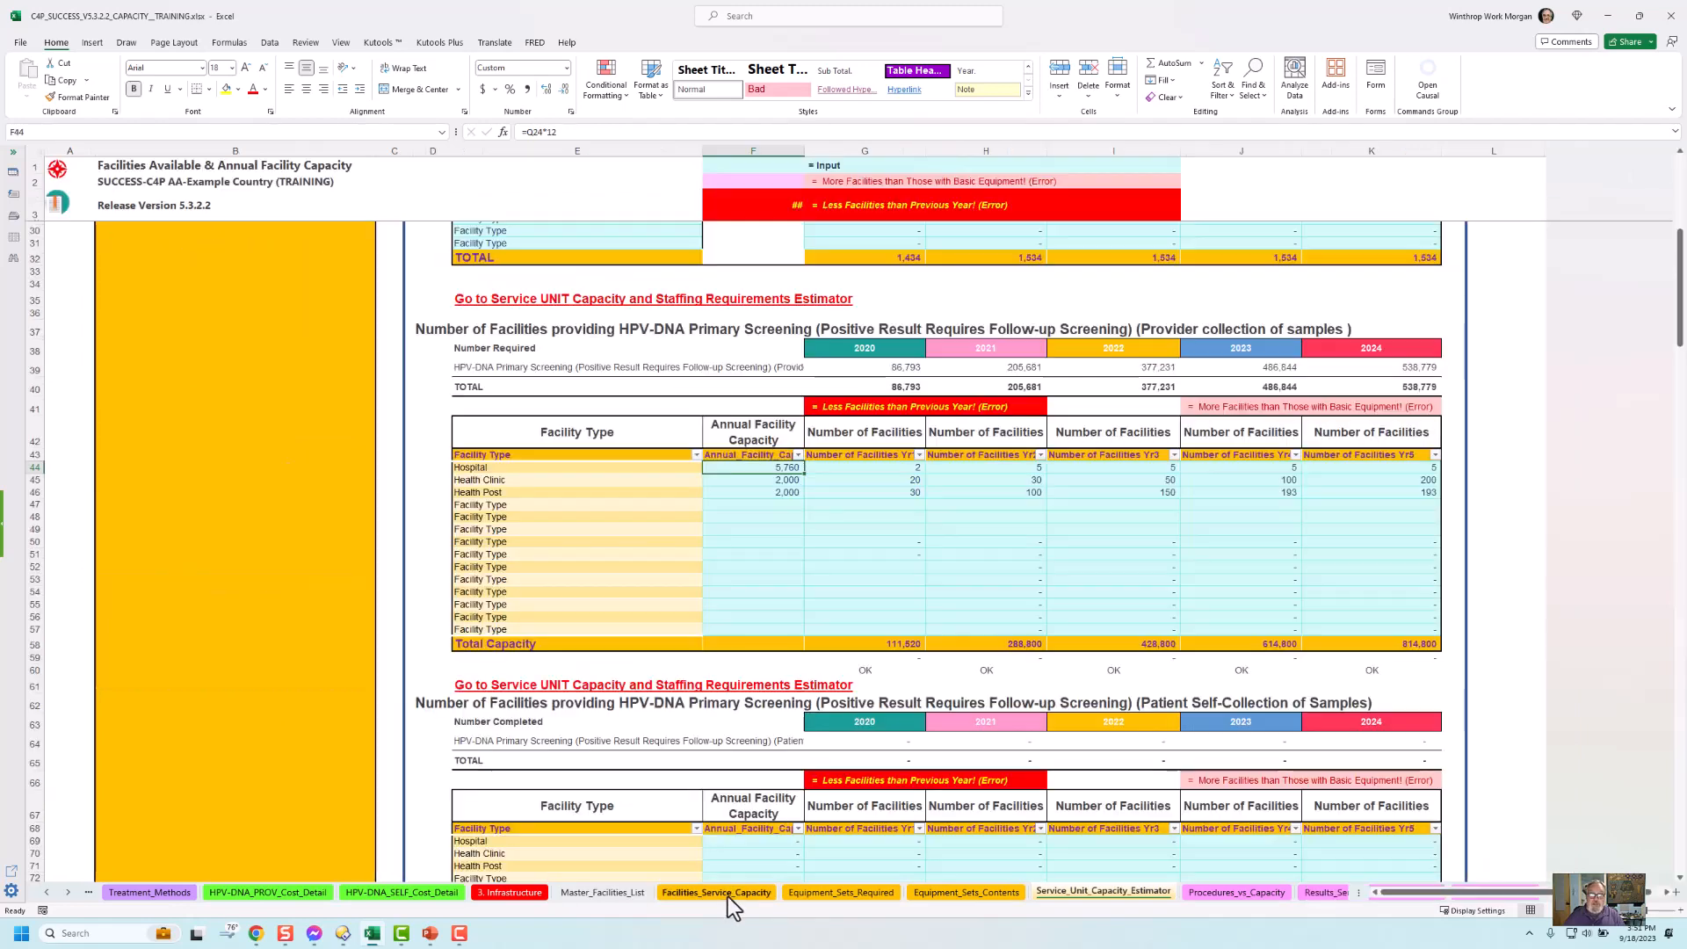
left_click(791, 479)
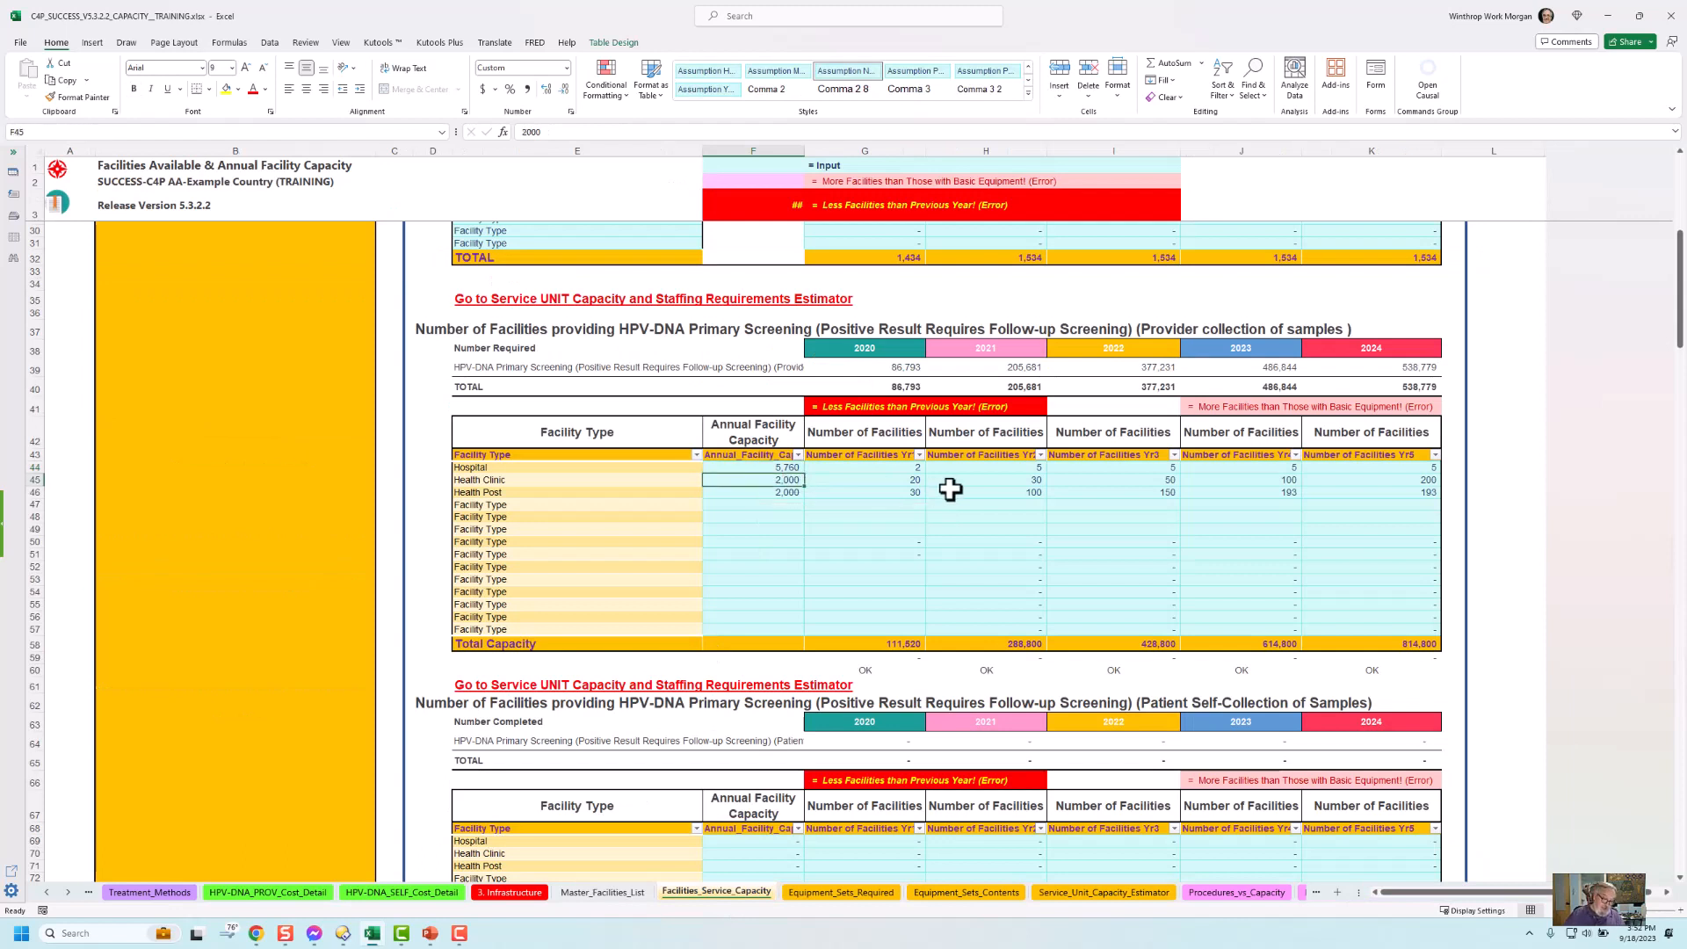
type("115")
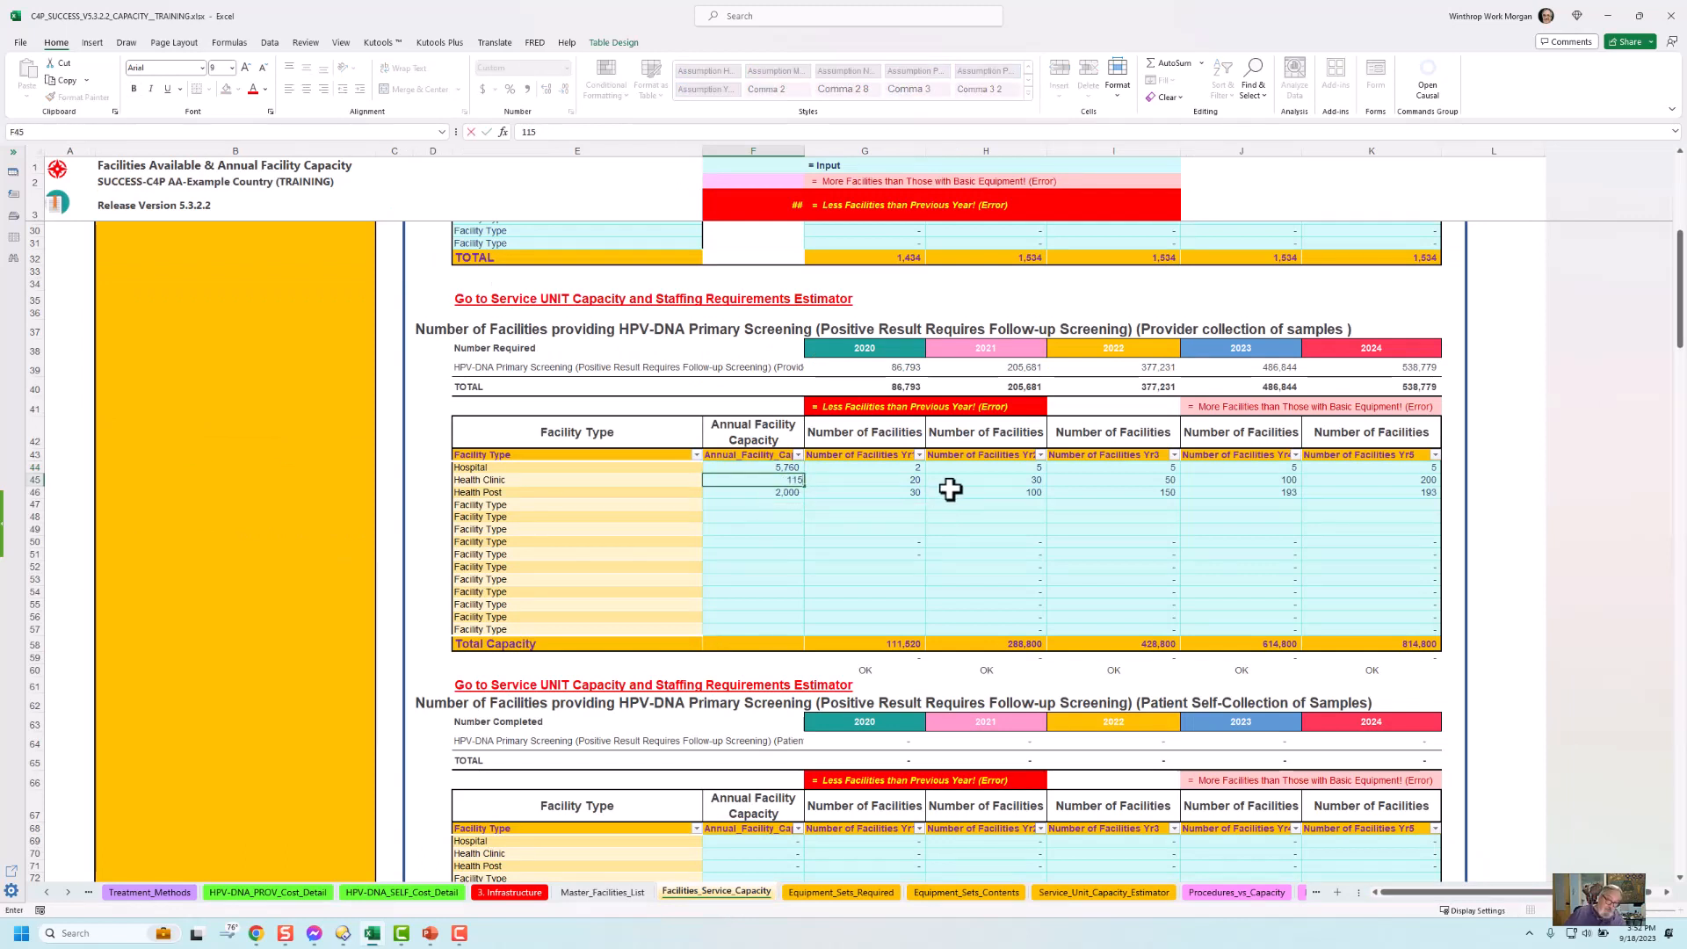
type("2")
left_click(956, 515)
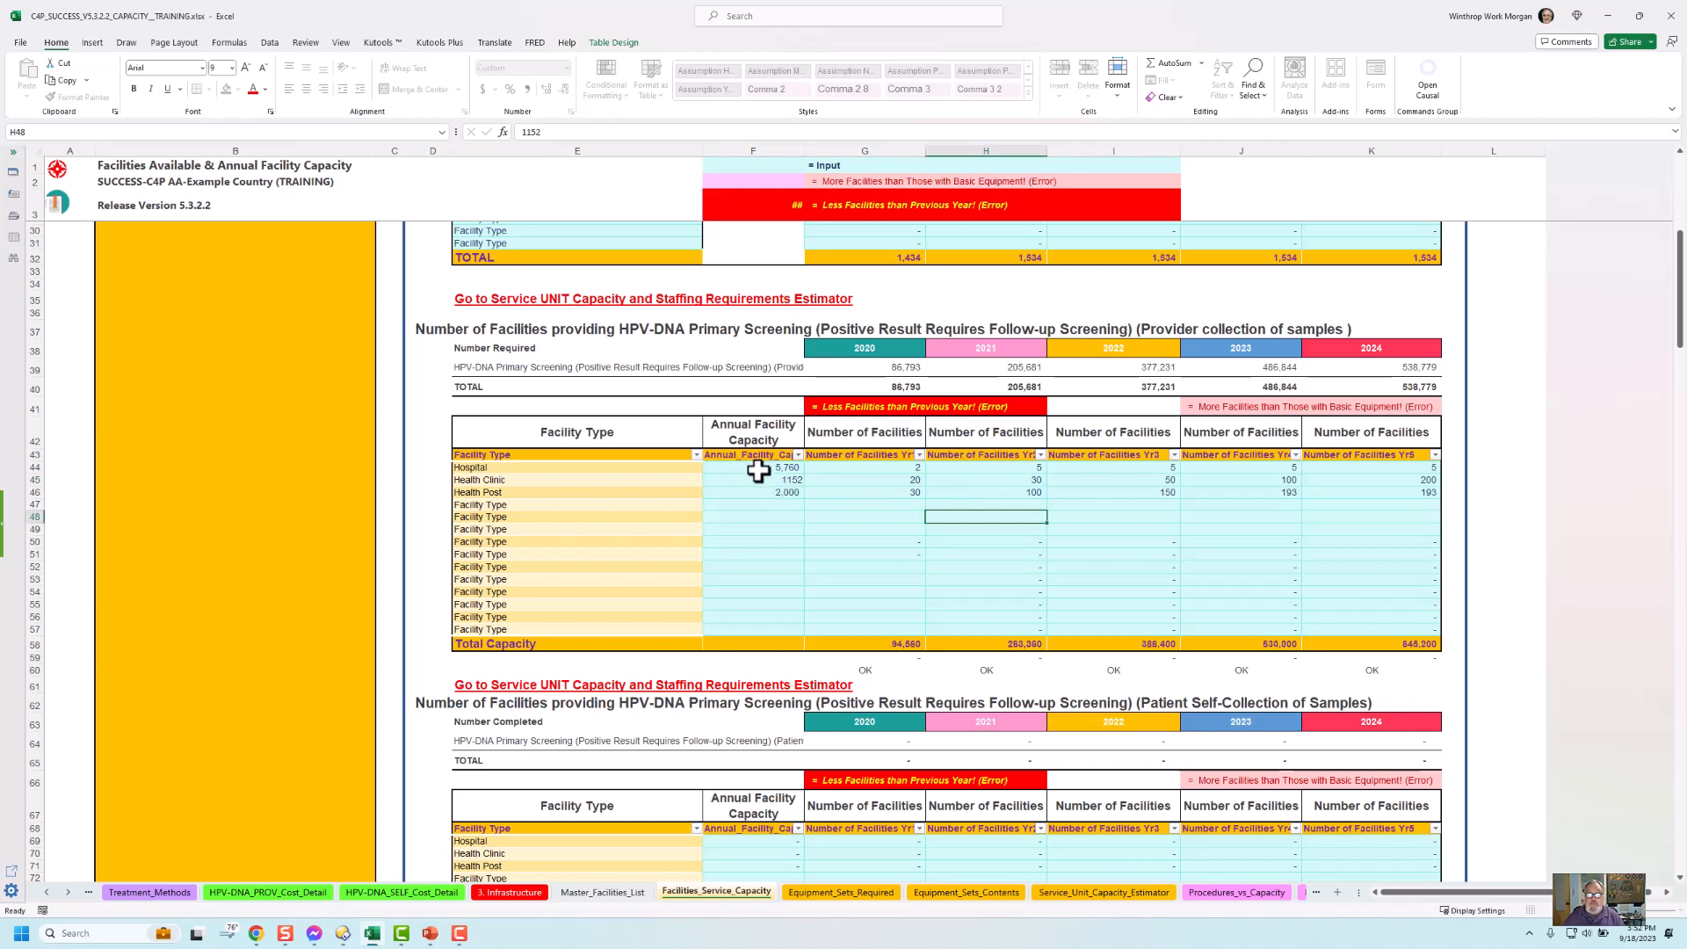
Set the assumed service unit opening time to 4 hours per service day in the Service Unit Capacity Estimator.
left_click(782, 494)
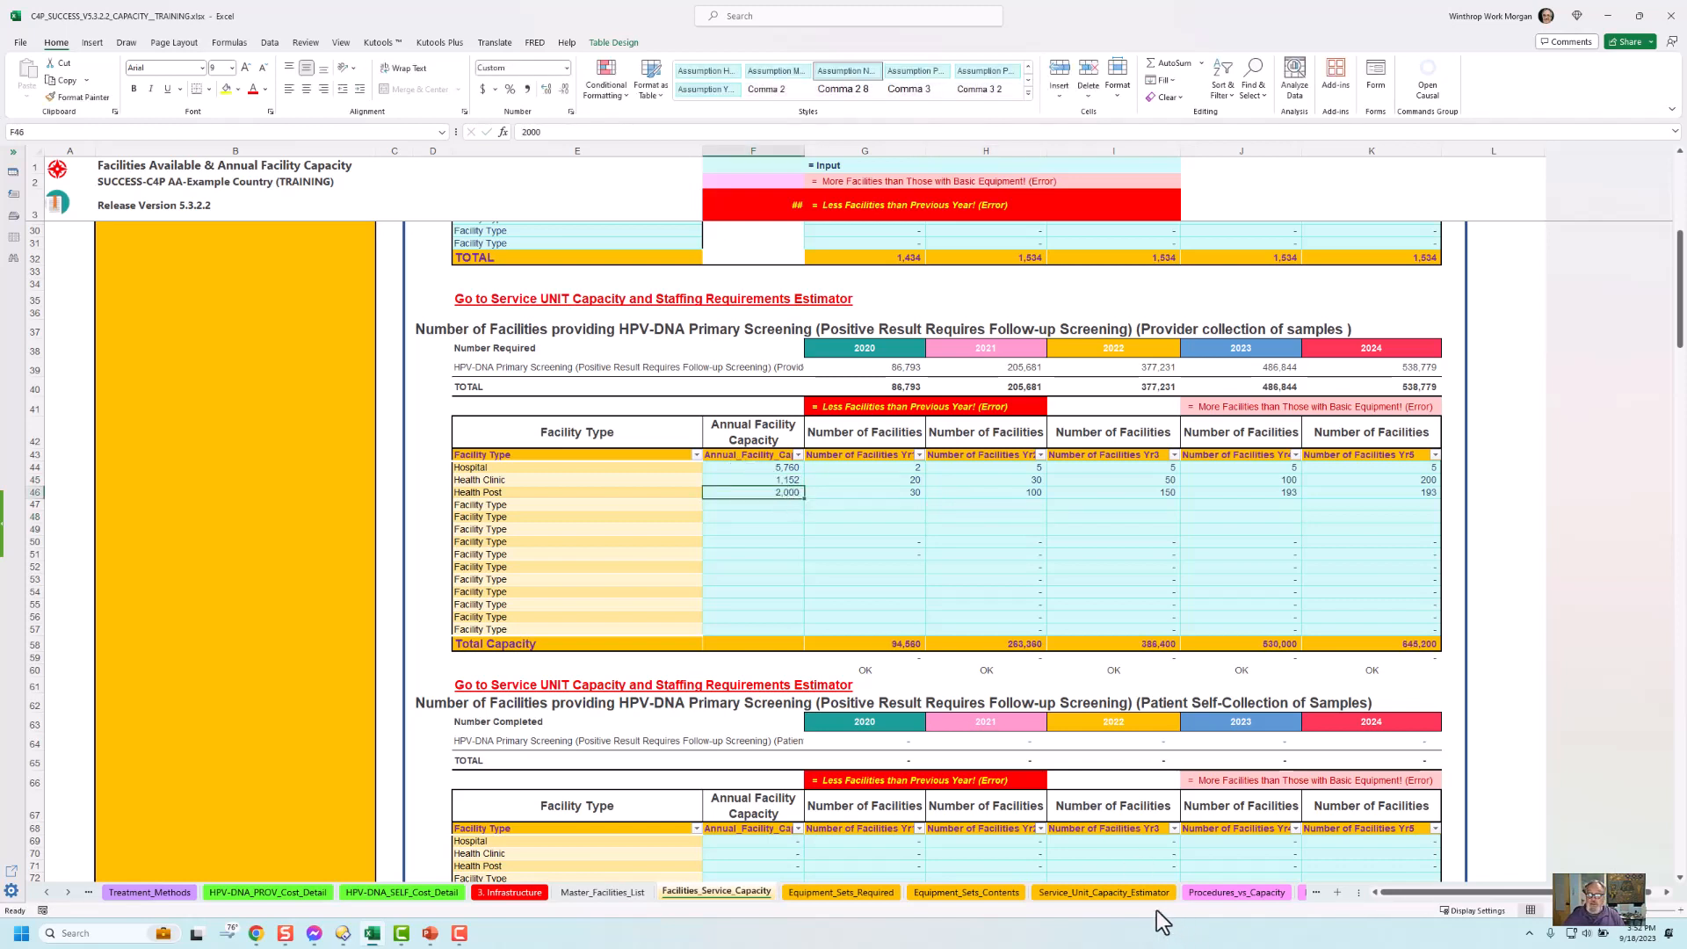
left_click(1146, 890)
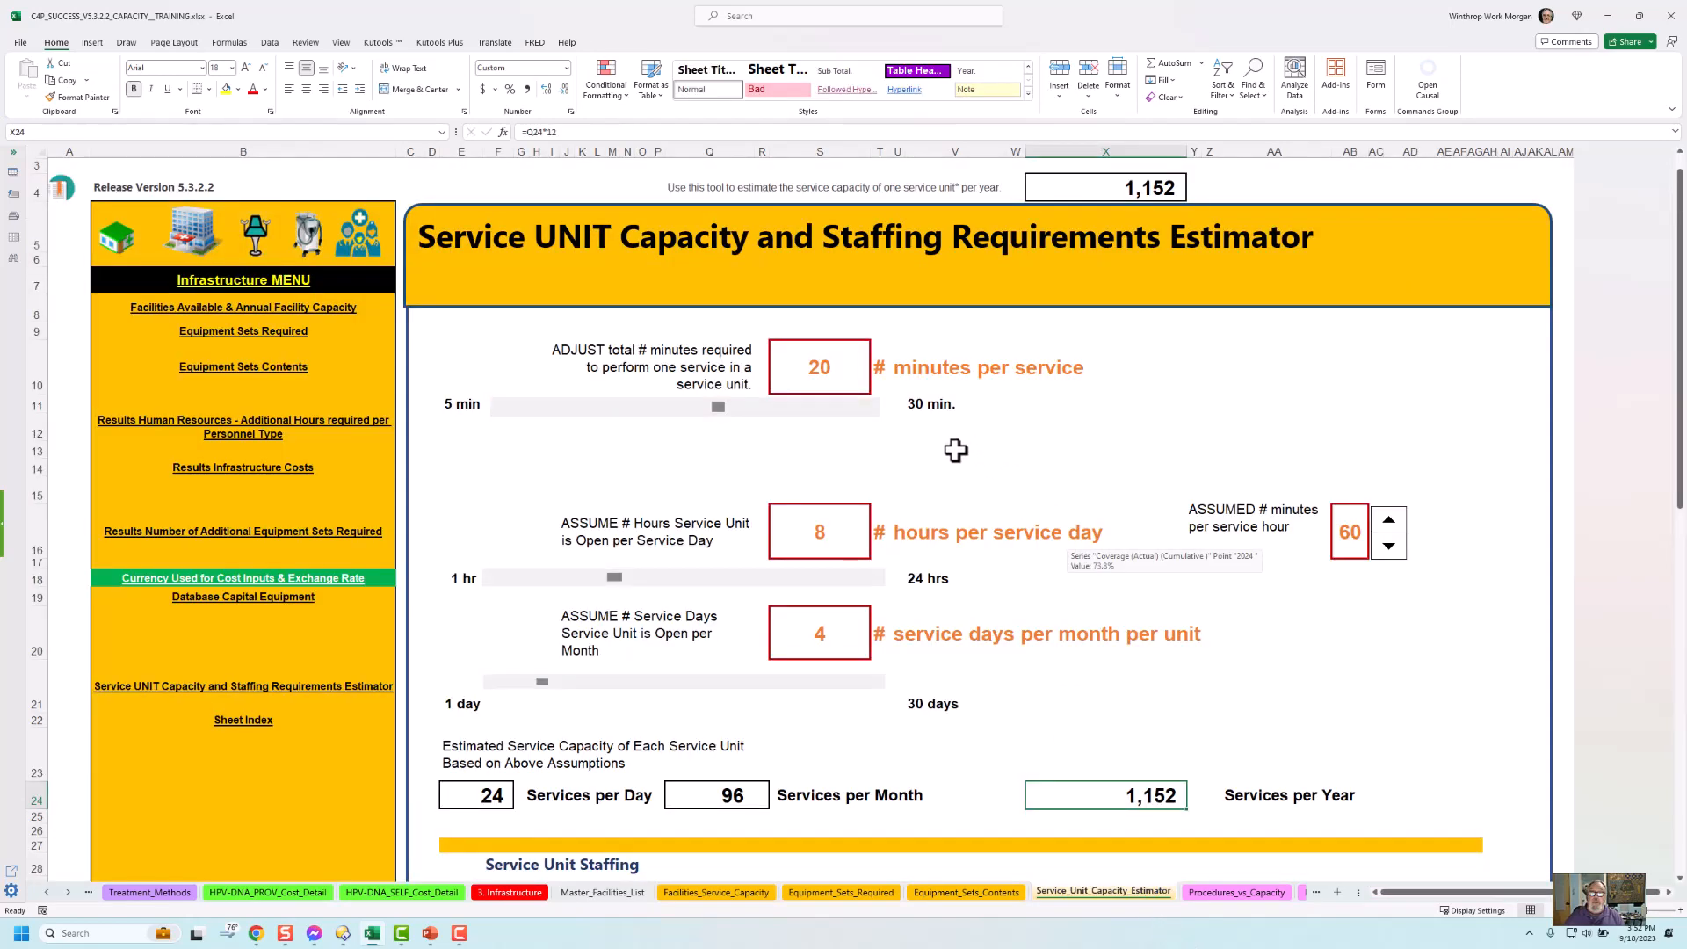
left_click(842, 523)
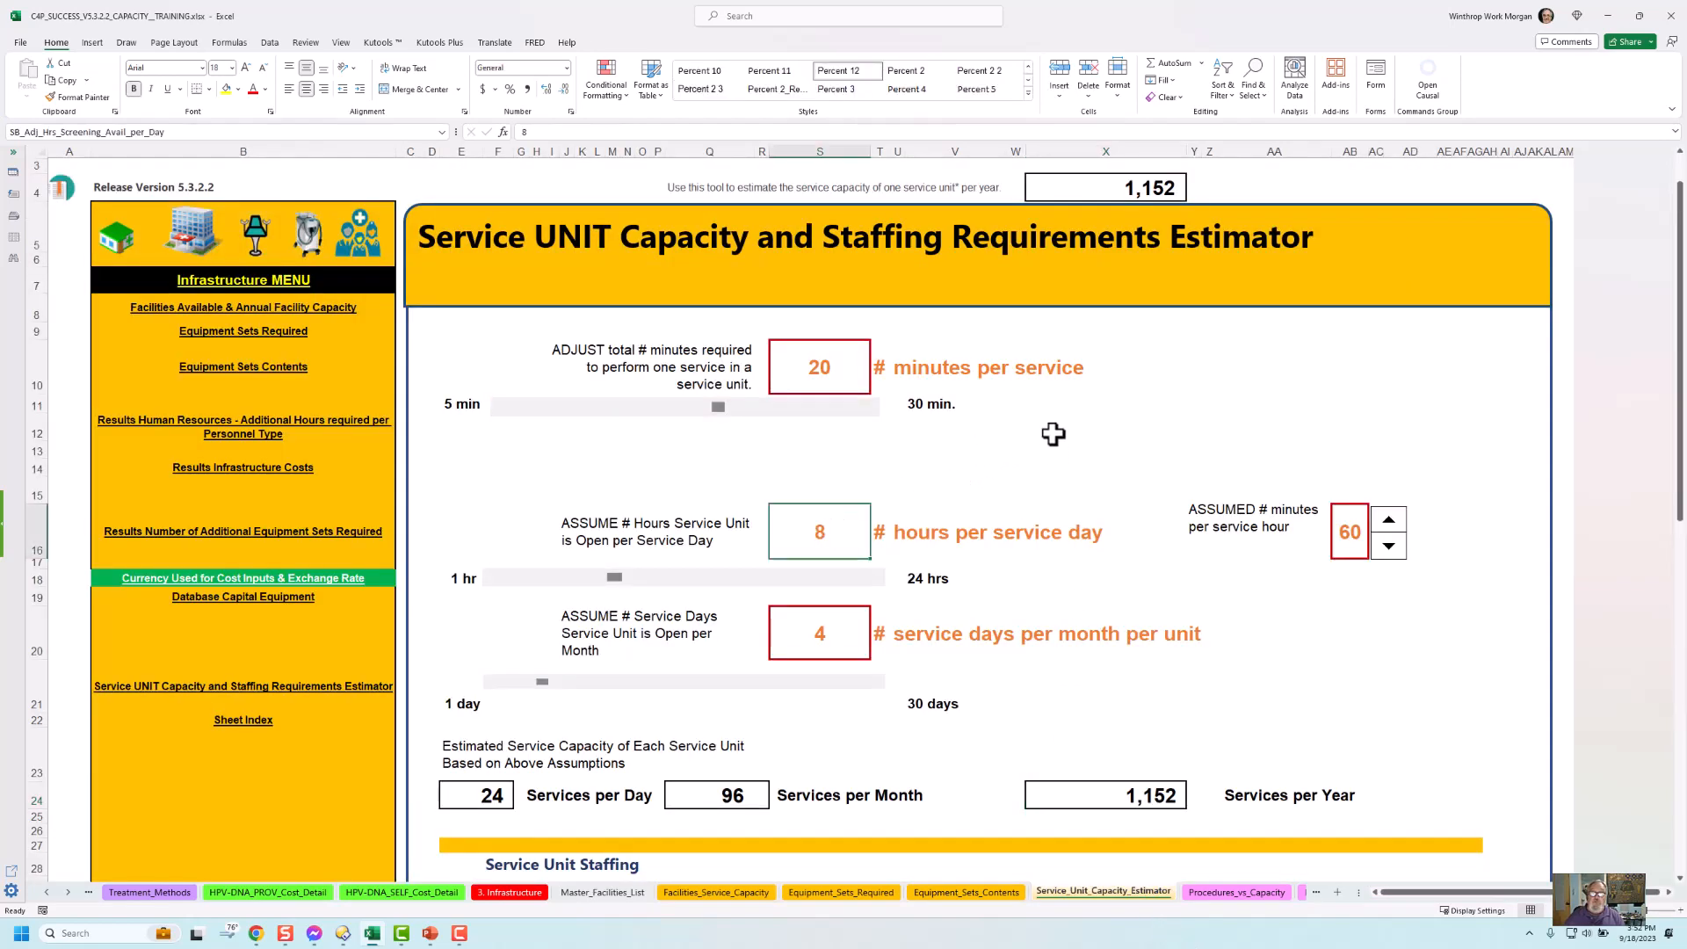
type("4")
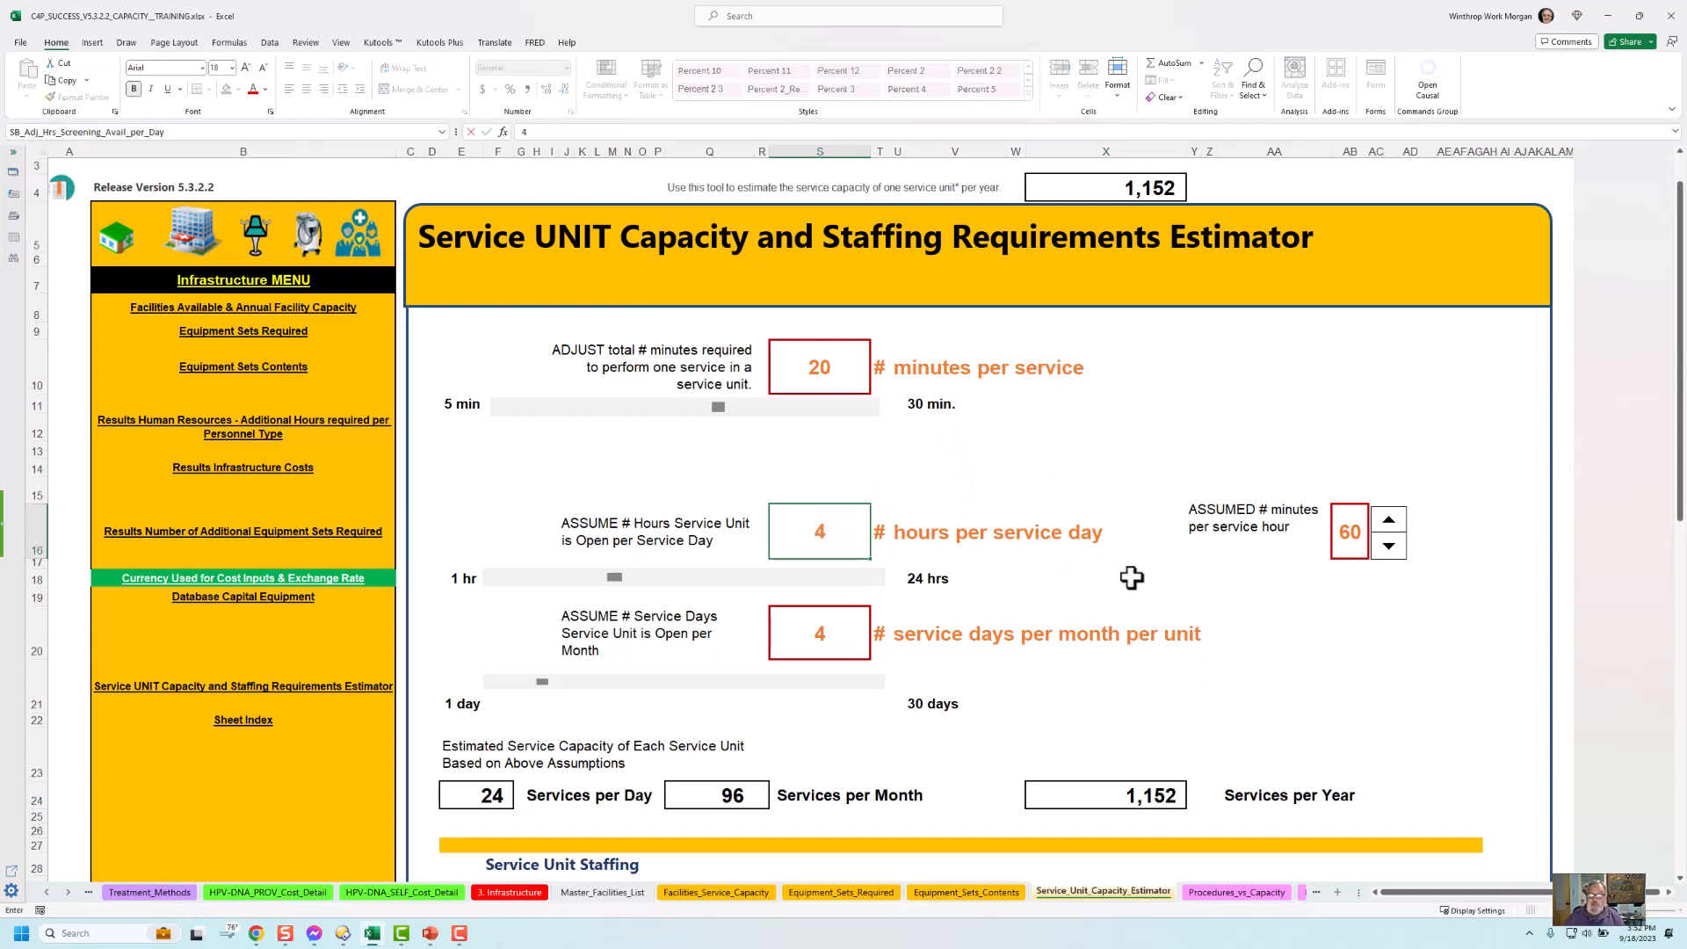
left_click(1146, 577)
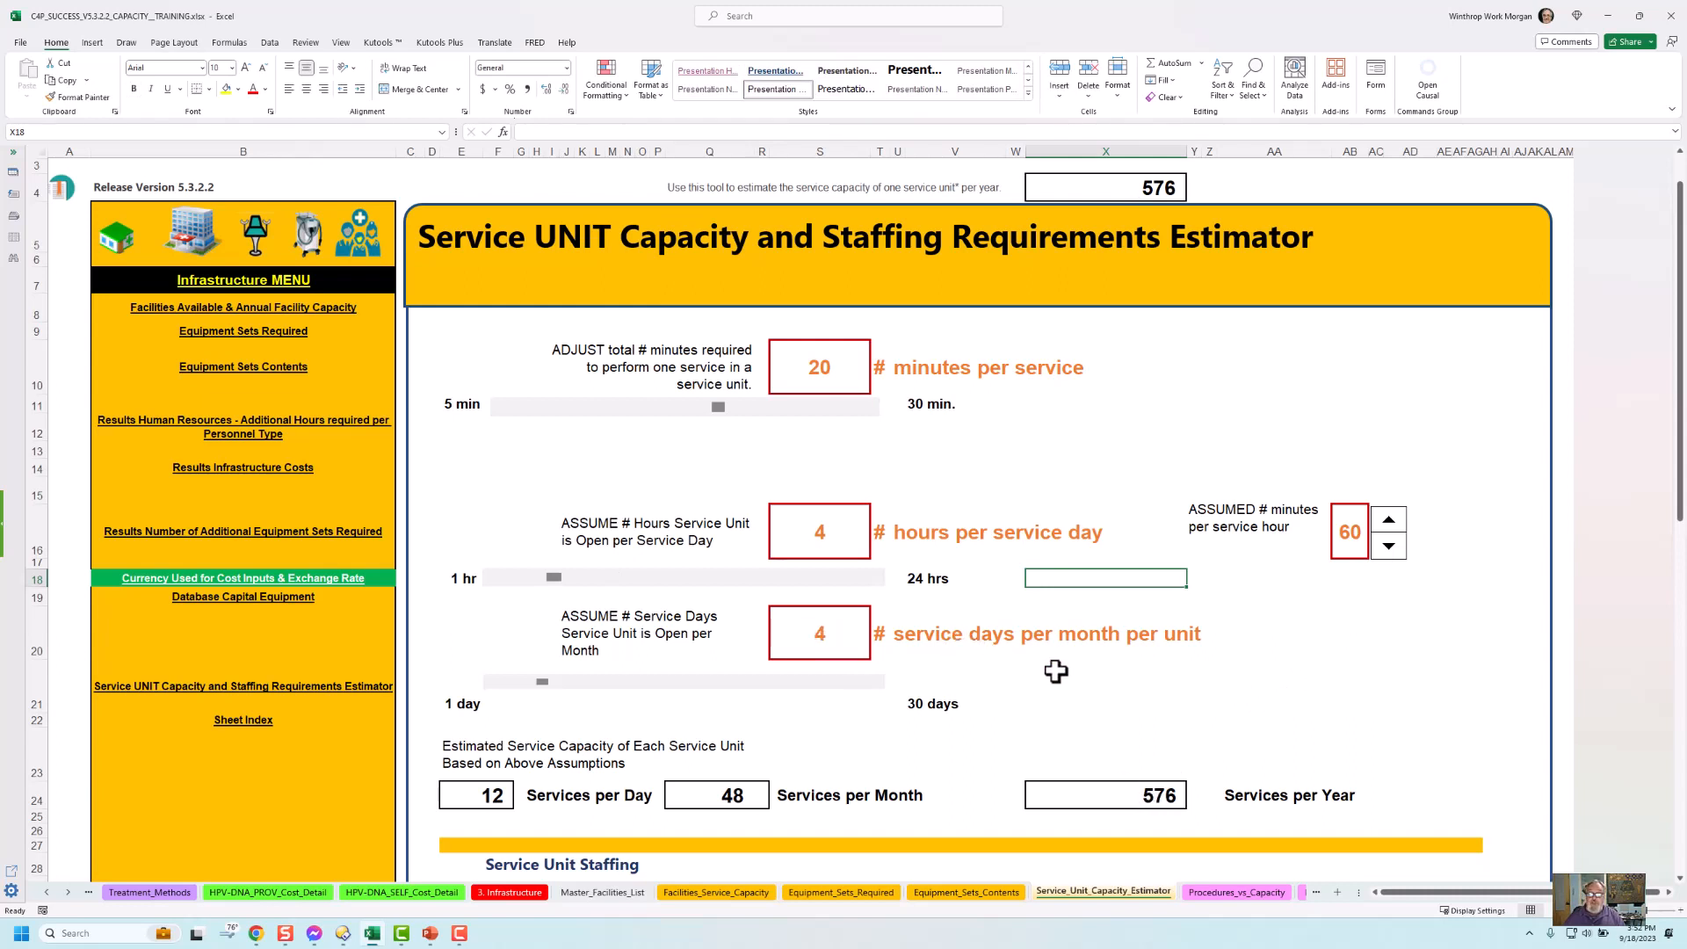
left_click(1162, 796)
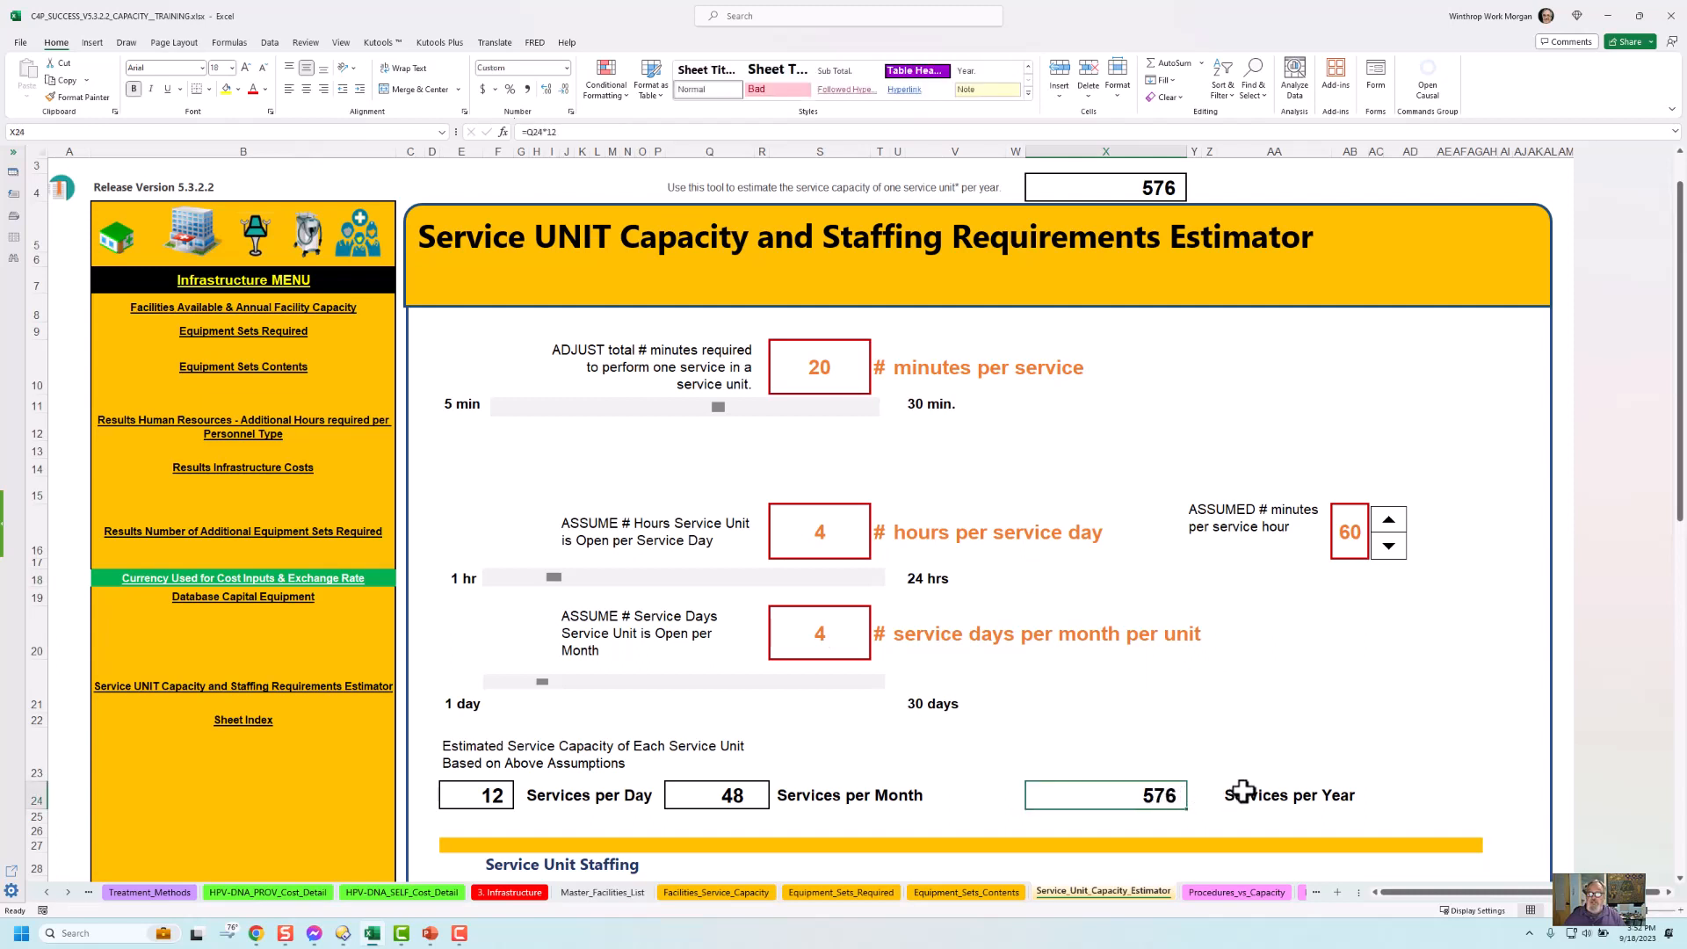
Set the Health Post annual facility capacity to 576 in the provider-collected HPV-DNA screening table on the Facilities_Service_Capacity sheet.
left_click(734, 893)
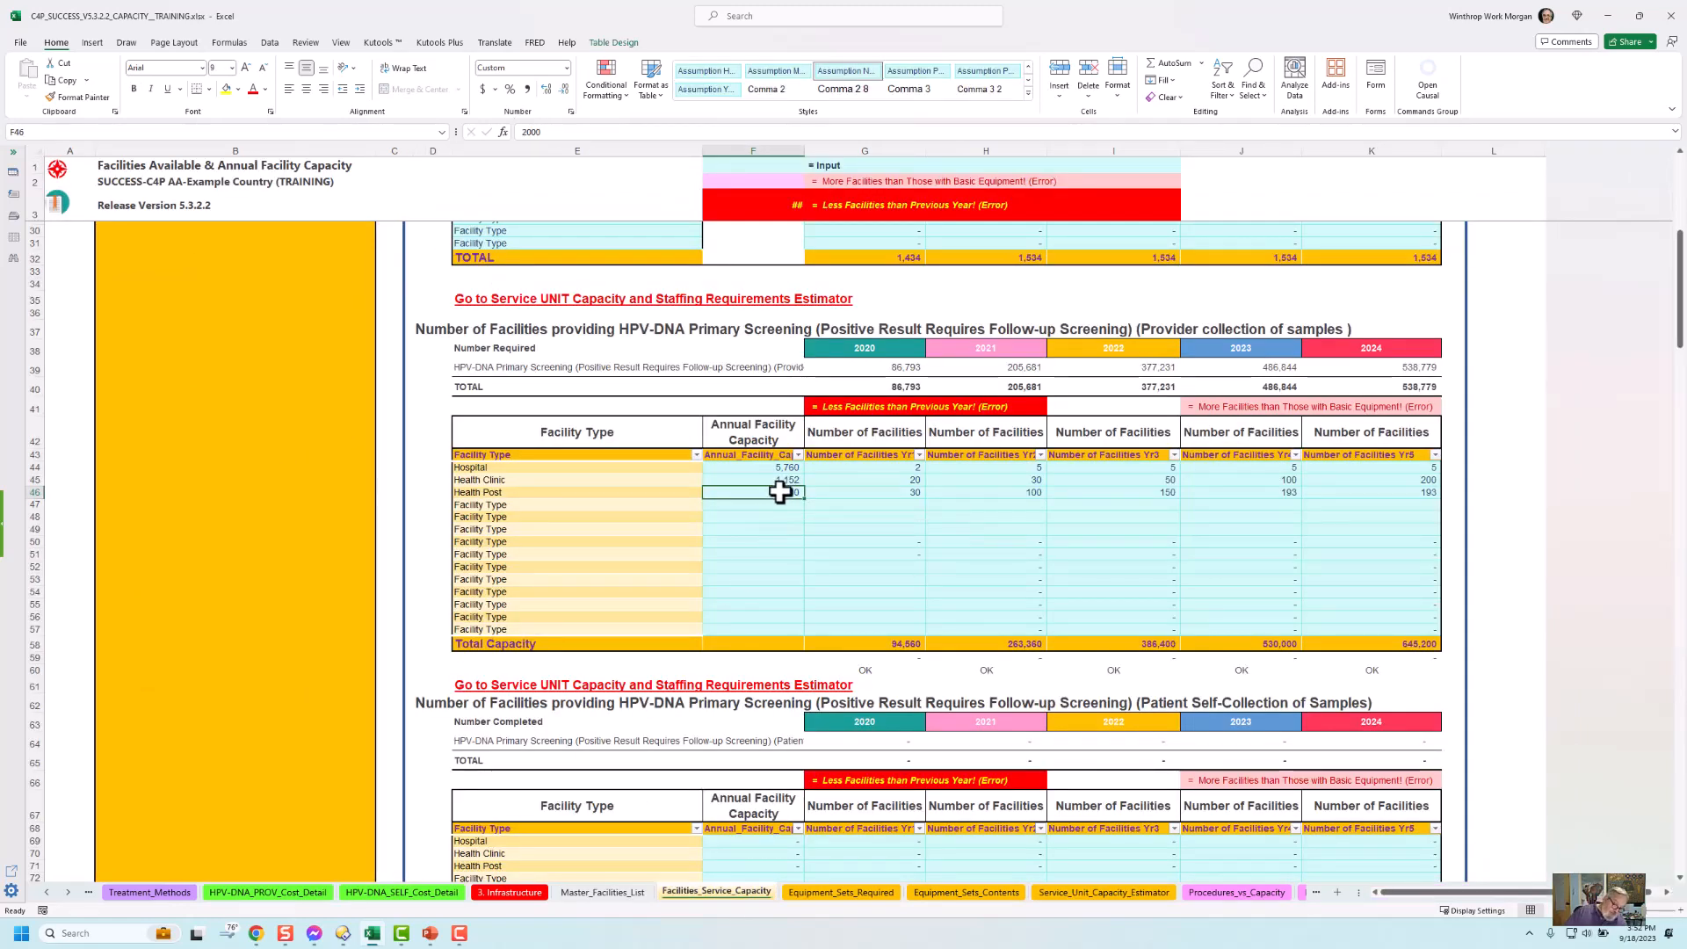
type("576")
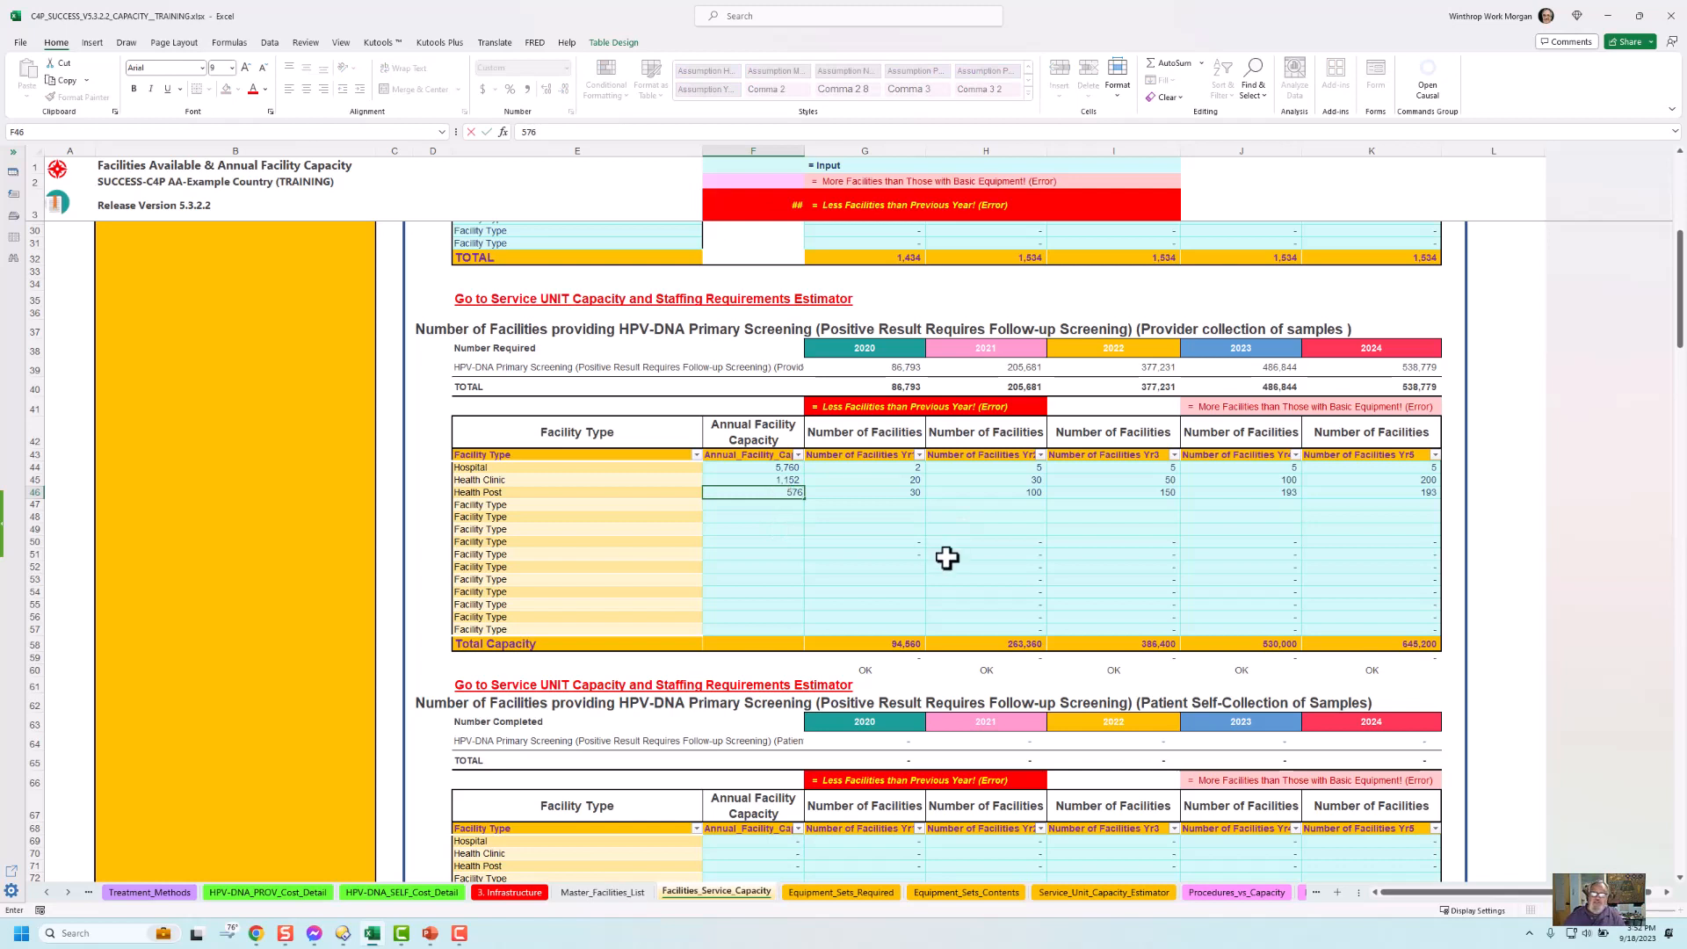
left_click(946, 555)
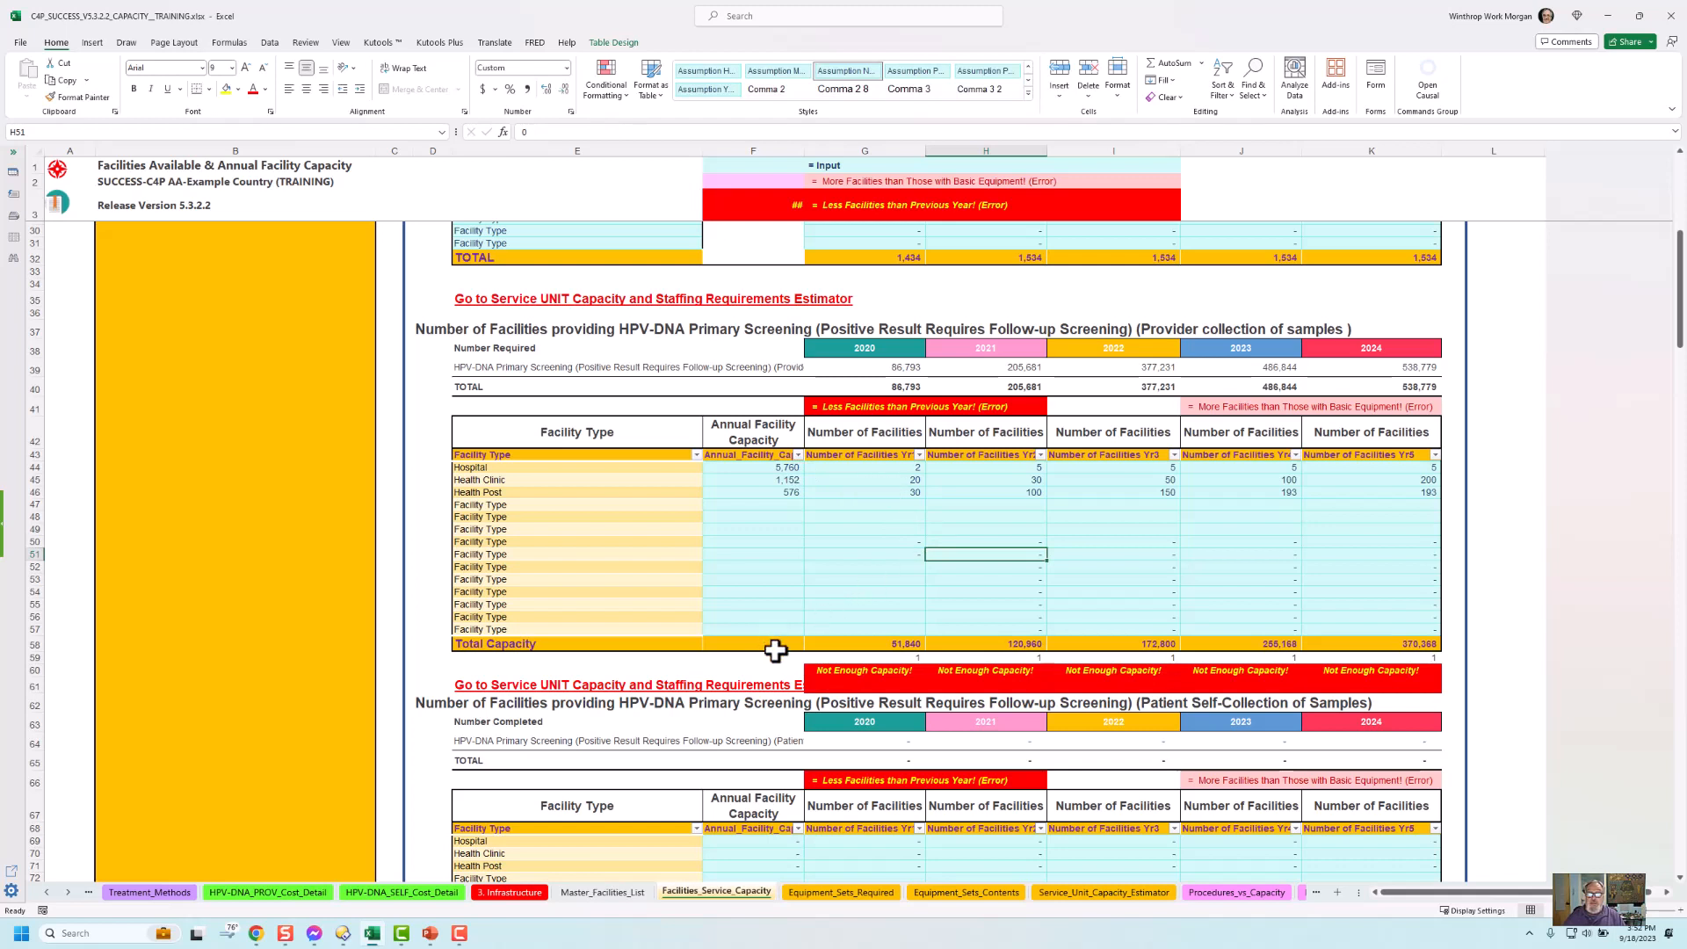
Compare the 2020 total capacity with the number of provider-collected screenings required, and review the included population on the Target_Population sheet.
left_click(886, 646)
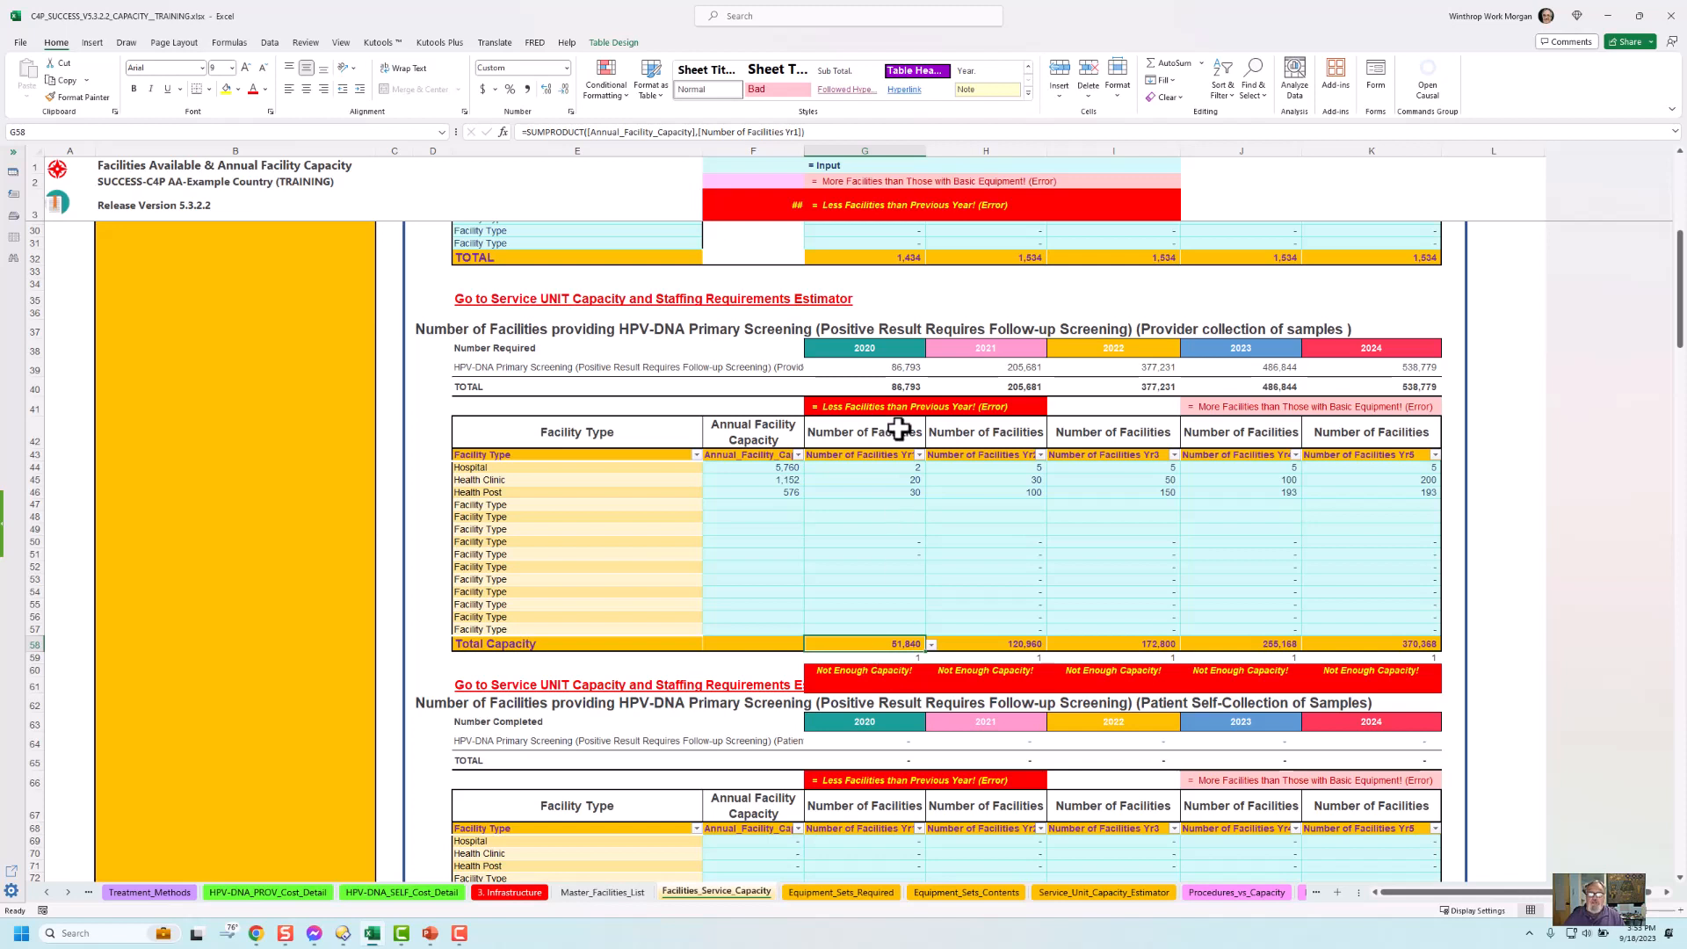
left_click(887, 367)
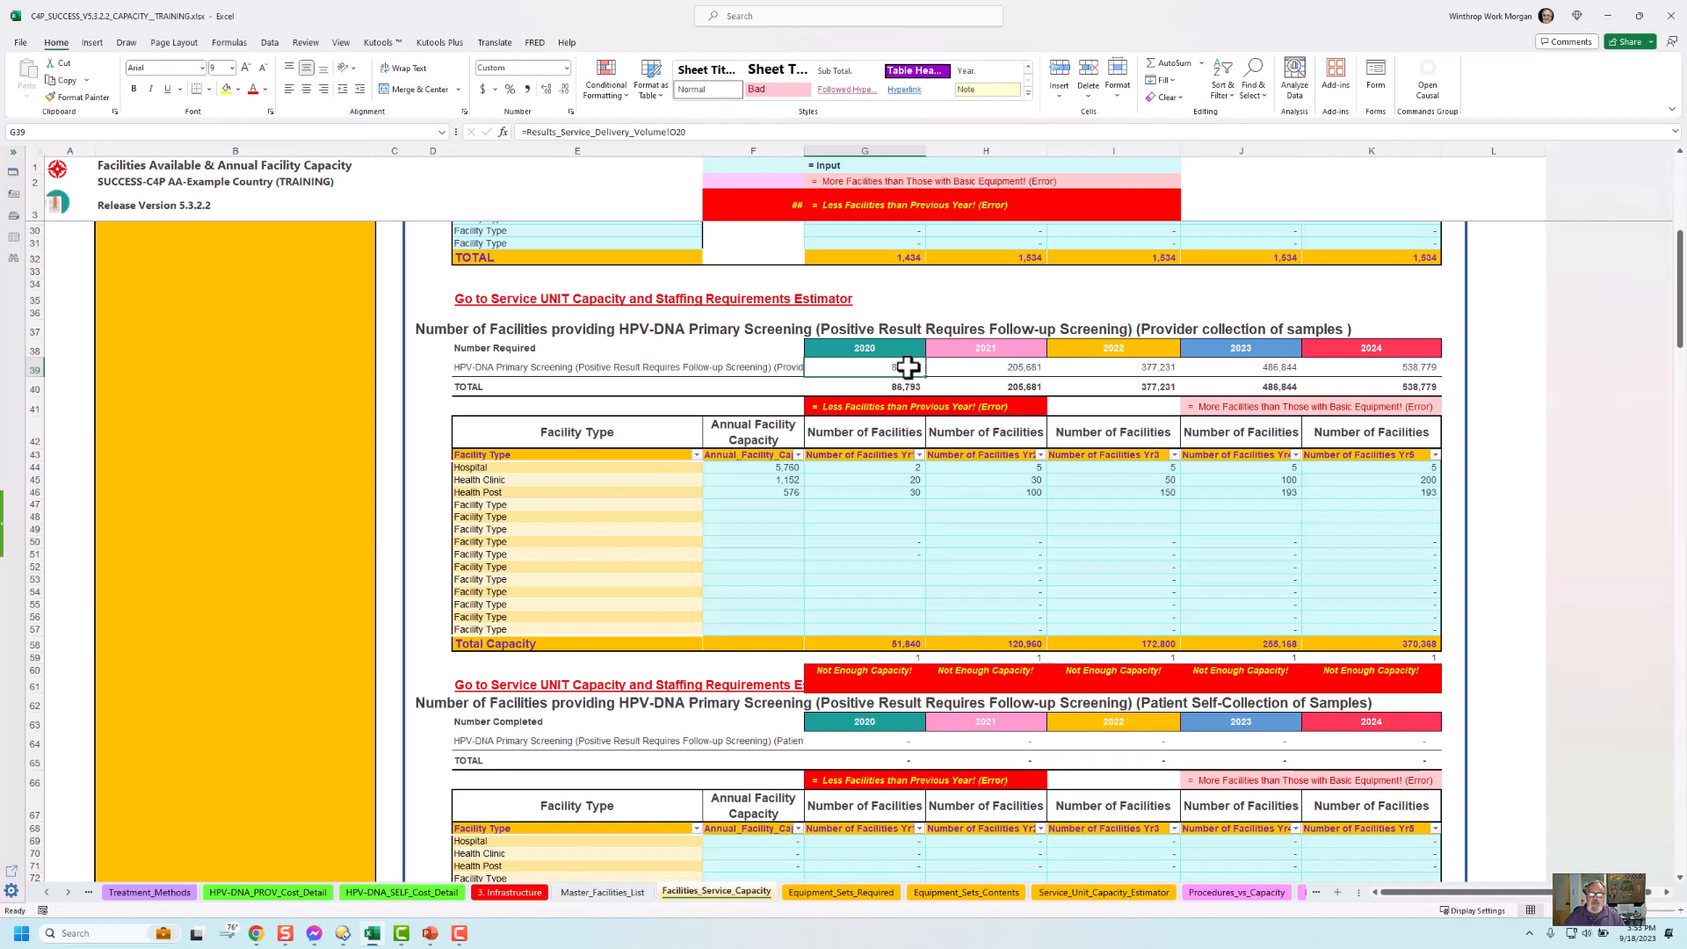
left_click(48, 892)
left_click(48, 892)
left_click(47, 891)
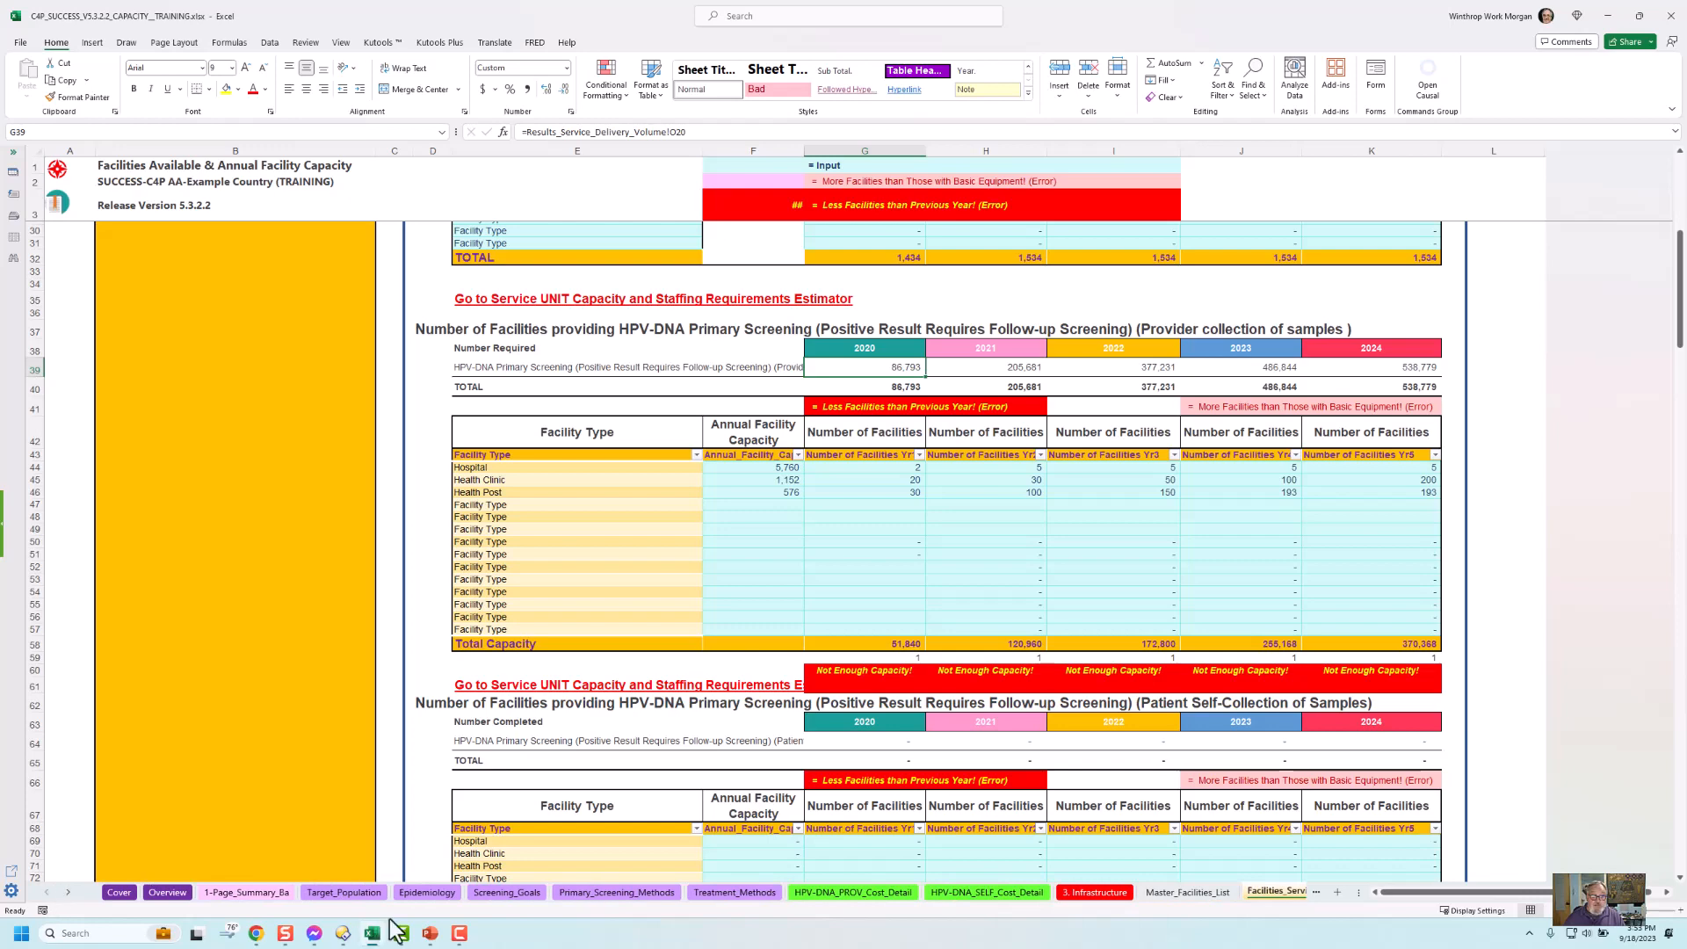
left_click(345, 892)
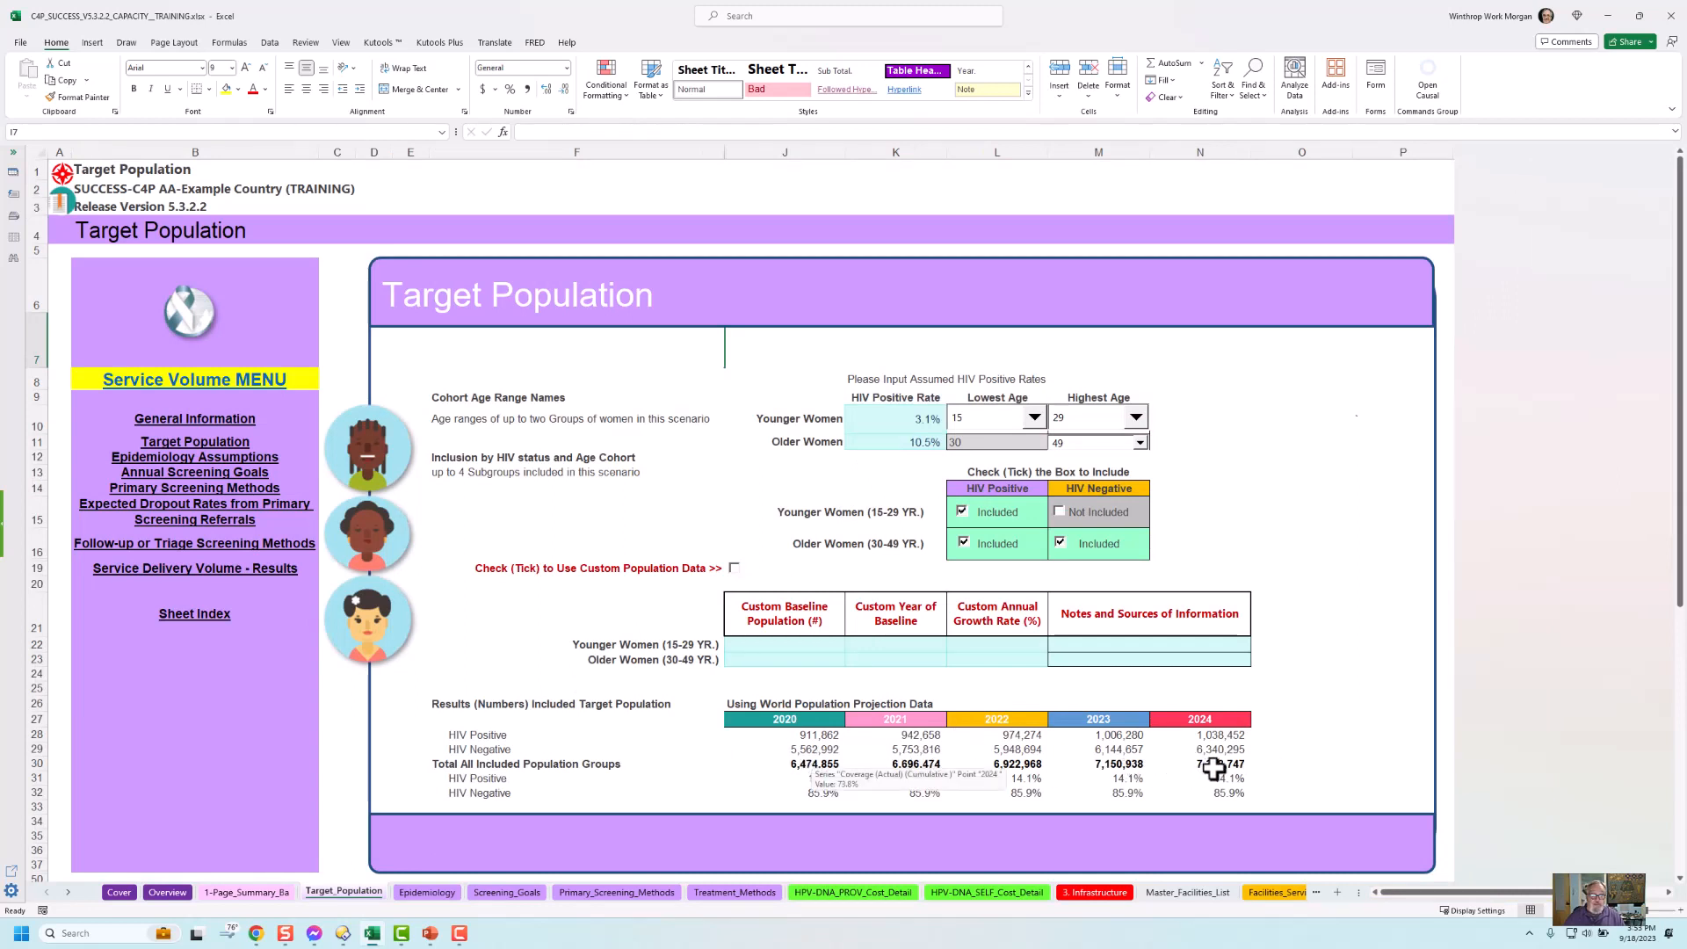
Review the condition proportions on the Epidemiology sheet and the yearly screening proportions on the Screening_Goals sheet.
left_click(427, 892)
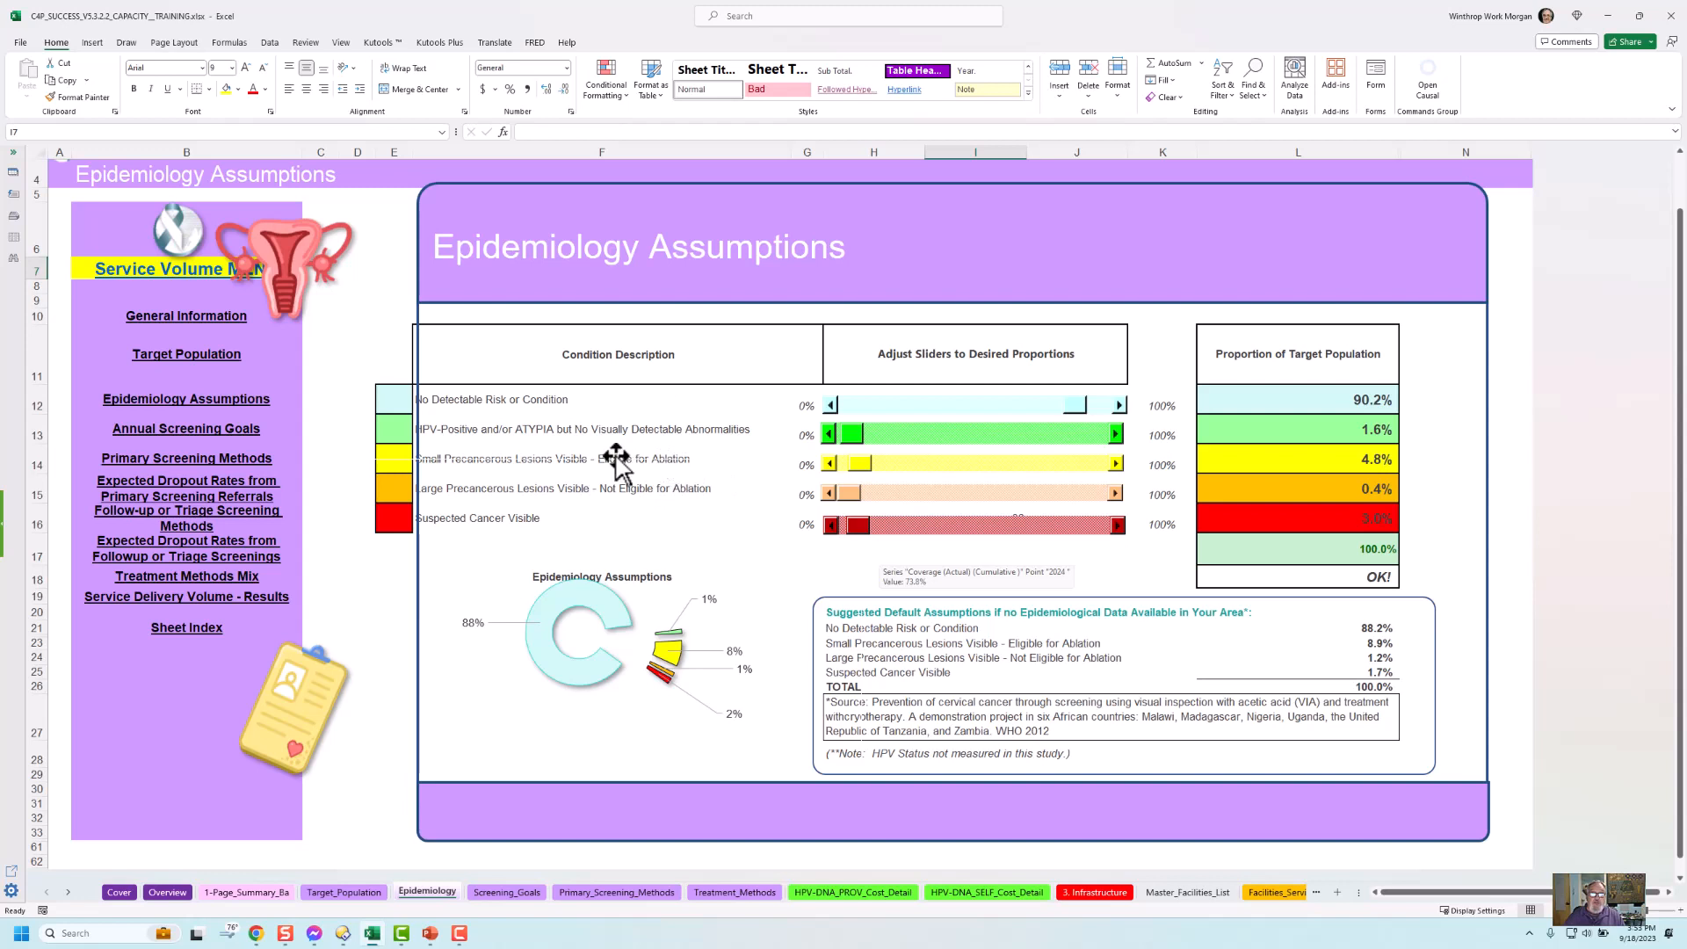
left_click(1375, 460)
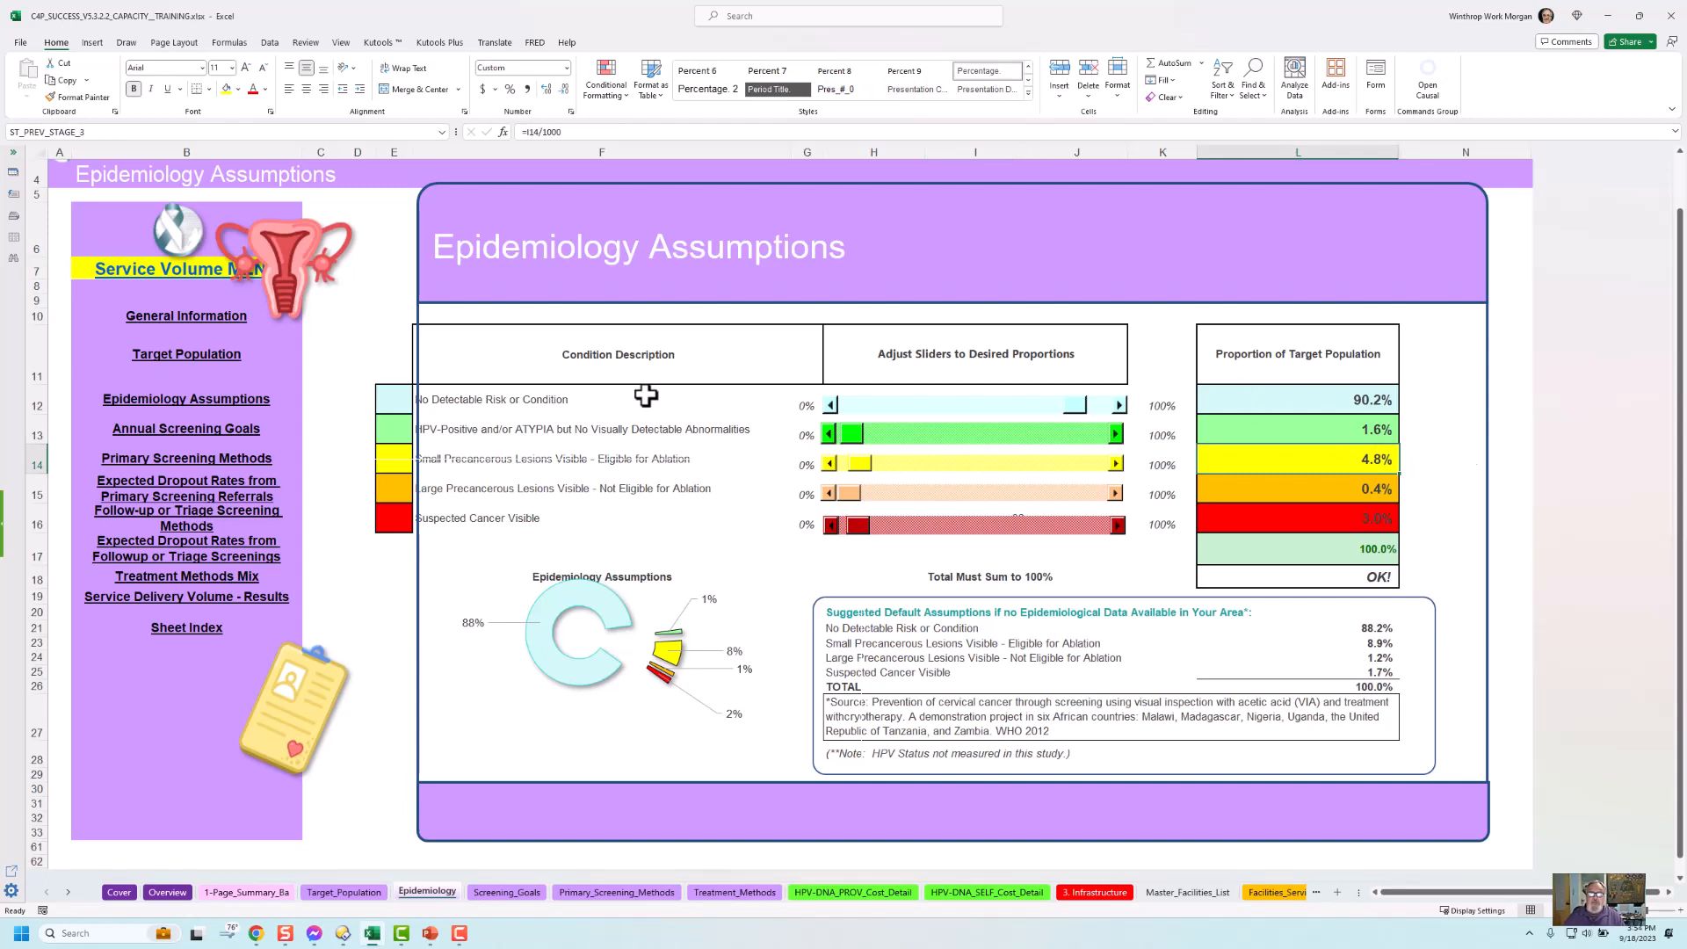
left_click(607, 400)
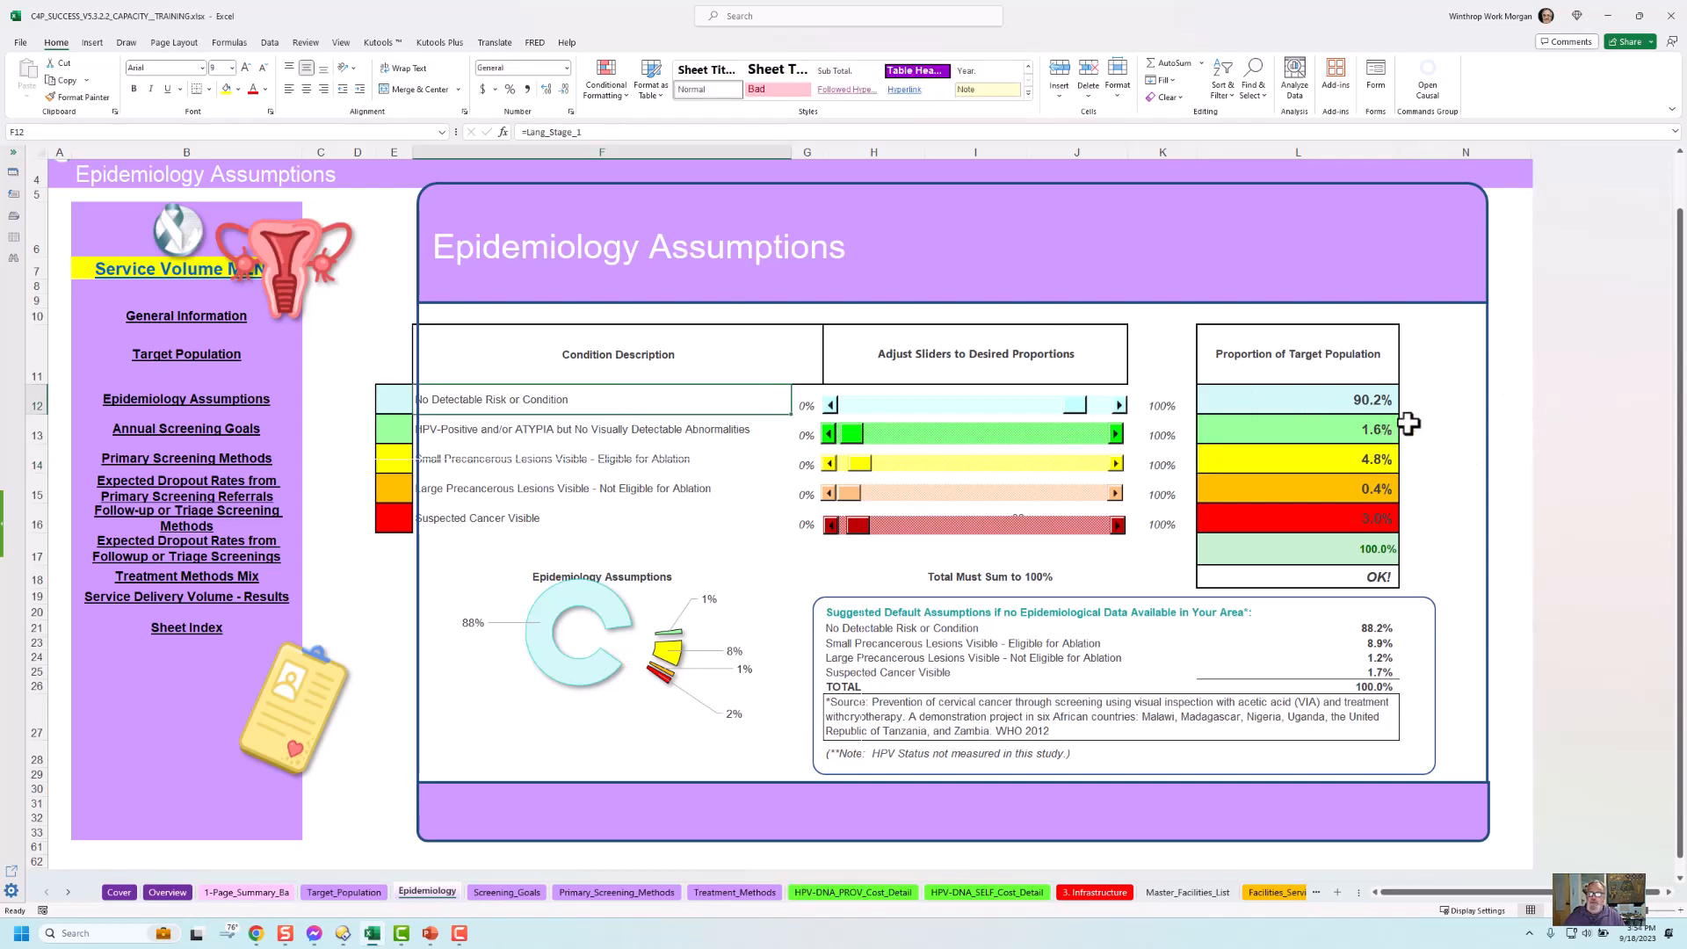
scroll(1444, 490, "down", 2)
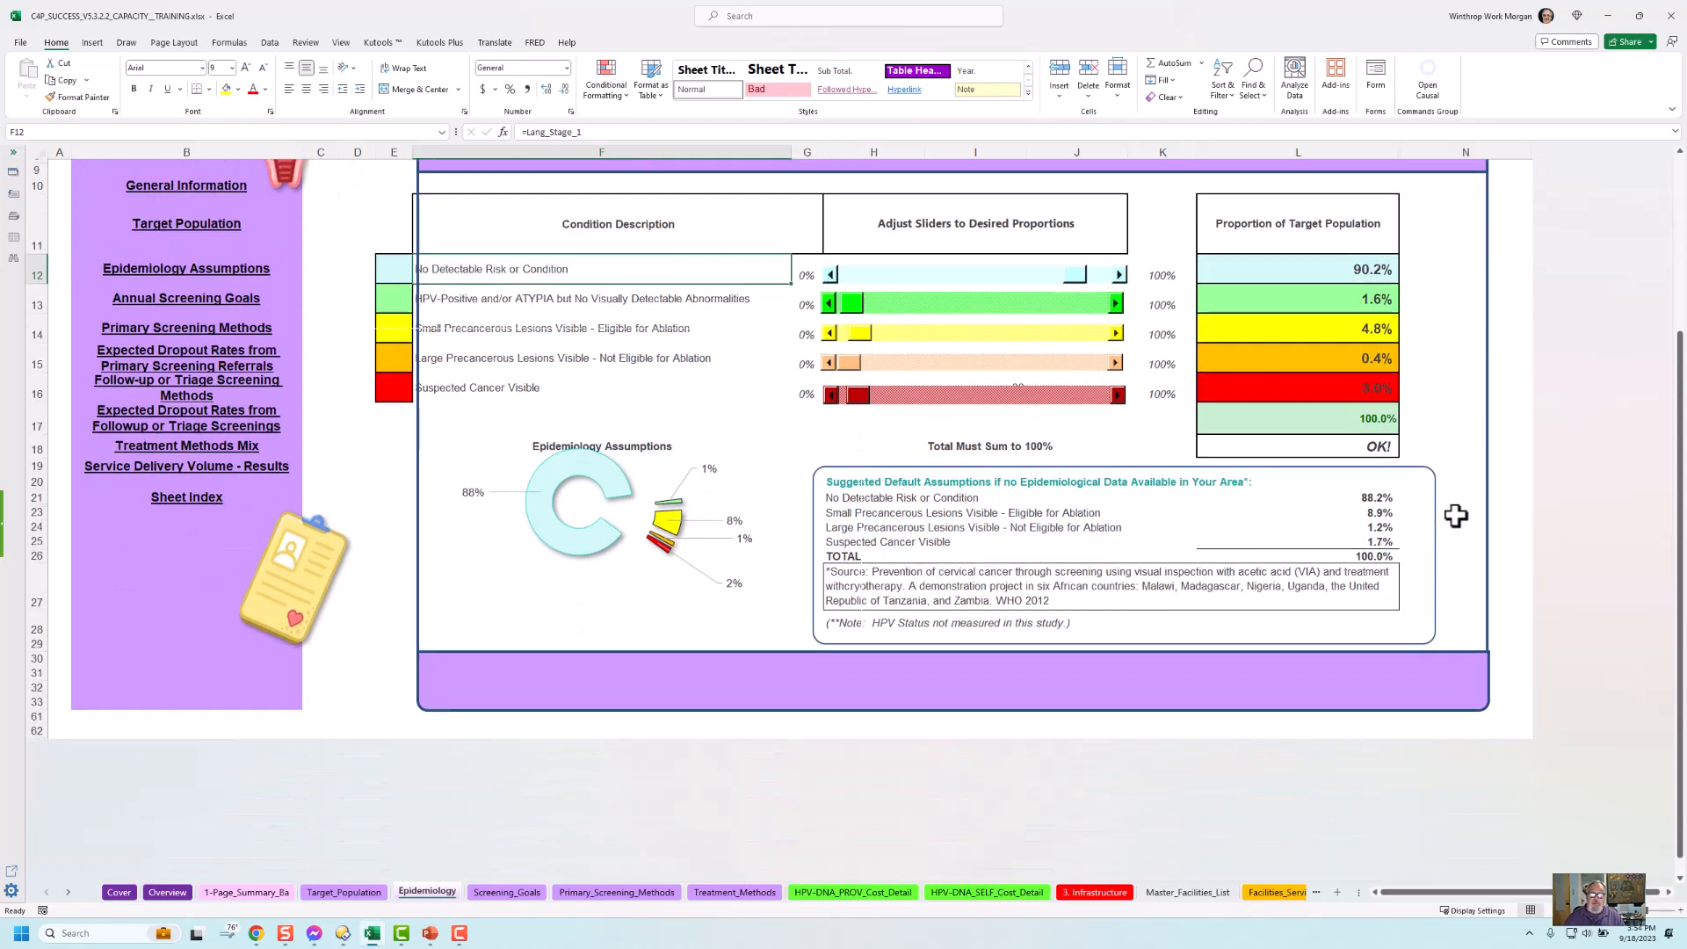
left_click(515, 893)
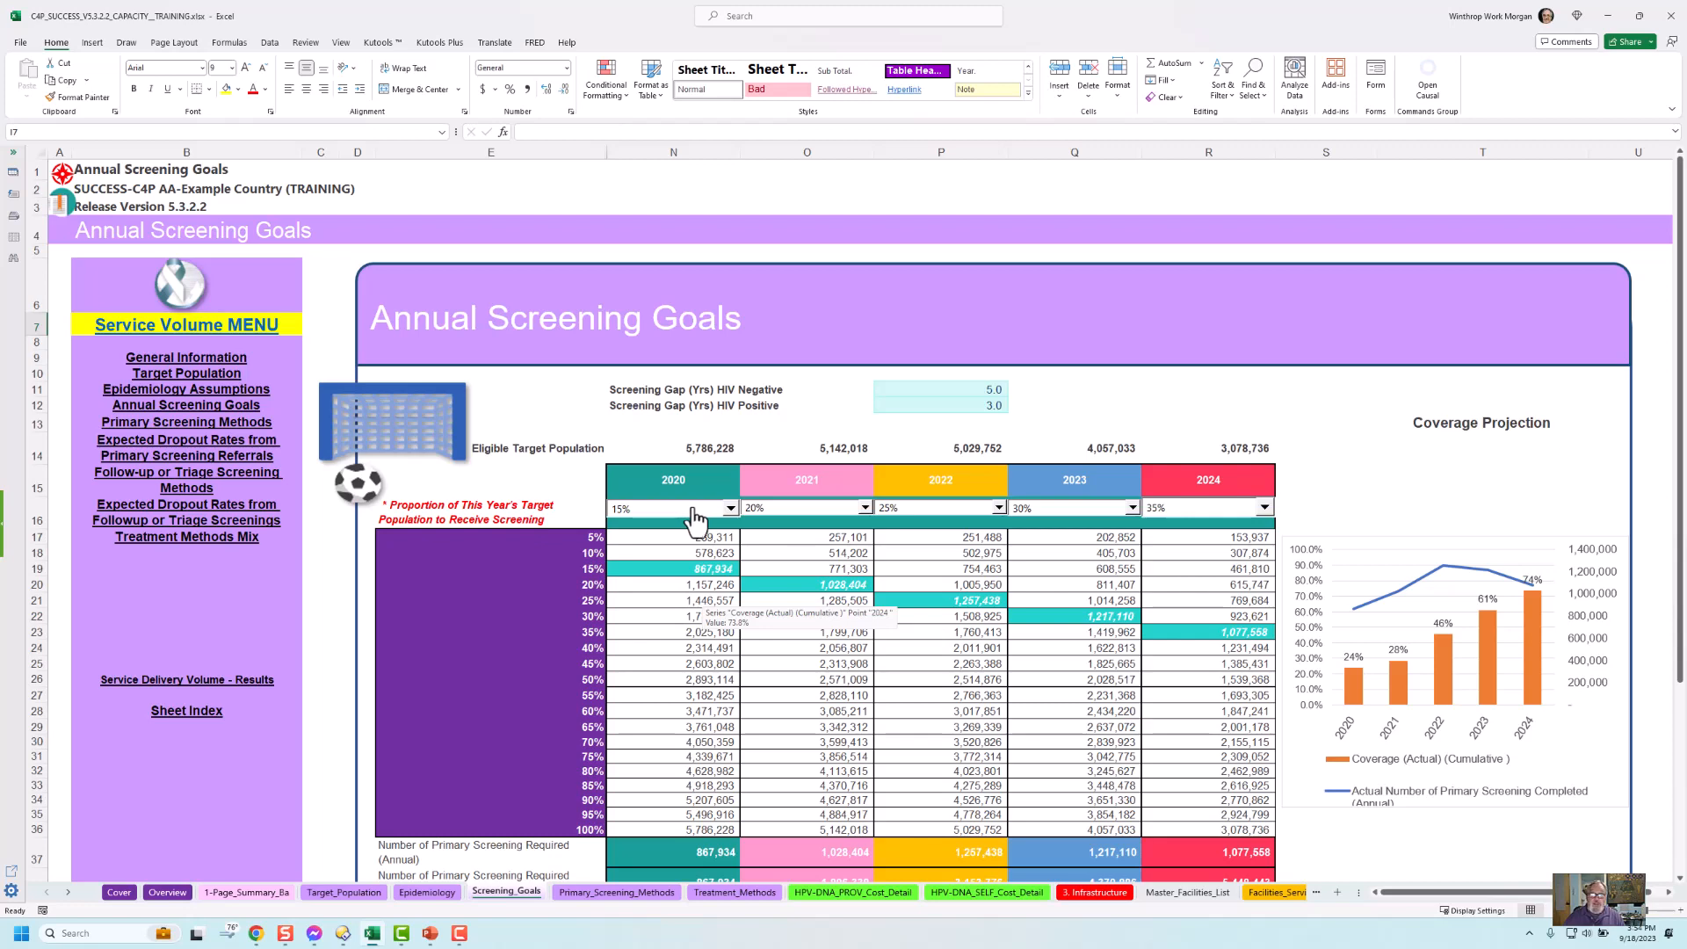
scroll(694, 597, "down", 3)
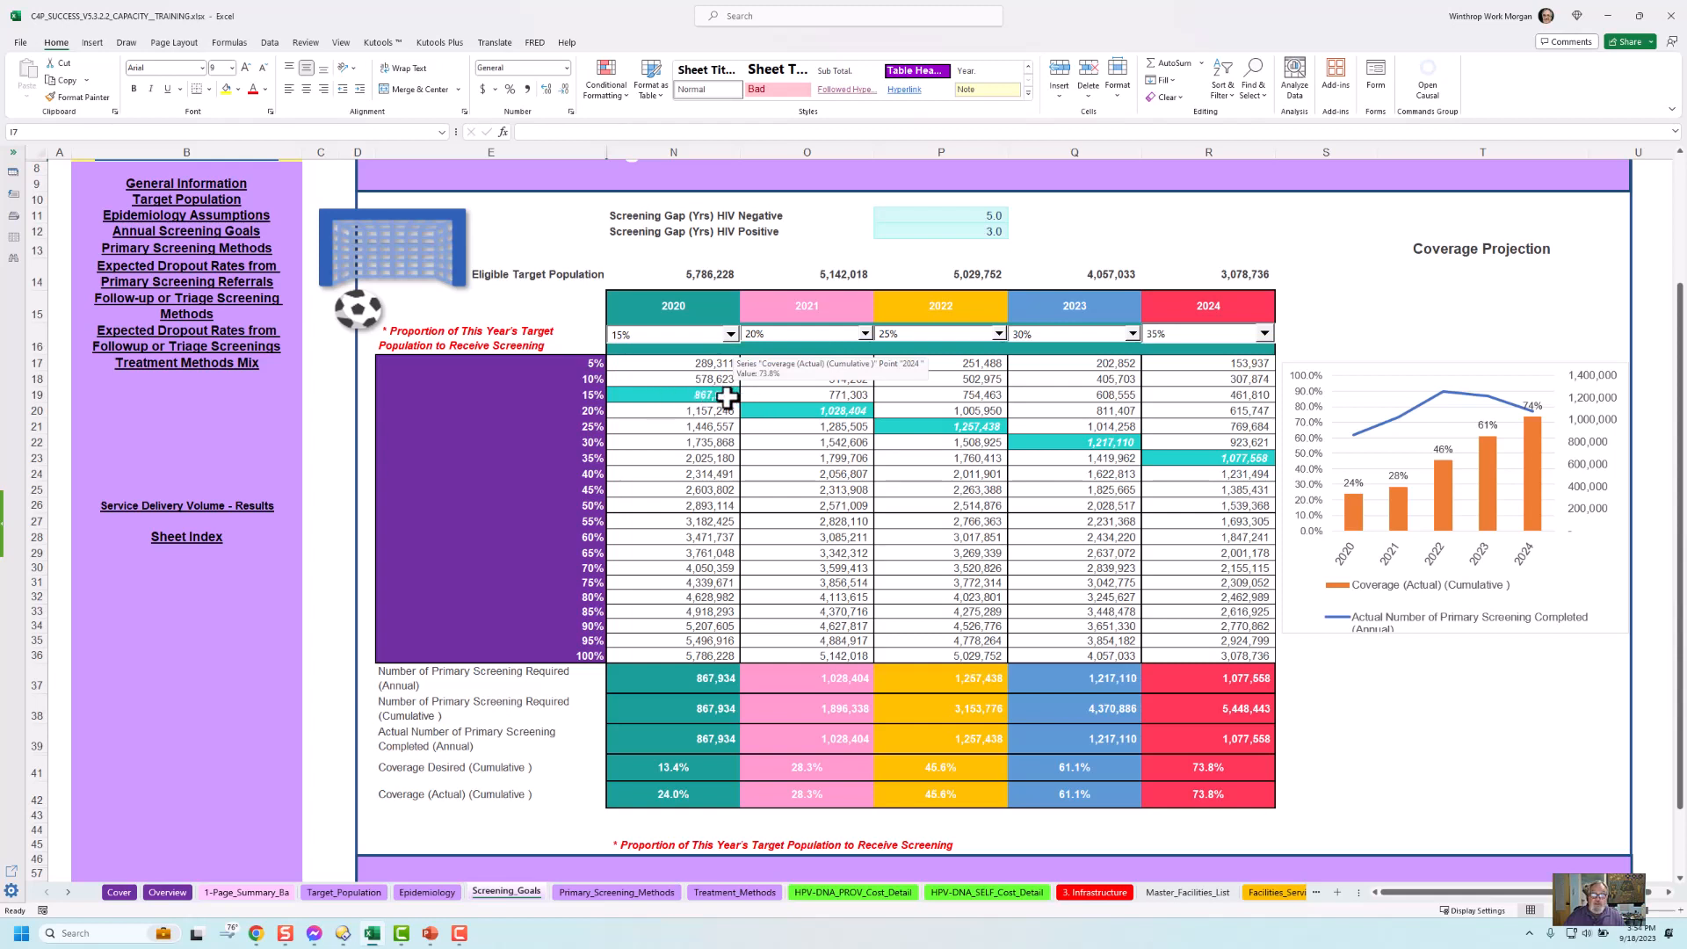
Examine the provider-collected HPV-DNA proportions, particularly for 2020, in the methods mix on the Primary_Screening_Methods sheet.
left_click(1279, 893)
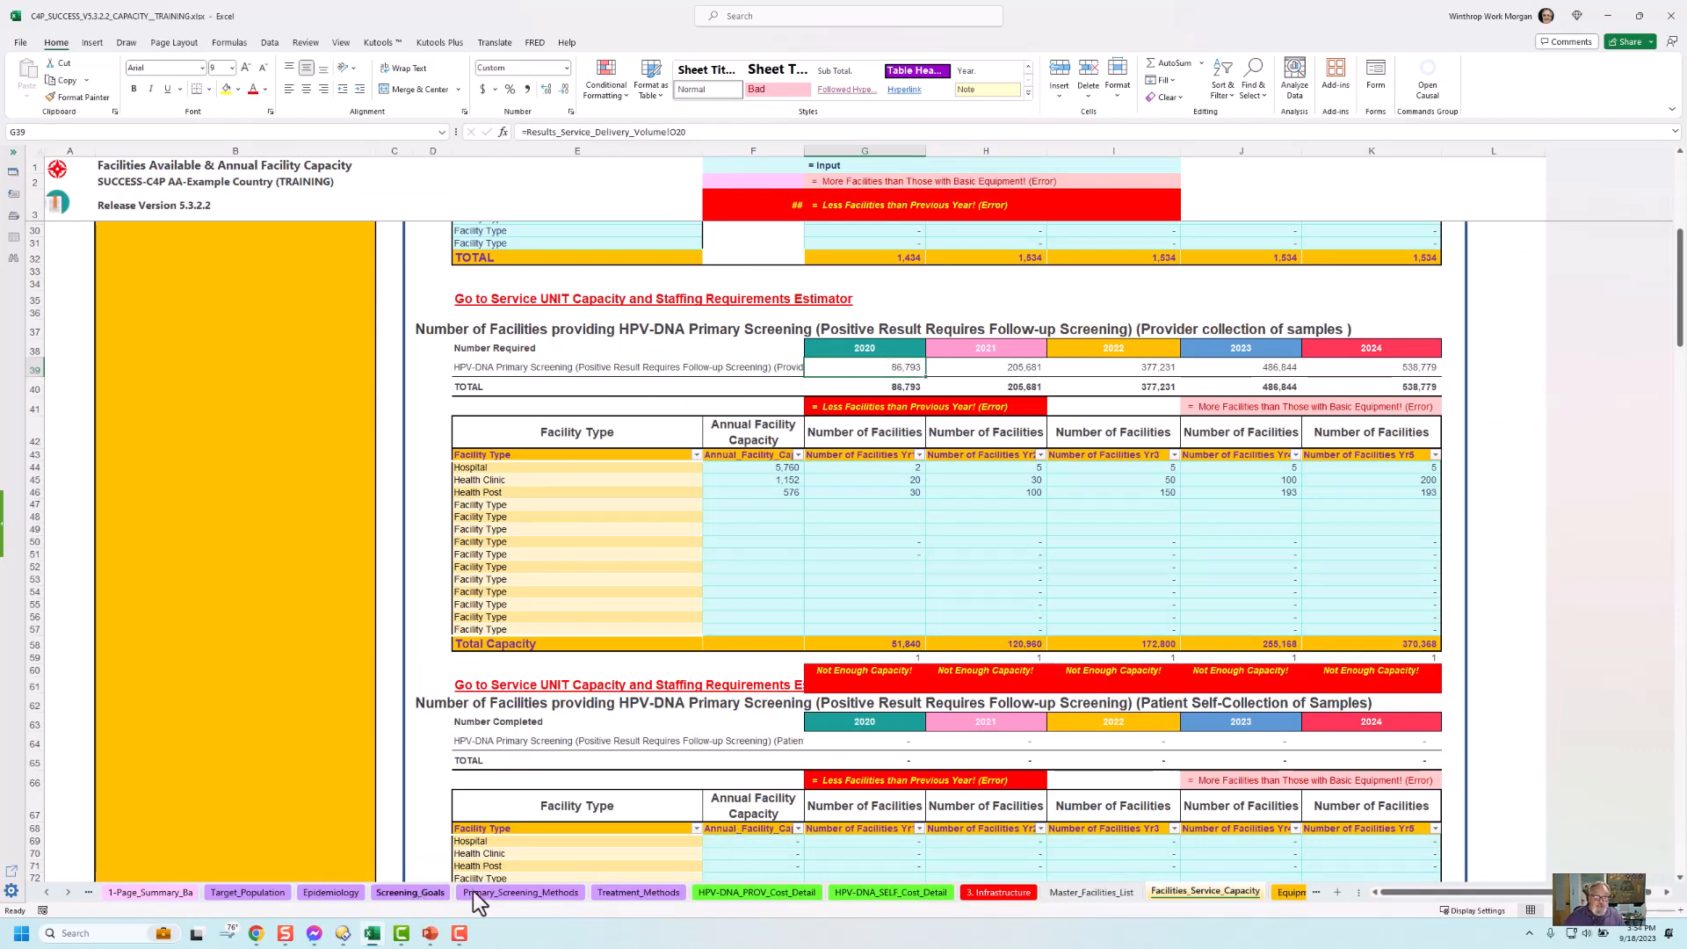
left_click(520, 891)
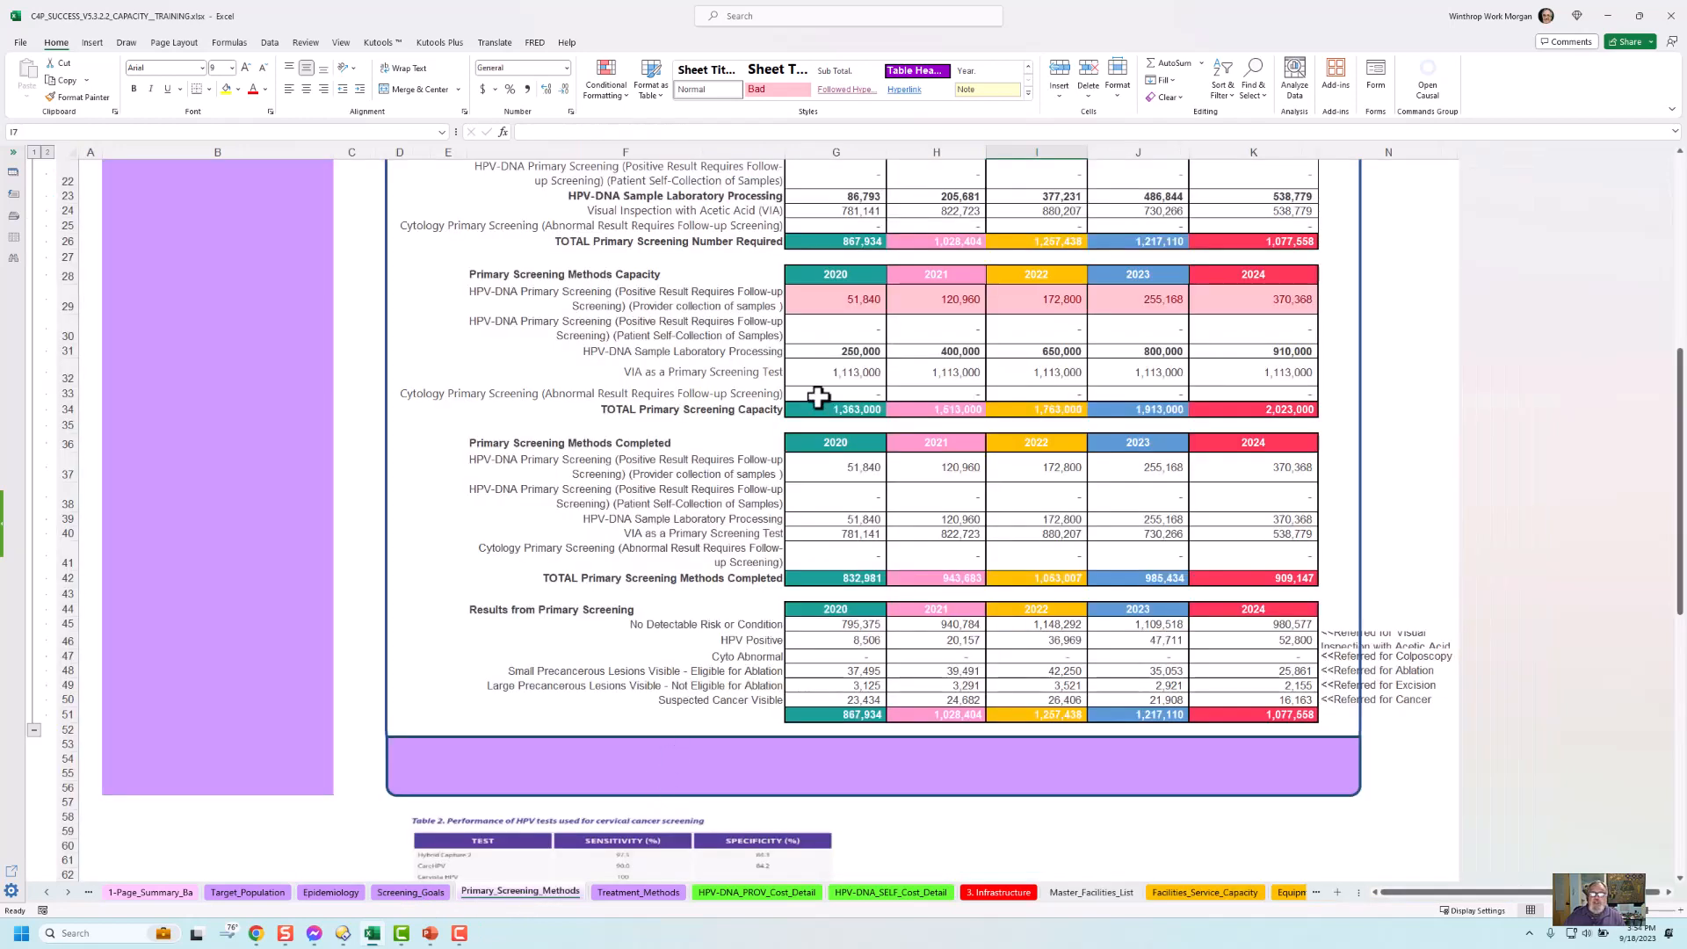
scroll(817, 397, "up", 7)
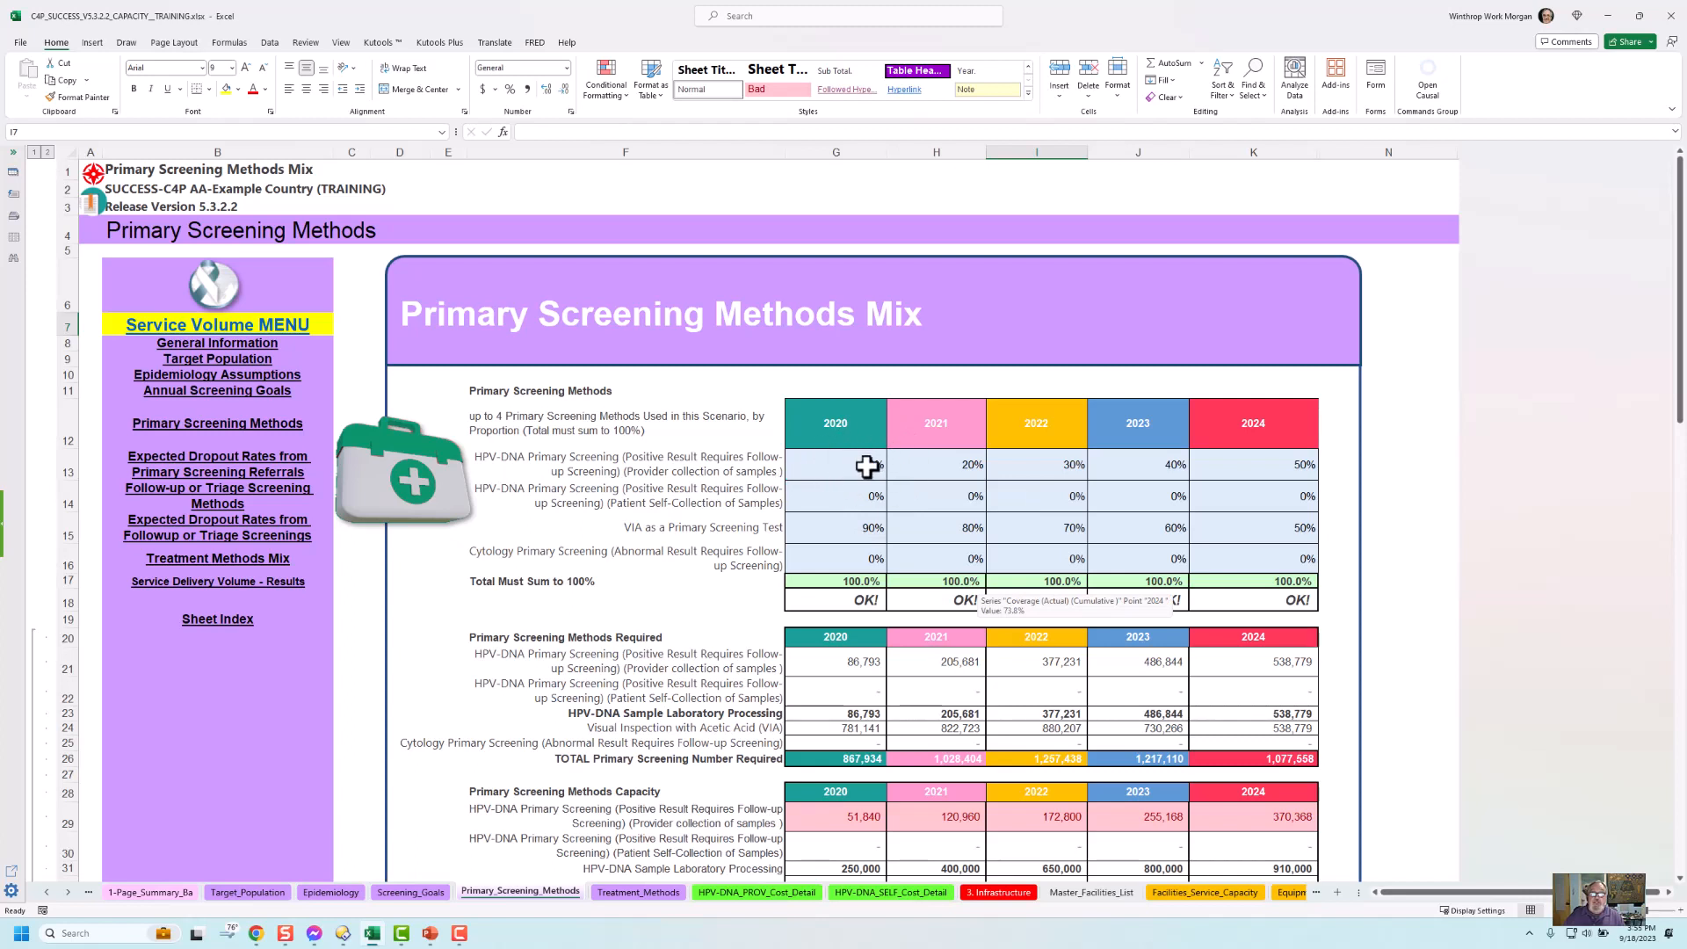
left_click(870, 466)
left_click(892, 476)
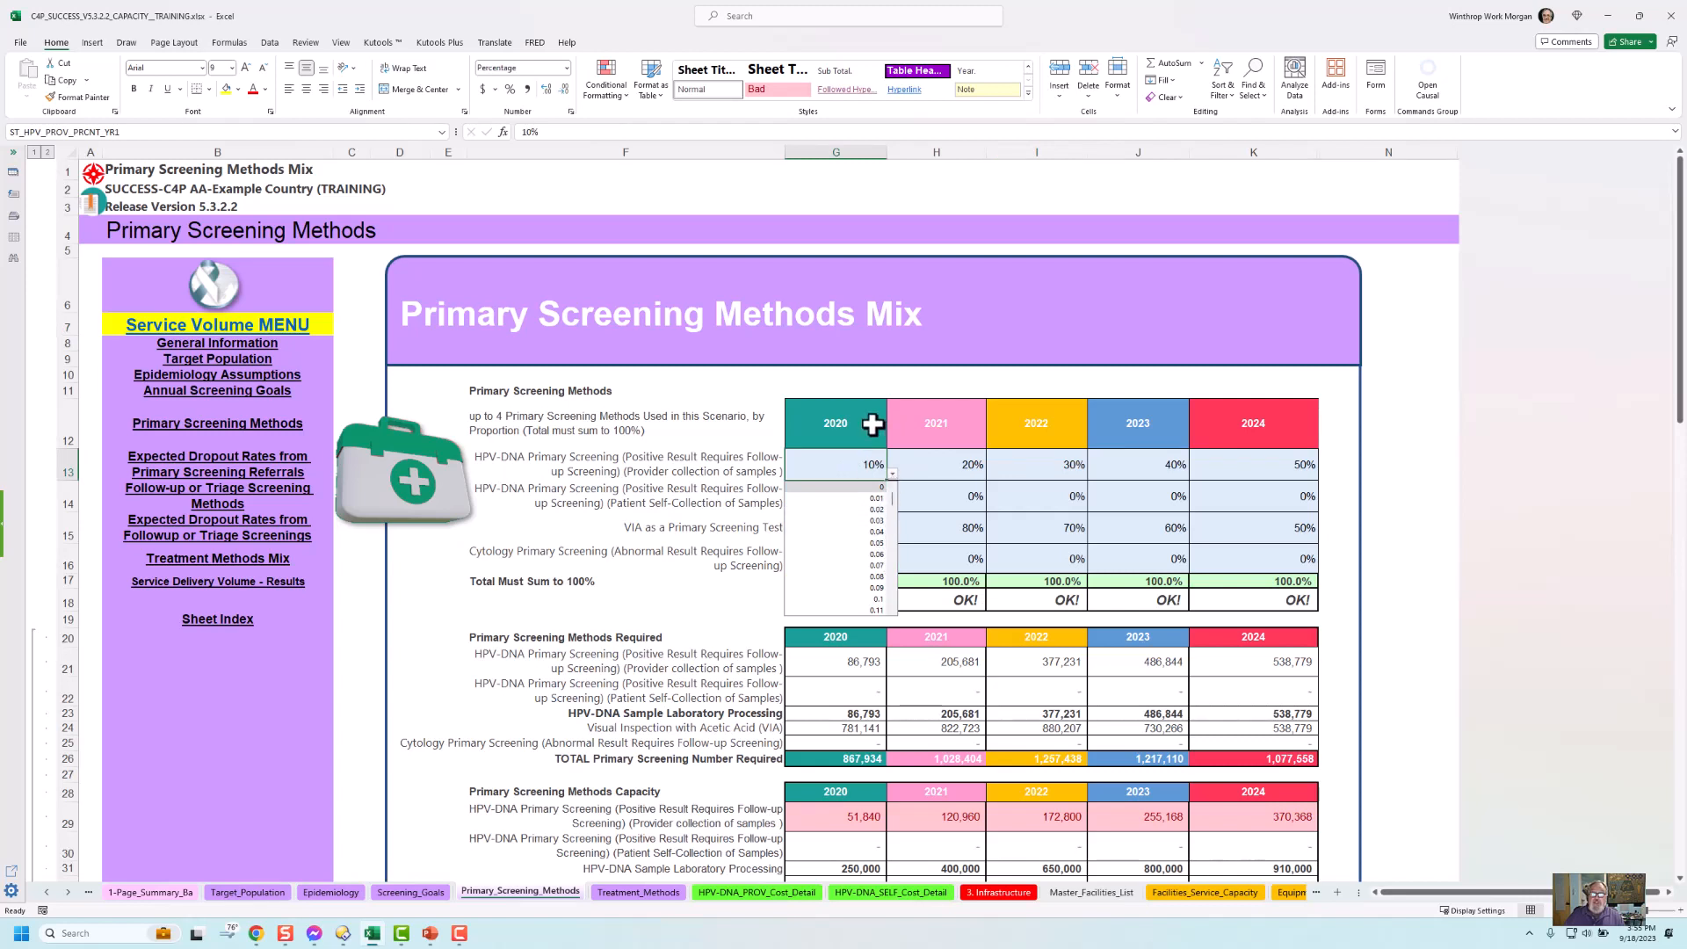
left_click(878, 387)
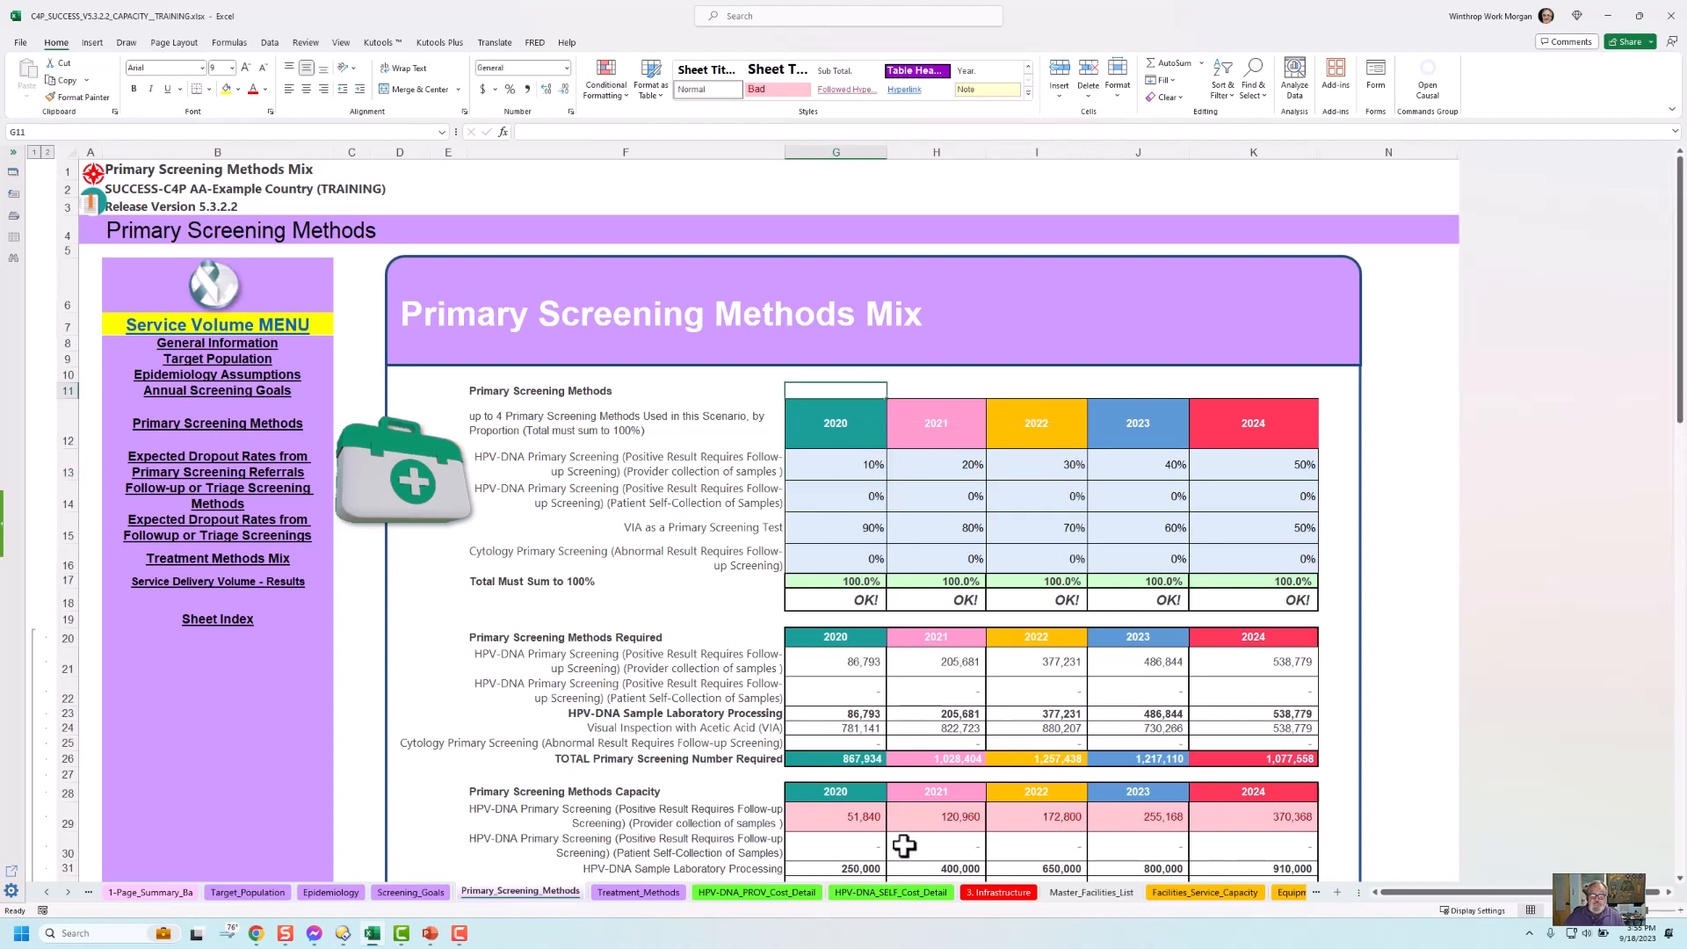
Review the capacities and capacity checks of the provider-collected and self-collection HPV-DNA tables on the Facilities_Service_Capacity sheet.
left_click(1205, 893)
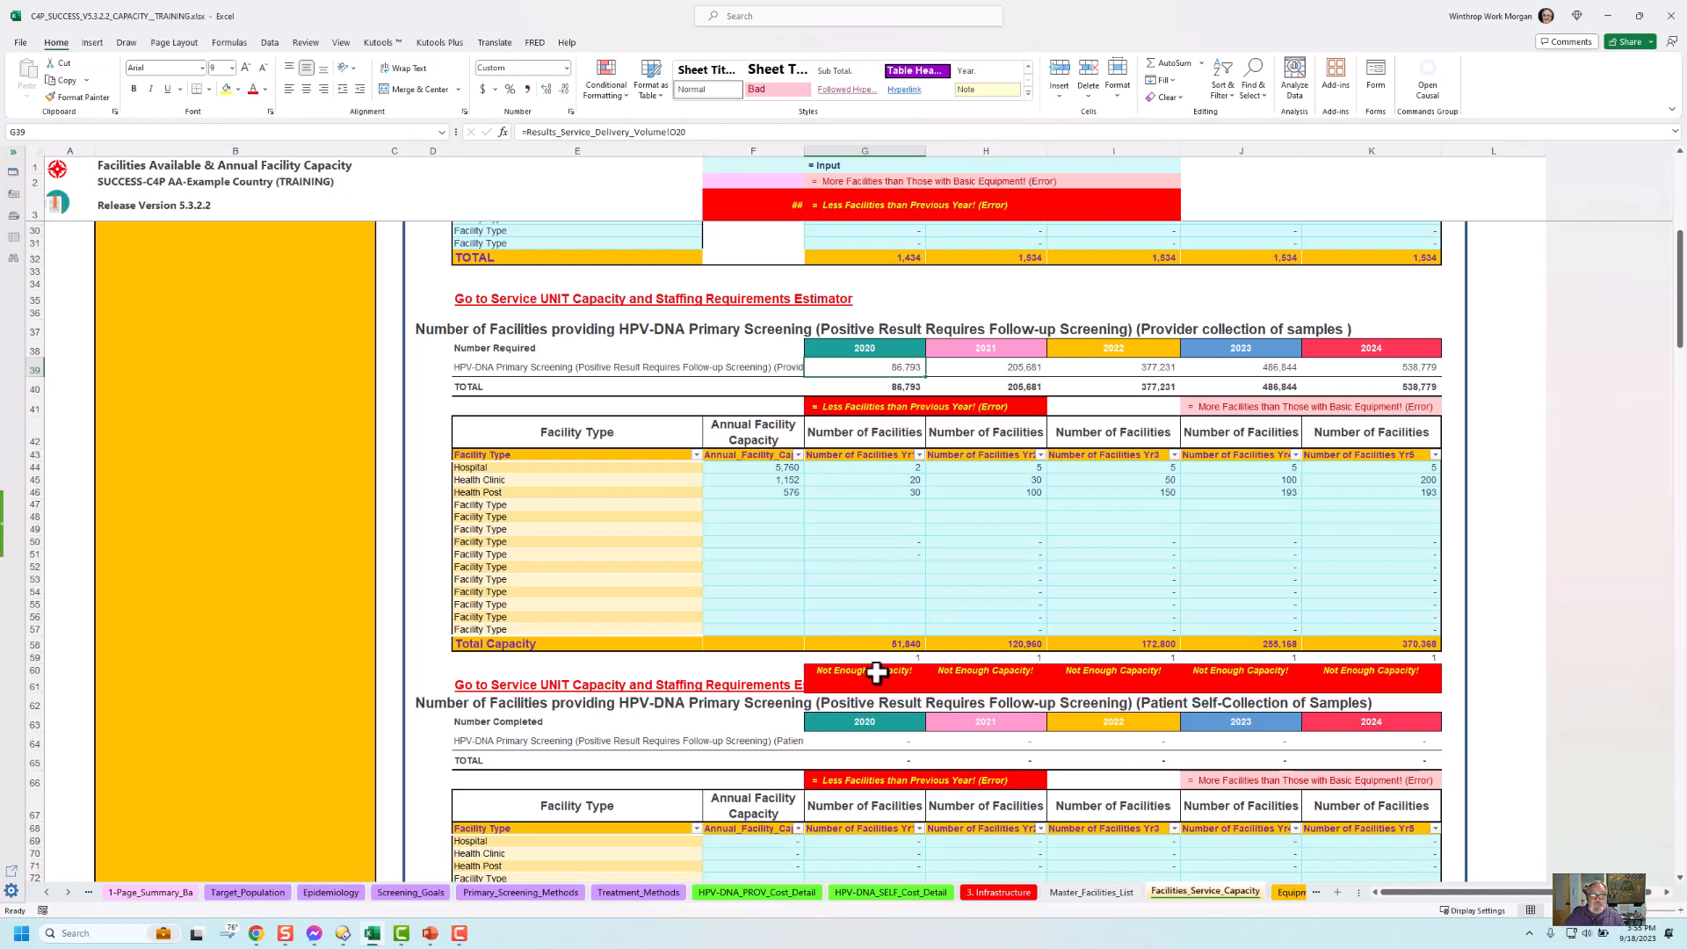
scroll(876, 672, "down", 4)
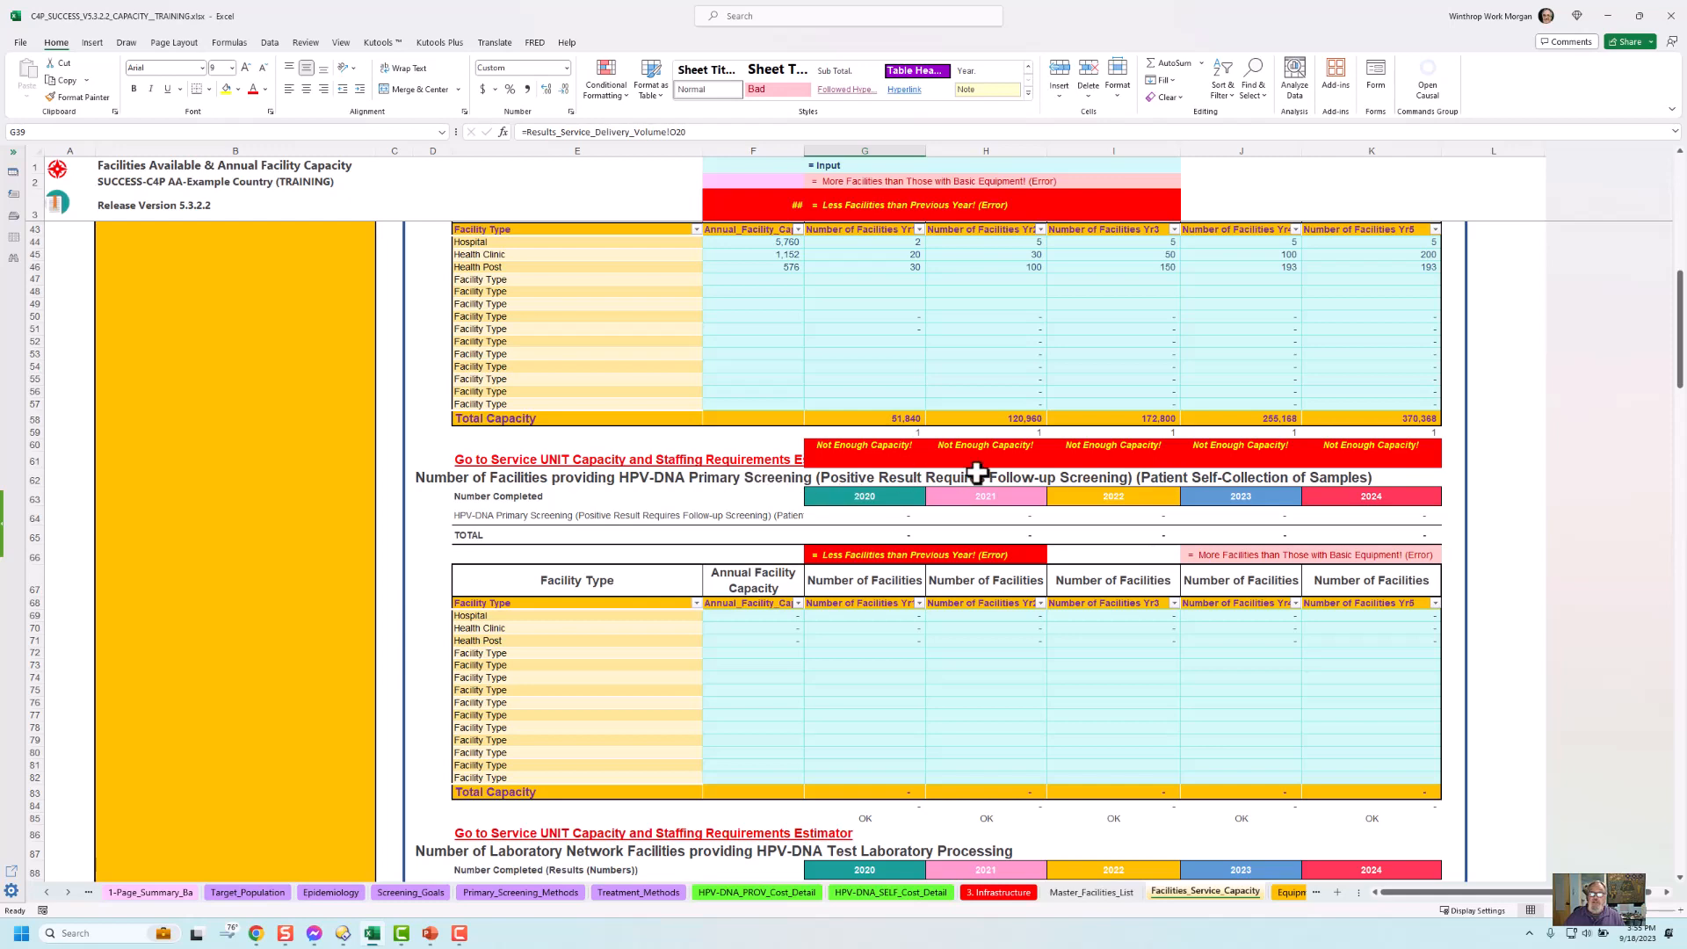
scroll(968, 478, "up", 2)
scroll(973, 471, "up", 2)
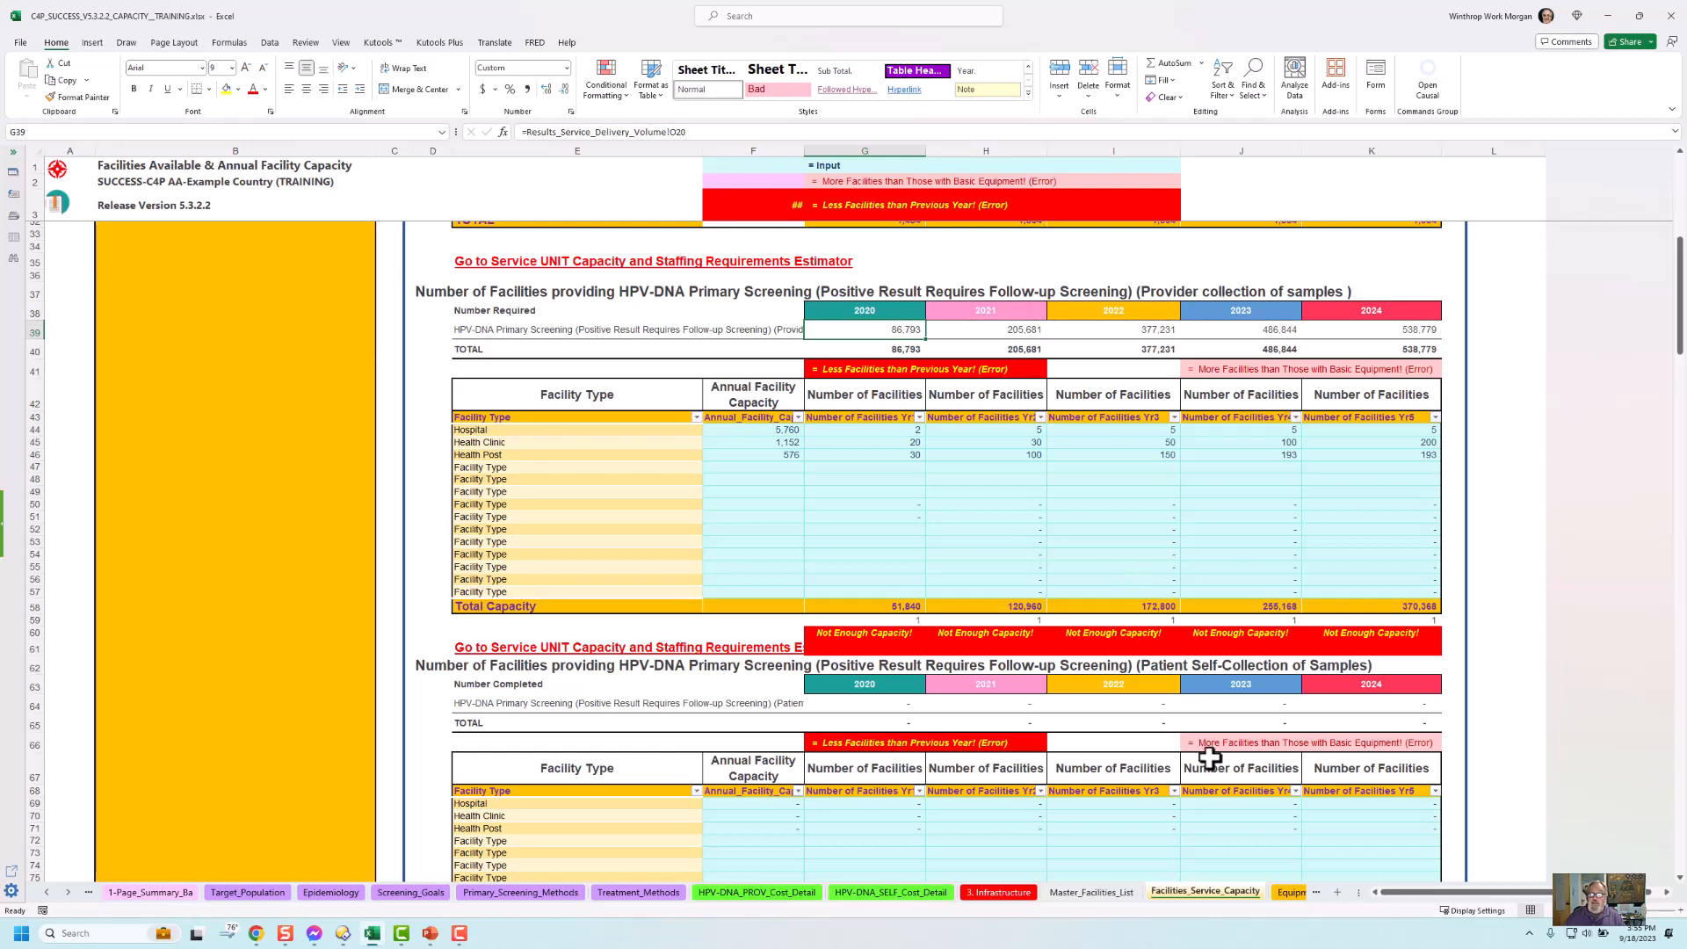
scroll(1199, 703, "down", 2)
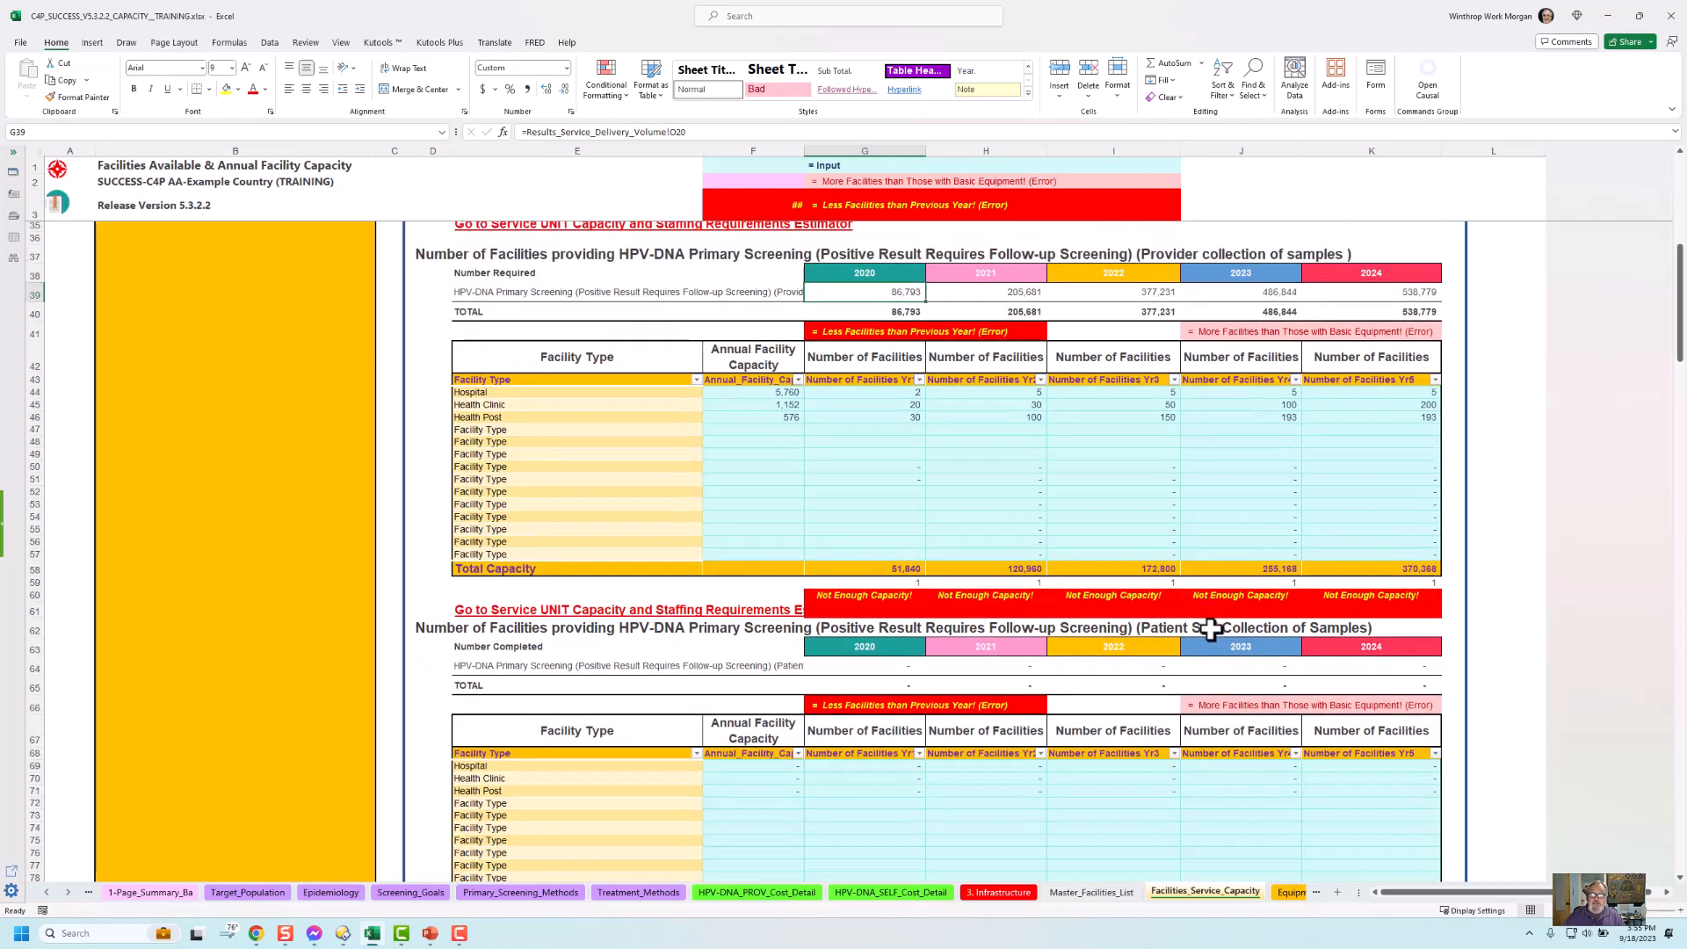
scroll(1210, 631, "down", 2)
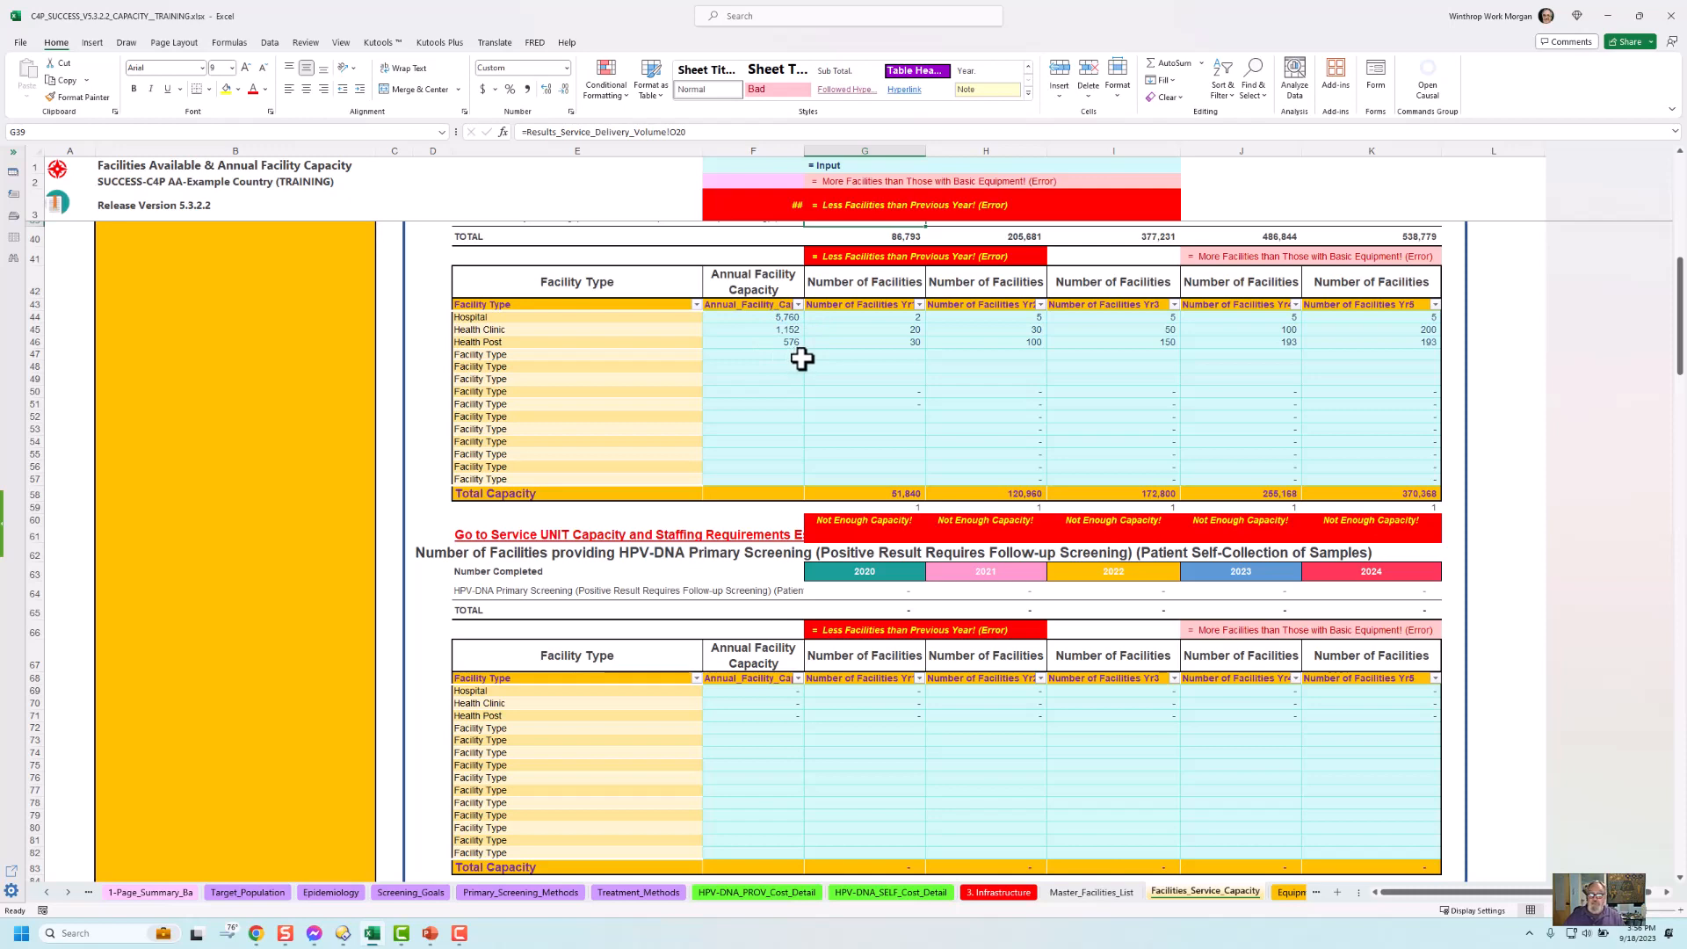
scroll(862, 708, "down", 2)
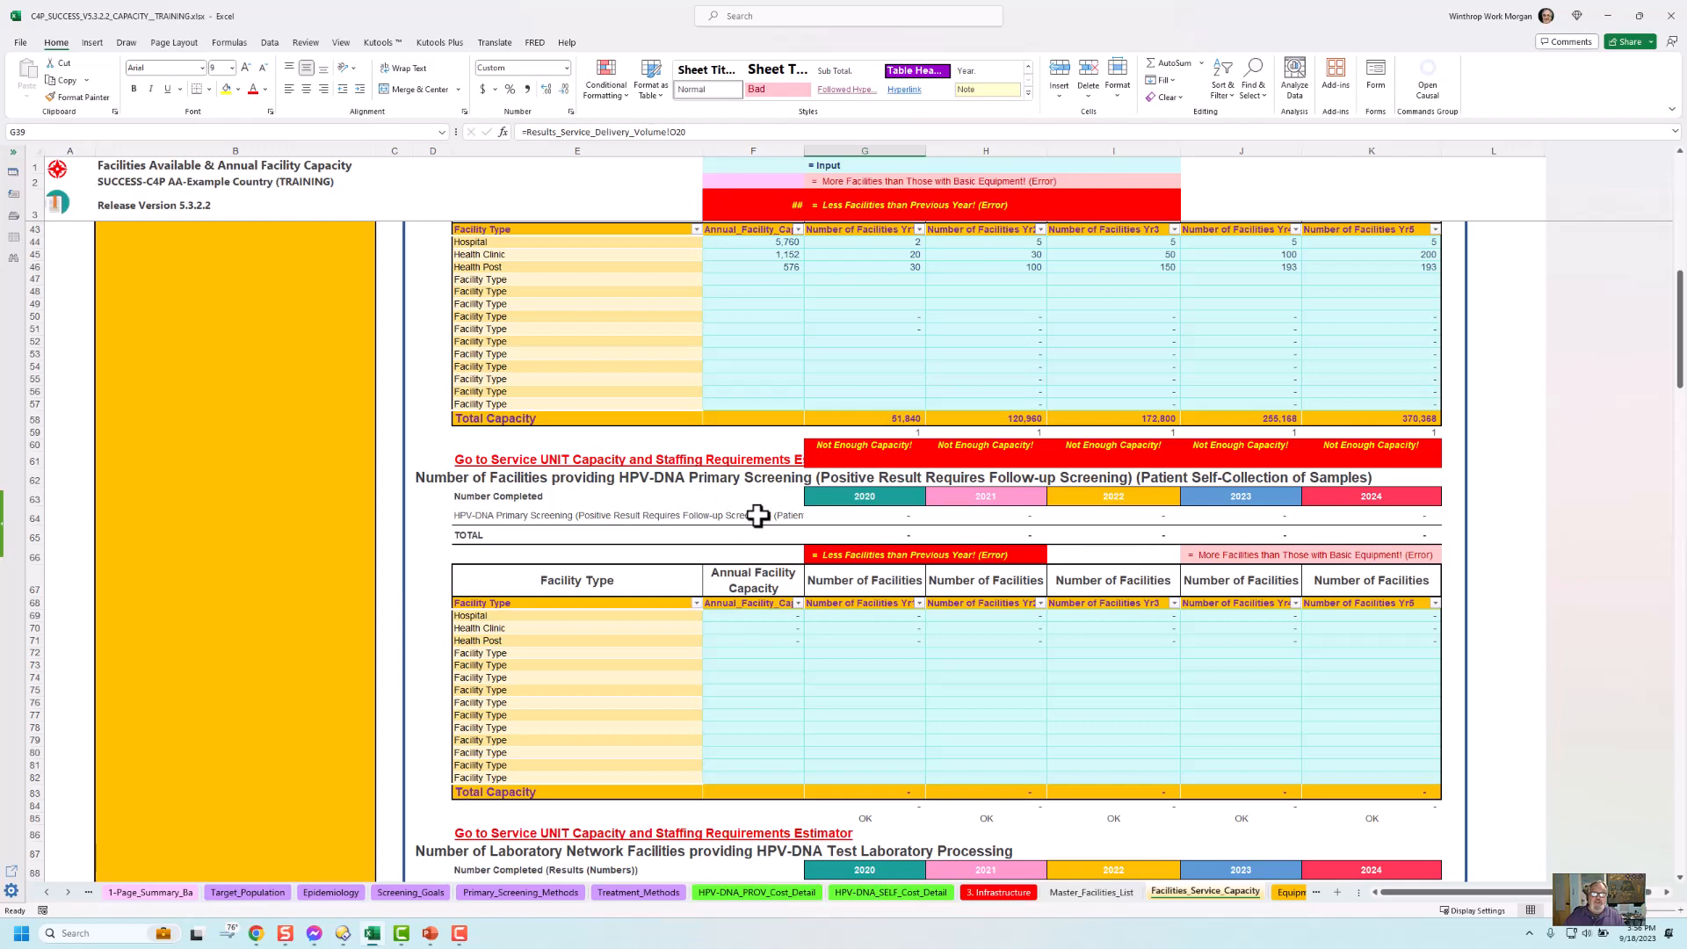
Set the patient self-collection HPV-DNA proportion to 10% for every year from 2020 to 2024 on the Primary_Screening_Methods sheet.
left_click(499, 893)
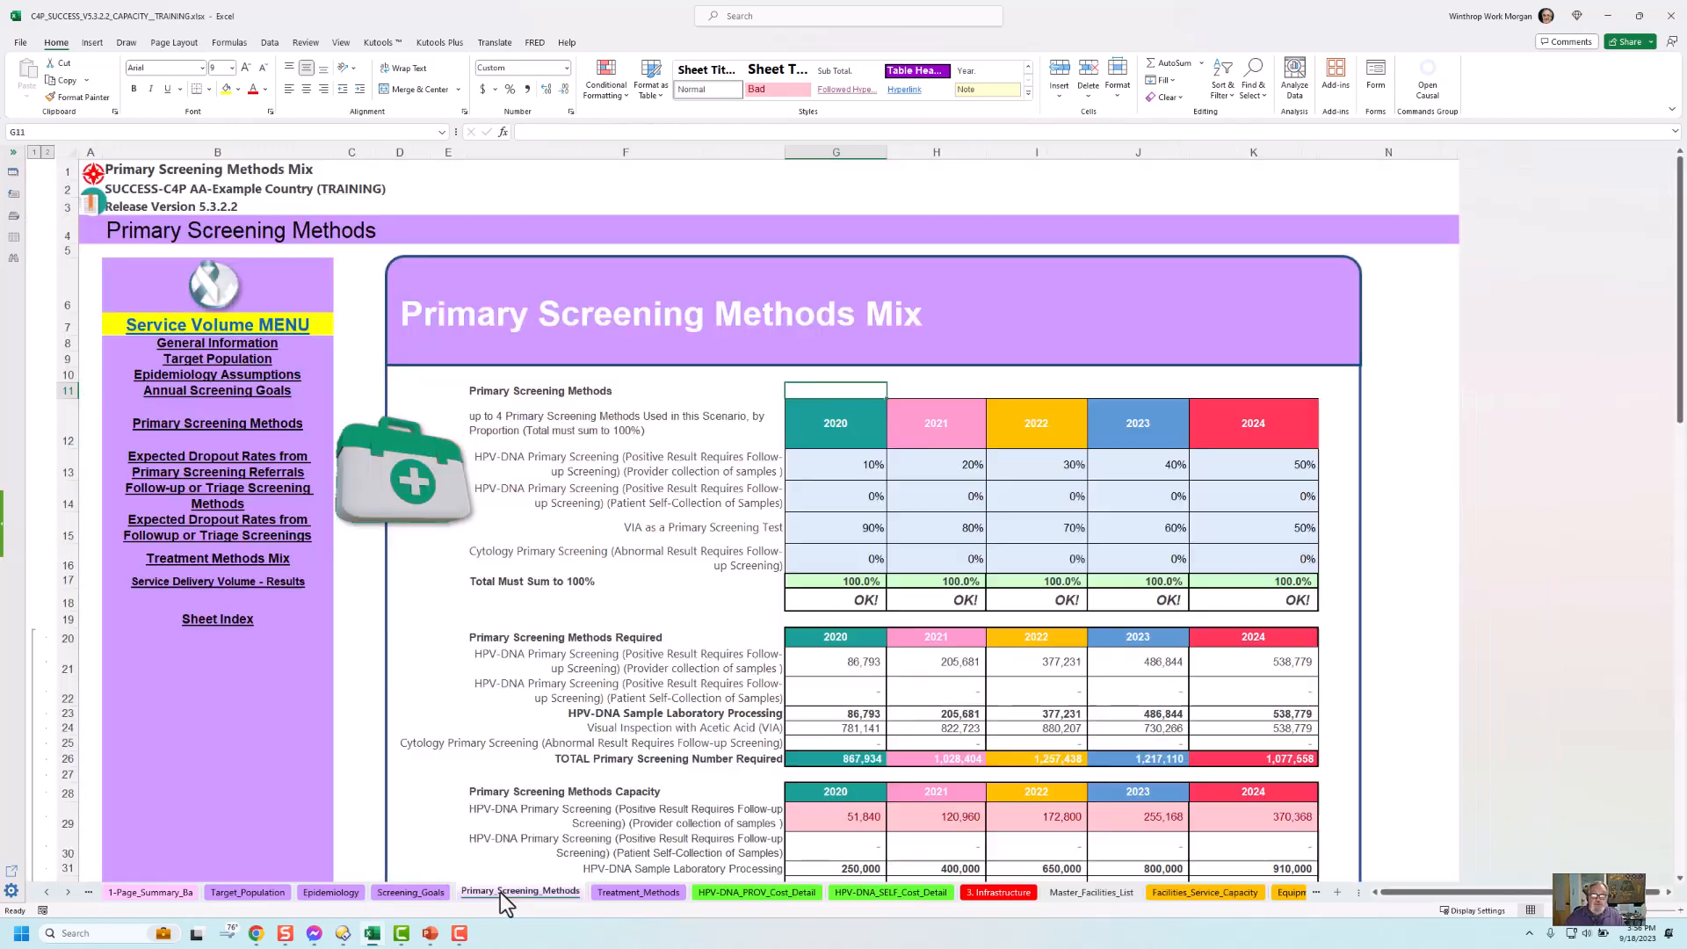
left_click(863, 495)
type("1")
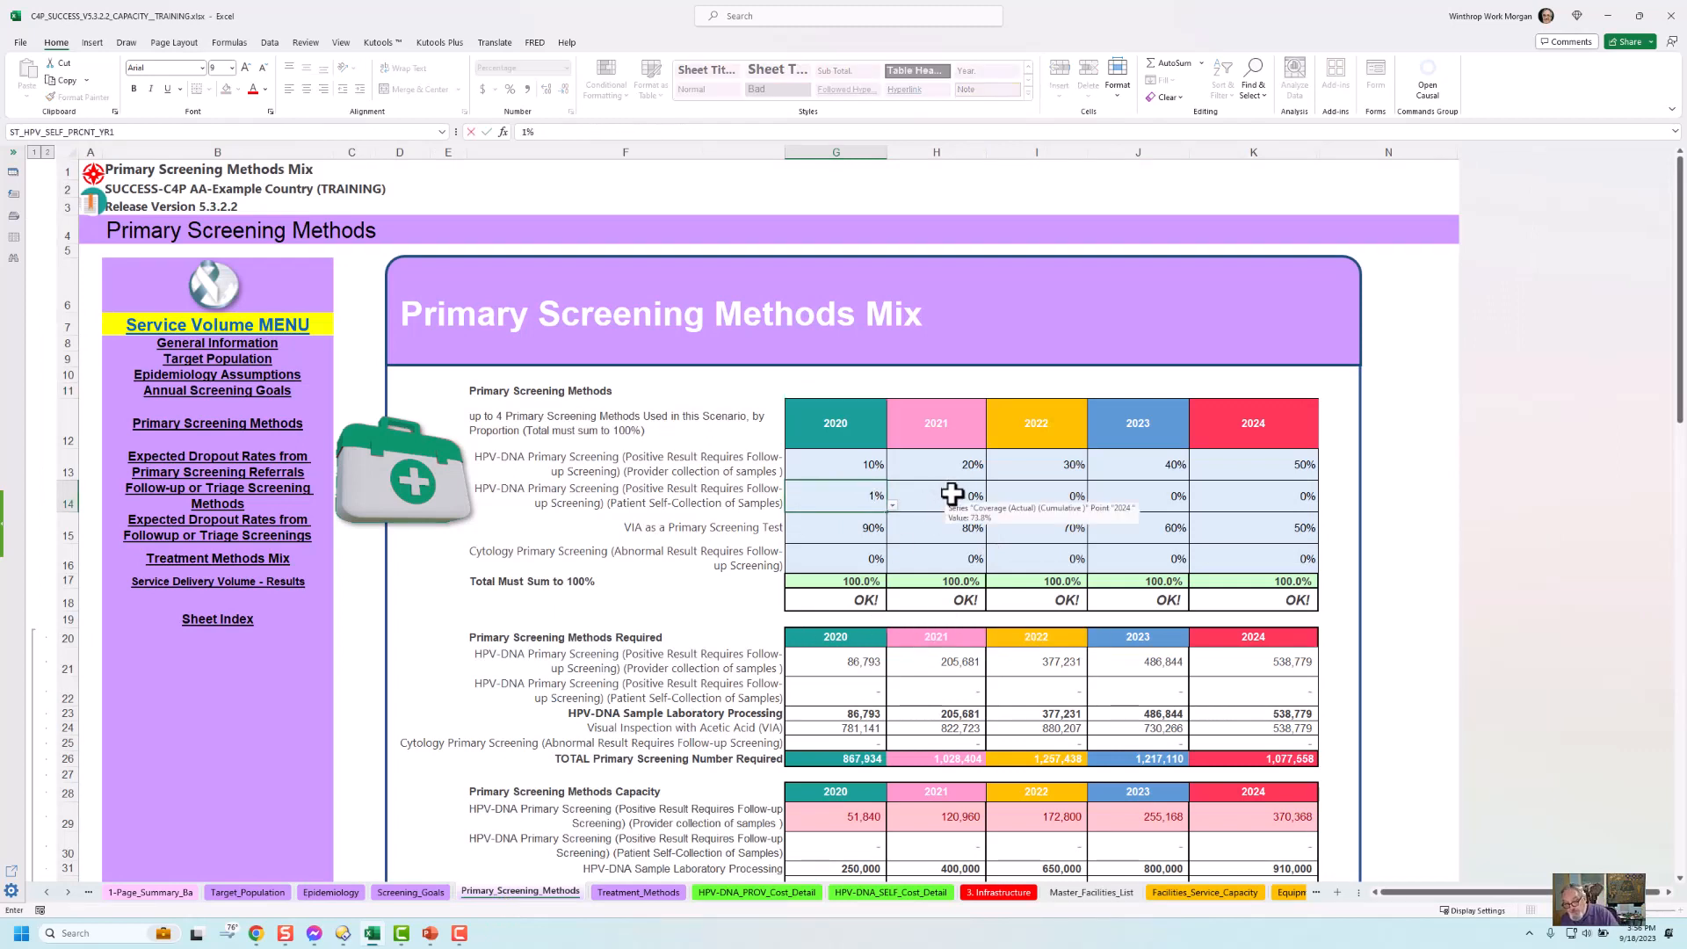
type("0")
key("Tab")
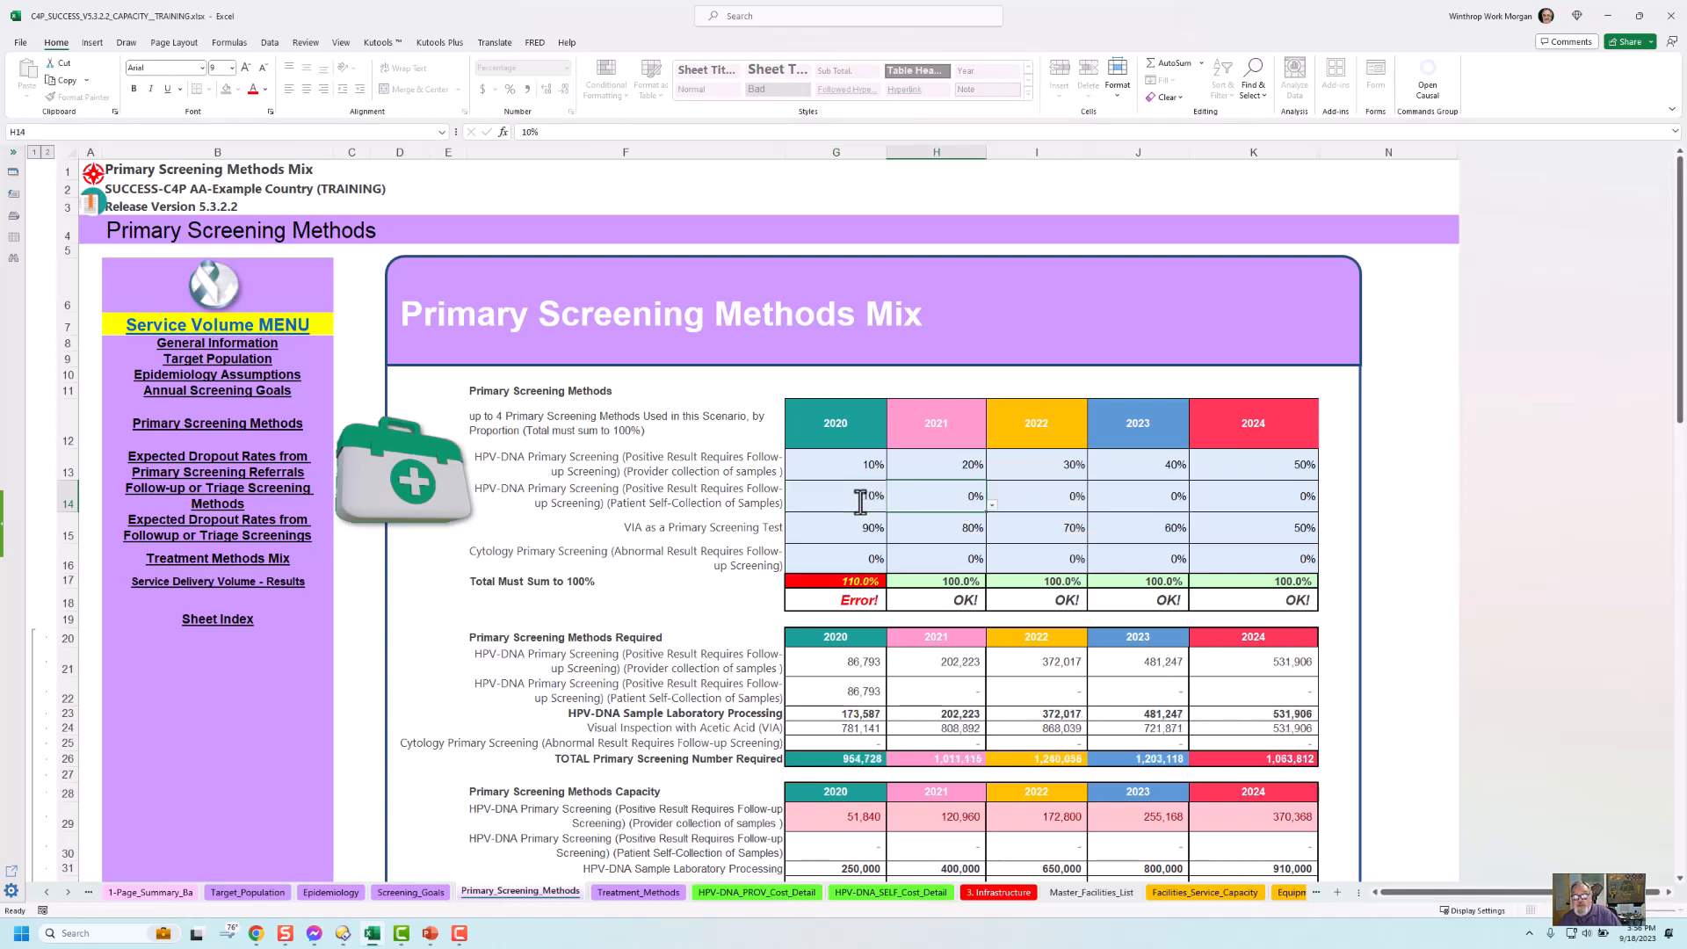
left_click(861, 498)
key("ctrl+c")
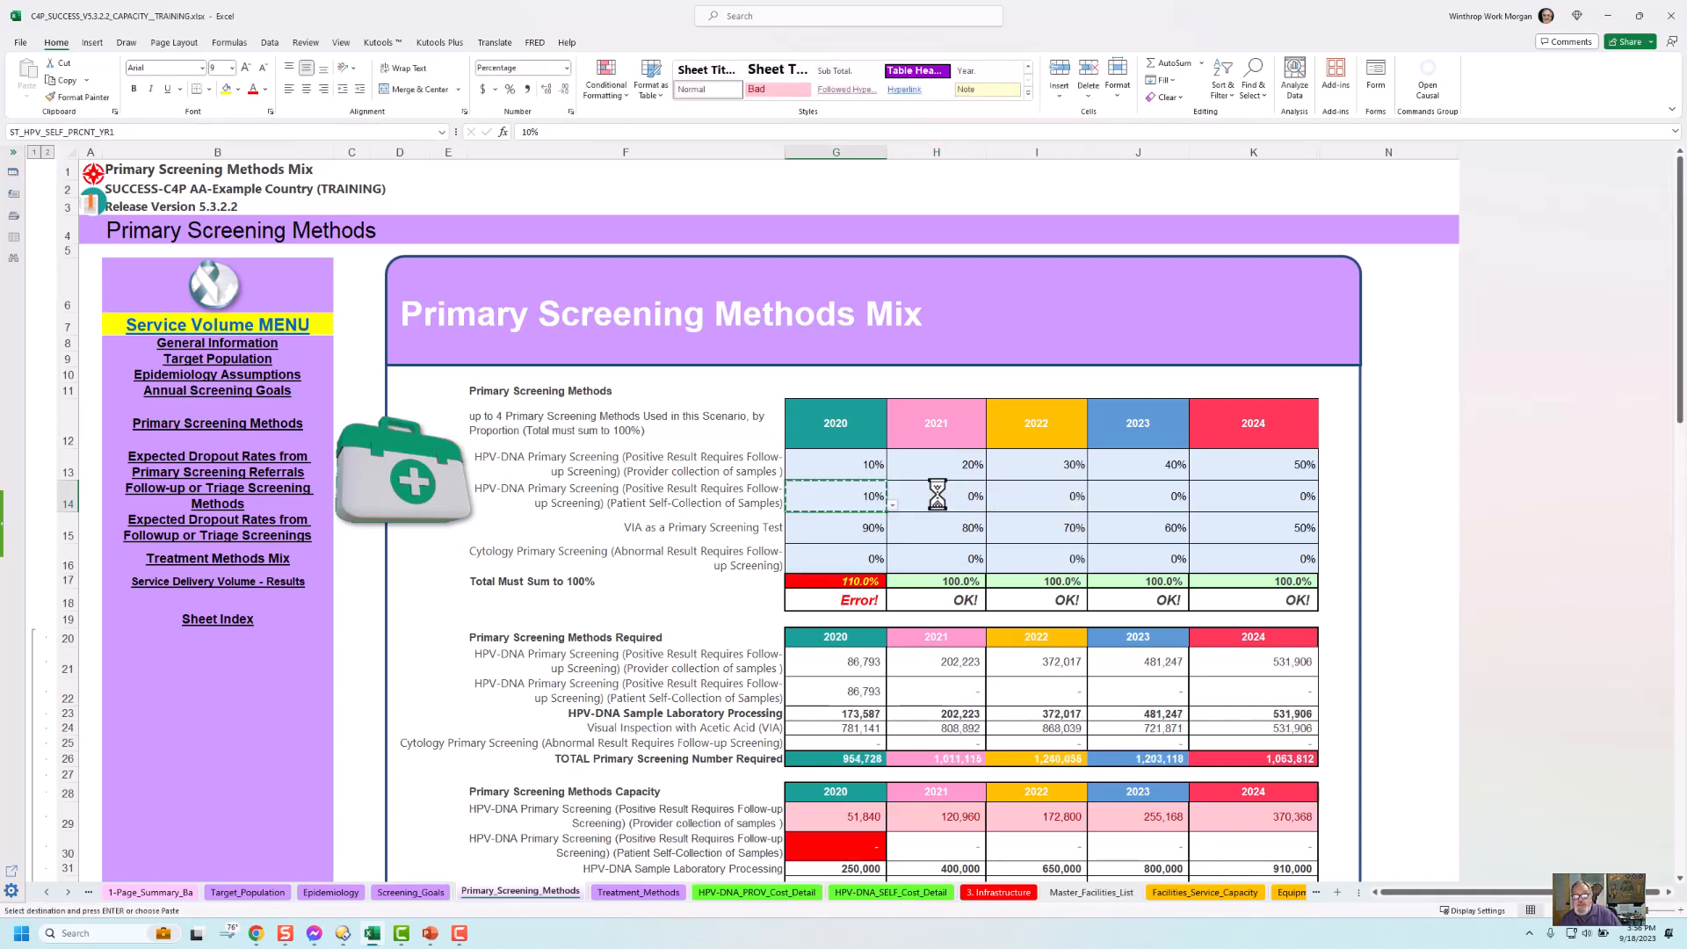
left_click_drag(937, 495, 1280, 499)
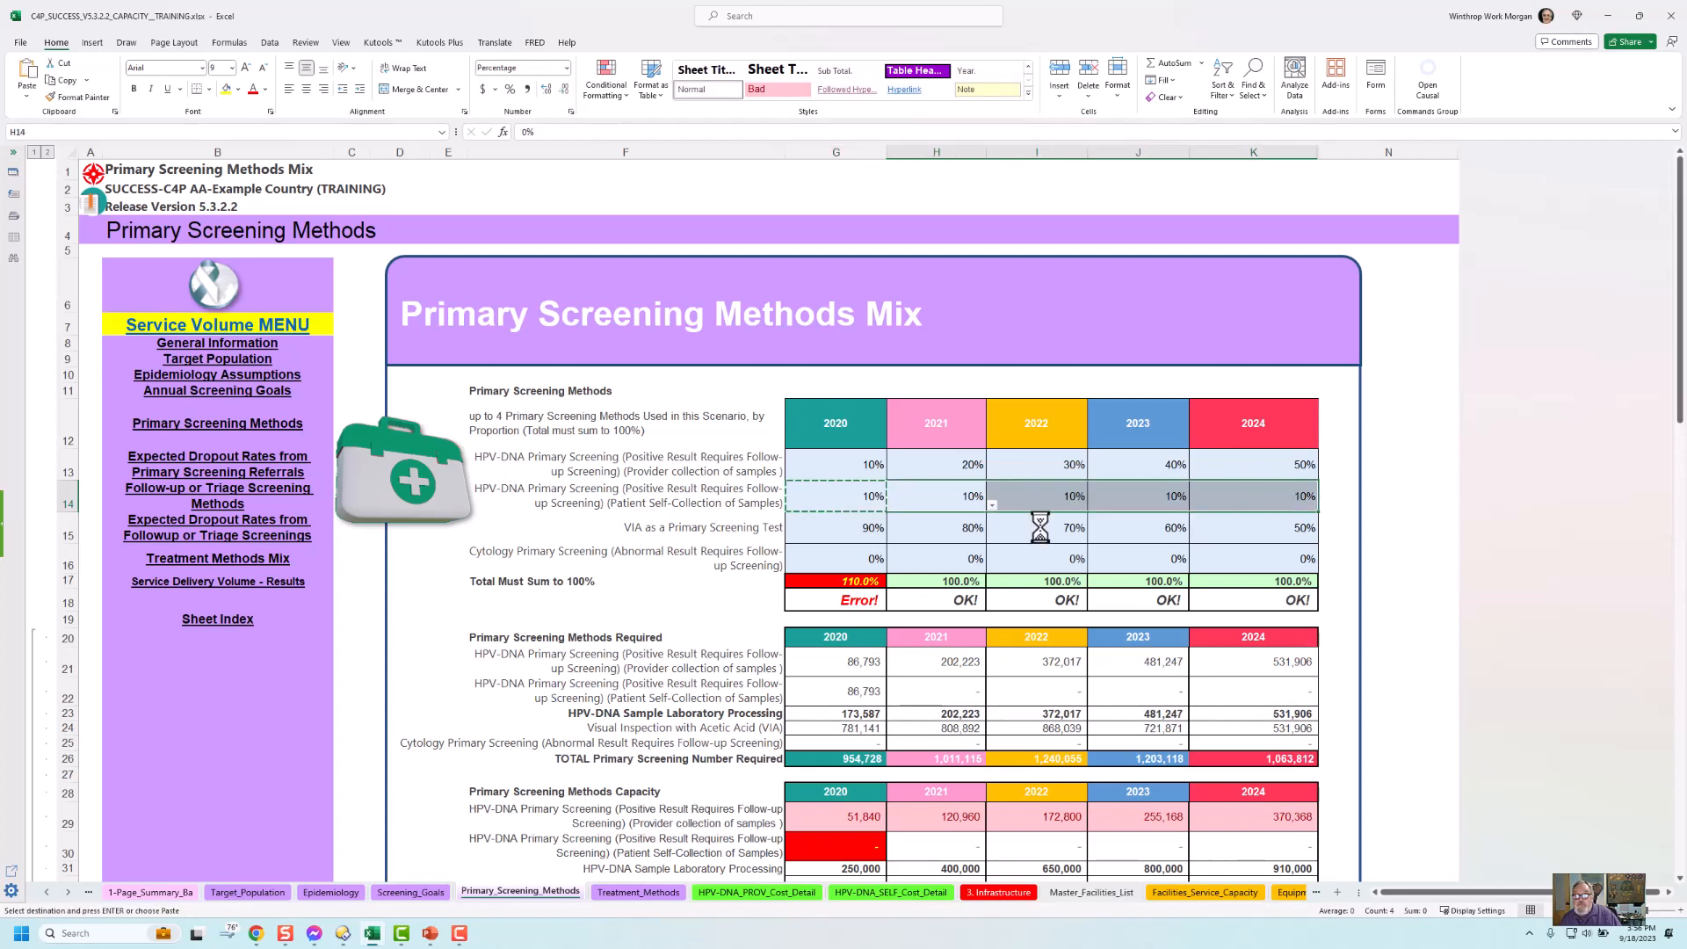
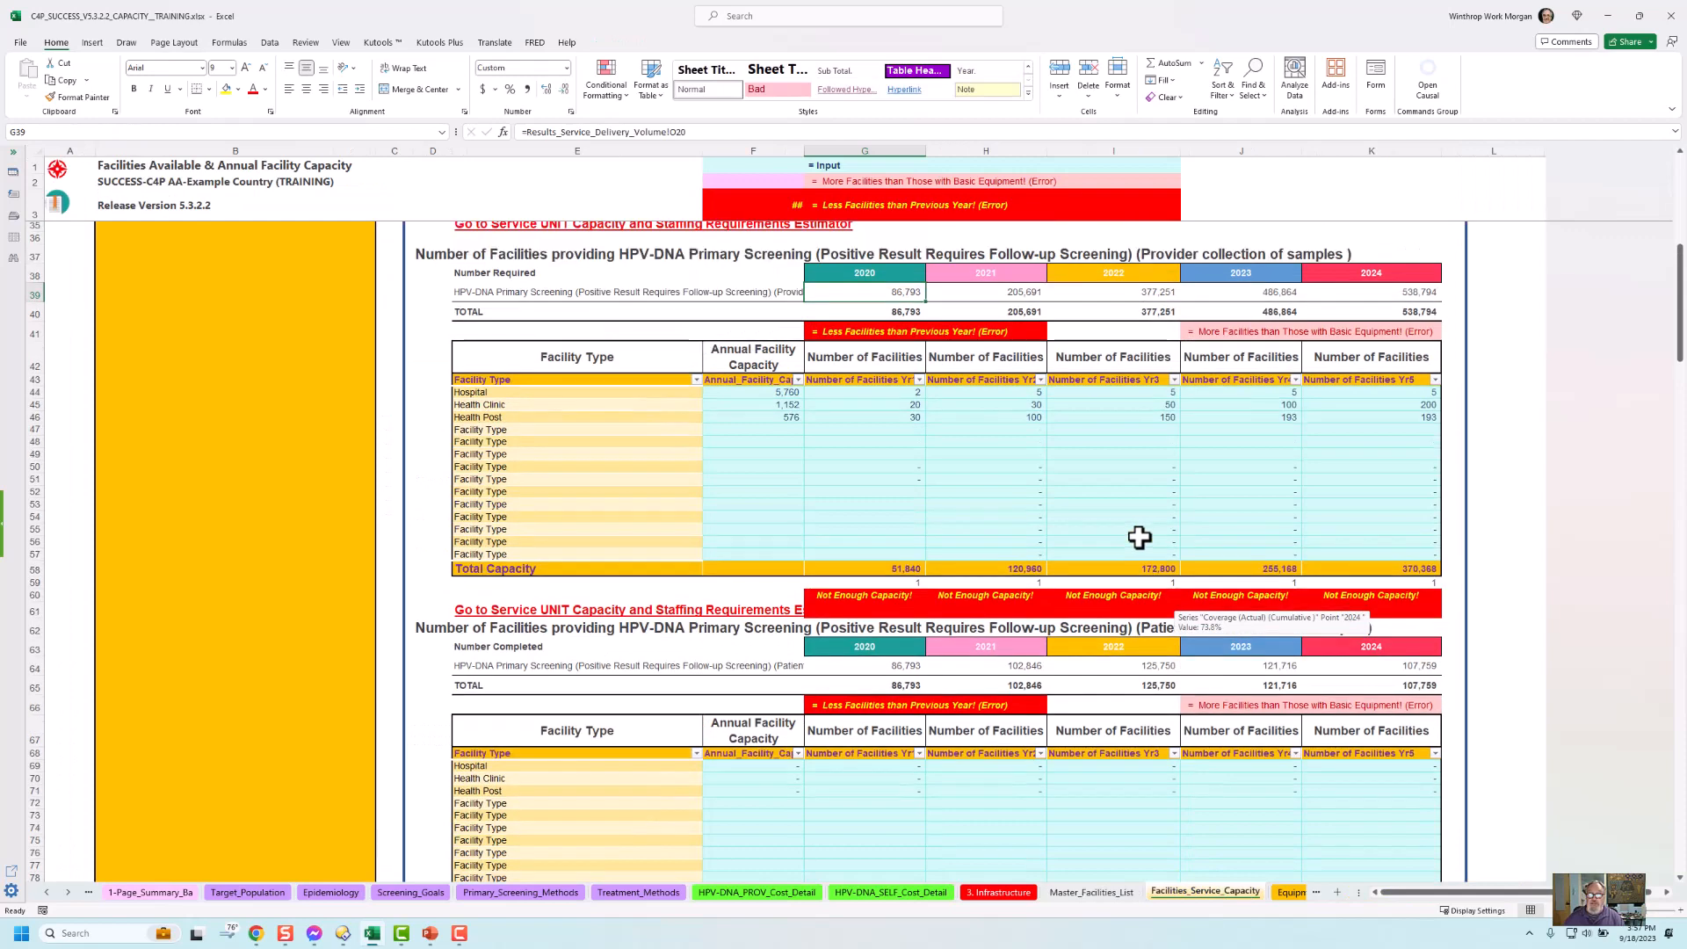
Examine the self-collection requirements and facility rows, then the HPV-DNA laboratory processing table on the Facilities_Service_Capacity sheet.
scroll(1140, 538, "down", 4)
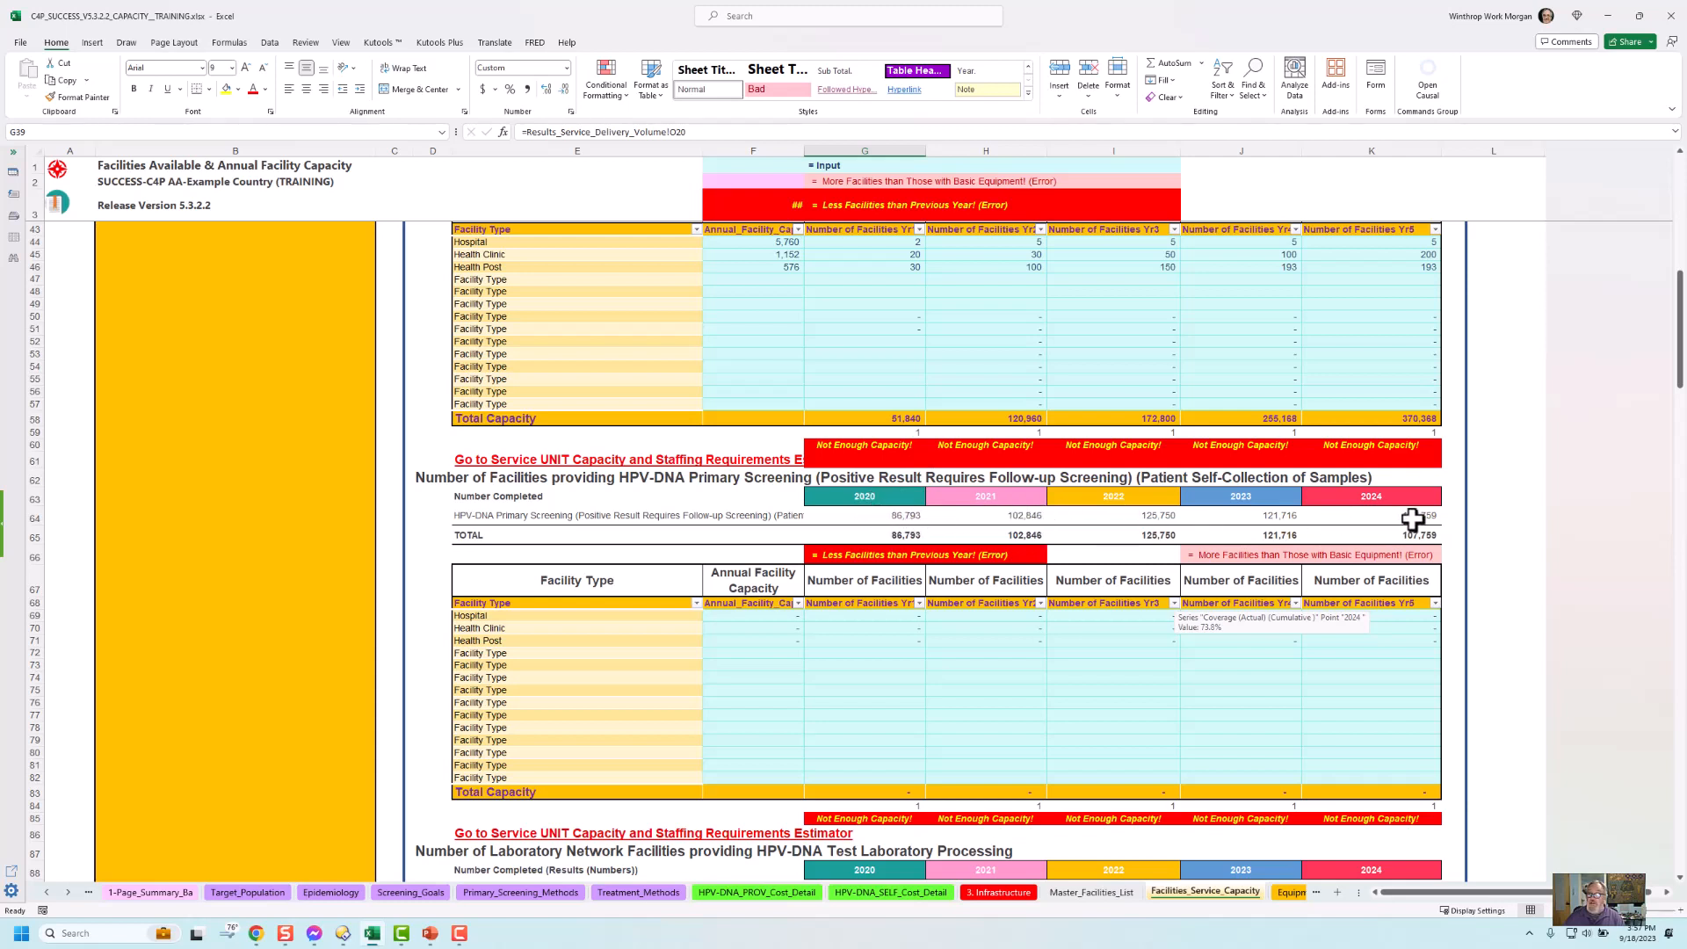
left_click(974, 519)
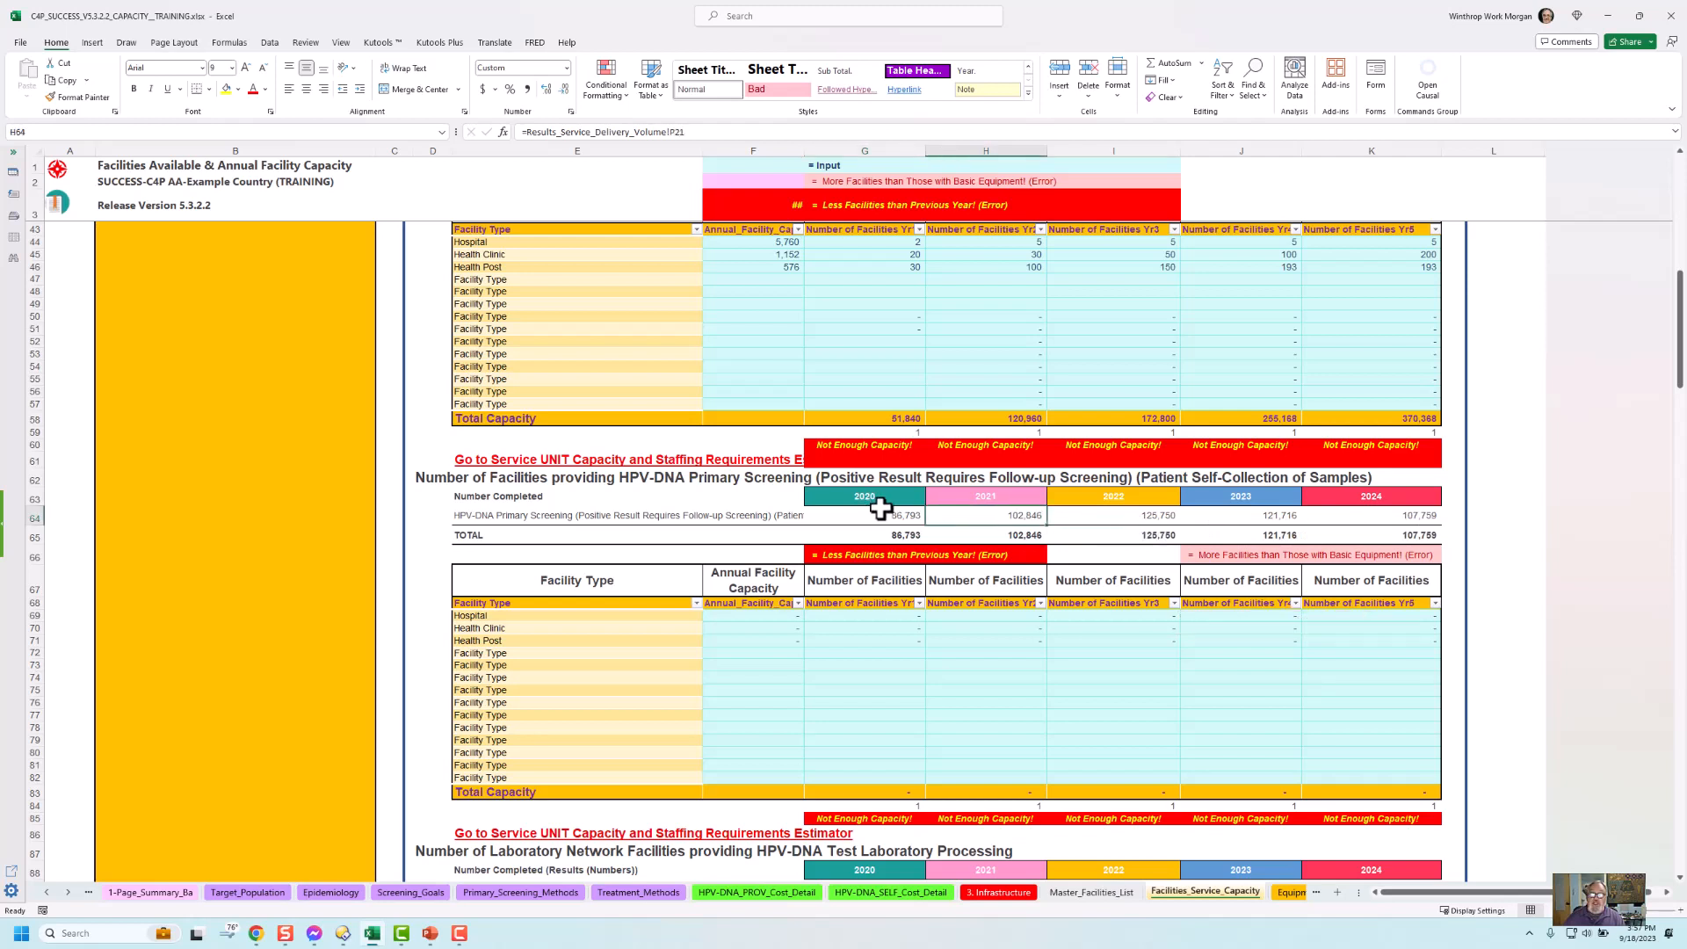
left_click(896, 616)
scroll(977, 650, "down", 2)
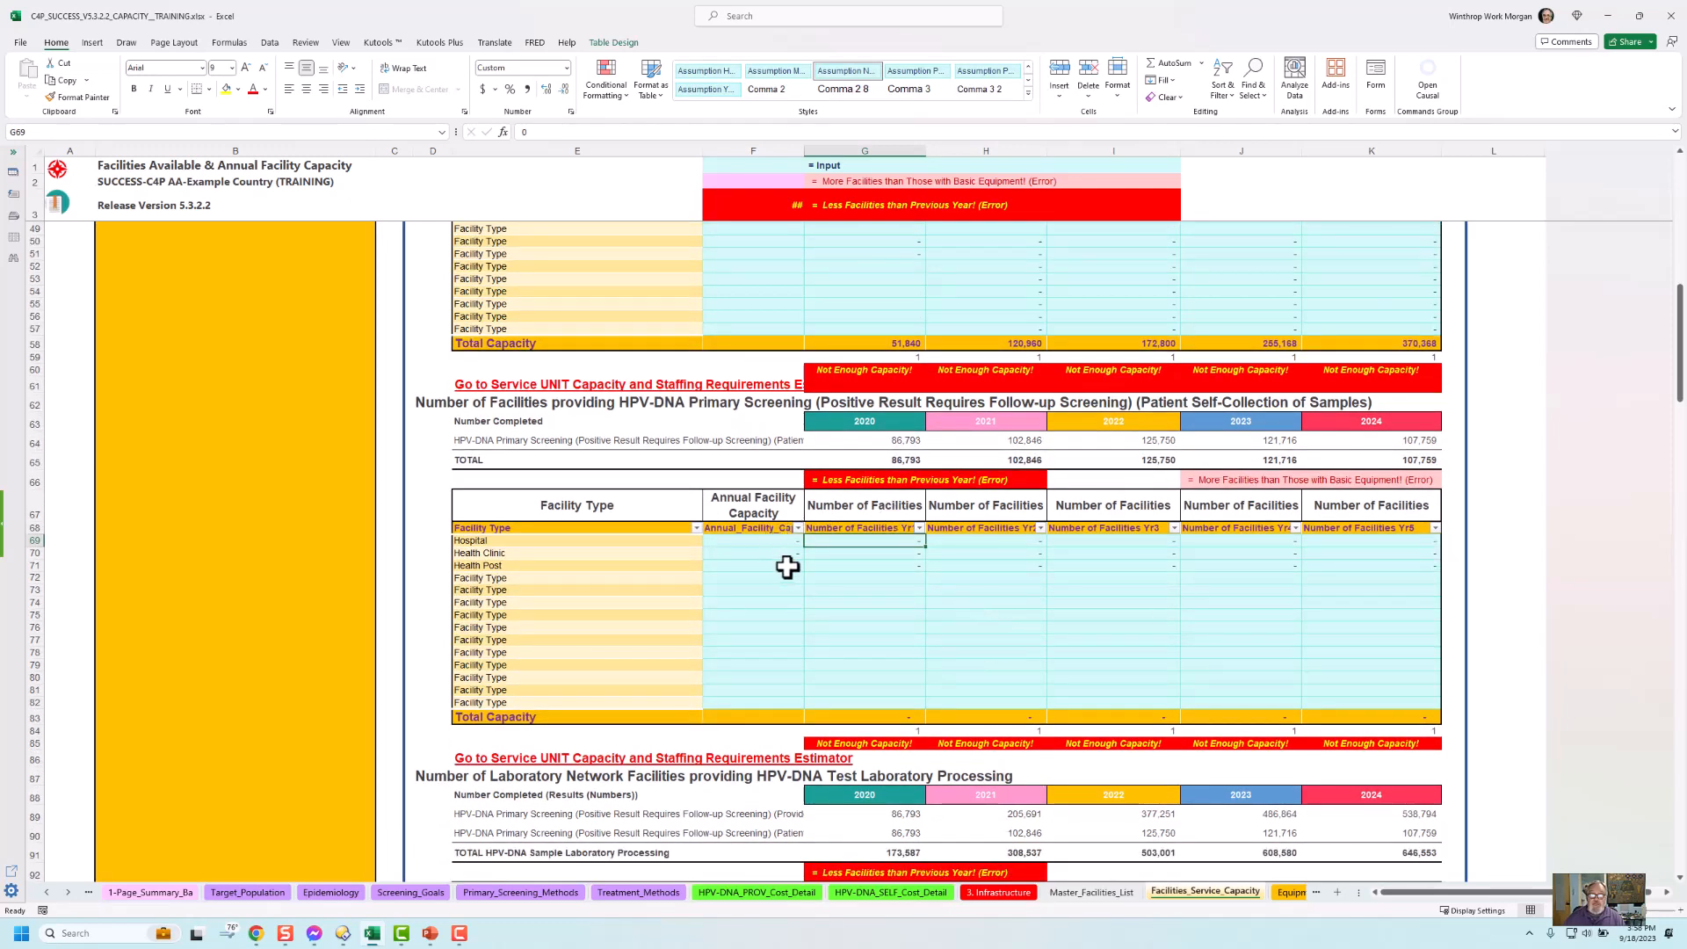
scroll(814, 431, "up", 2)
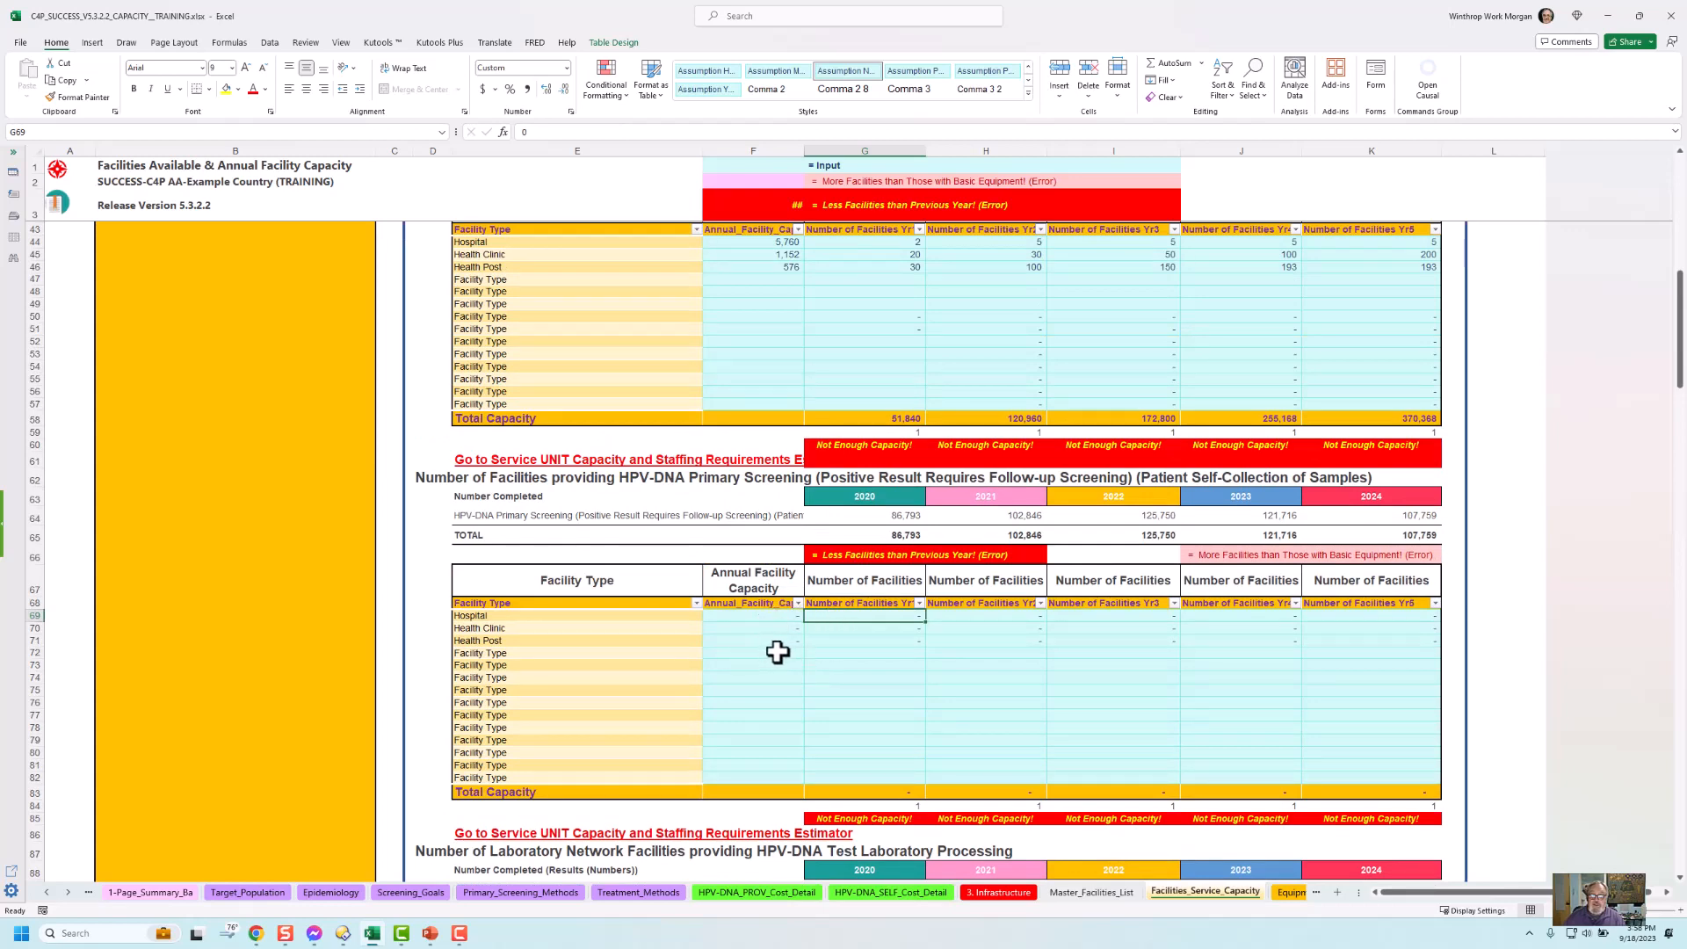
scroll(775, 652, "down", 1)
scroll(775, 652, "down", 7)
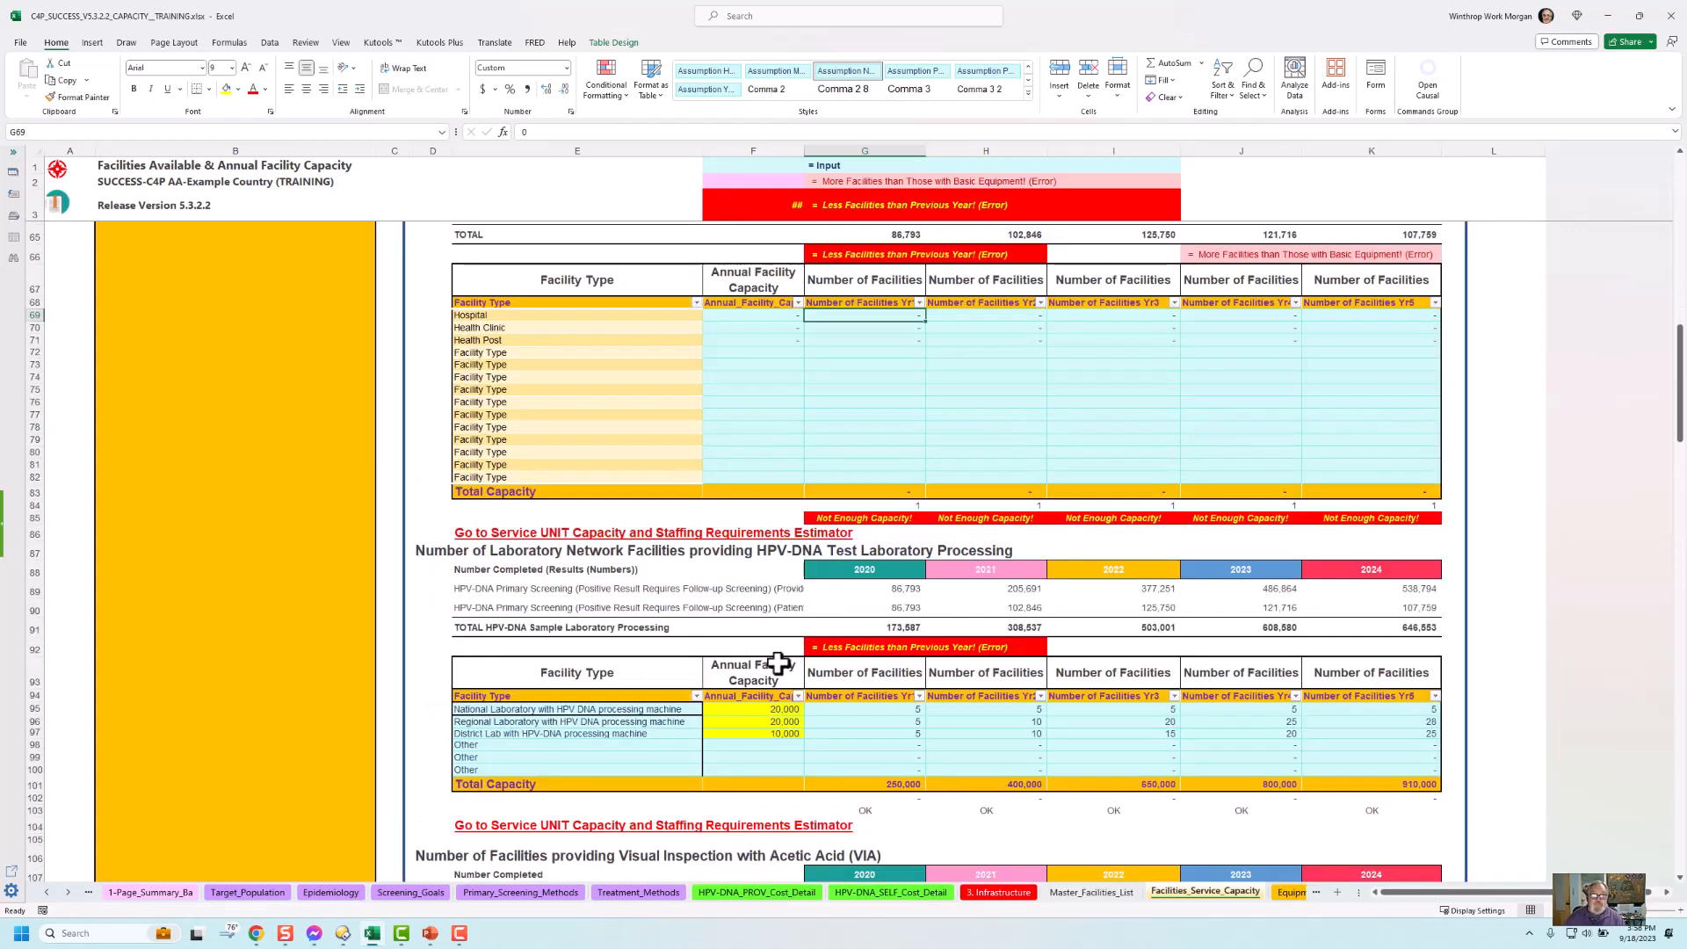
Compare the HPV-DNA laboratory processing table with the self-collection and provider-collection facility tables.
scroll(776, 665, "down", 1)
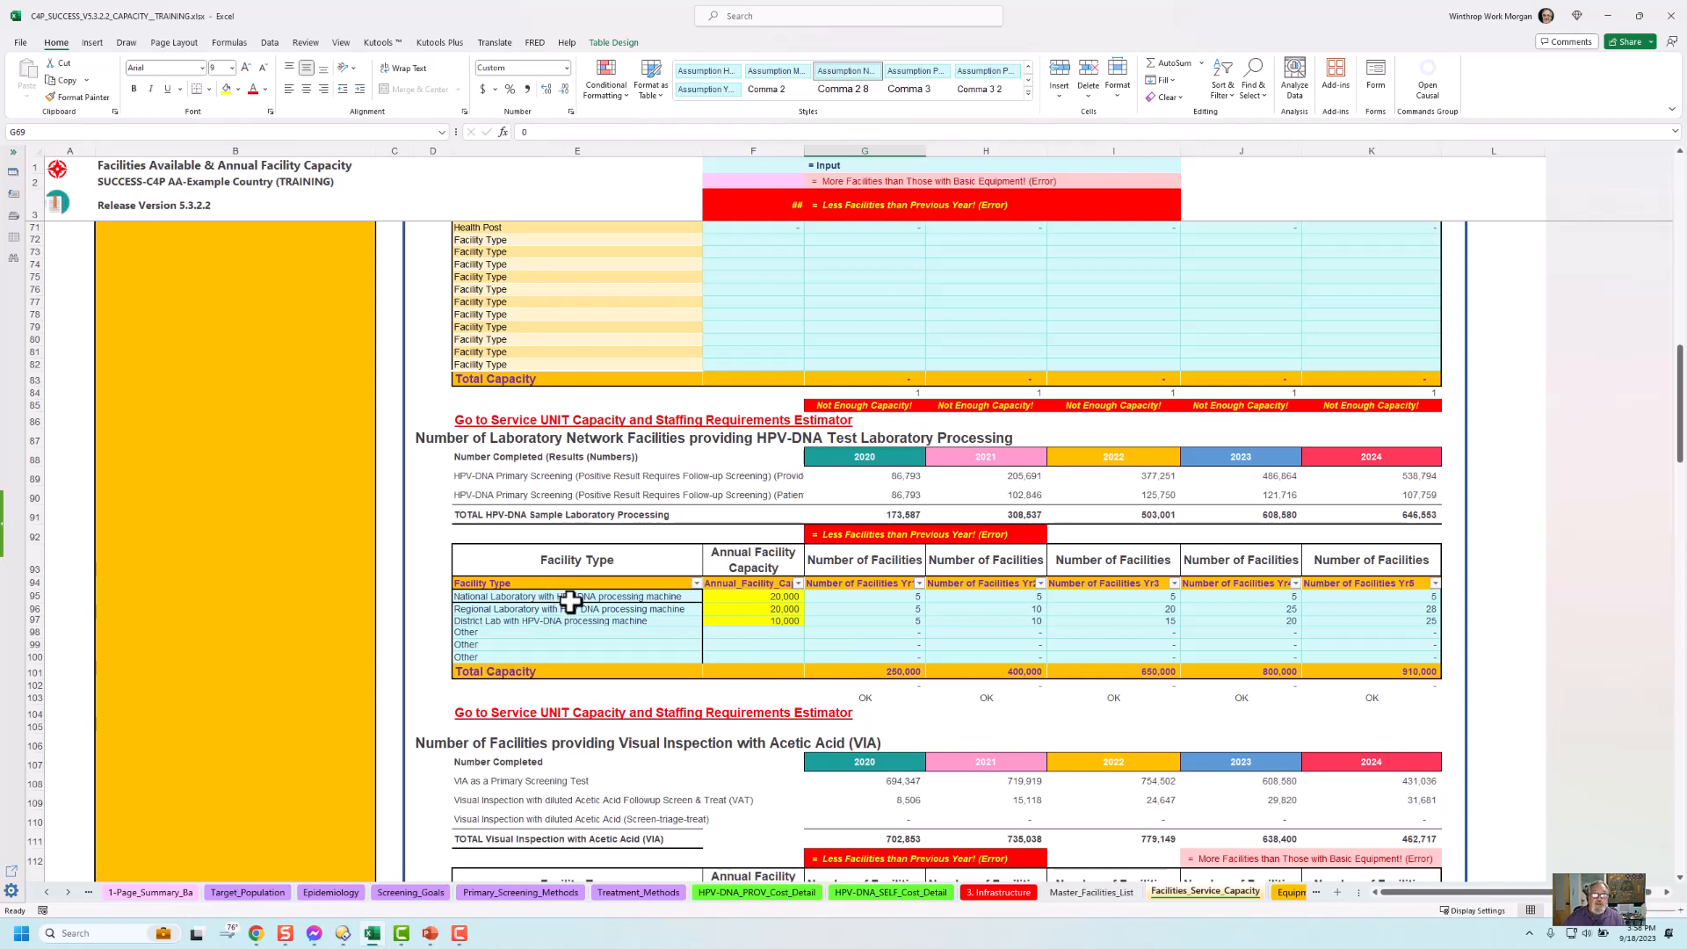
scroll(780, 470, "up", 5)
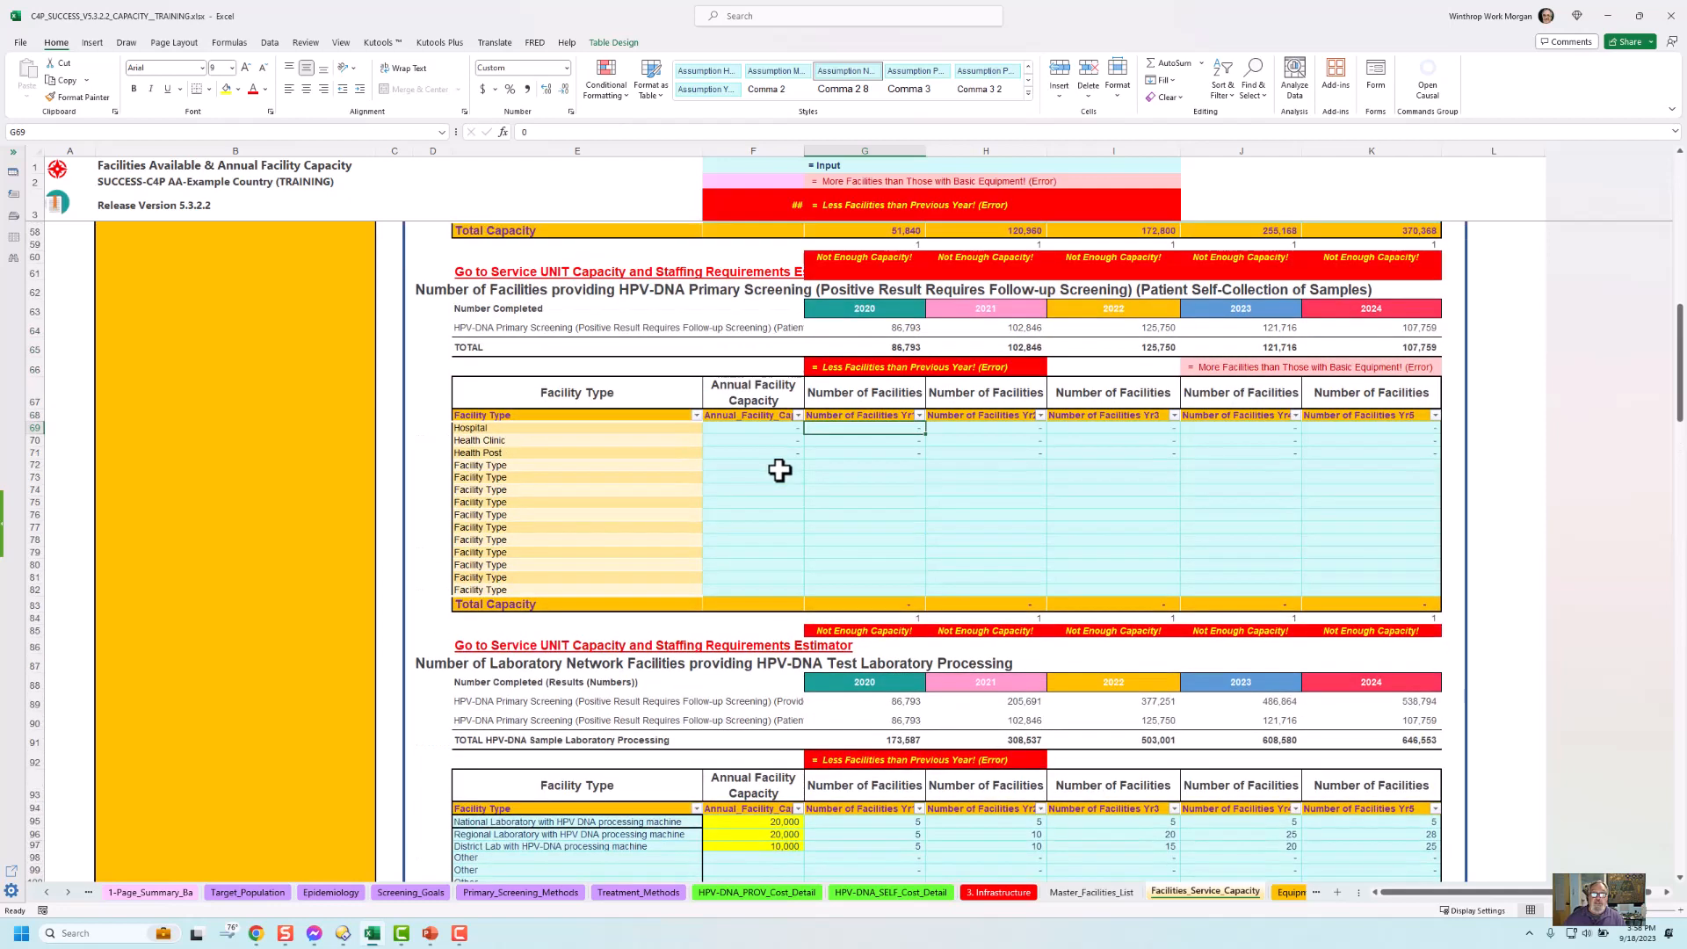
scroll(780, 470, "up", 4)
scroll(756, 259, "up", 3)
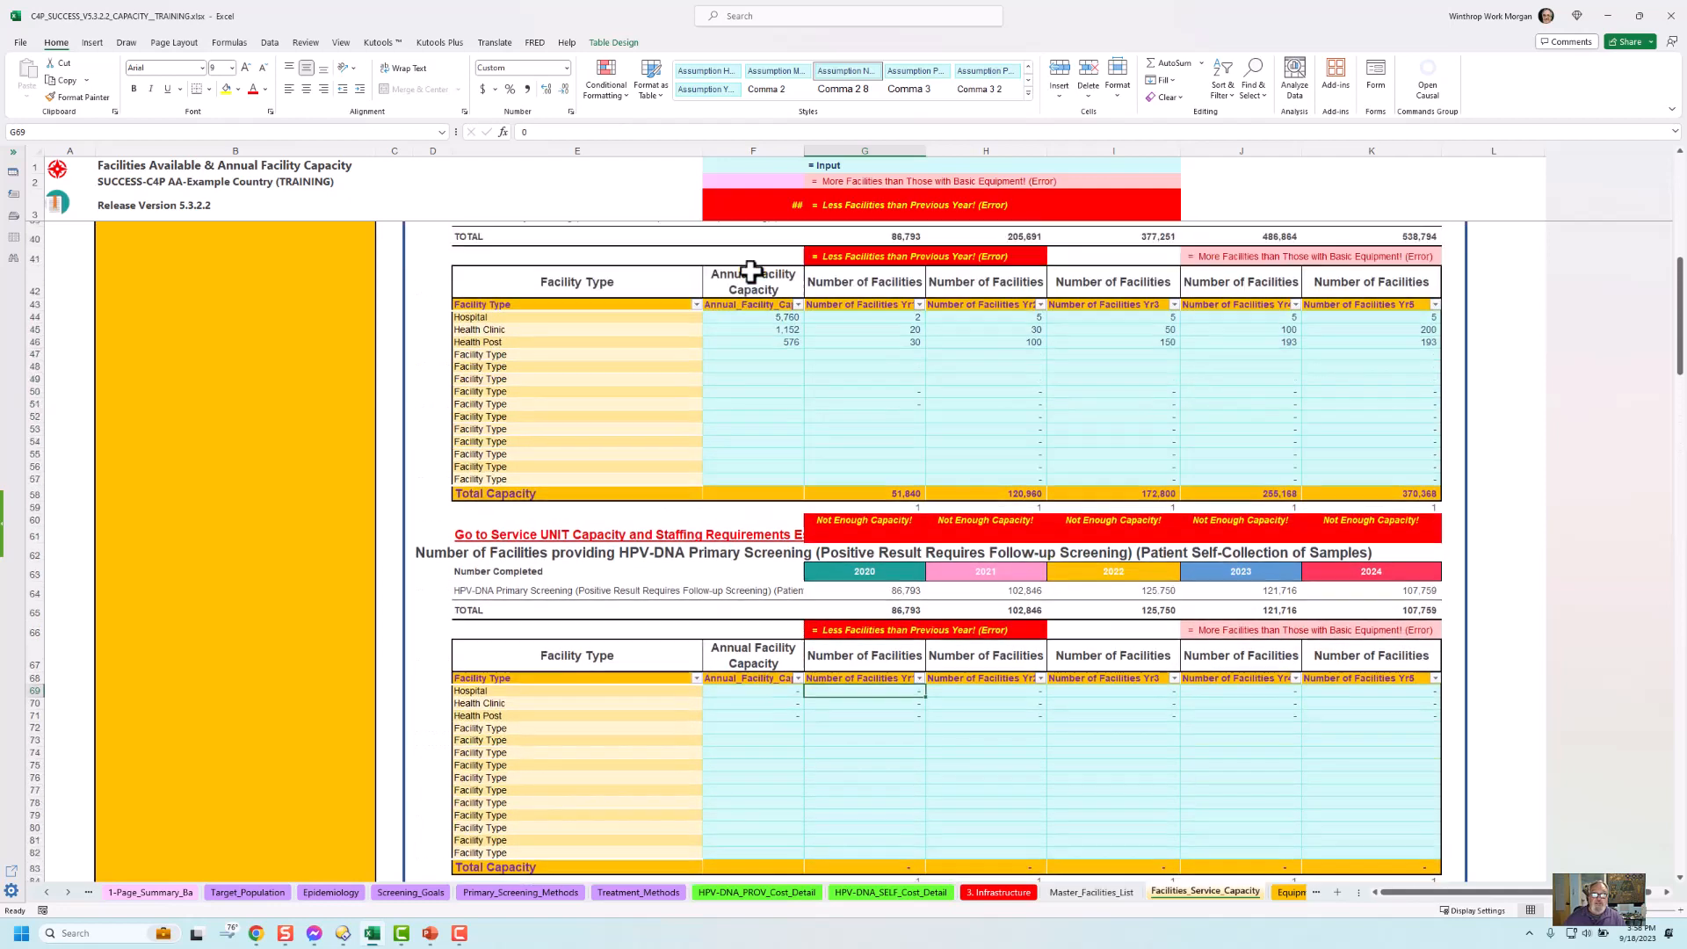
scroll(793, 290, "down", 11)
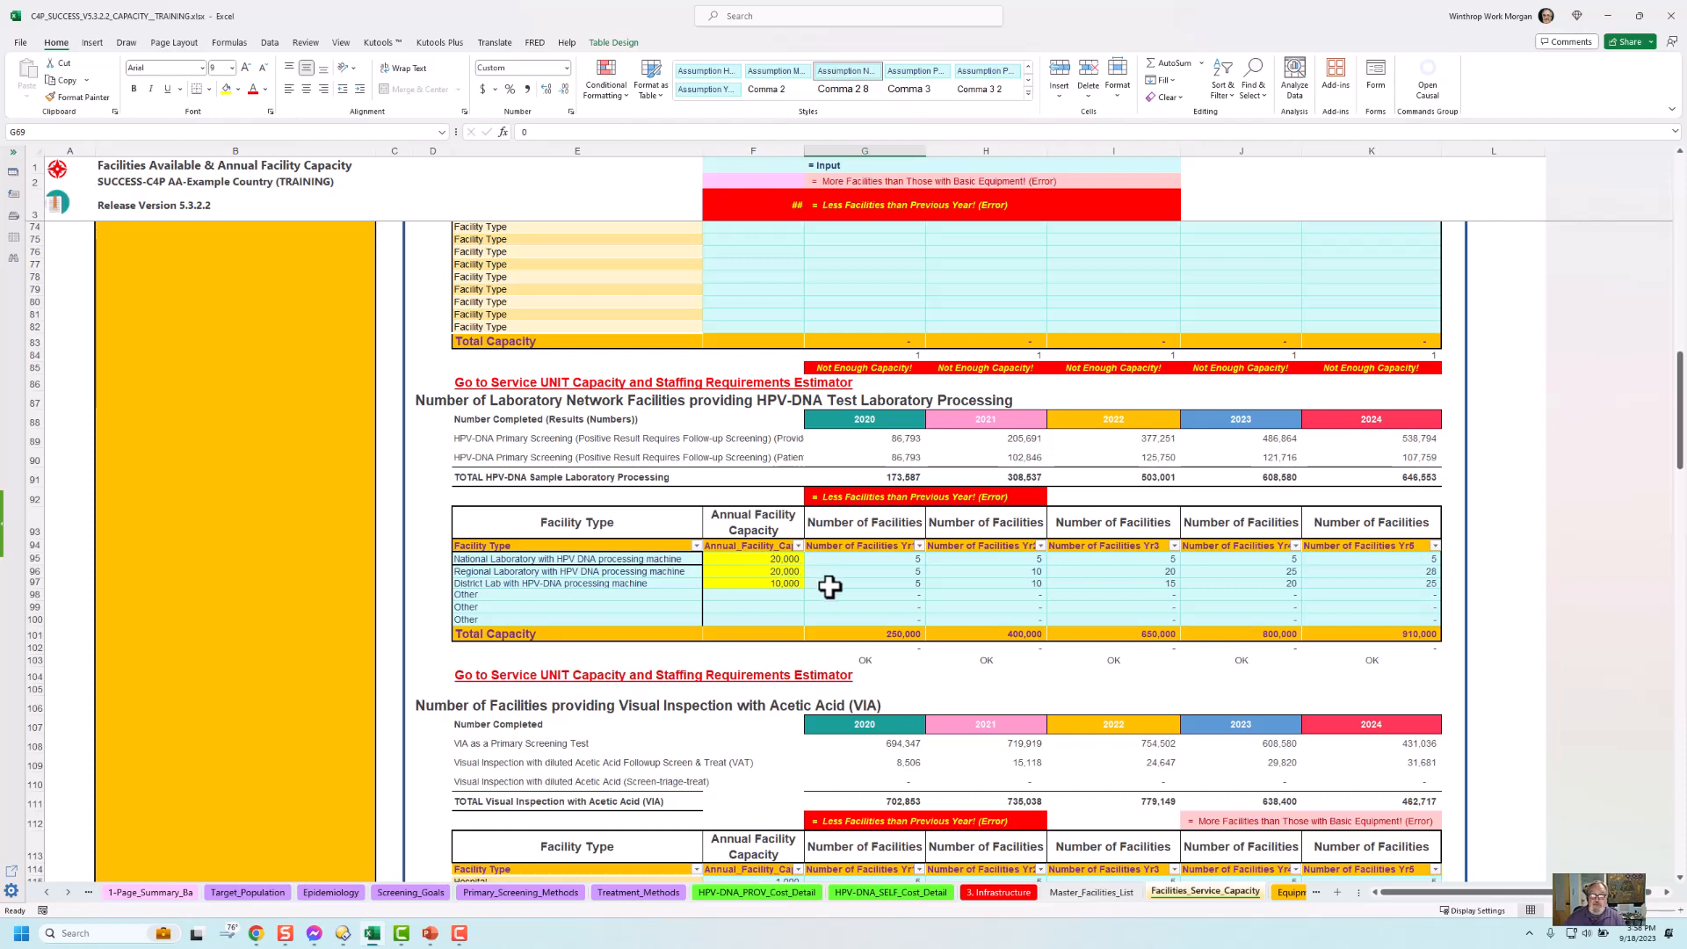
scroll(839, 587, "up", 1)
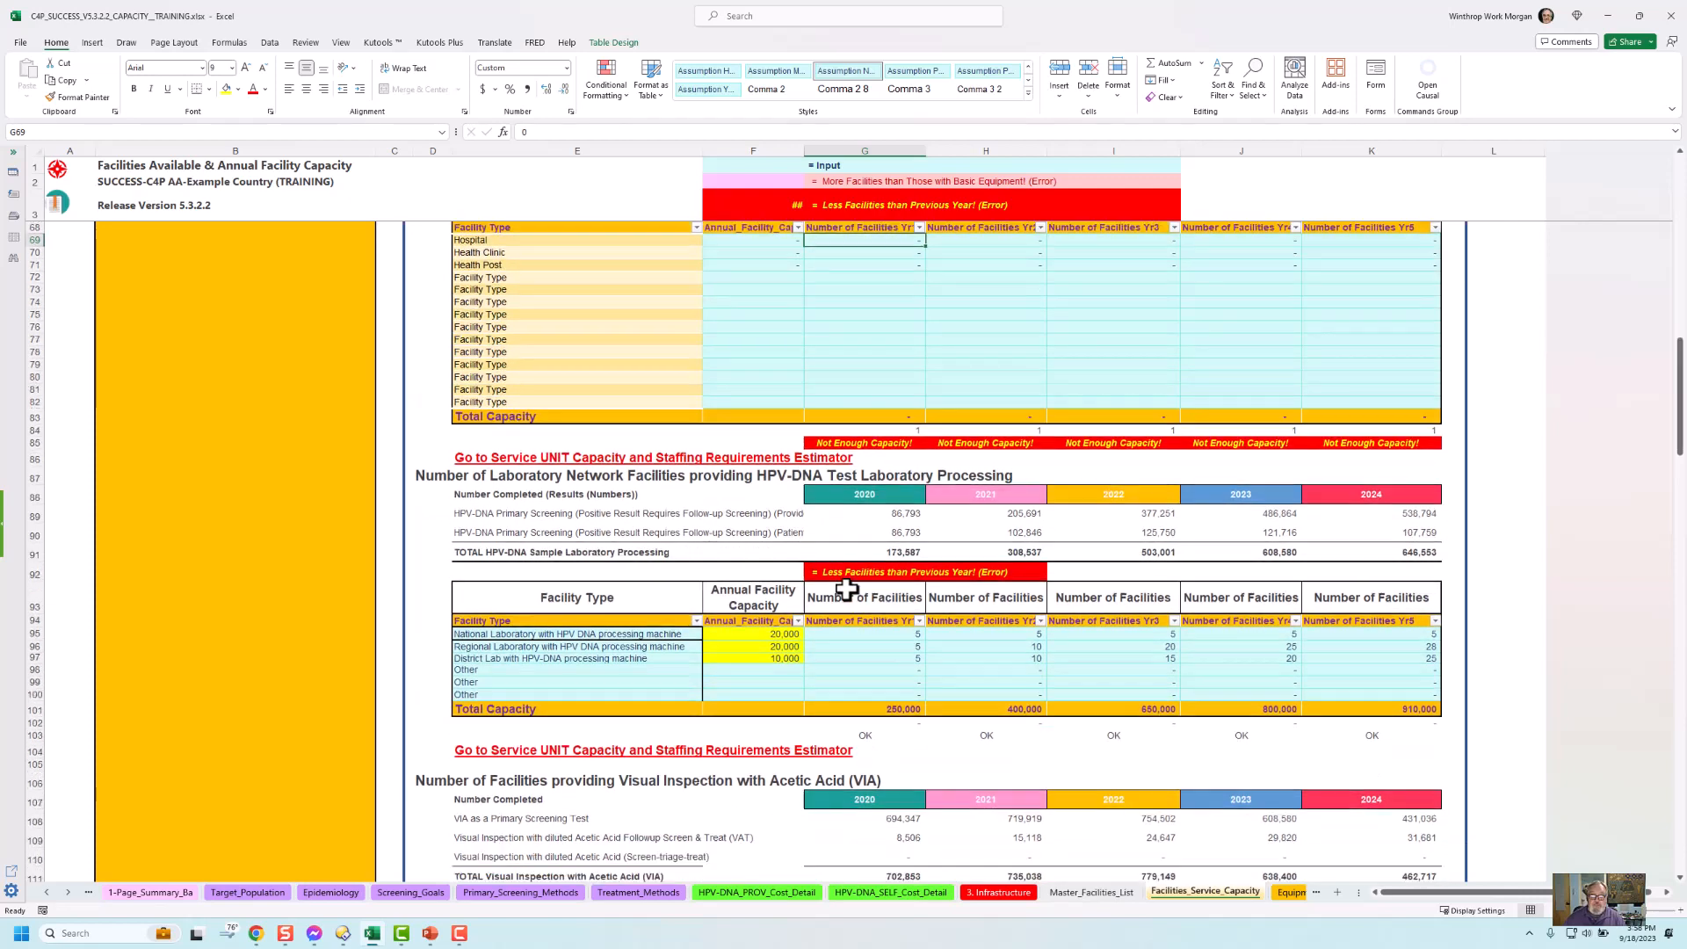
Copy the Hospital, Health Clinic and Health Post capacities and yearly facility numbers from the provider-collection table into the self-collection table.
scroll(841, 588, "up", 6)
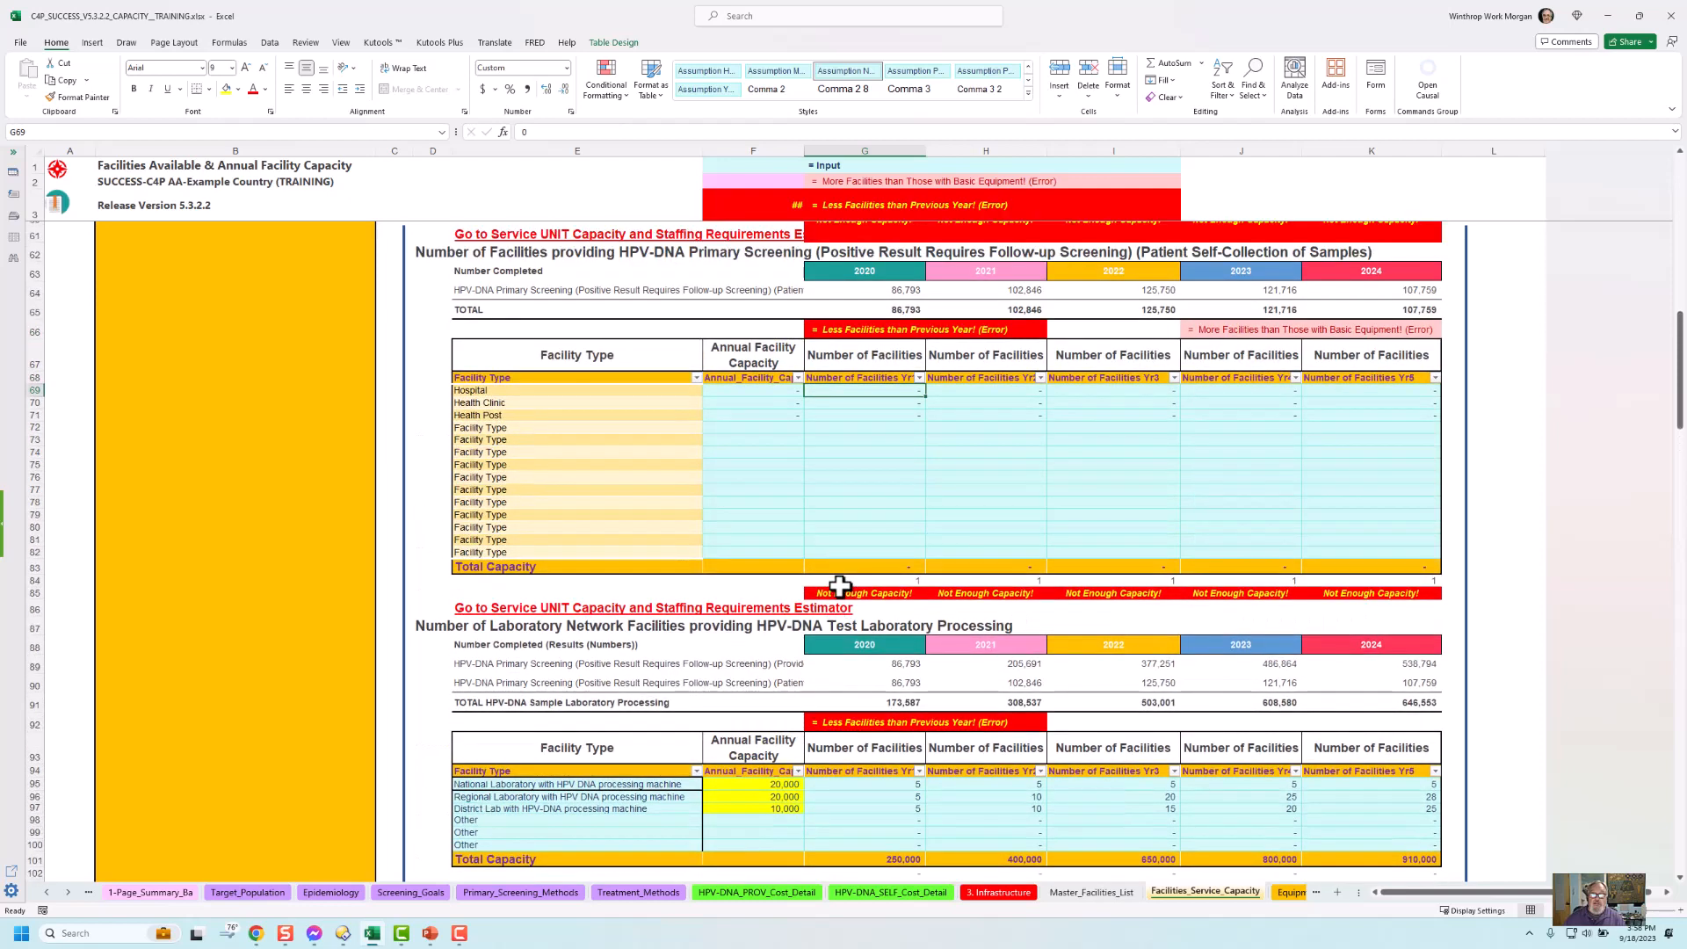
scroll(837, 586, "up", 6)
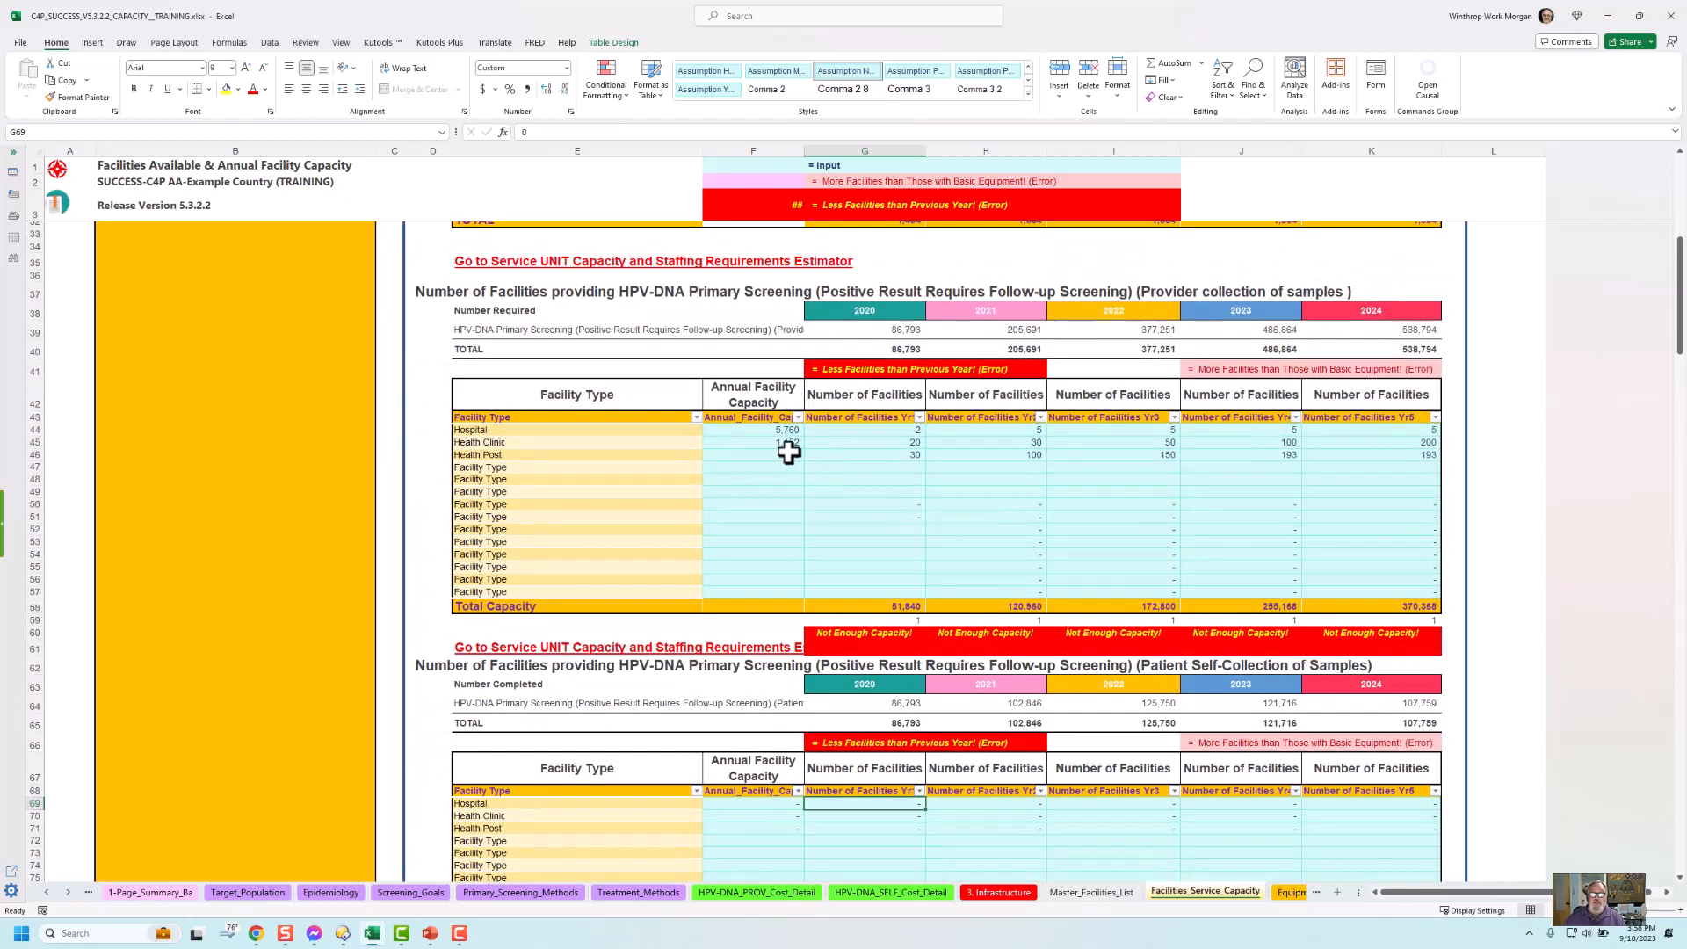
left_click_drag(781, 429, 1365, 453)
key("ctrl+c")
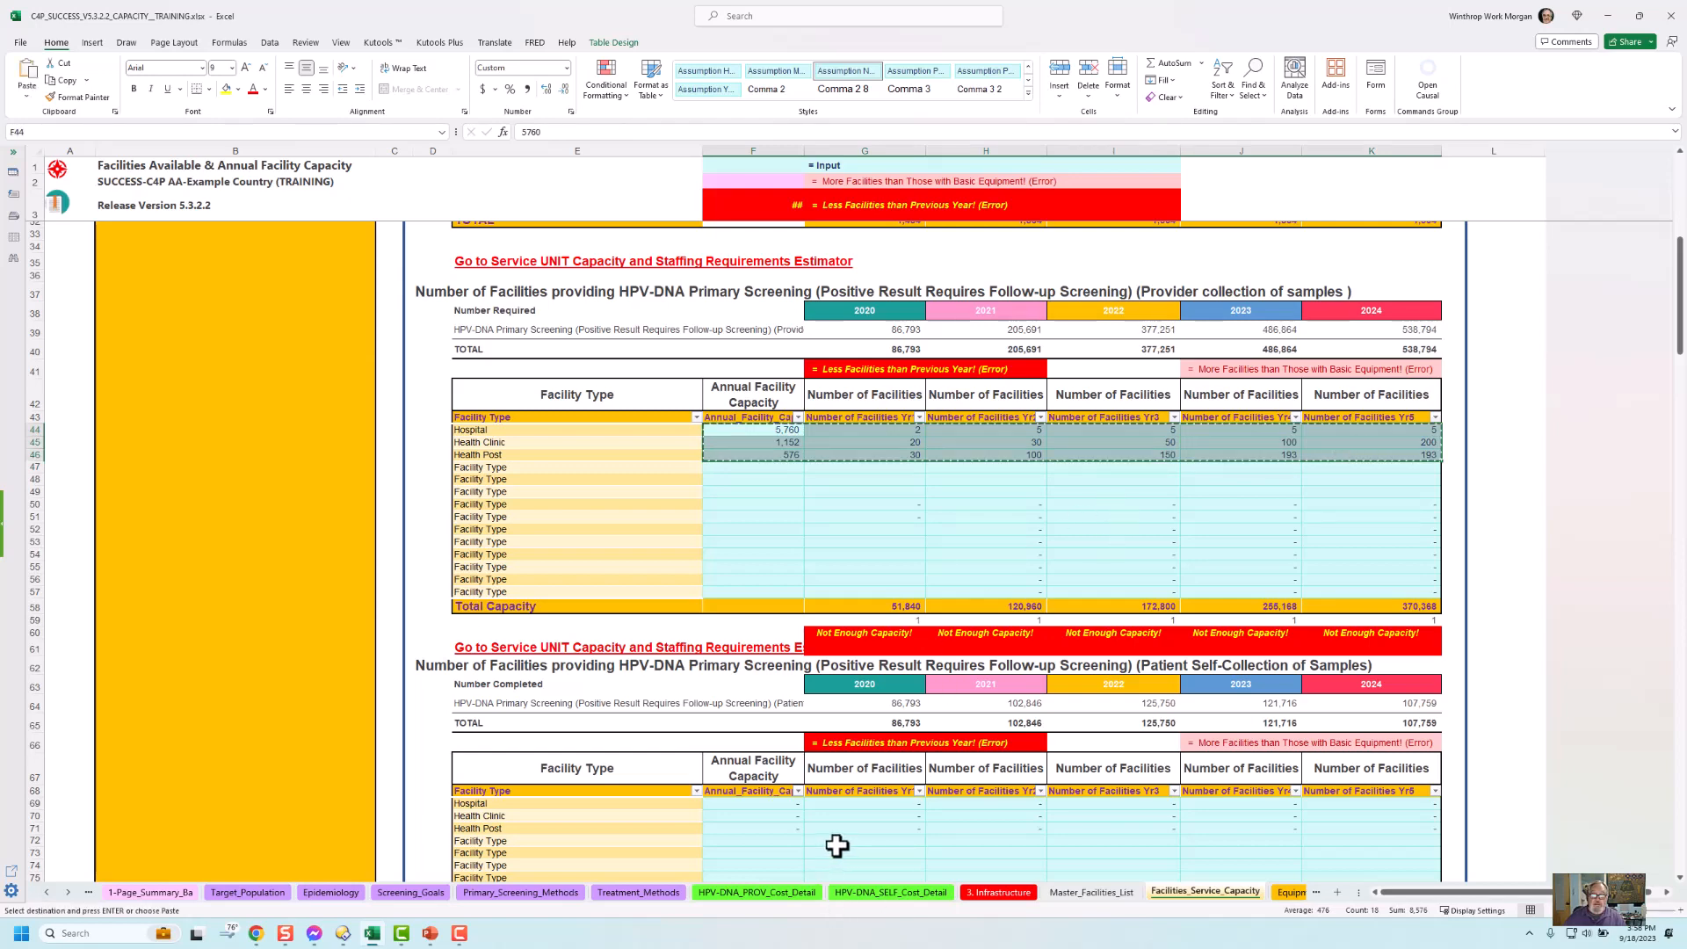
scroll(790, 812, "down", 4)
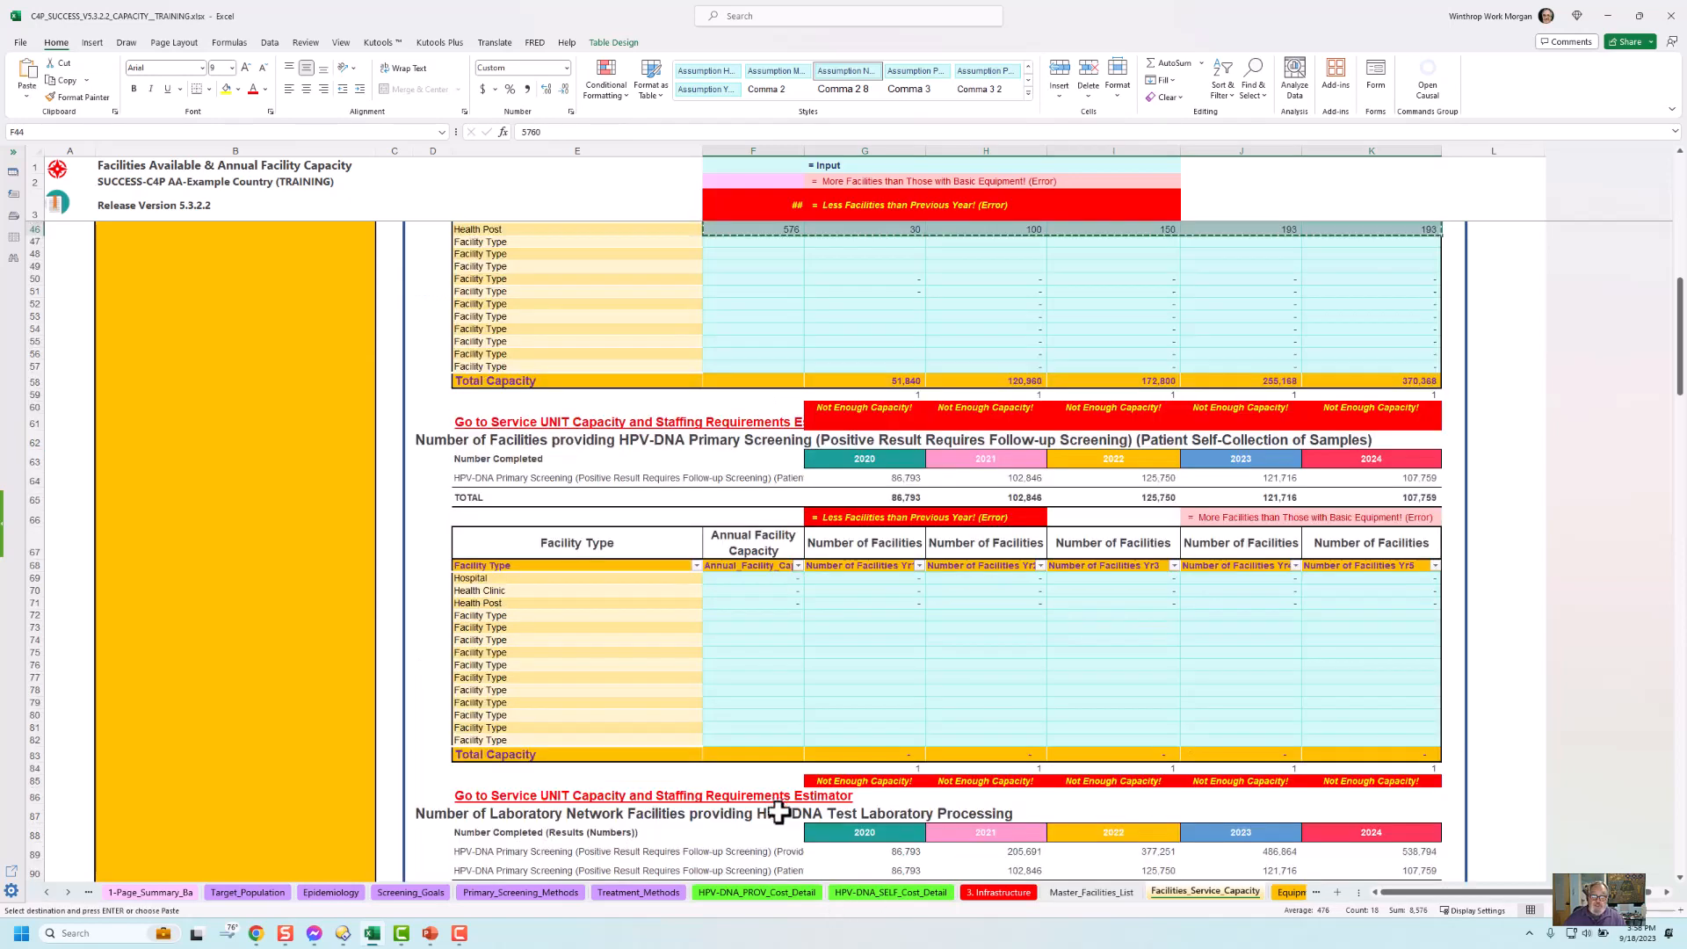
left_click(779, 580)
key("Return")
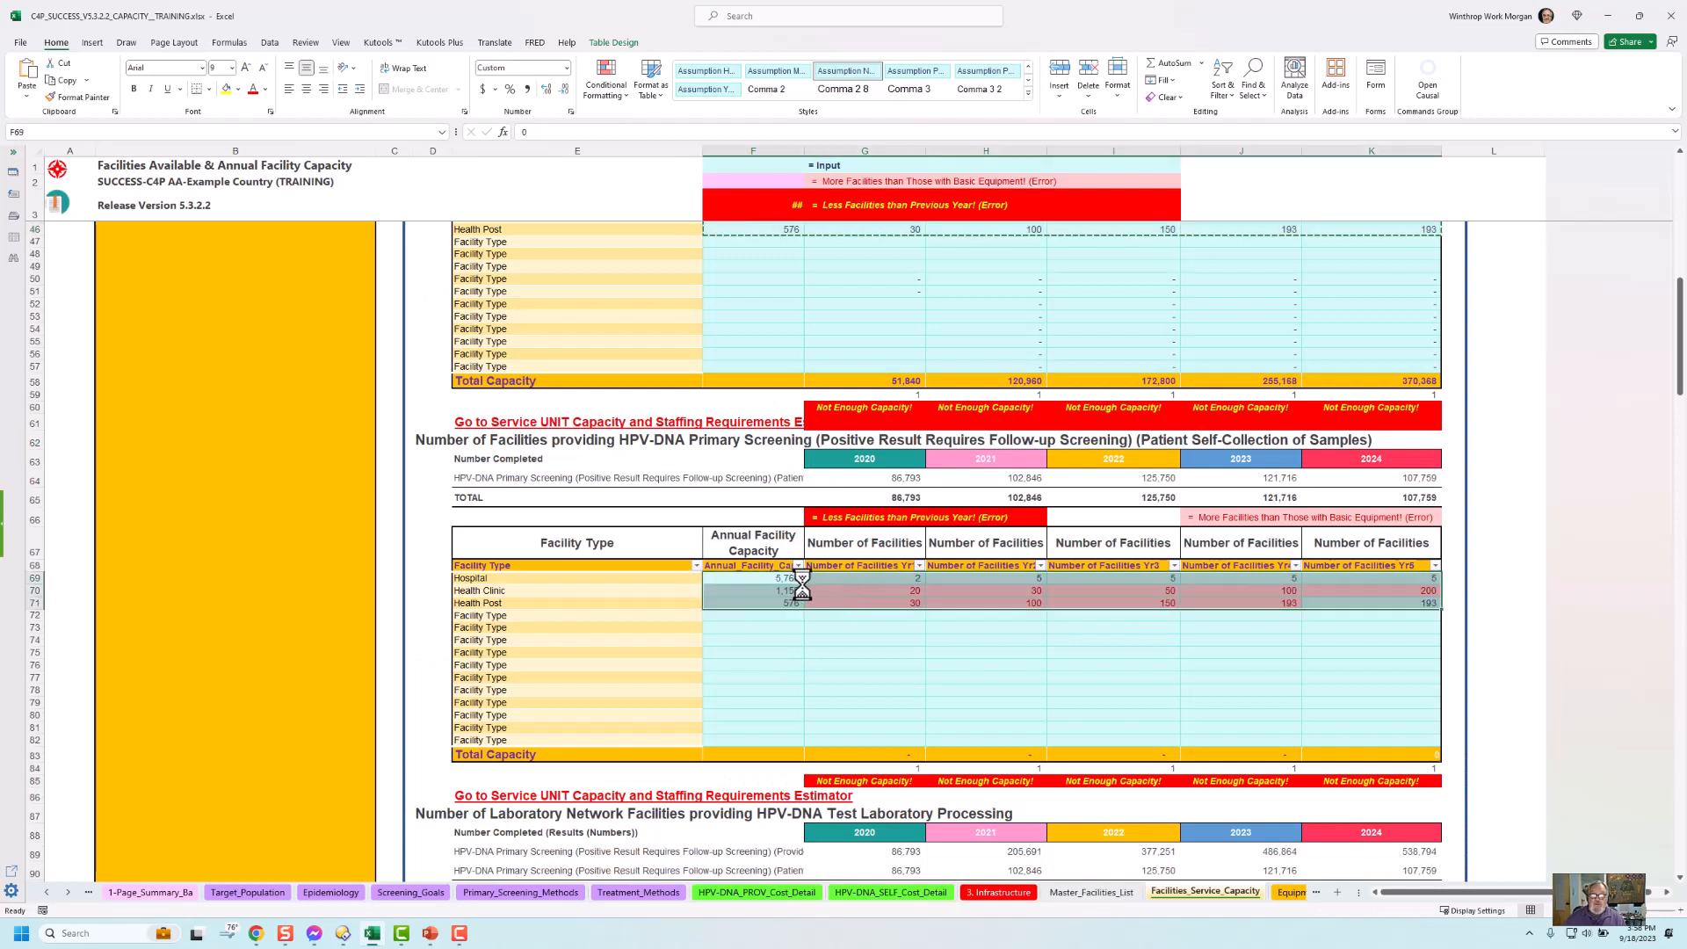
left_click(911, 589)
Check the self-collection capacities, end the copy selection and undo the pasted annual capacities of the three facility types.
scroll(975, 655, "up", 1)
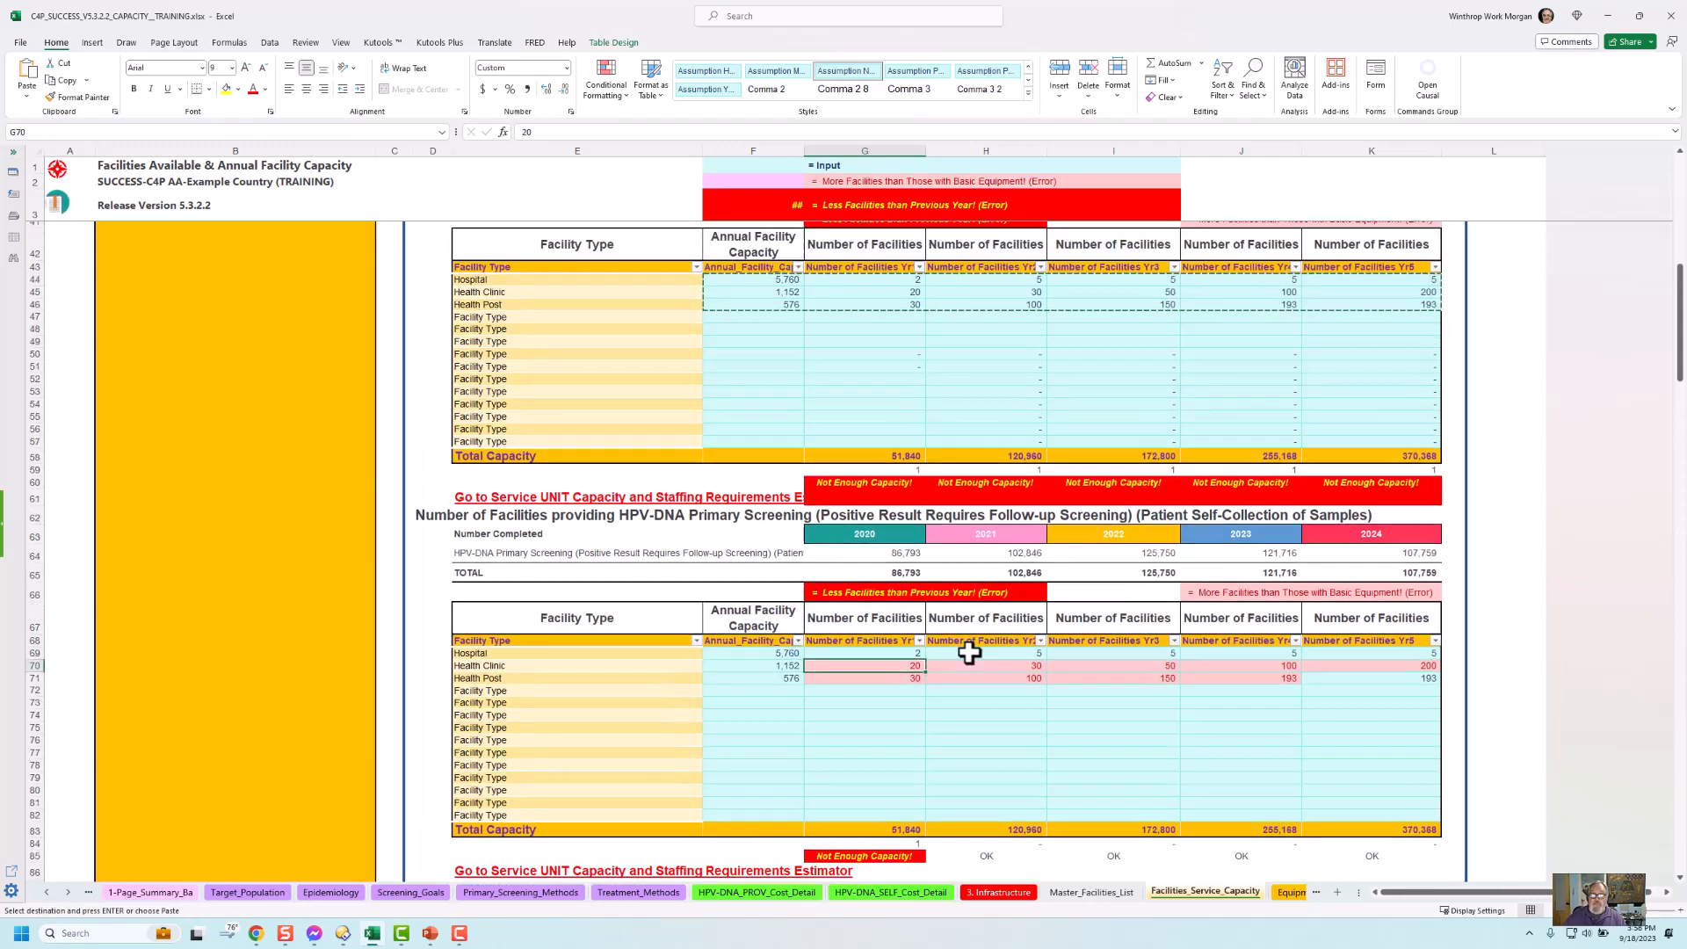
scroll(970, 655, "down", 1)
key("Escape")
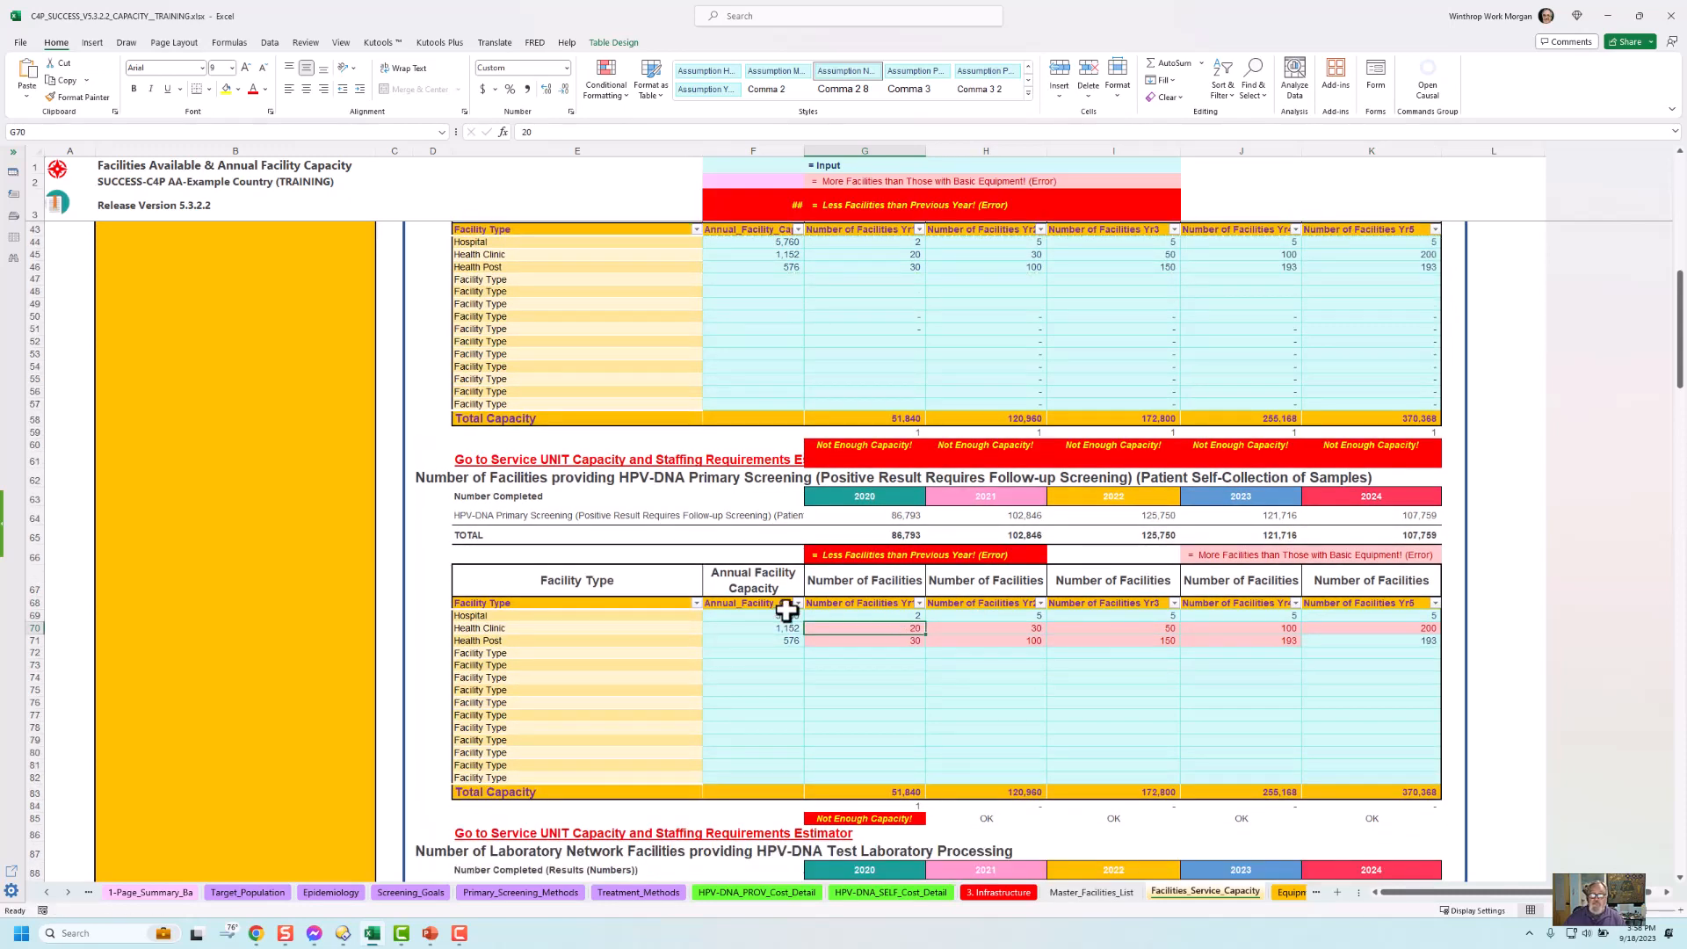
key("ctrl+z")
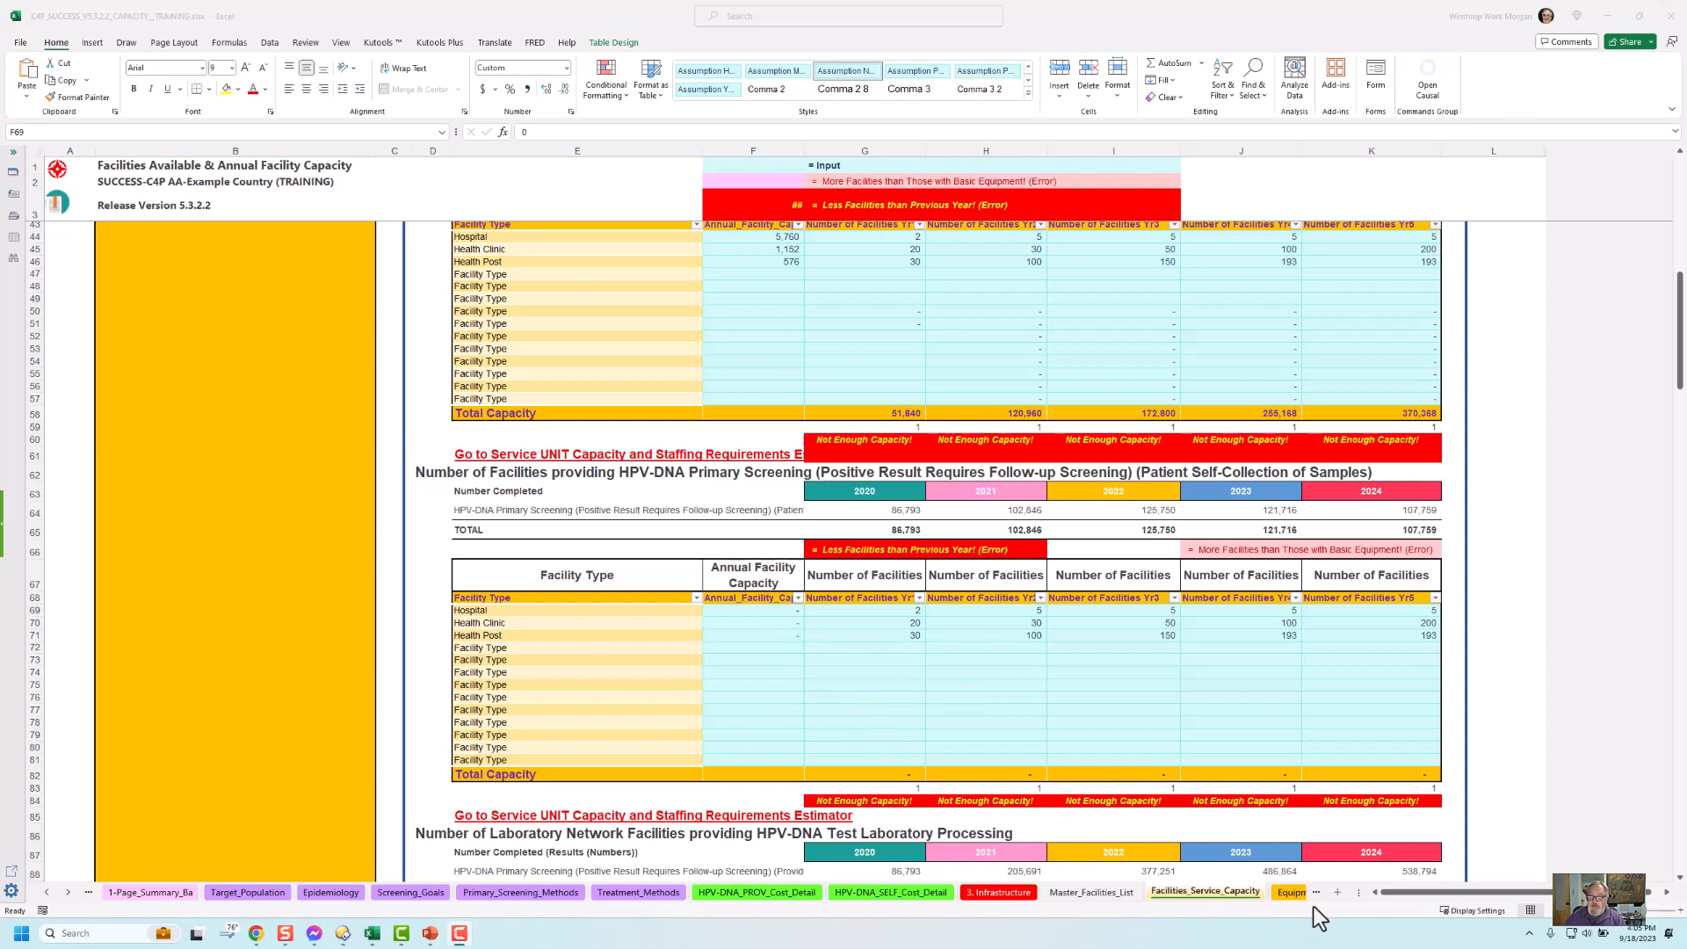
Set the time per service to 10 minutes on the Service_Unit_Capacity_Estimator sheet.
left_click(1233, 891)
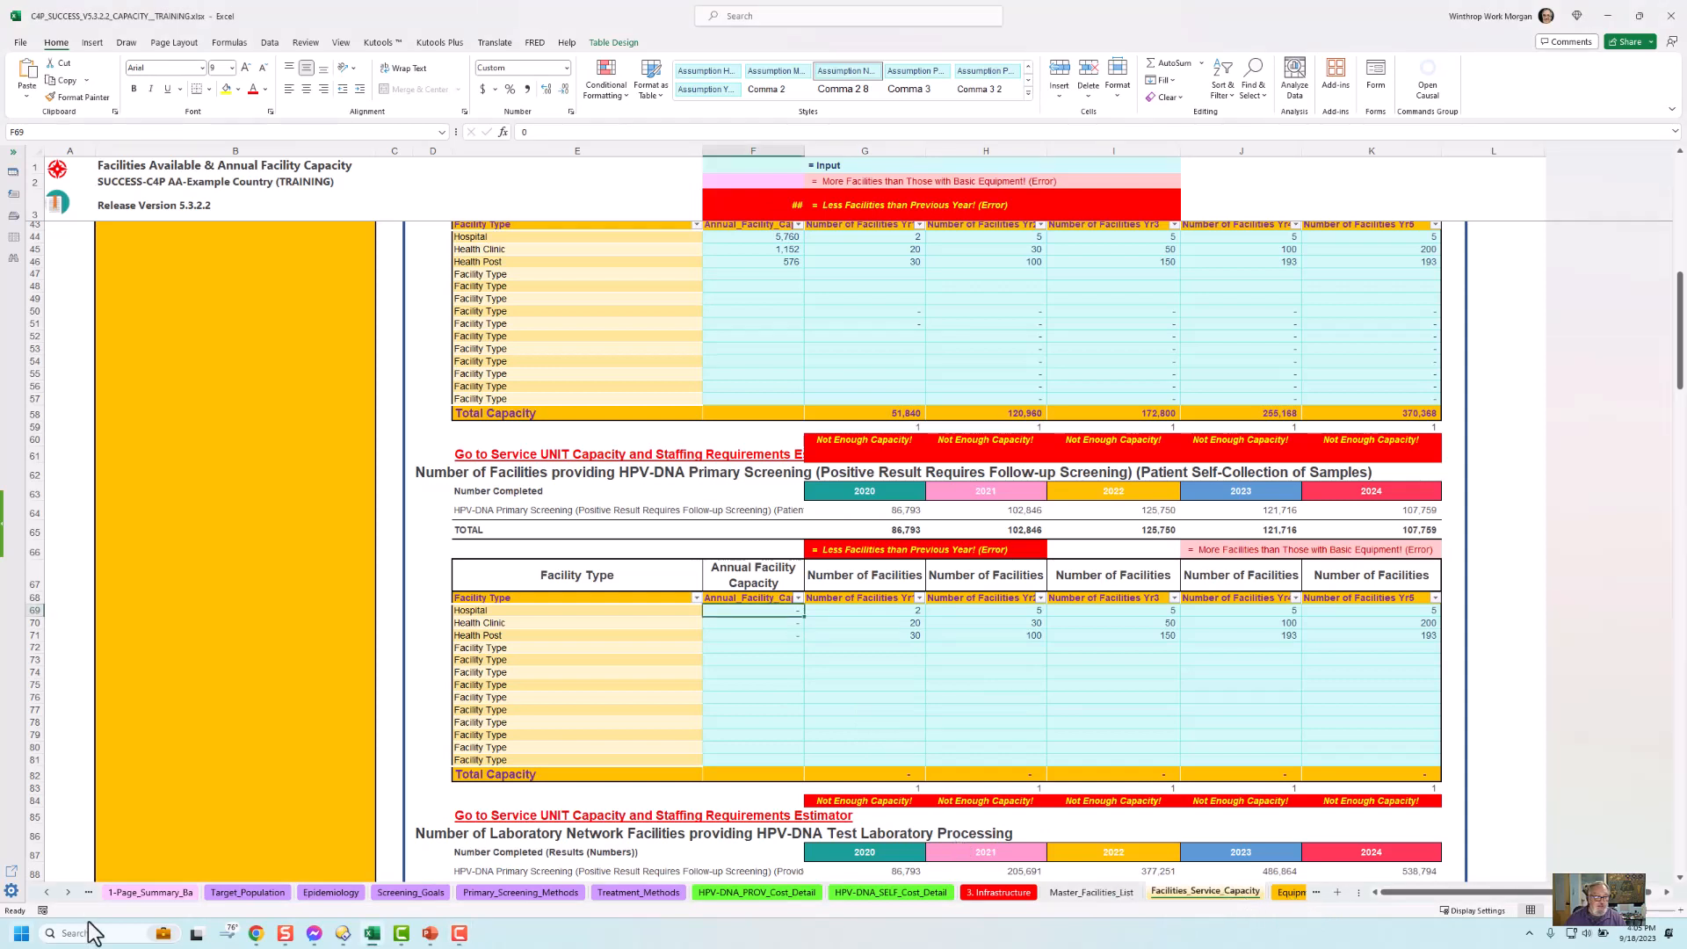
left_click(68, 892)
left_click(68, 892)
left_click(68, 892)
left_click(68, 891)
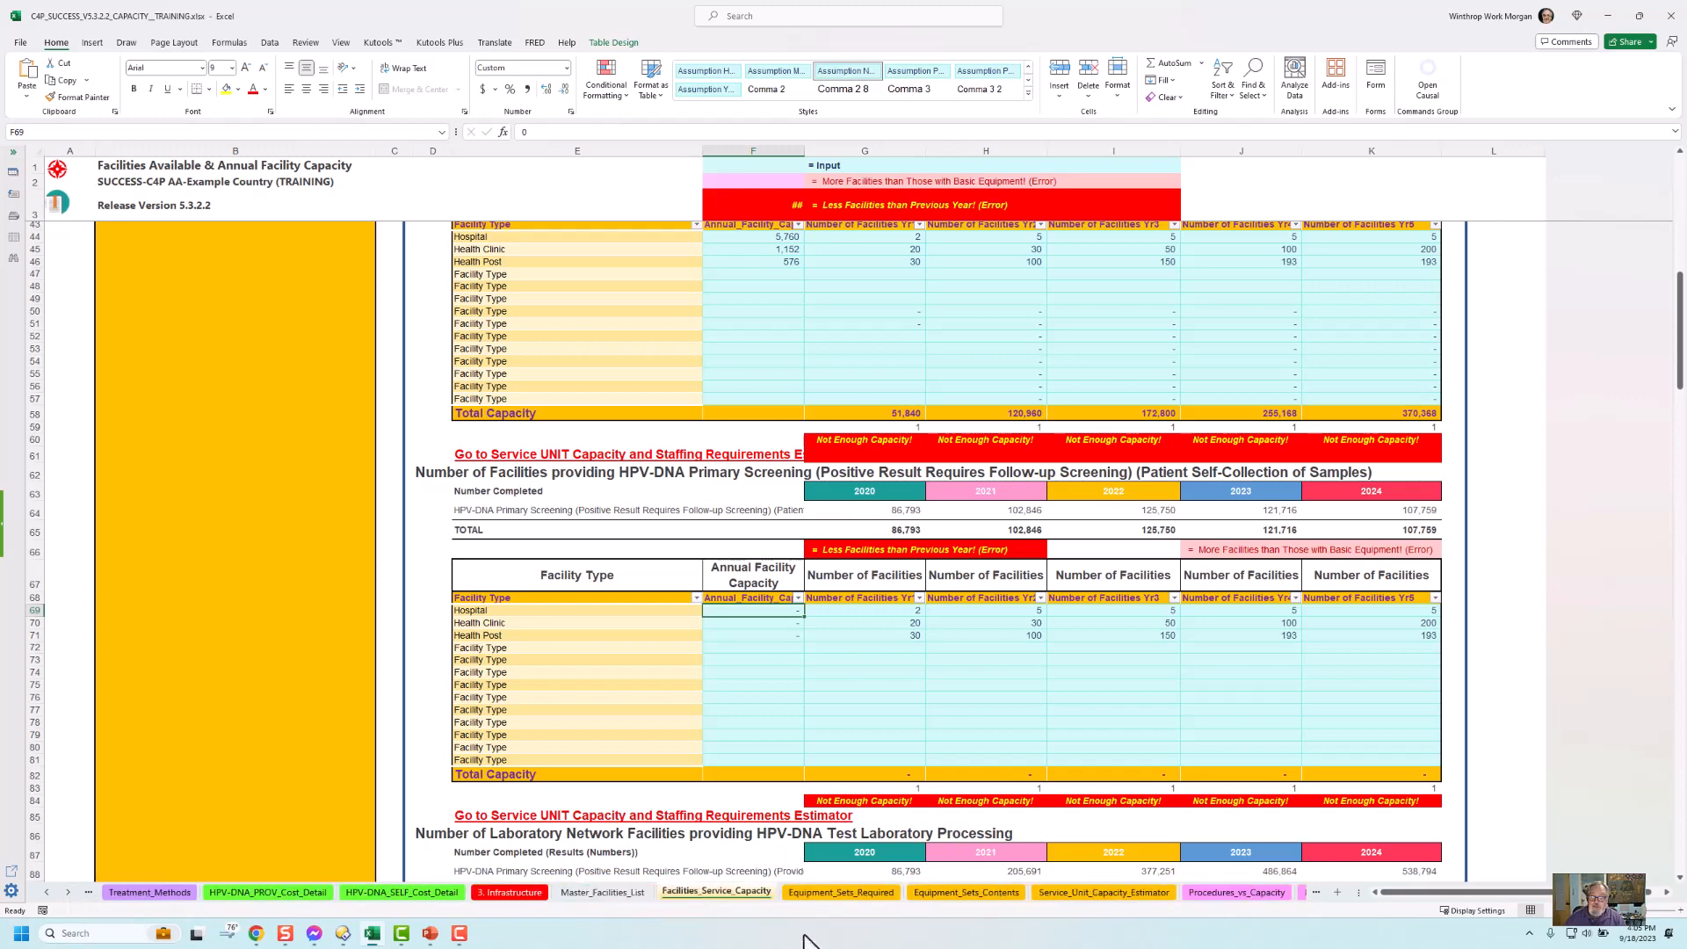
left_click(1105, 891)
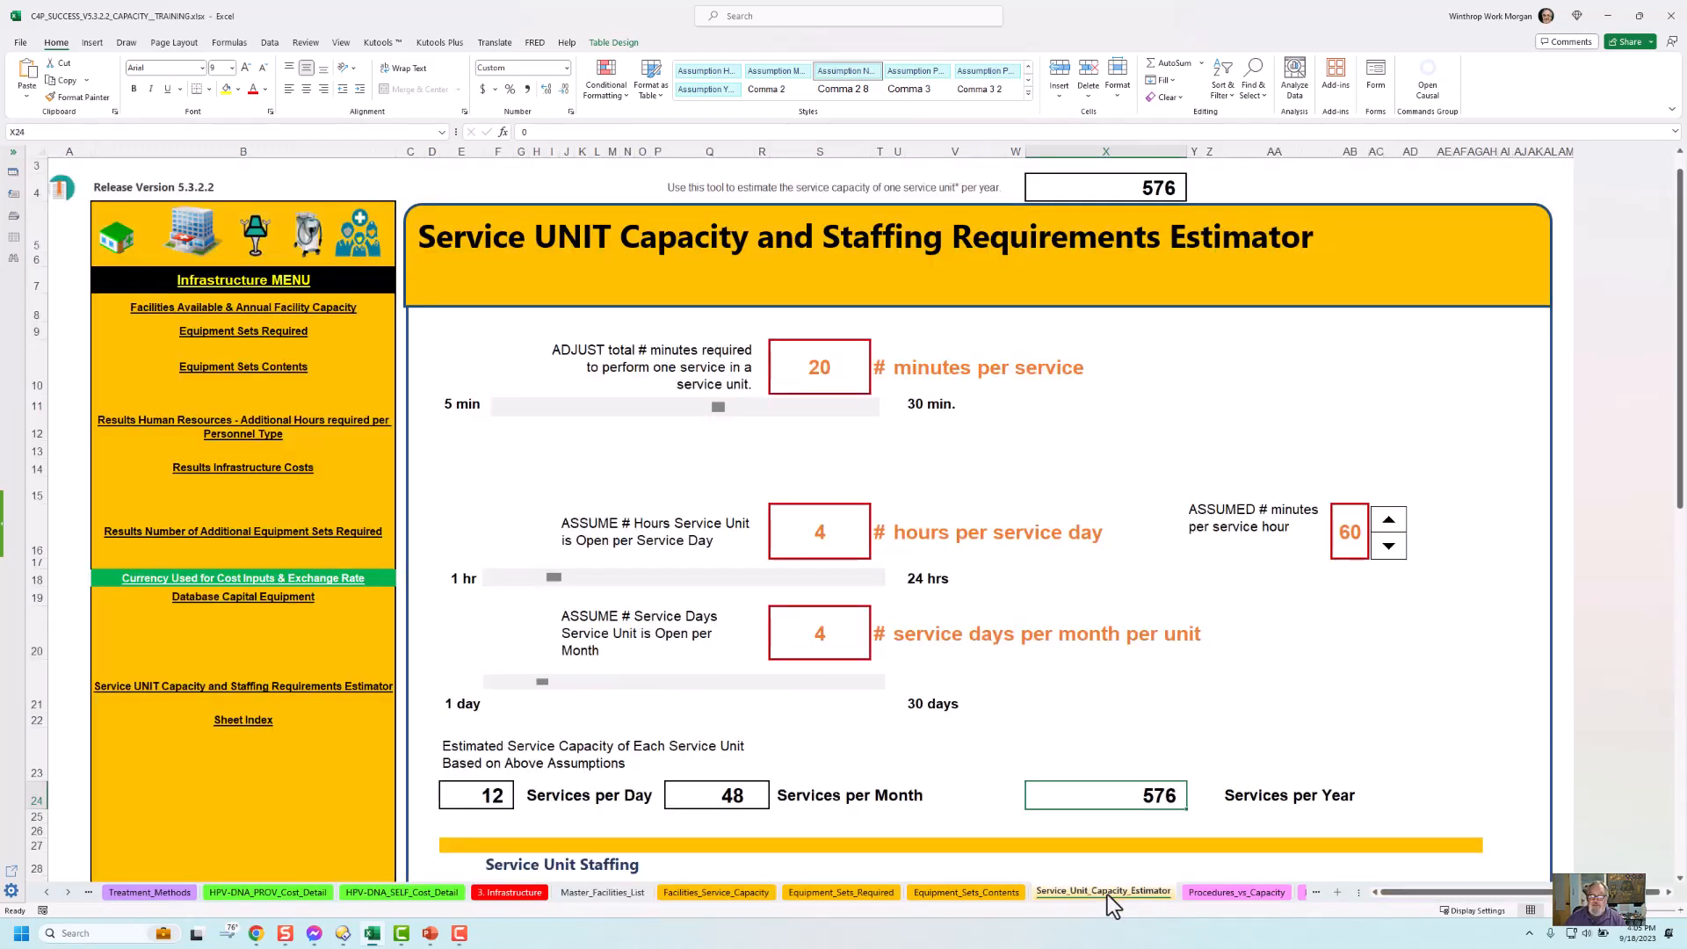
left_click(815, 369)
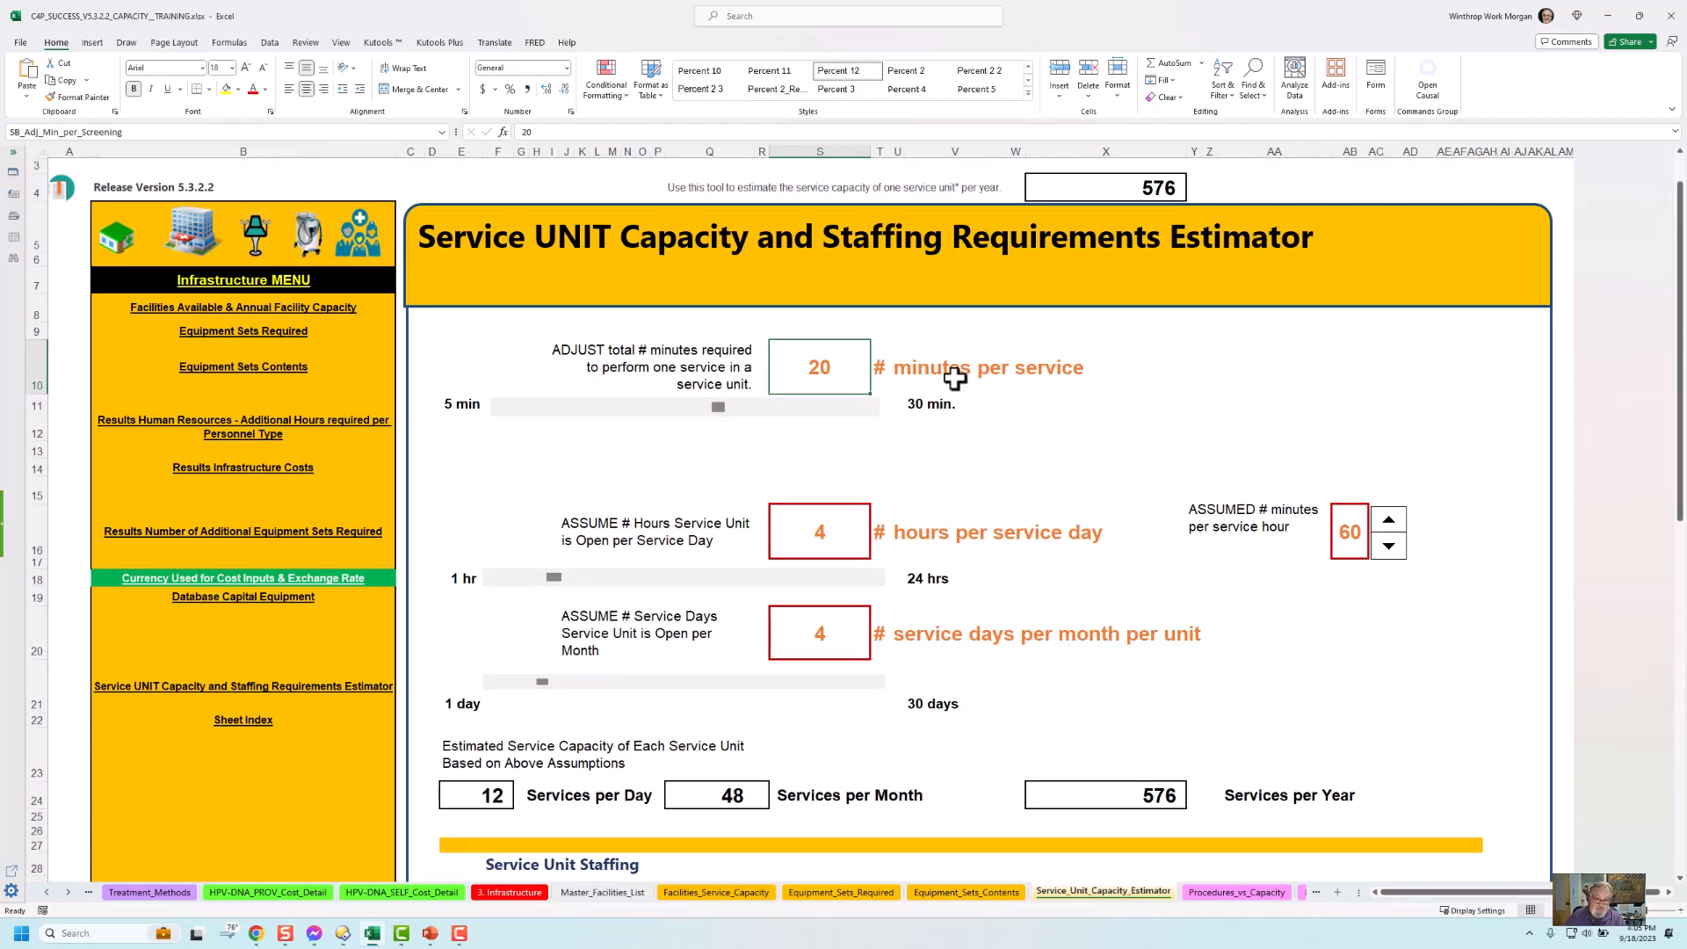
type("10")
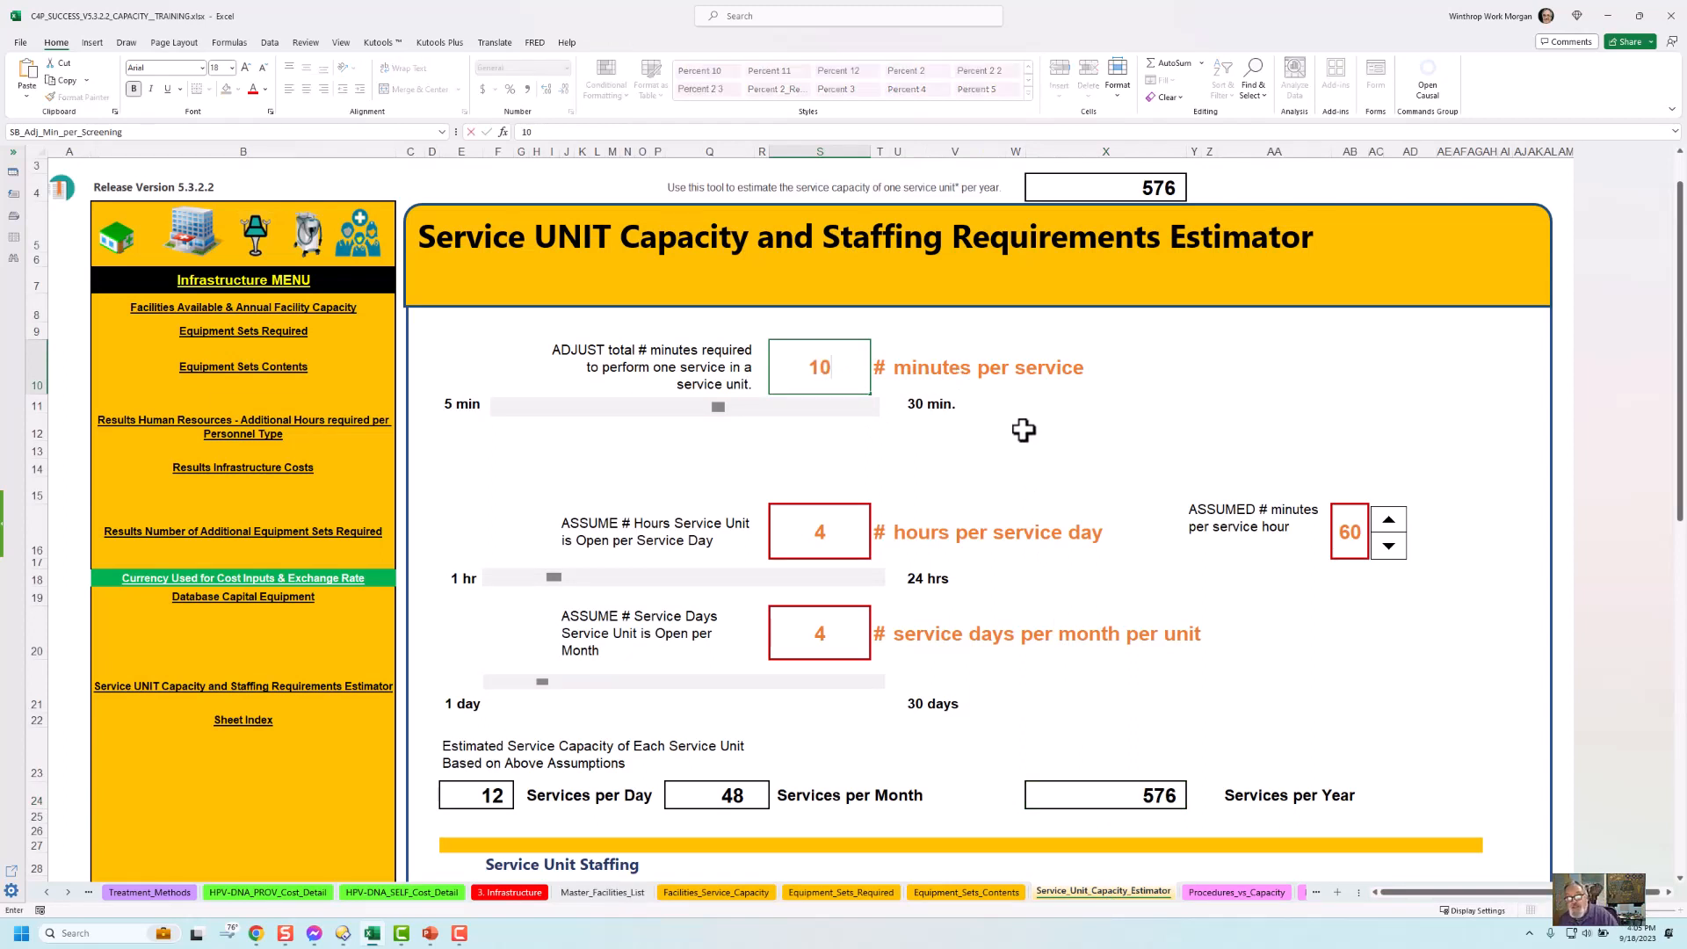
left_click(1020, 432)
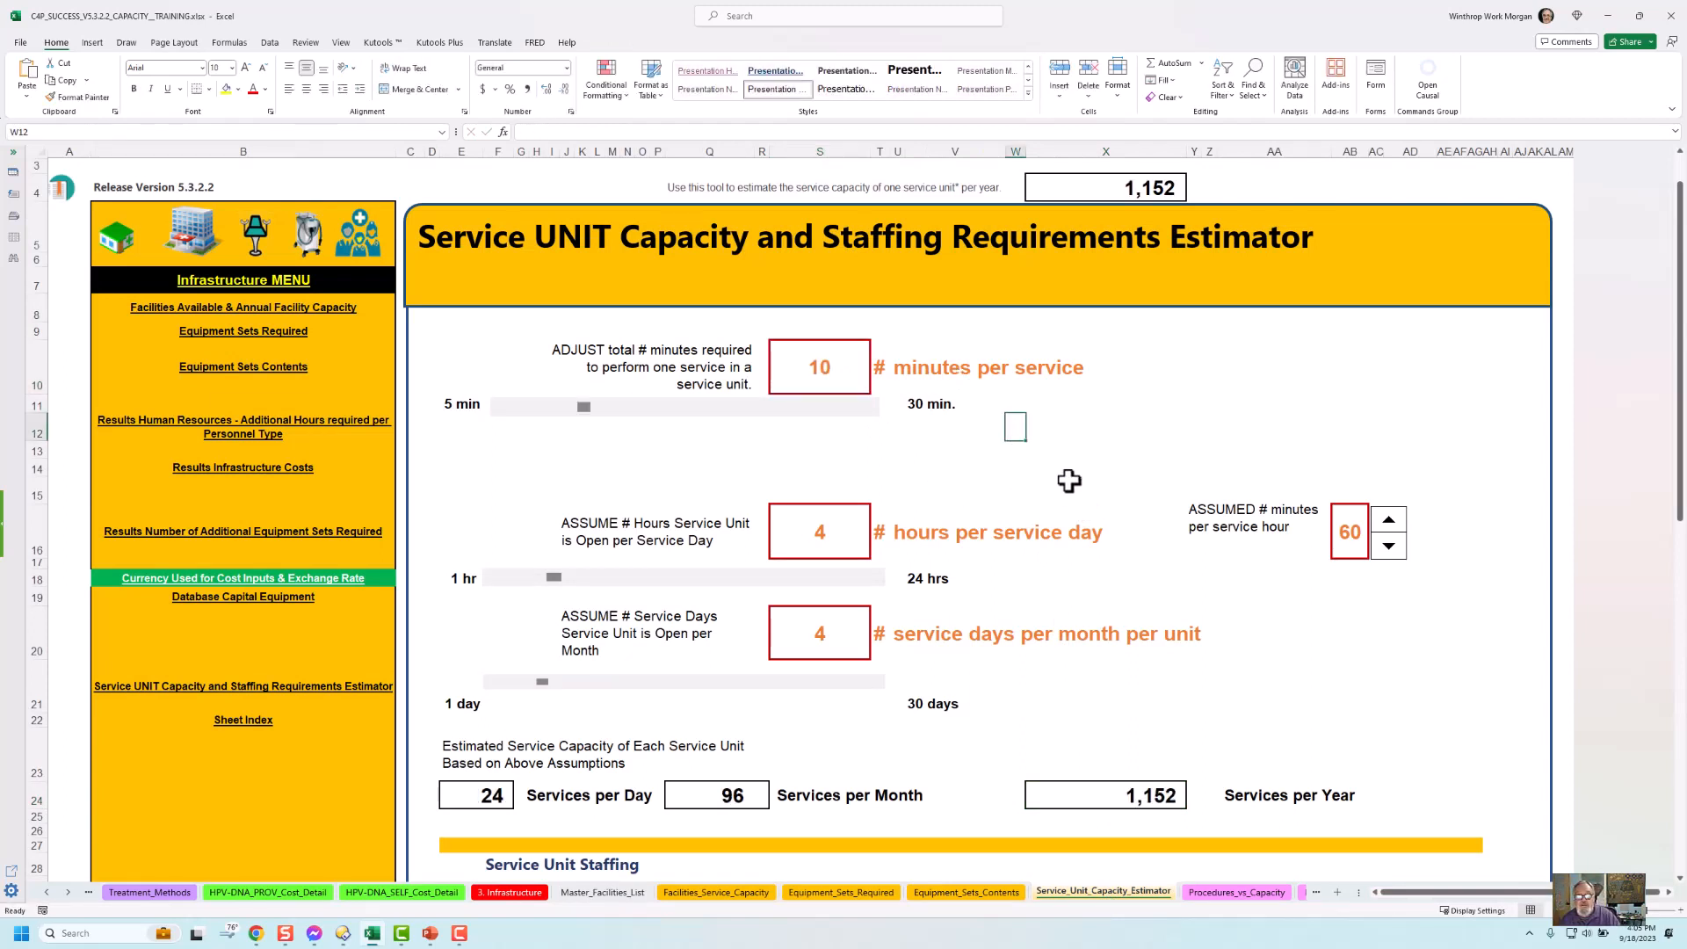
Set the estimator's service unit to 8 hours per service day and 20 service days per month, and select the services-per-year result.
left_click(820, 534)
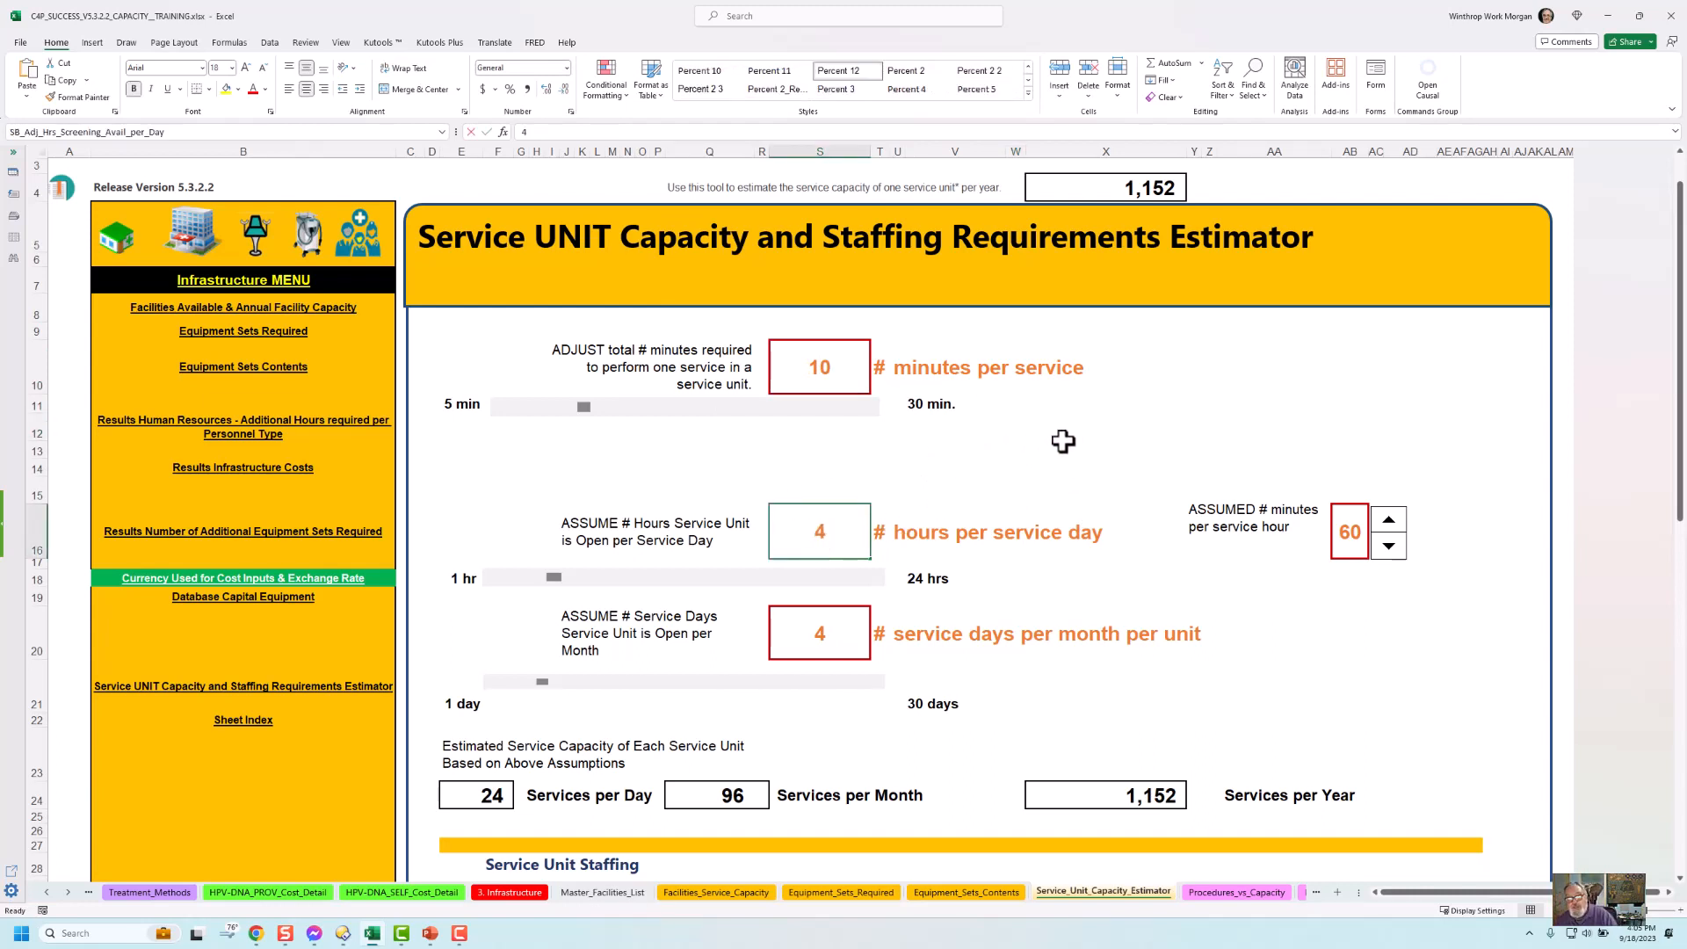
type("8")
left_click(835, 636)
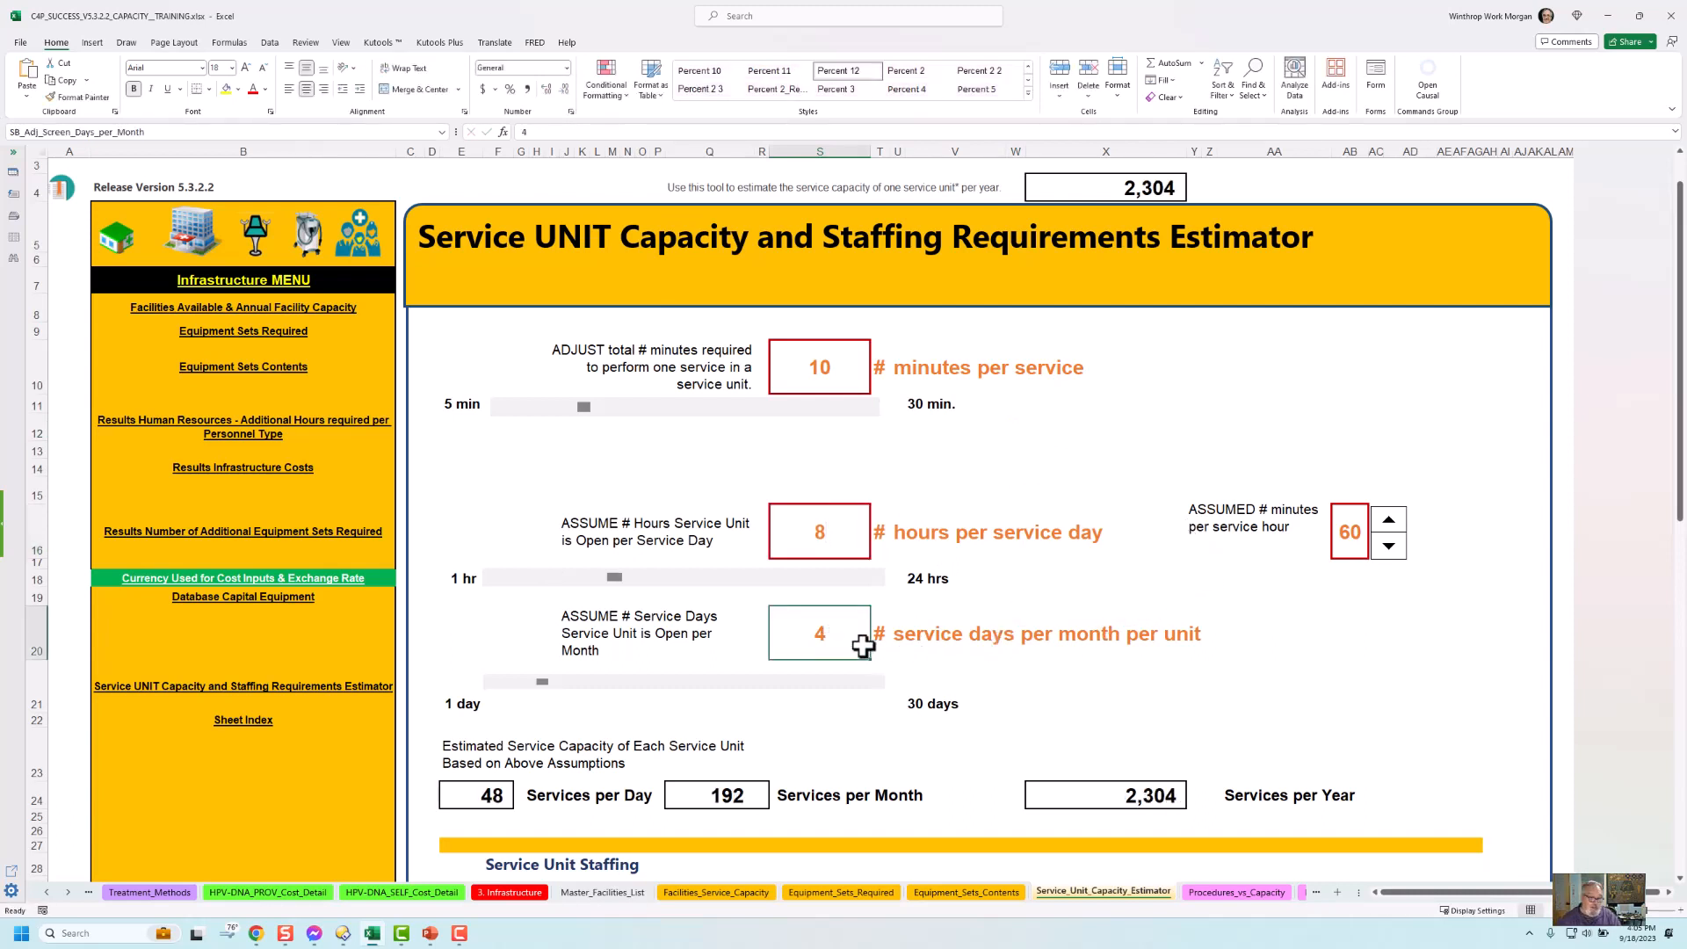
type("2")
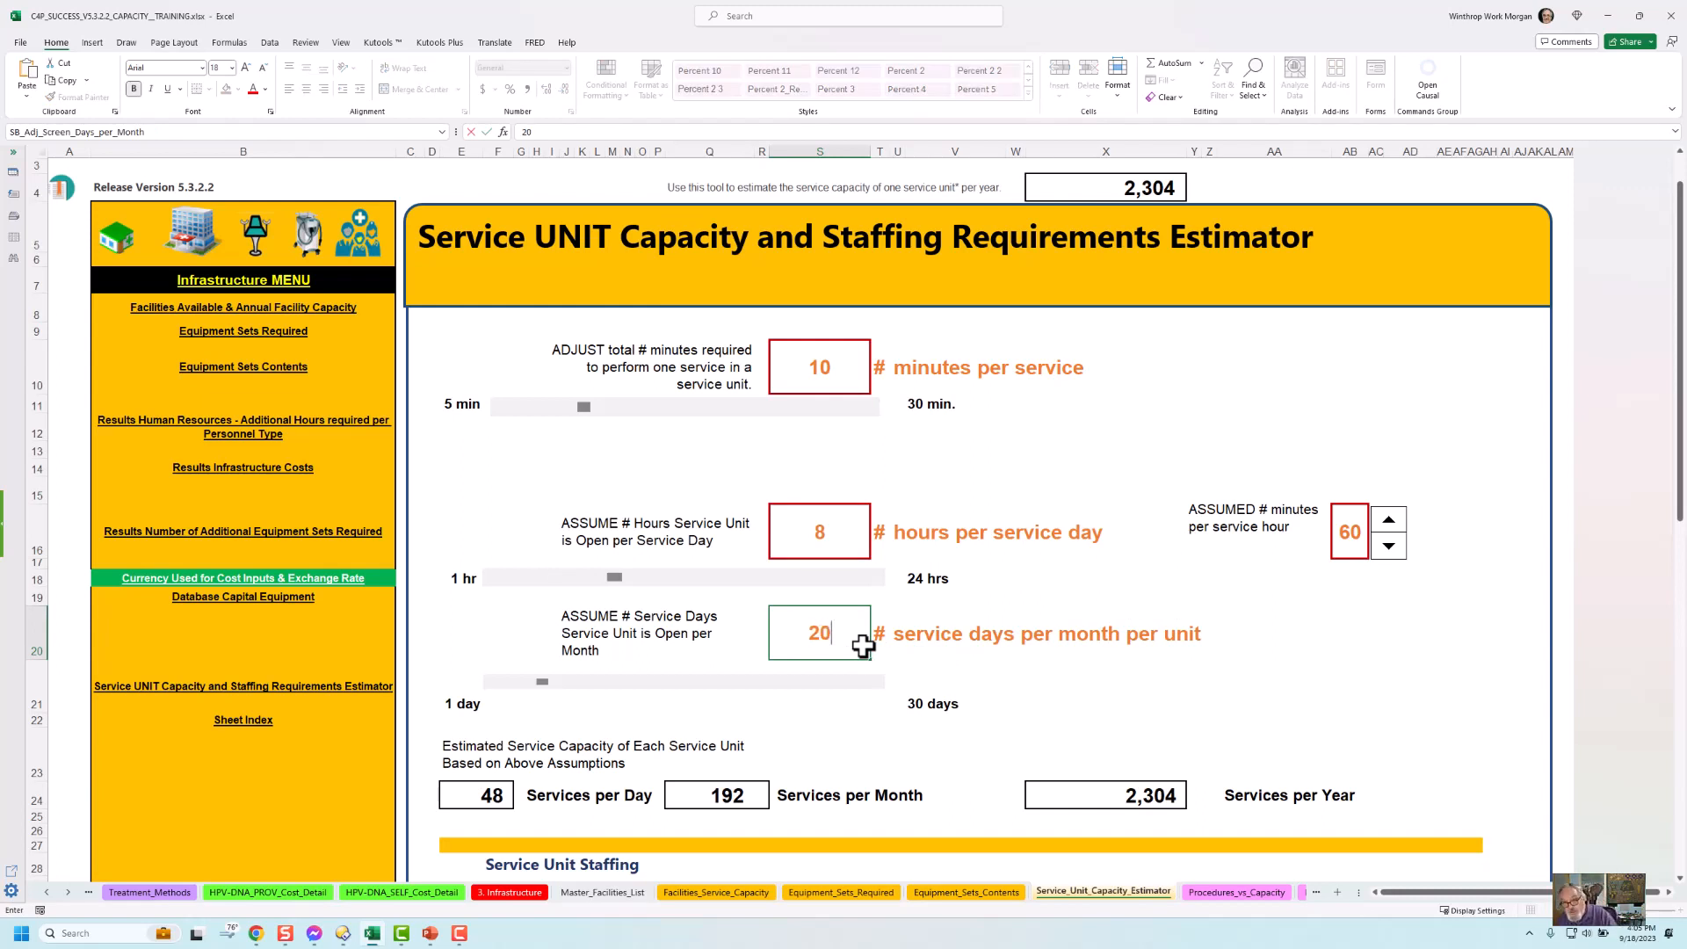
type("0")
left_click(1294, 697)
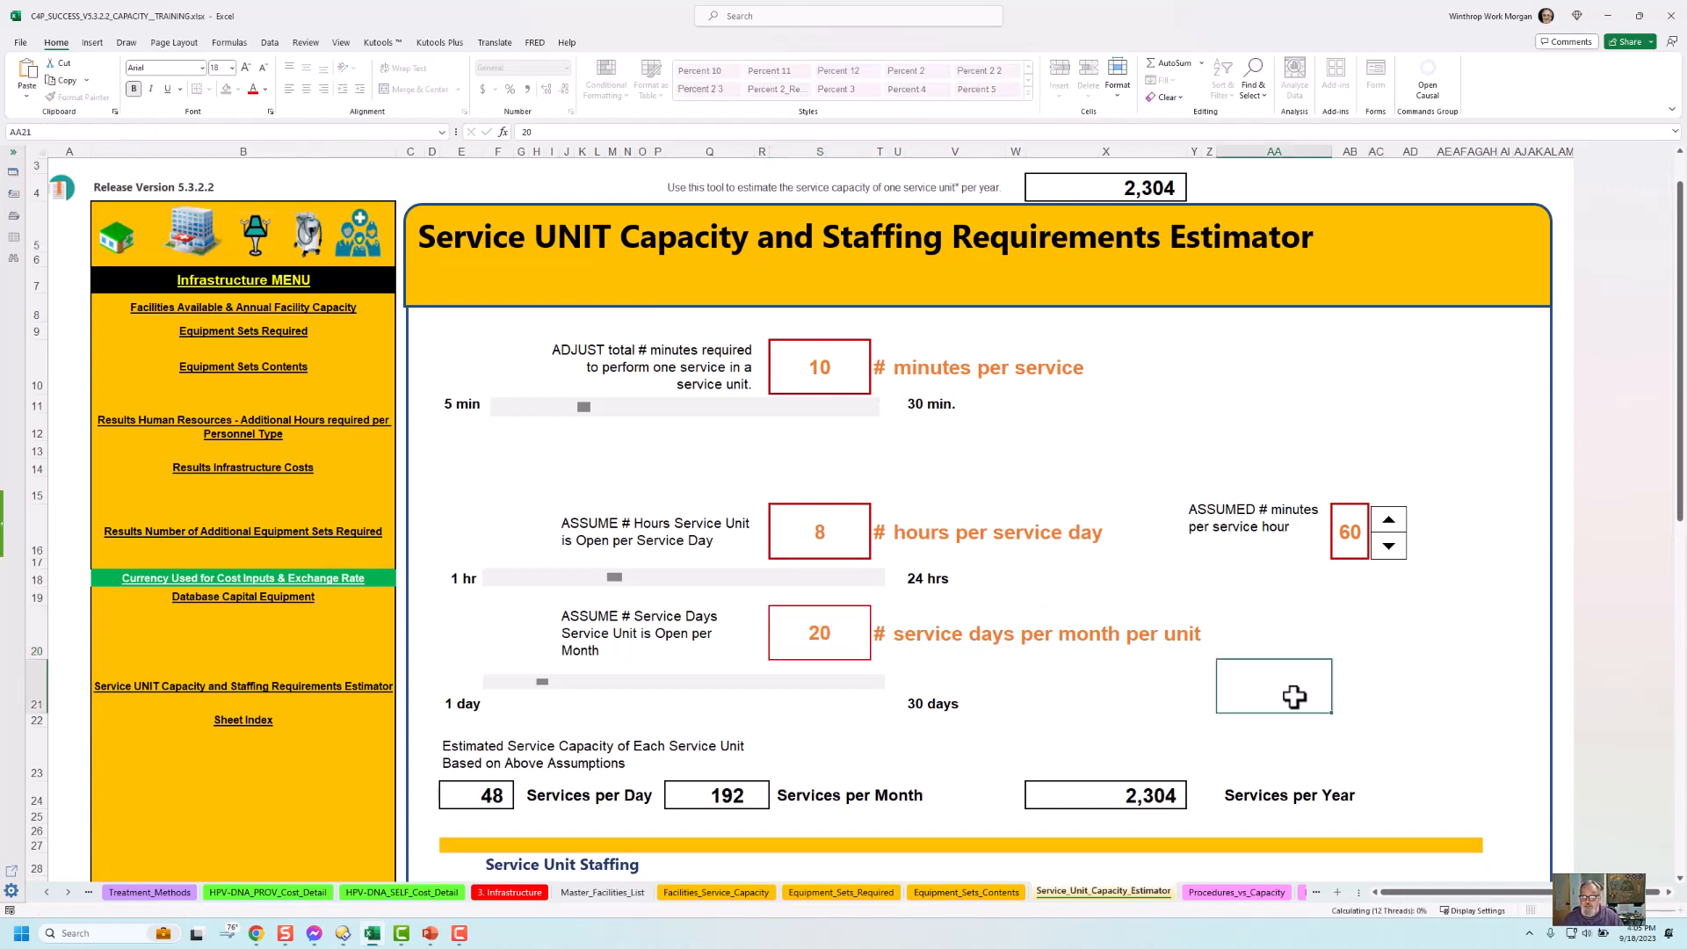
left_click(1118, 800)
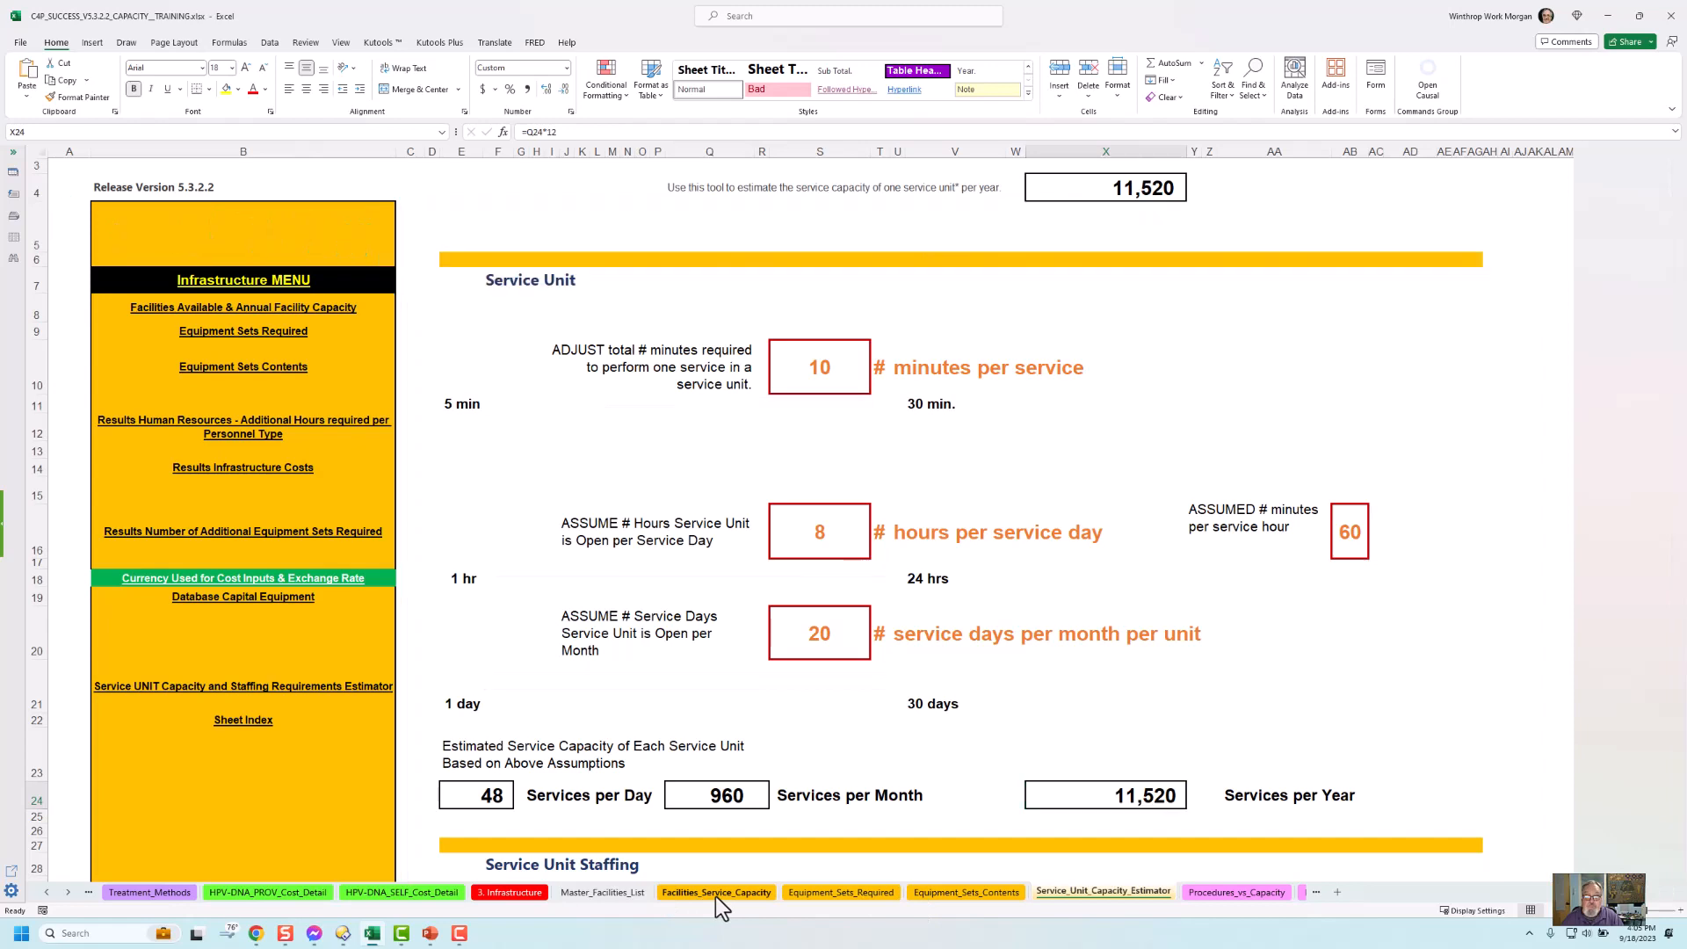
Enter 11520 as the Hospital's annual facility capacity in the self-collection table on the Facilities_Service_Capacity sheet.
left_click(715, 893)
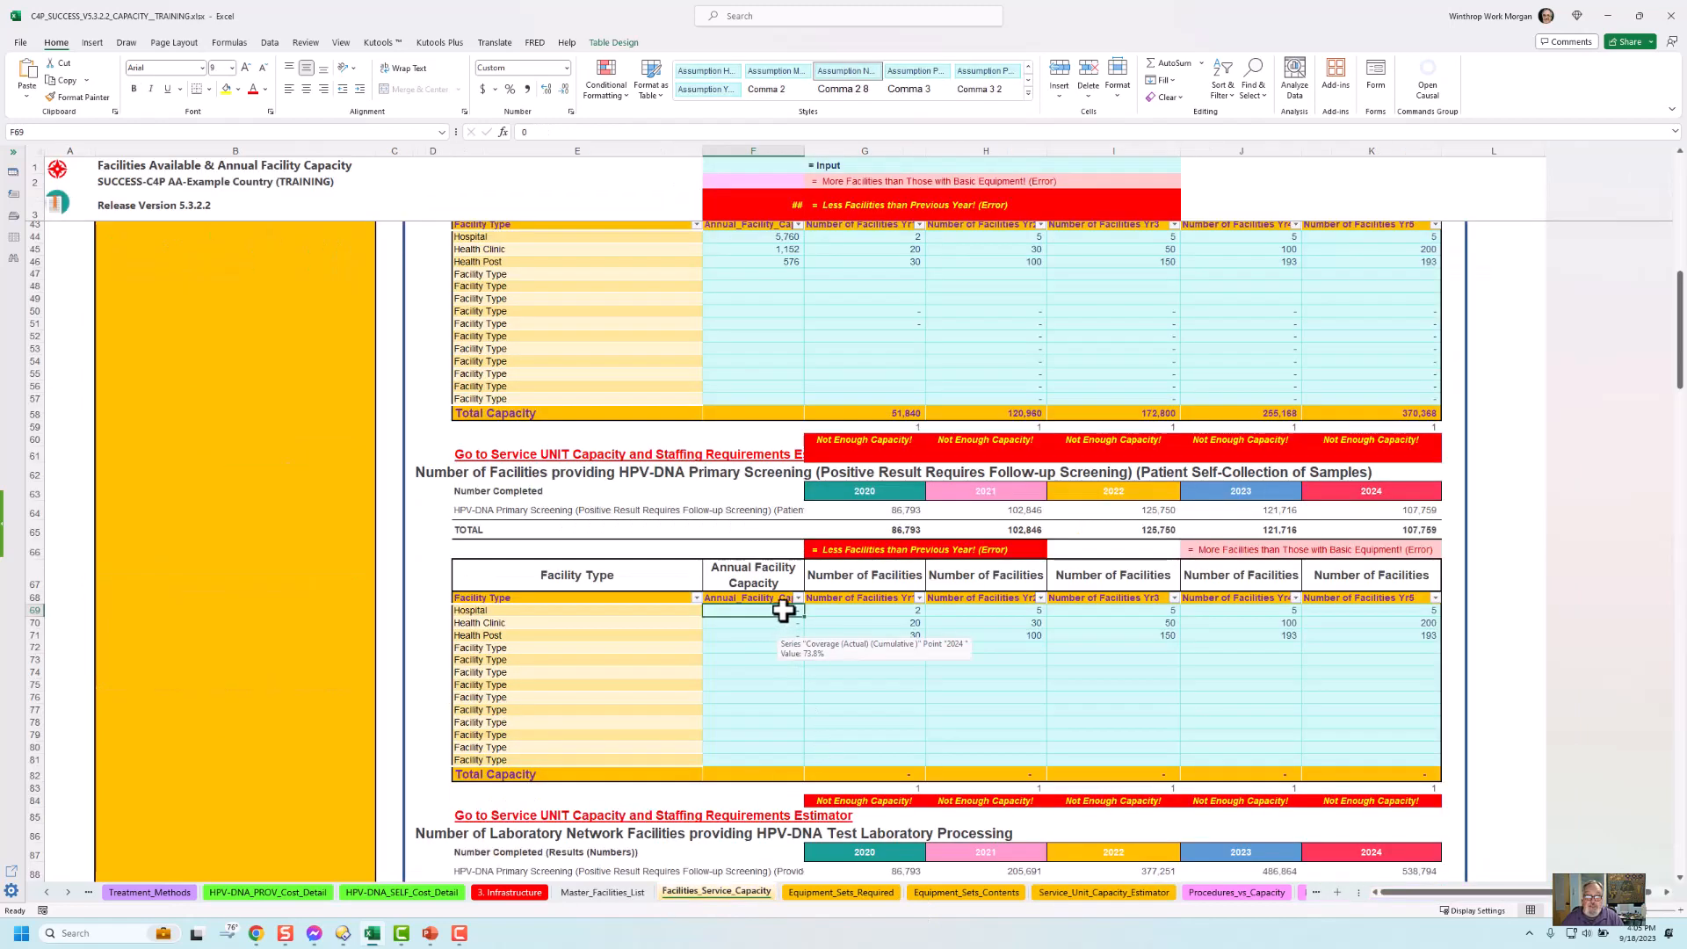
type("11")
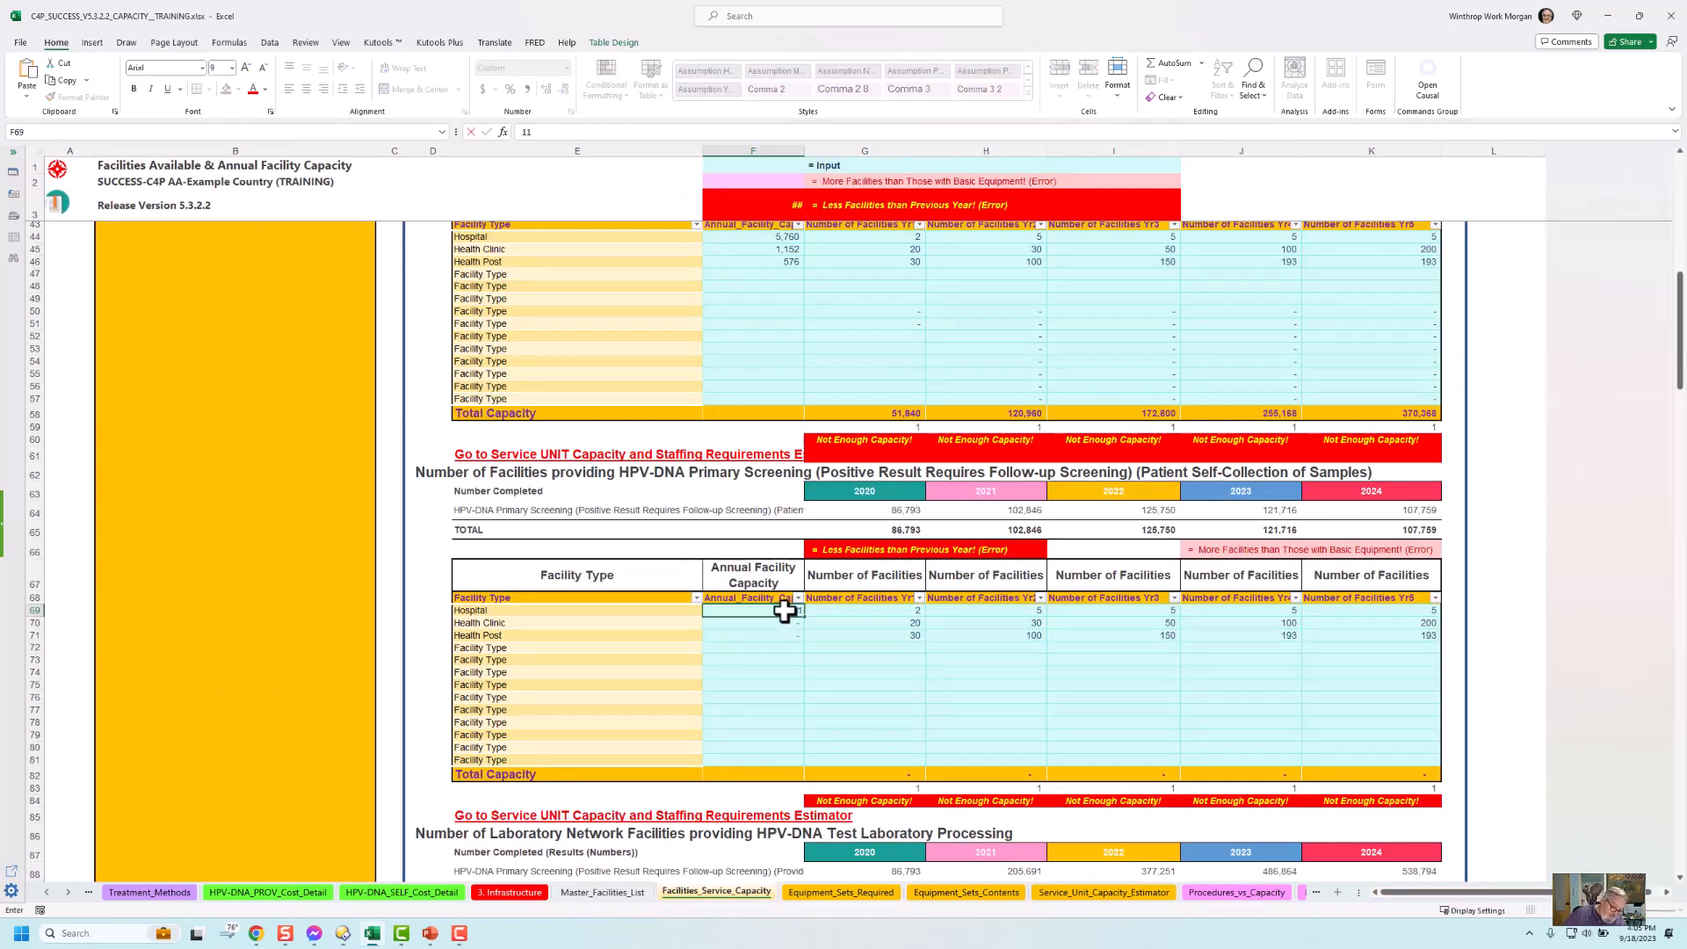
type("52")
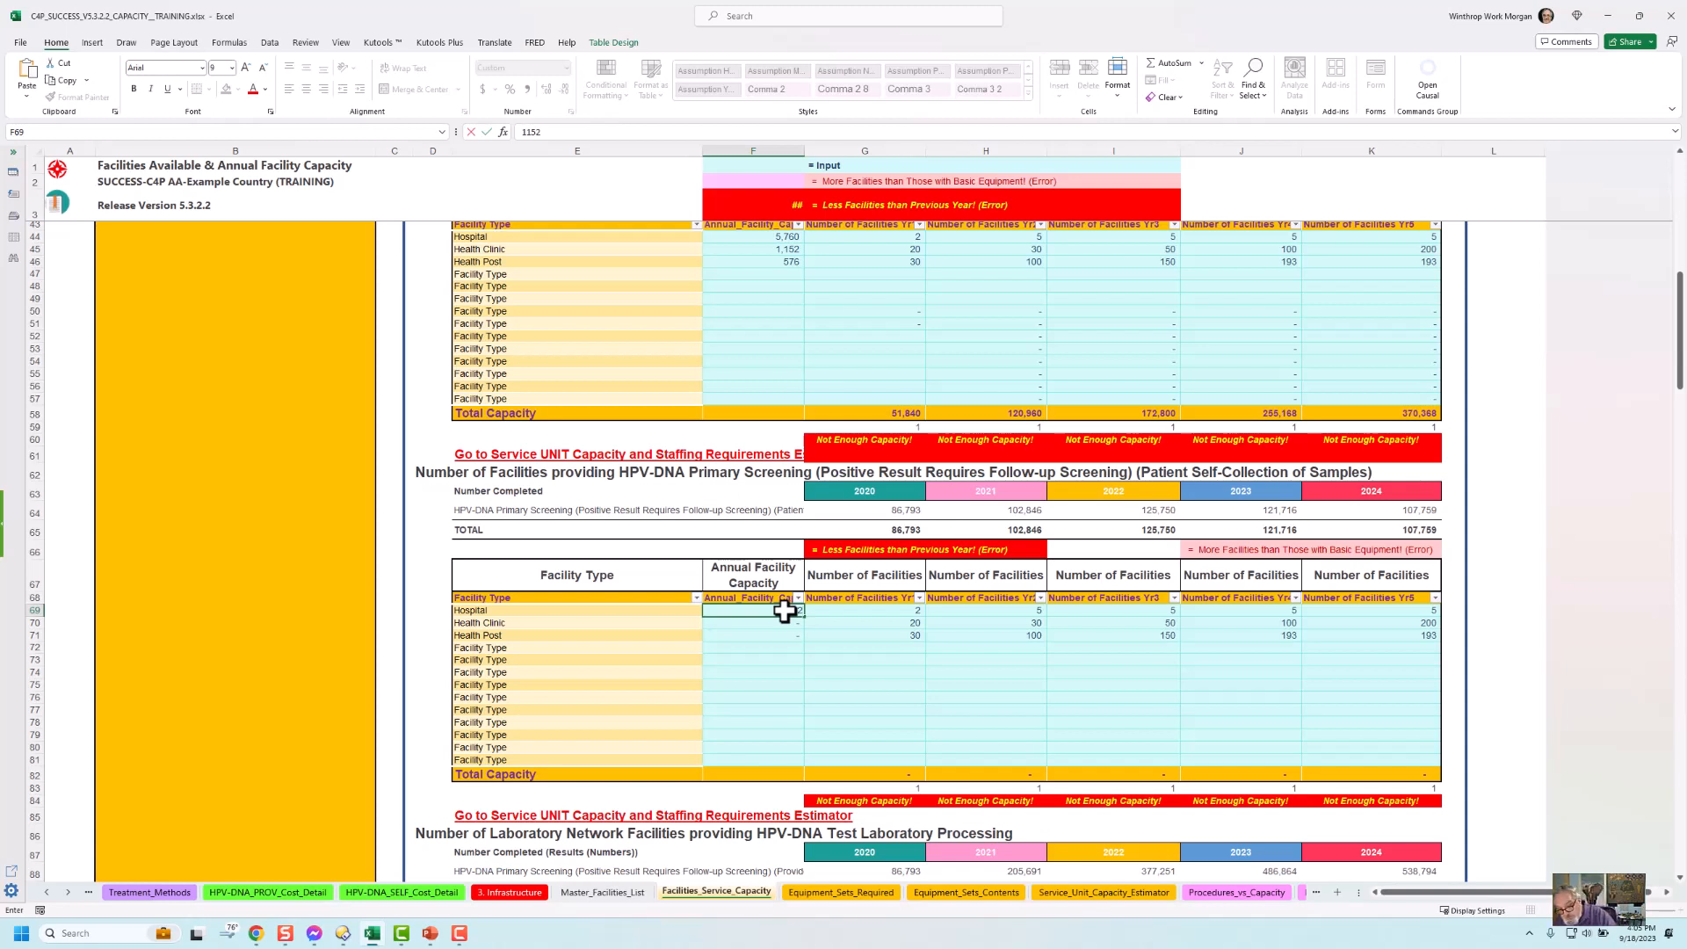
type("0")
left_click(828, 686)
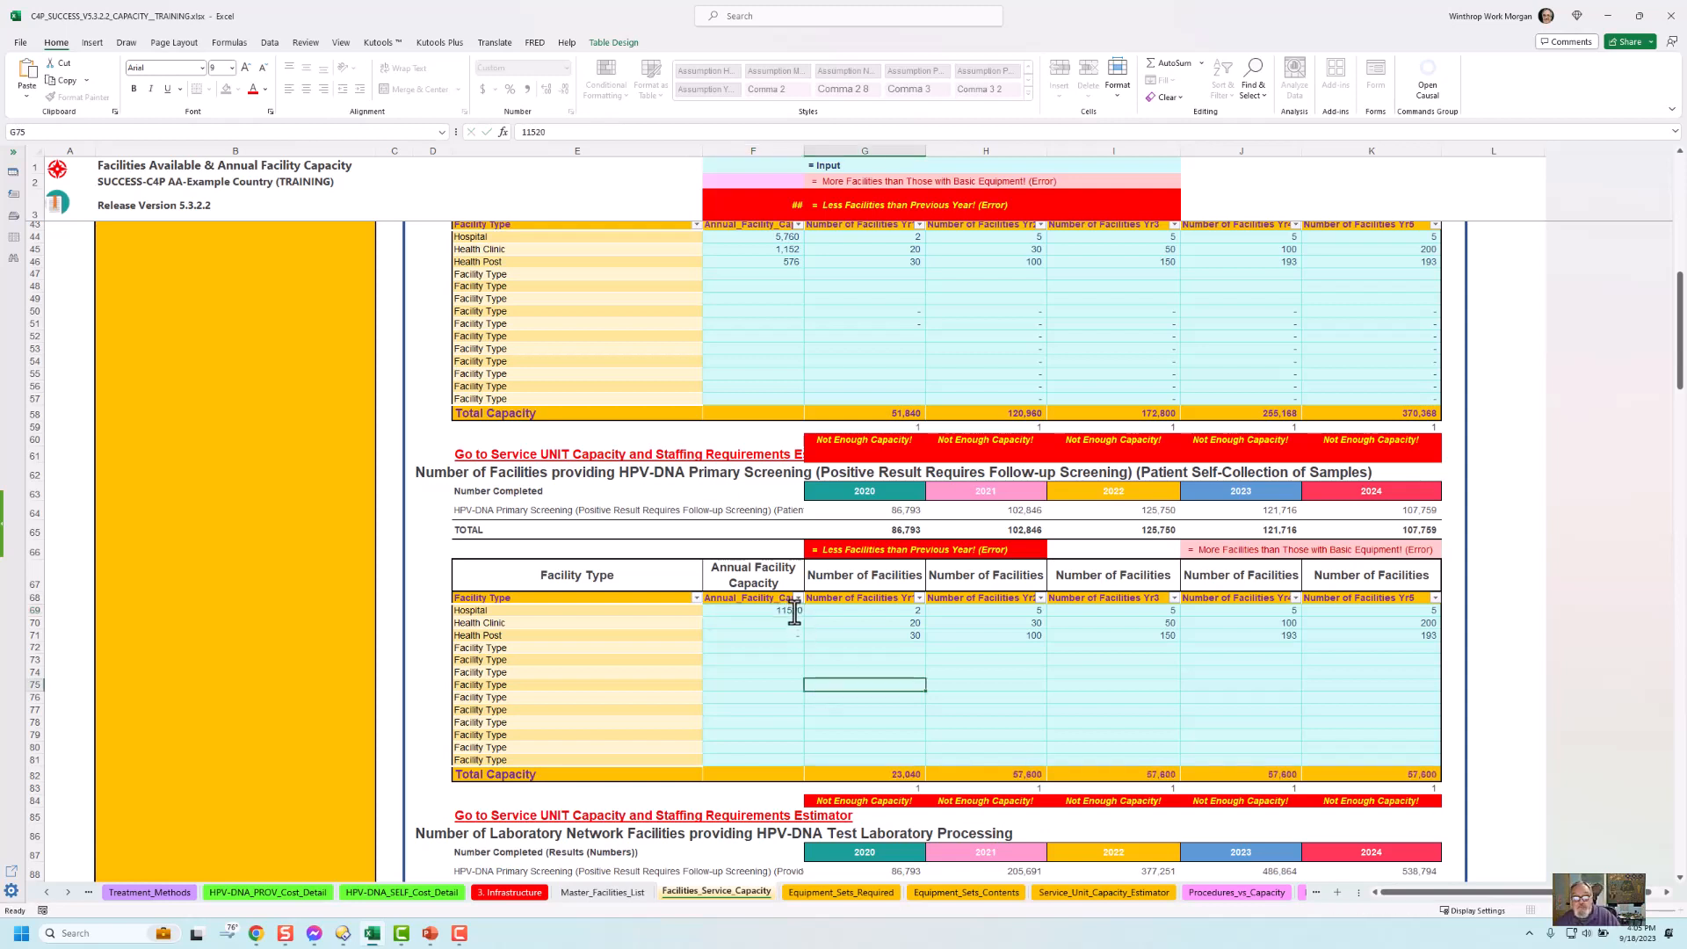
left_click(793, 613)
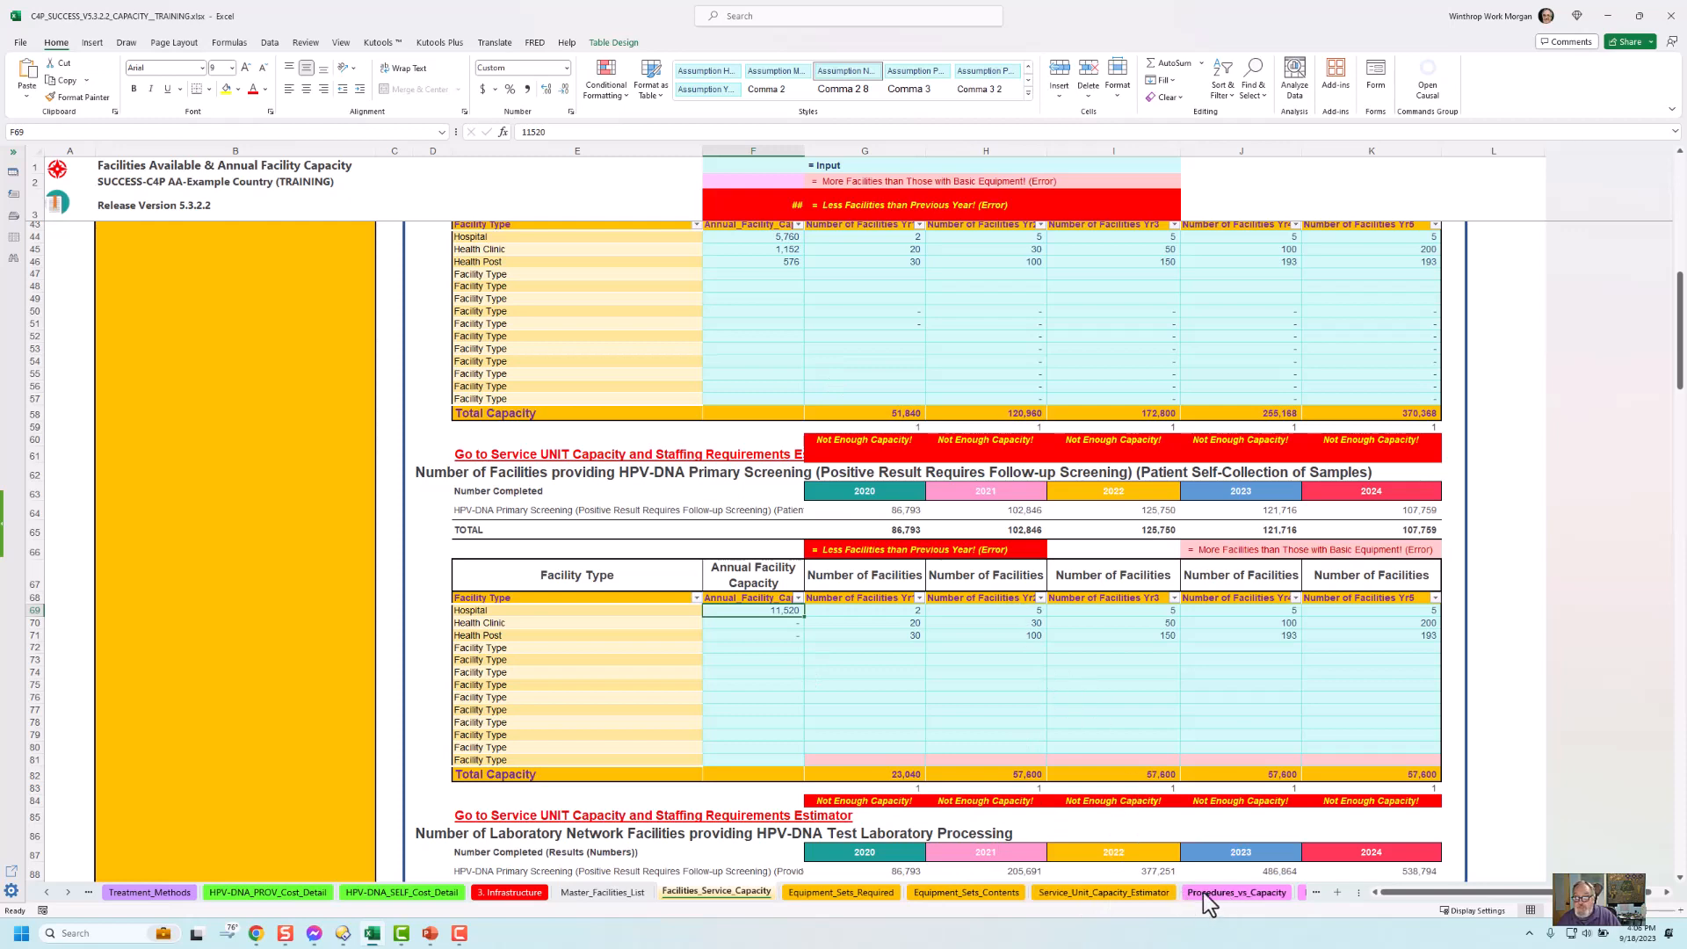
Set the estimator on the Service_Unit_Capacity_Estimator sheet to 4 hours per service day and 4 service days per month.
left_click(1104, 897)
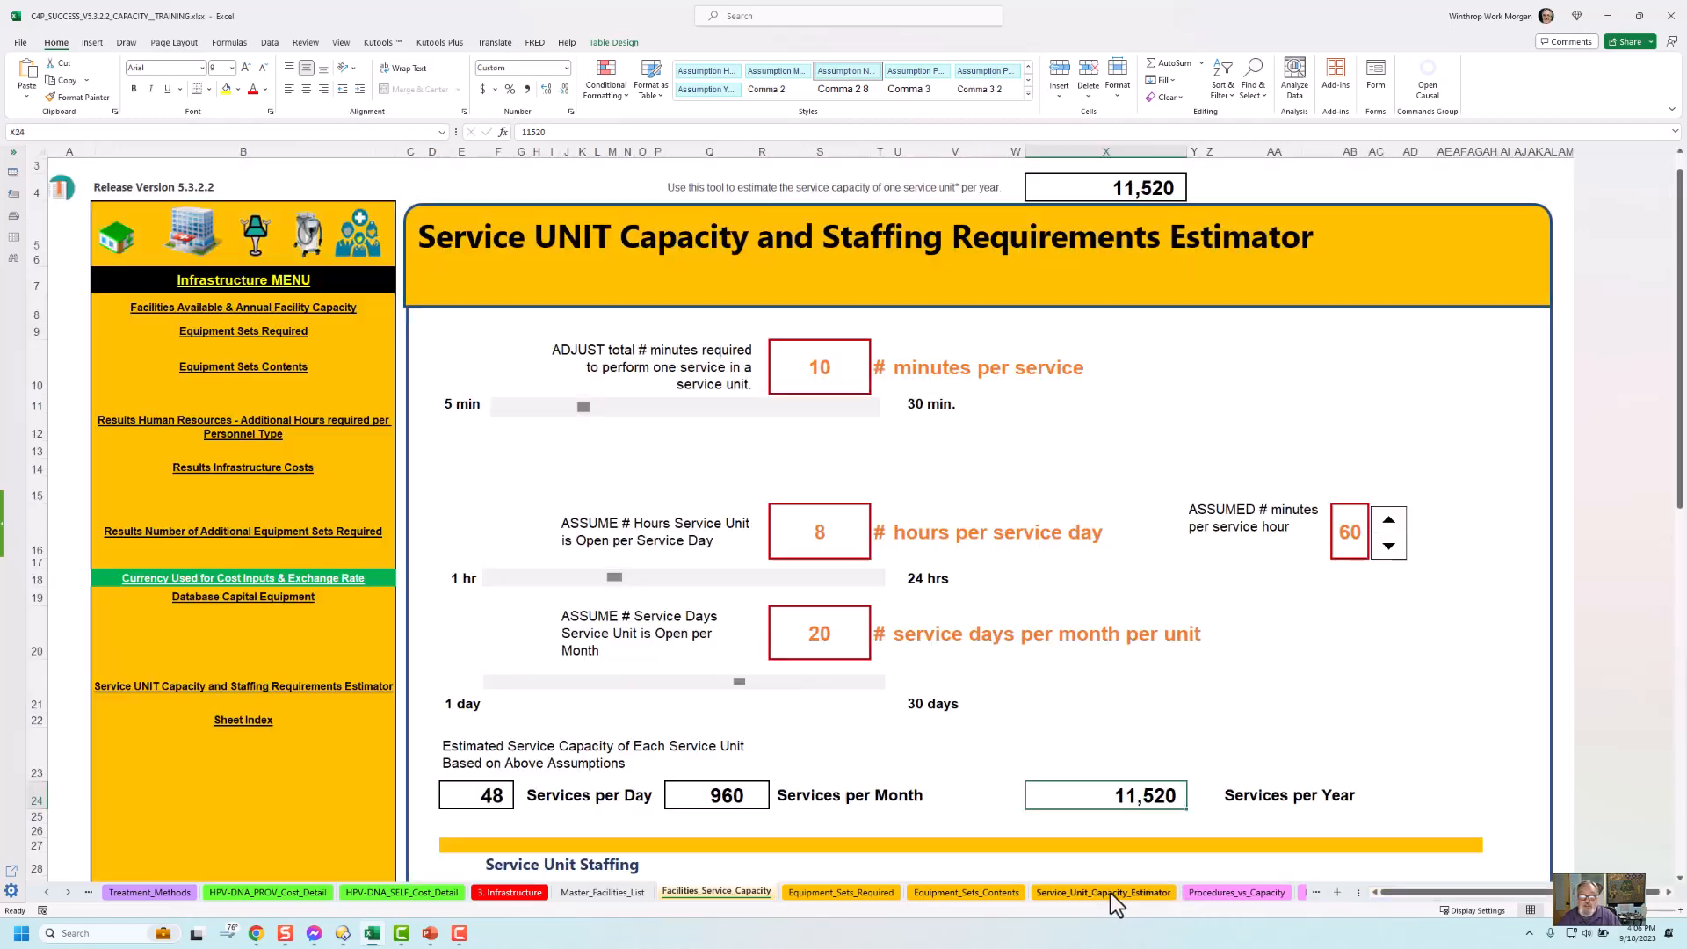
left_click(839, 530)
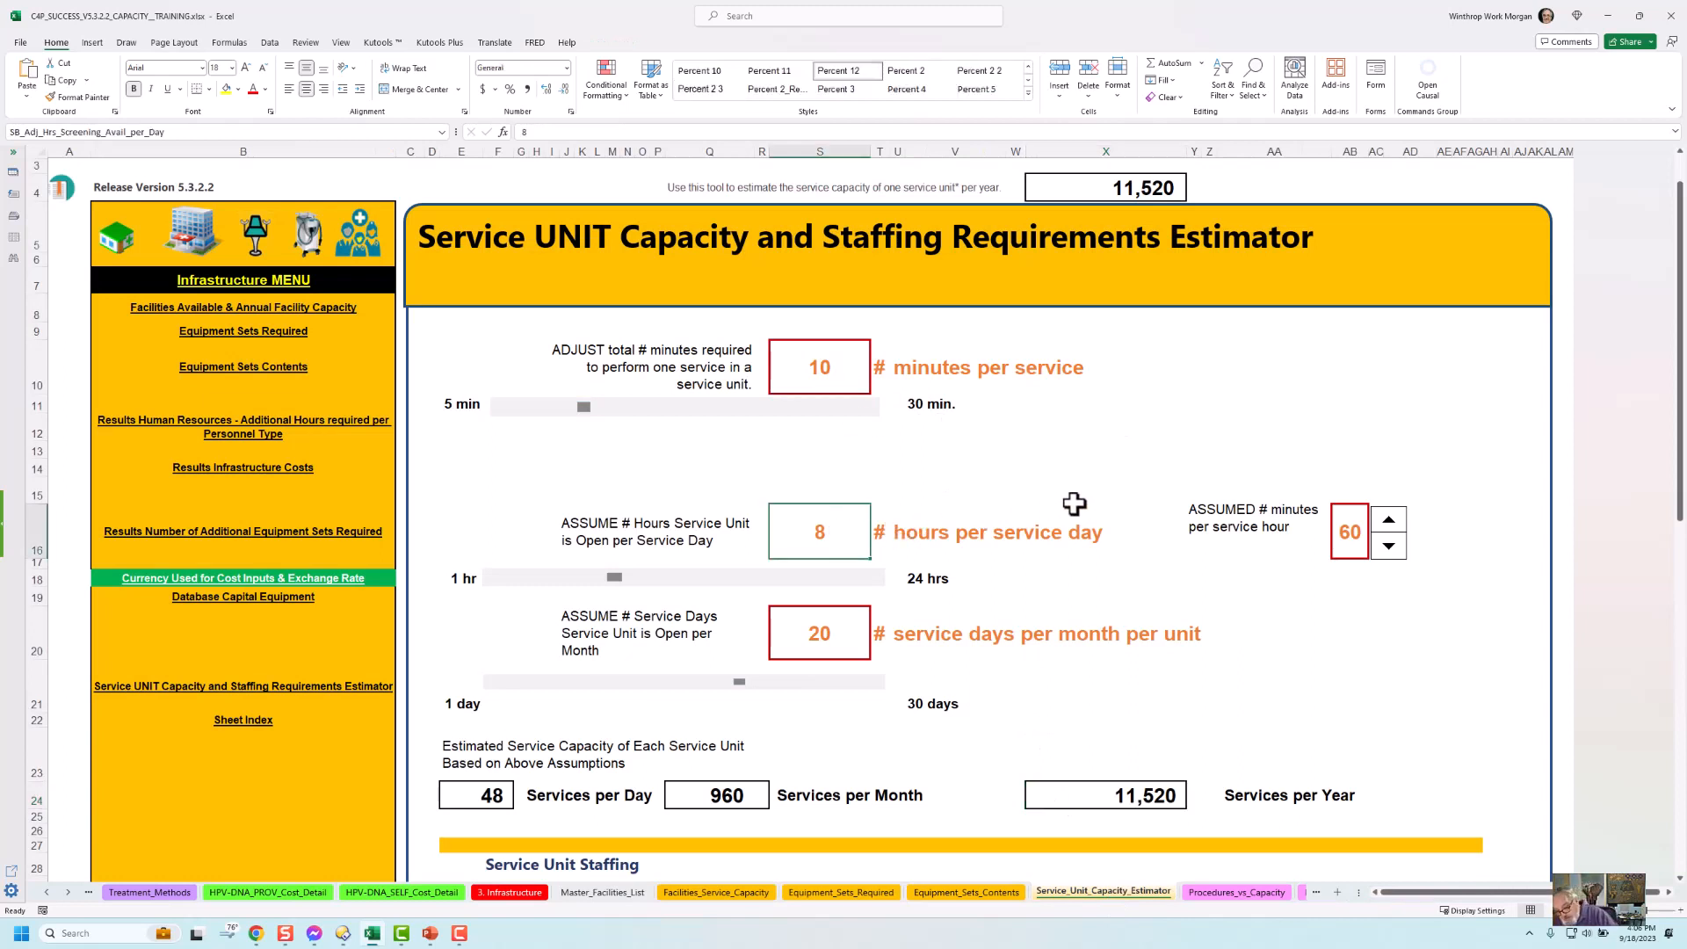
type("7")
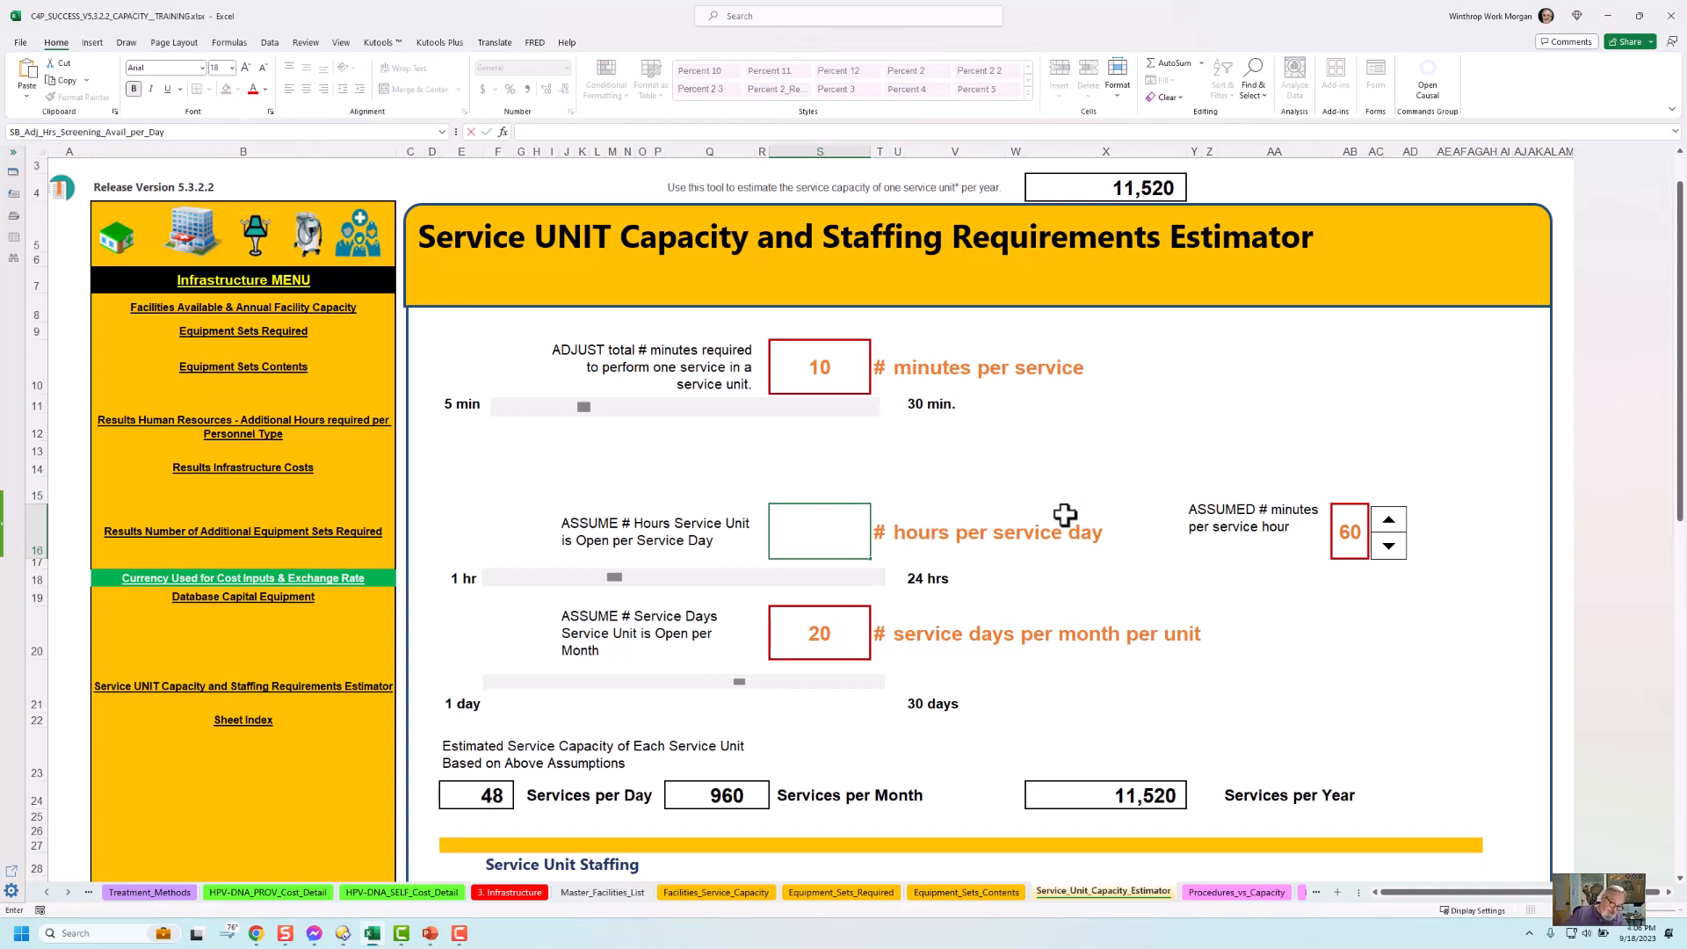
type("4")
left_click(848, 636)
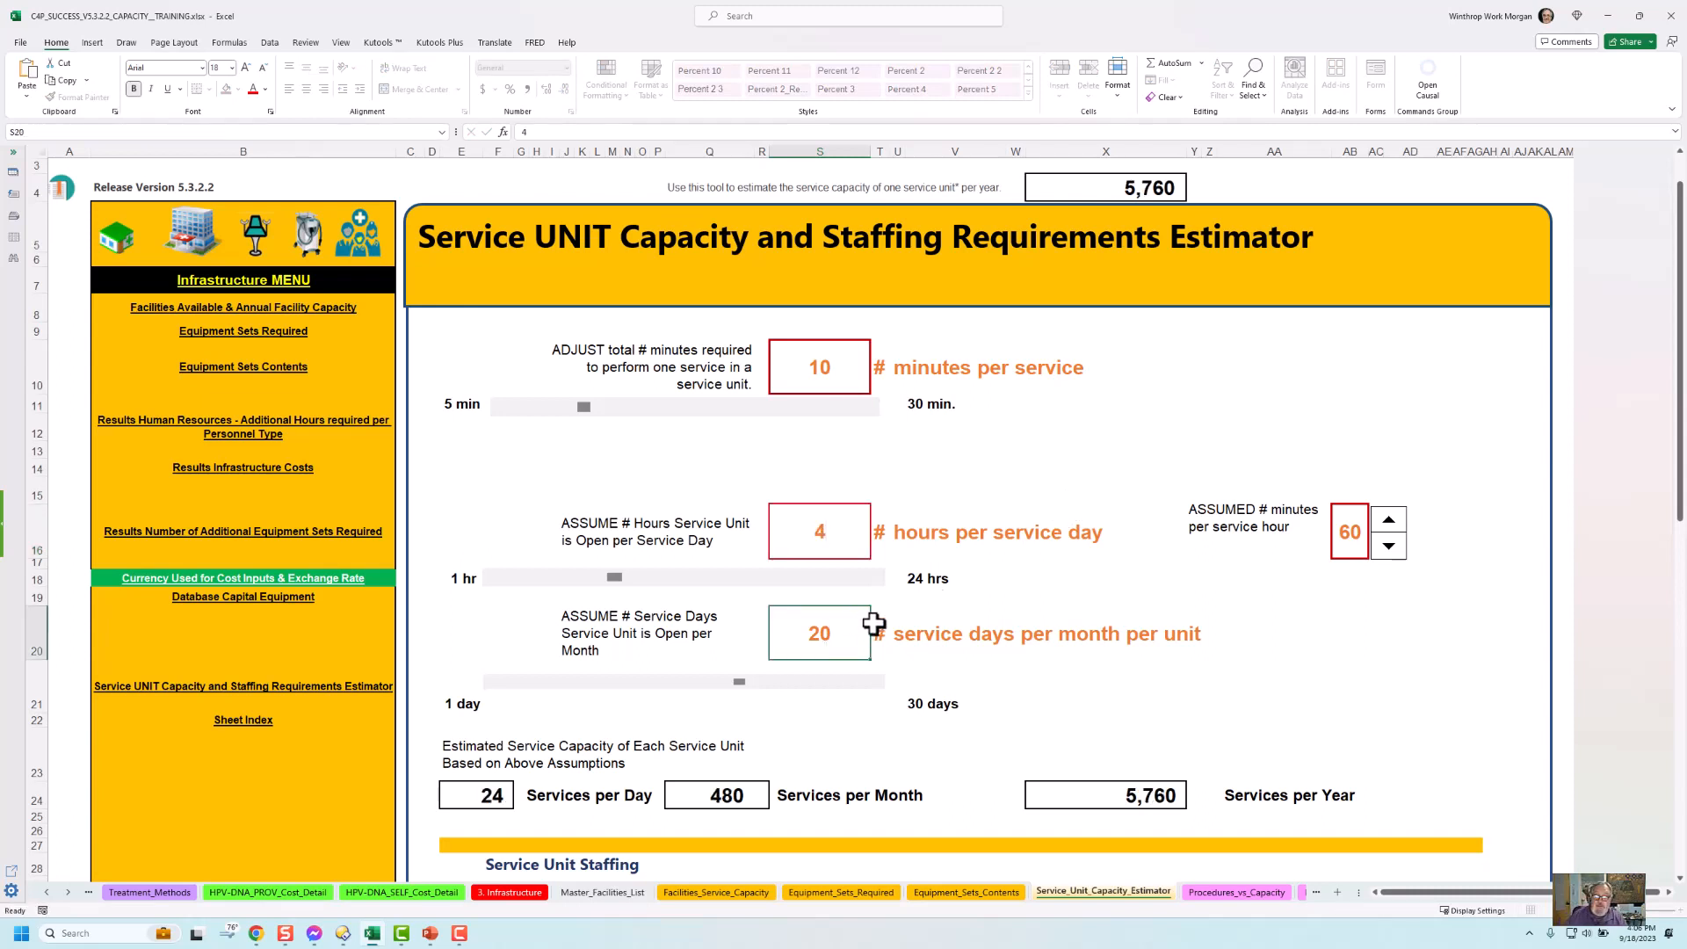
type("4")
left_click(1041, 690)
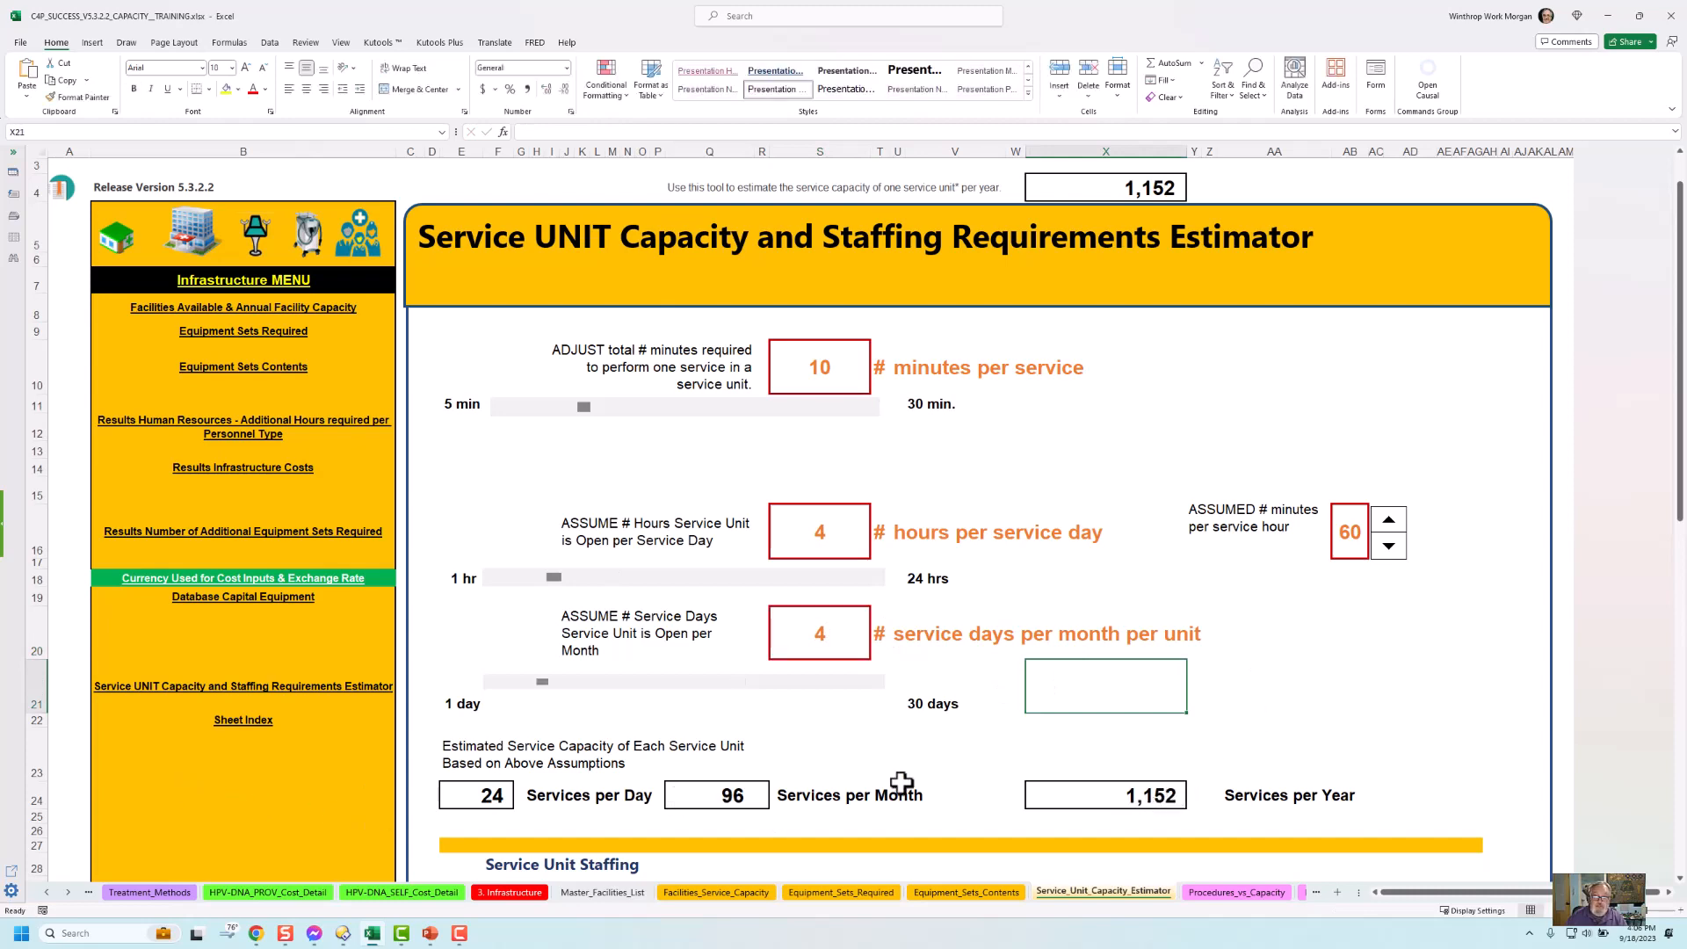
Check the Health Clinic's annual facility capacity in the table above the self-collection table on the Facilities_Service_Capacity sheet.
left_click(968, 889)
left_click(852, 891)
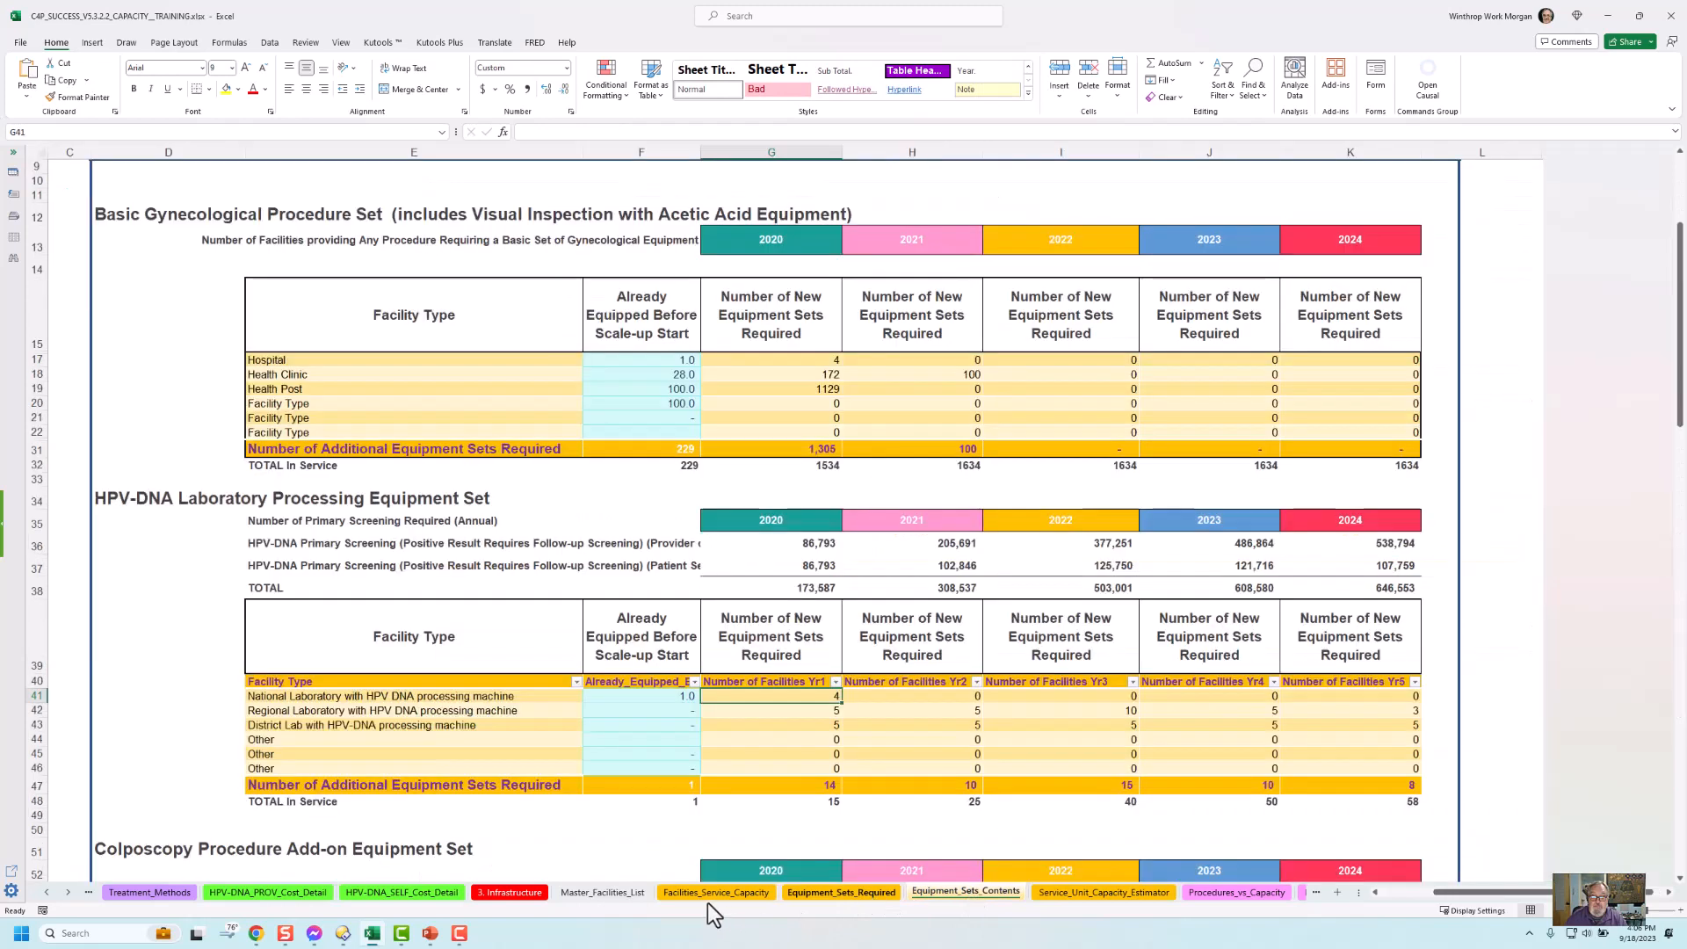
left_click(729, 892)
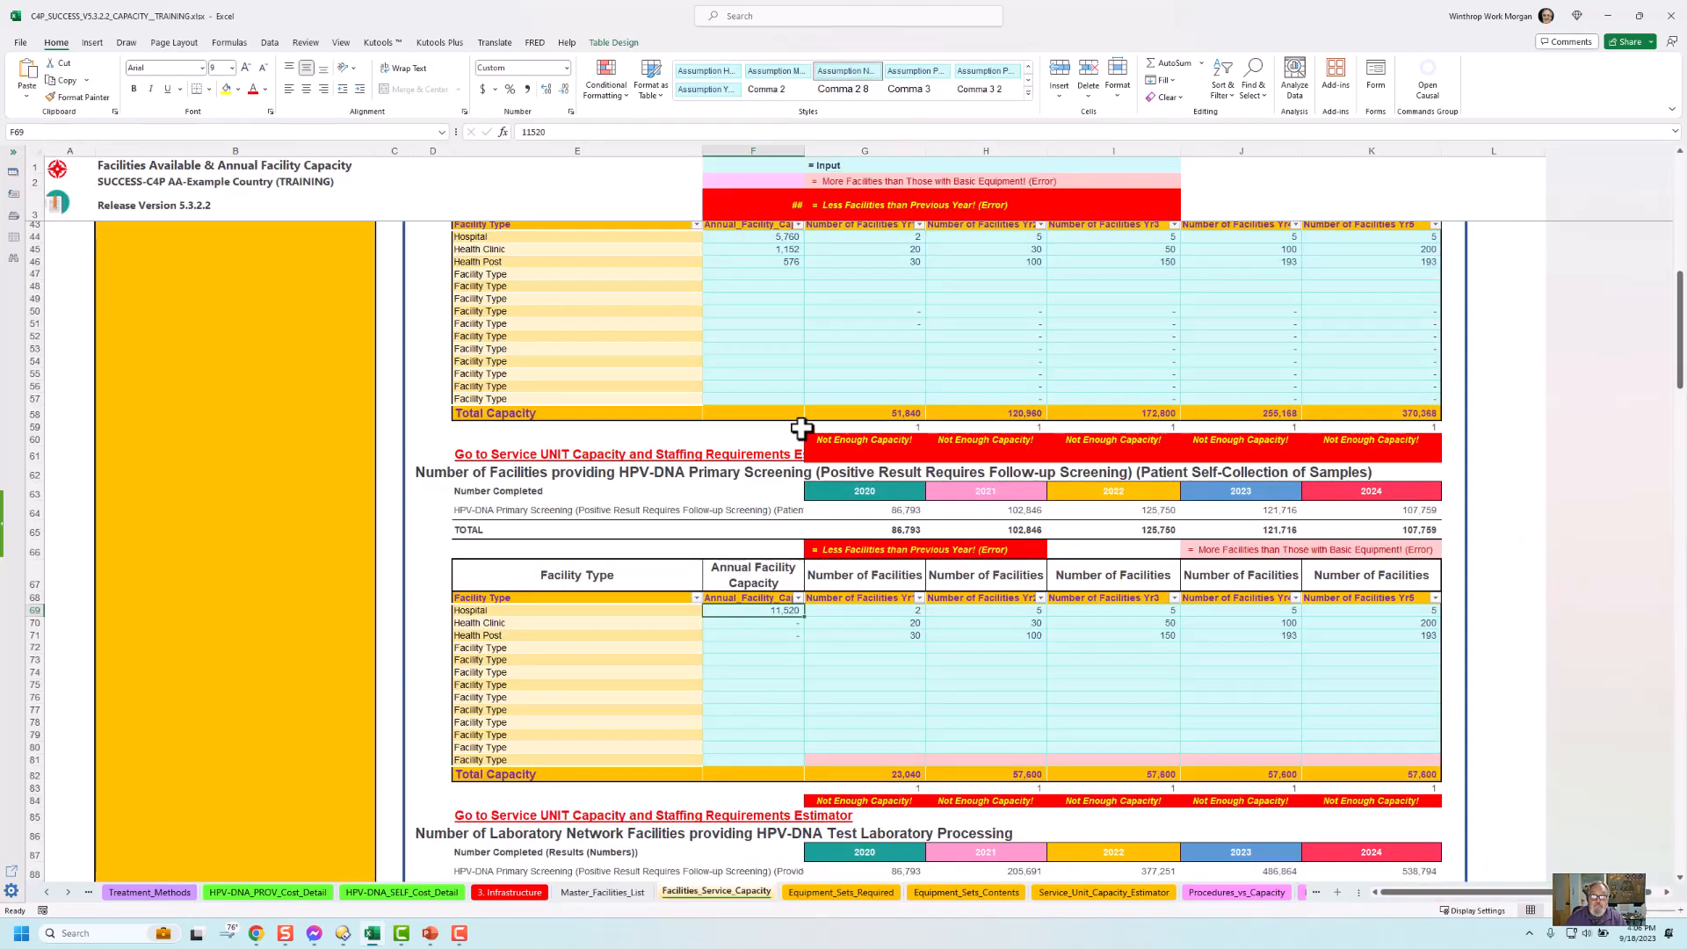
left_click(792, 251)
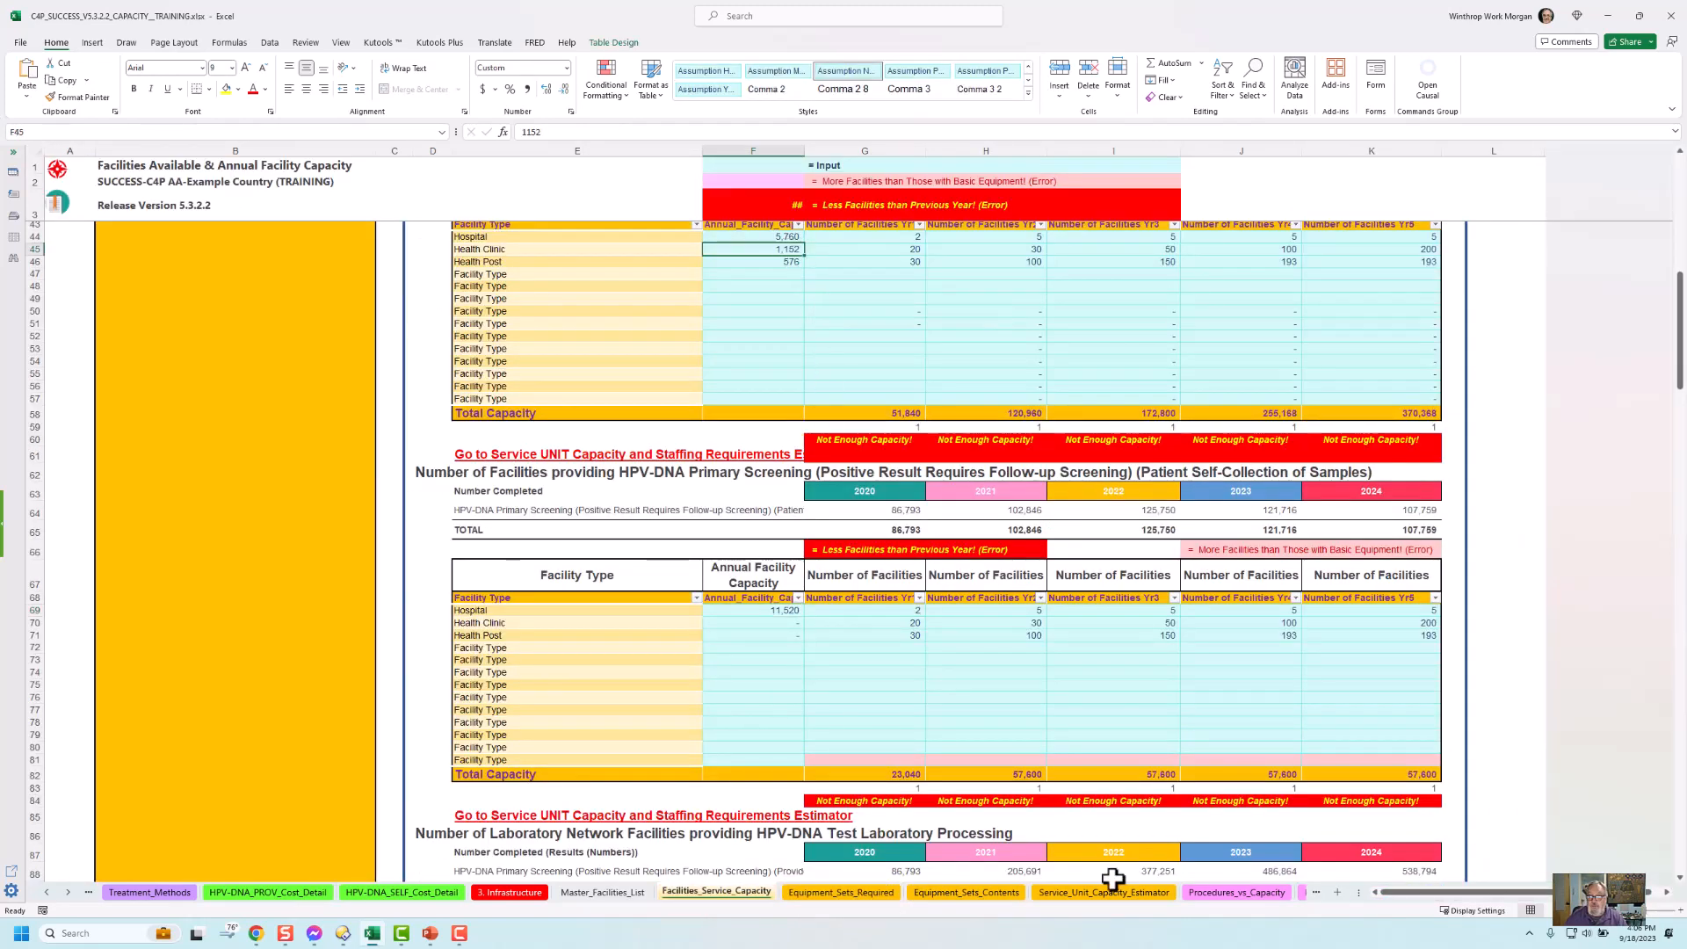
Set the estimator on the Service_Unit_Capacity_Estimator sheet to 8 hours per service day.
left_click(1142, 893)
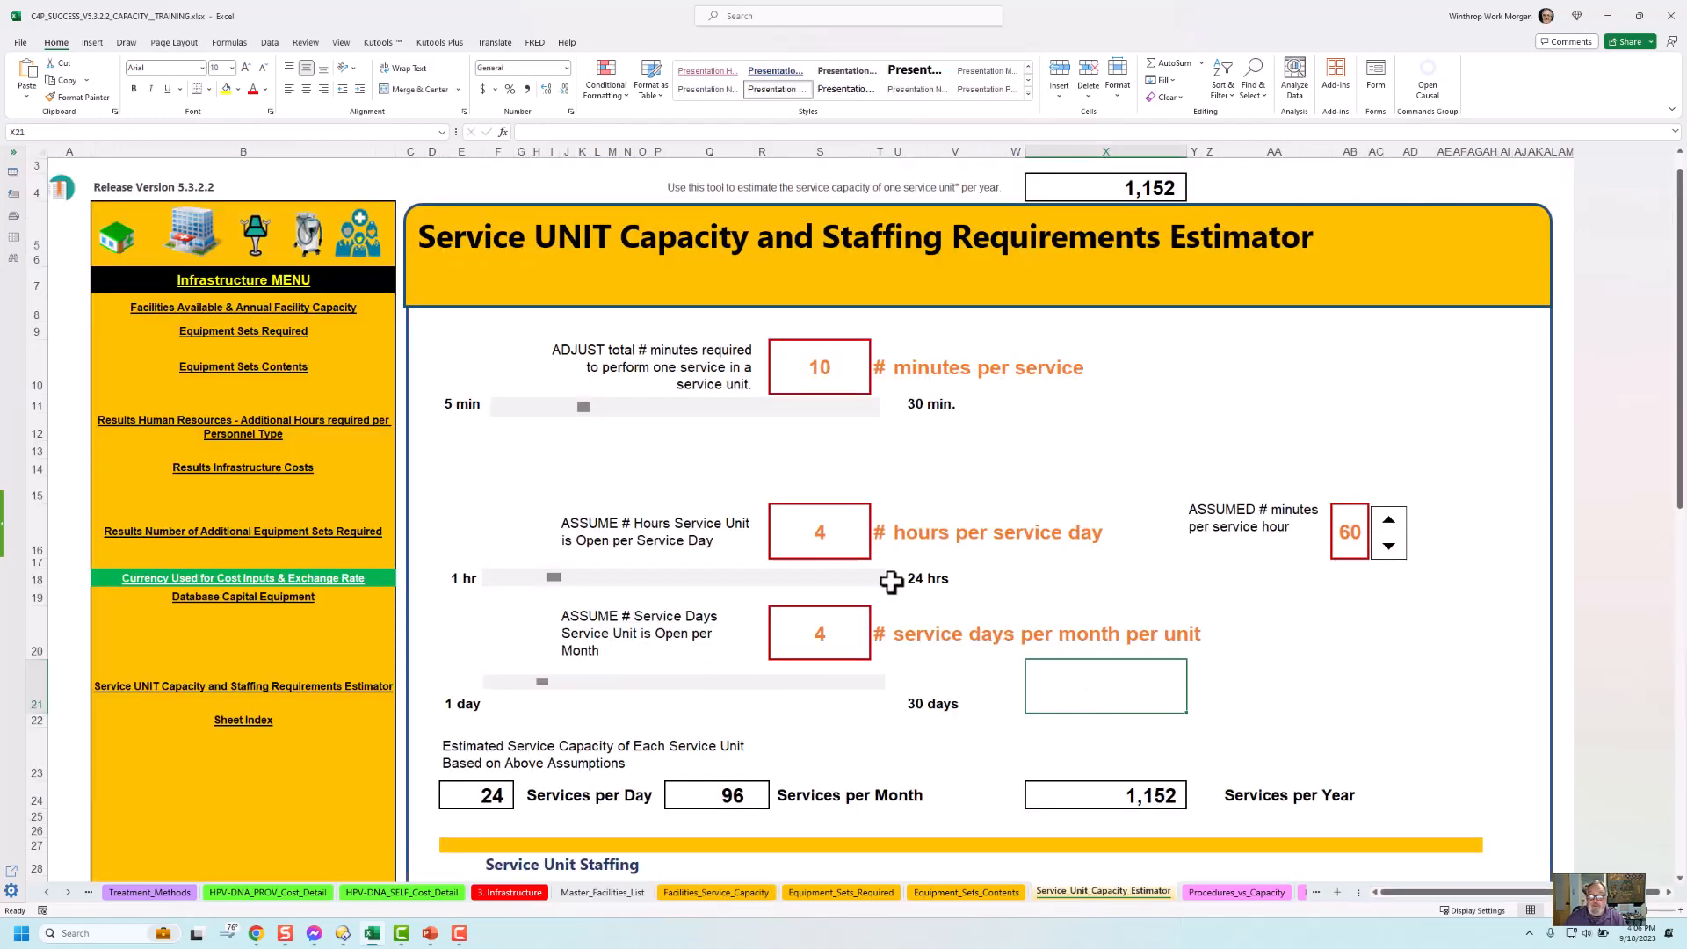
left_click(809, 530)
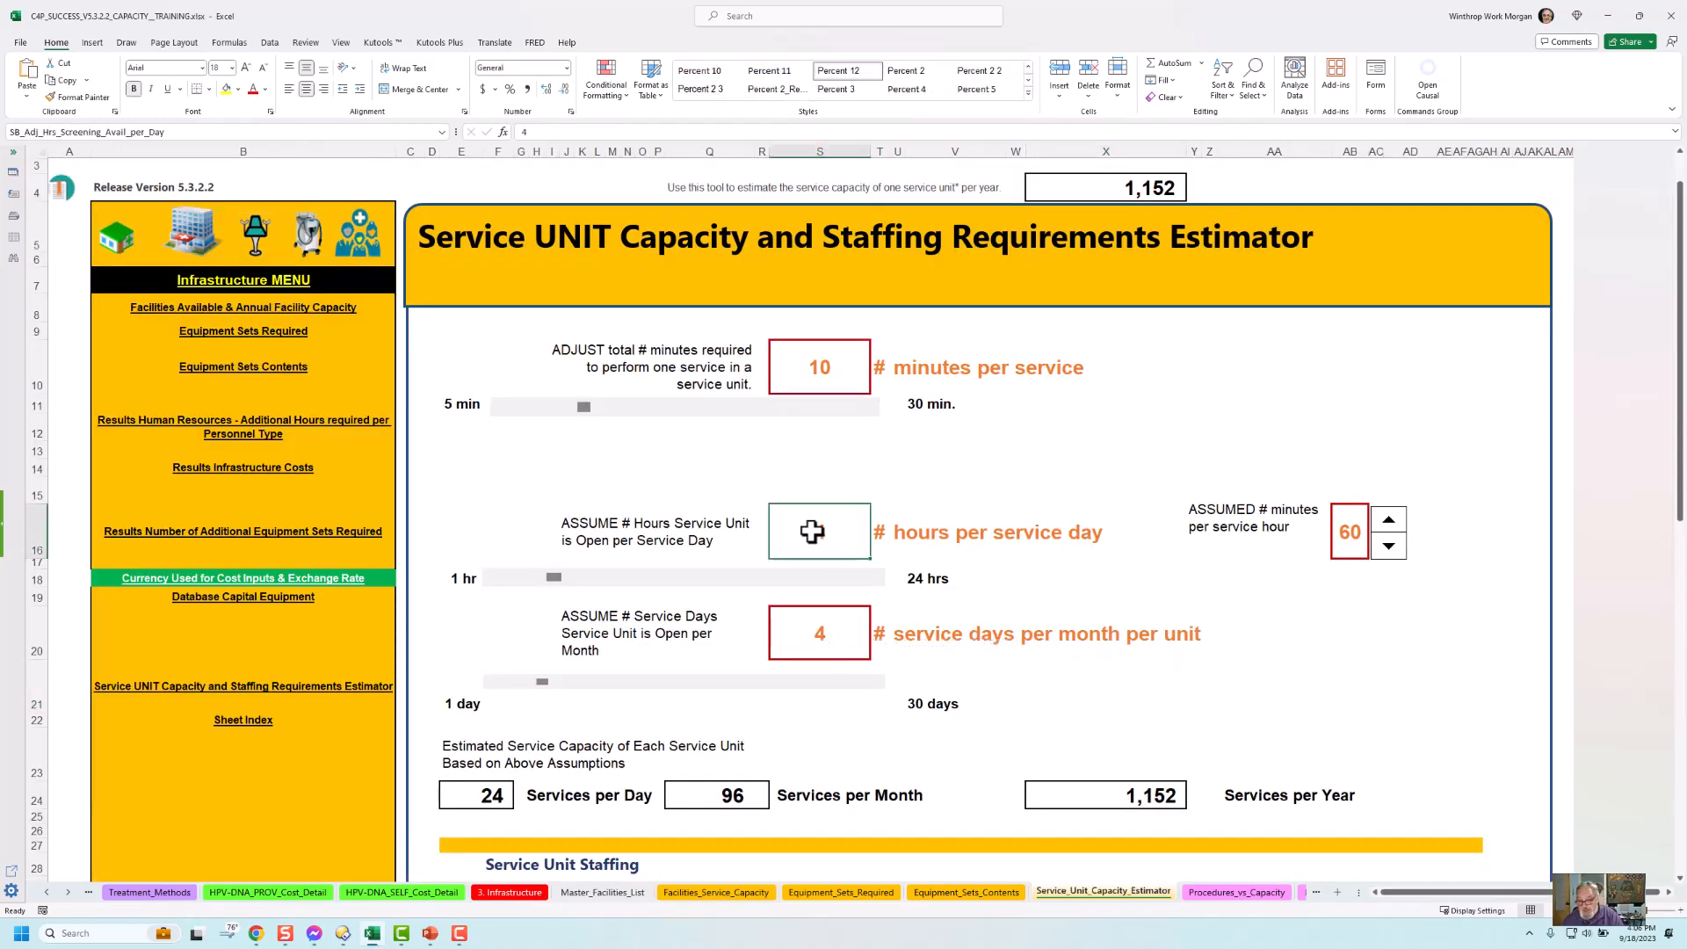
type("8")
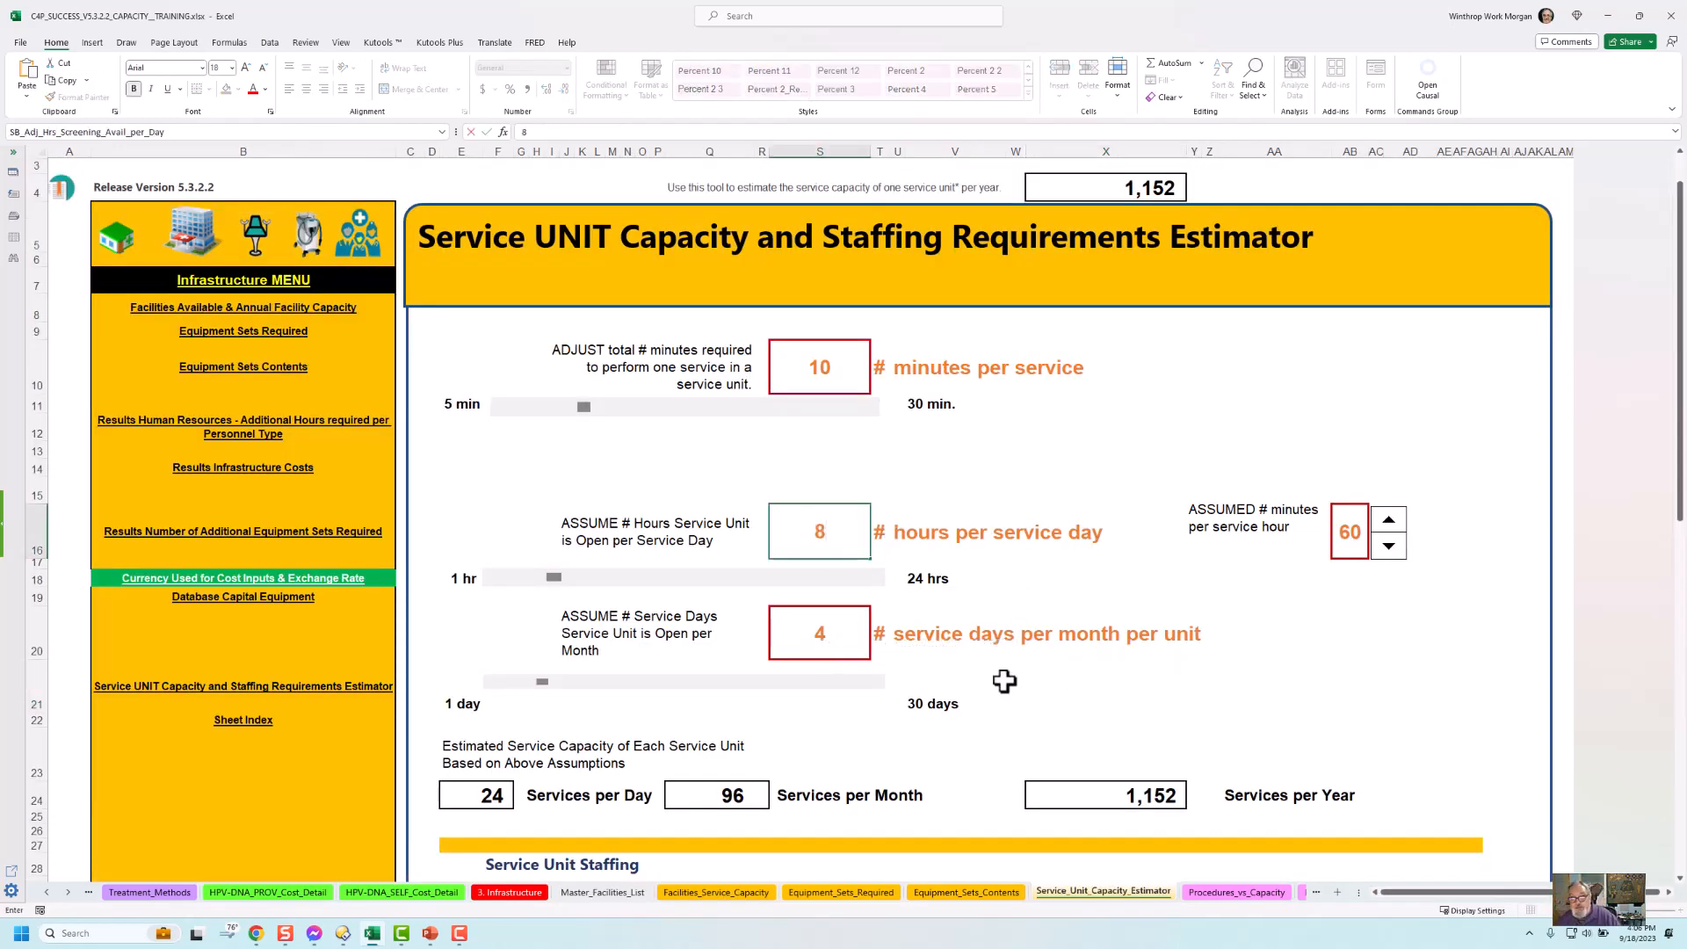
left_click(1004, 676)
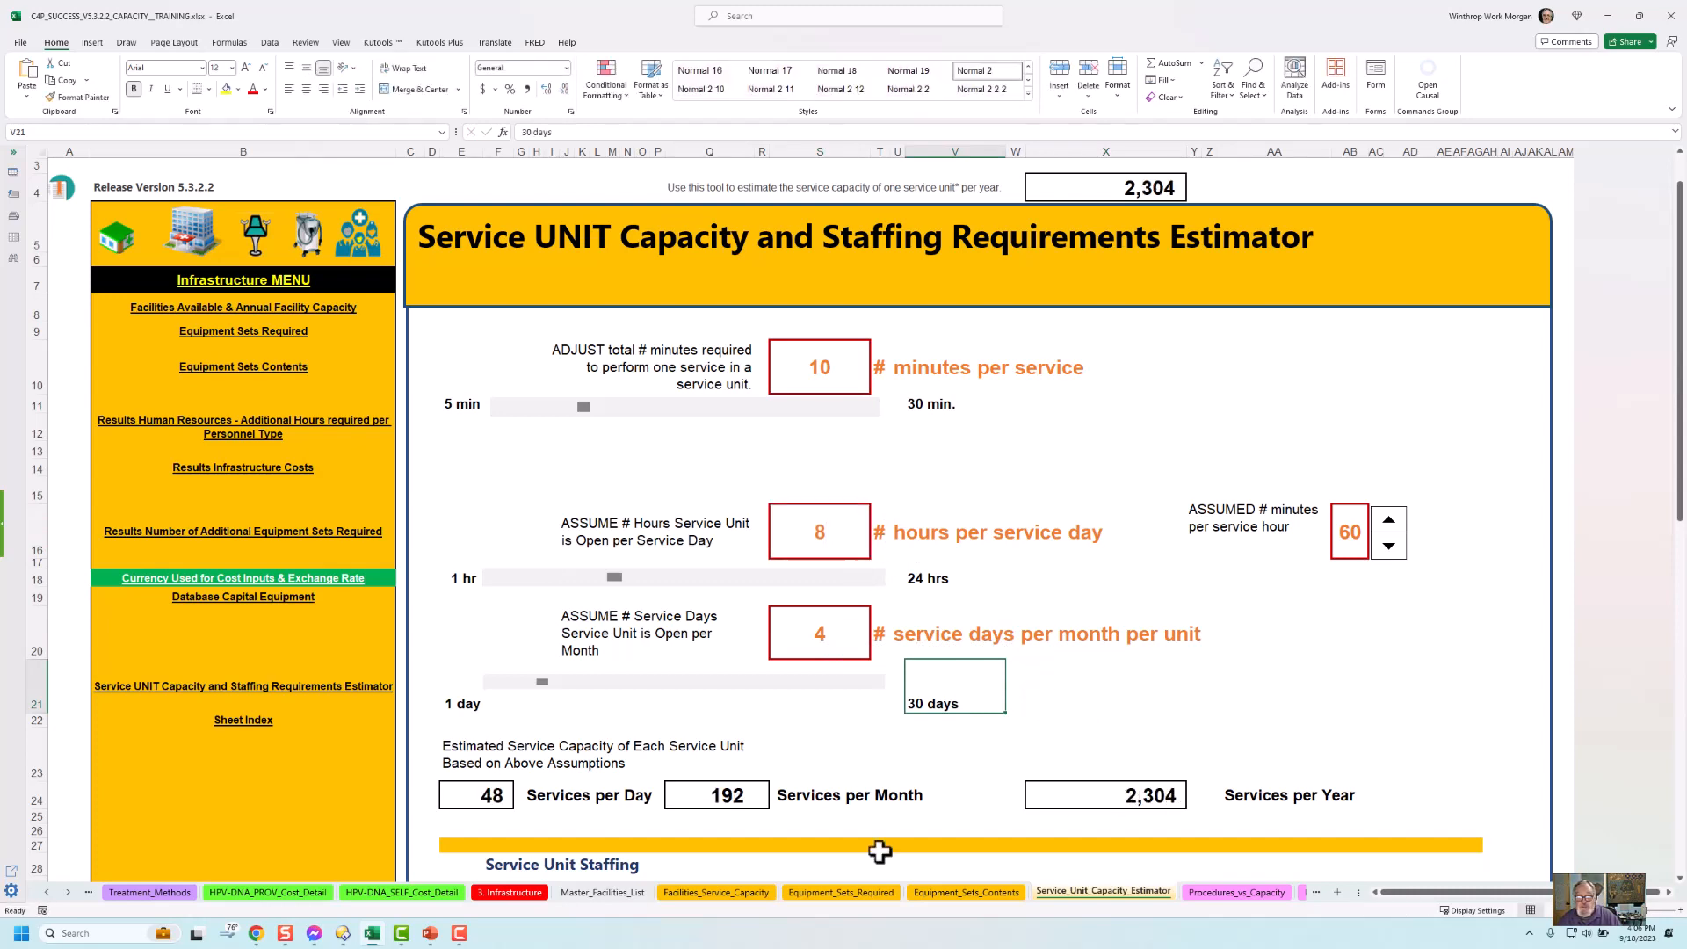
Enter 2304 as the Health Clinic's annual facility capacity in the self-collection table on the Facilities_Service_Capacity sheet.
left_click(744, 893)
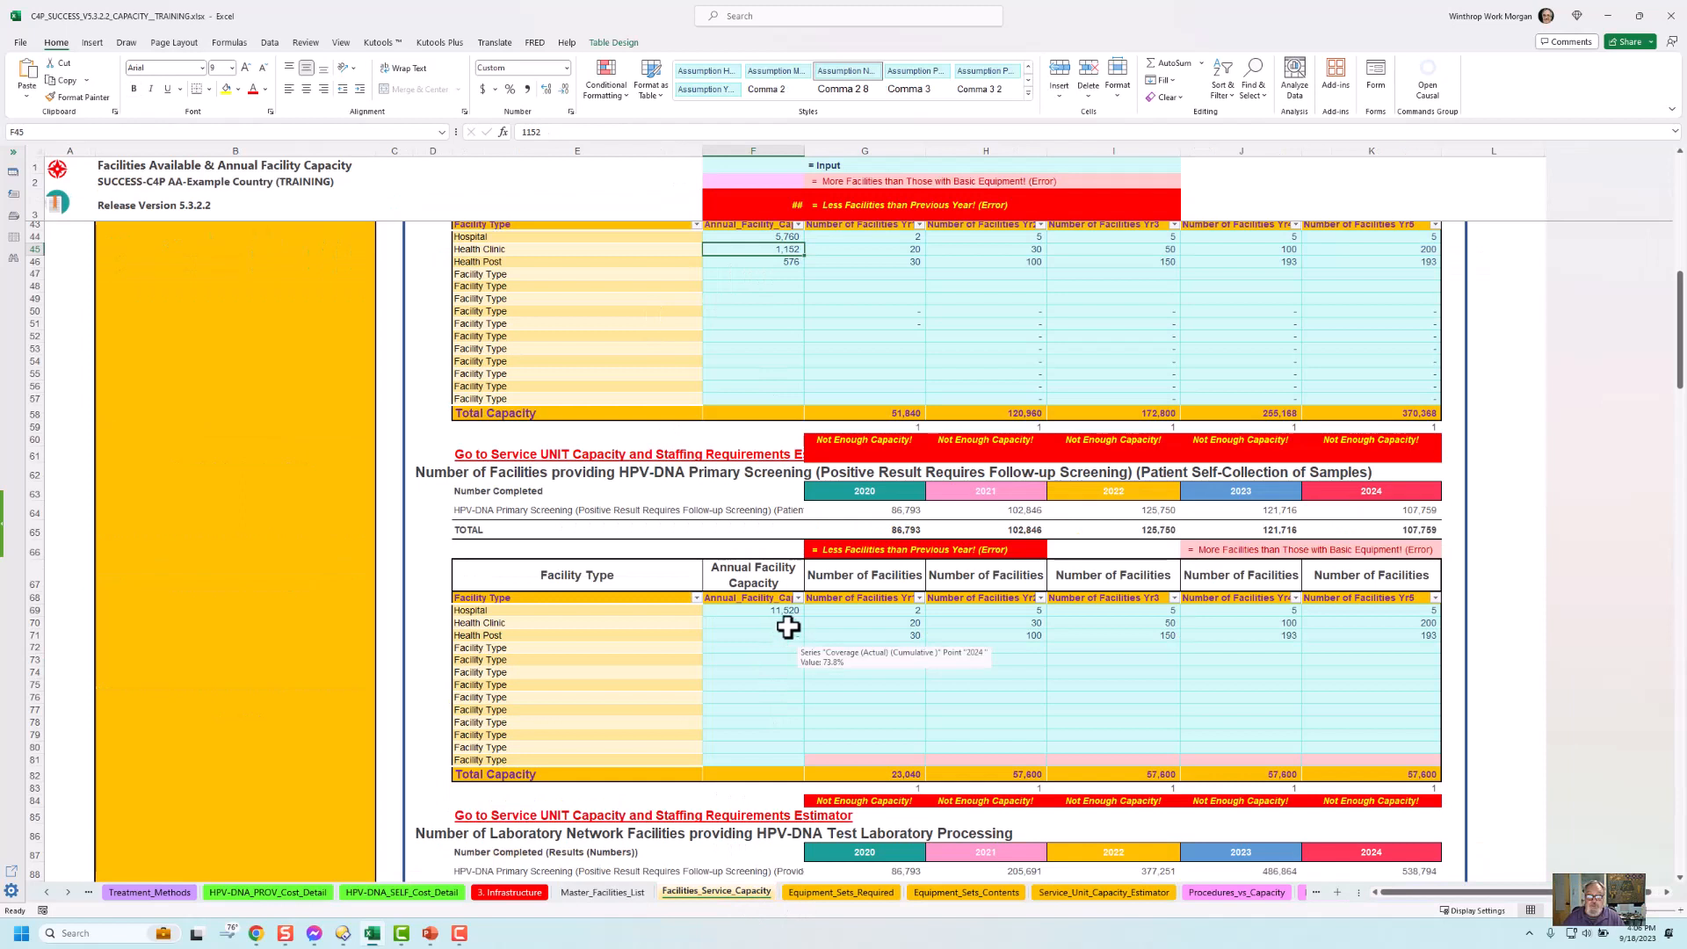
left_click(795, 624)
type("230")
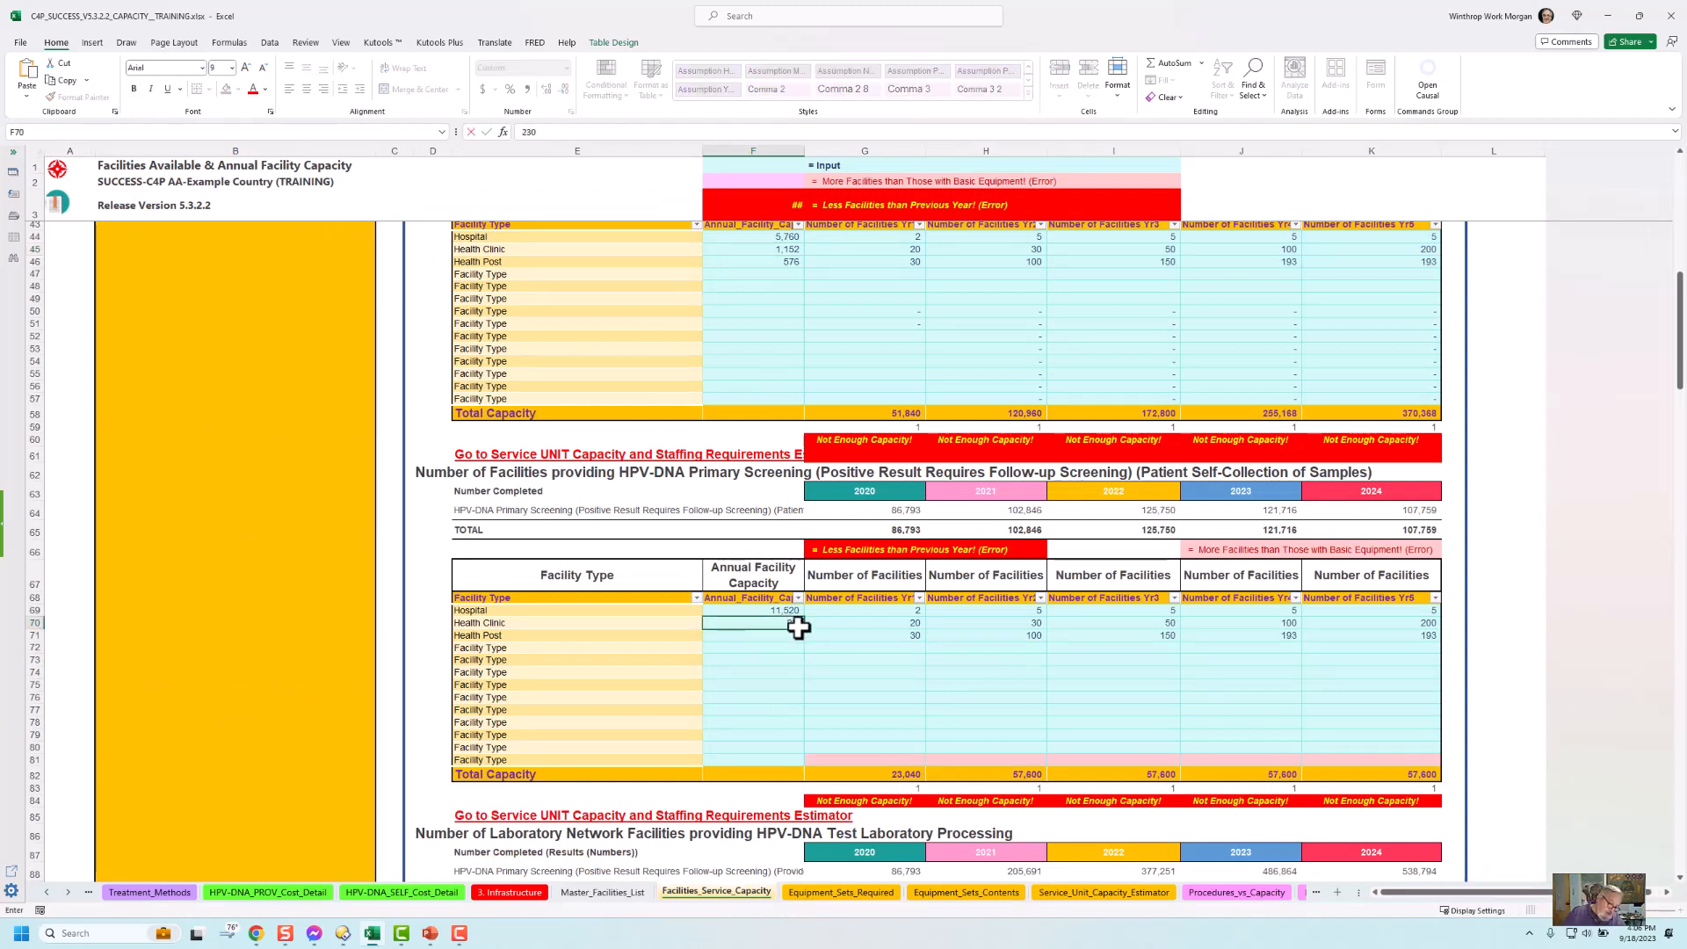
key("Return")
key("Return")
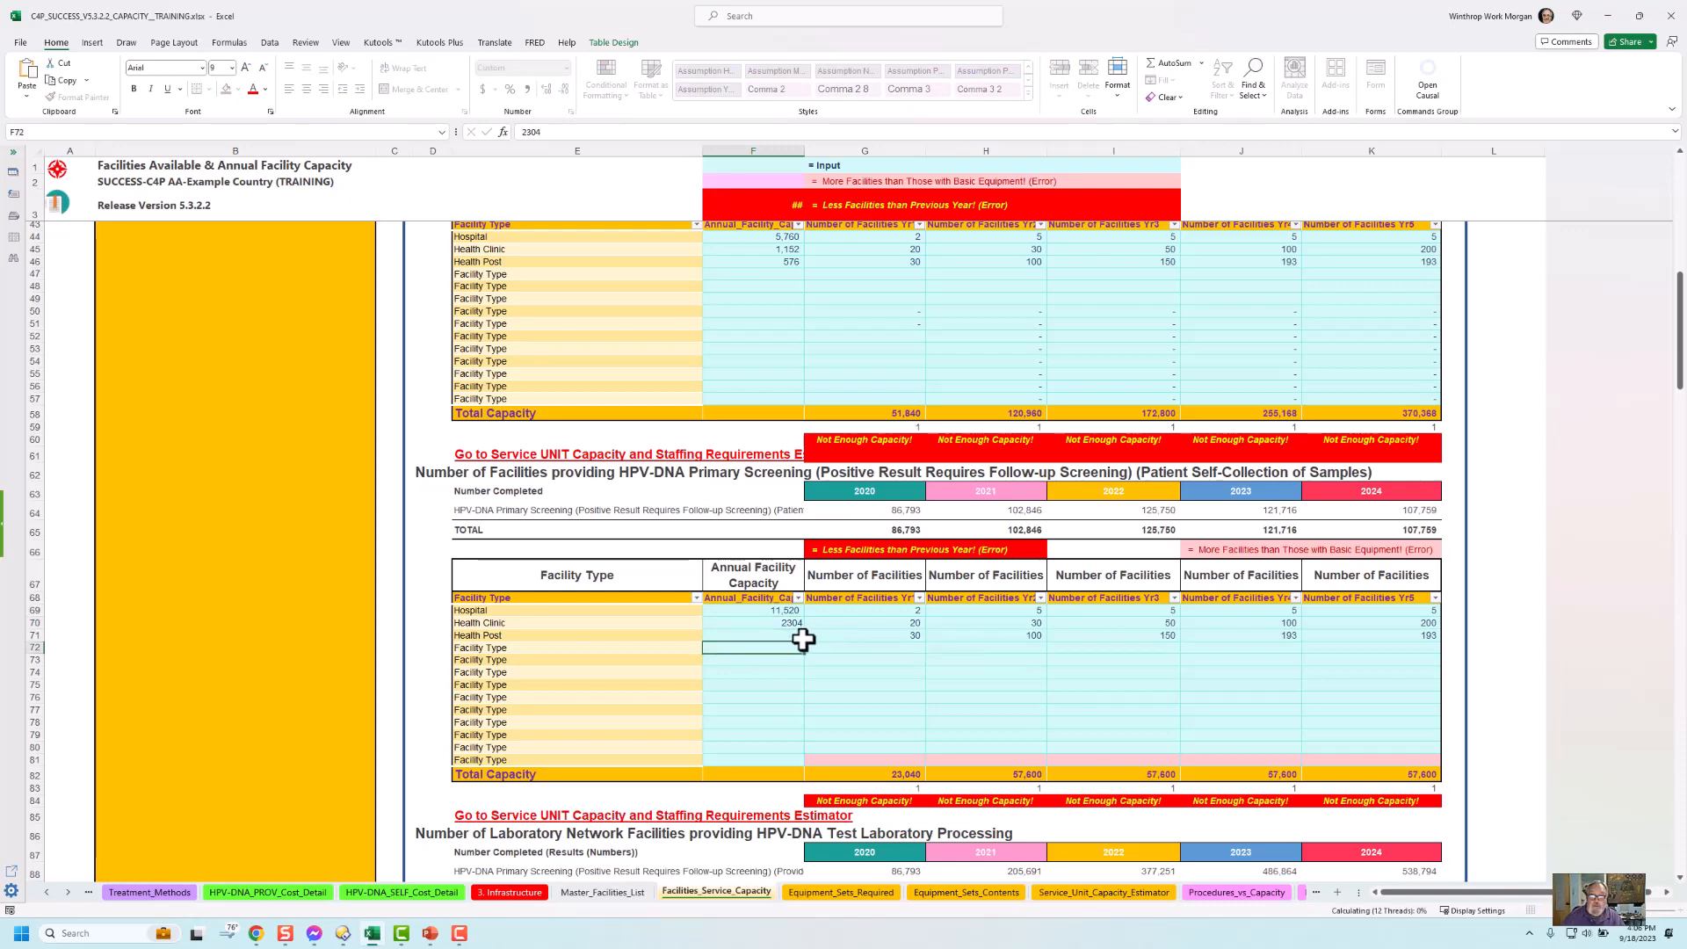
Select the Health Post's annual capacity in the self-collection table, and set the estimator to 4 hours per service day.
left_click(791, 636)
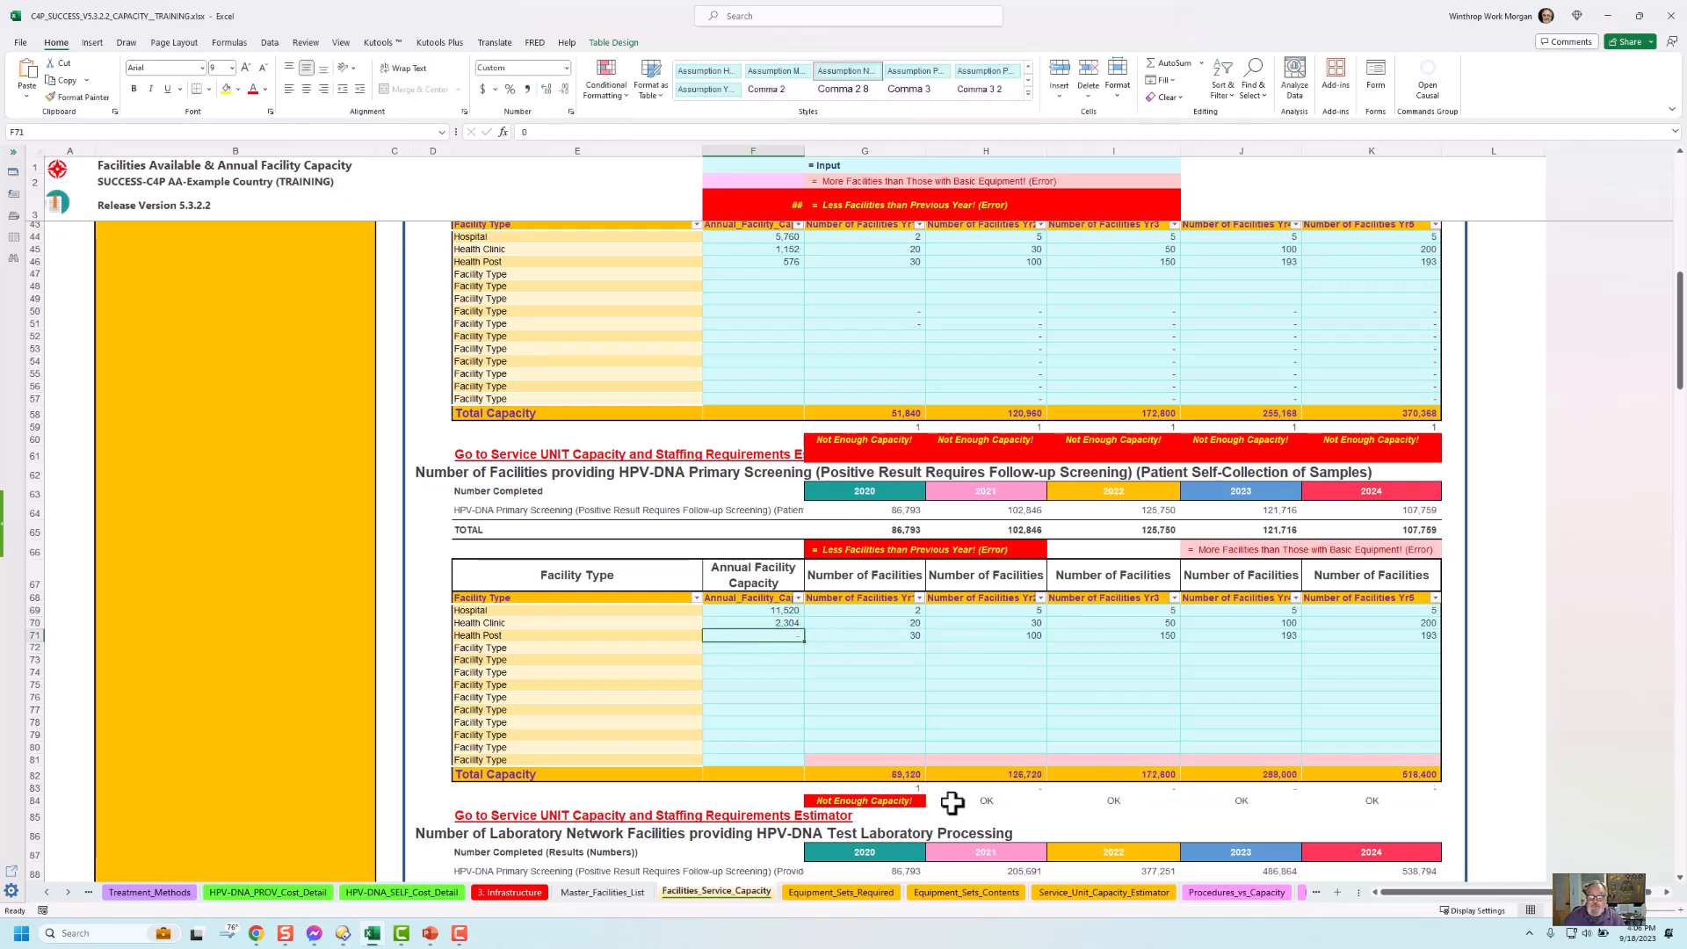
left_click(1125, 891)
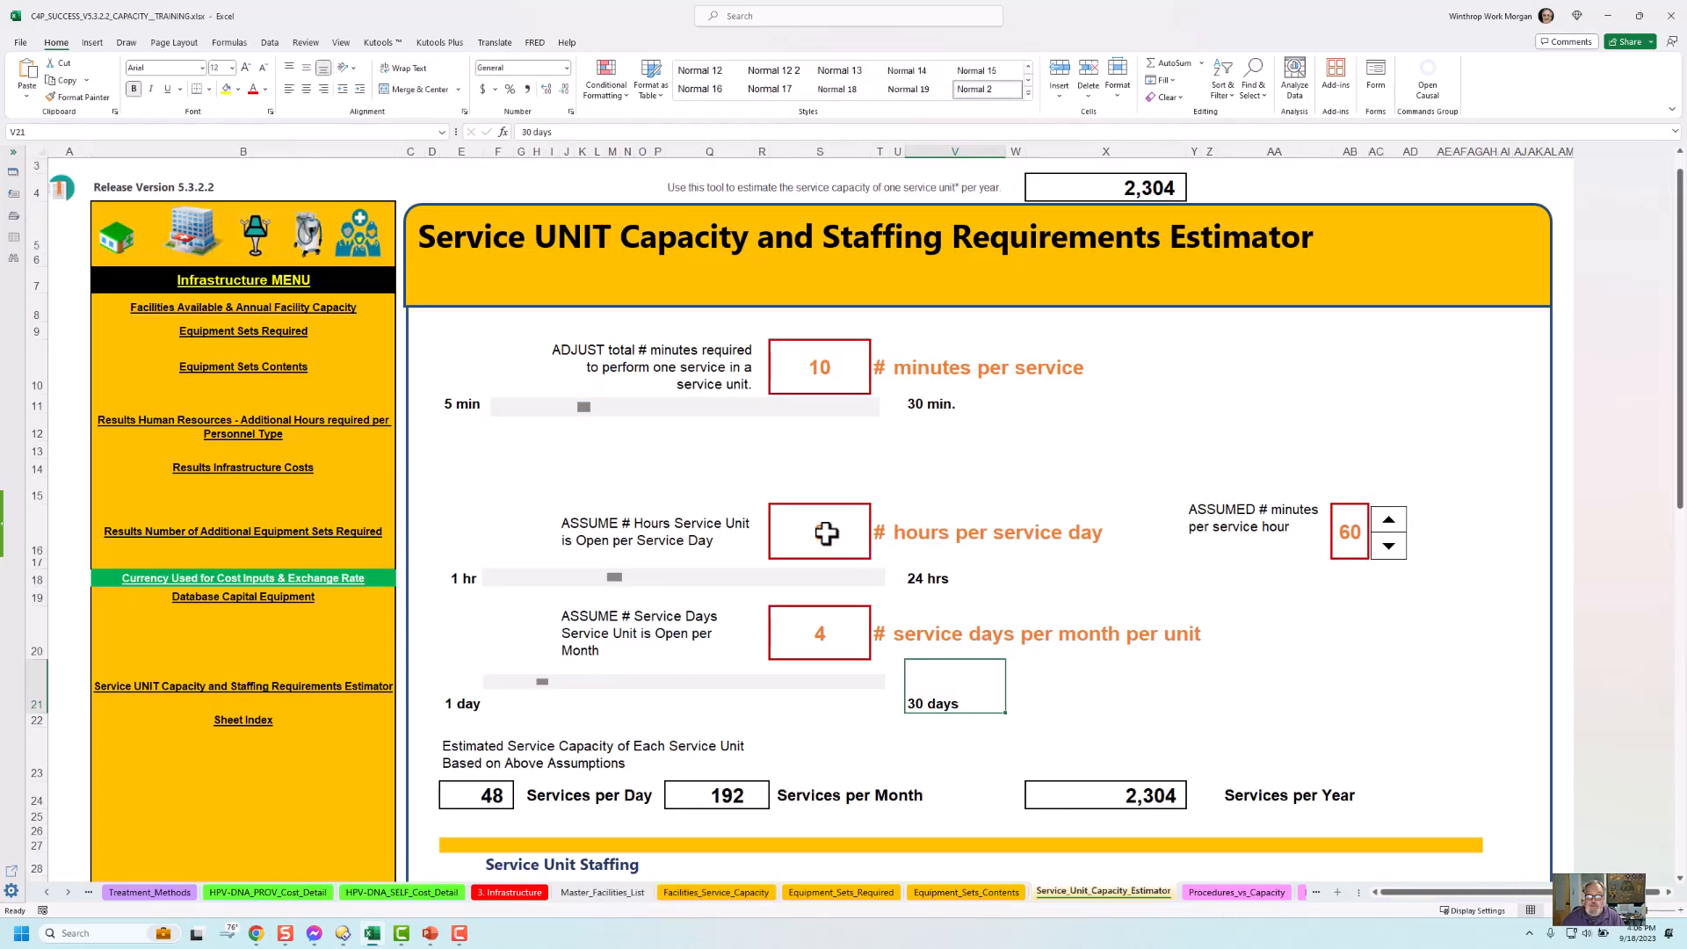
left_click(826, 532)
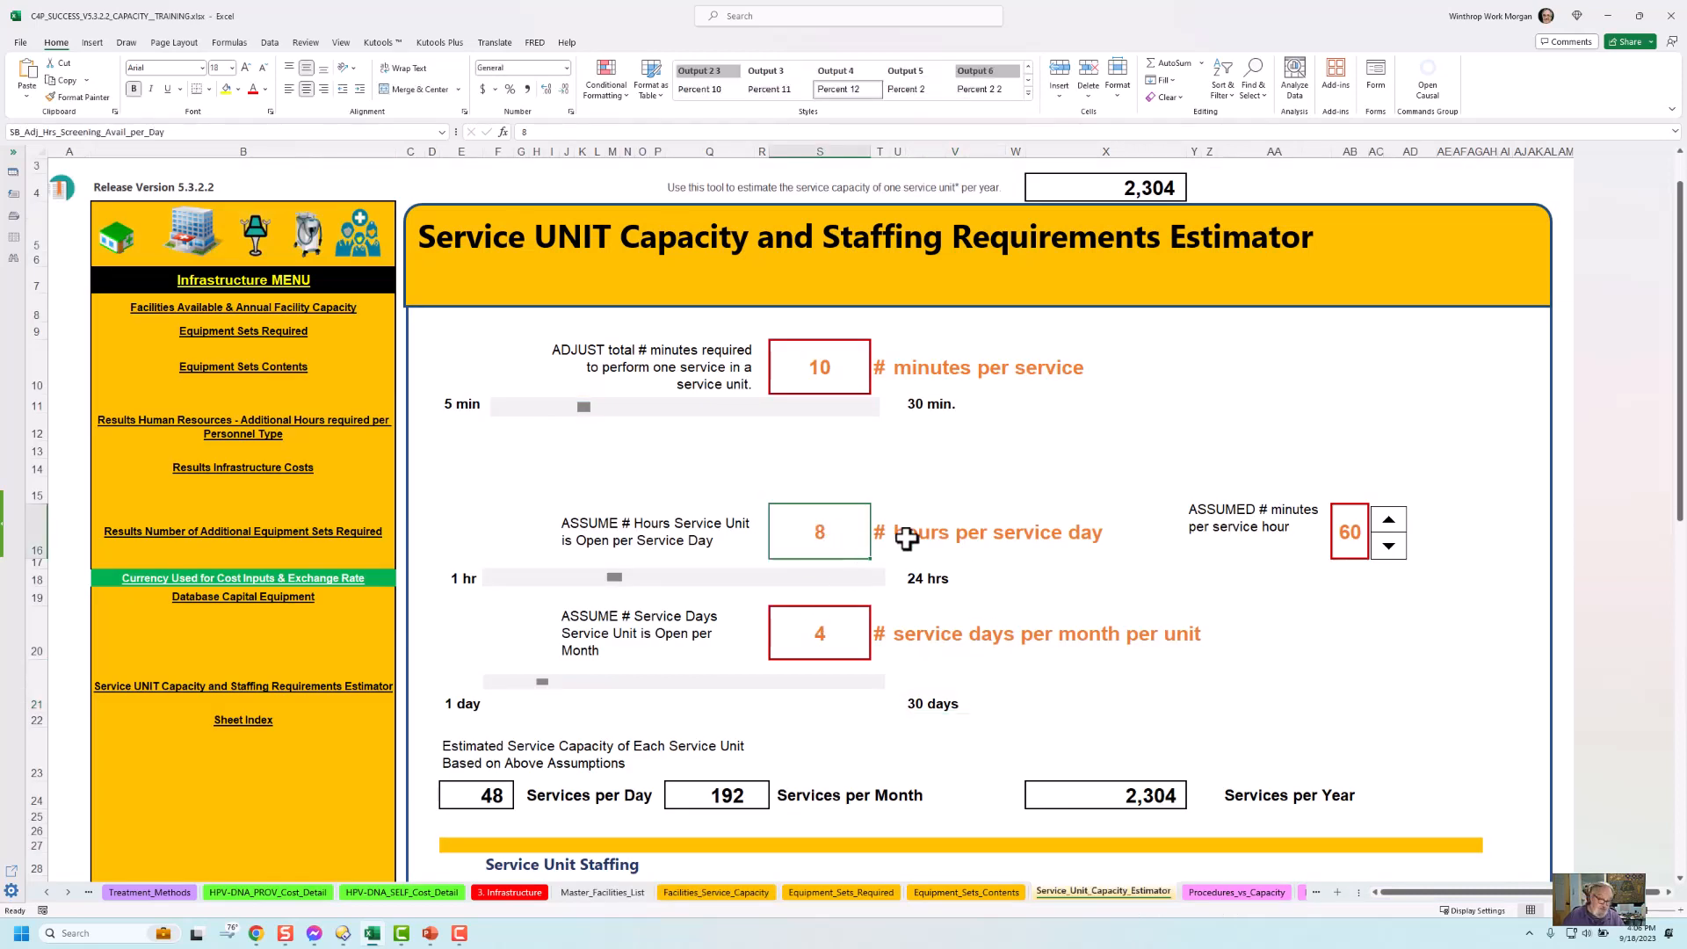
type("4")
left_click(1041, 597)
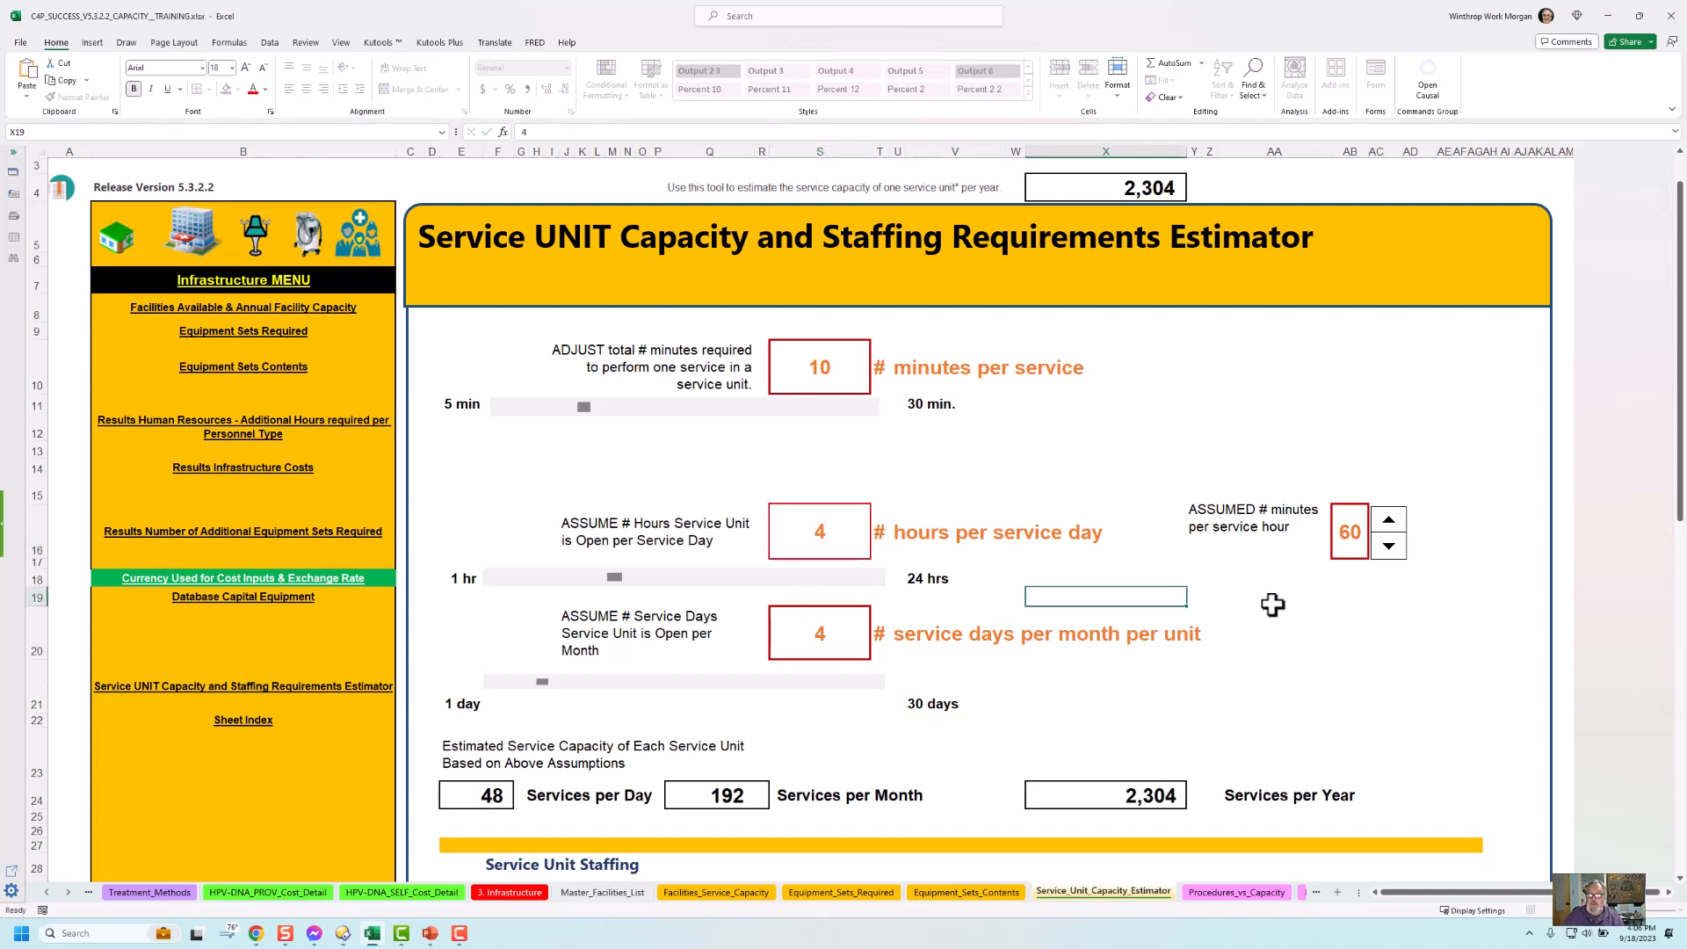
Enter 1152 as the Health Post's annual facility capacity in the self-collection table on the Facilities_Service_Capacity sheet.
left_click(742, 894)
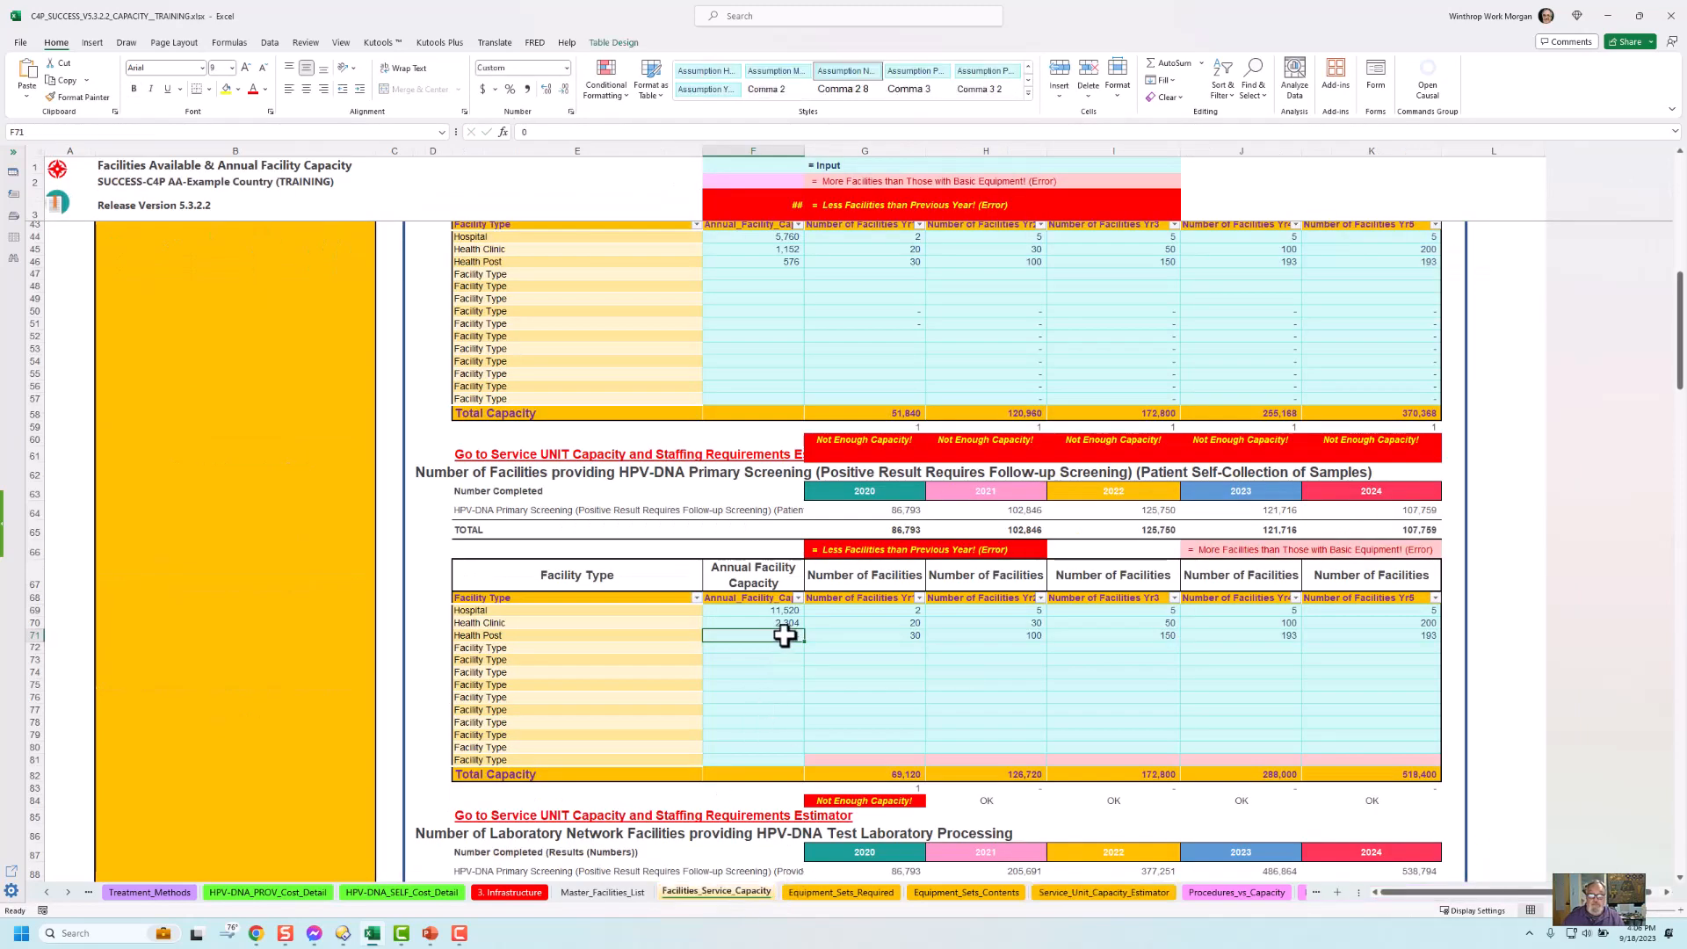
type("11")
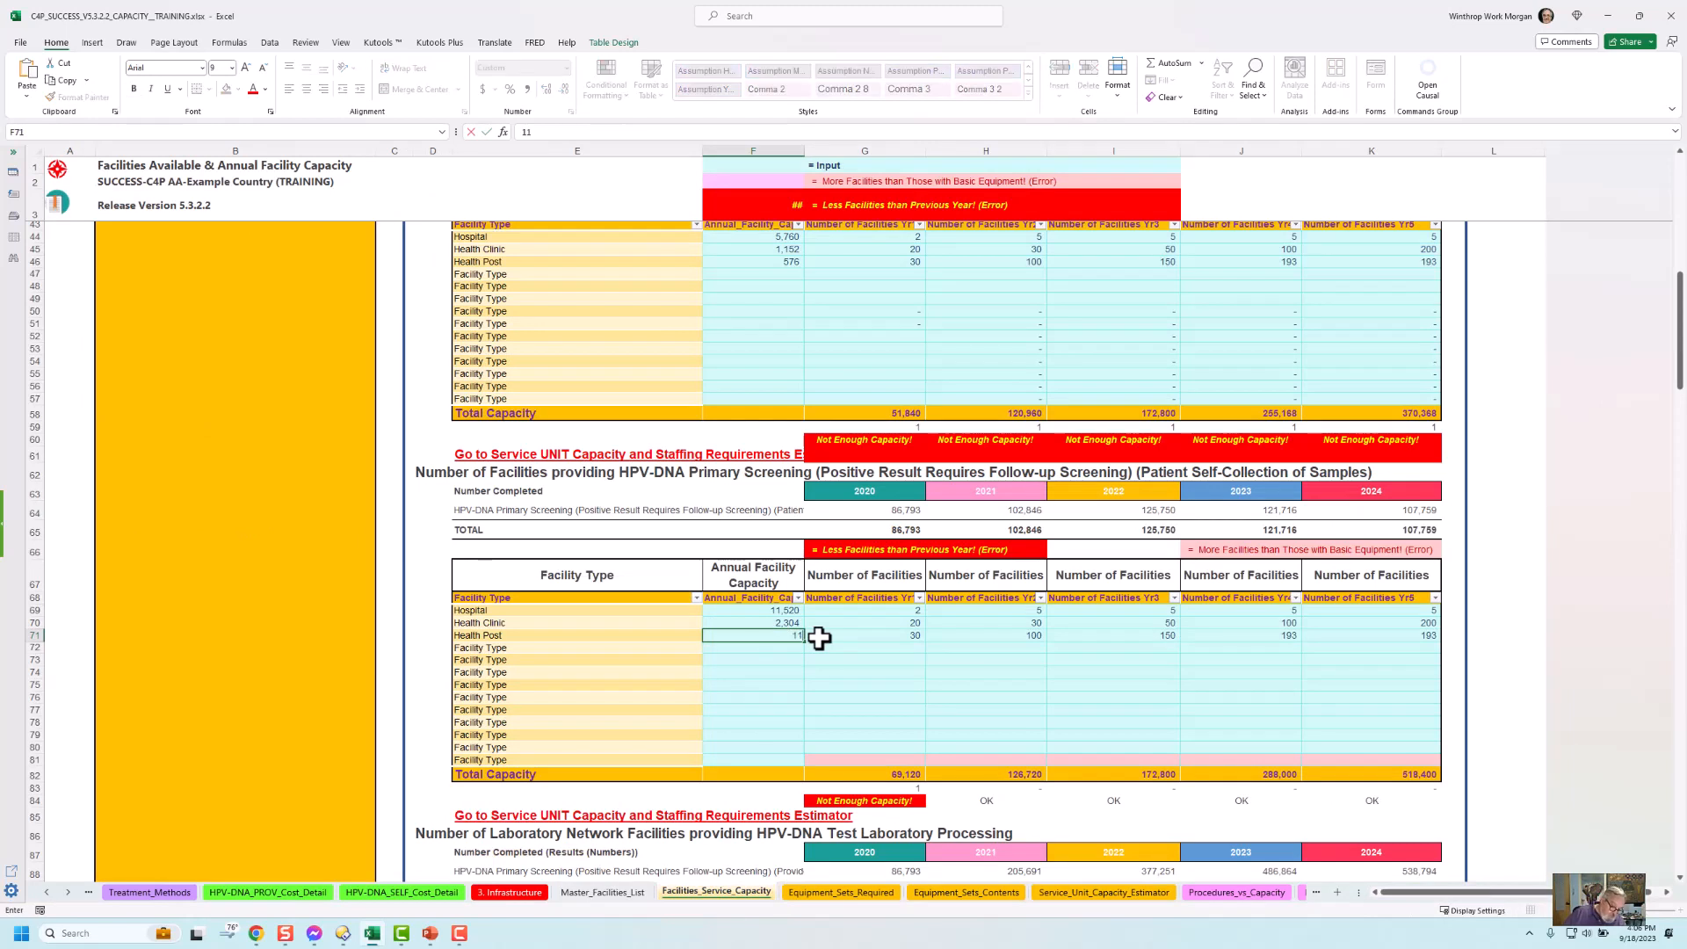
type("52")
left_click(952, 659)
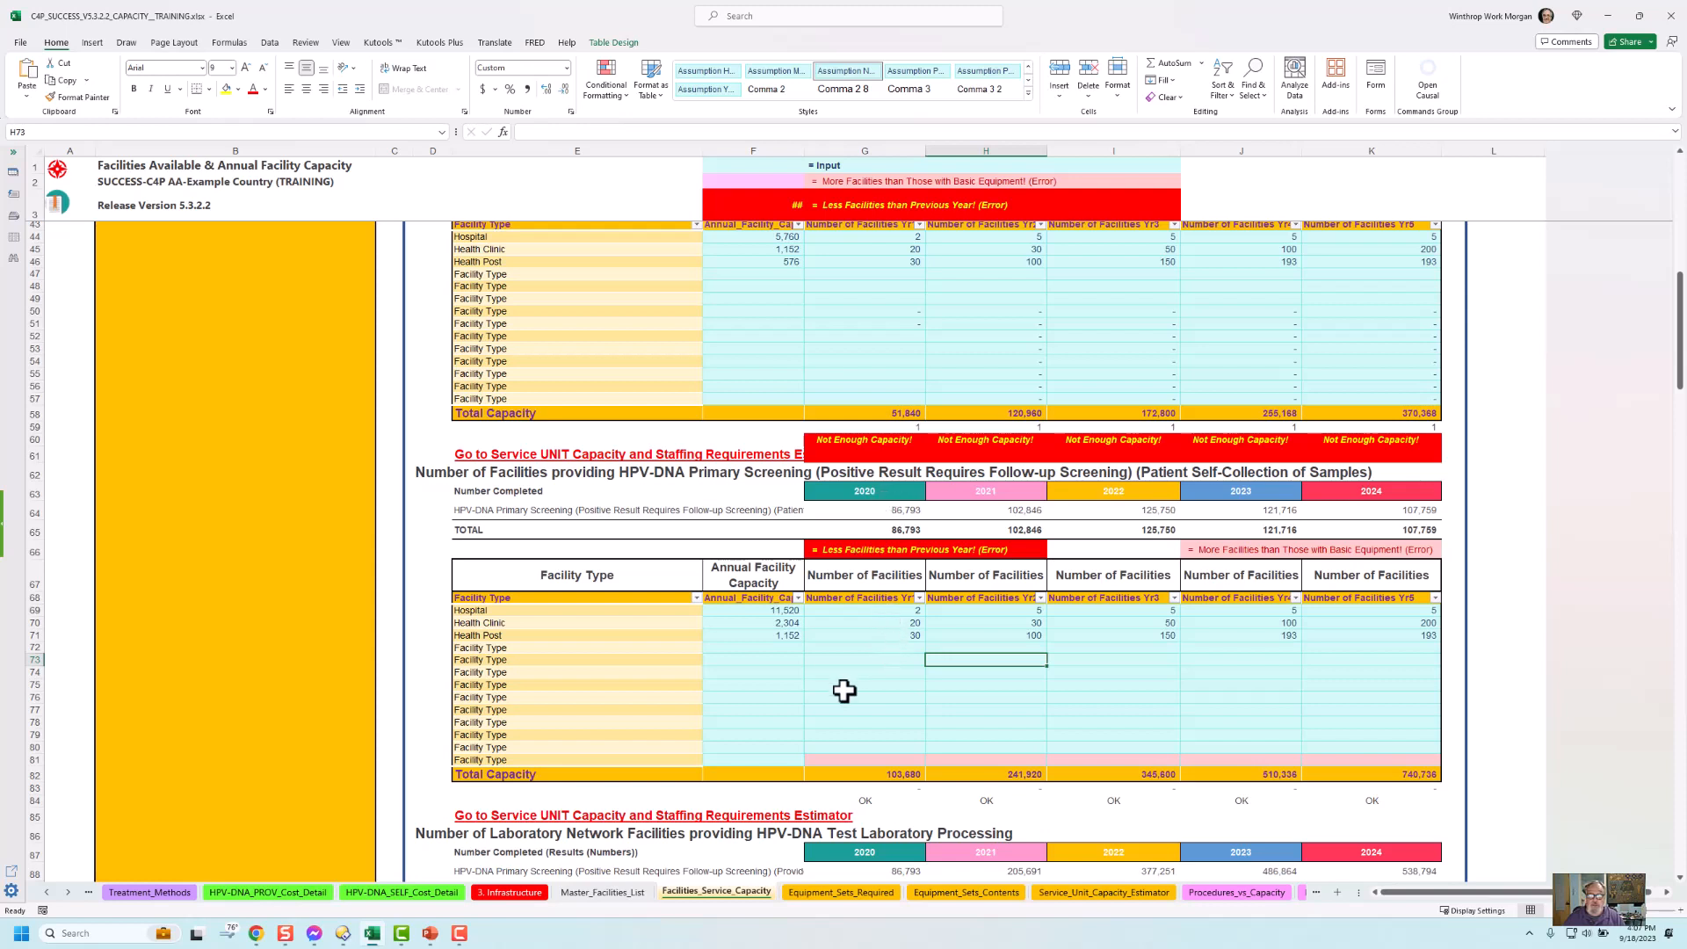
Compare the self-collection table's total capacity with the capacity checks and 2020 Hospital number in the table above it.
left_click(895, 776)
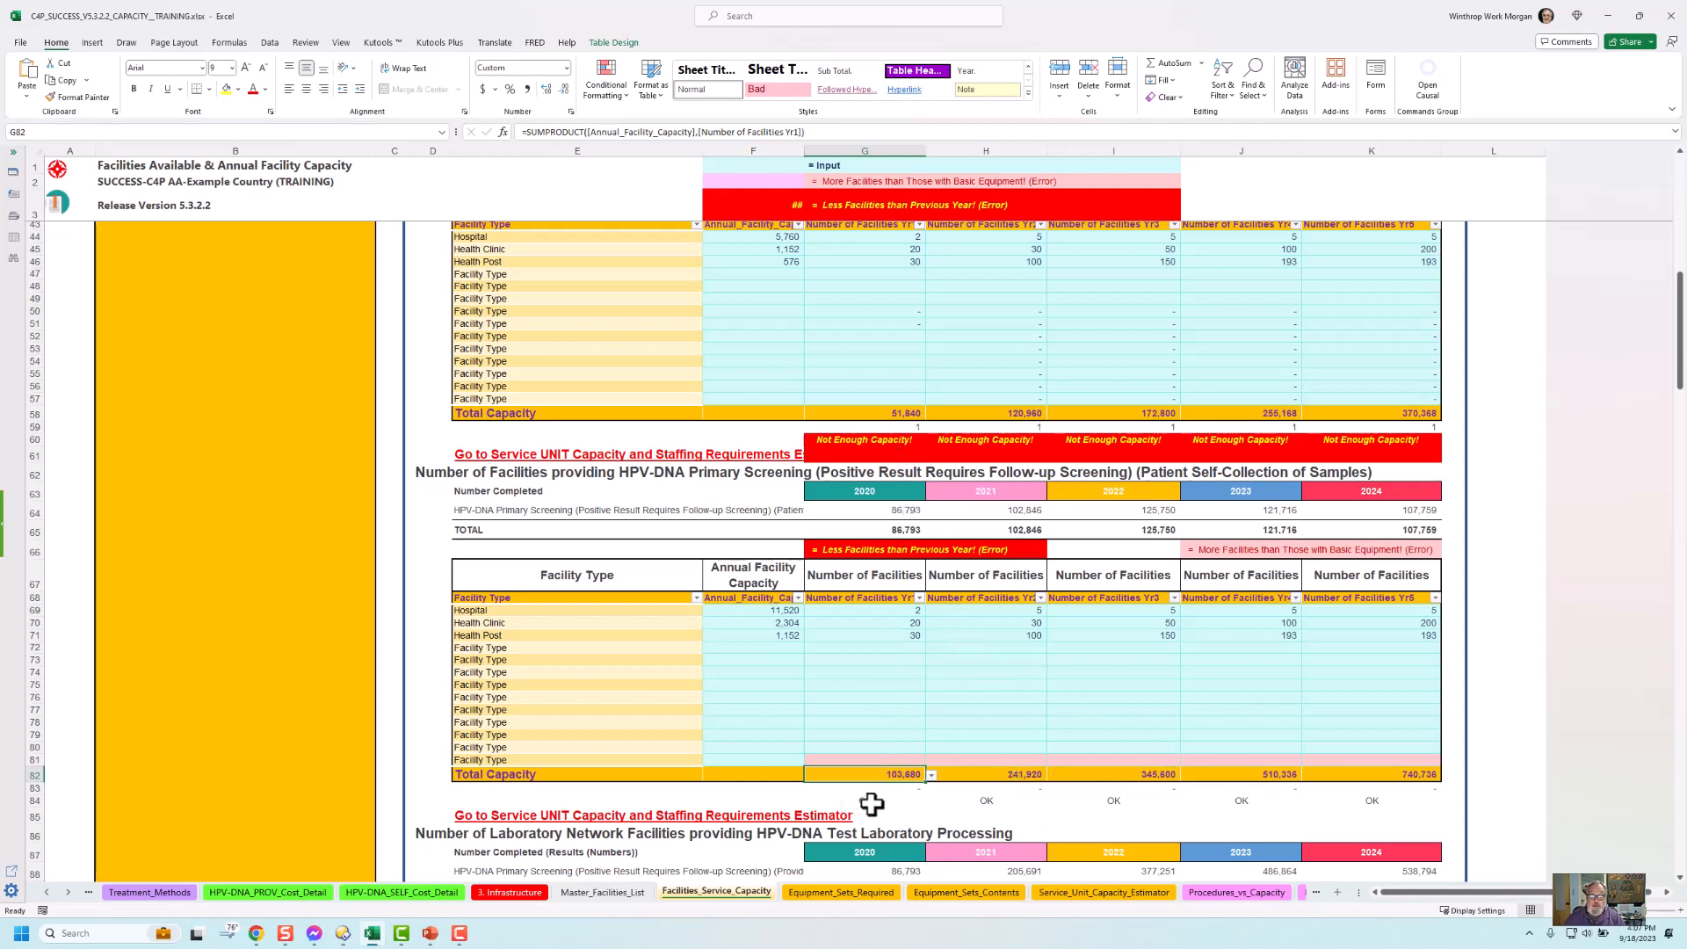
left_click(888, 444)
left_click(975, 442)
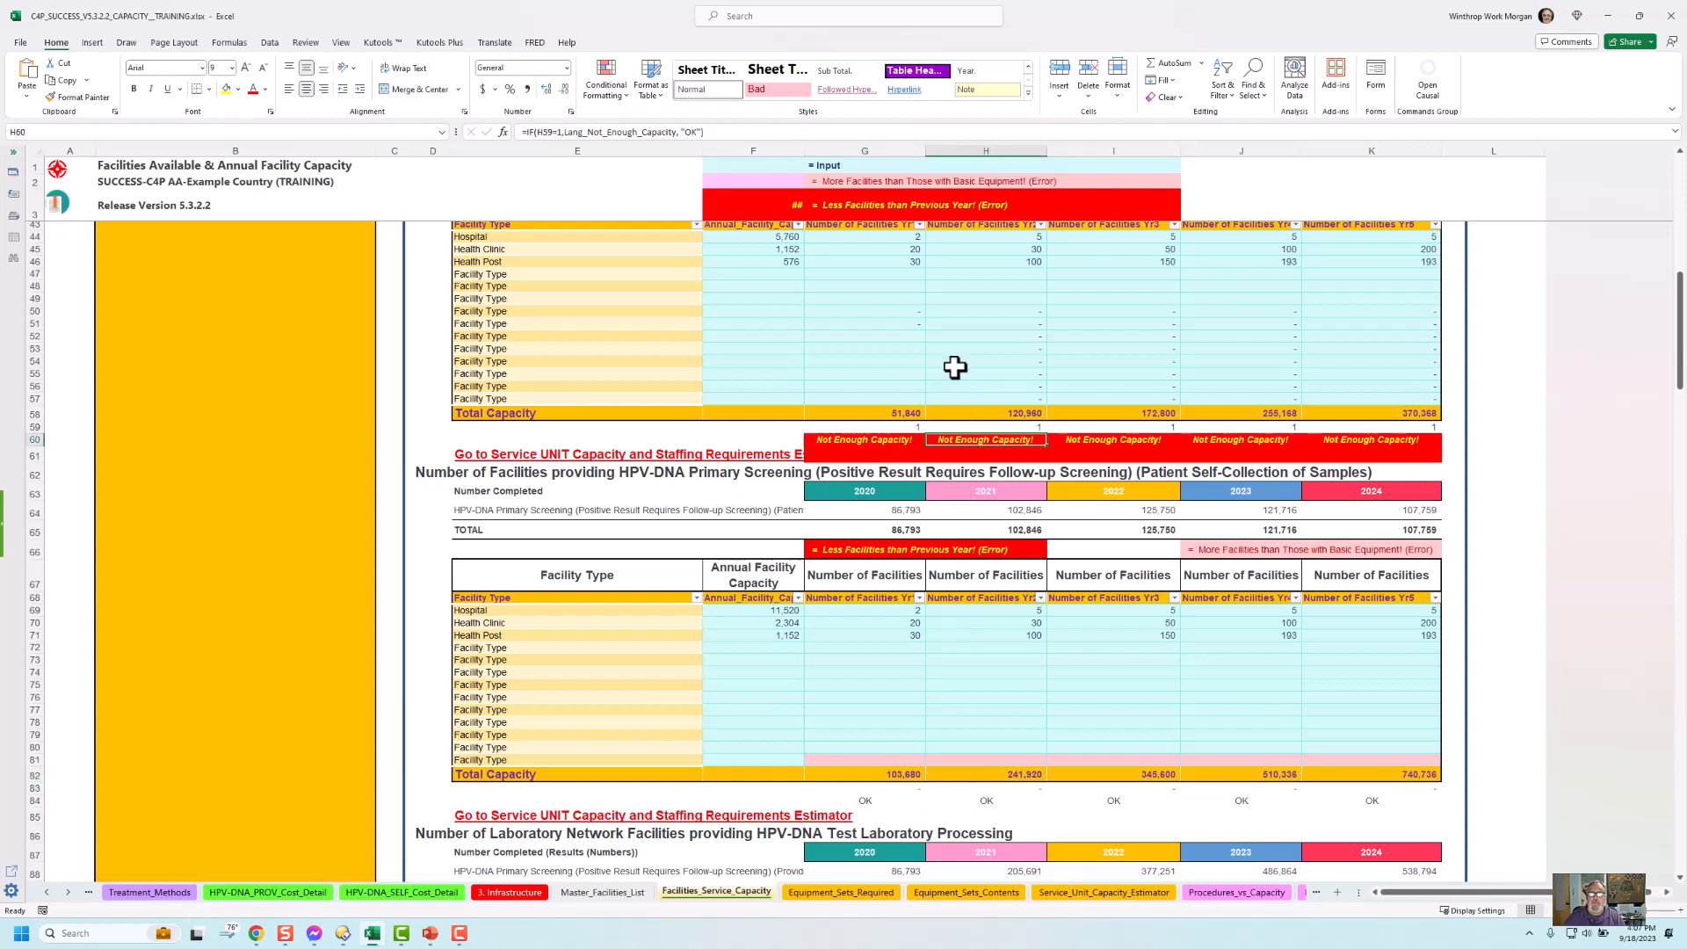
left_click(913, 237)
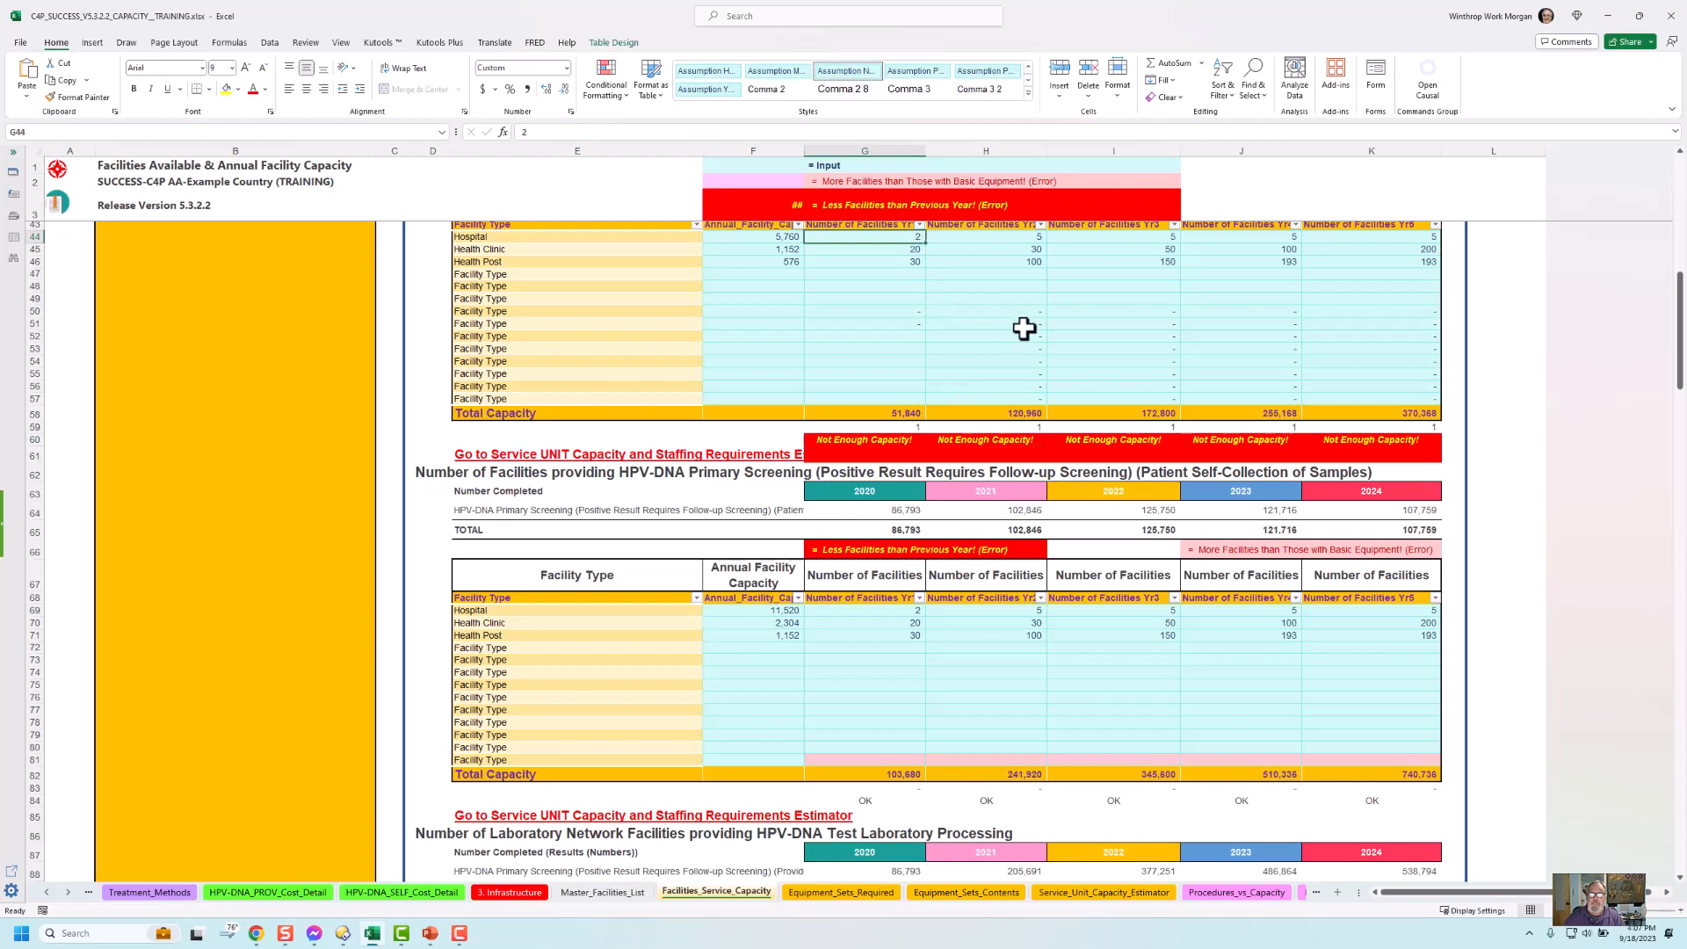
Set the number of National Laboratories with HPV DNA processing machine to 1 for every year from 2020 to 2024.
scroll(1035, 369, "down", 3)
scroll(1056, 426, "down", 5)
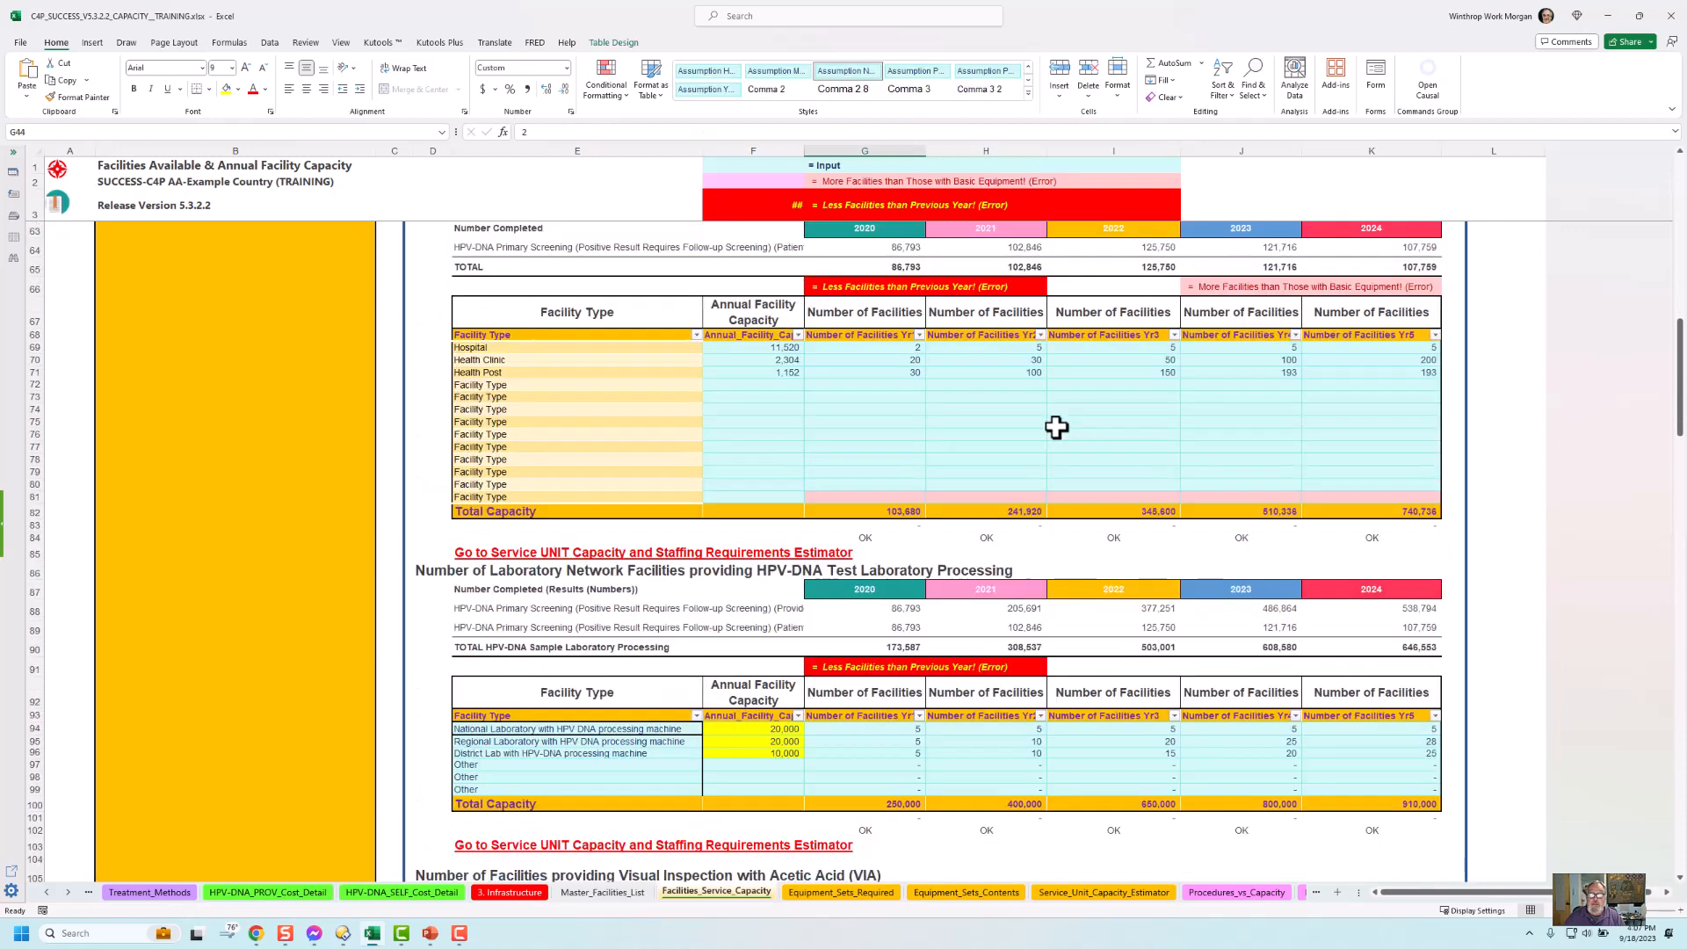
scroll(1058, 430, "down", 1)
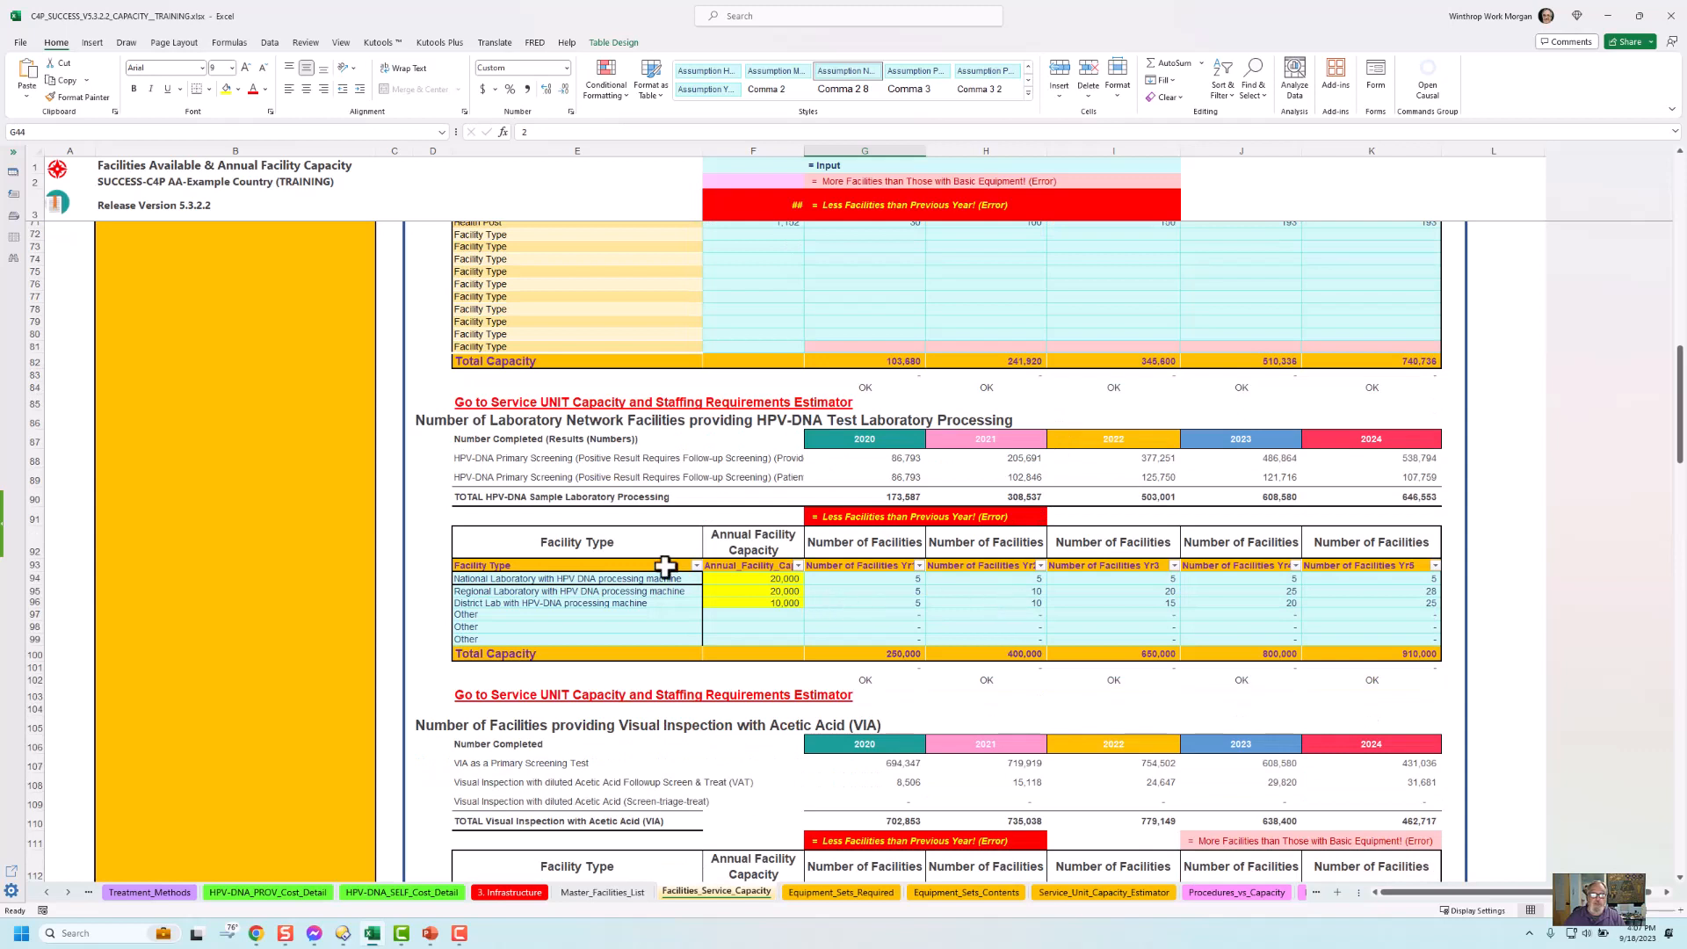
left_click(624, 582)
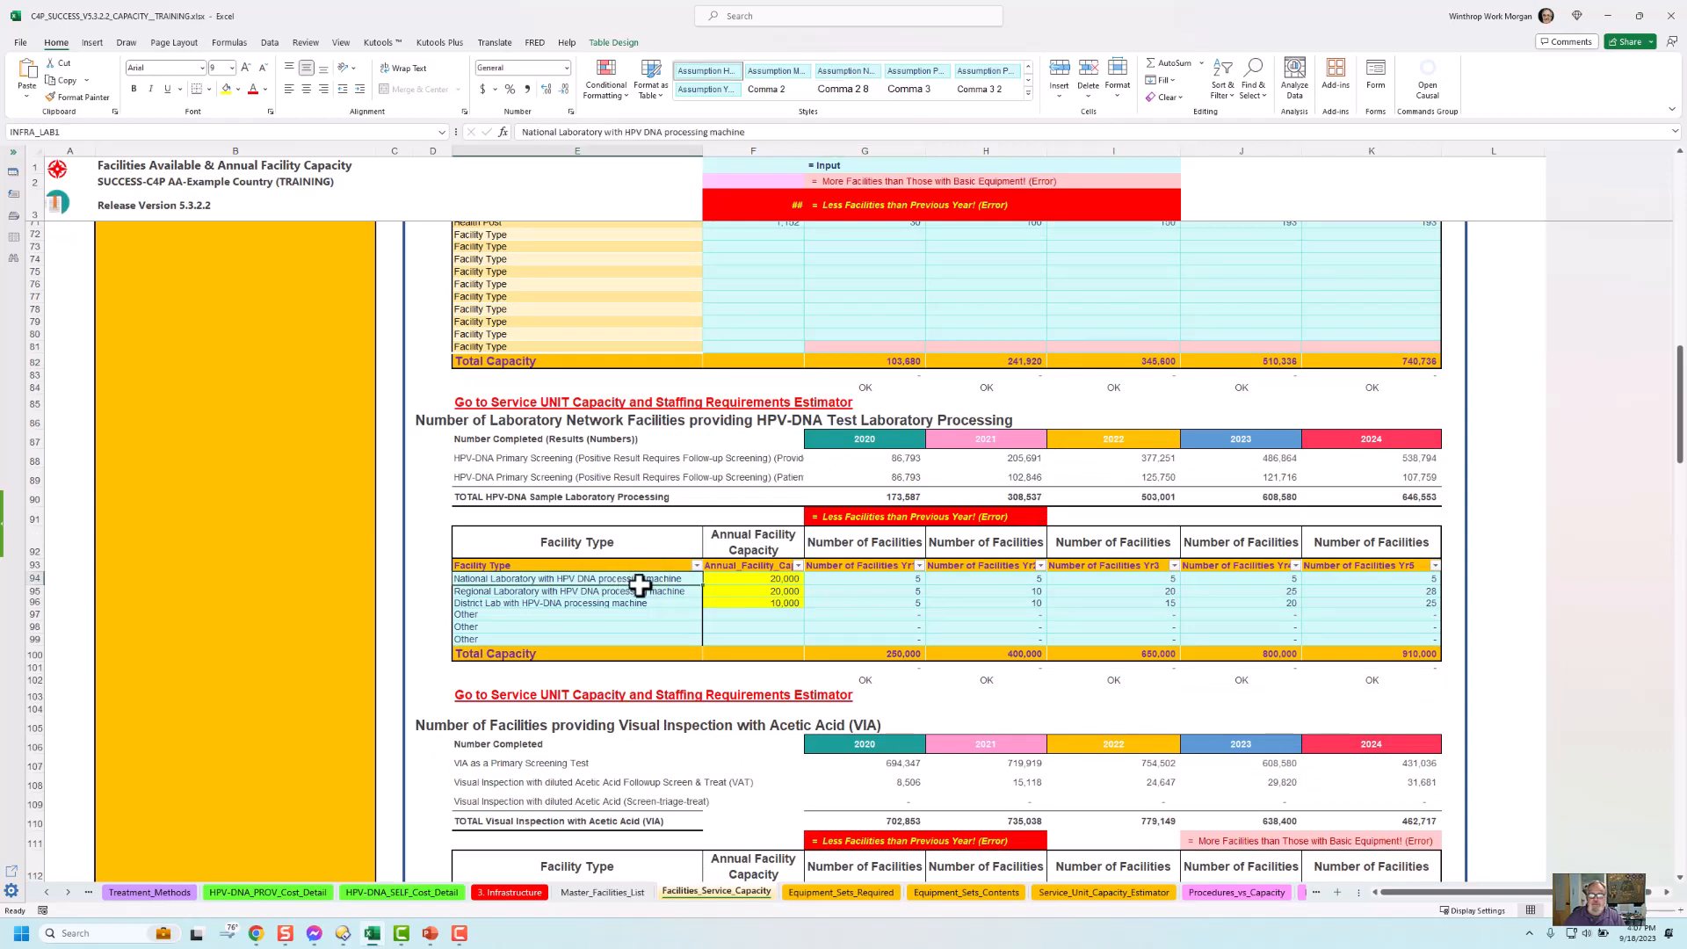
left_click(901, 580)
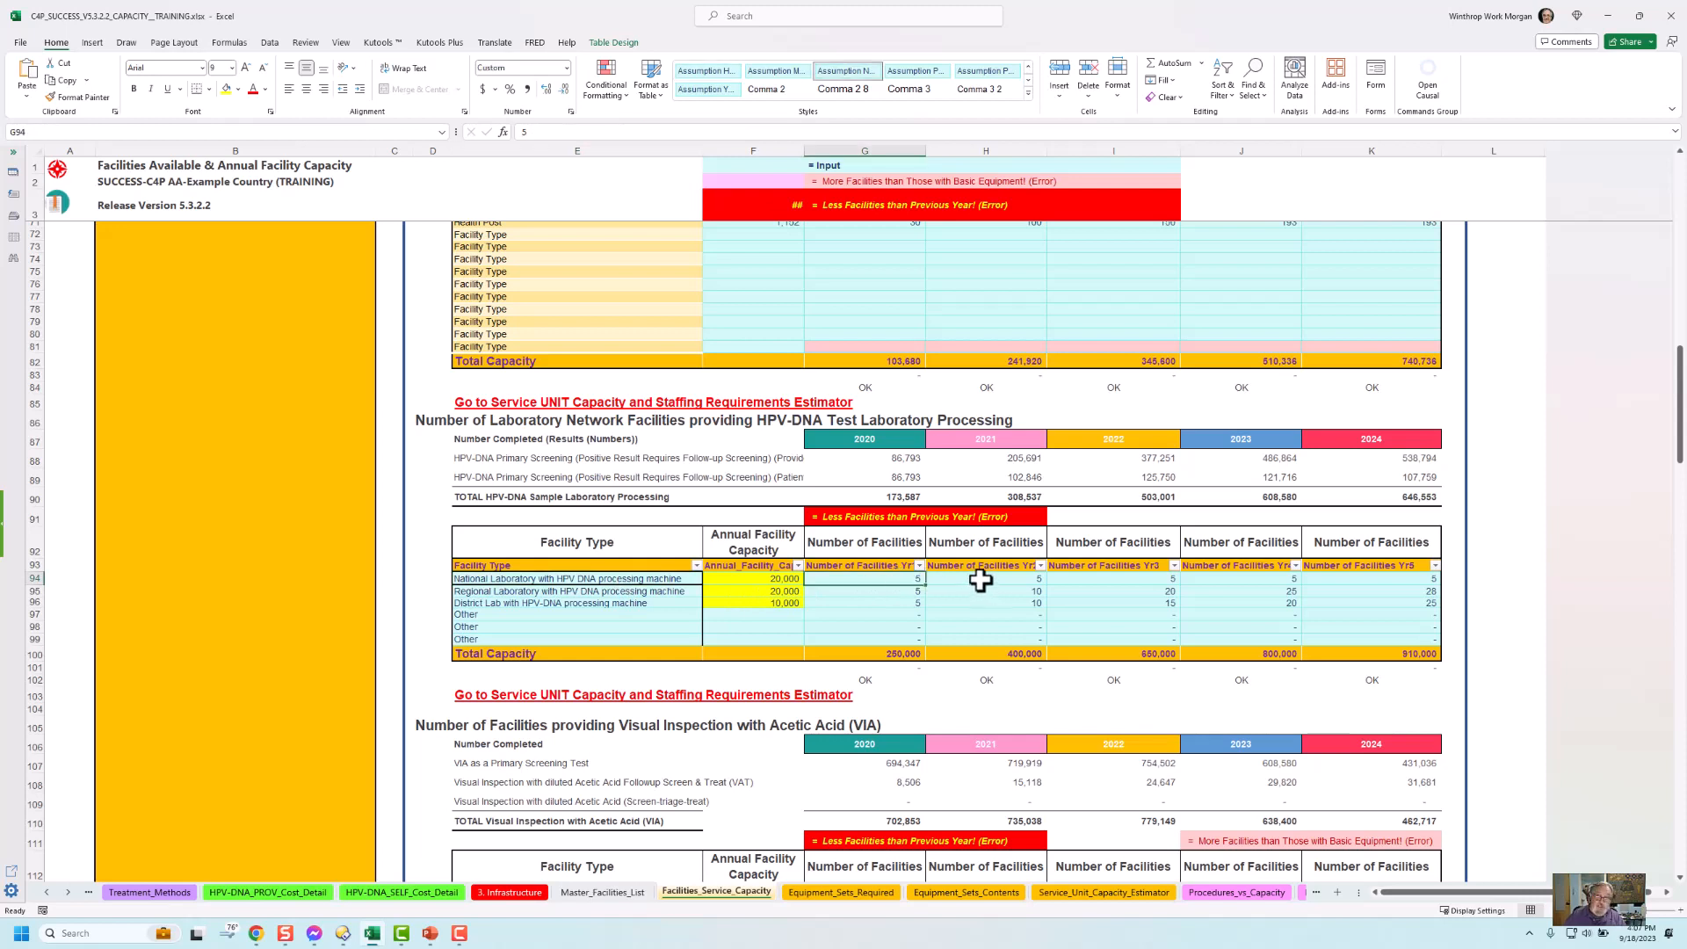
type("1")
left_click(1007, 580)
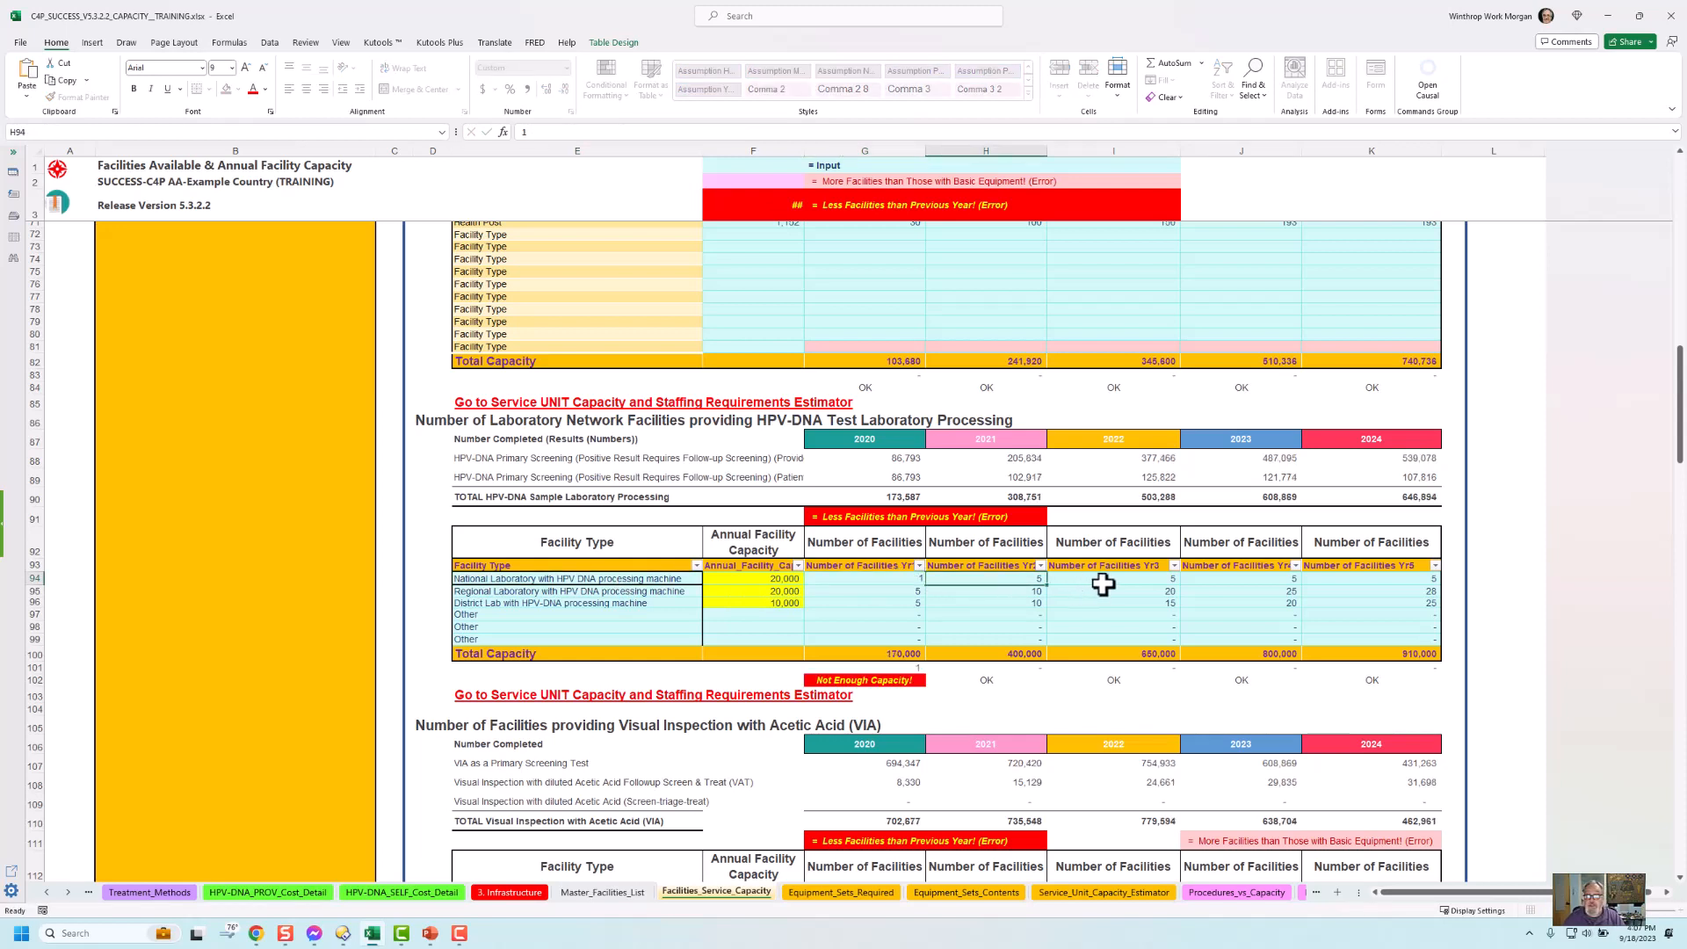
key("Right")
type("1")
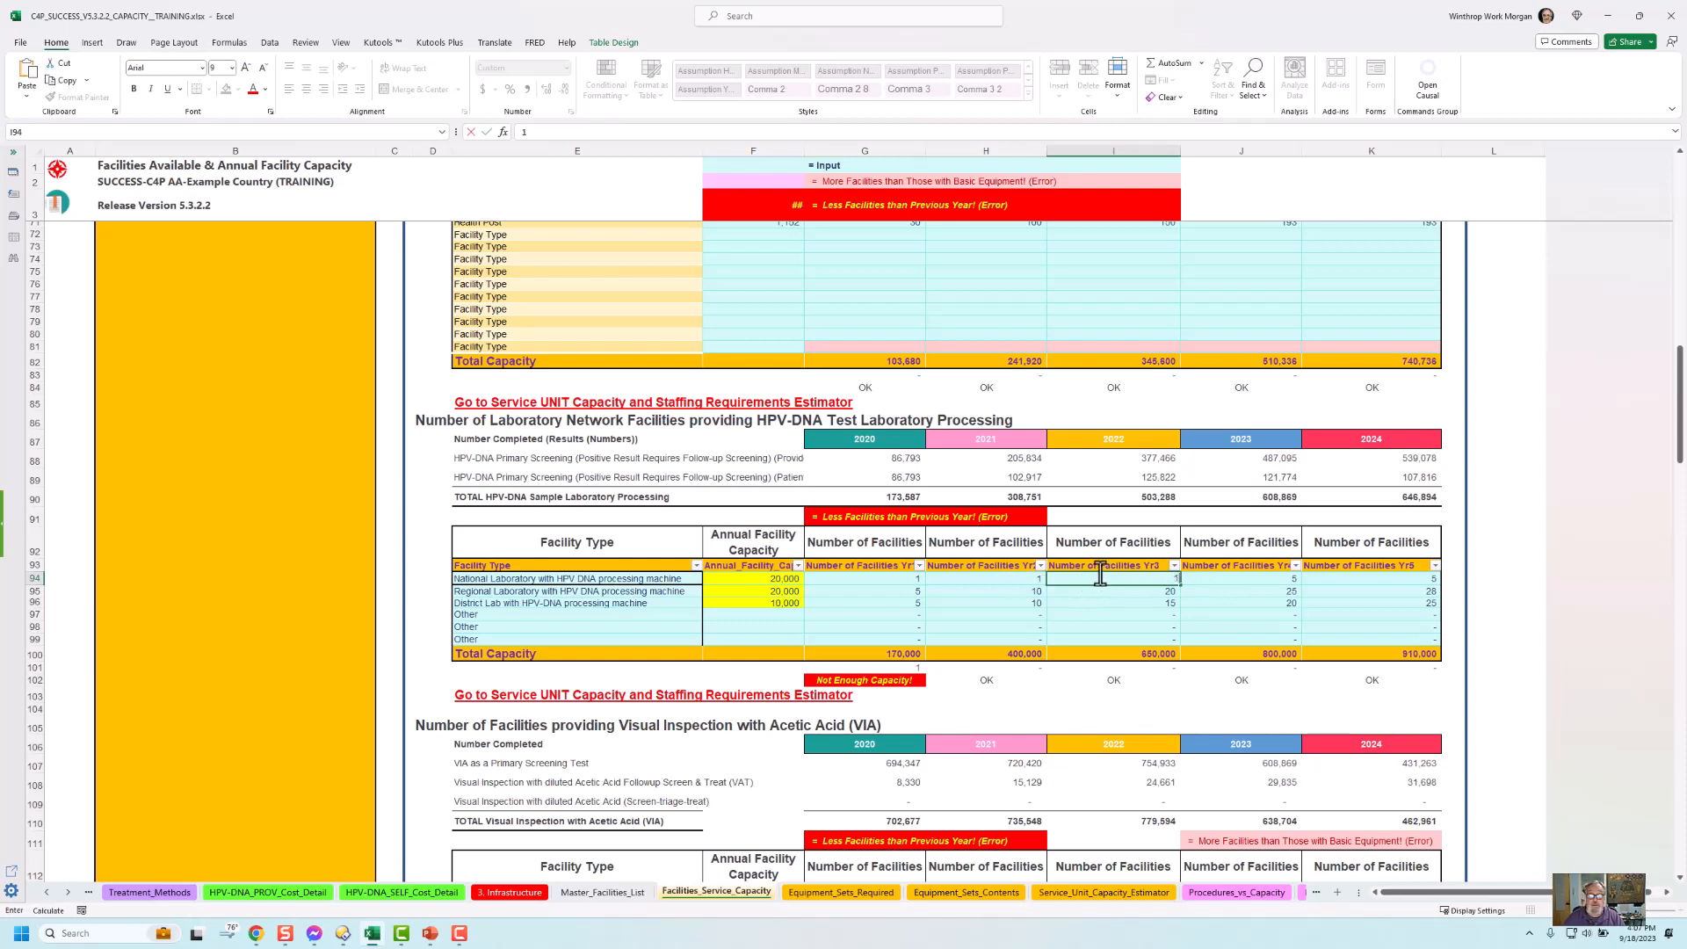
left_click(1037, 581)
type("1")
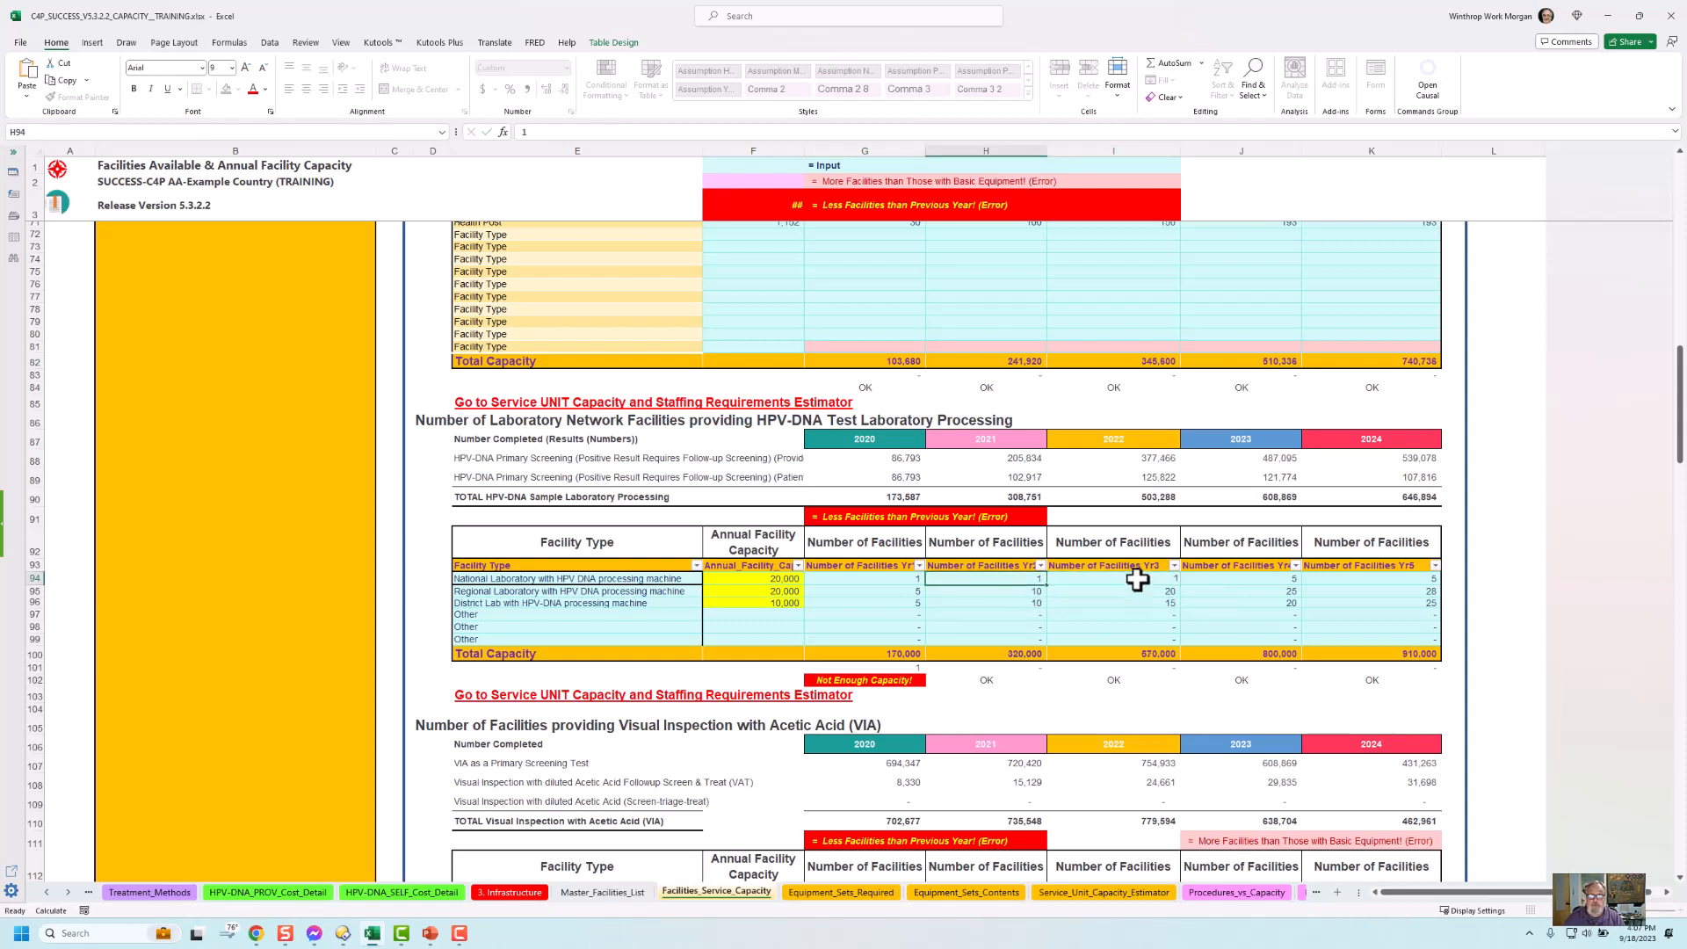
left_click(1137, 579)
type("1")
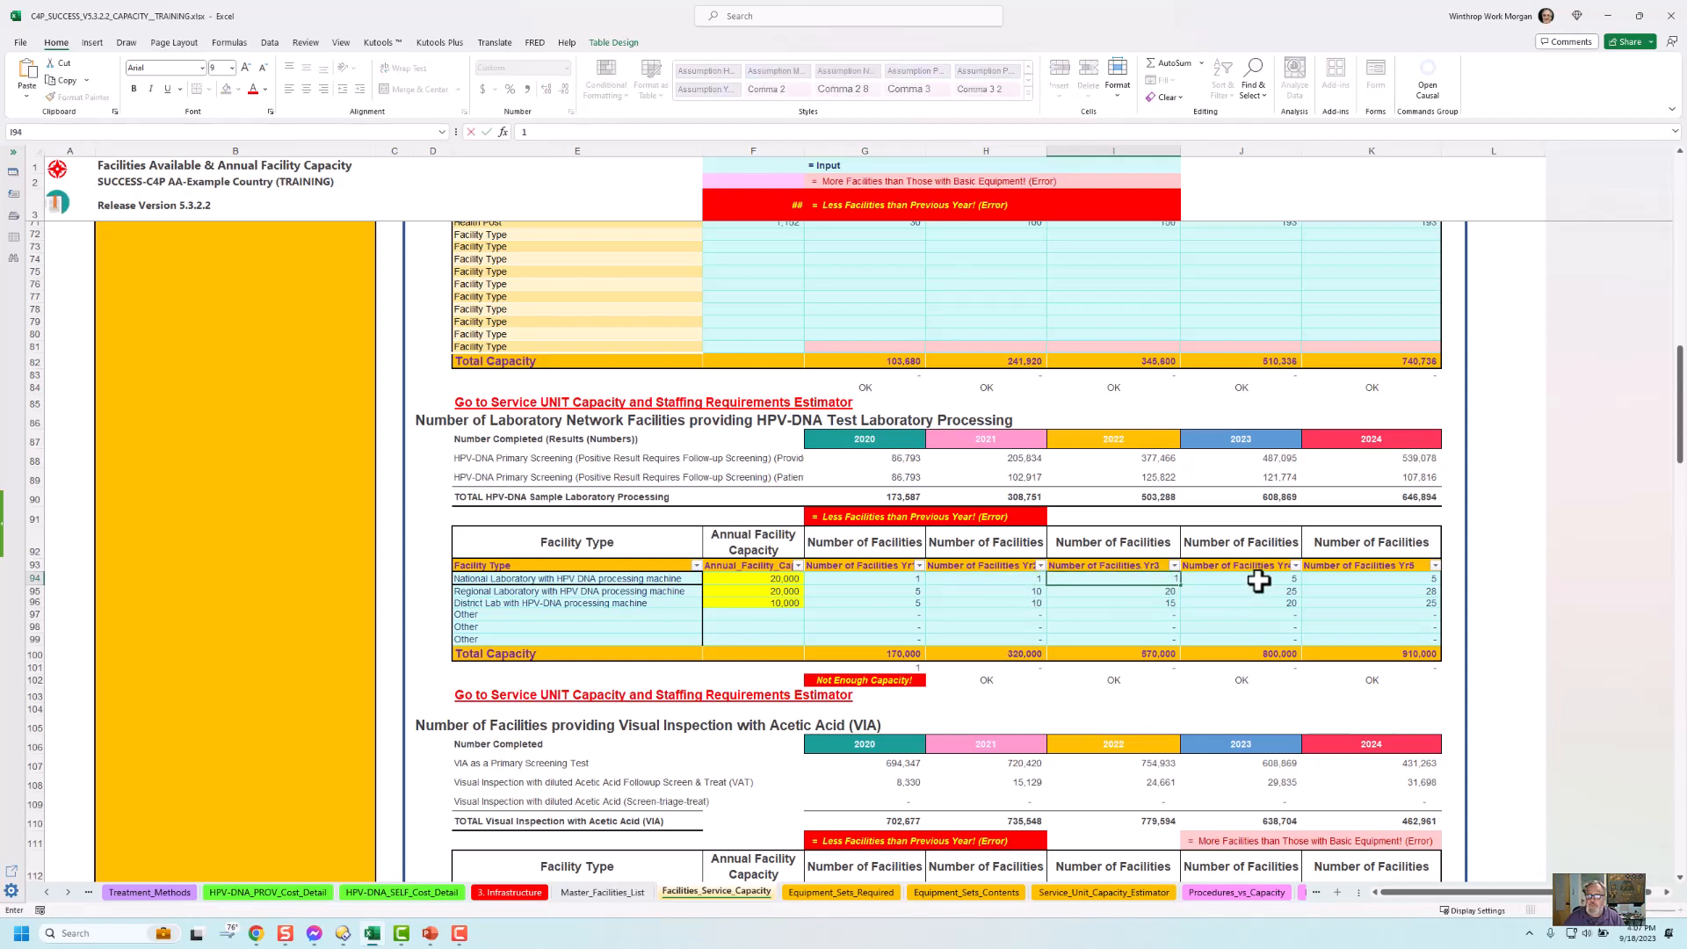
left_click(1261, 581)
type("1")
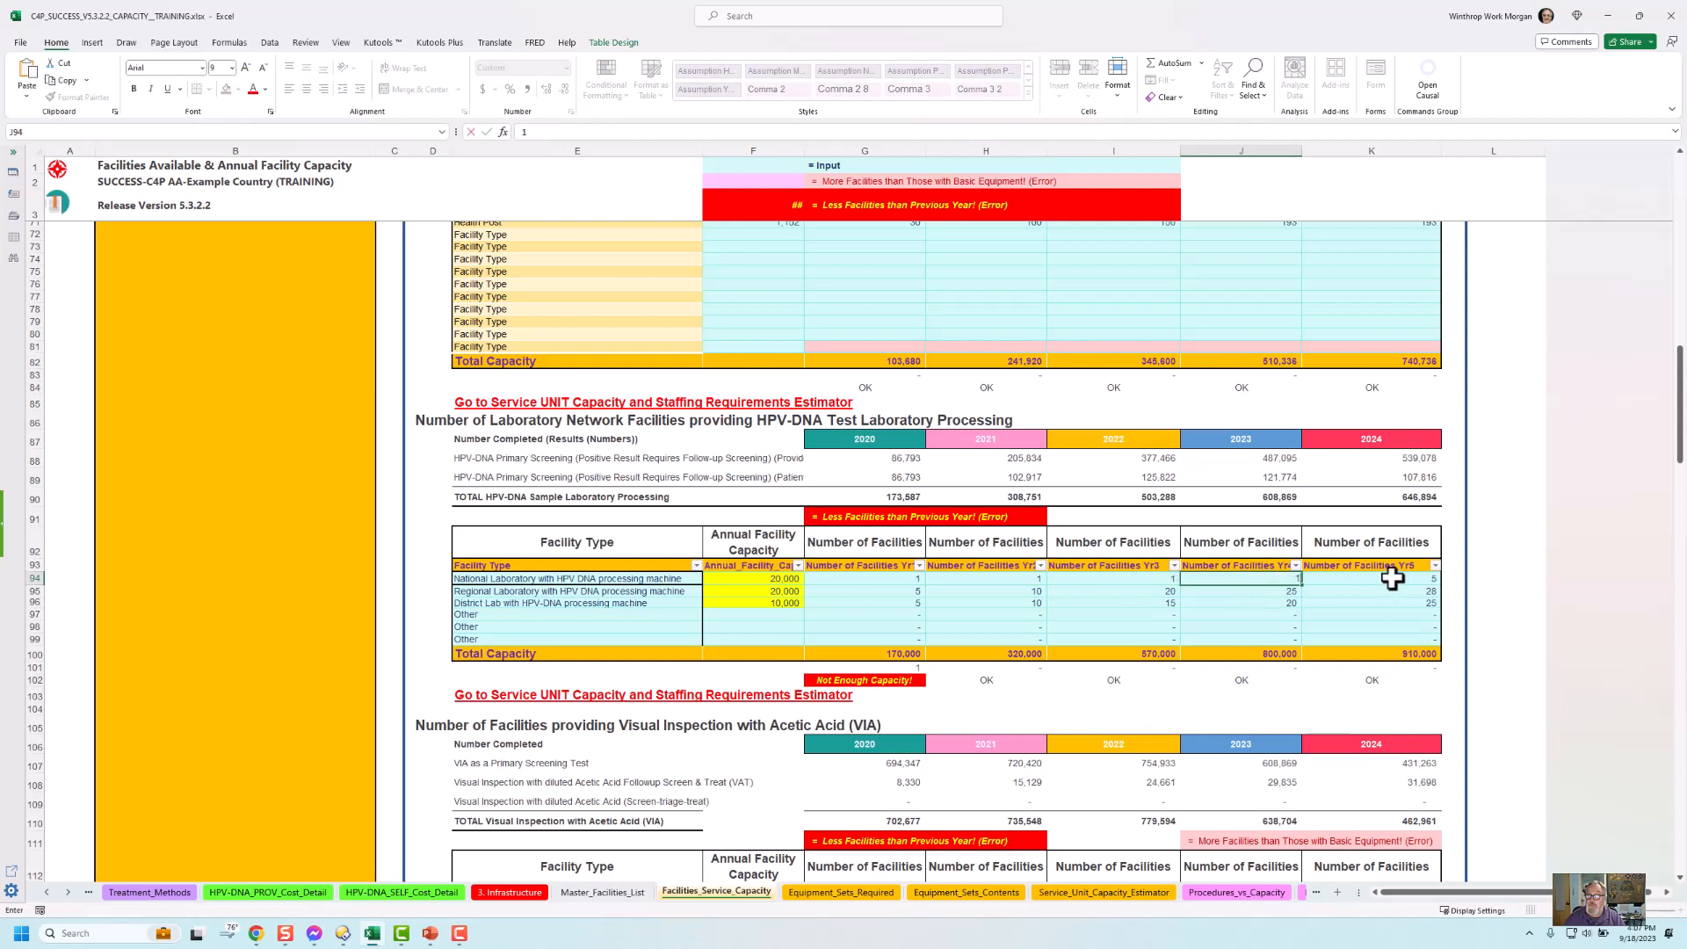
left_click(1392, 577)
type("1")
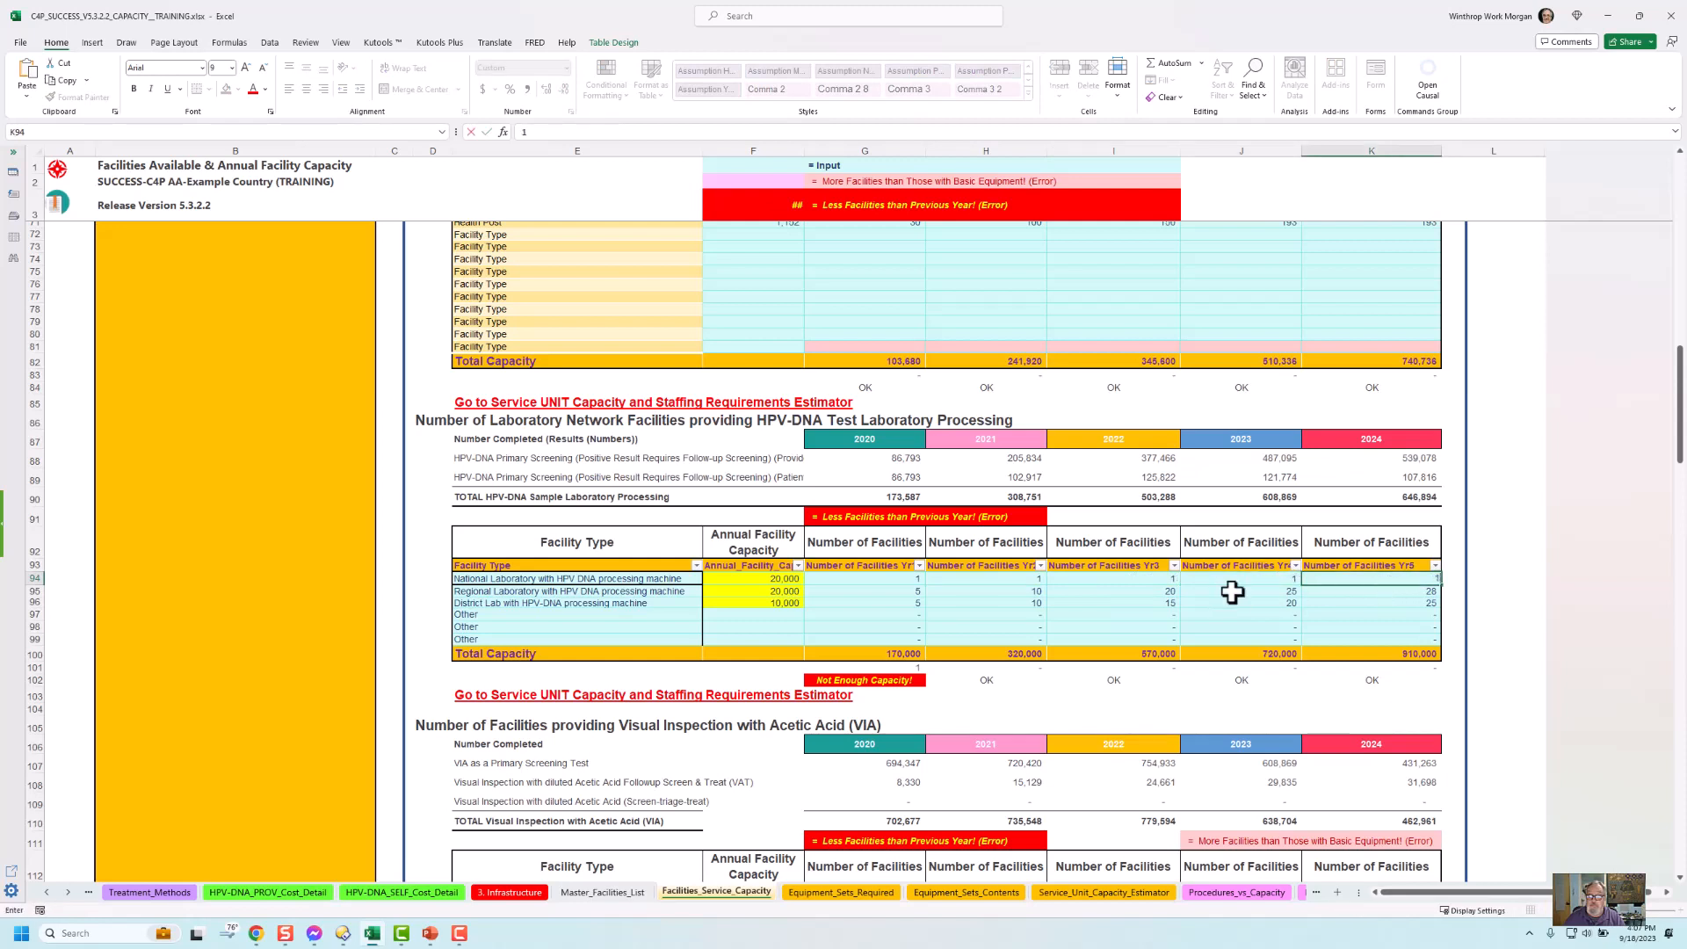
Clear the annual capacities and all yearly facility numbers of the Regional Laboratory and District Lab in the laboratory processing table.
left_click(781, 591)
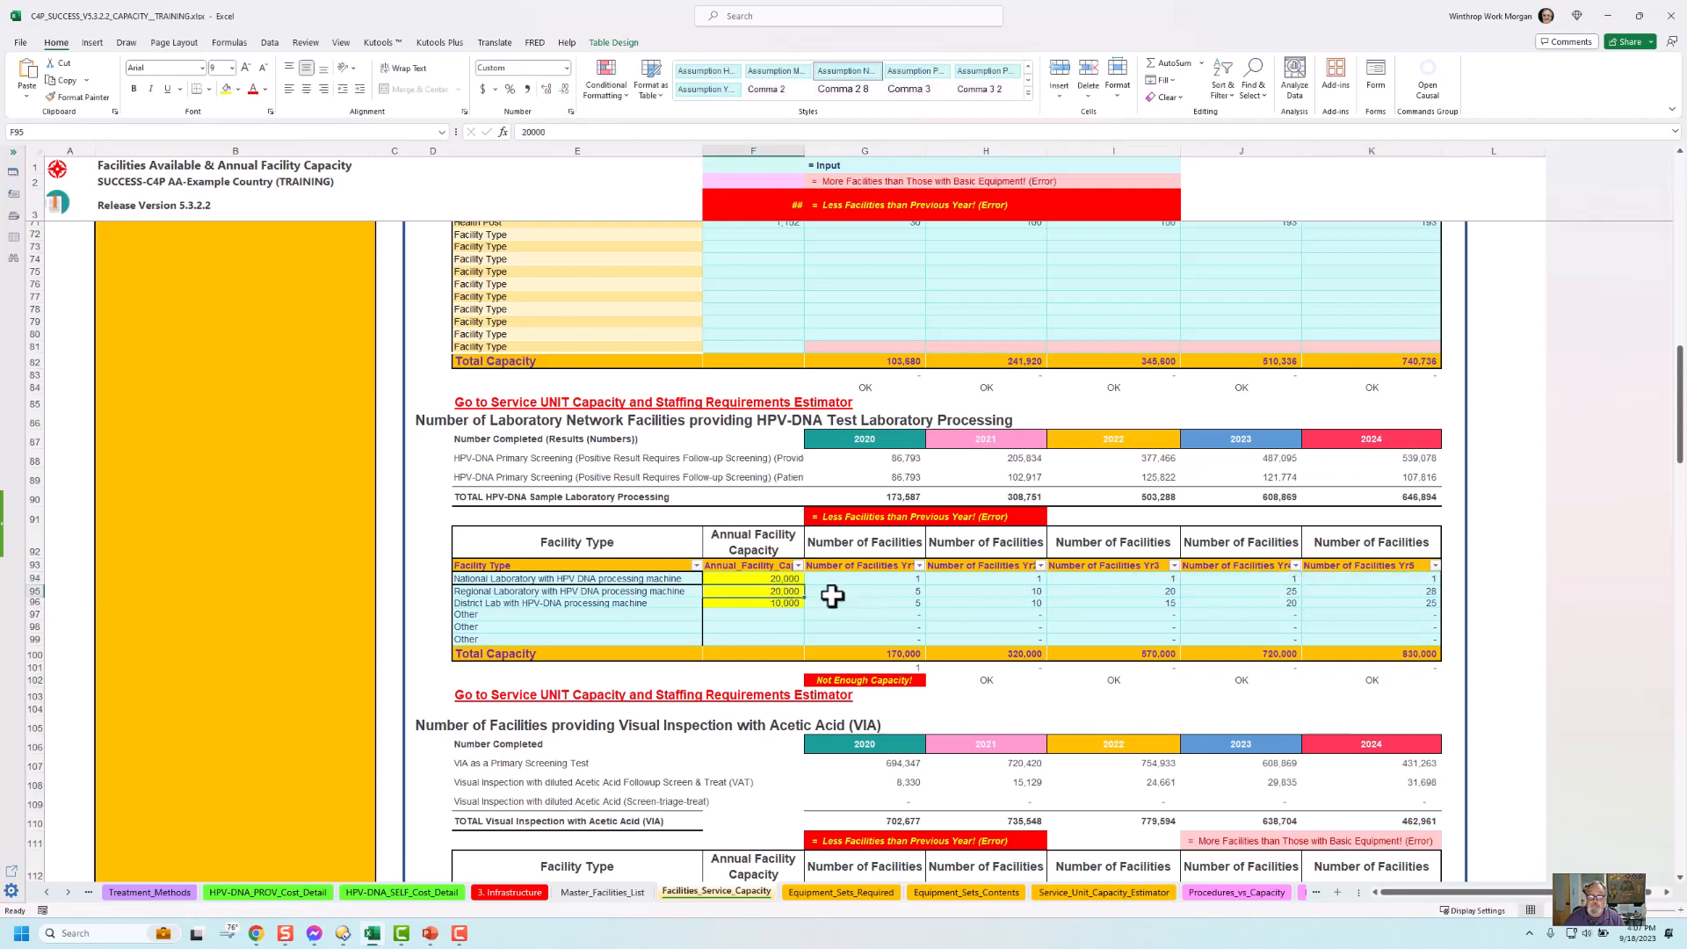
left_click_drag(832, 596, 1385, 599)
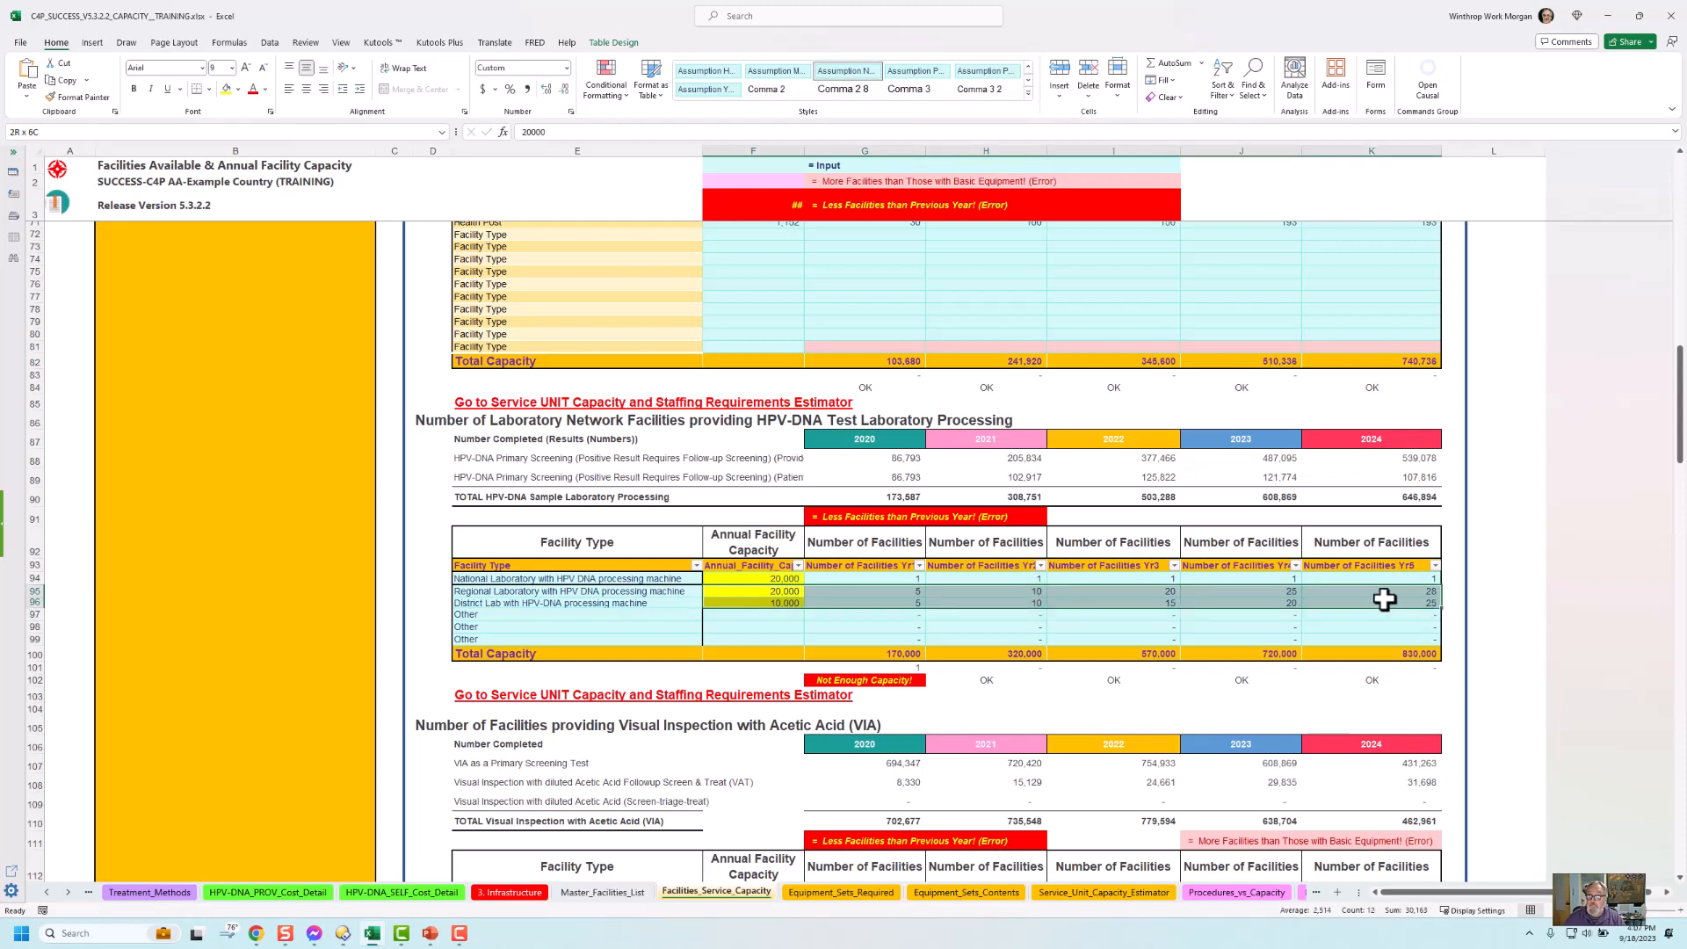
key("Delete")
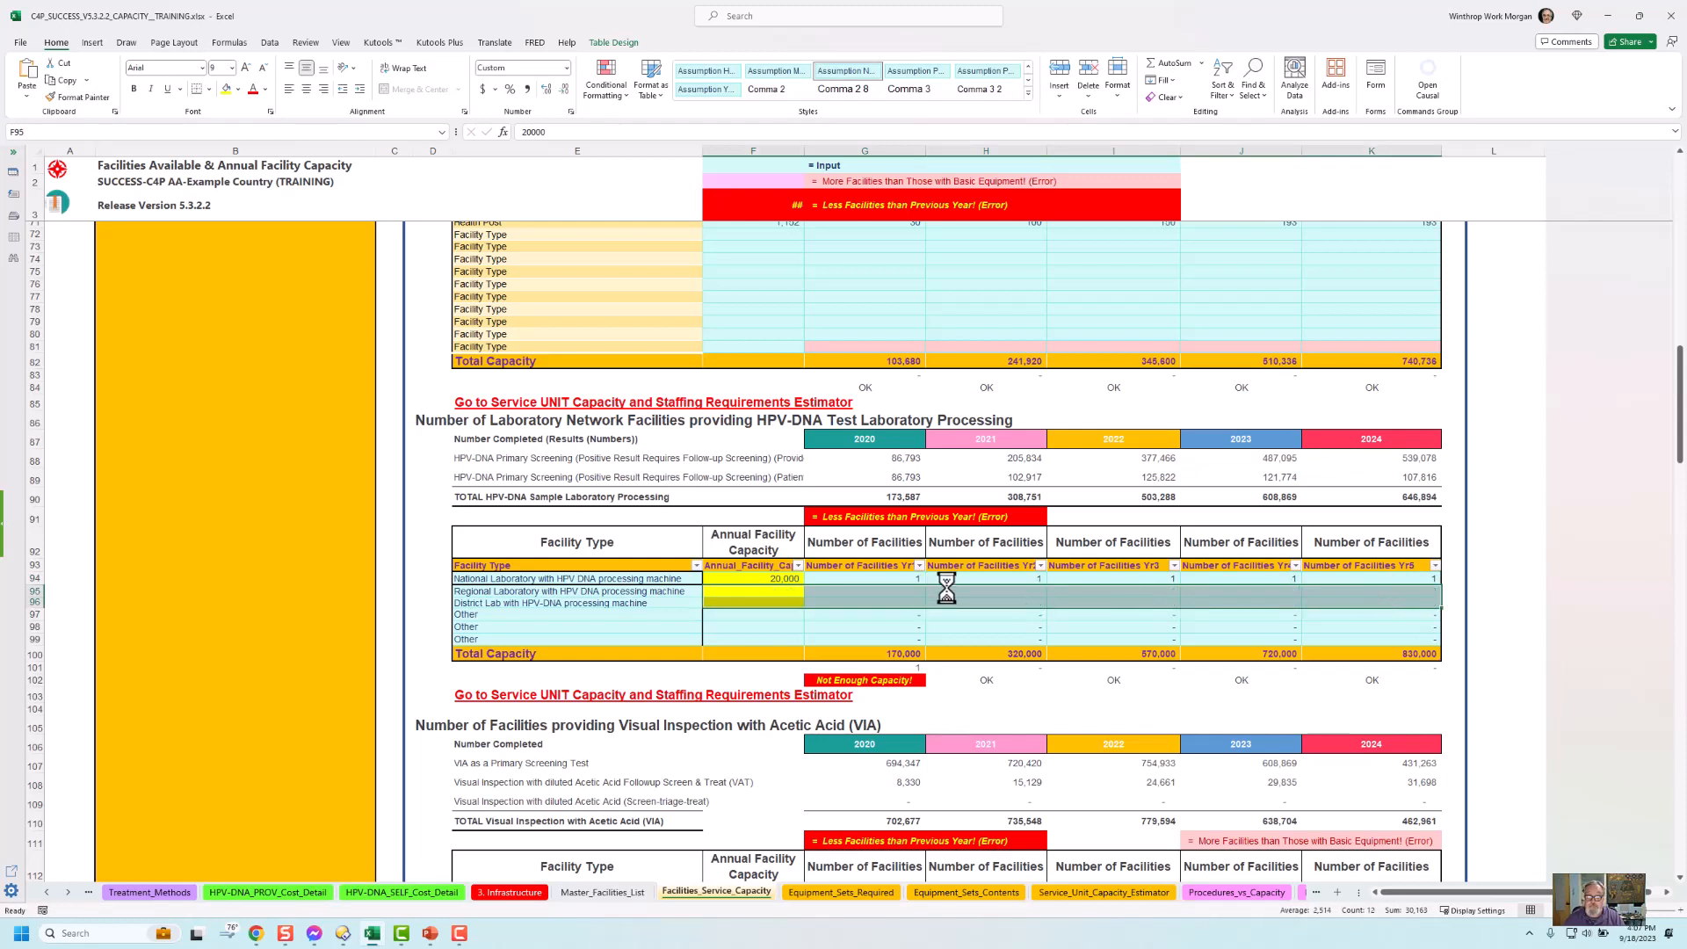
Set the annual facility capacity of the National Laboratory with HPV DNA processing machine to 100000.
left_click(778, 580)
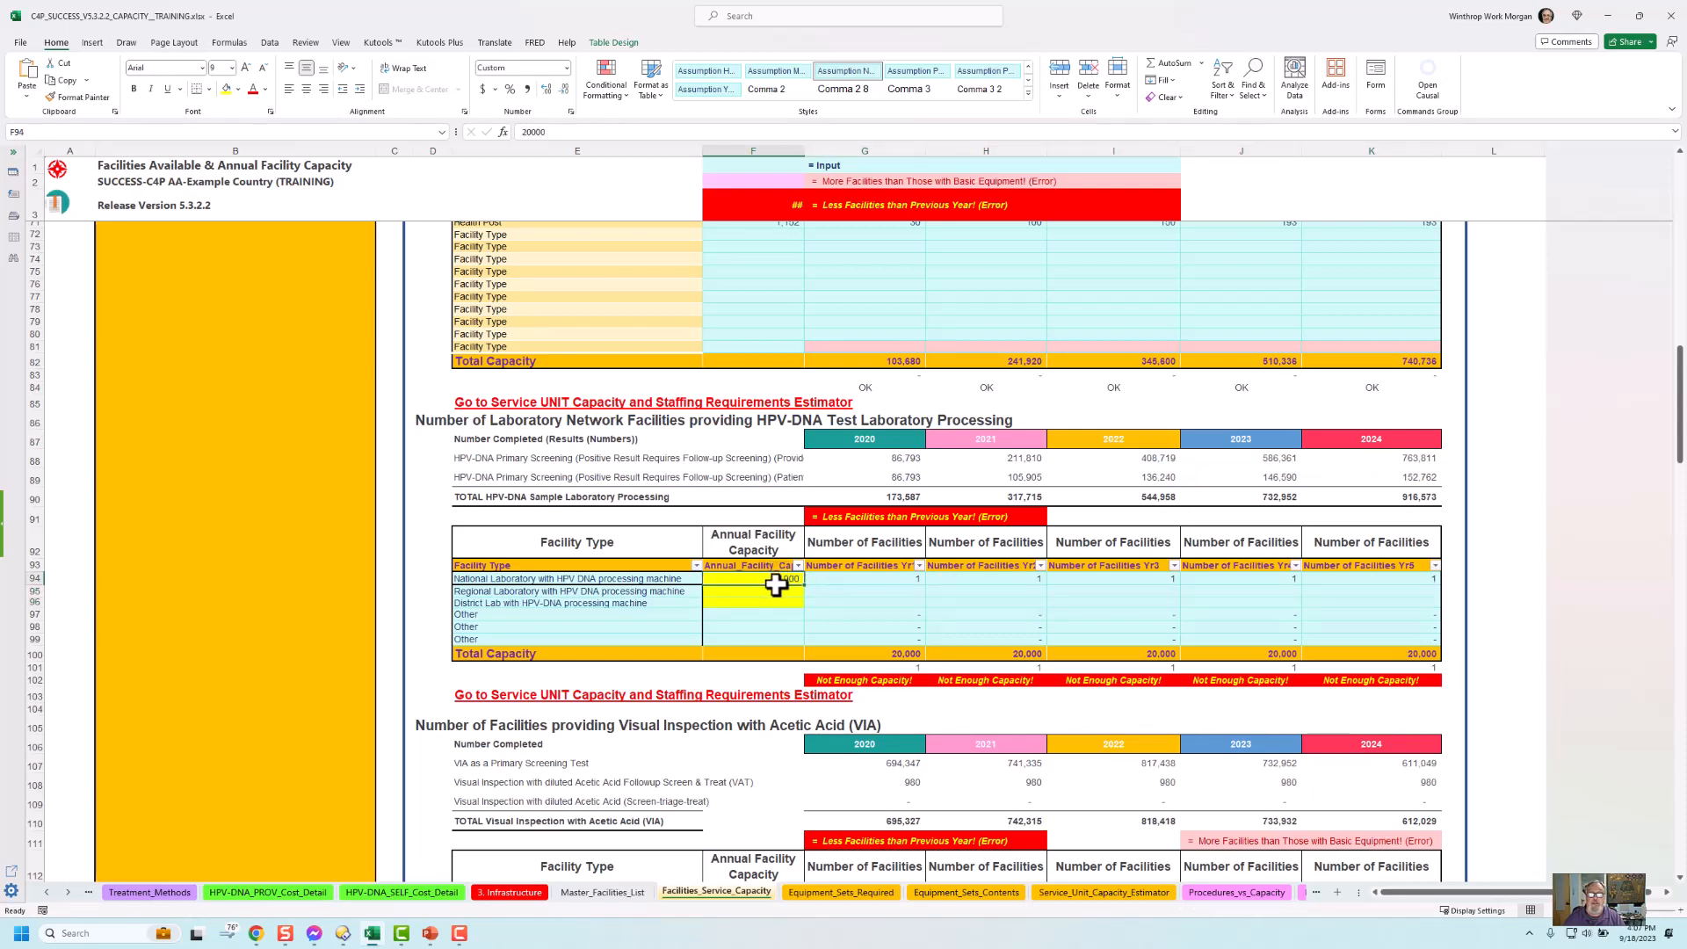
left_click(835, 581)
left_click(770, 581)
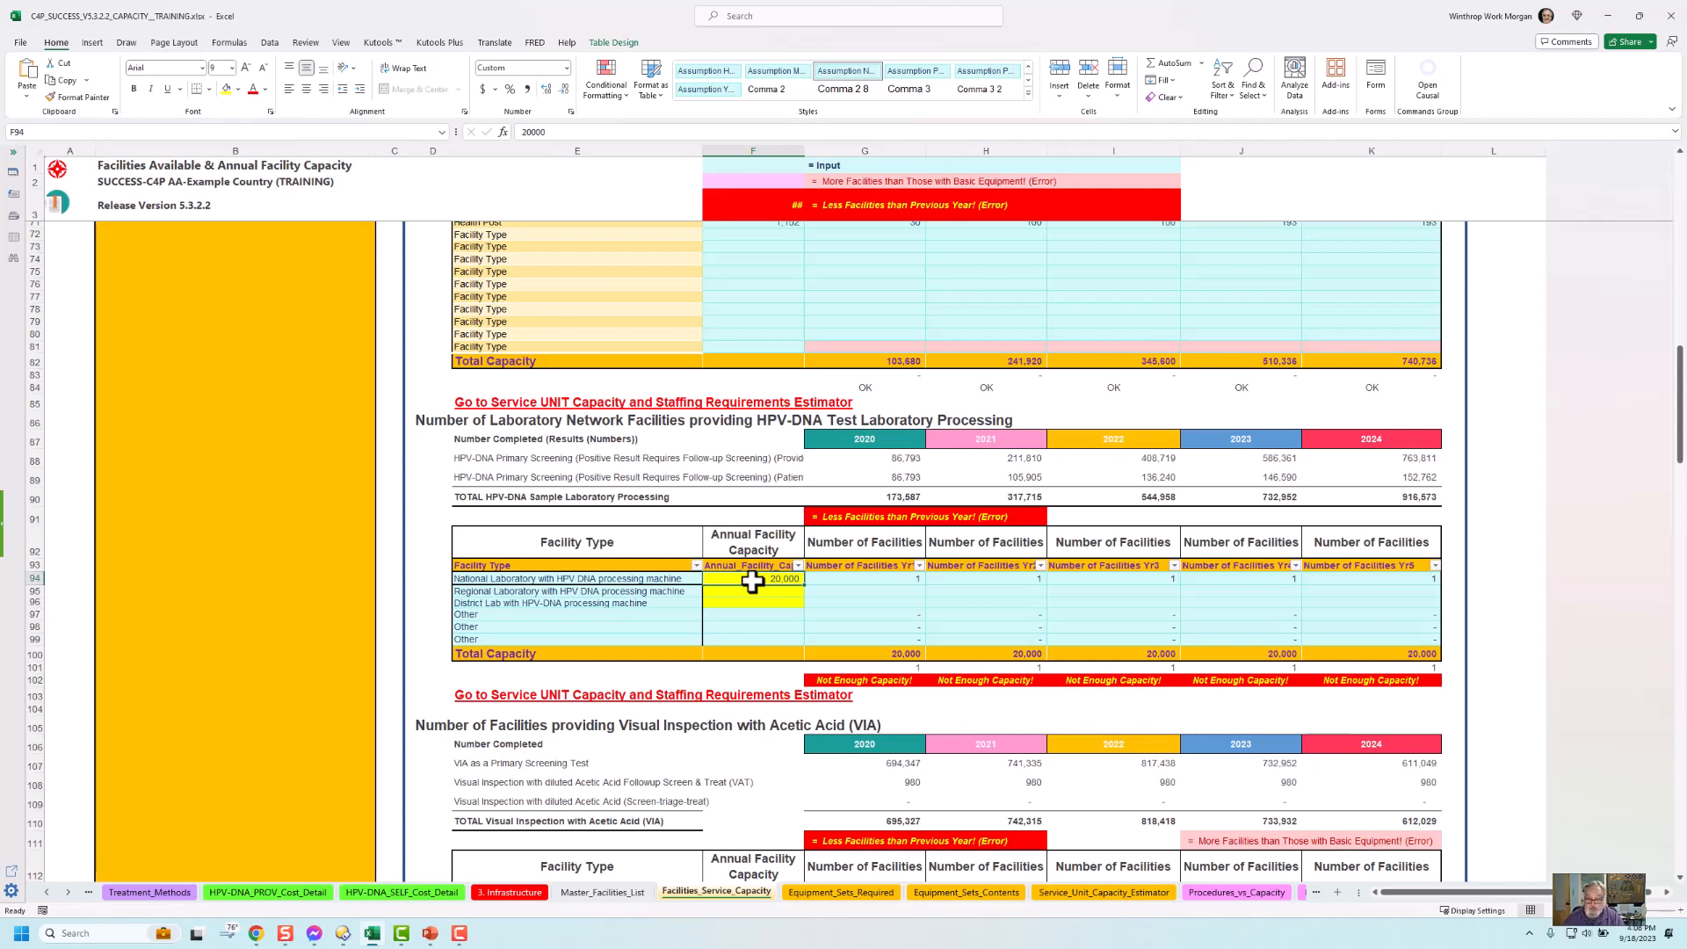
type("1")
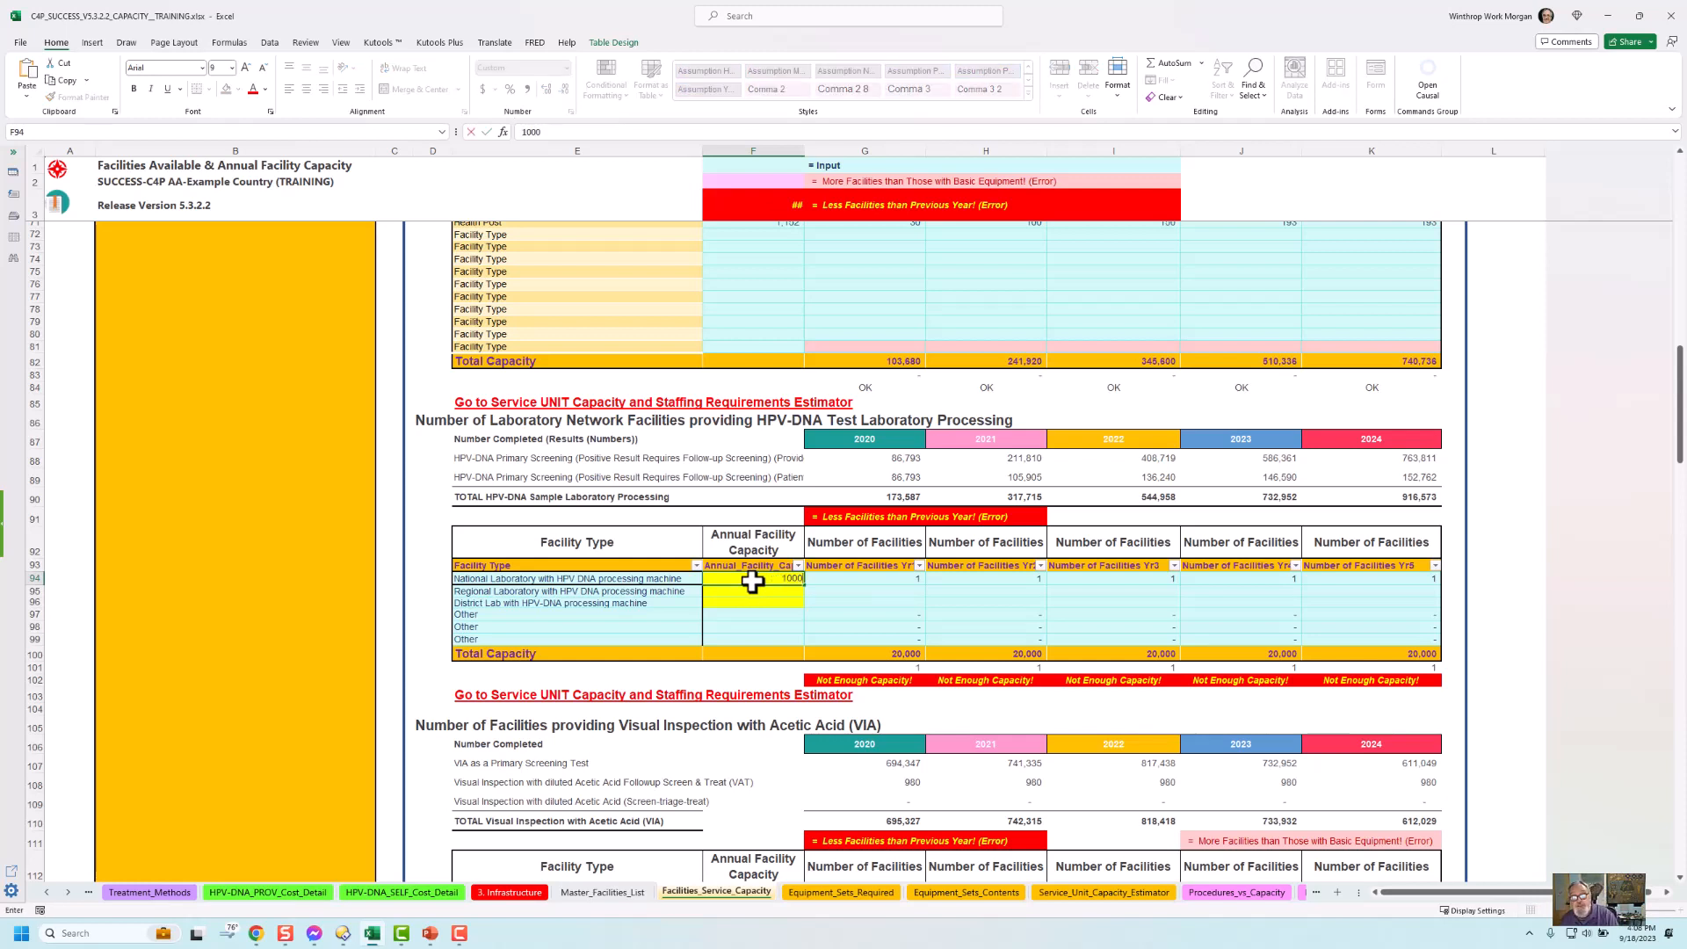
key("Tab")
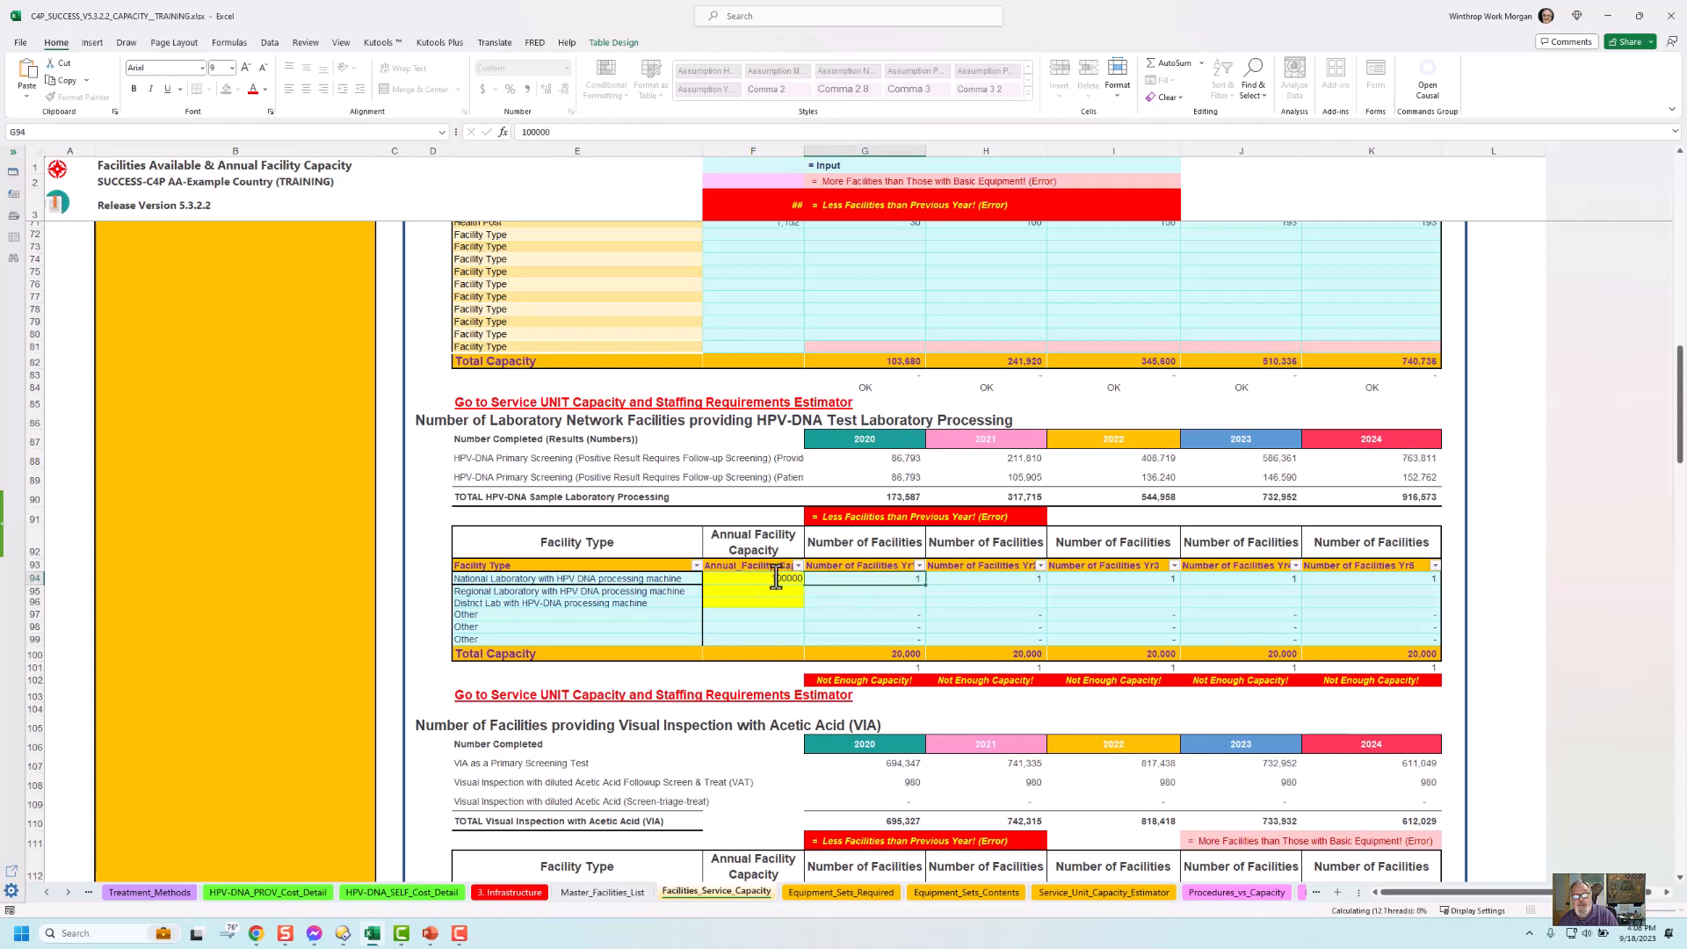
left_click(772, 579)
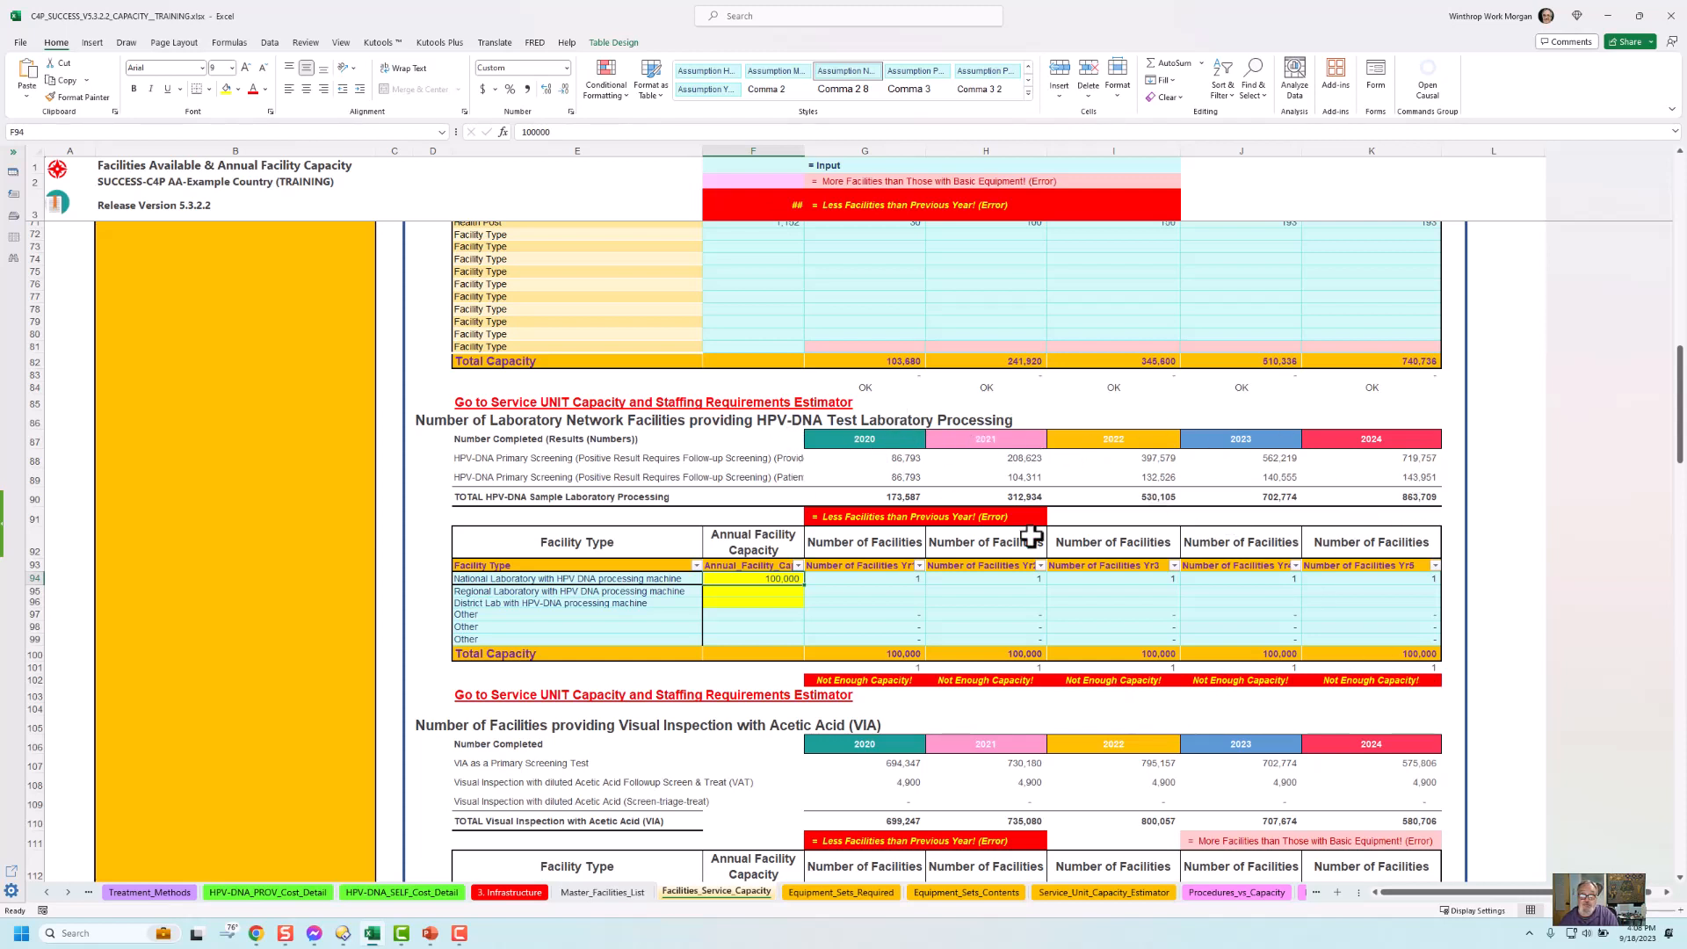
Enter 50000 as the annual facility capacity of the Regional Laboratory in the laboratory processing table.
left_click(779, 595)
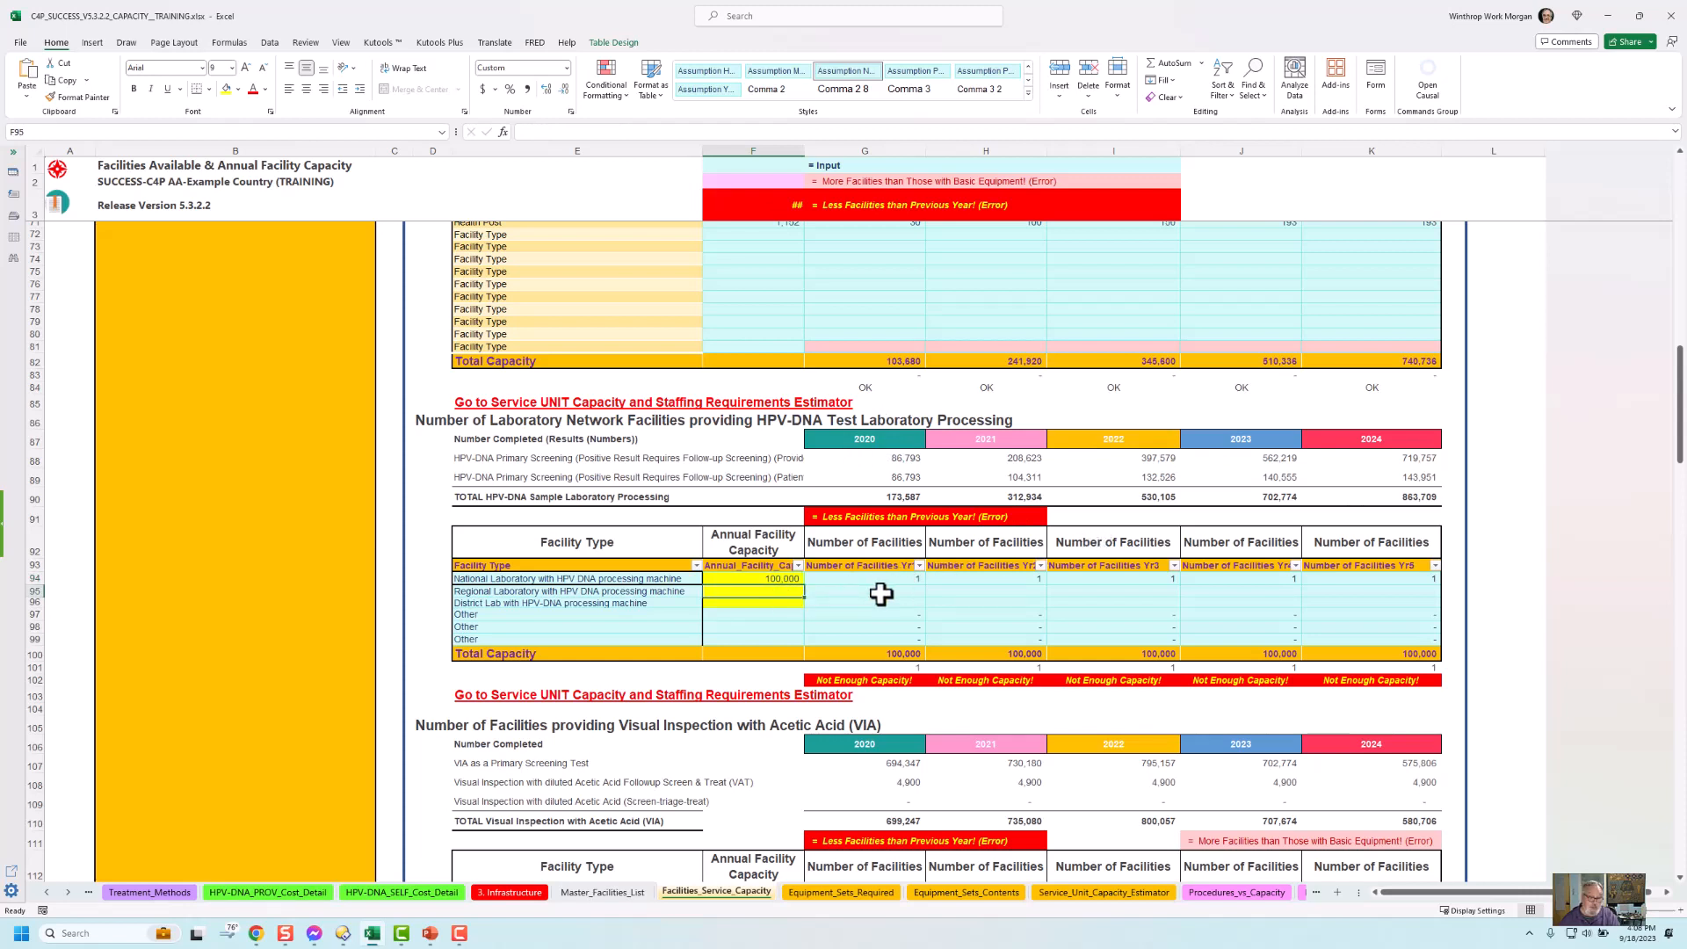
type("50000")
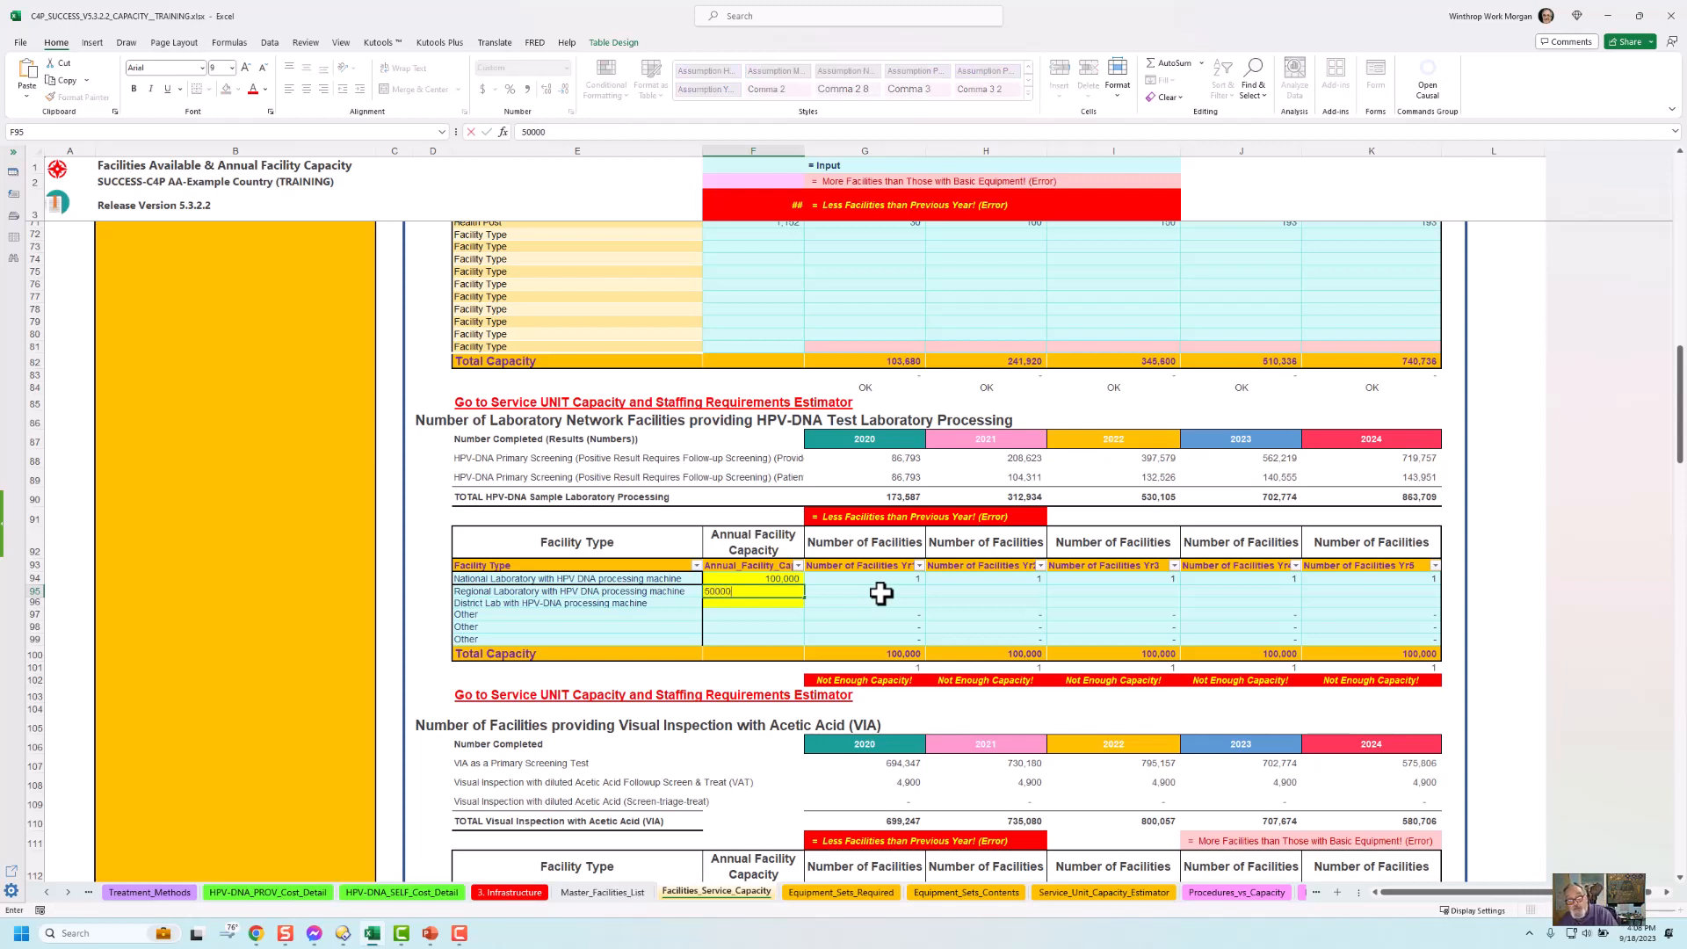
left_click(881, 594)
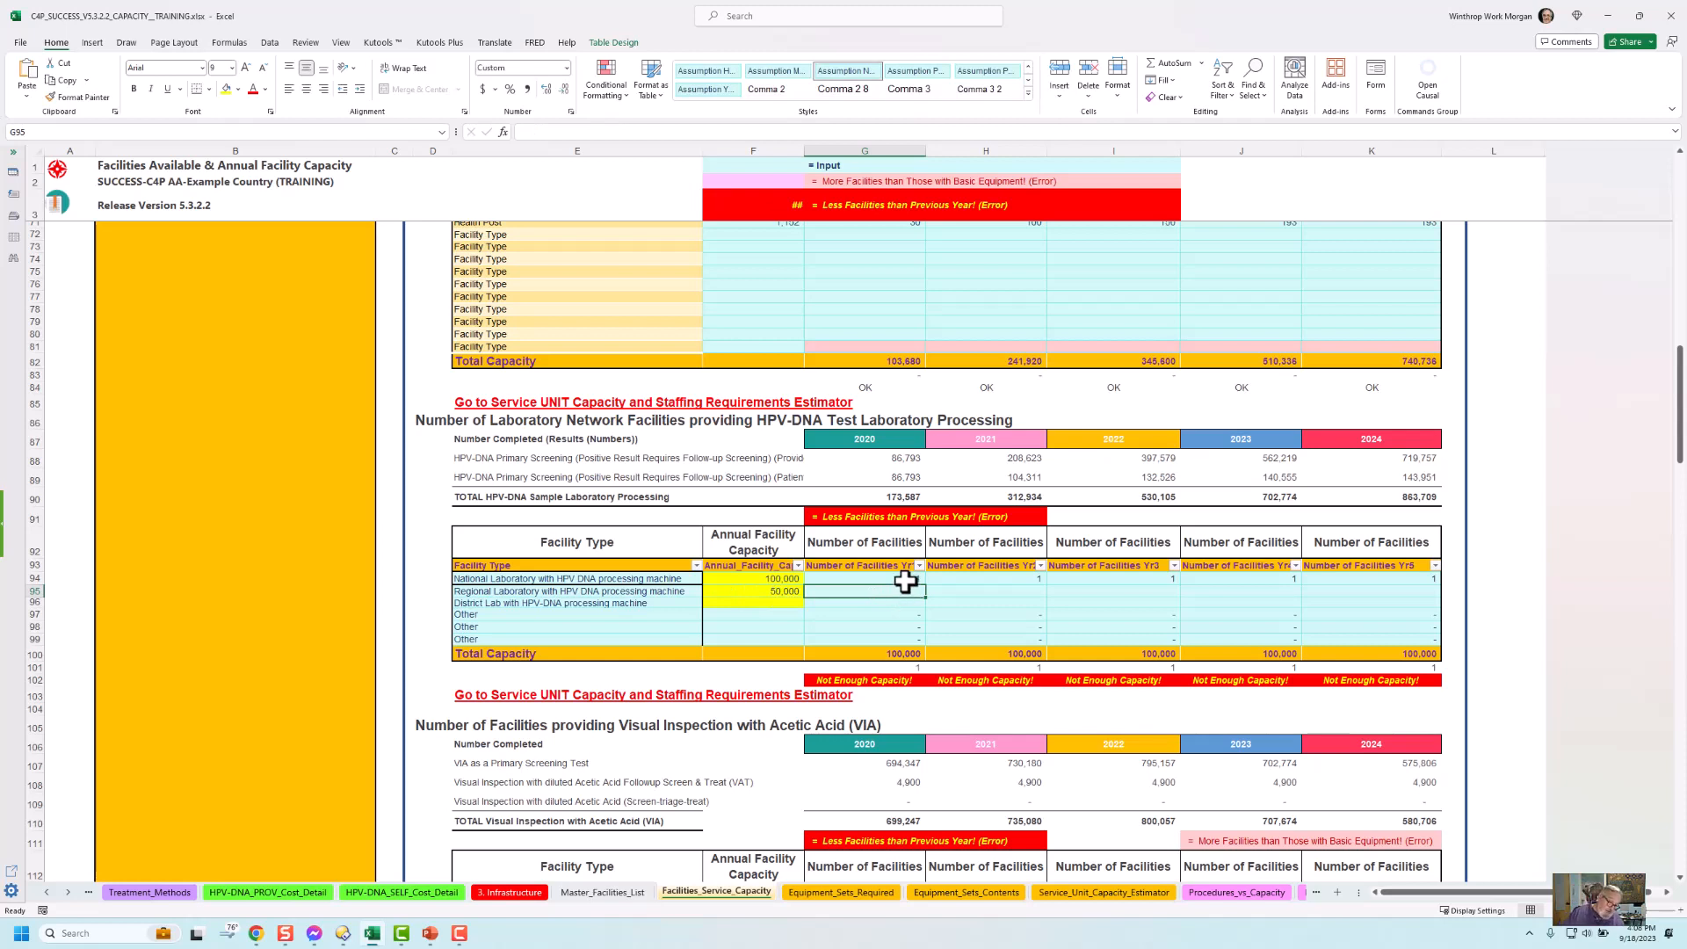
Set the number of Regional Laboratories with HPV DNA processing machine to 3 for every year from 2020 to 2024.
type("3")
left_click(991, 588)
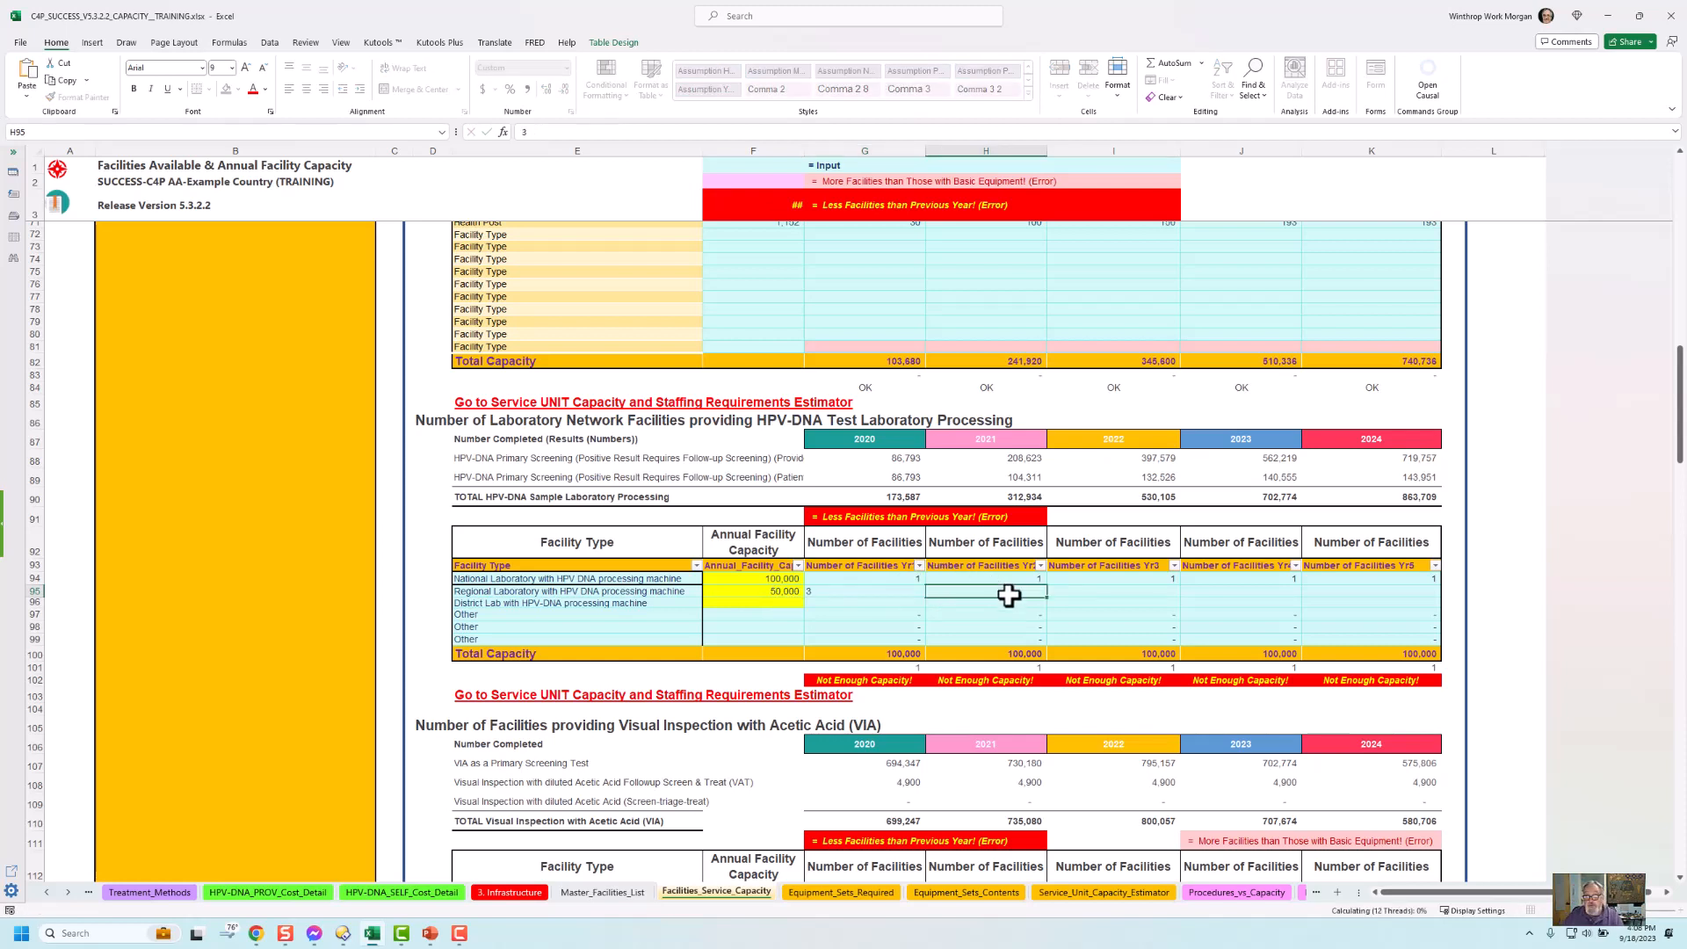
left_click(1098, 591)
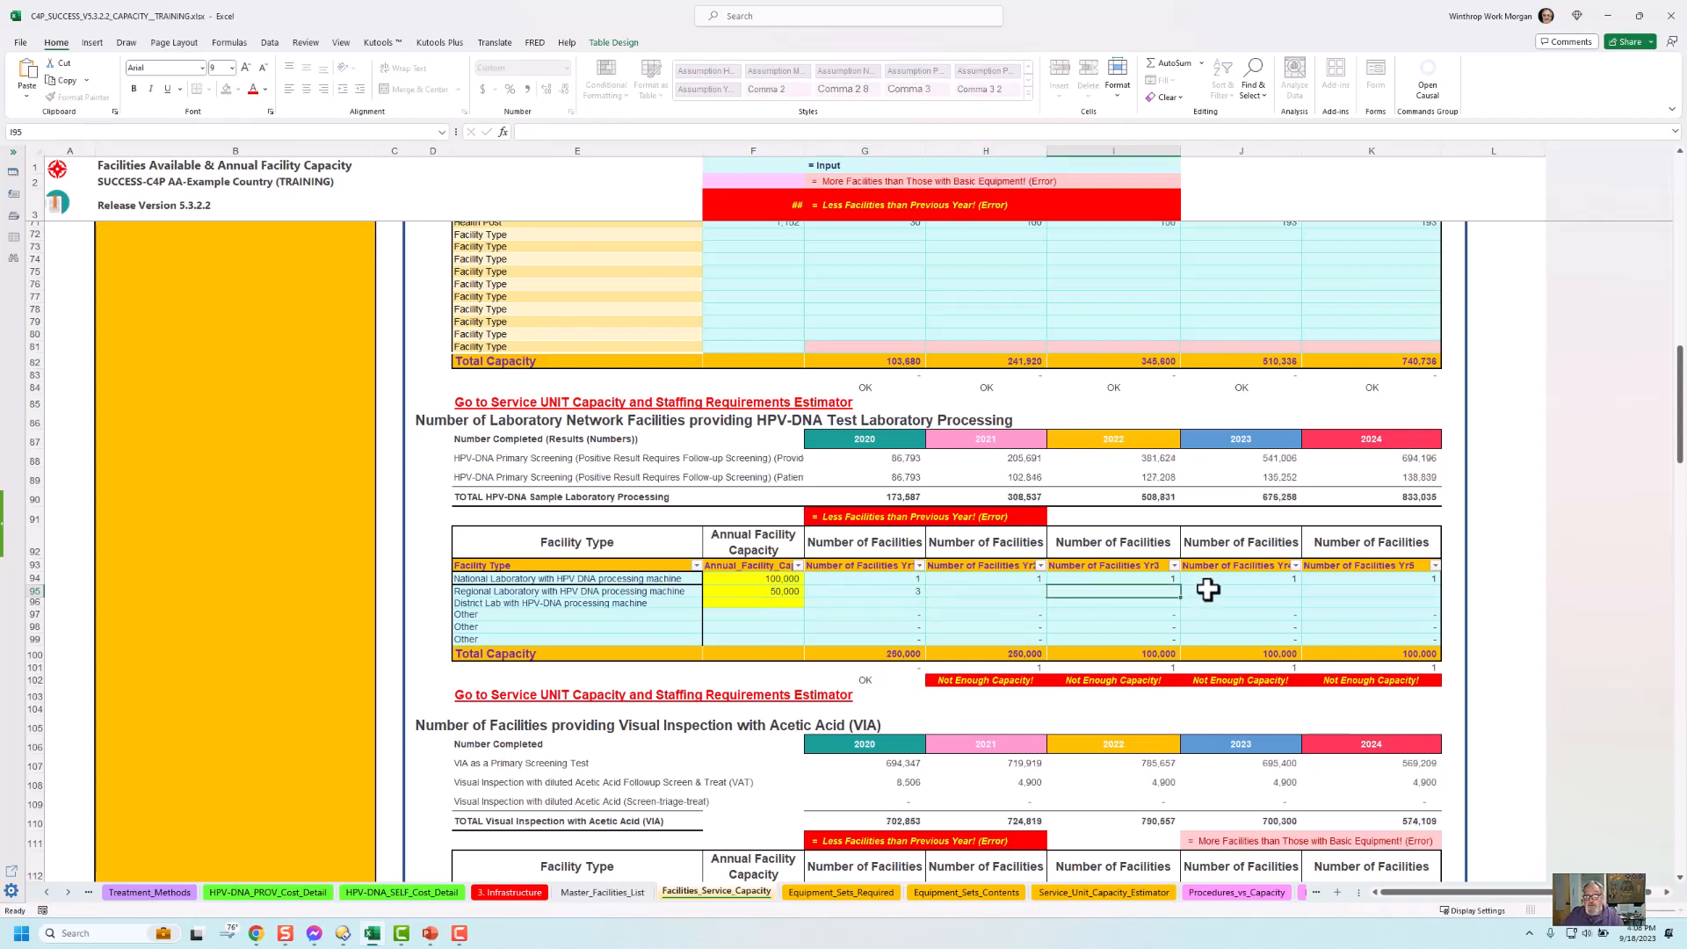
left_click(1297, 591)
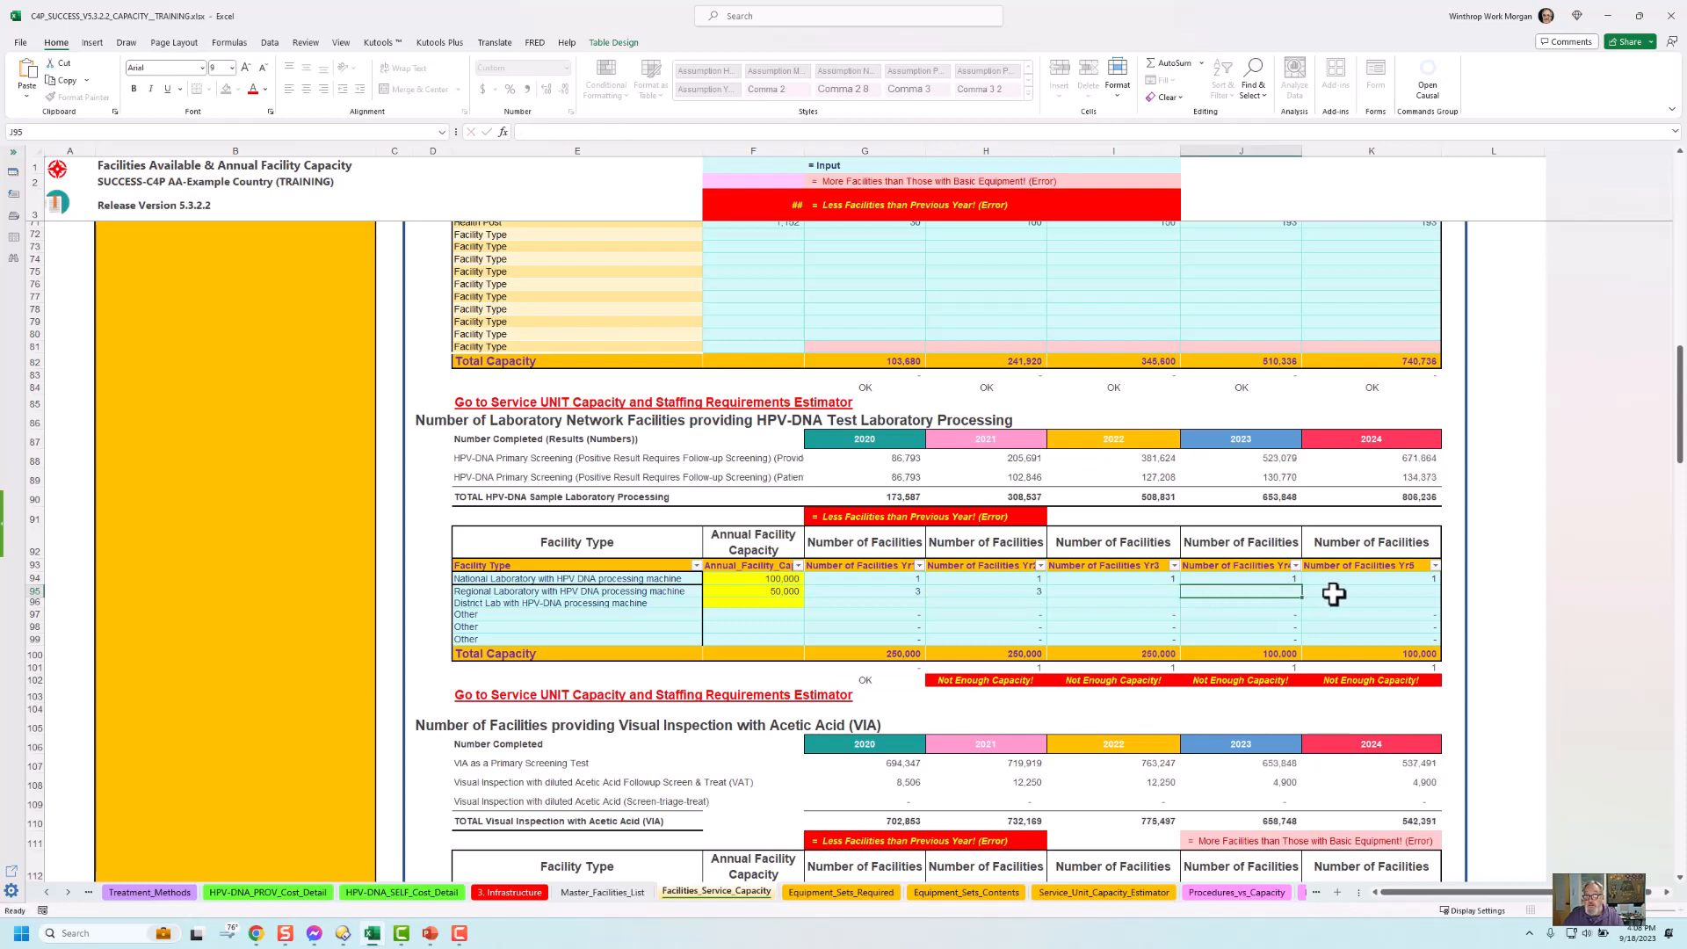
left_click(1333, 595)
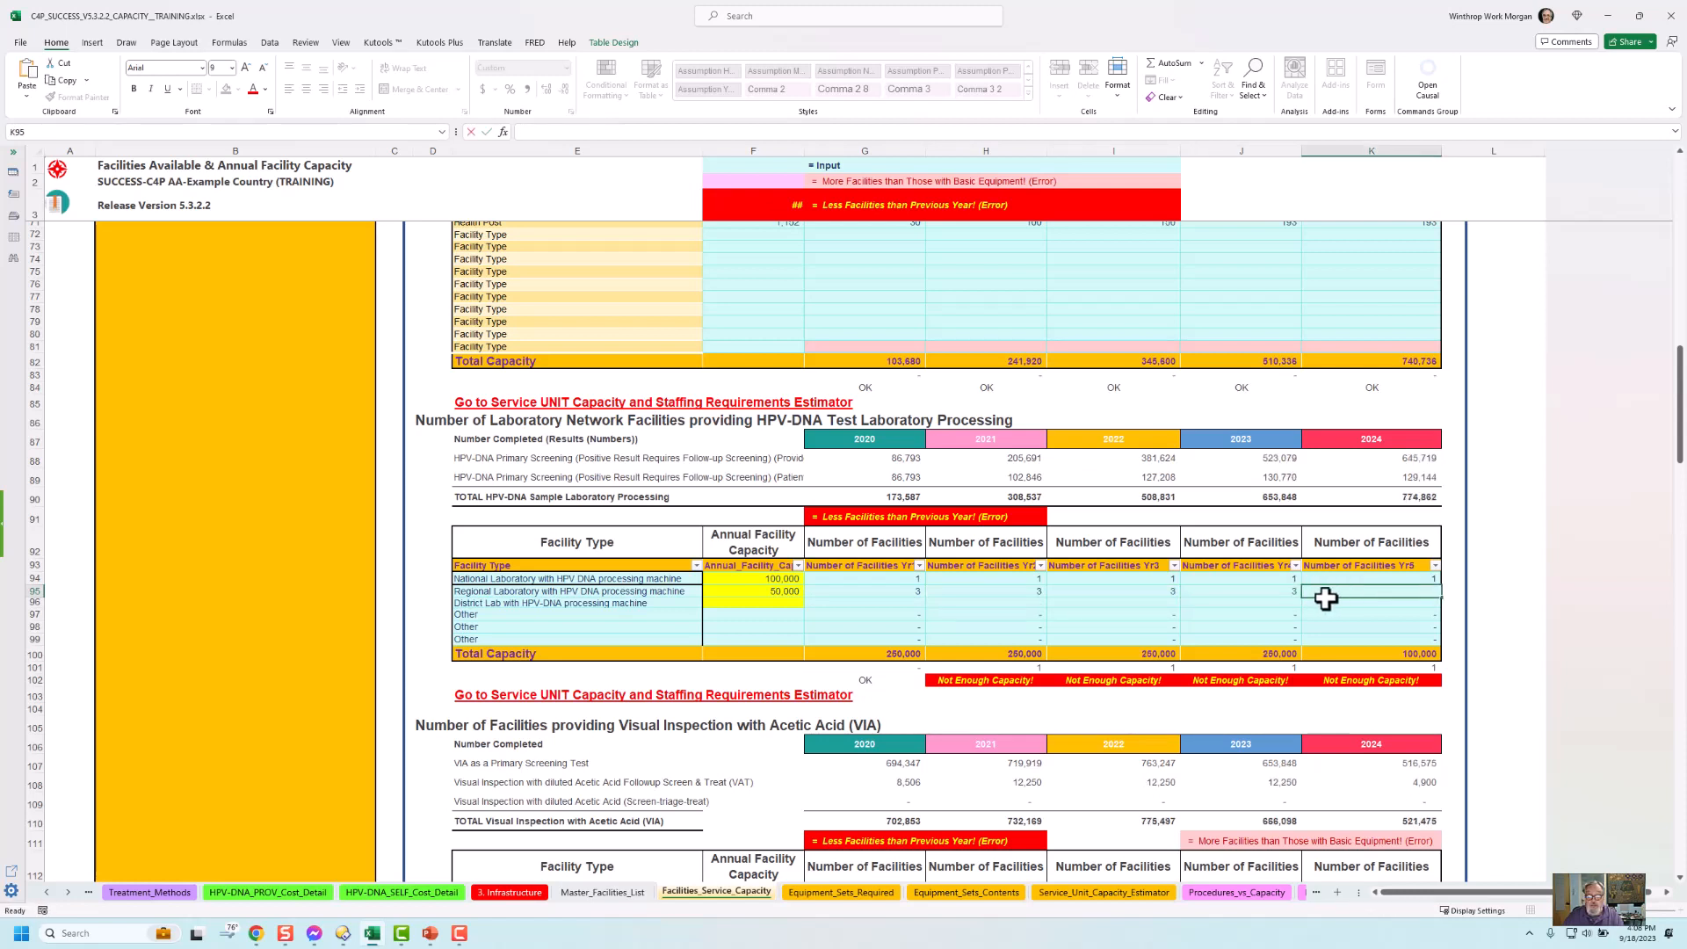
type("3")
key("Return")
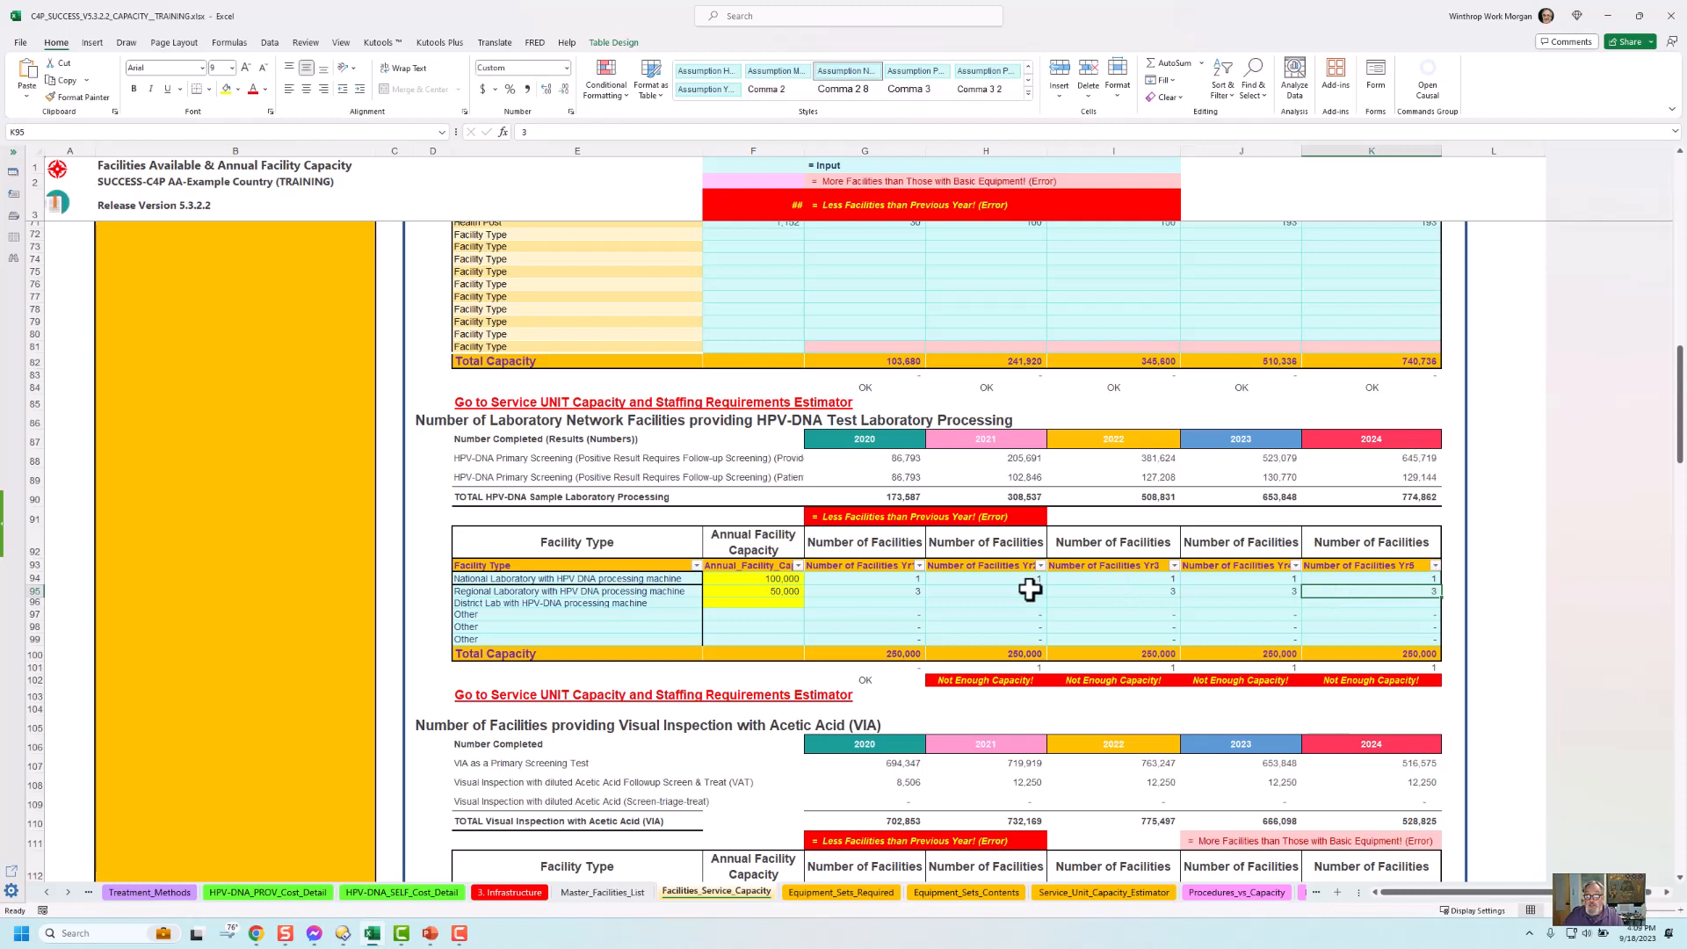
Enter 50000 as the annual facility capacity of the District Lab with HPV-DNA processing machine.
left_click(769, 591)
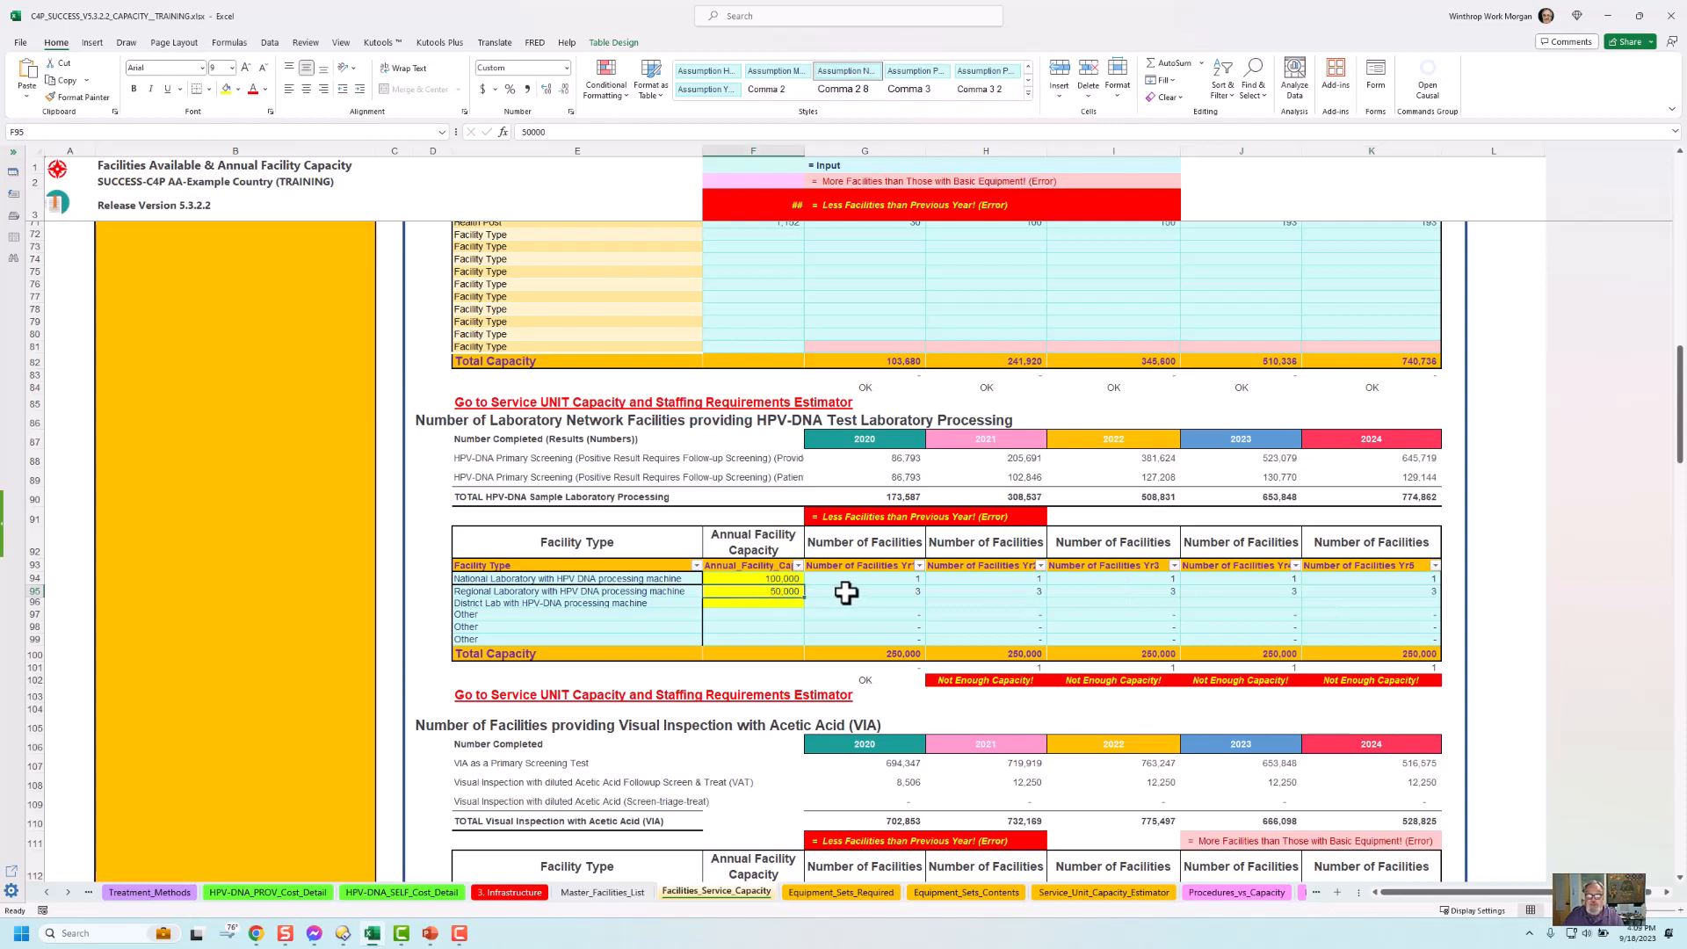
left_click(778, 602)
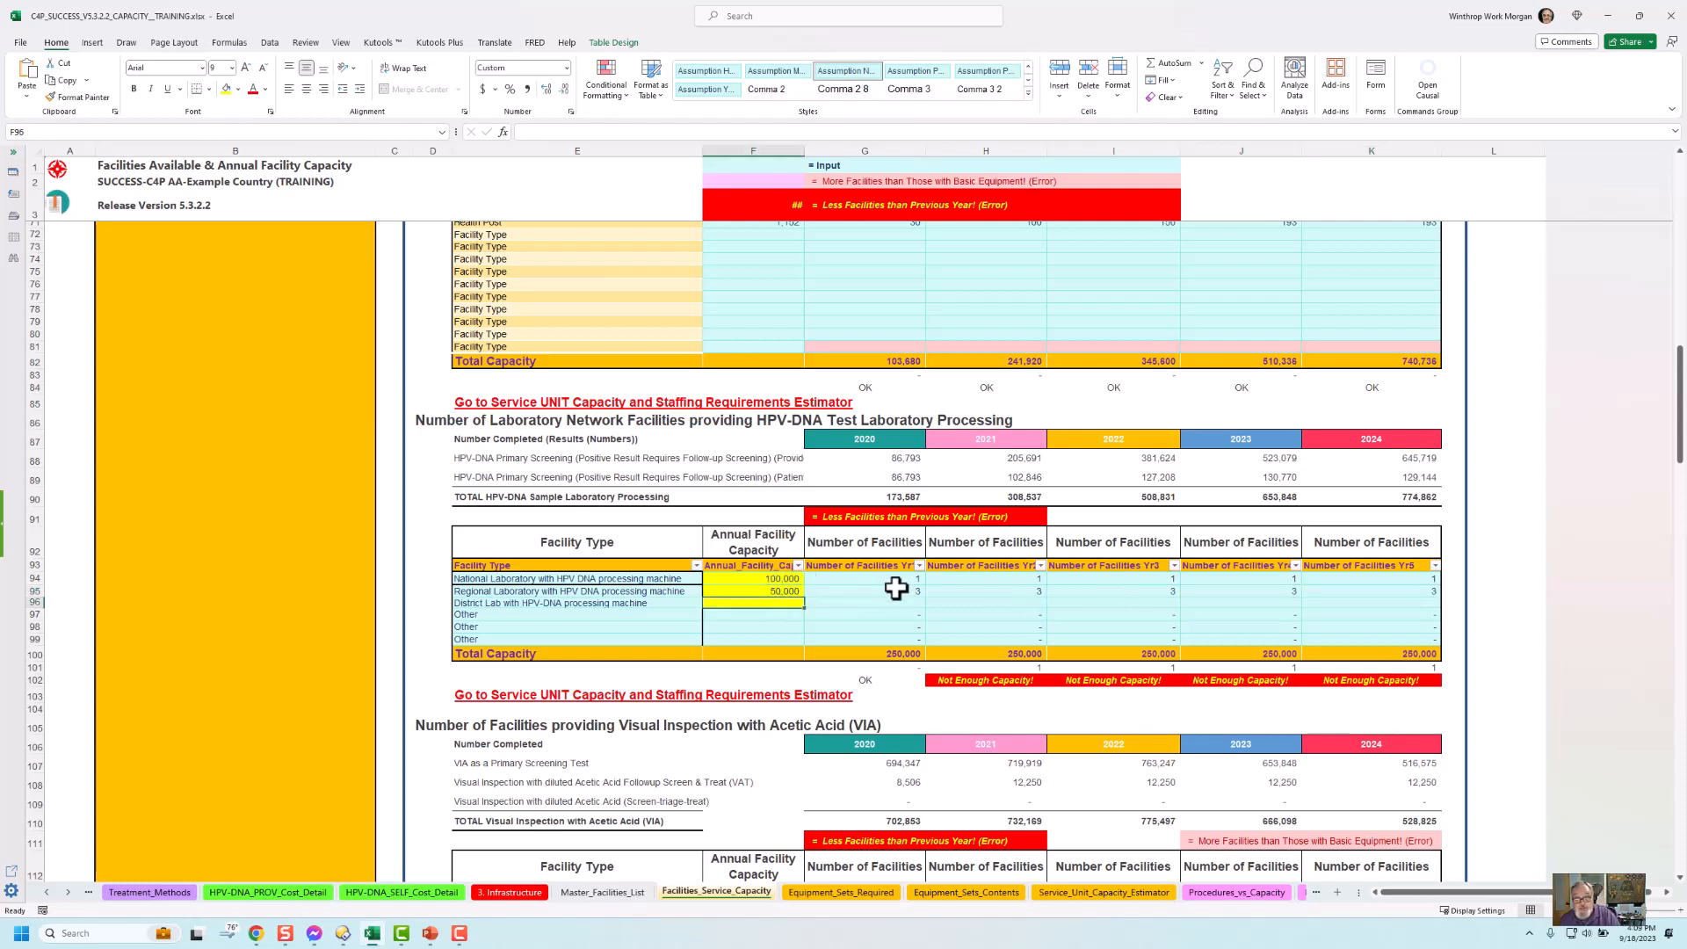
type("50")
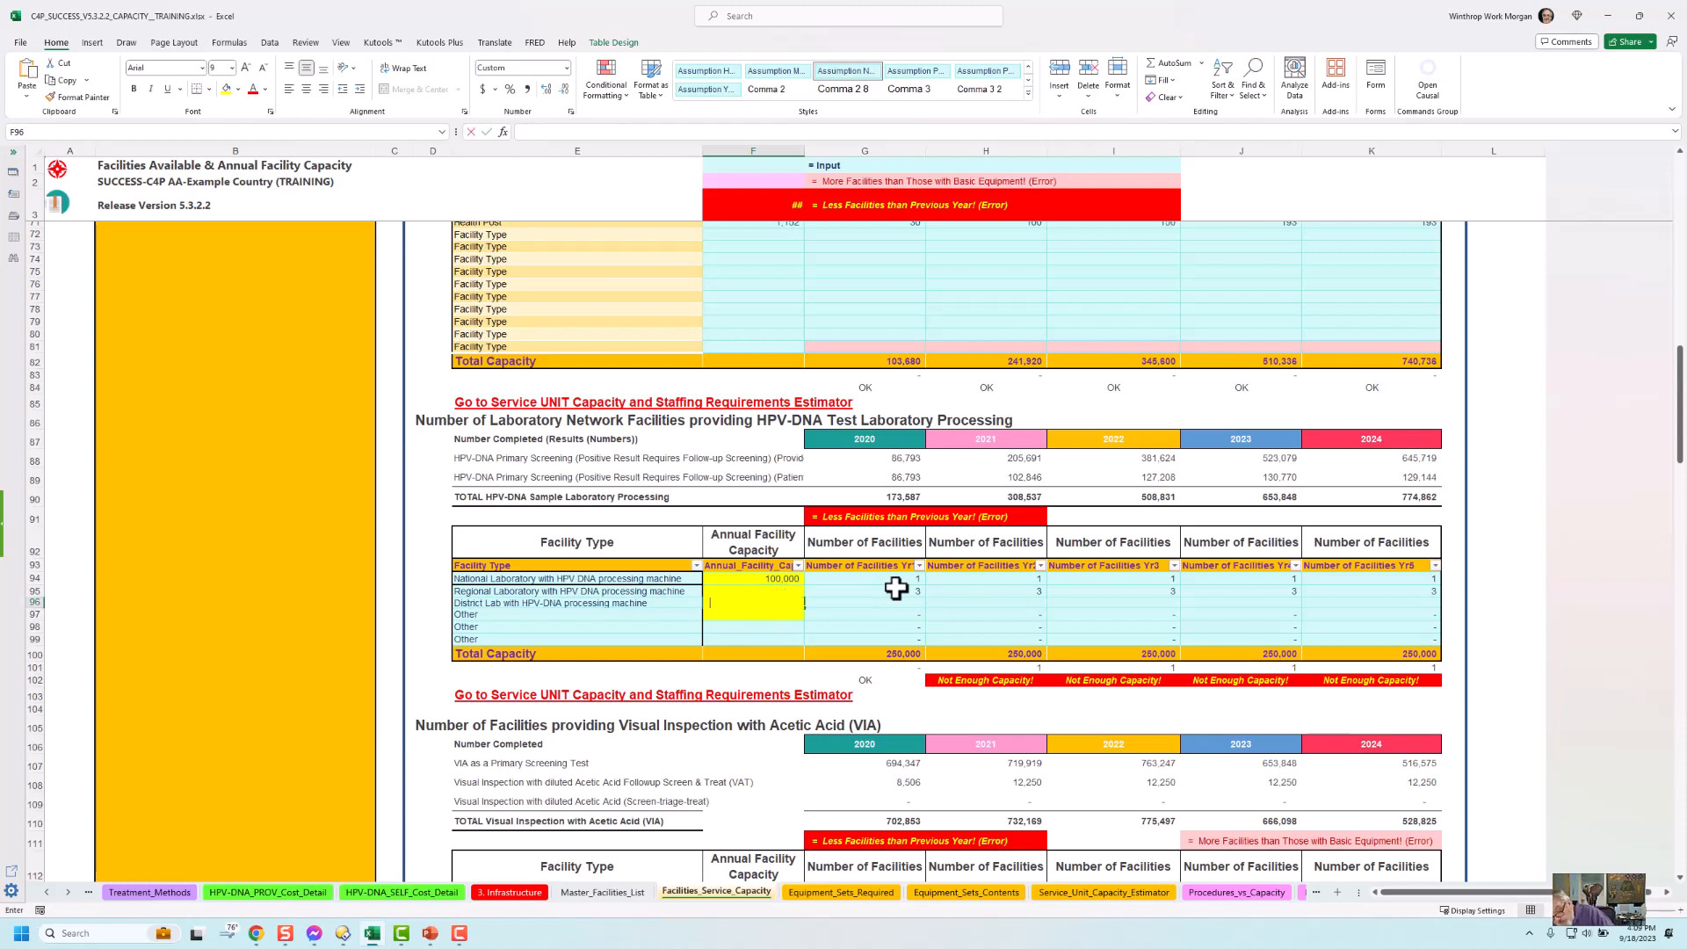
type("00")
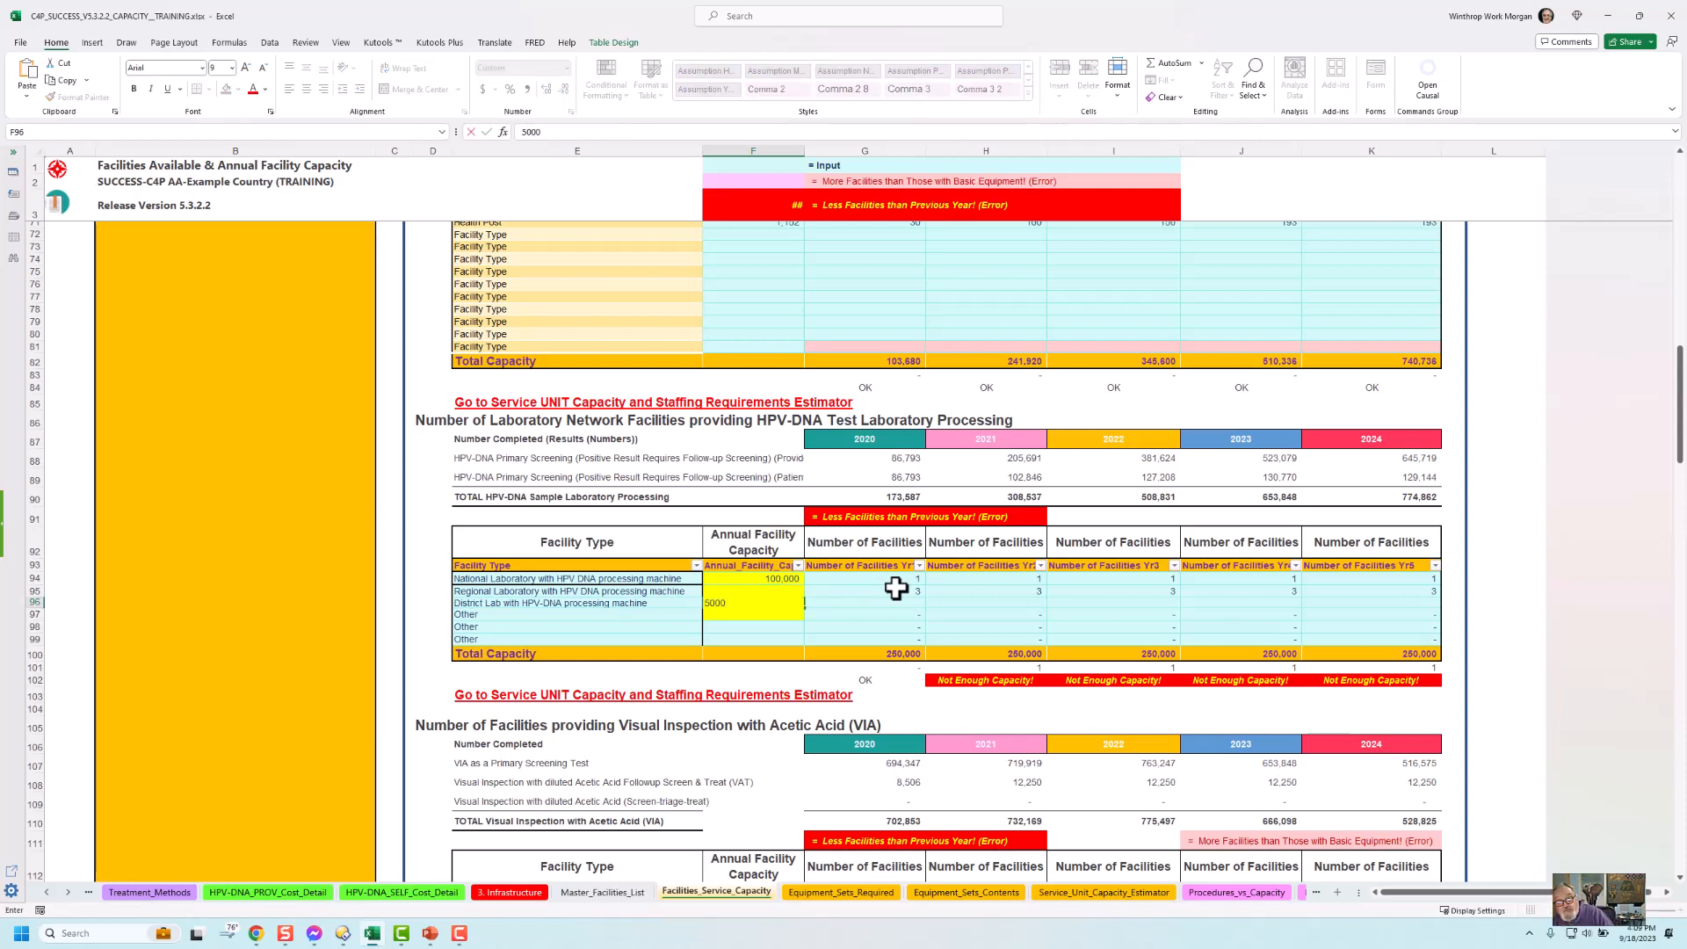
type("0")
left_click(892, 595)
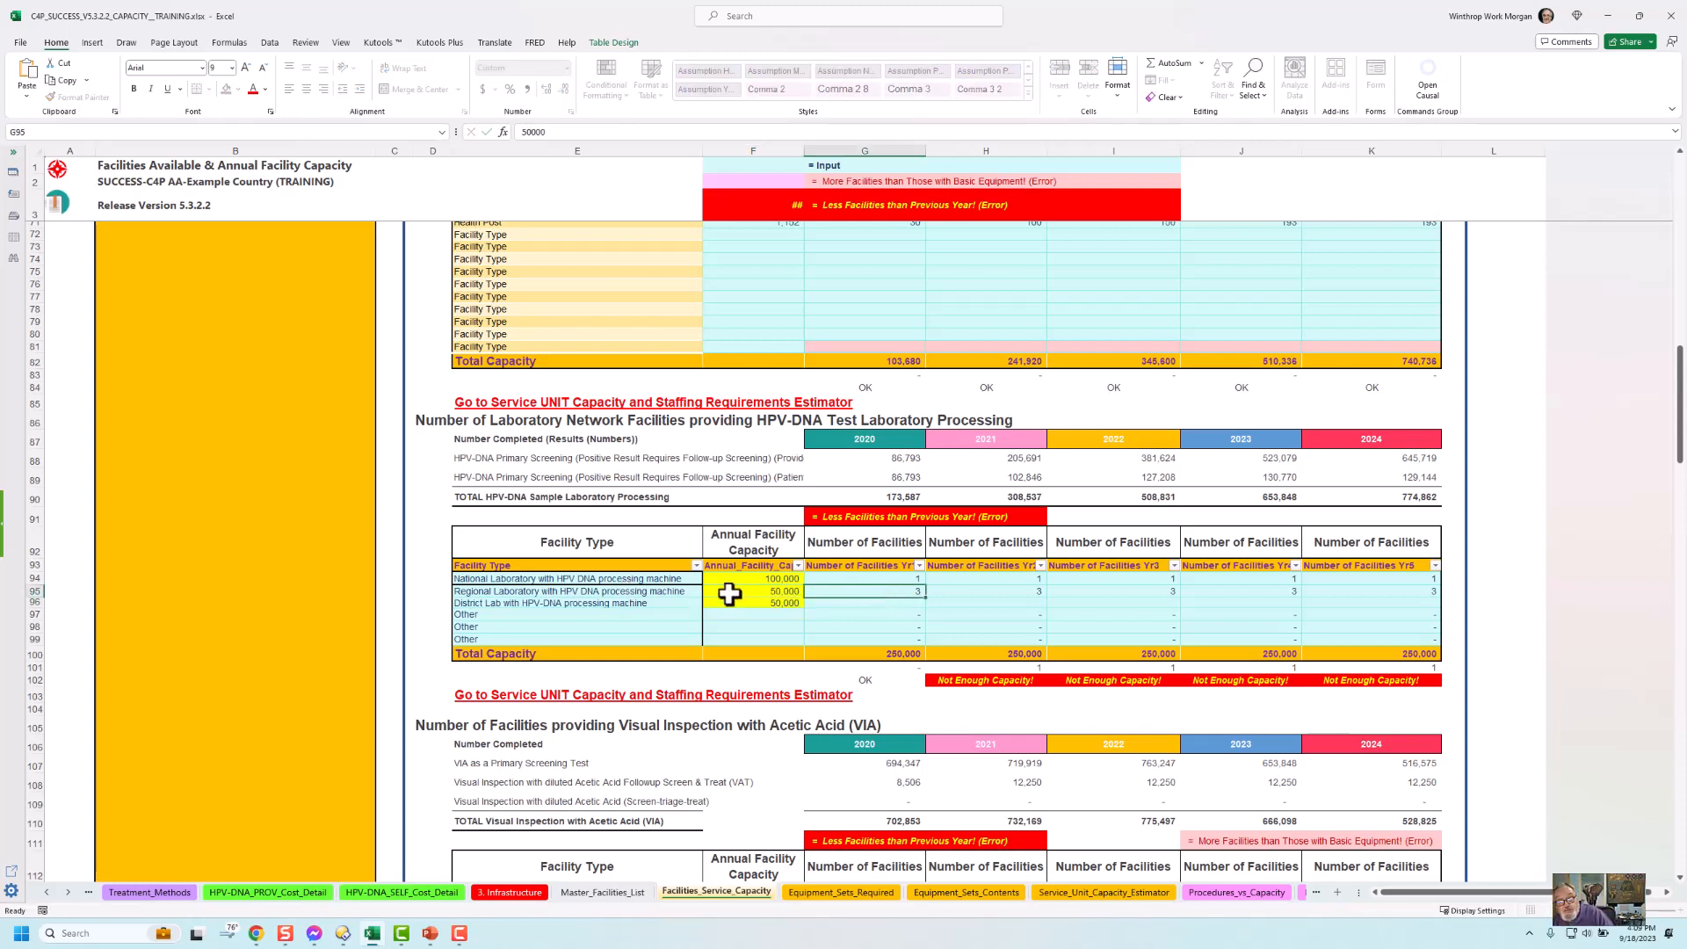
left_click(903, 603)
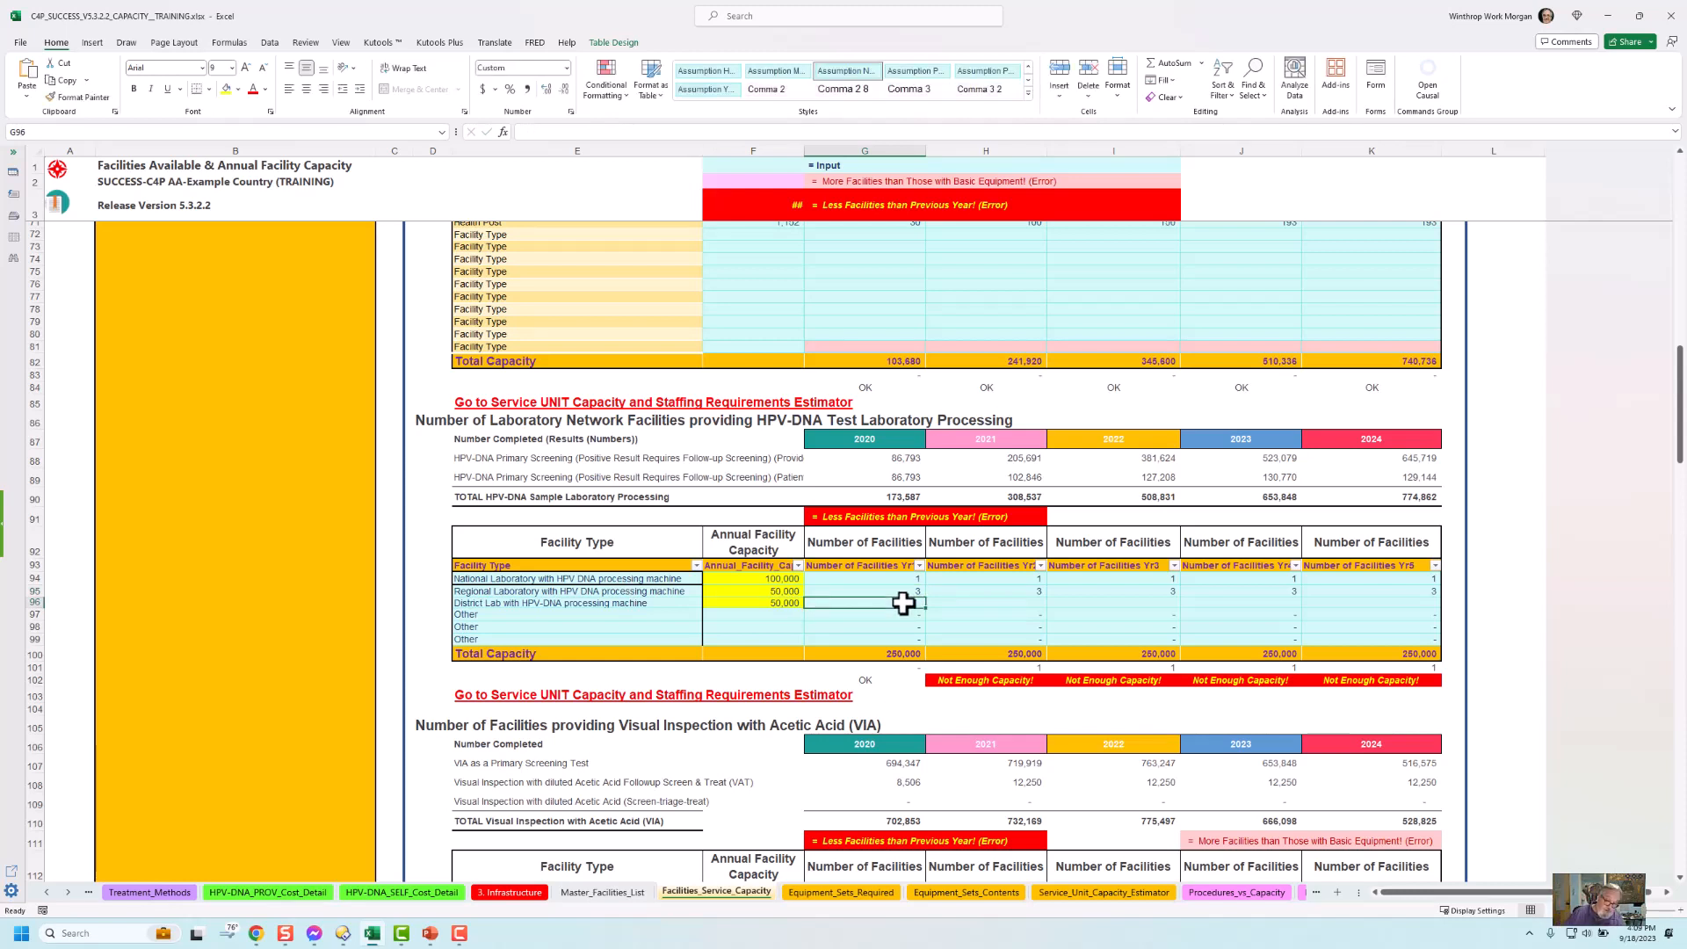
type("220")
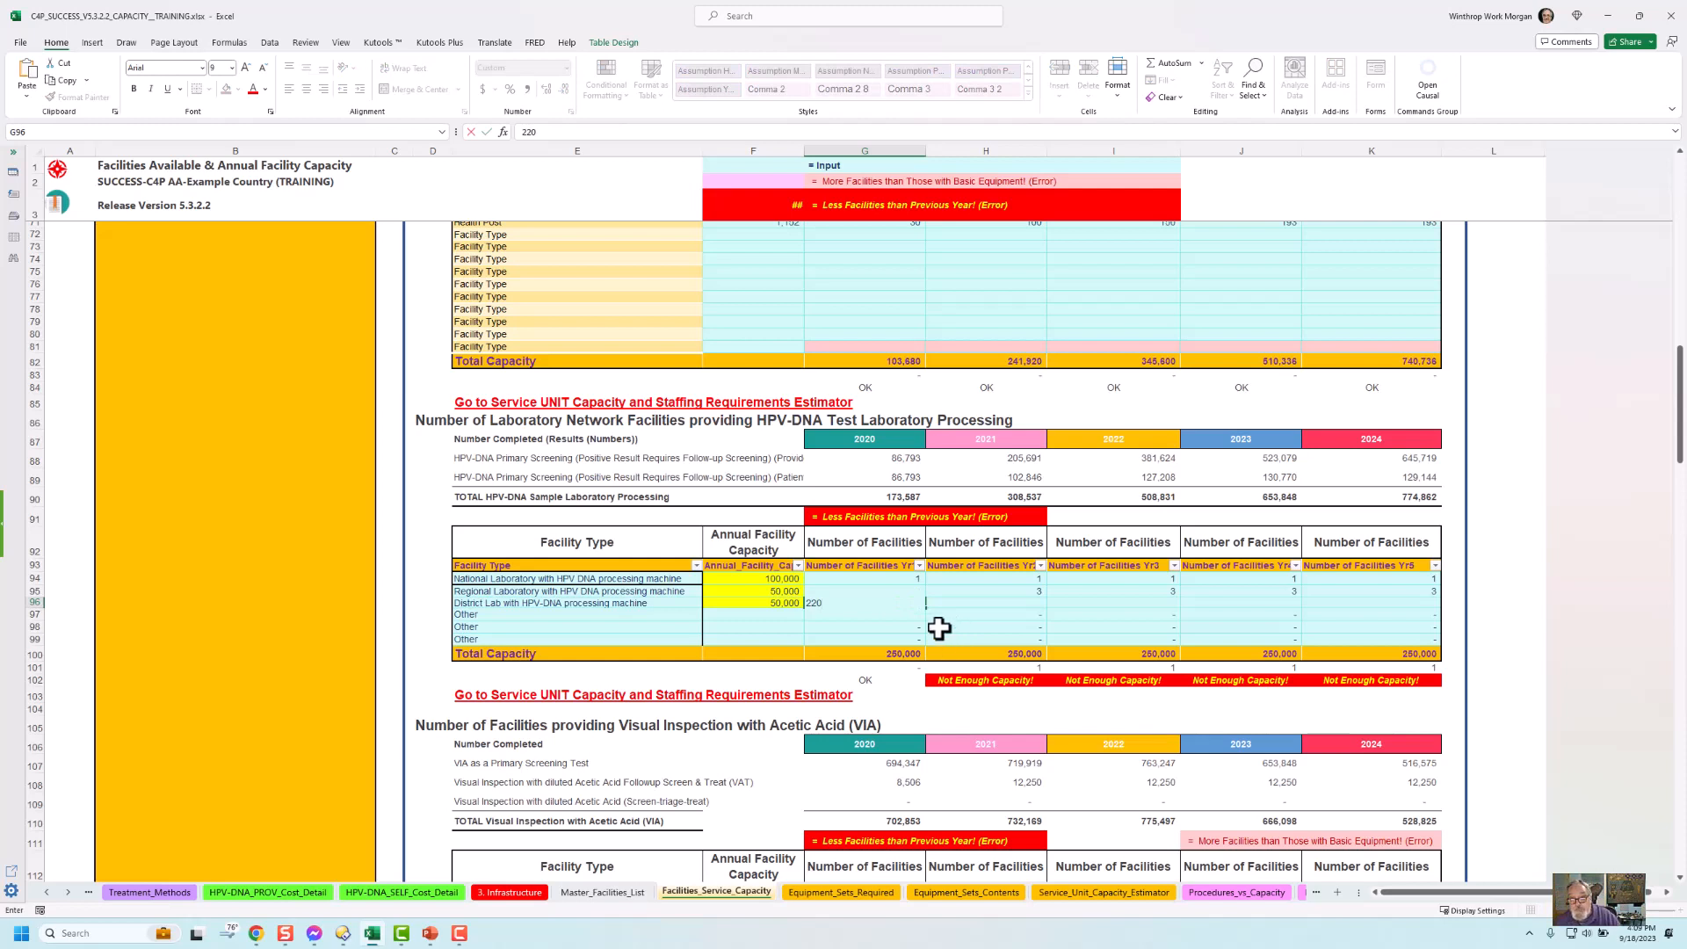
left_click(945, 639)
Set the number of District Labs to 20 for 2020 and copy that value to 2021 through 2024.
left_click(874, 600)
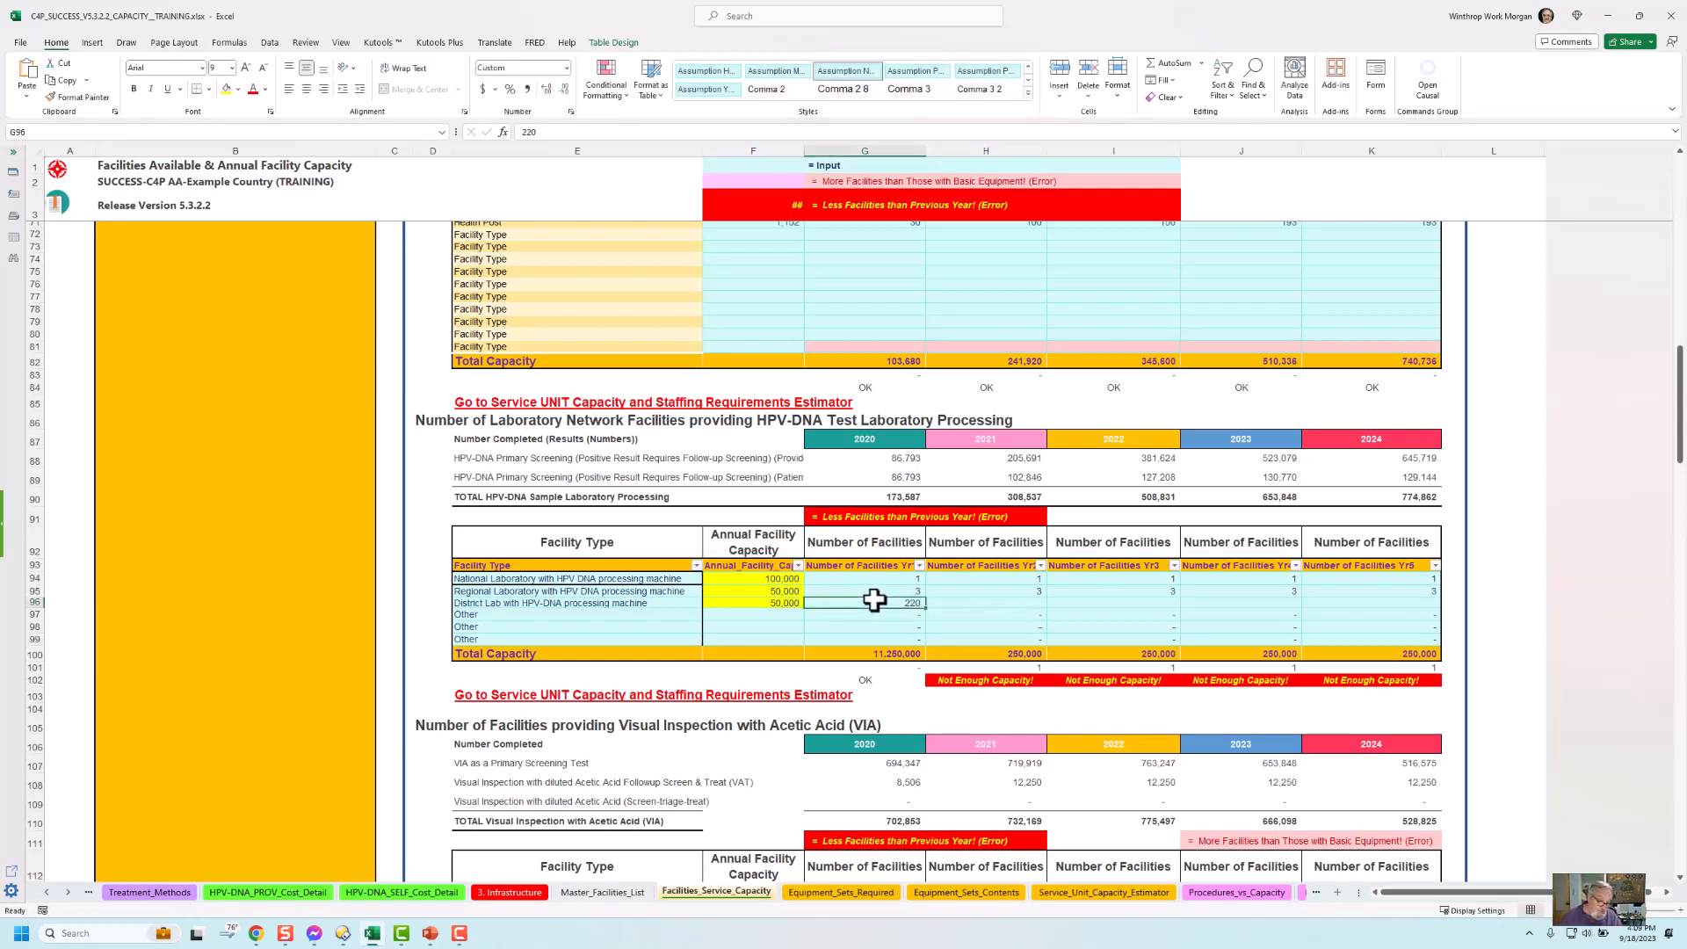
type("20")
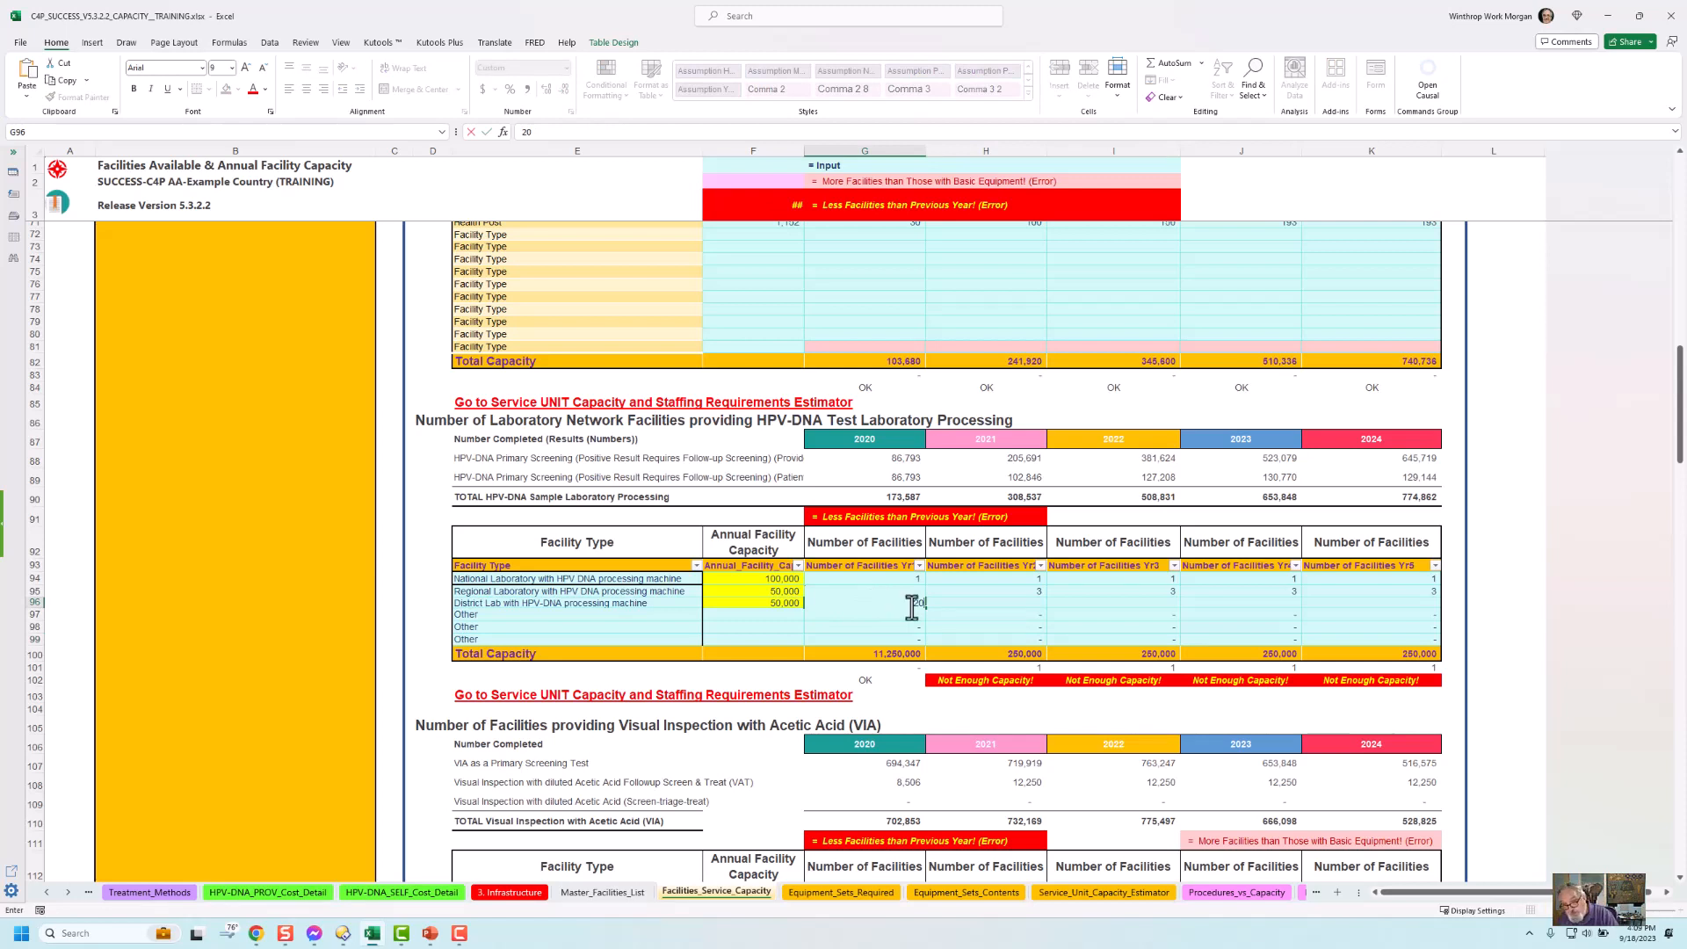
key("Tab")
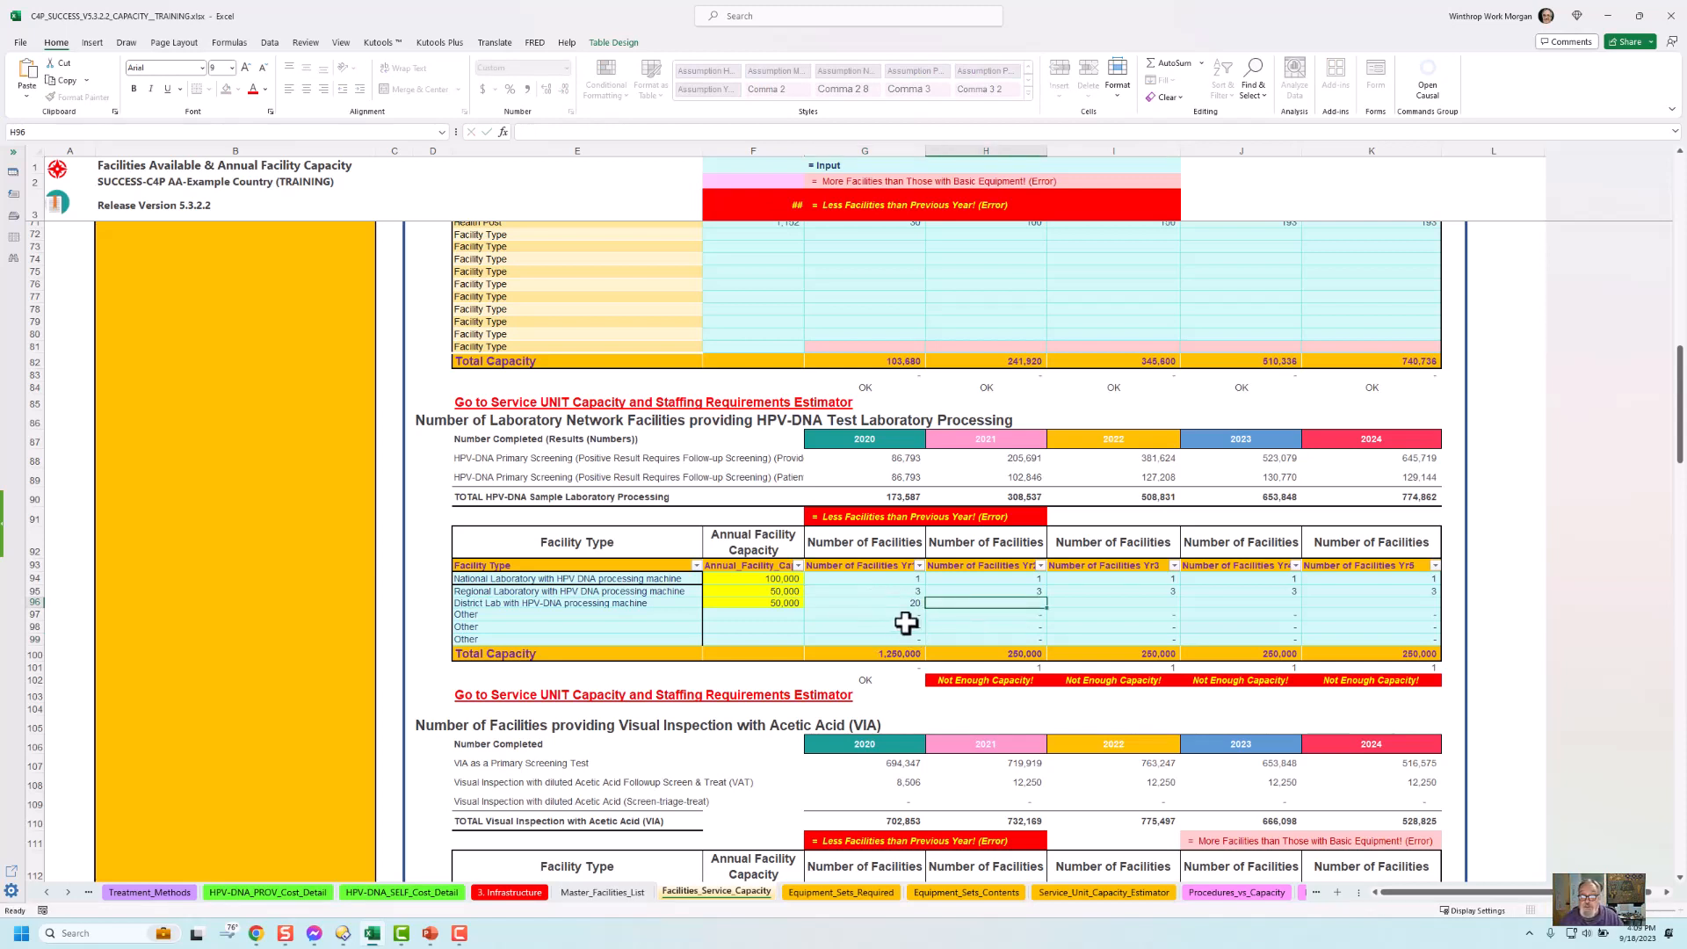
left_click(914, 603)
key("ctrl+c")
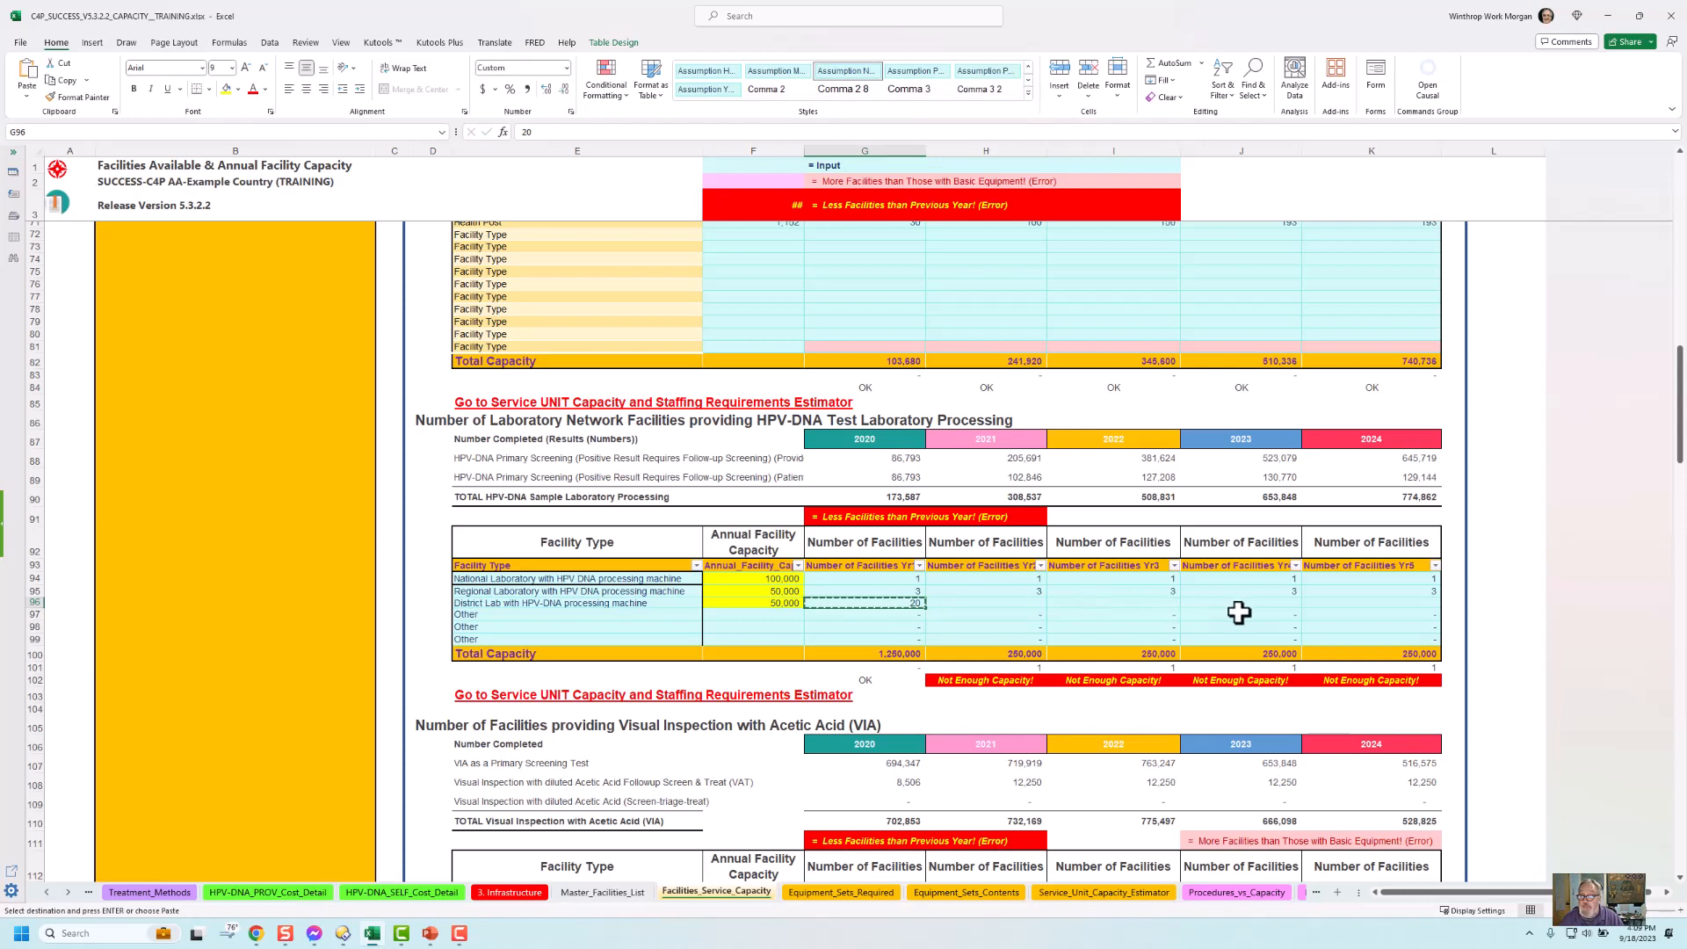
left_click_drag(986, 603, 1321, 603)
key("Return")
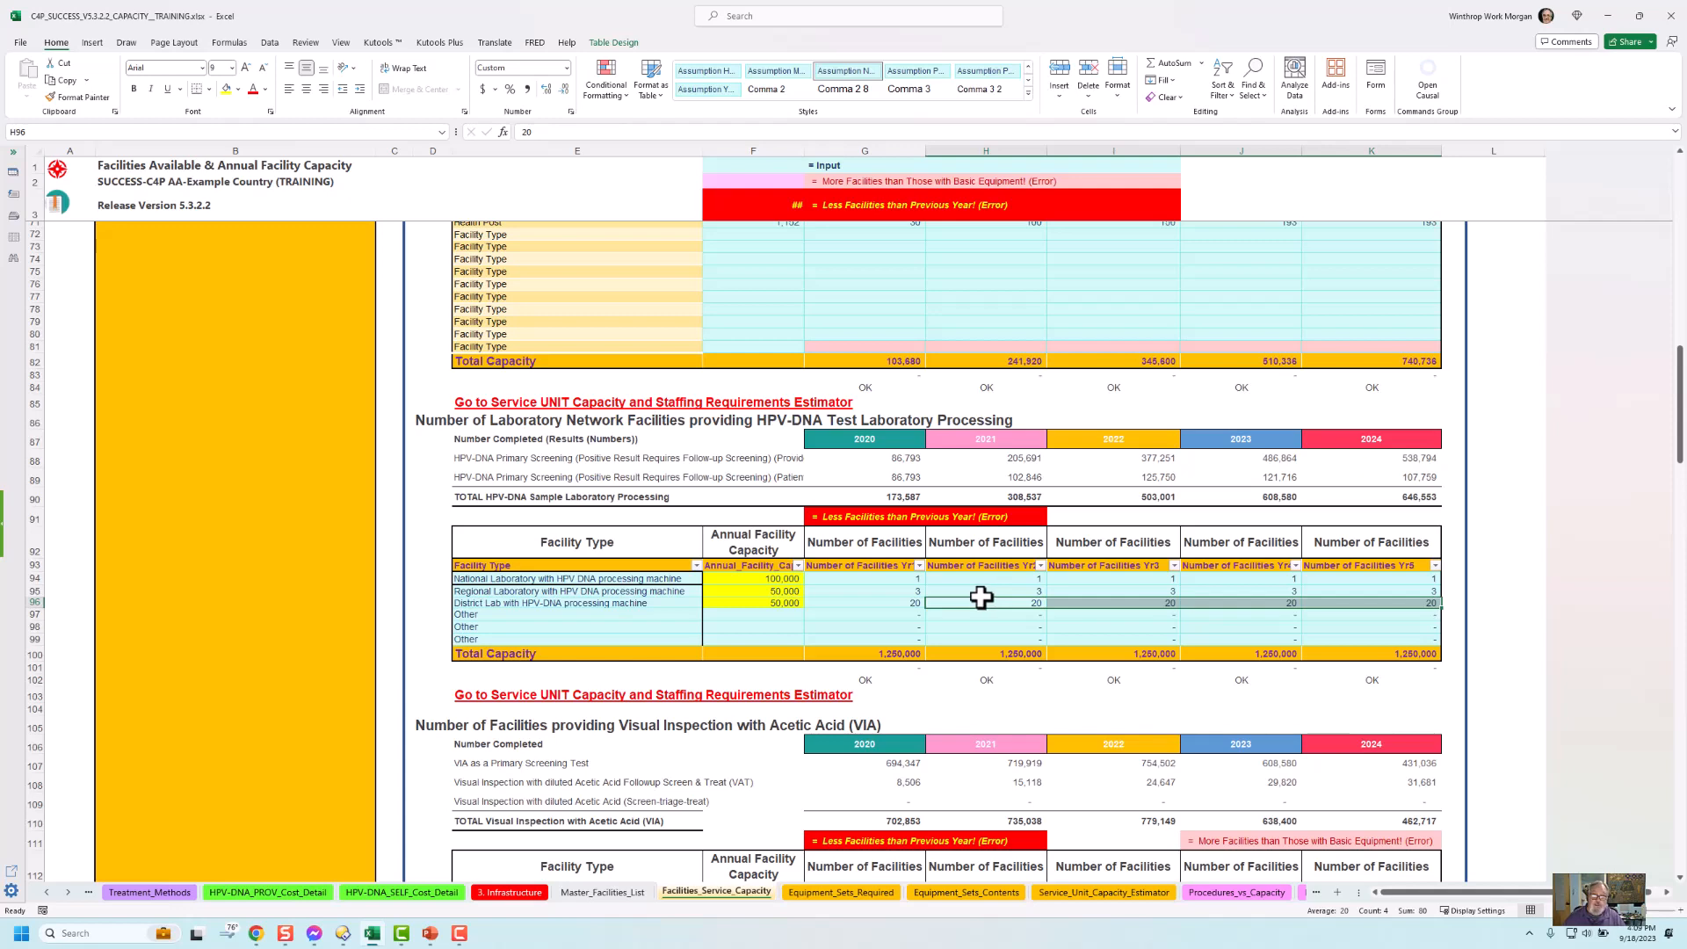
Review facility numbers, annual capacities and capacity checks in the VIA, cytology, colposcopy, thermal ablation, cryotherapy and LEEP tables.
scroll(983, 576, "down", 1)
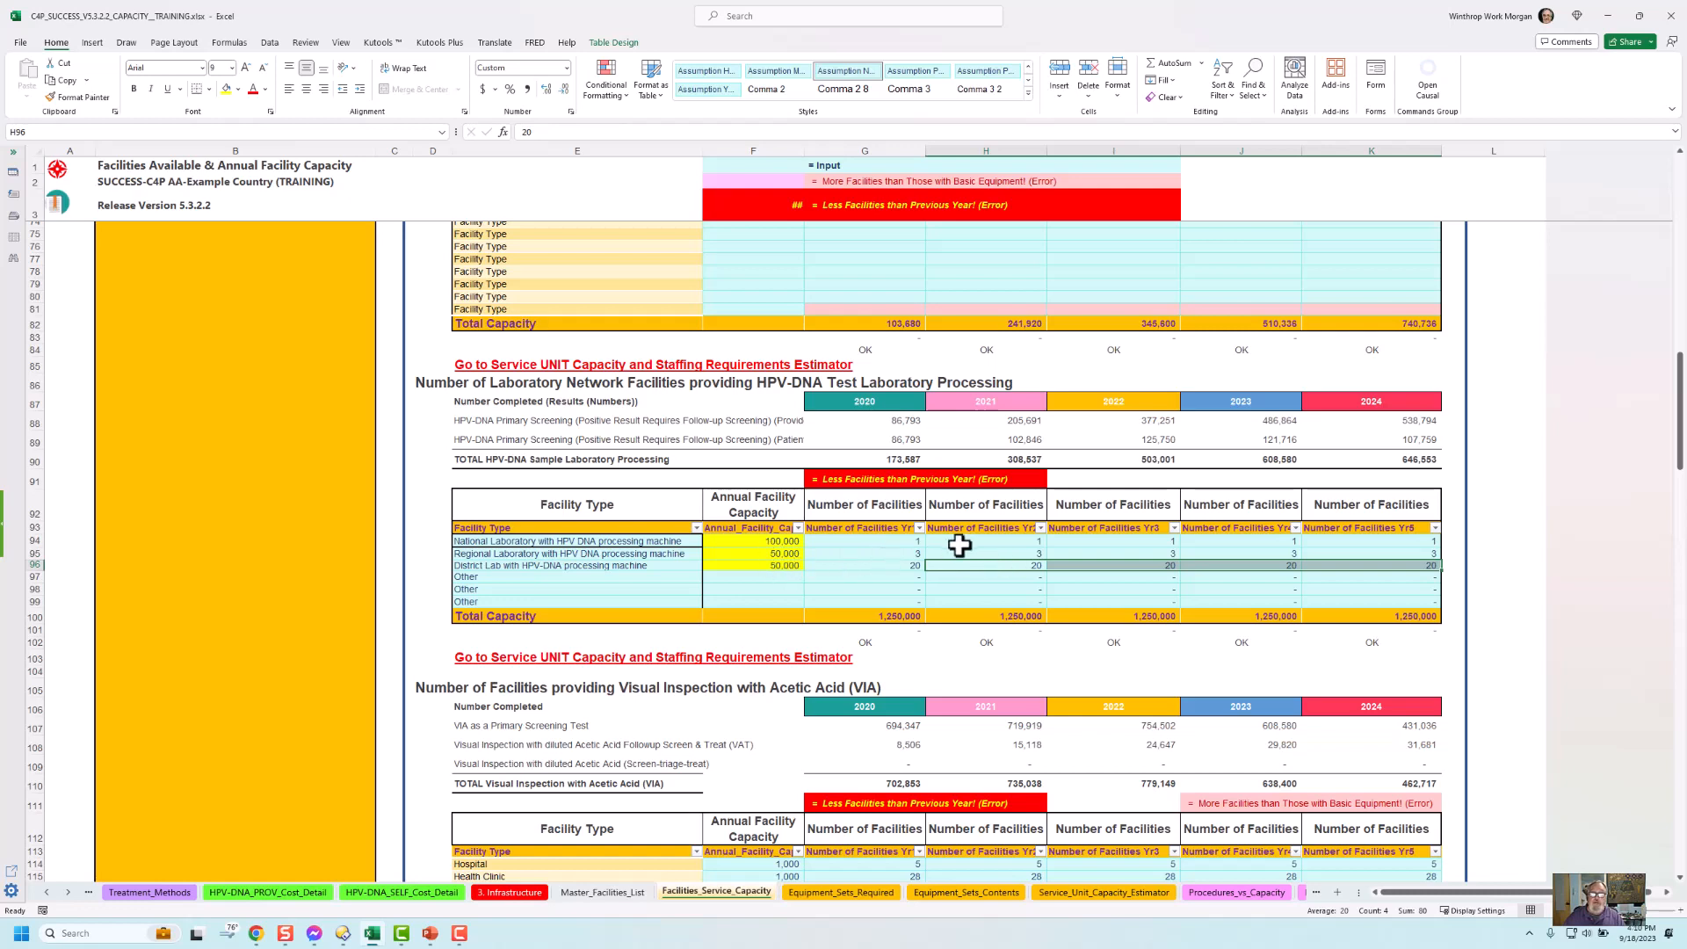
scroll(993, 550, "down", 1)
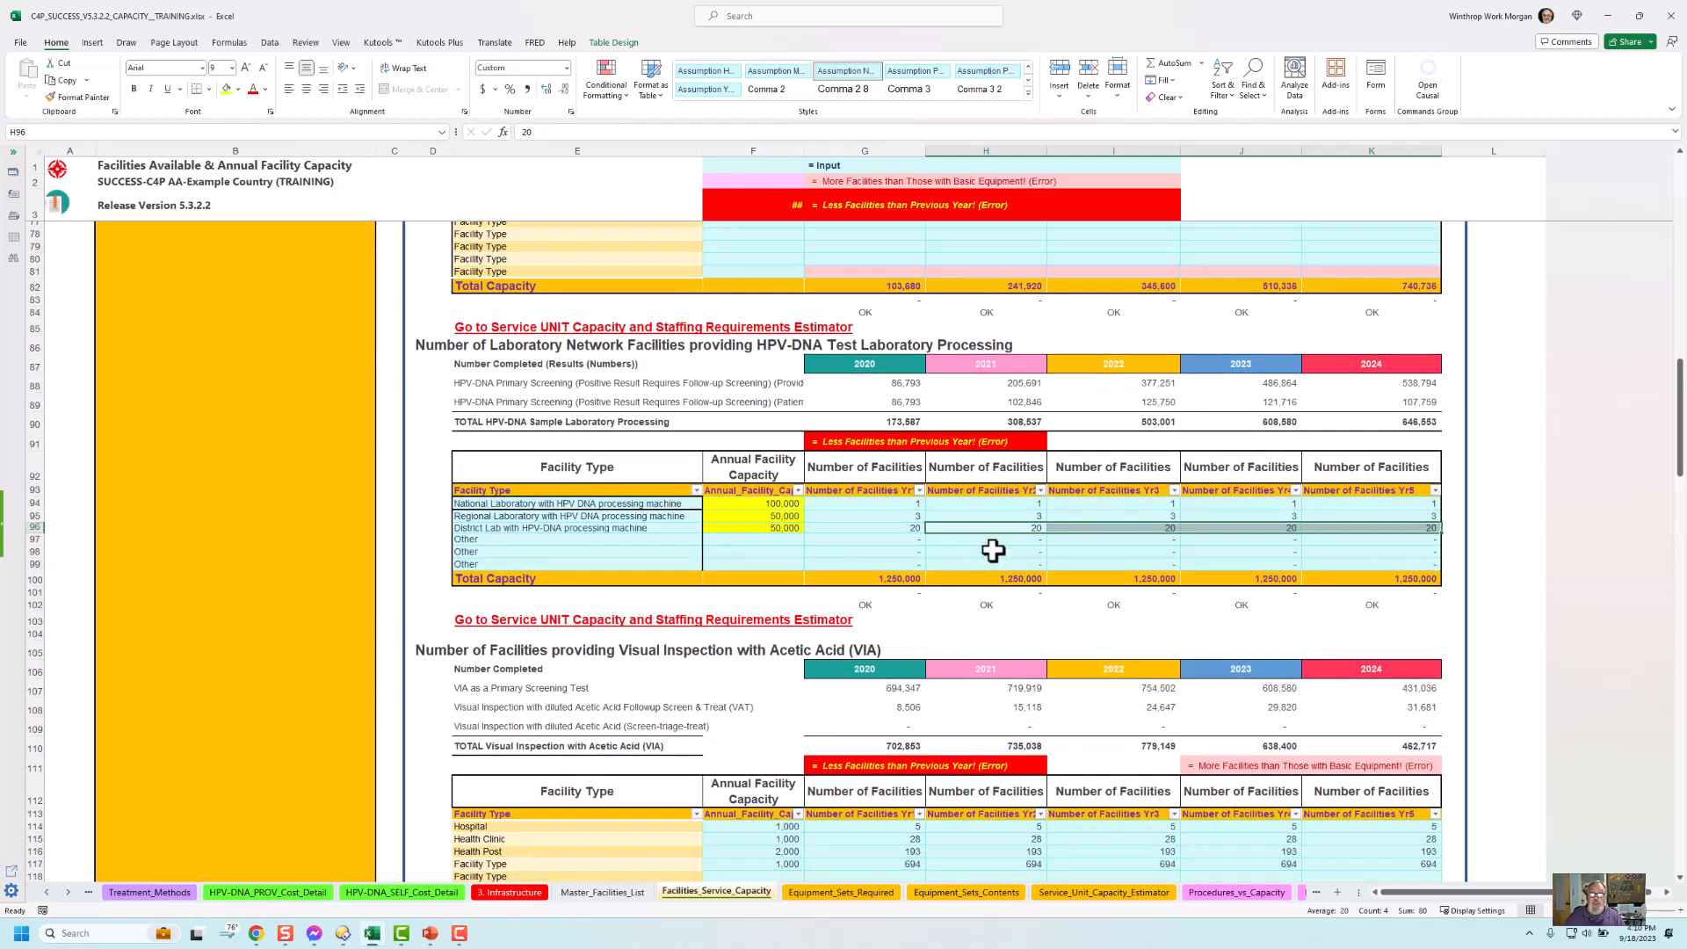
scroll(993, 549, "down", 5)
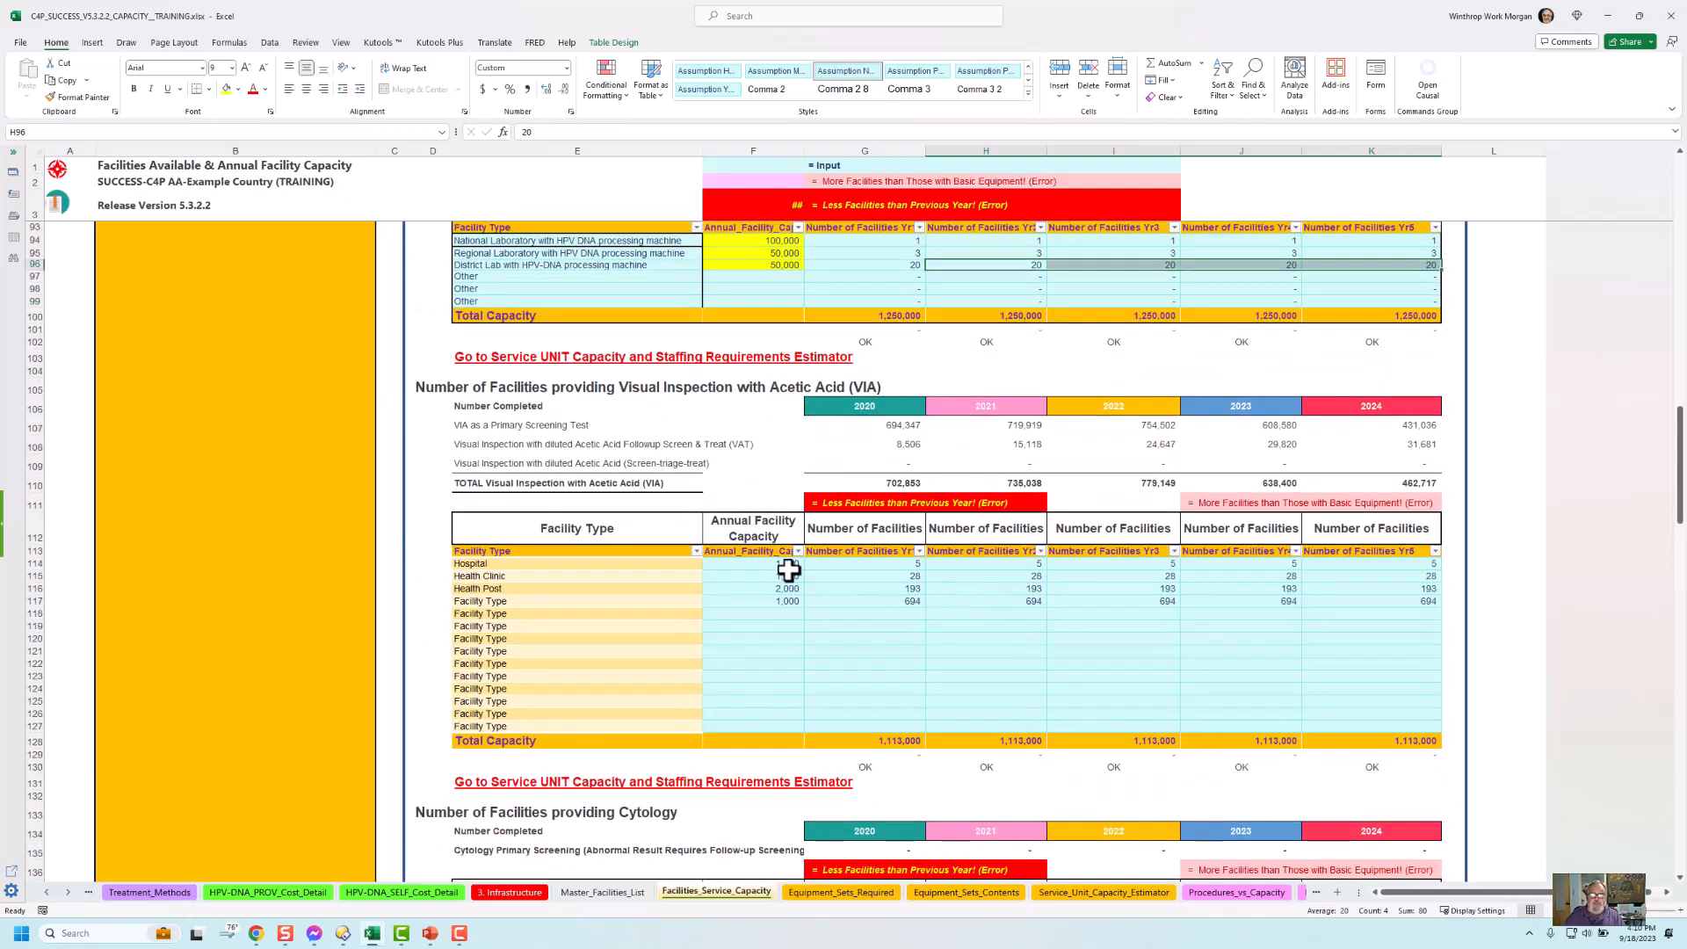
scroll(829, 597, "down", 6)
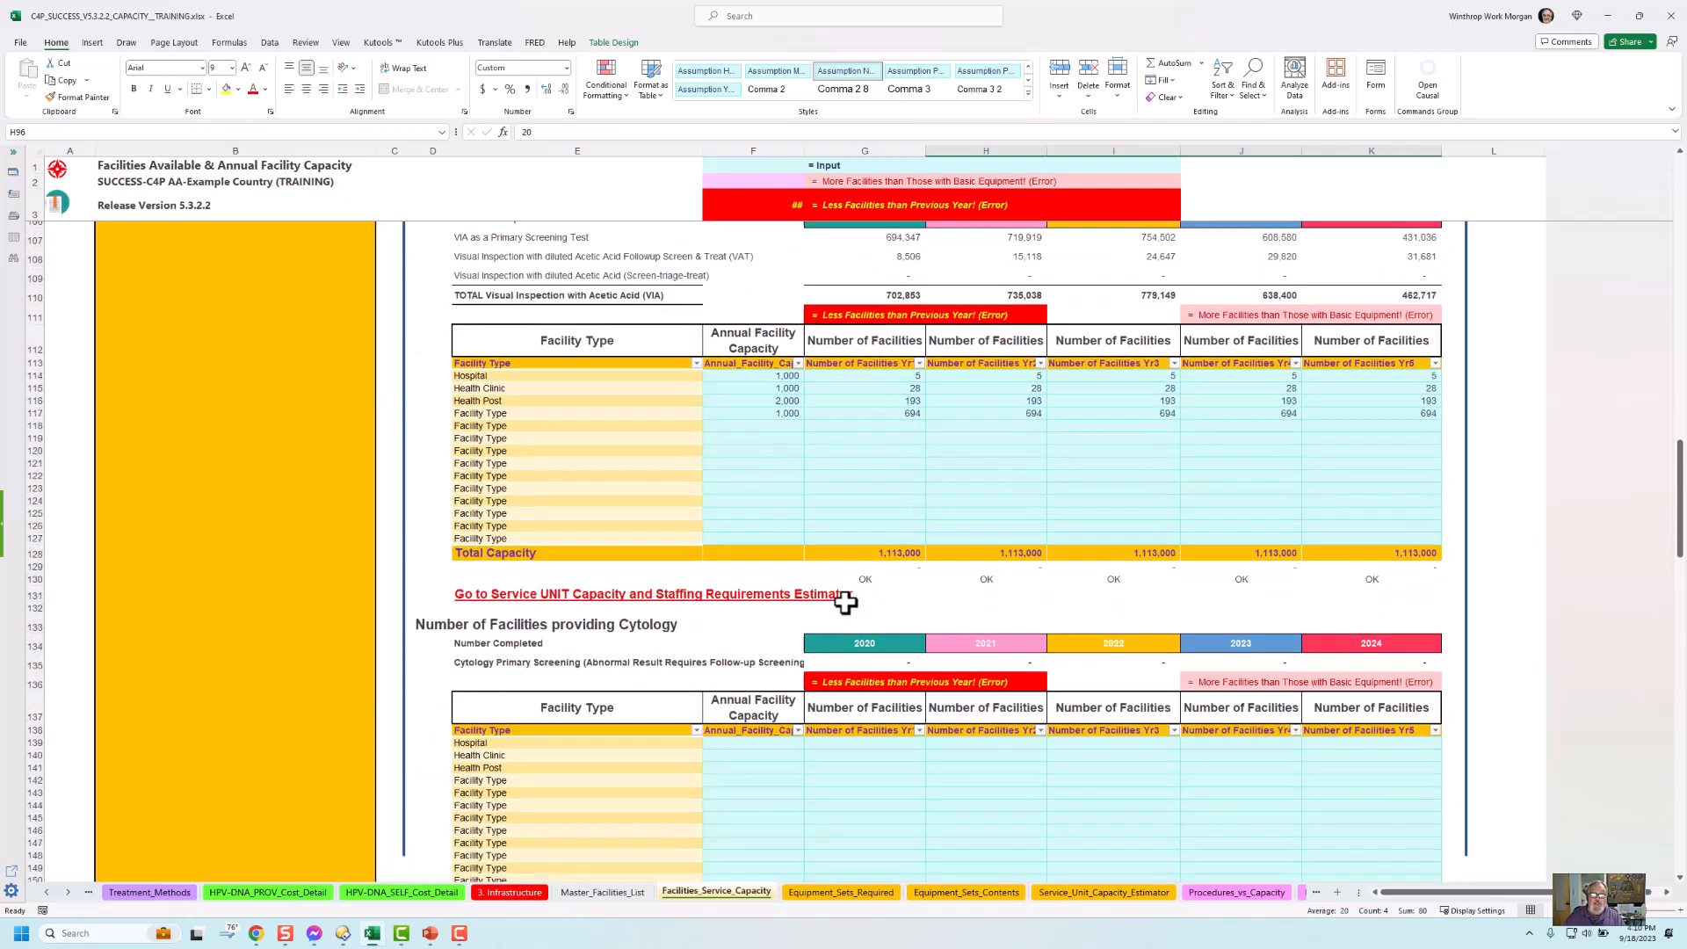
scroll(763, 688, "down", 9)
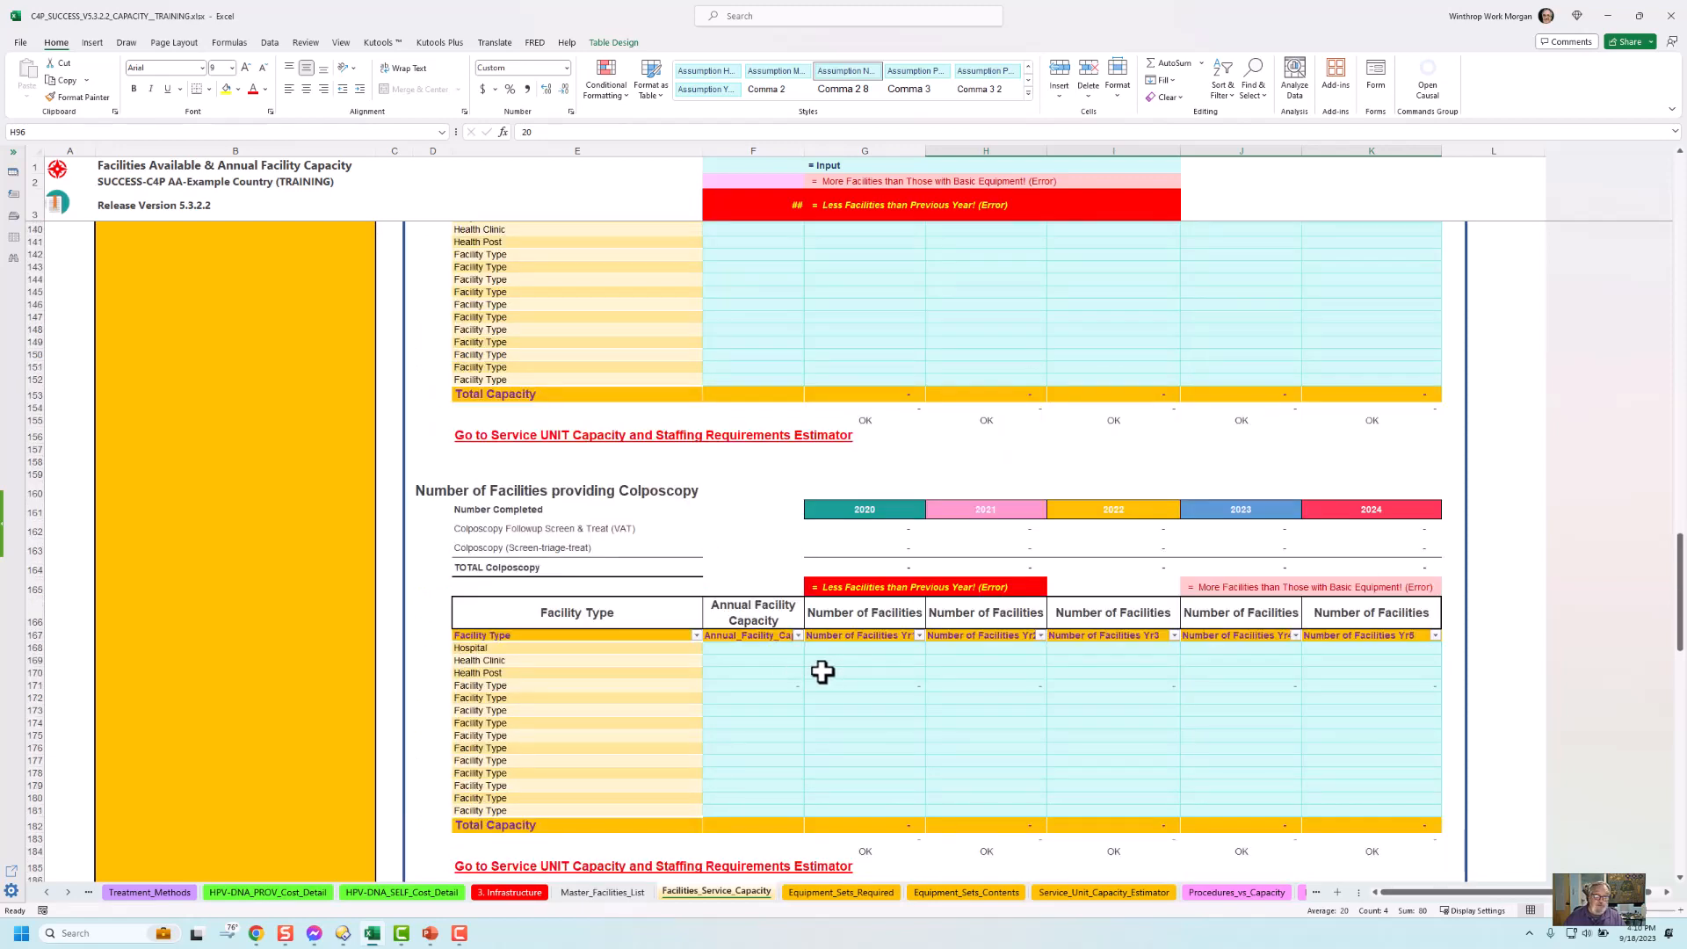
scroll(826, 675, "down", 5)
scroll(833, 675, "down", 4)
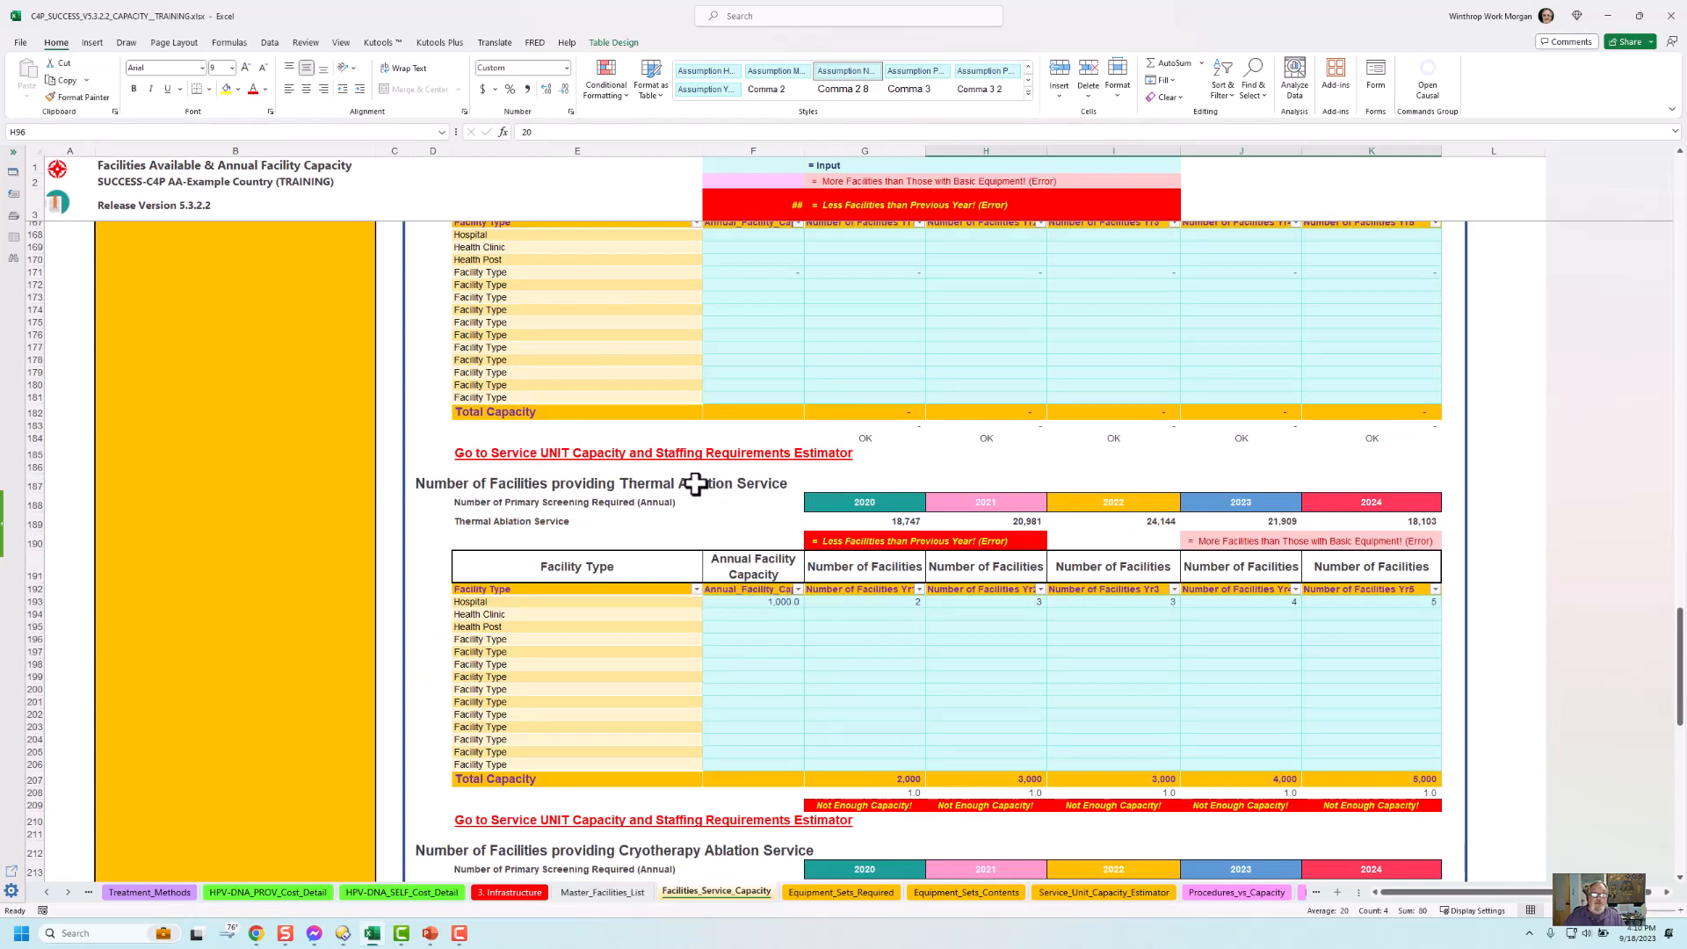
left_click(784, 601)
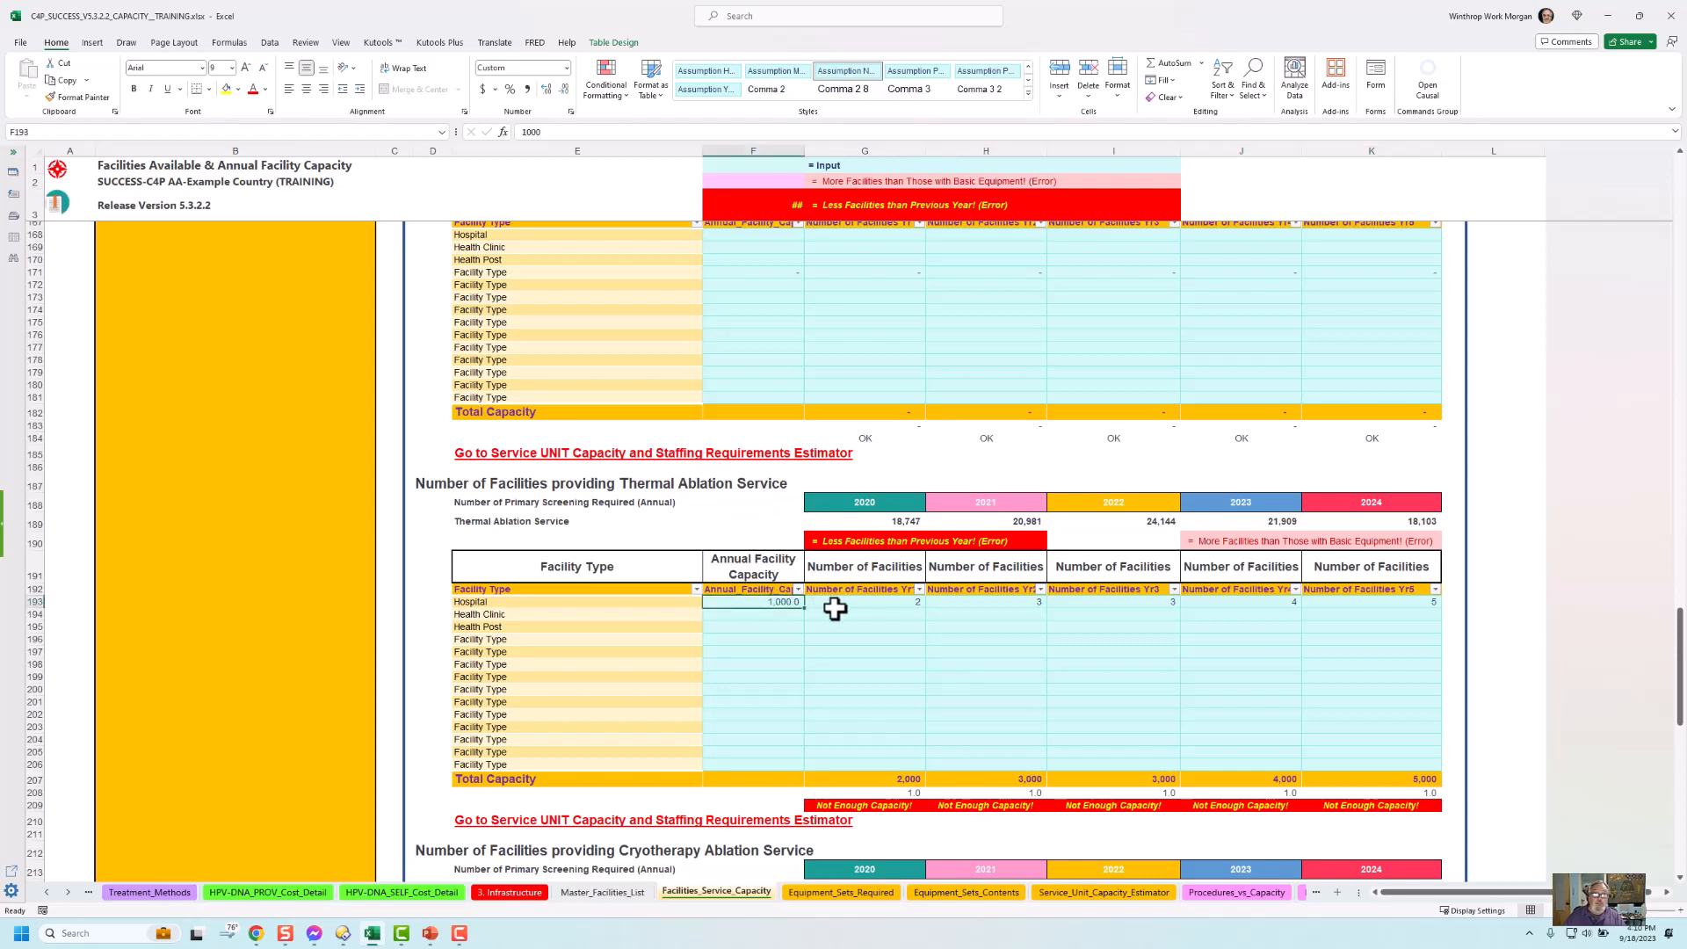
left_click(777, 612)
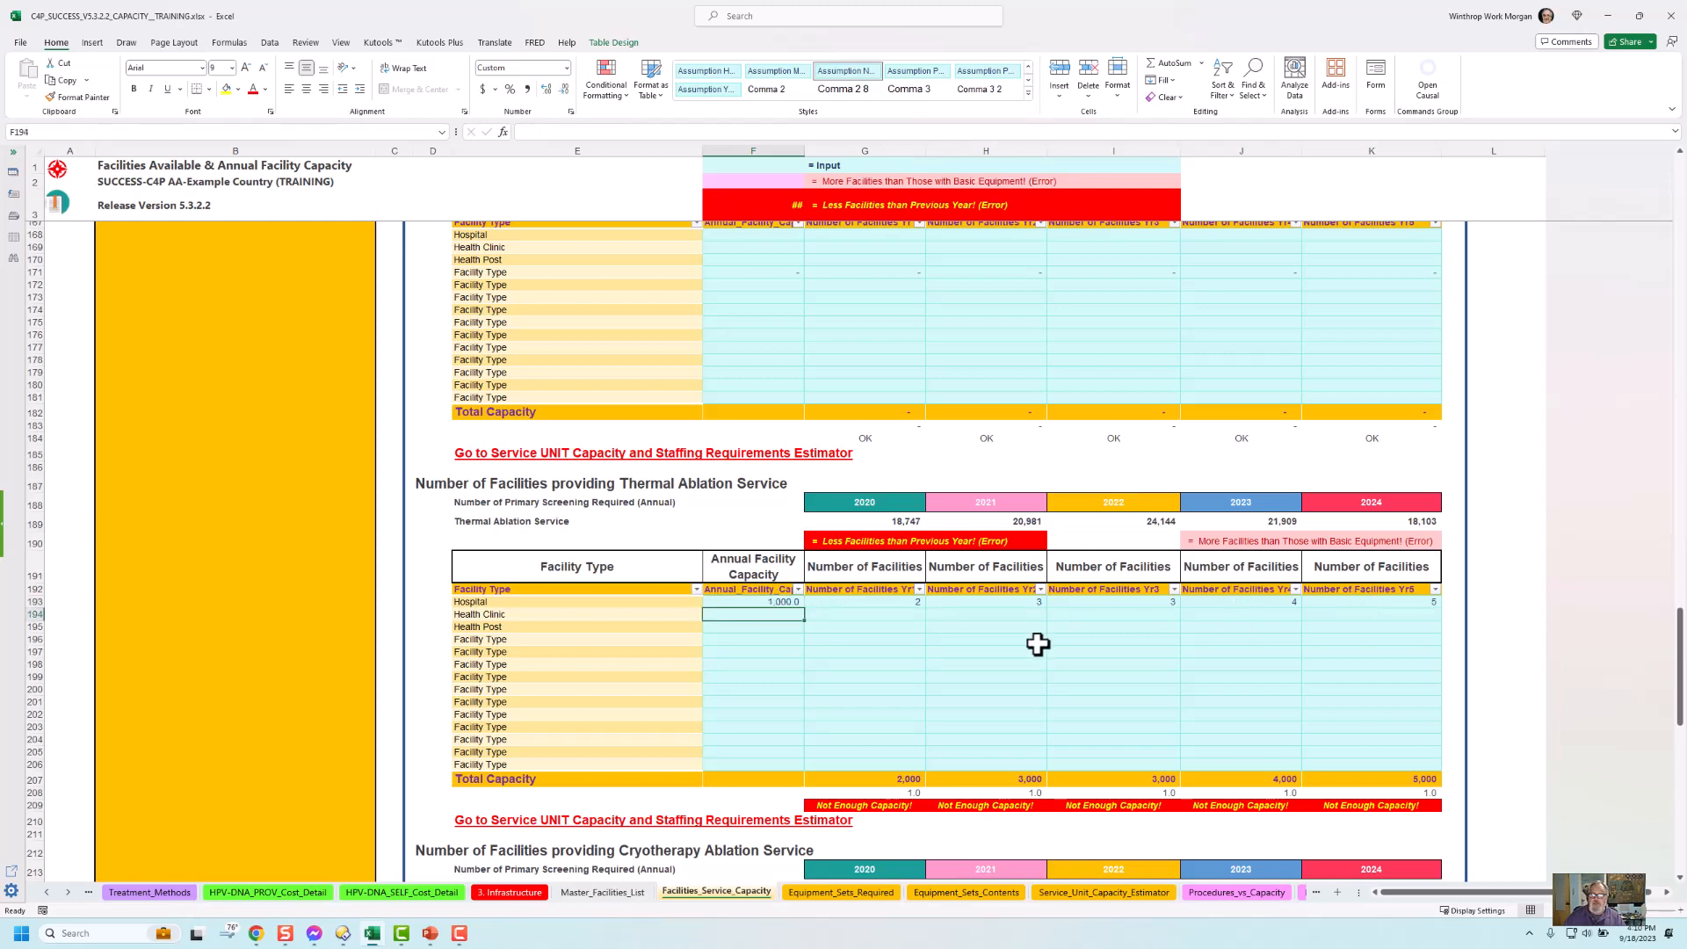
scroll(1034, 644, "down", 9)
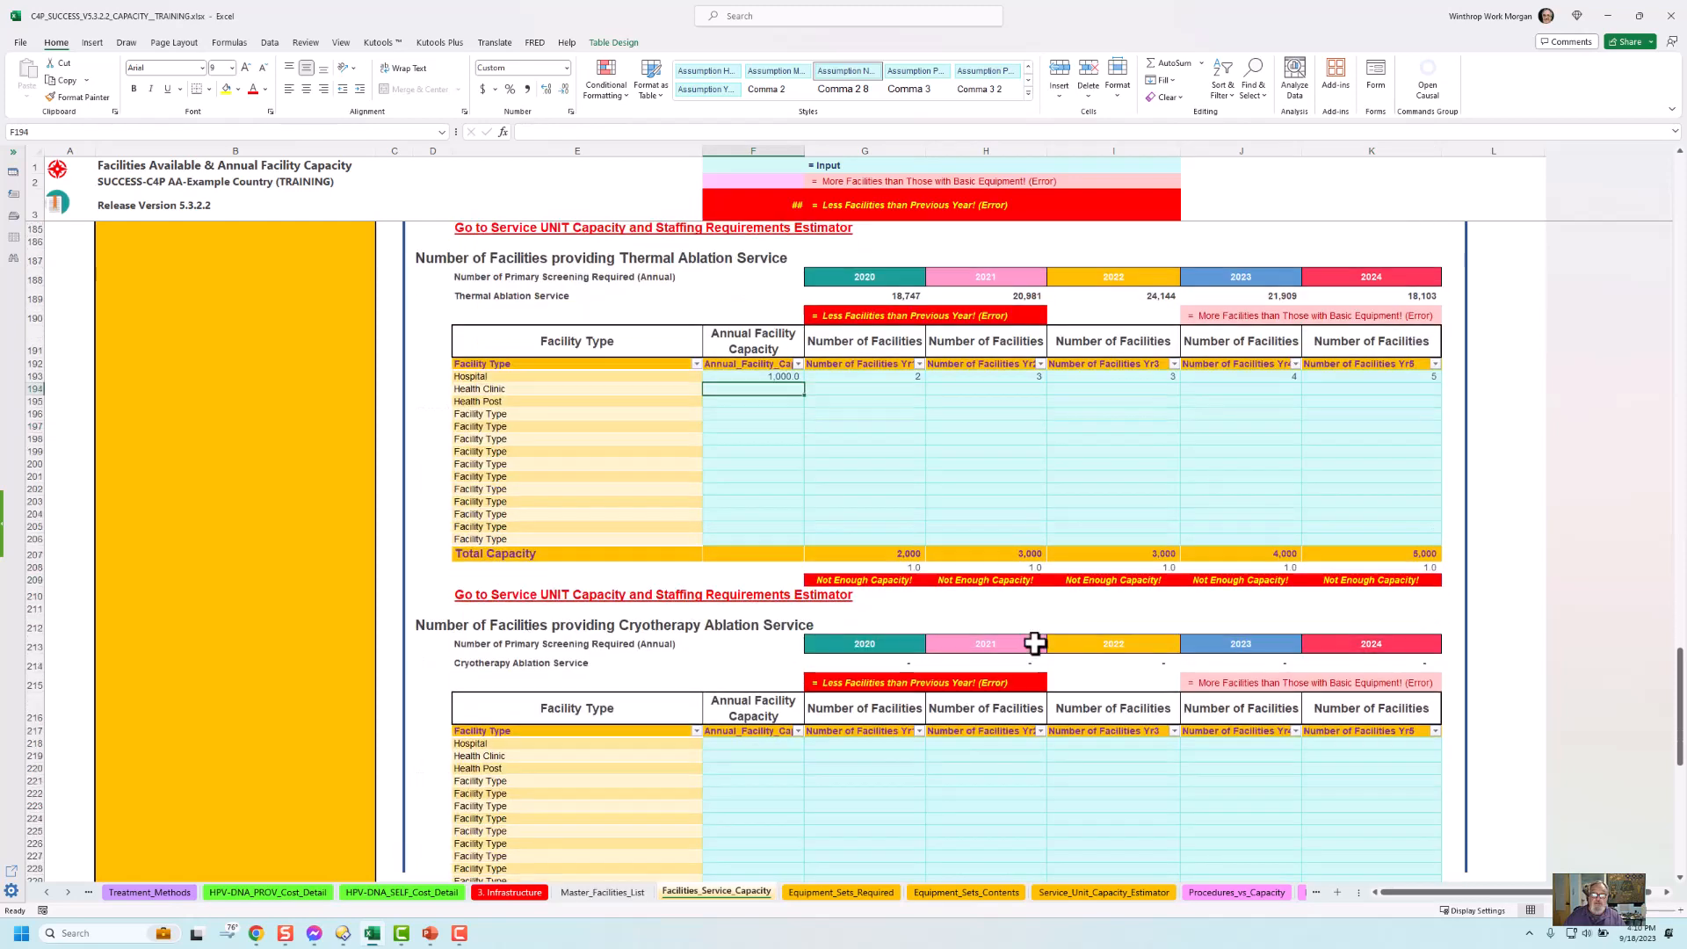
scroll(1037, 644, "down", 7)
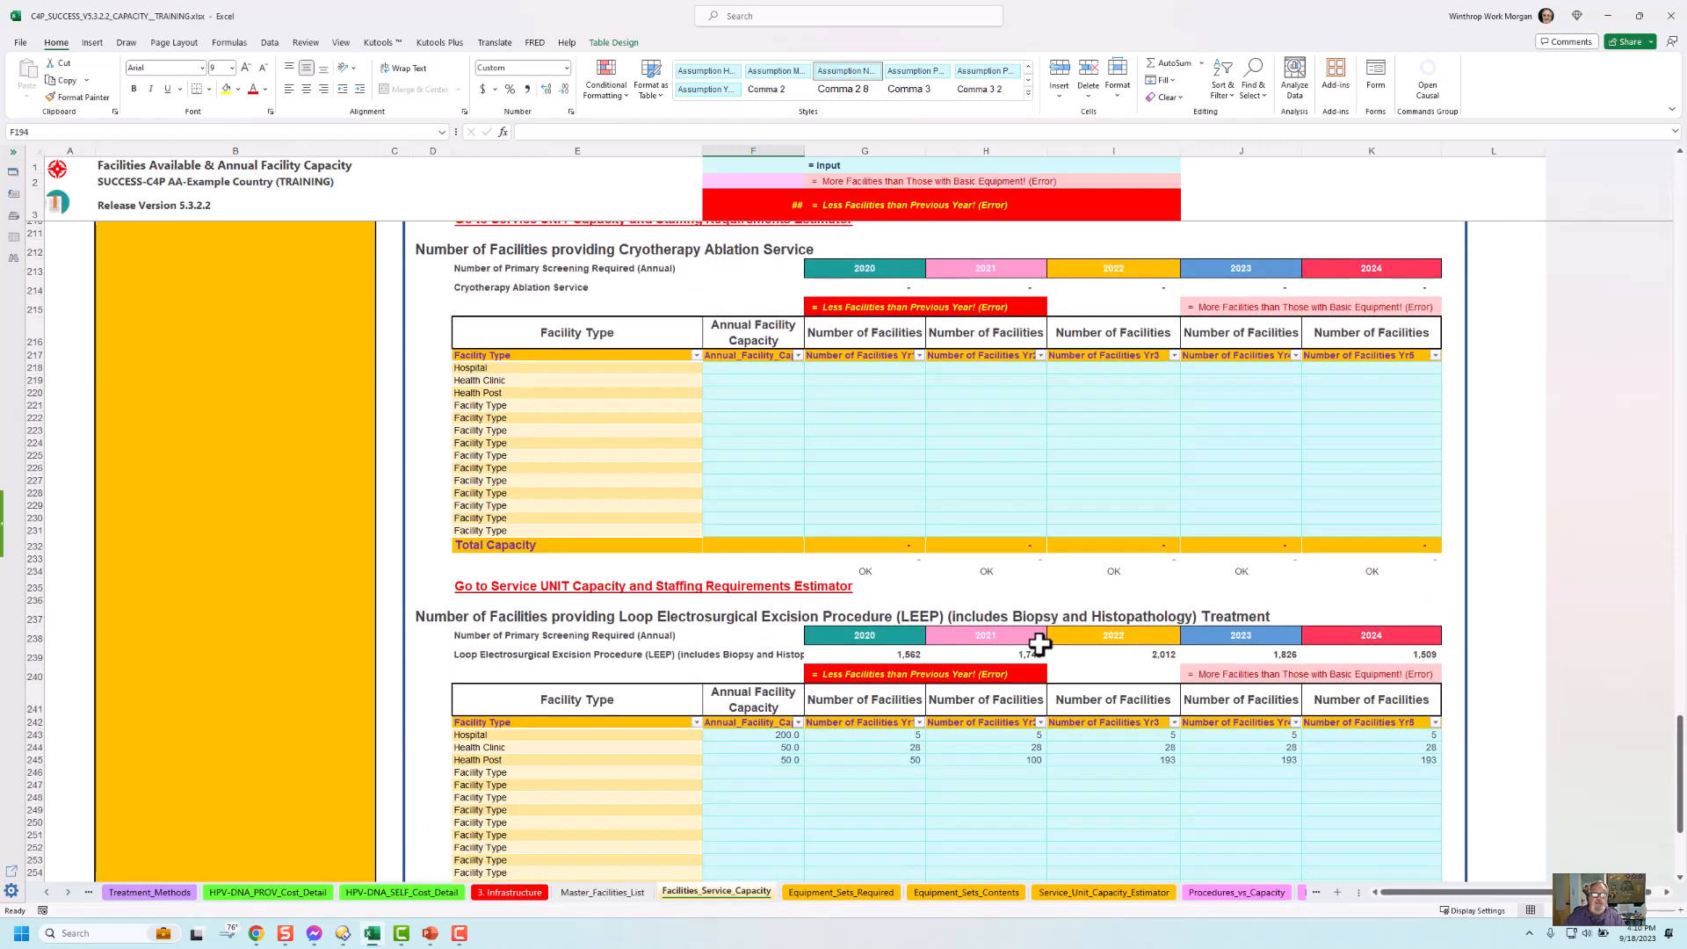
Review the yearly facility numbers and total capacity in the LEEP treatment table.
scroll(1039, 644, "down", 3)
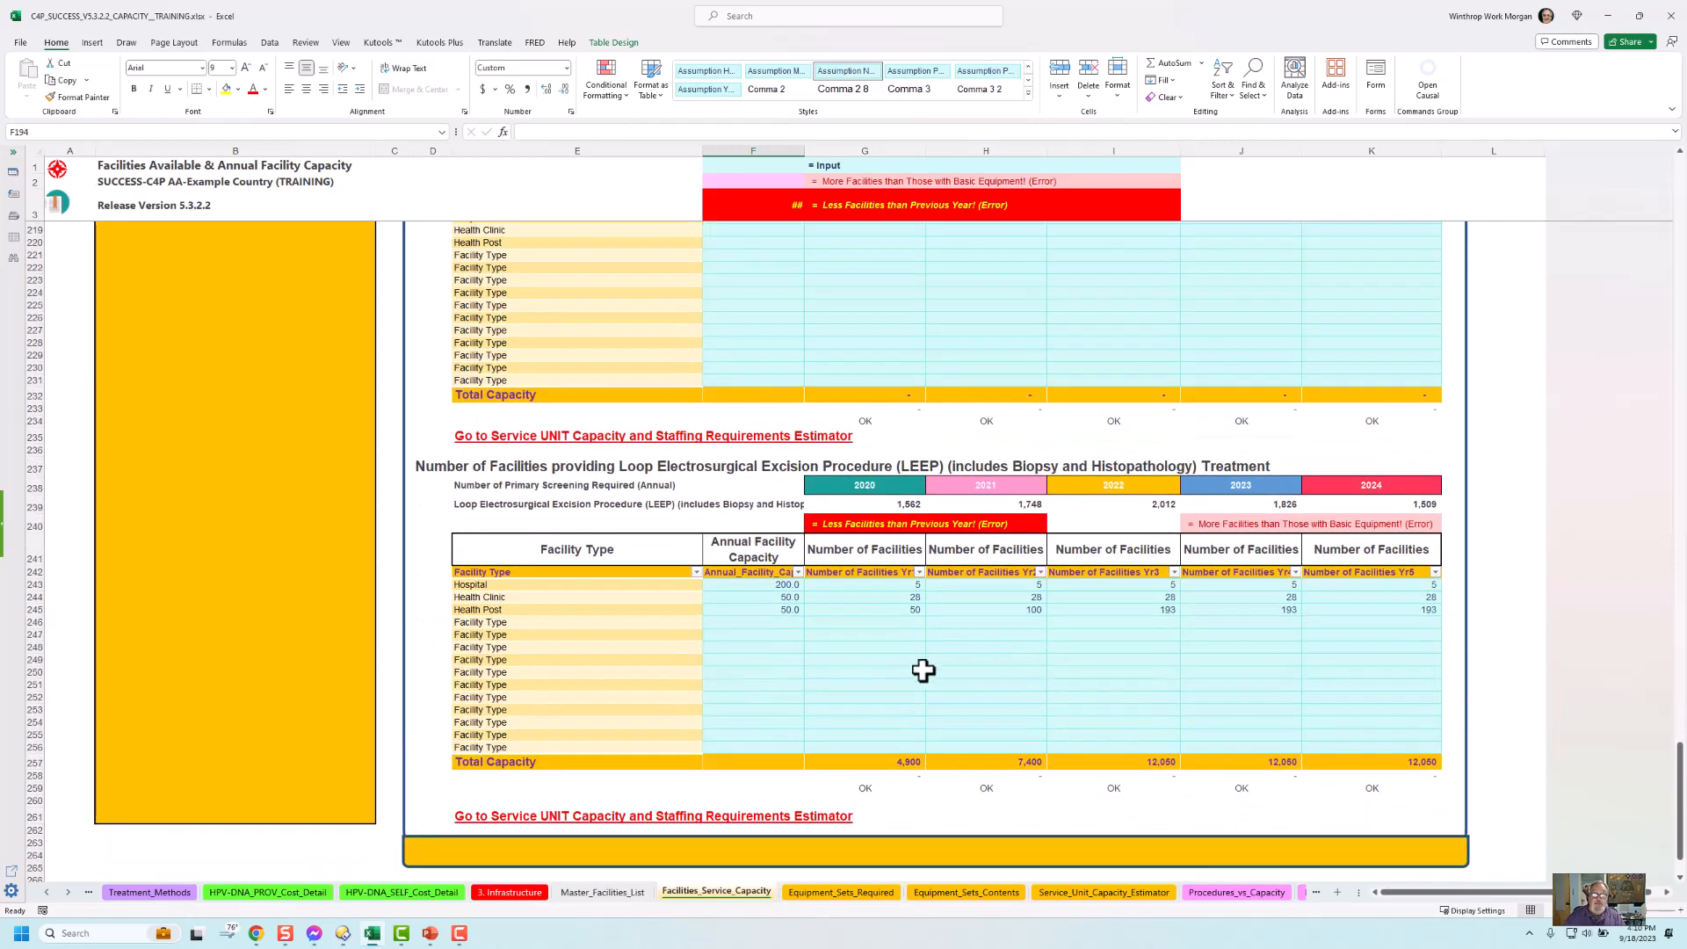
scroll(922, 671, "up", 2)
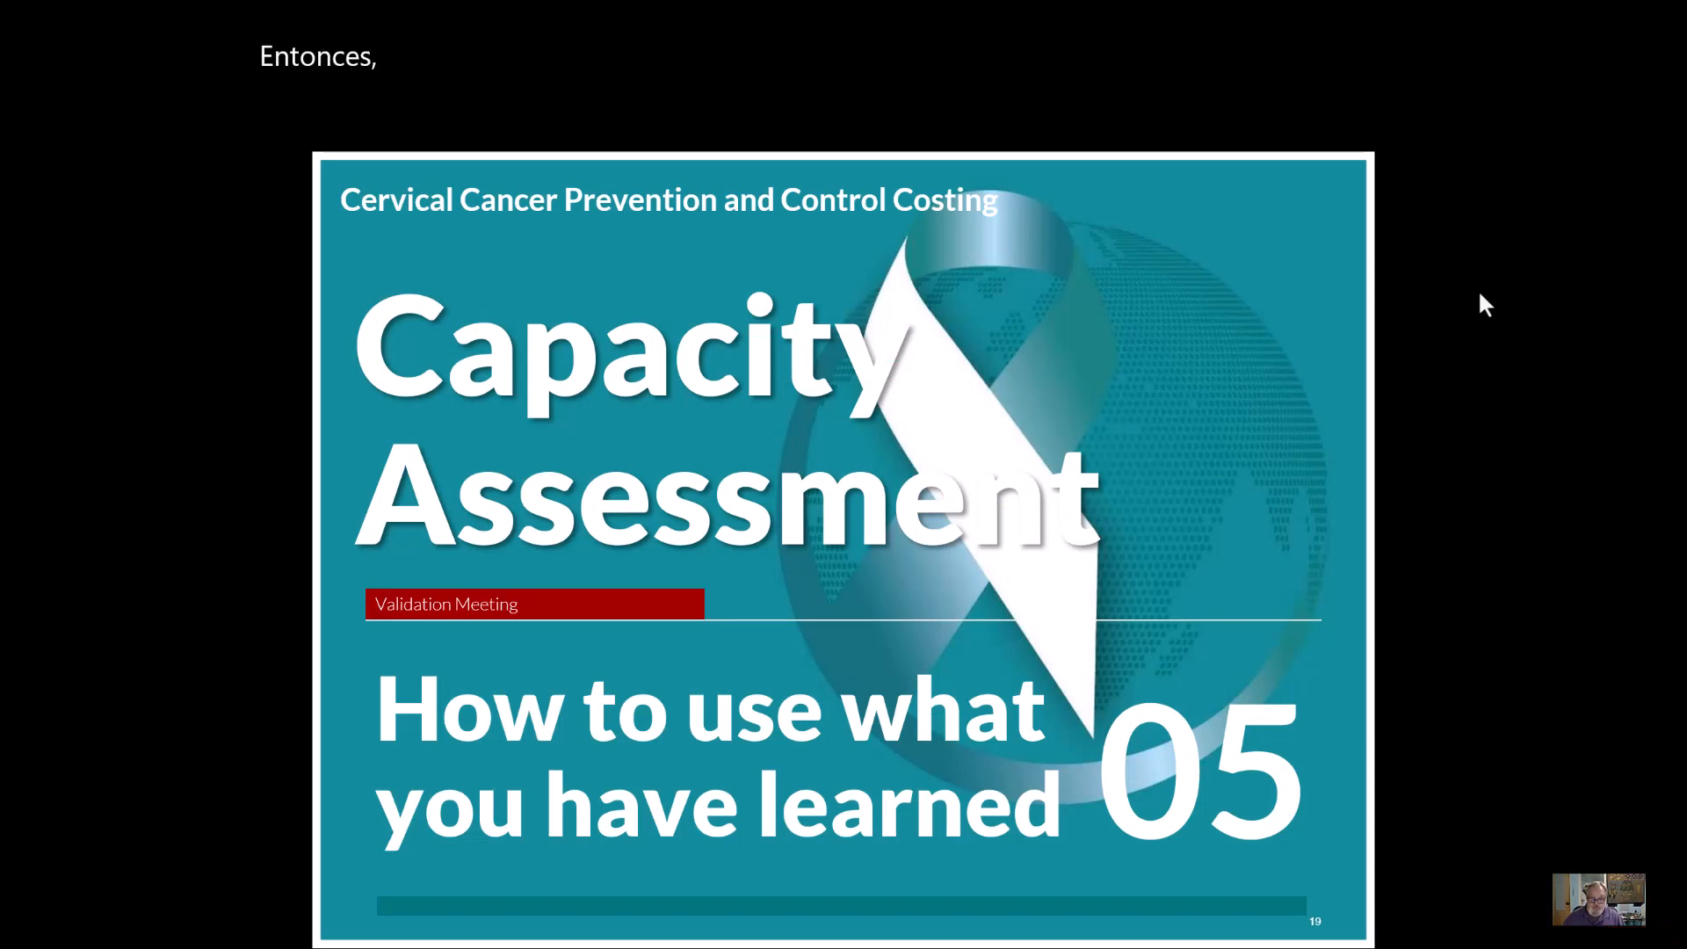
key("Right")
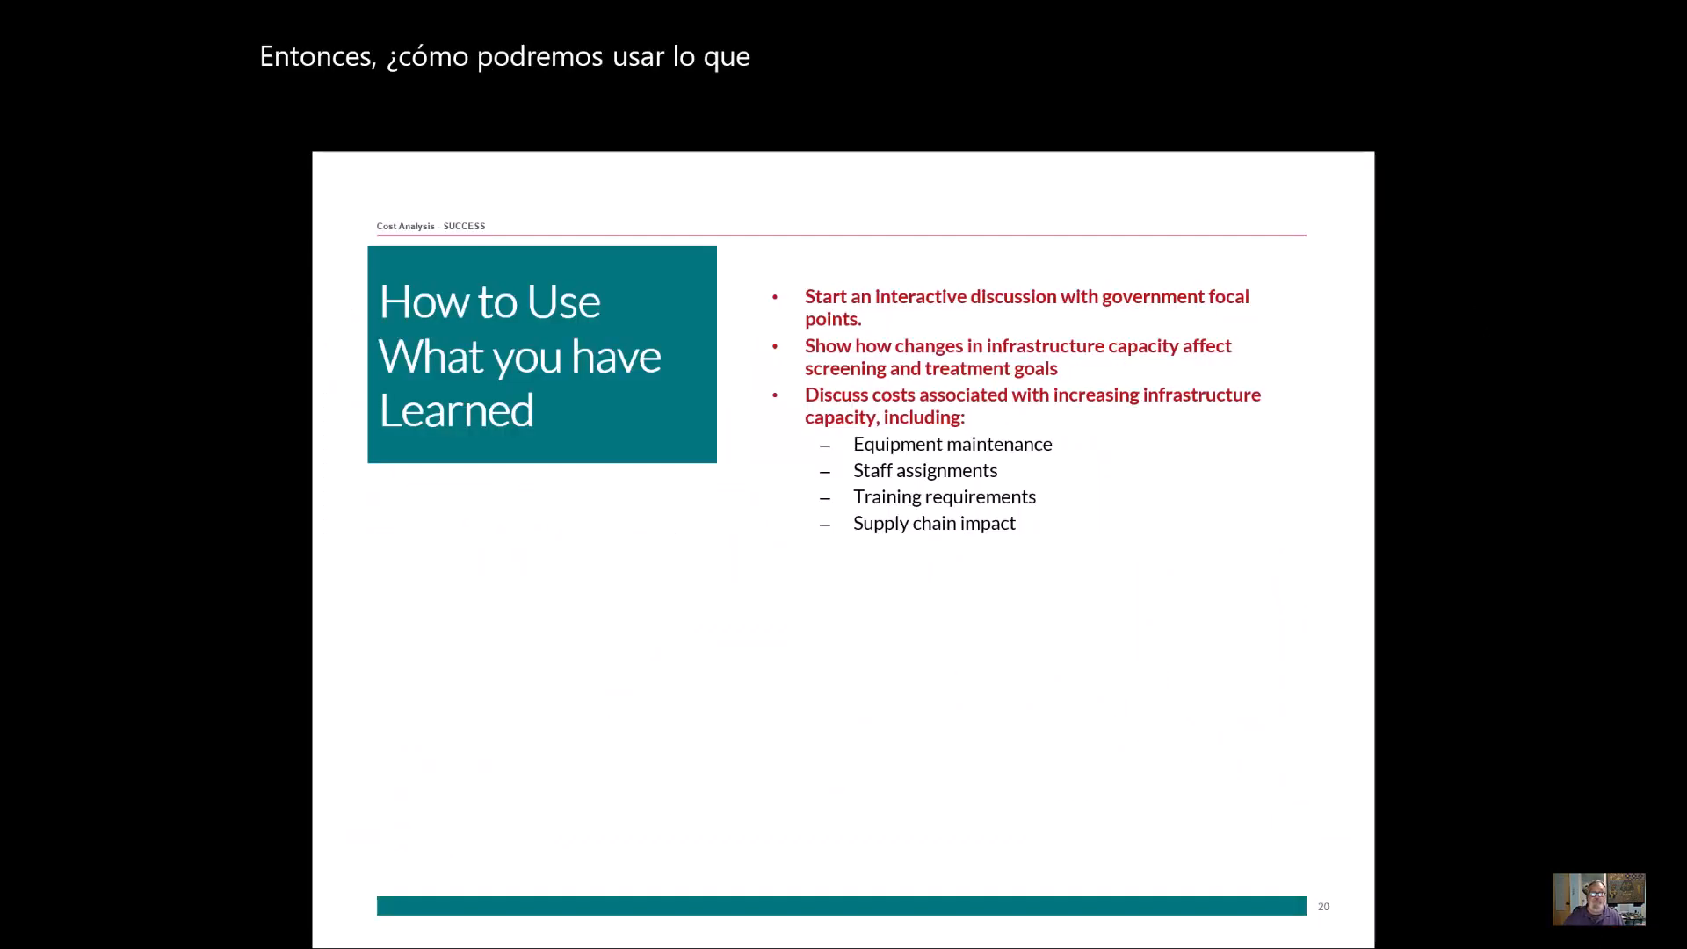
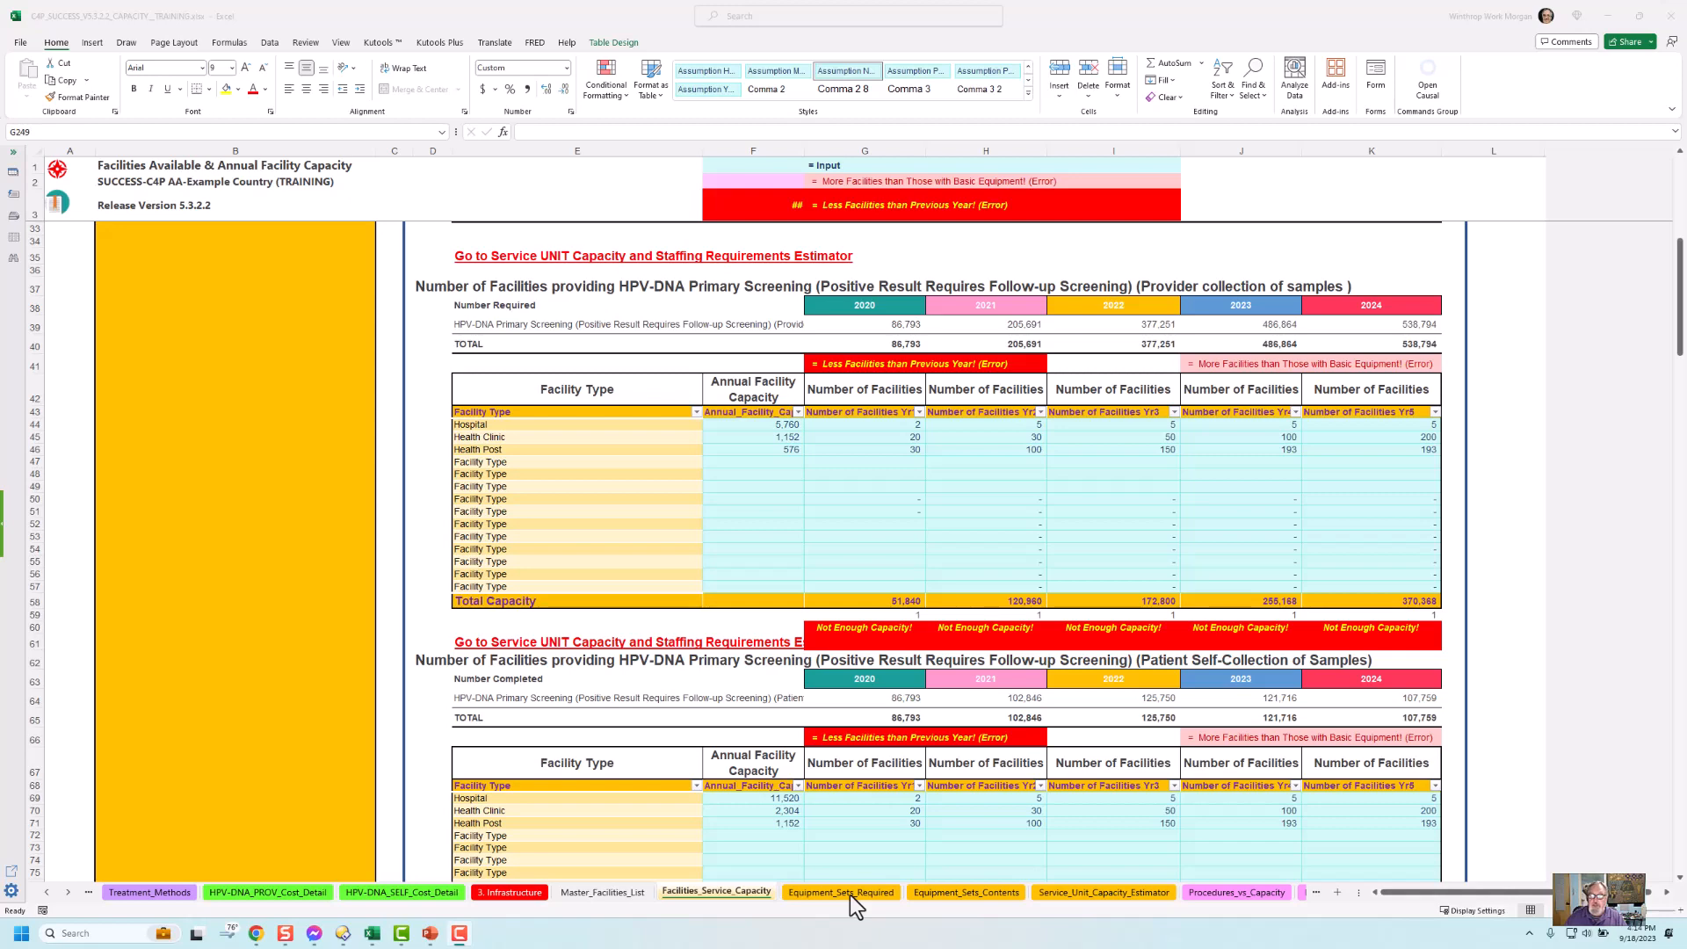
Open the Service_Unit_Capacity_Estimator sheet and review its estimated service capacity, full-time equivalency calculation and trained staff needed per service unit.
left_click(1089, 893)
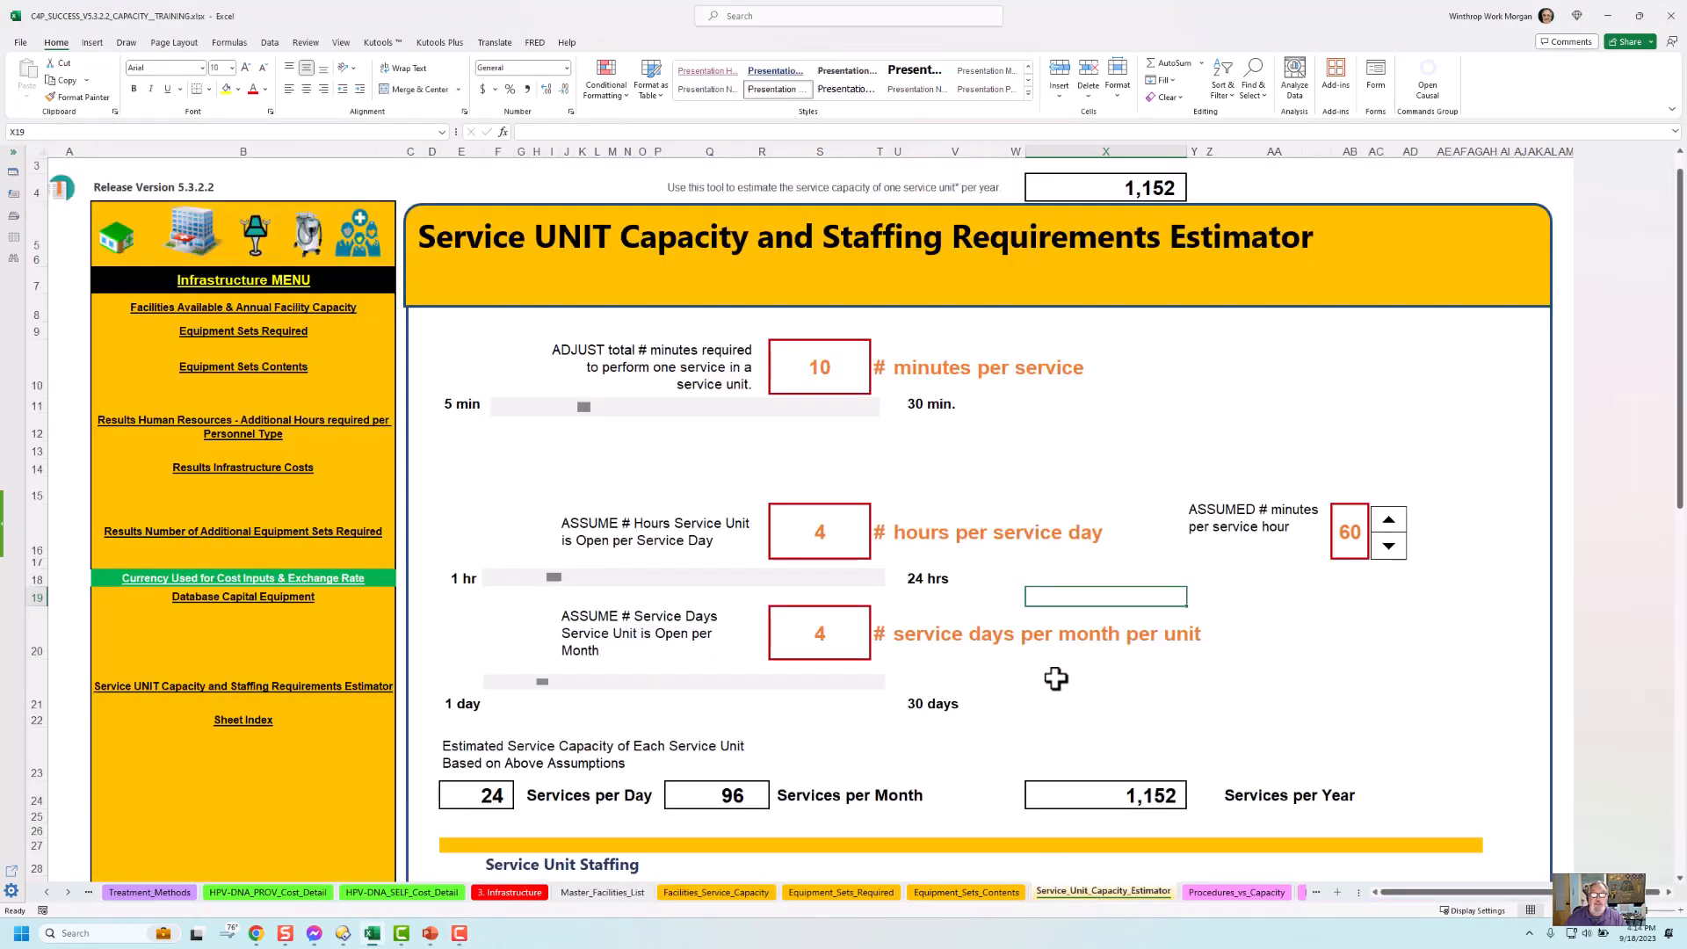
scroll(1059, 685, "down", 5)
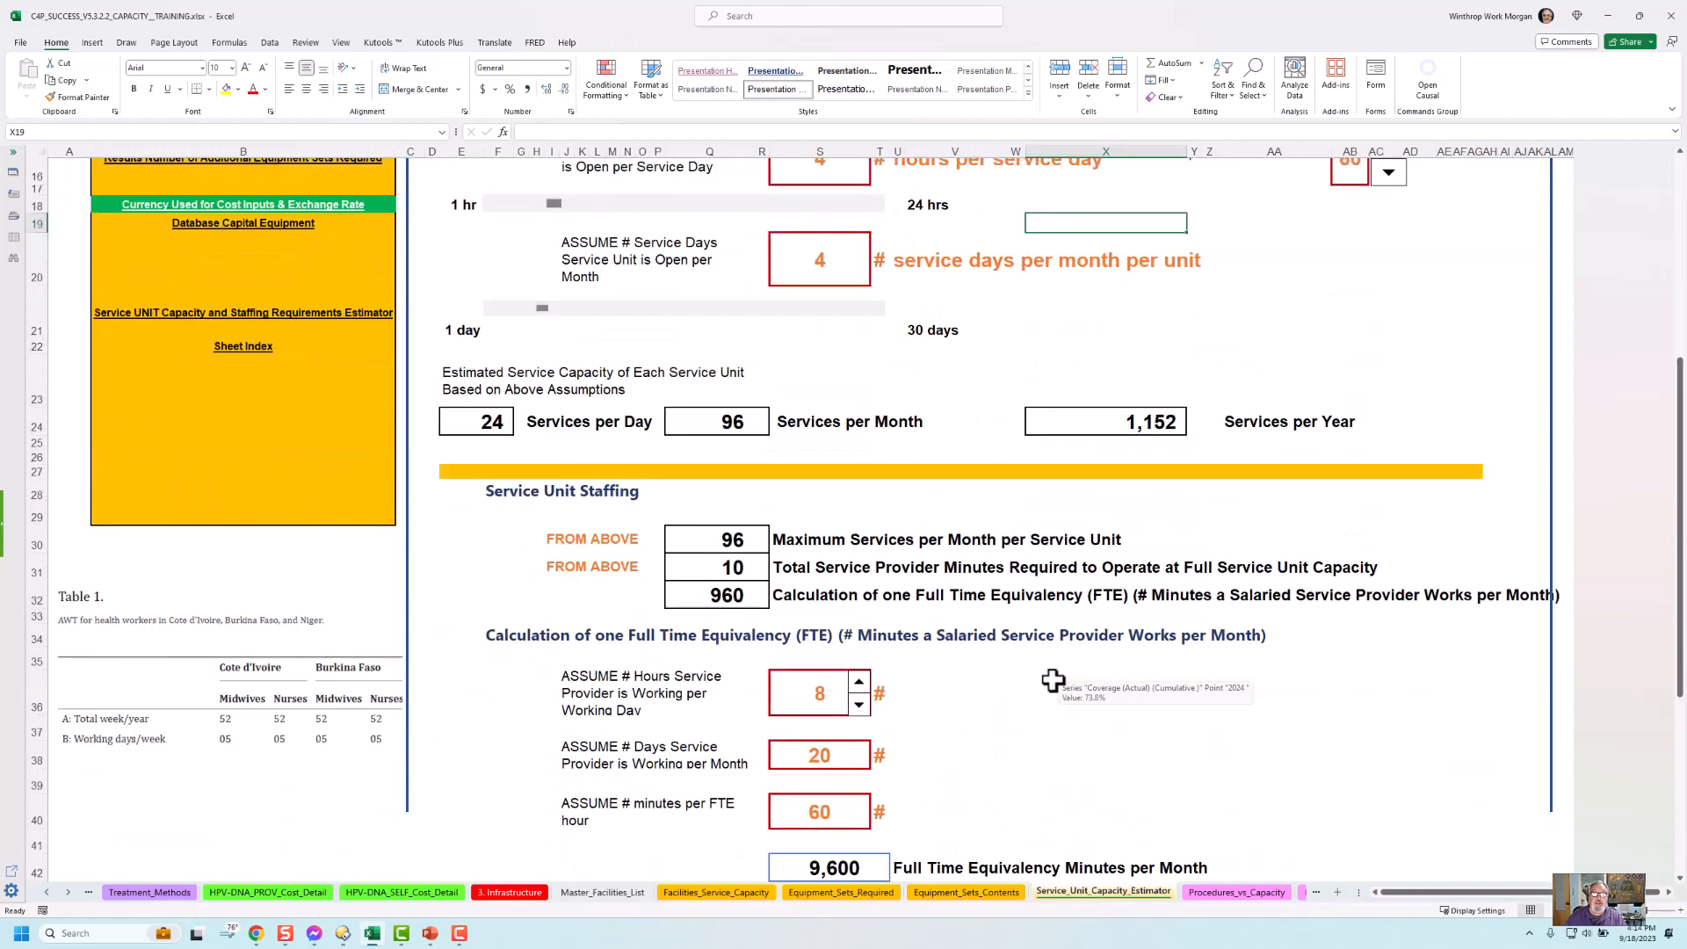
scroll(1053, 679, "down", 1)
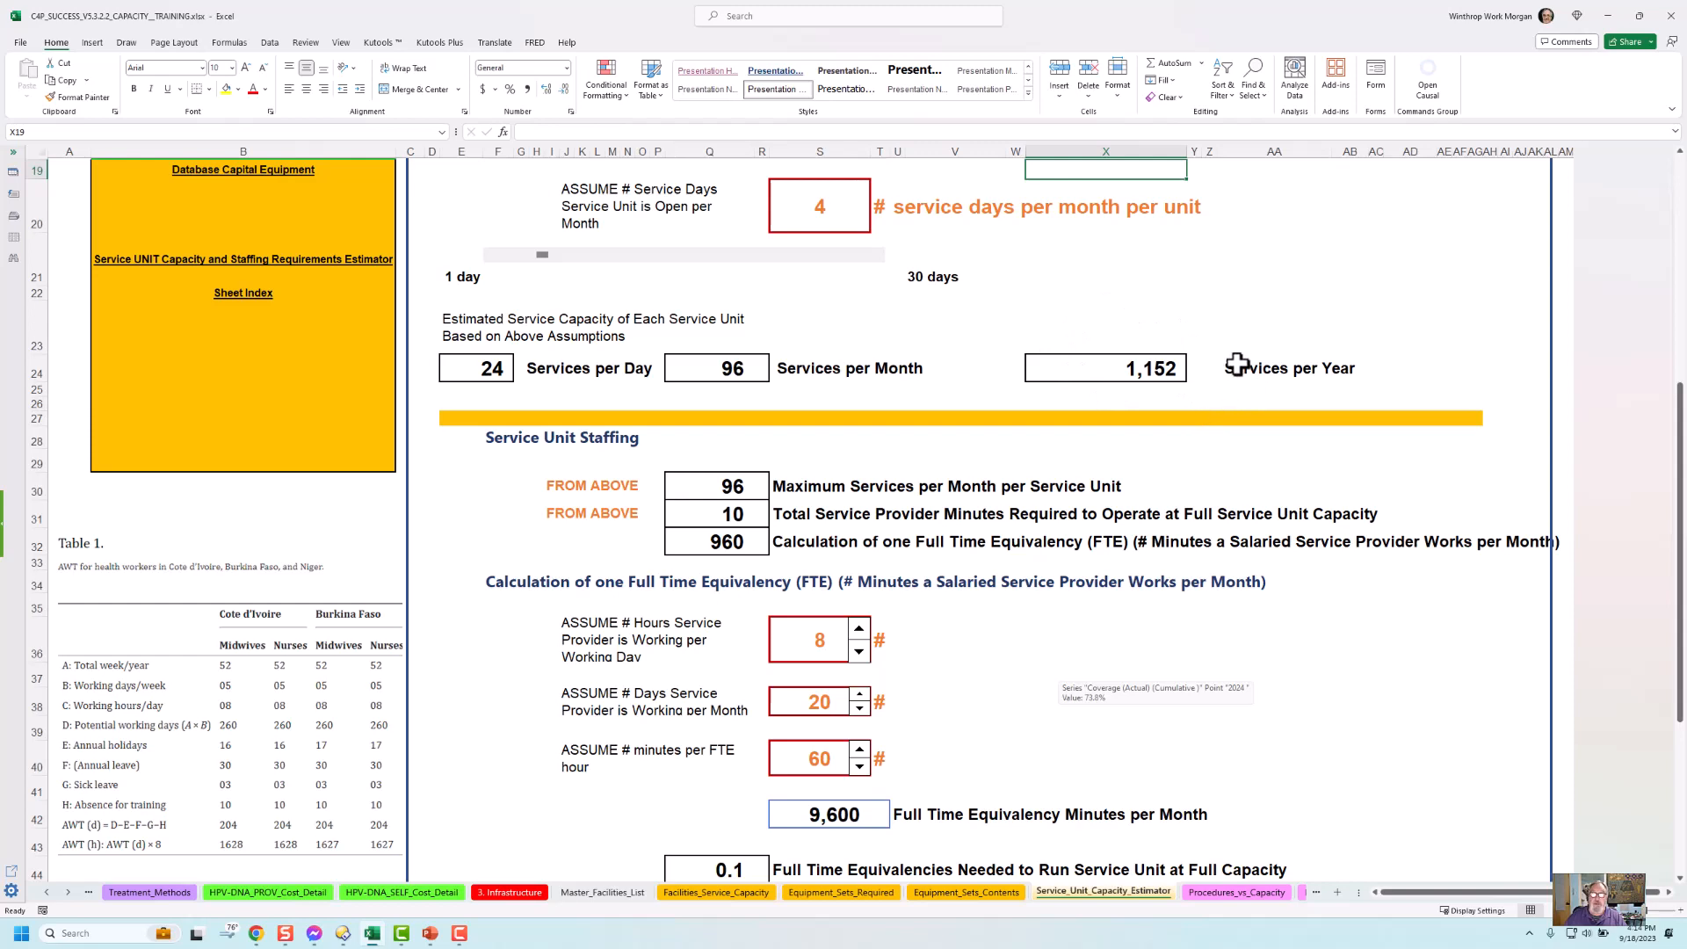
scroll(1237, 364, "down", 3)
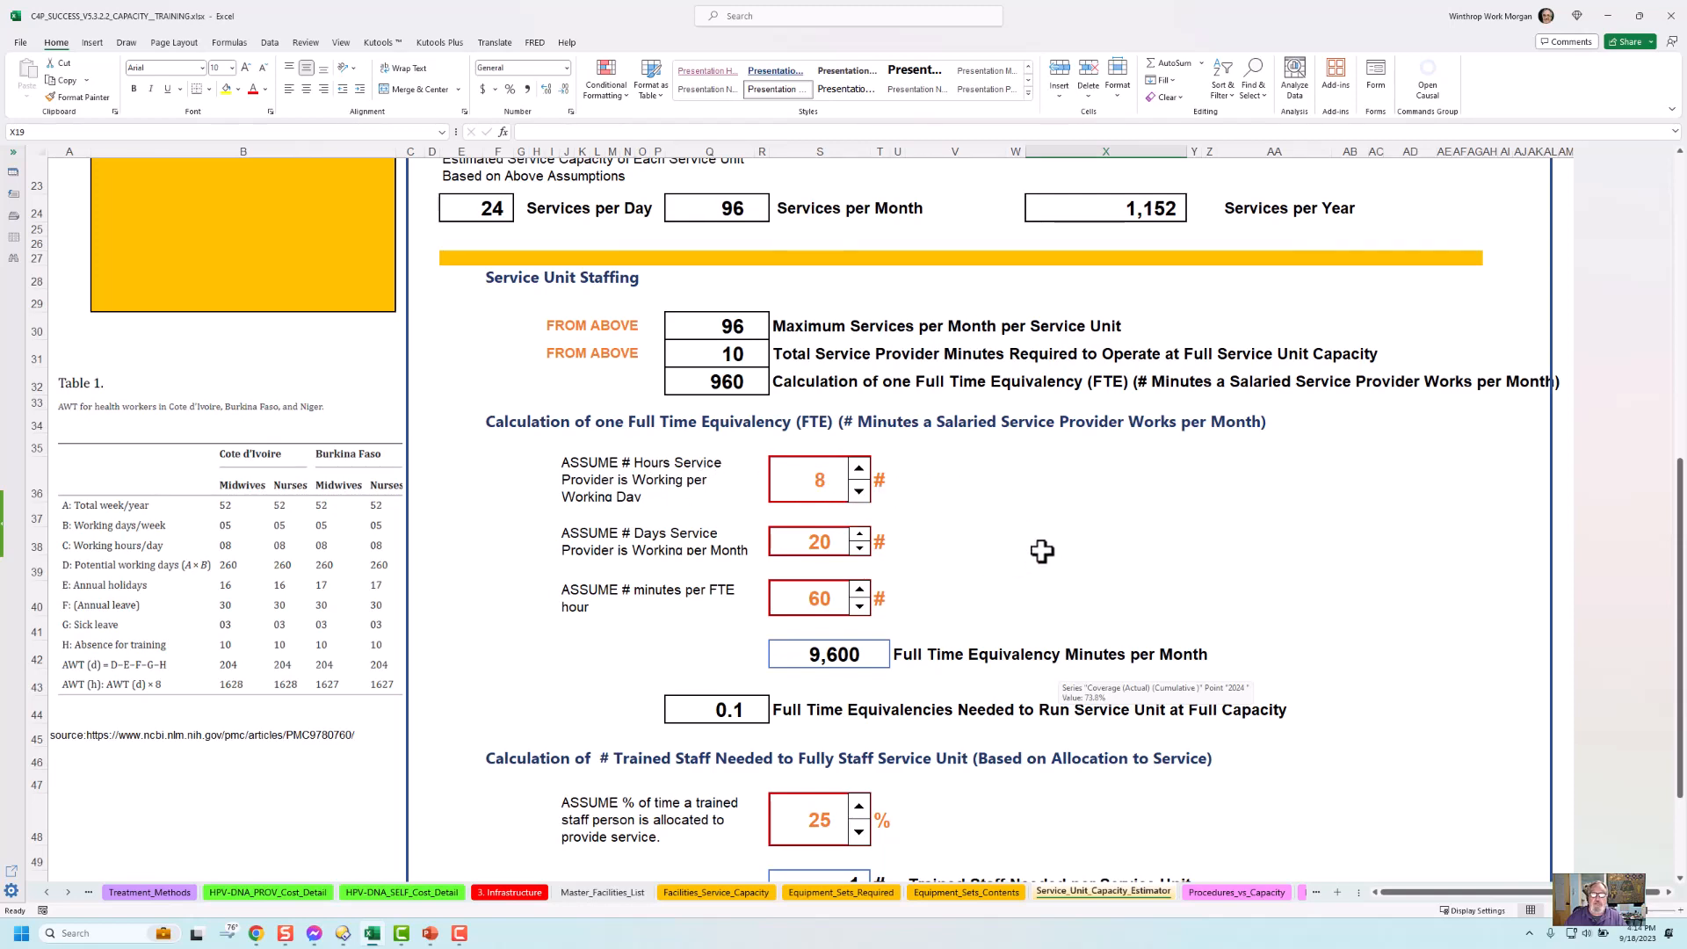
scroll(1051, 542, "down", 1)
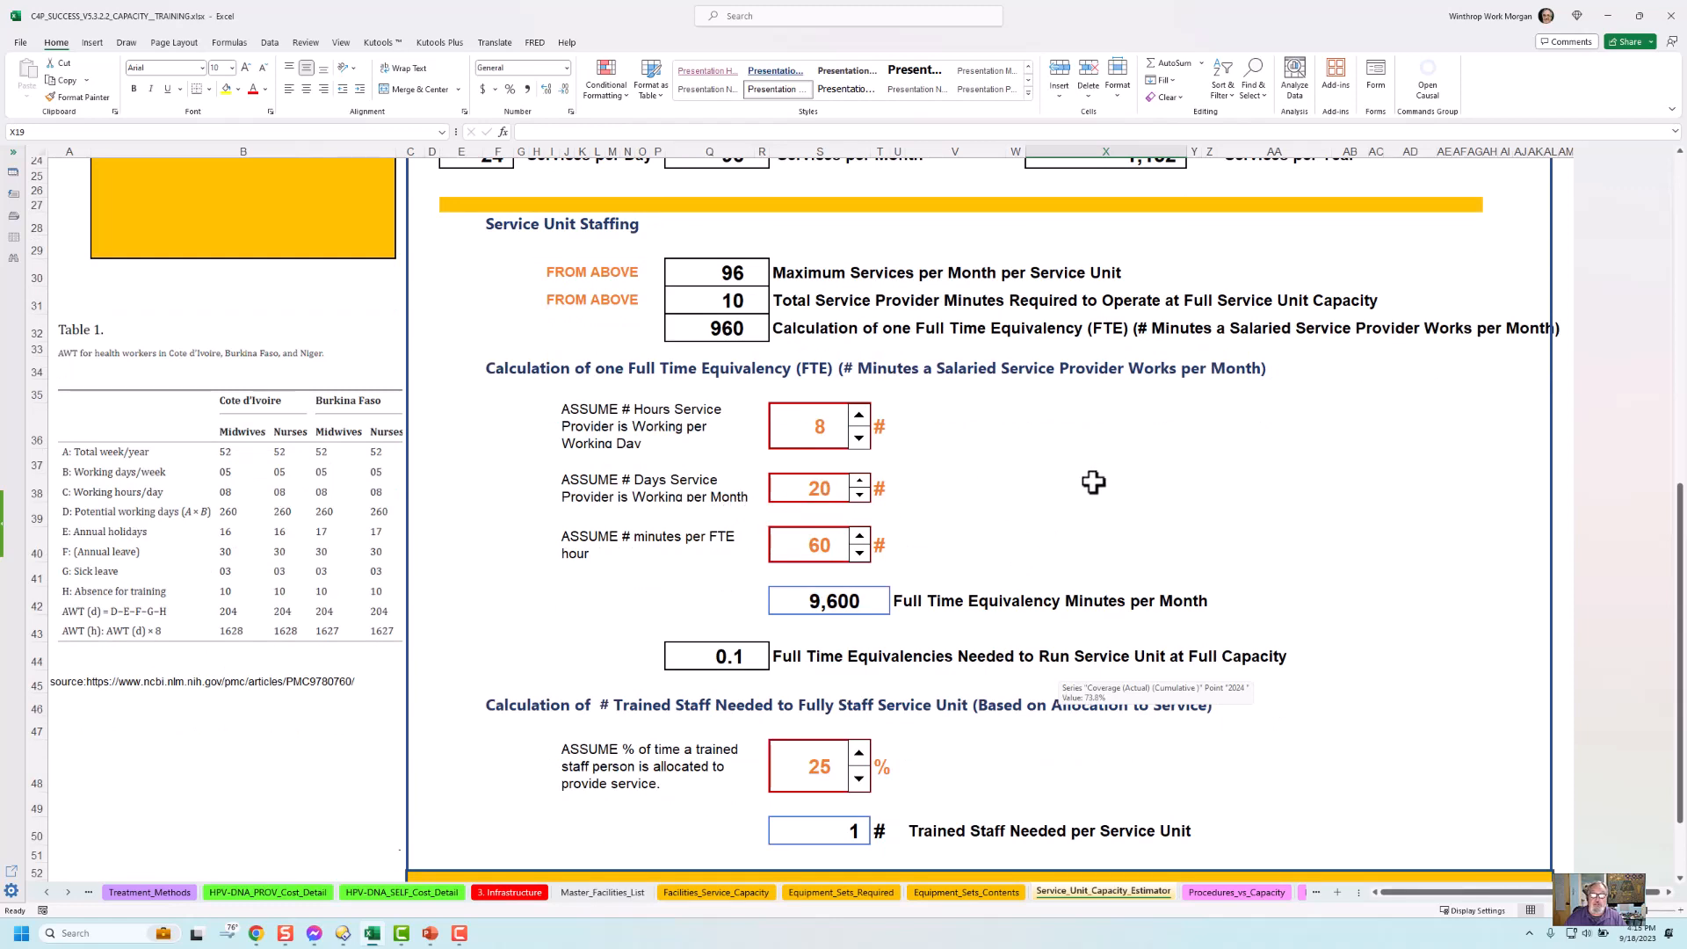
scroll(1091, 481, "down", 1)
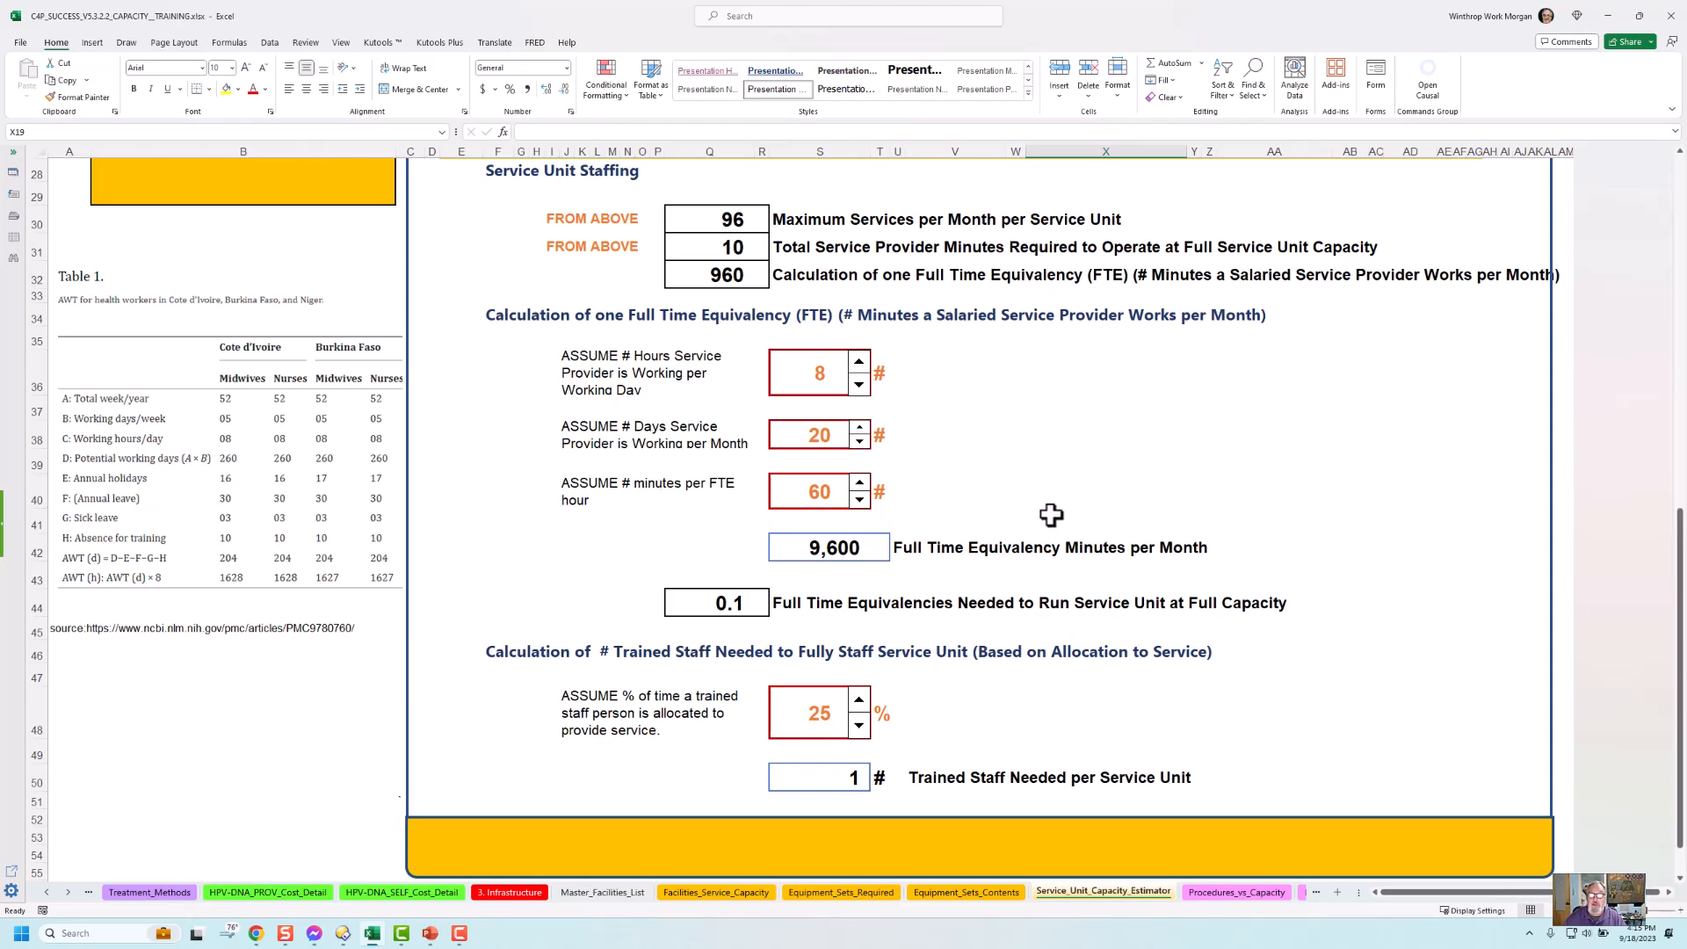
scroll(1047, 515, "down", 1)
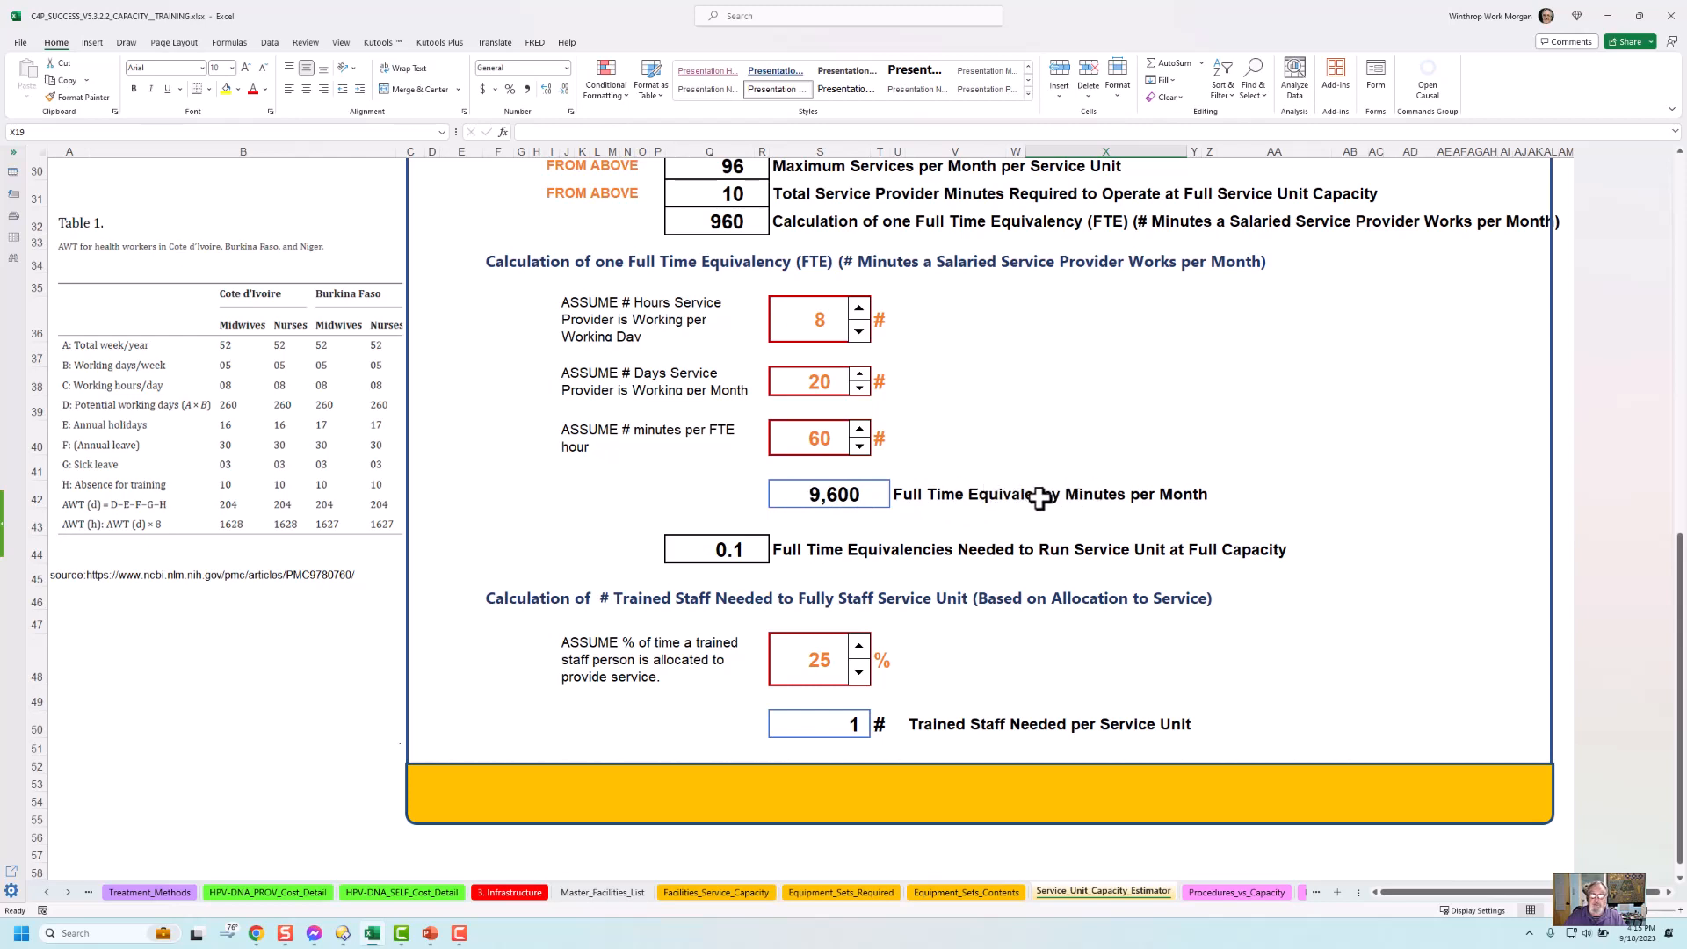
scroll(1040, 498, "up", 3)
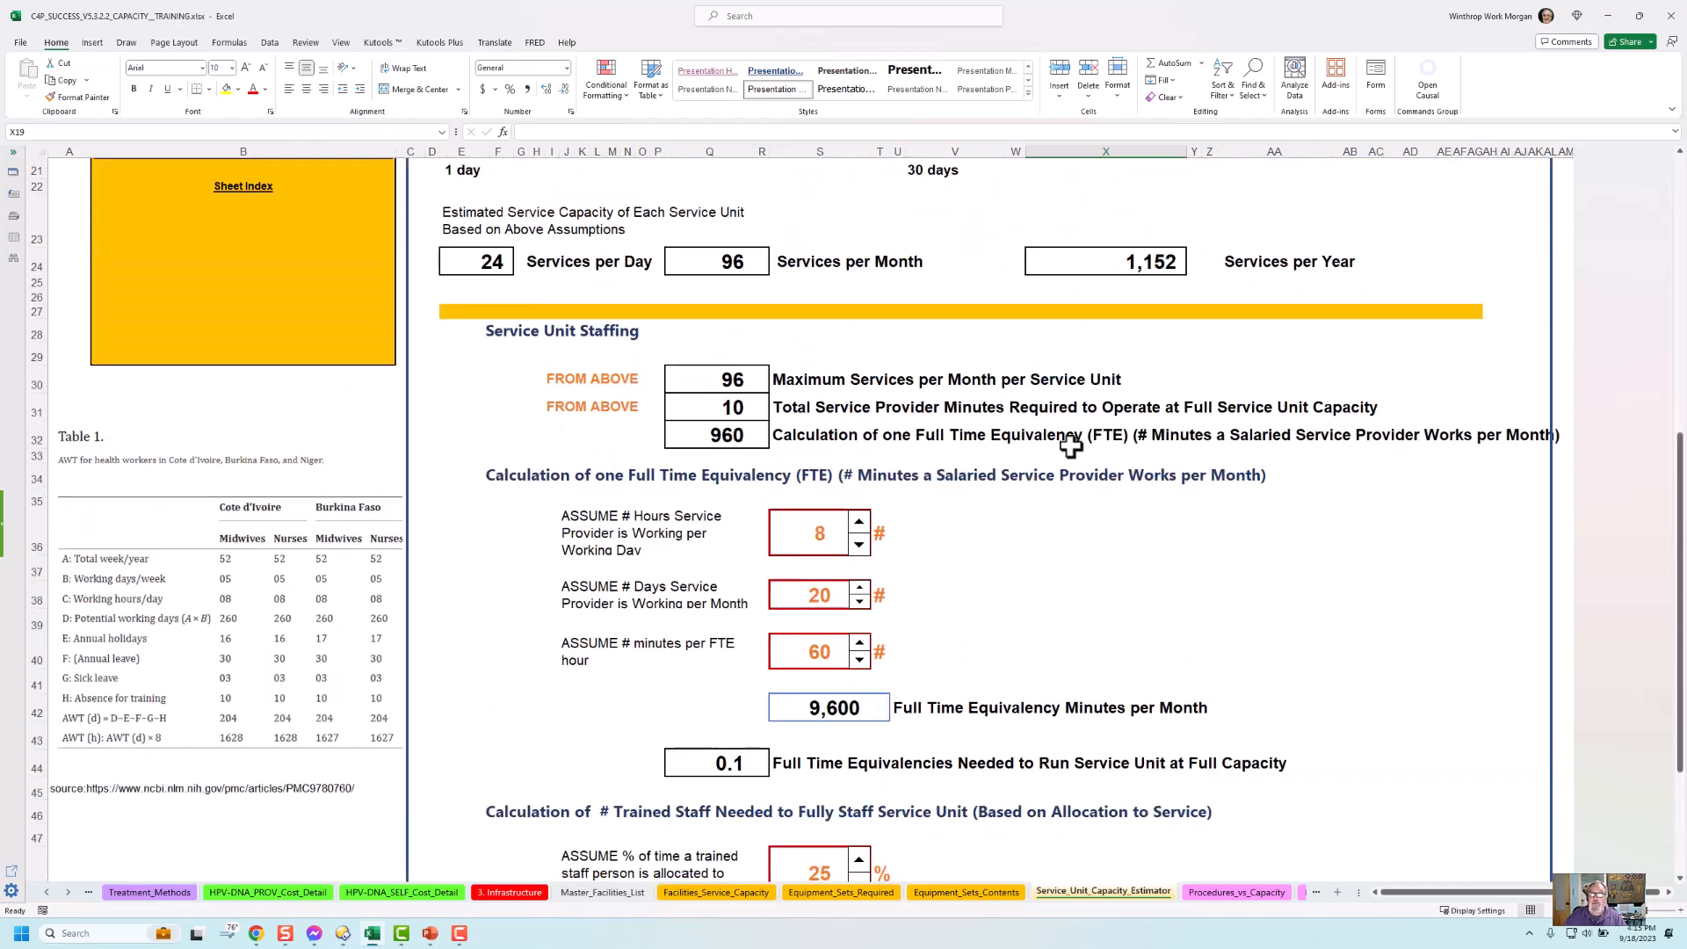
scroll(1130, 339, "down", 1)
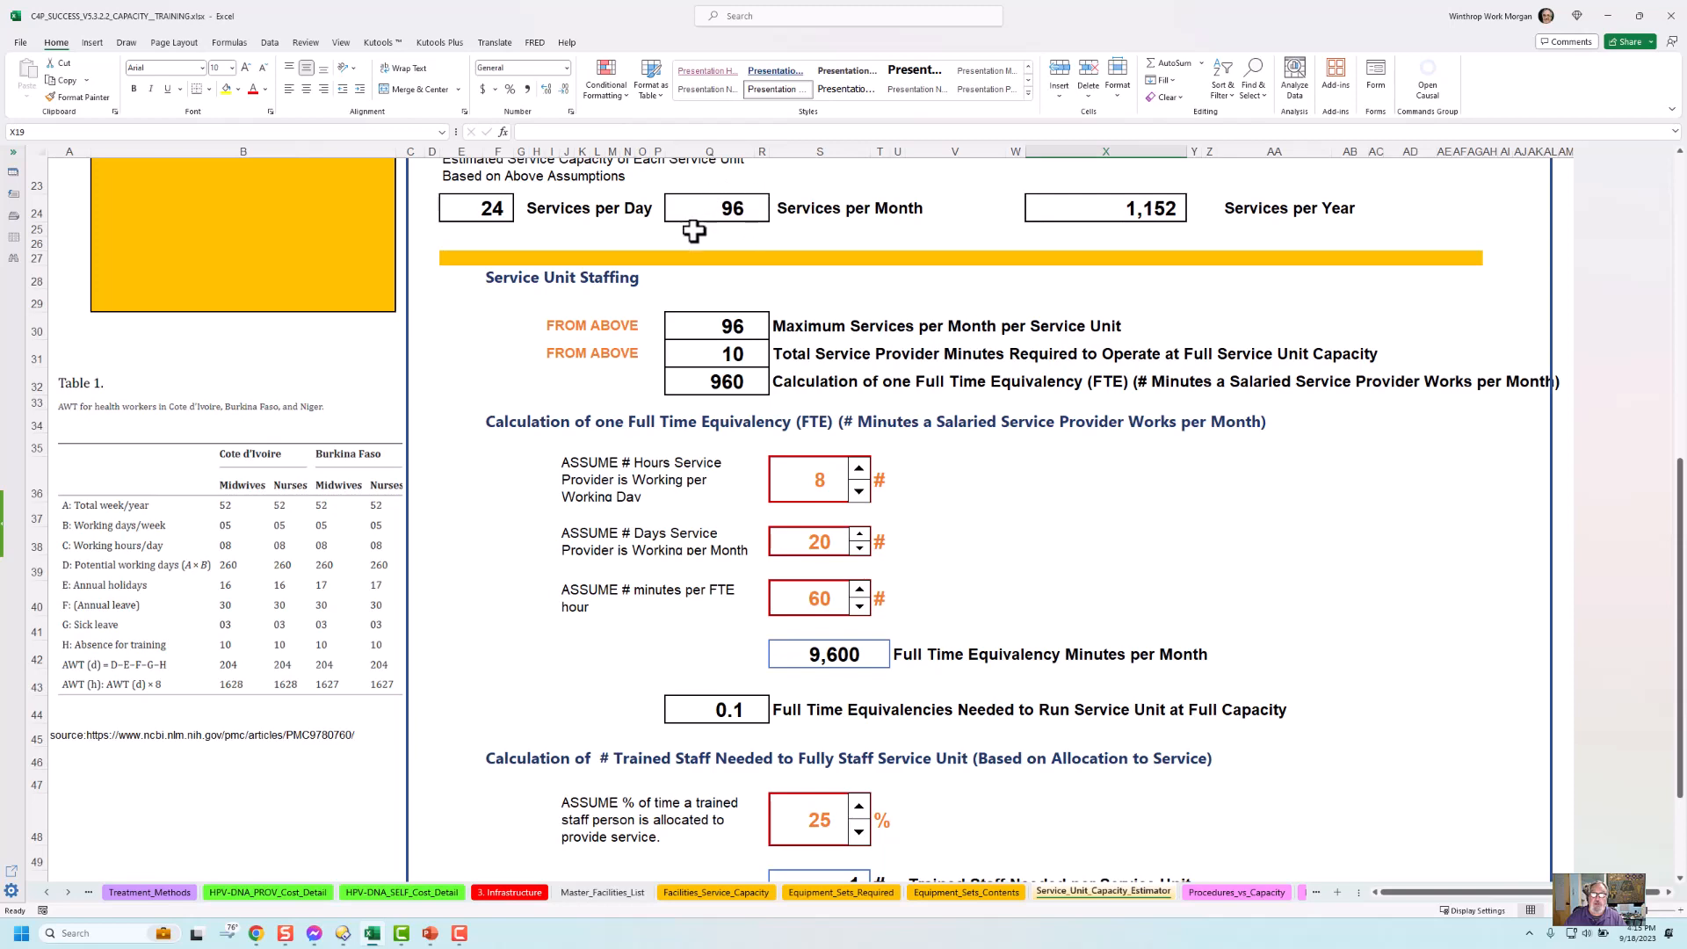
scroll(1037, 418, "down", 2)
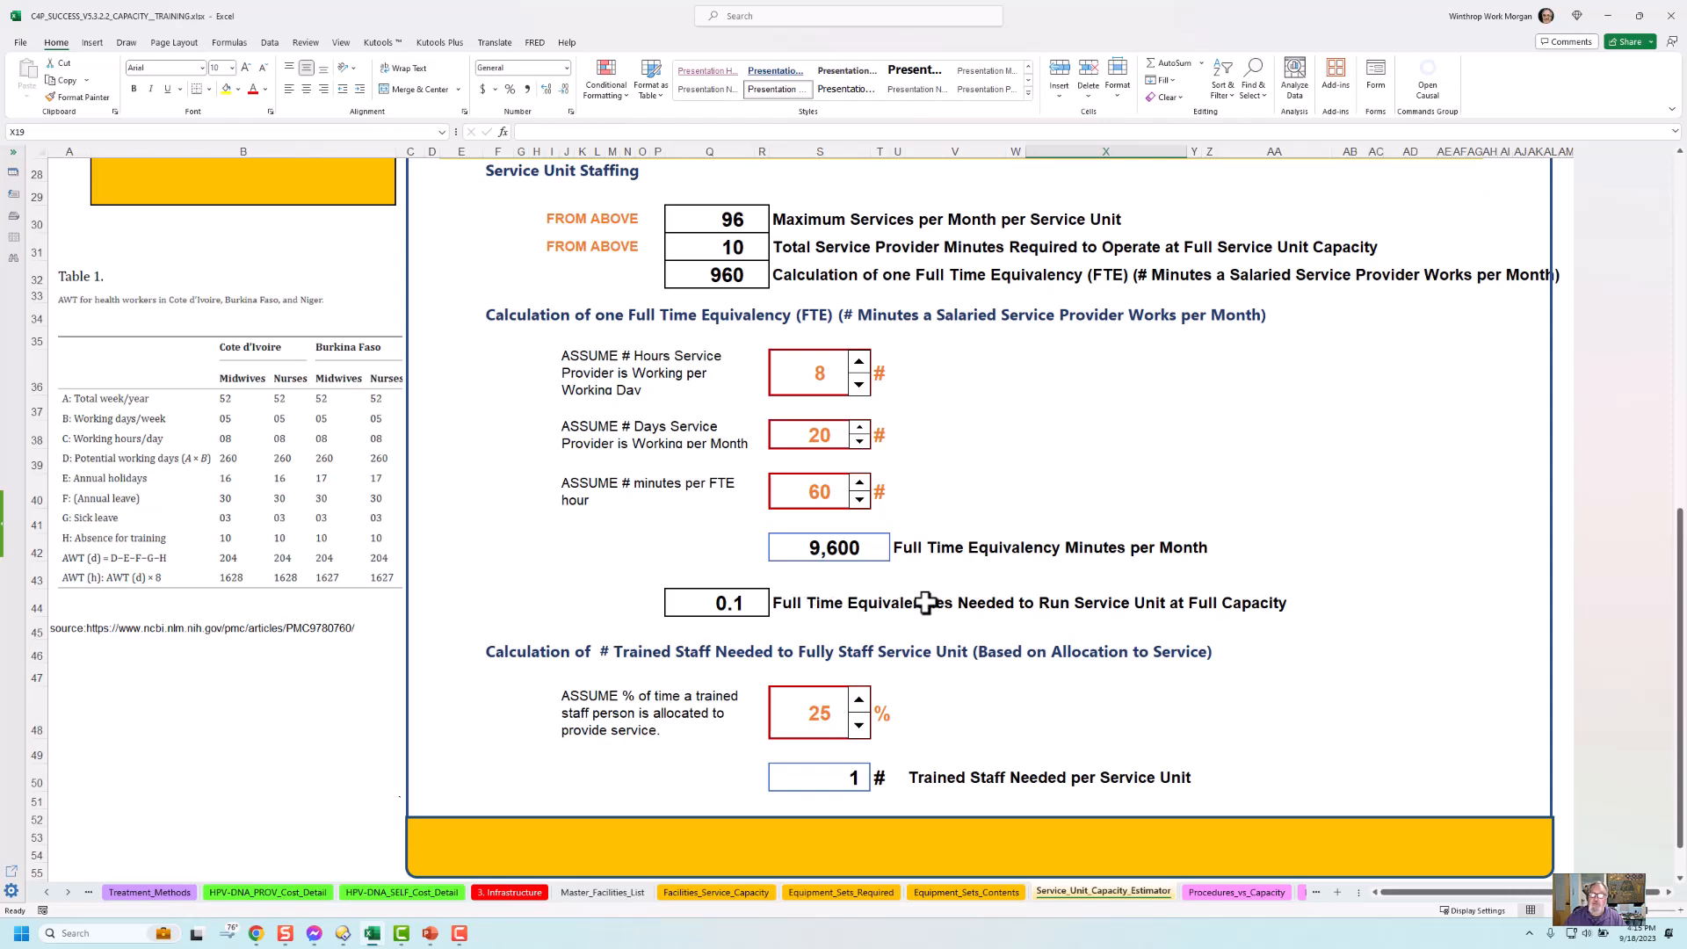
scroll(999, 626, "down", 1)
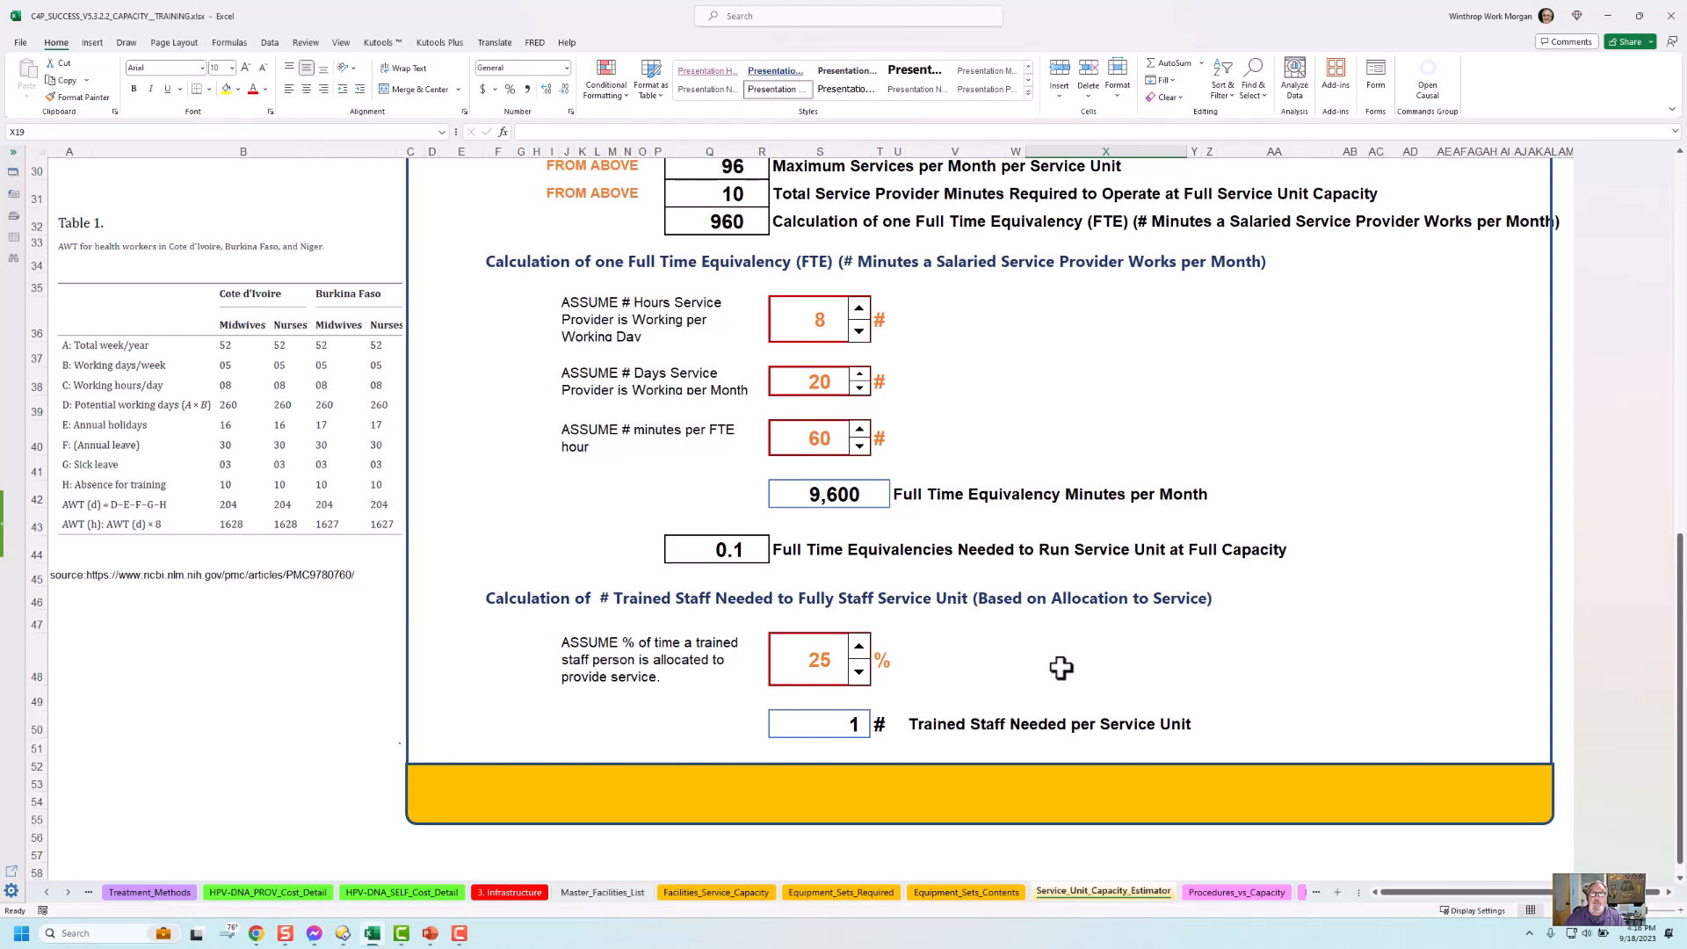
Set the total time required to perform one service in a service unit to 20 minutes.
scroll(1060, 667, "up", 4)
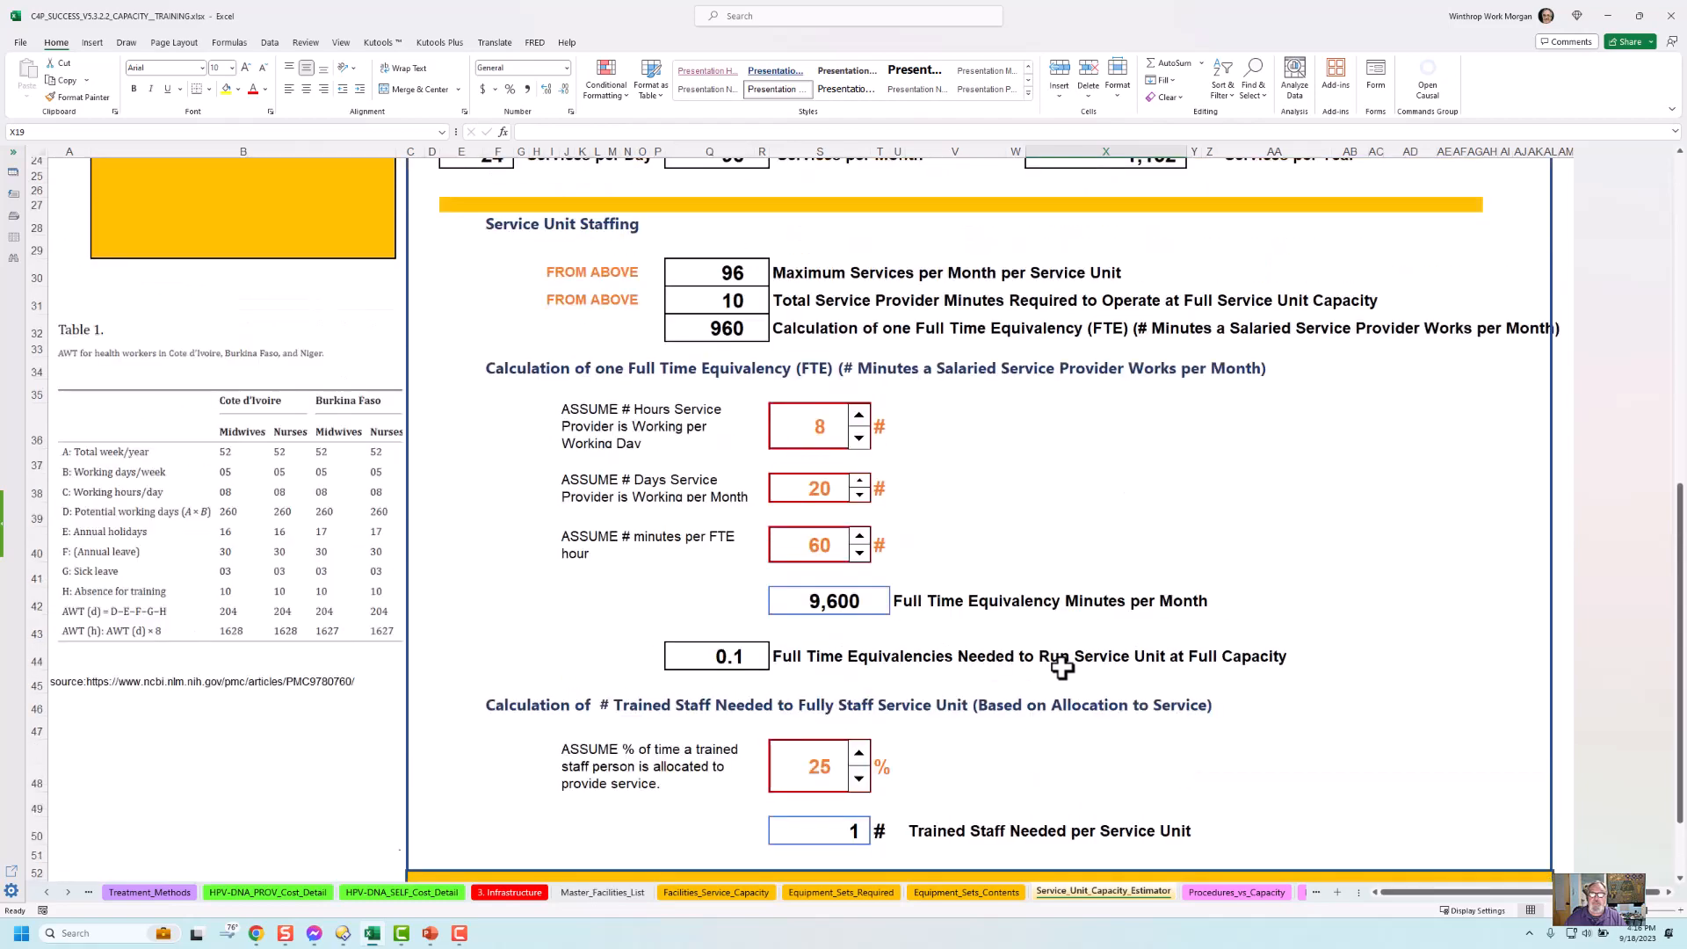
scroll(1056, 666, "up", 6)
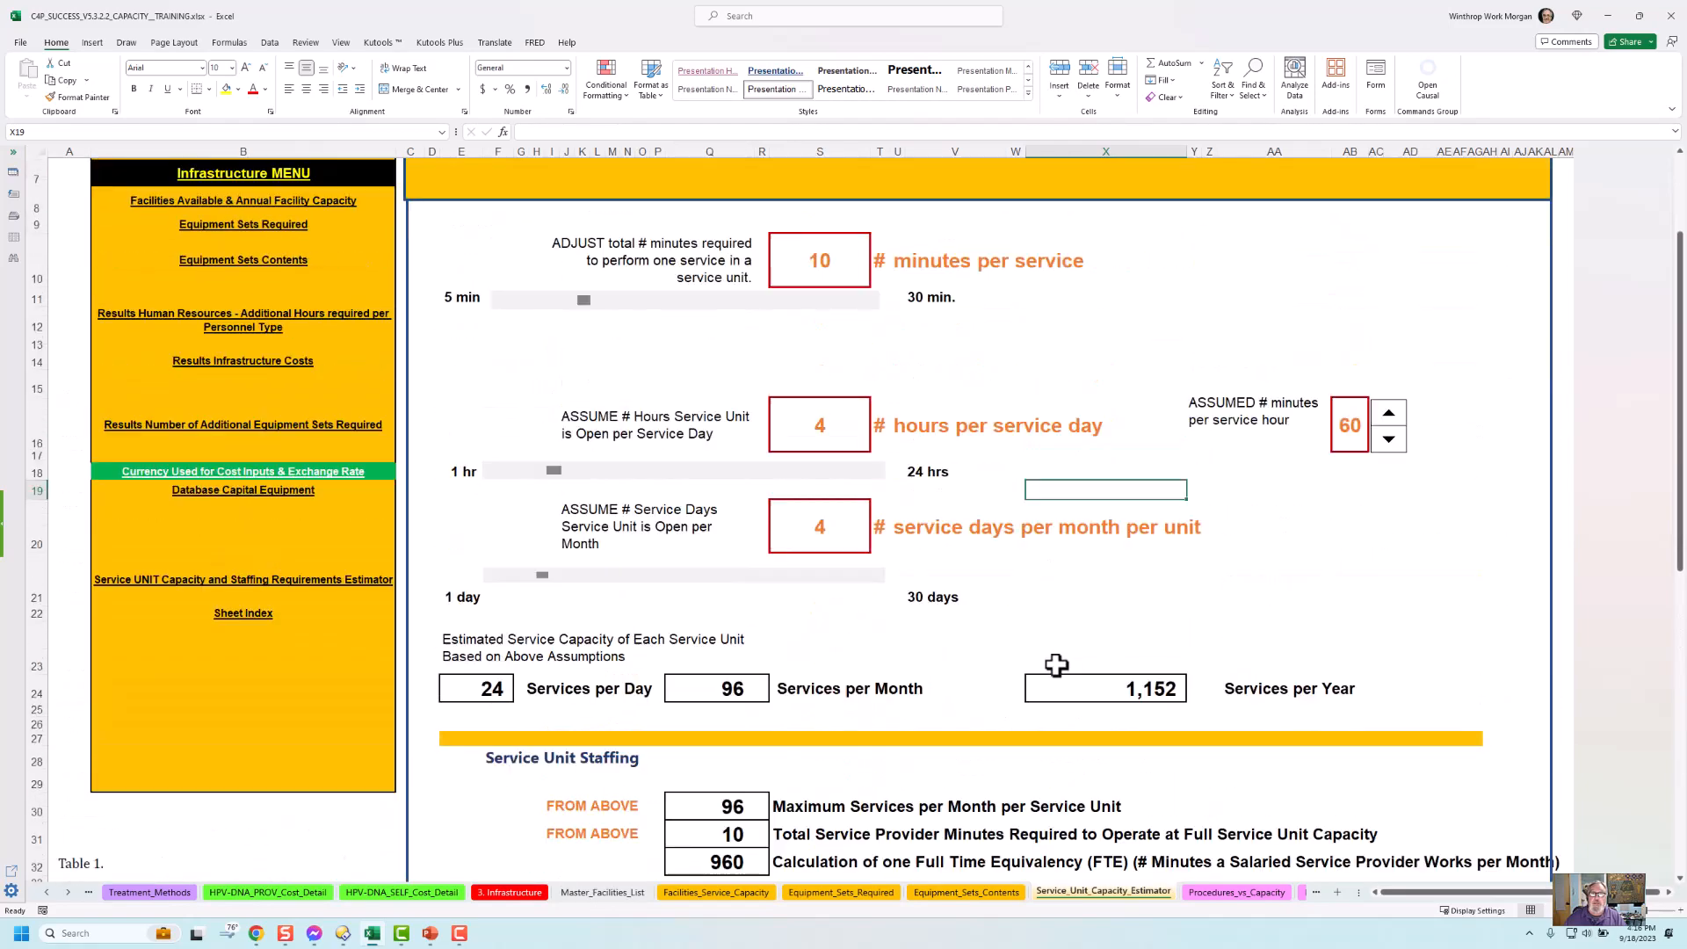
left_click(826, 422)
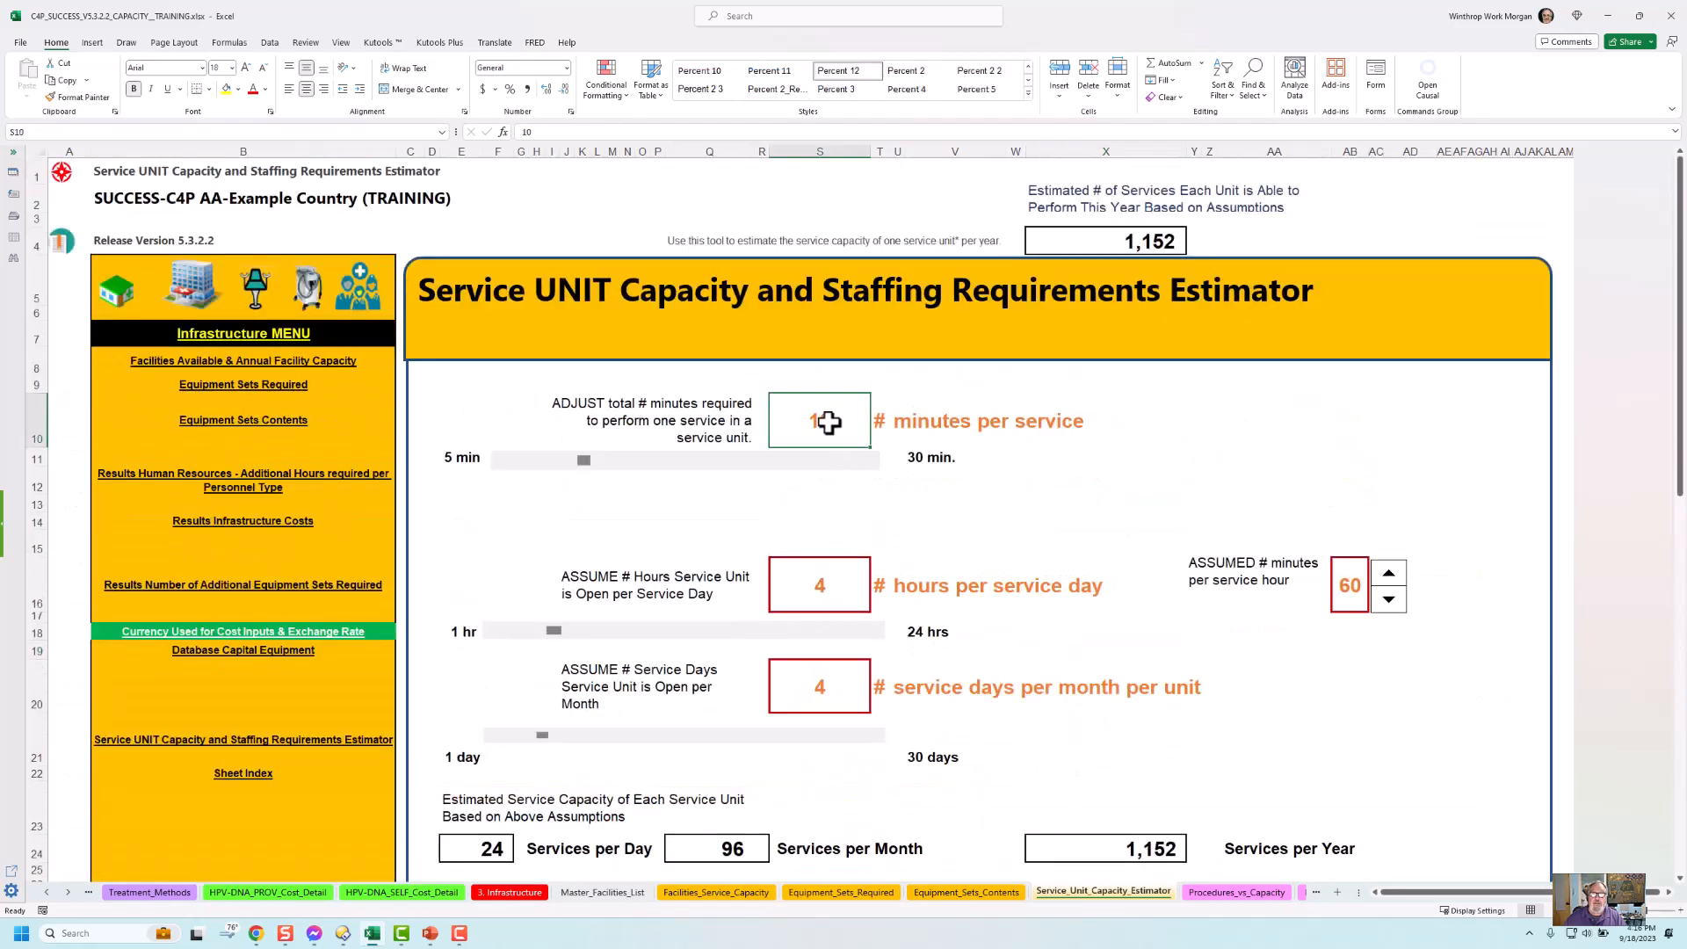
type("2")
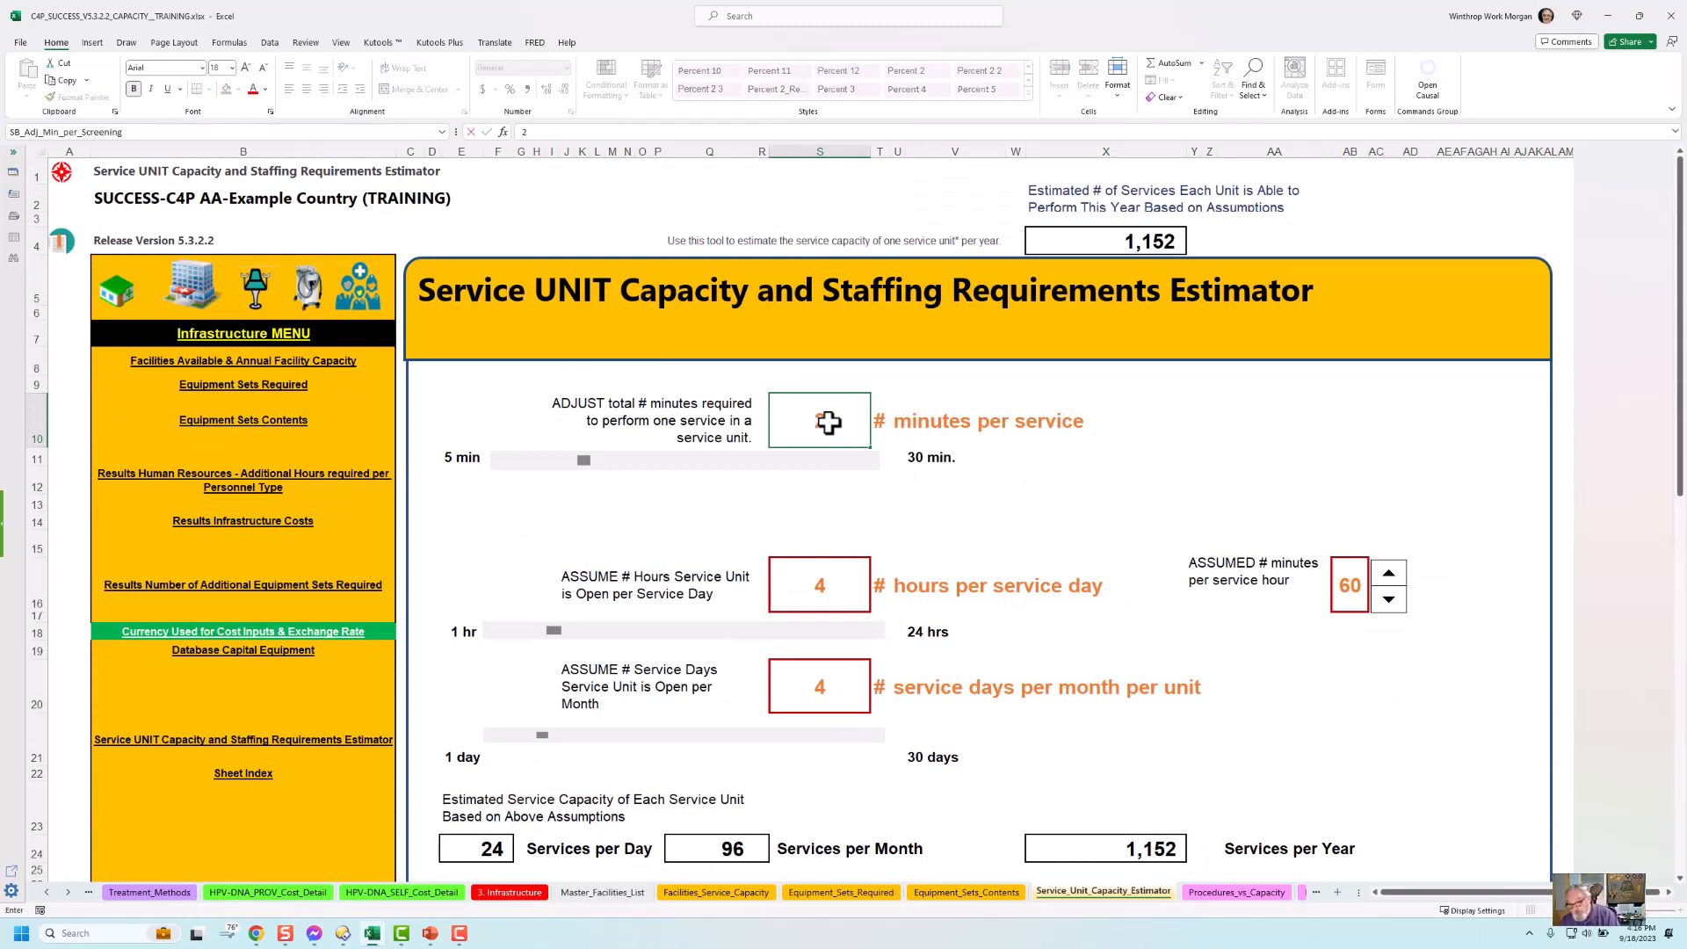
type("0")
left_click(1054, 427)
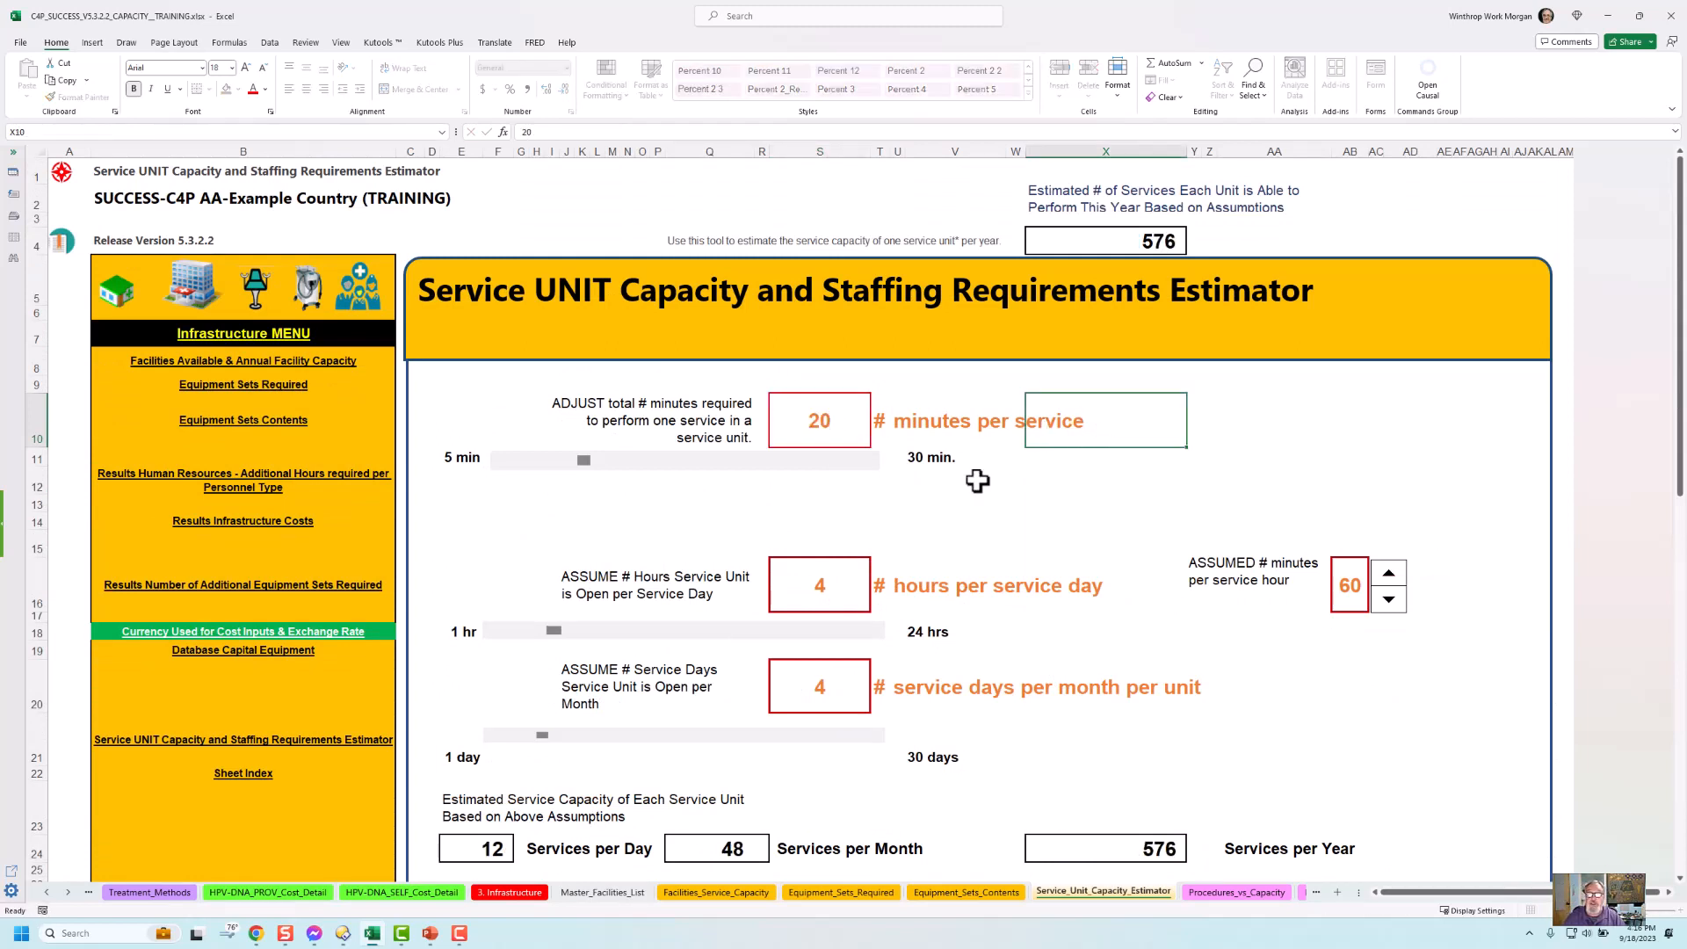
left_click(813, 503)
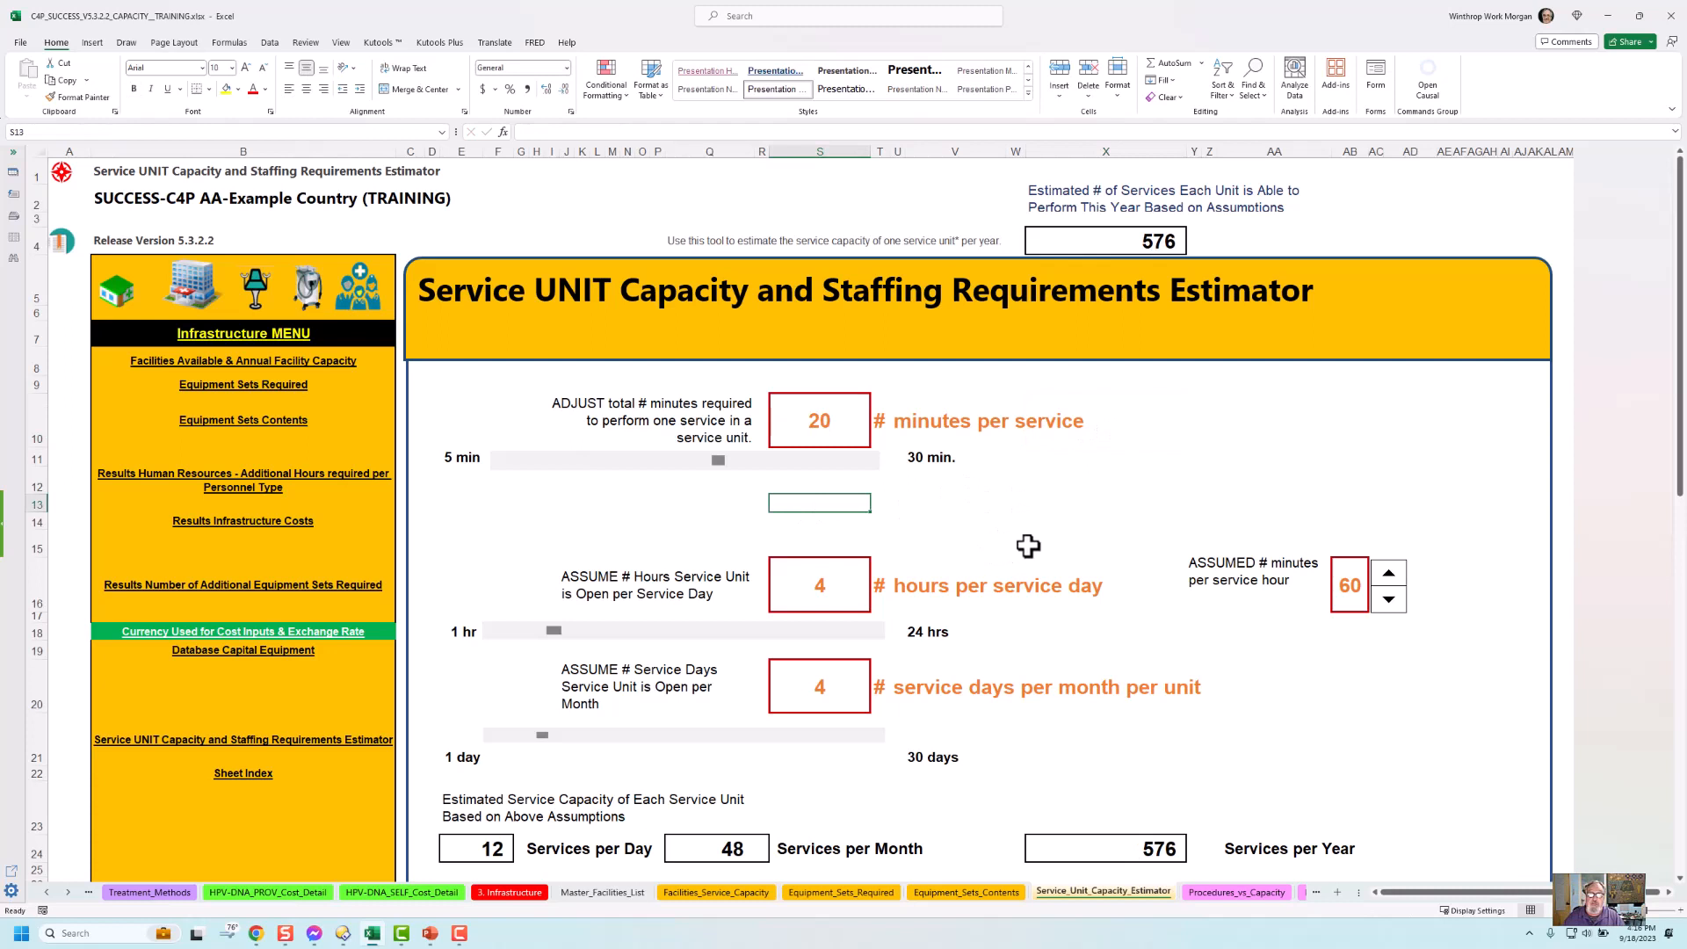
Set the service unit's opening assumptions to 8 hours per service day and 20 service days per month.
left_click(829, 590)
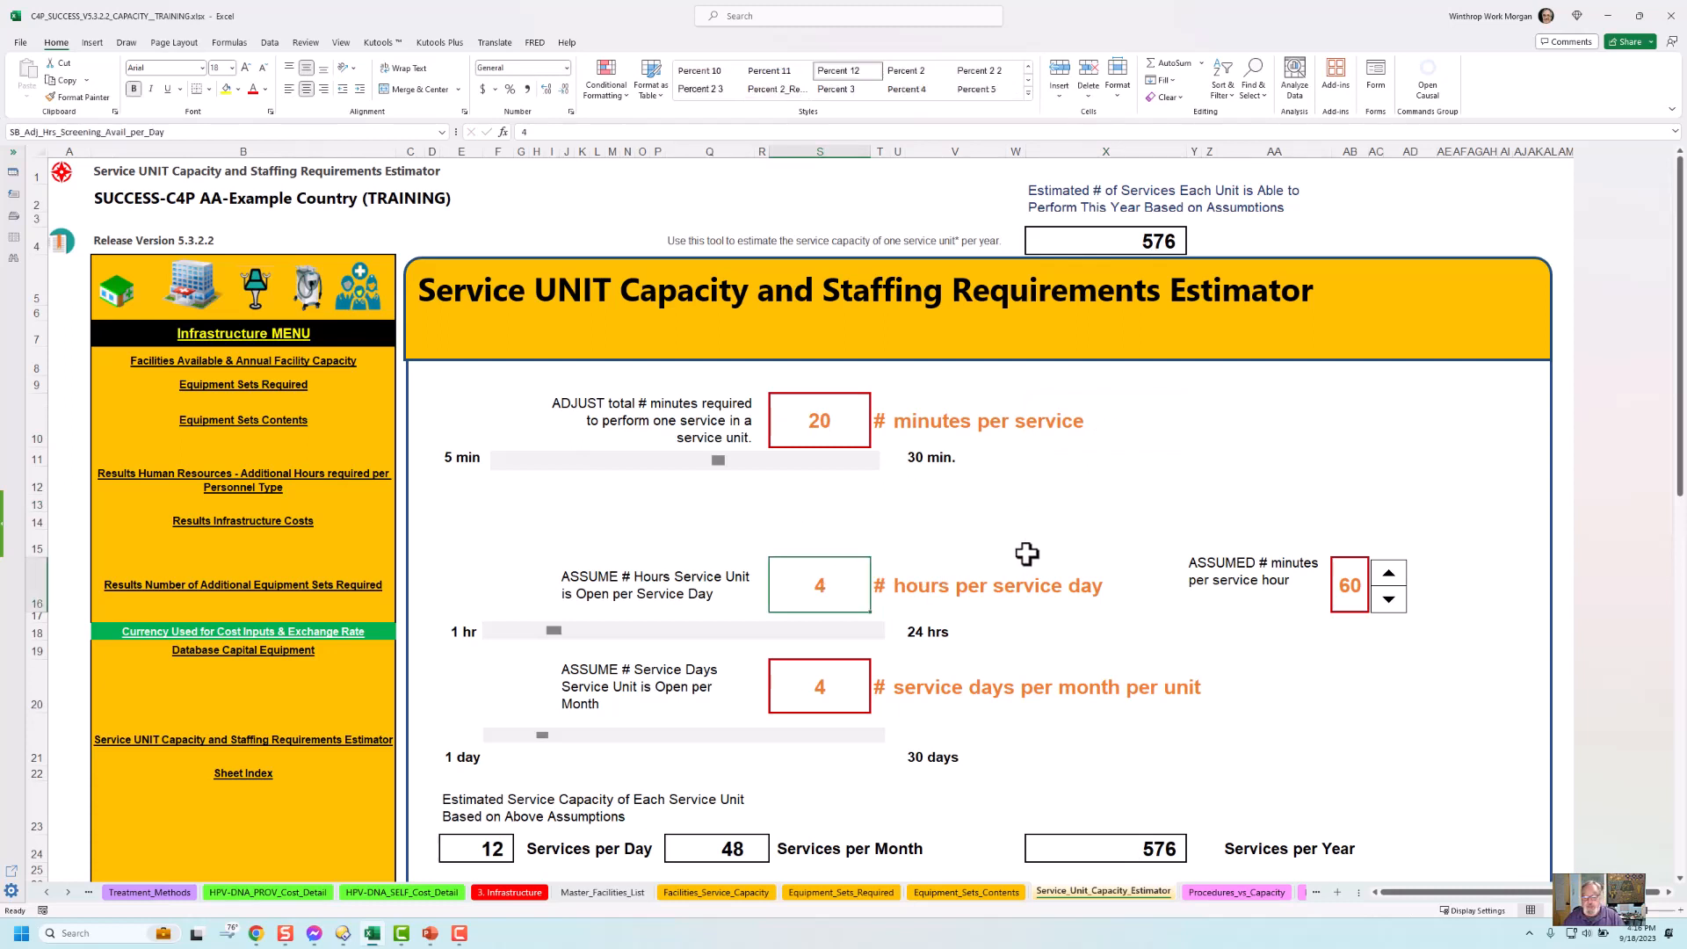
type("8")
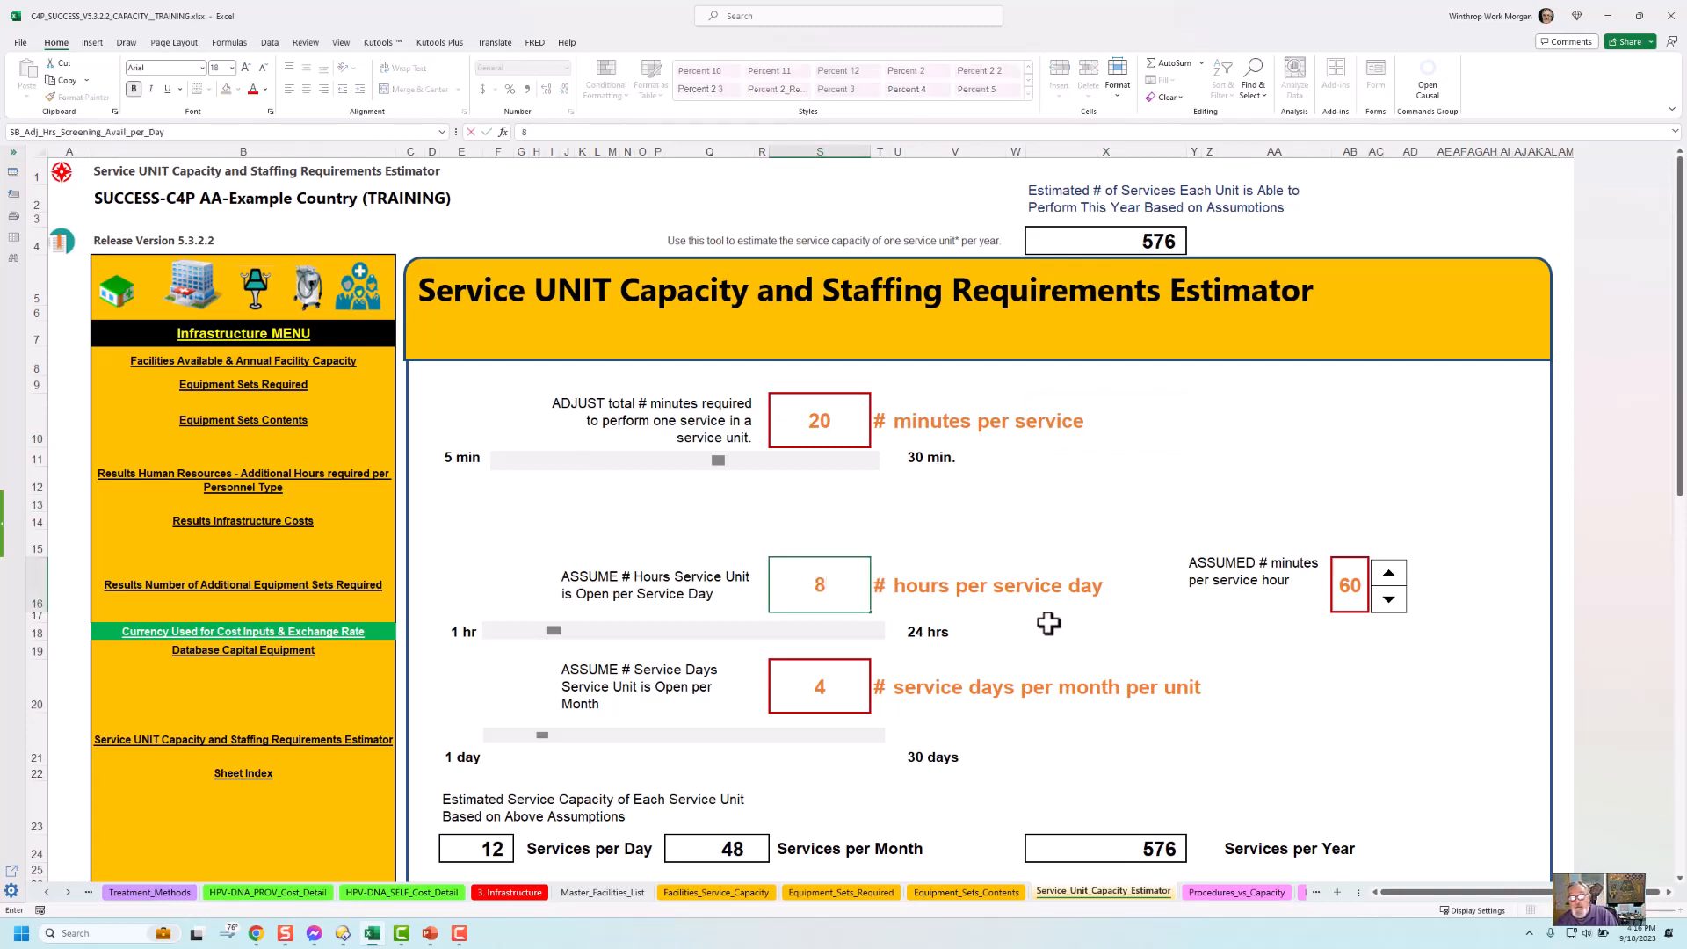
scroll(1062, 623, "down", 2)
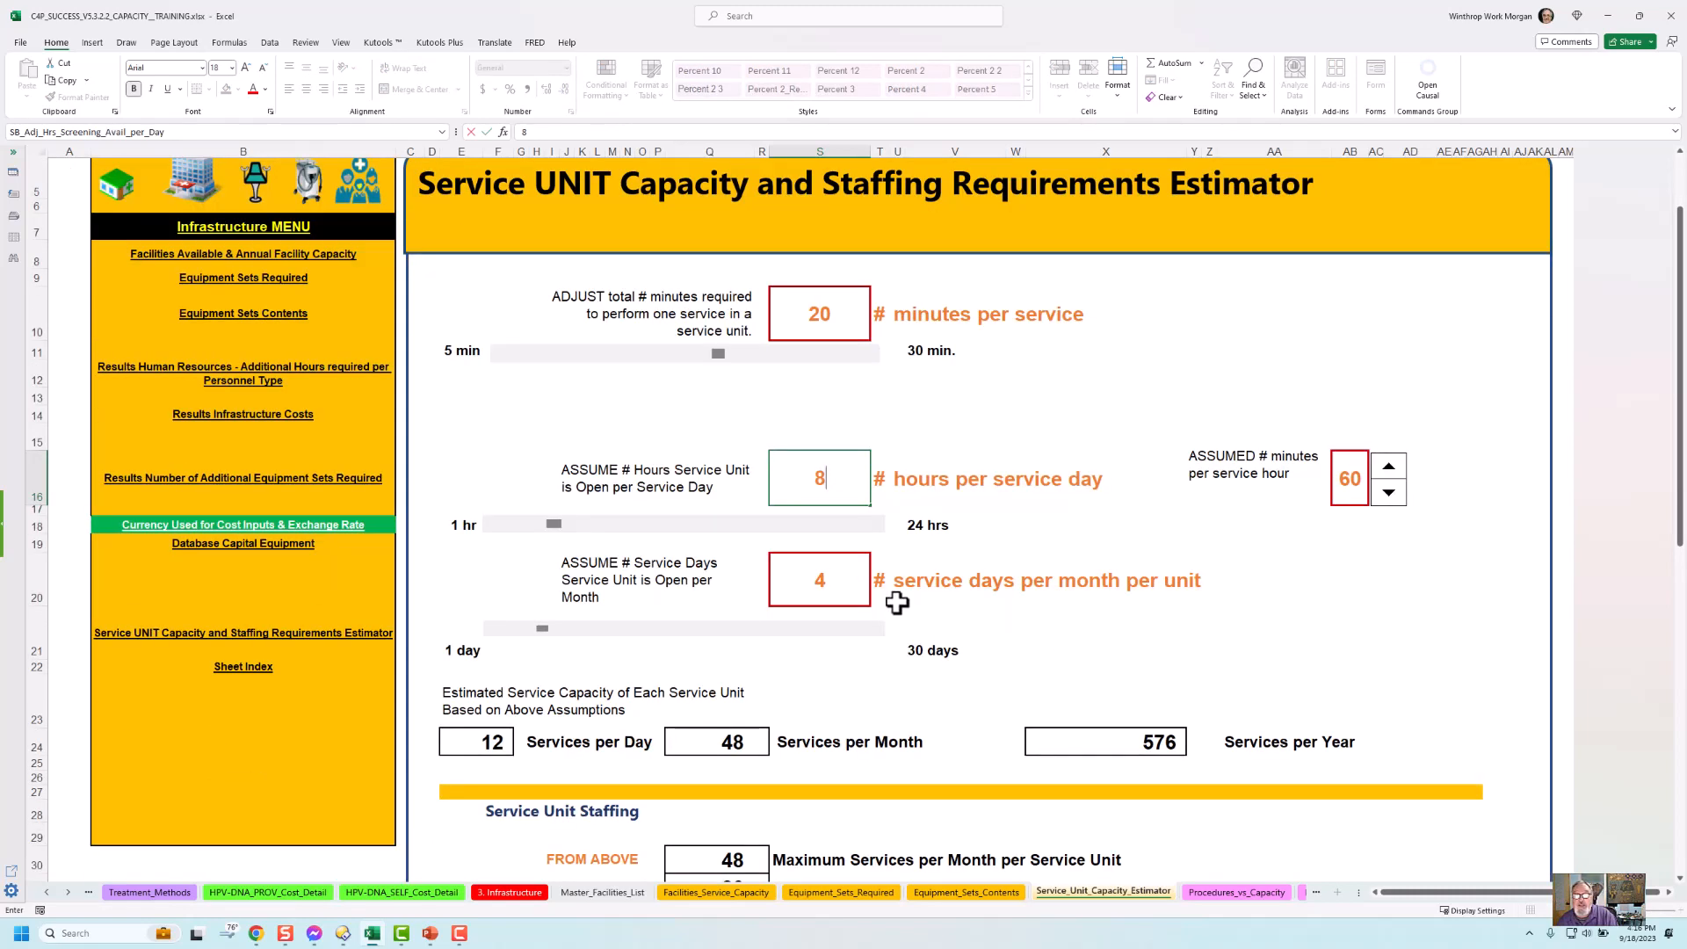
left_click(812, 583)
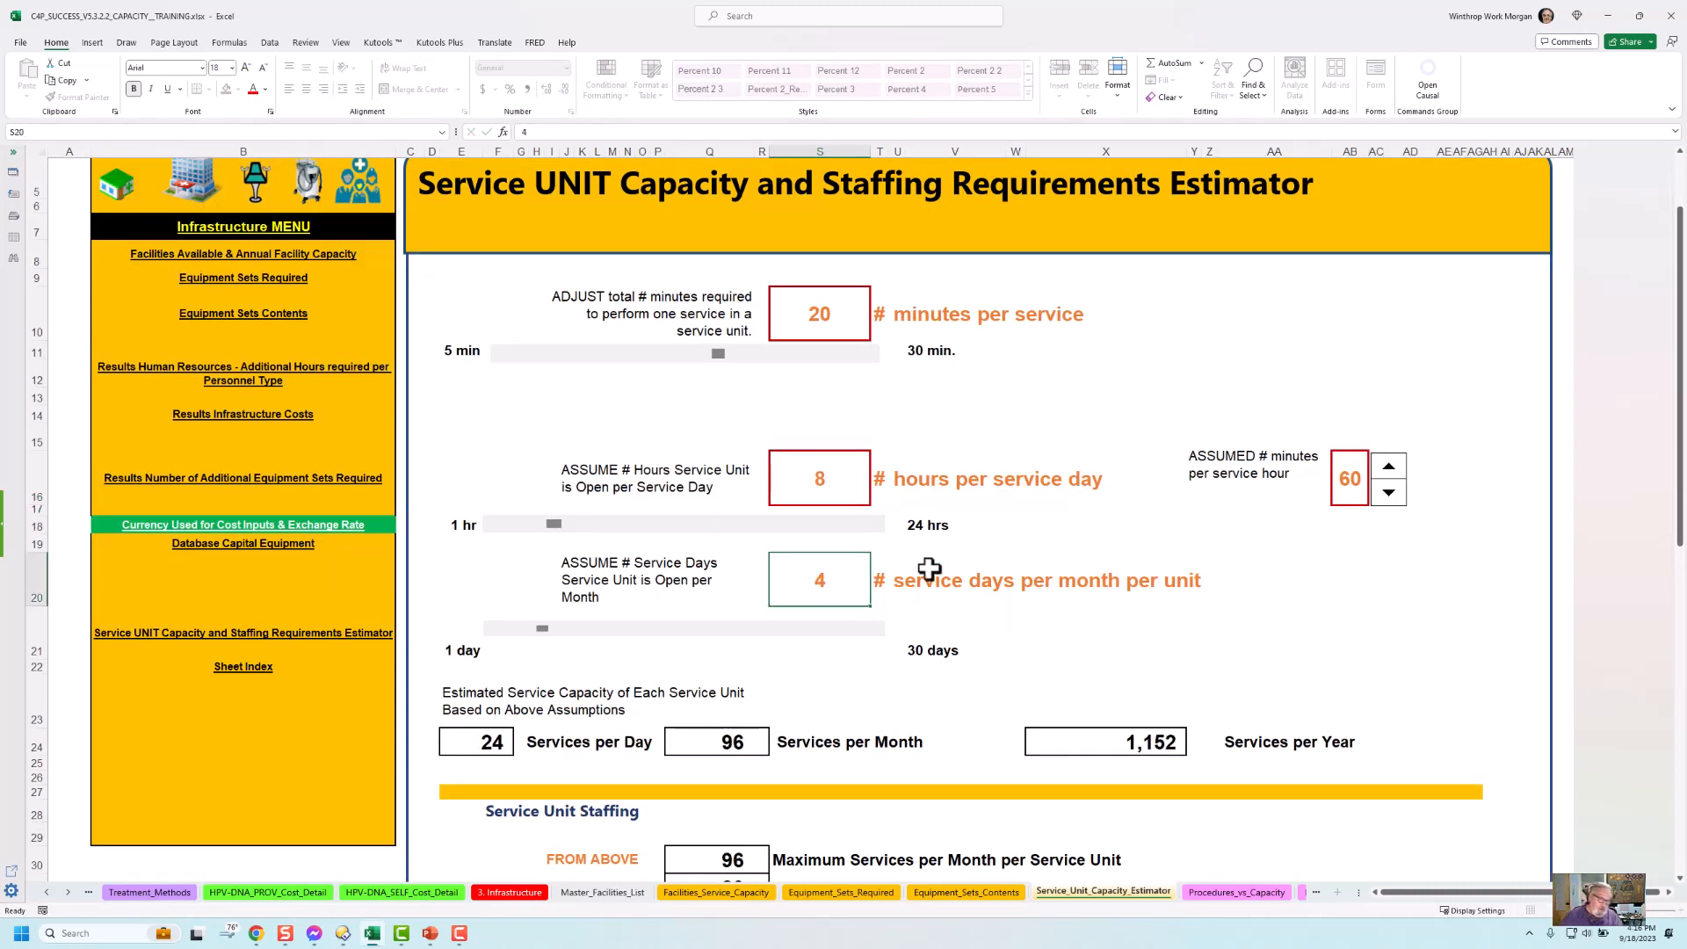
type("20")
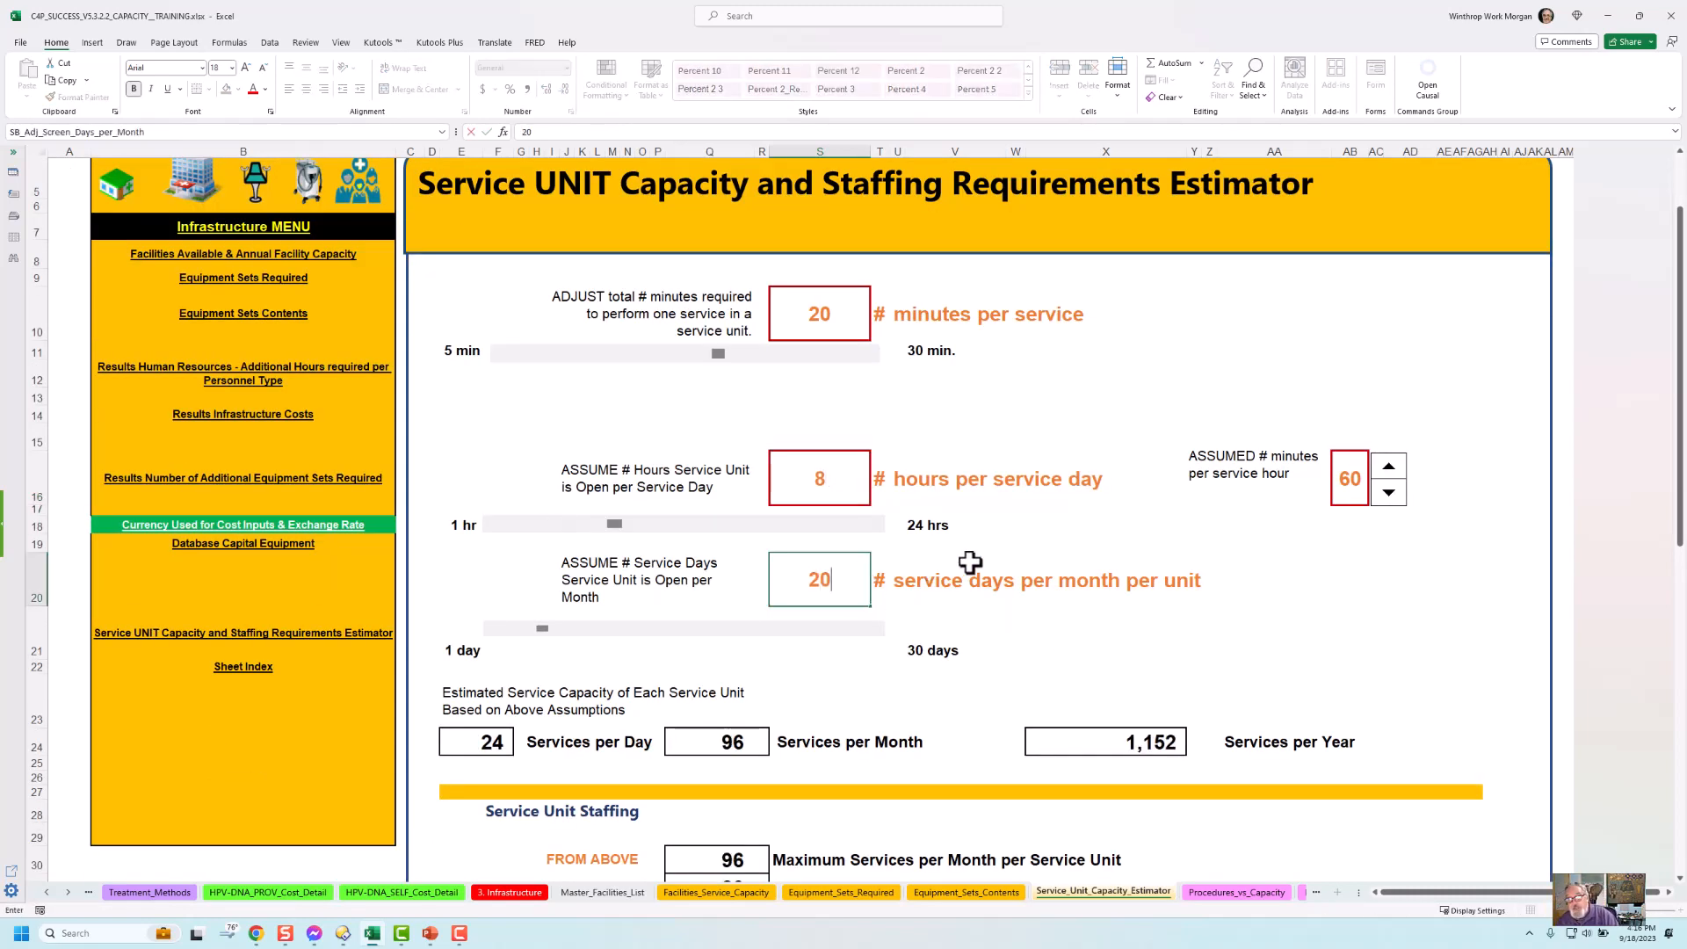
left_click(973, 565)
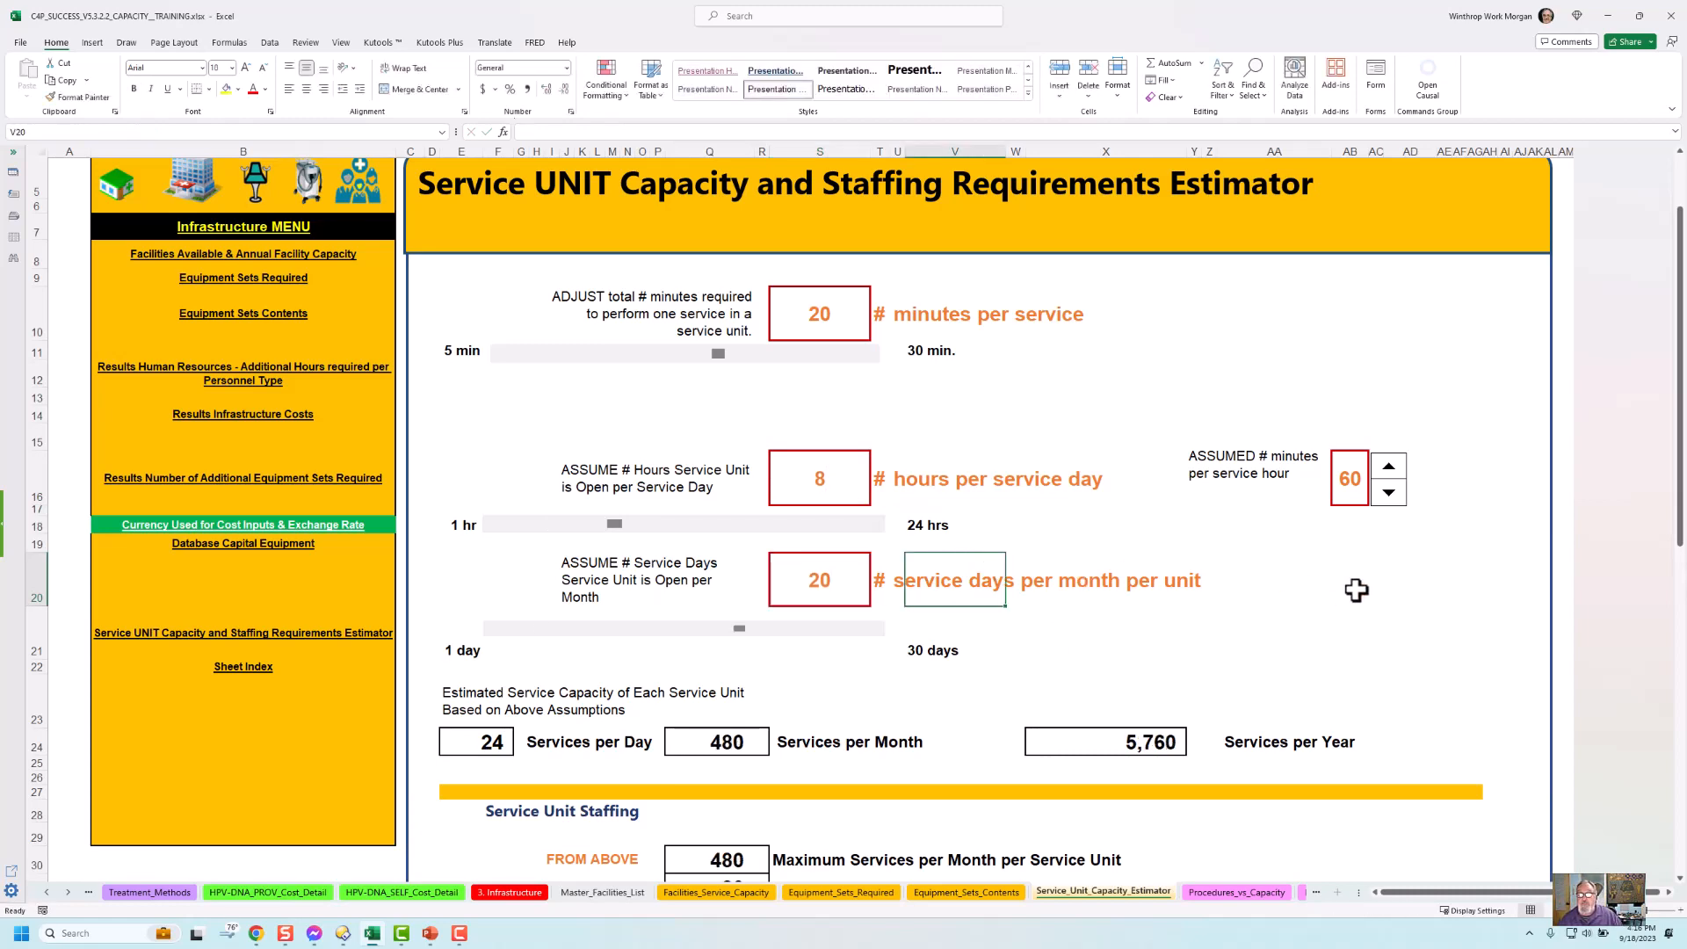
Examine how the new assumptions affect services per year, full-time equivalencies and trained staff needed per service unit.
scroll(1360, 588, "down", 2)
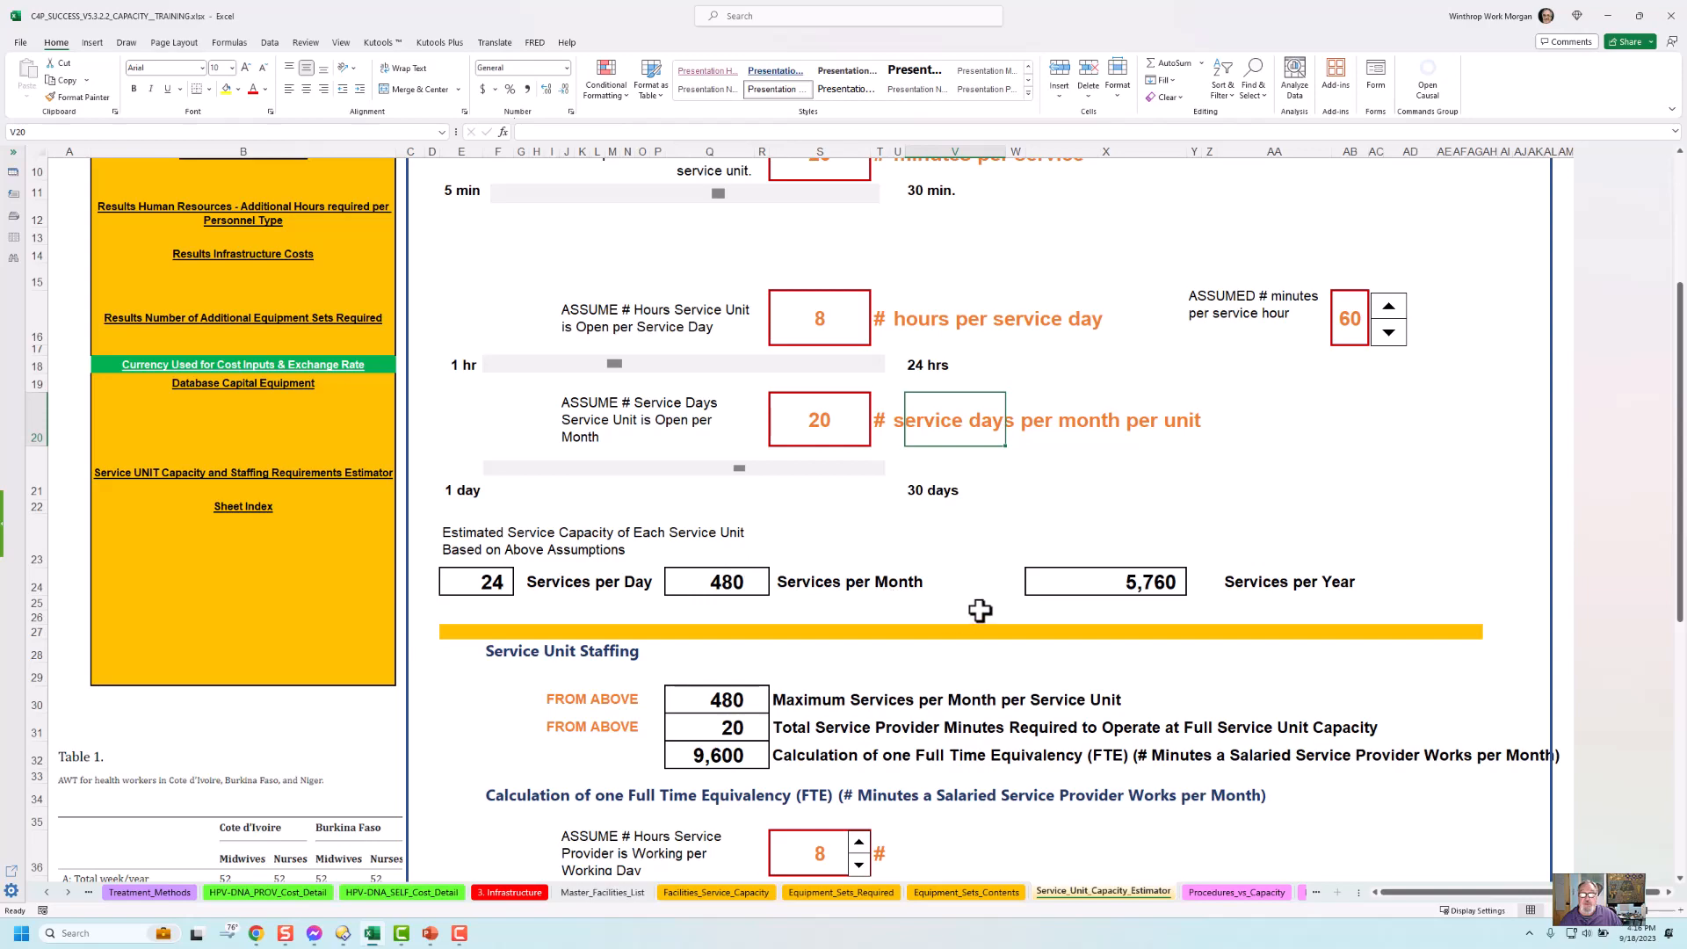
scroll(989, 607, "down", 1)
scroll(988, 607, "down", 4)
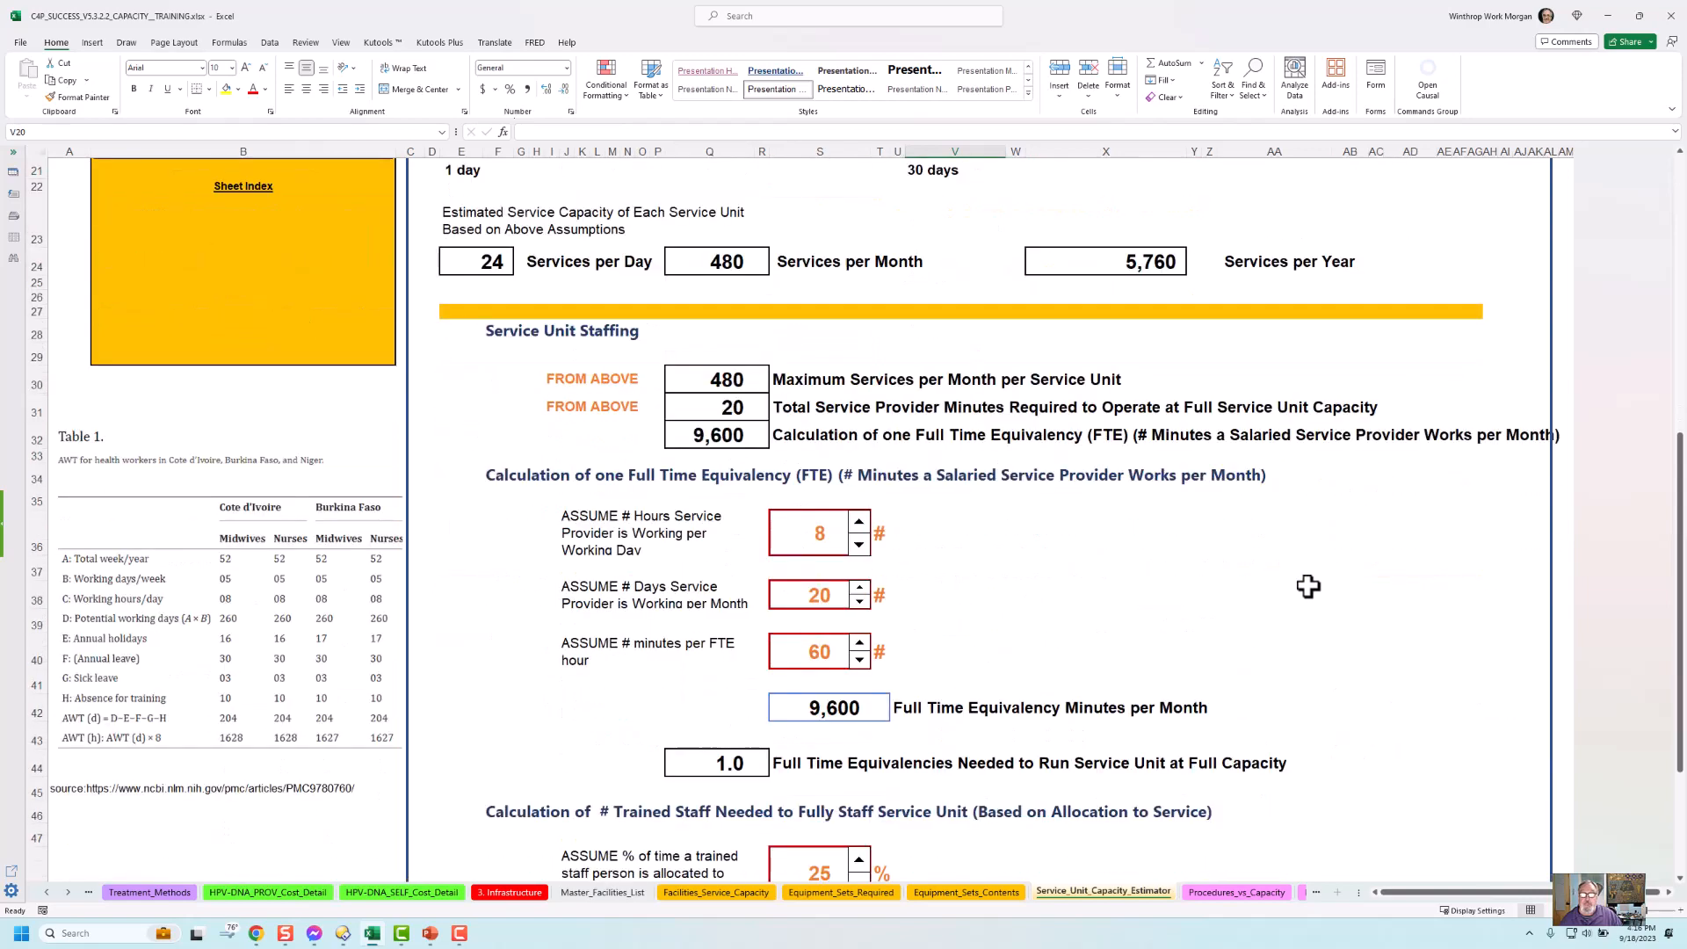
scroll(1306, 588, "up", 1)
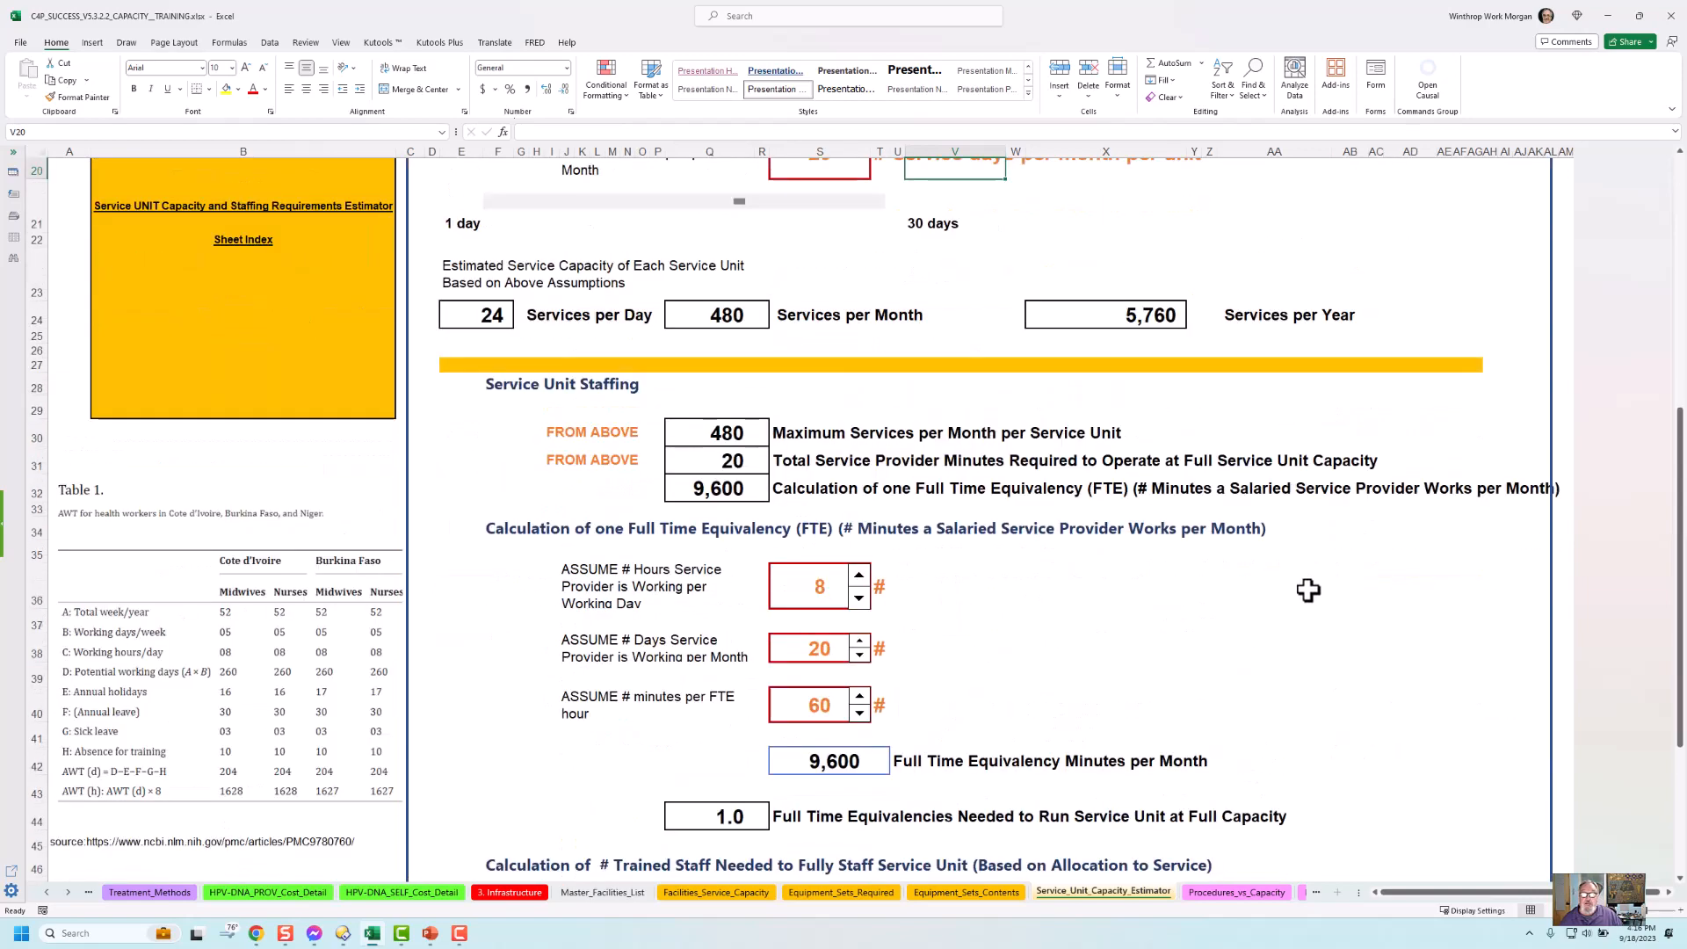
scroll(1308, 589, "down", 1)
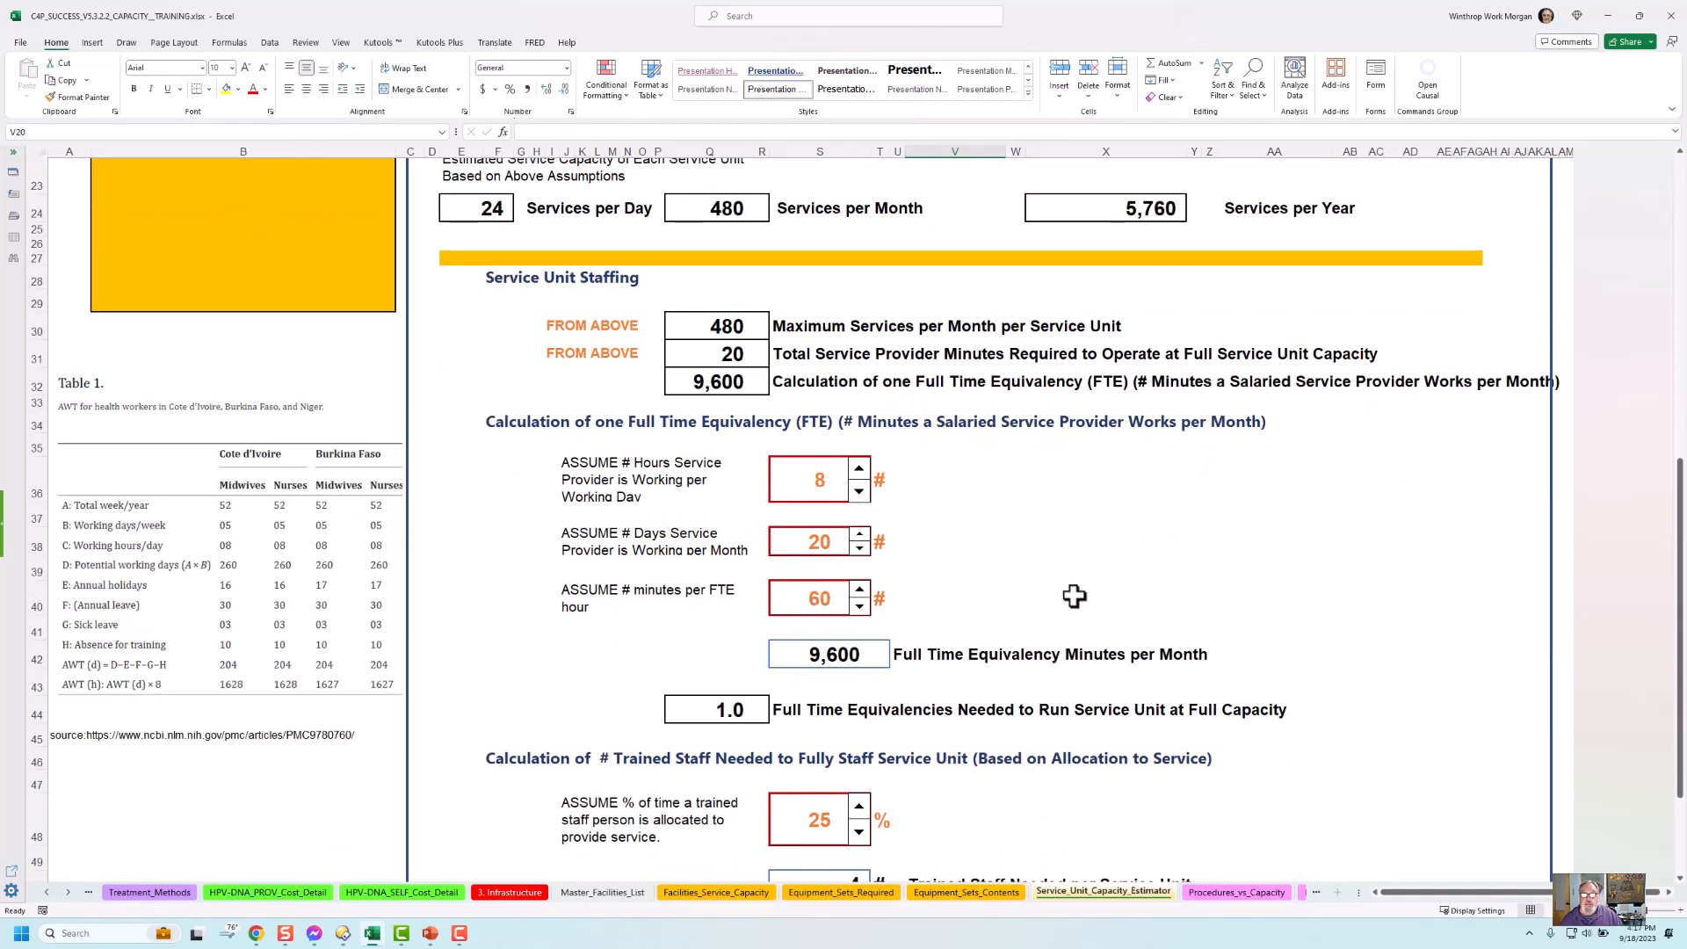
scroll(1073, 592, "down", 1)
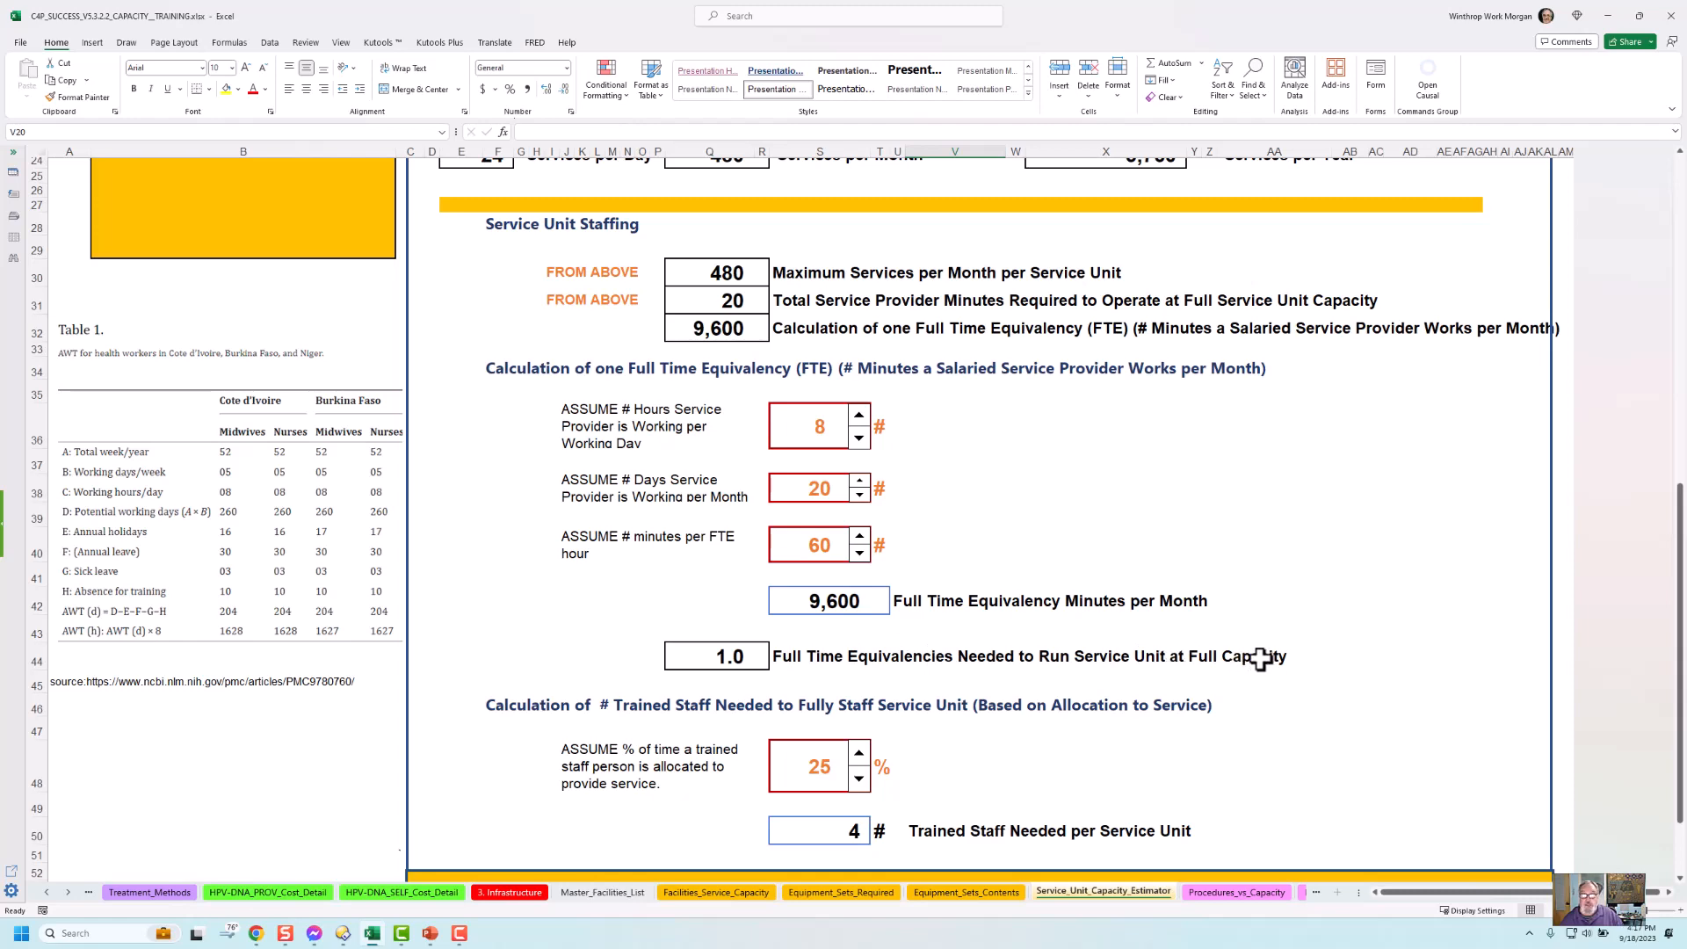
scroll(1333, 649, "down", 1)
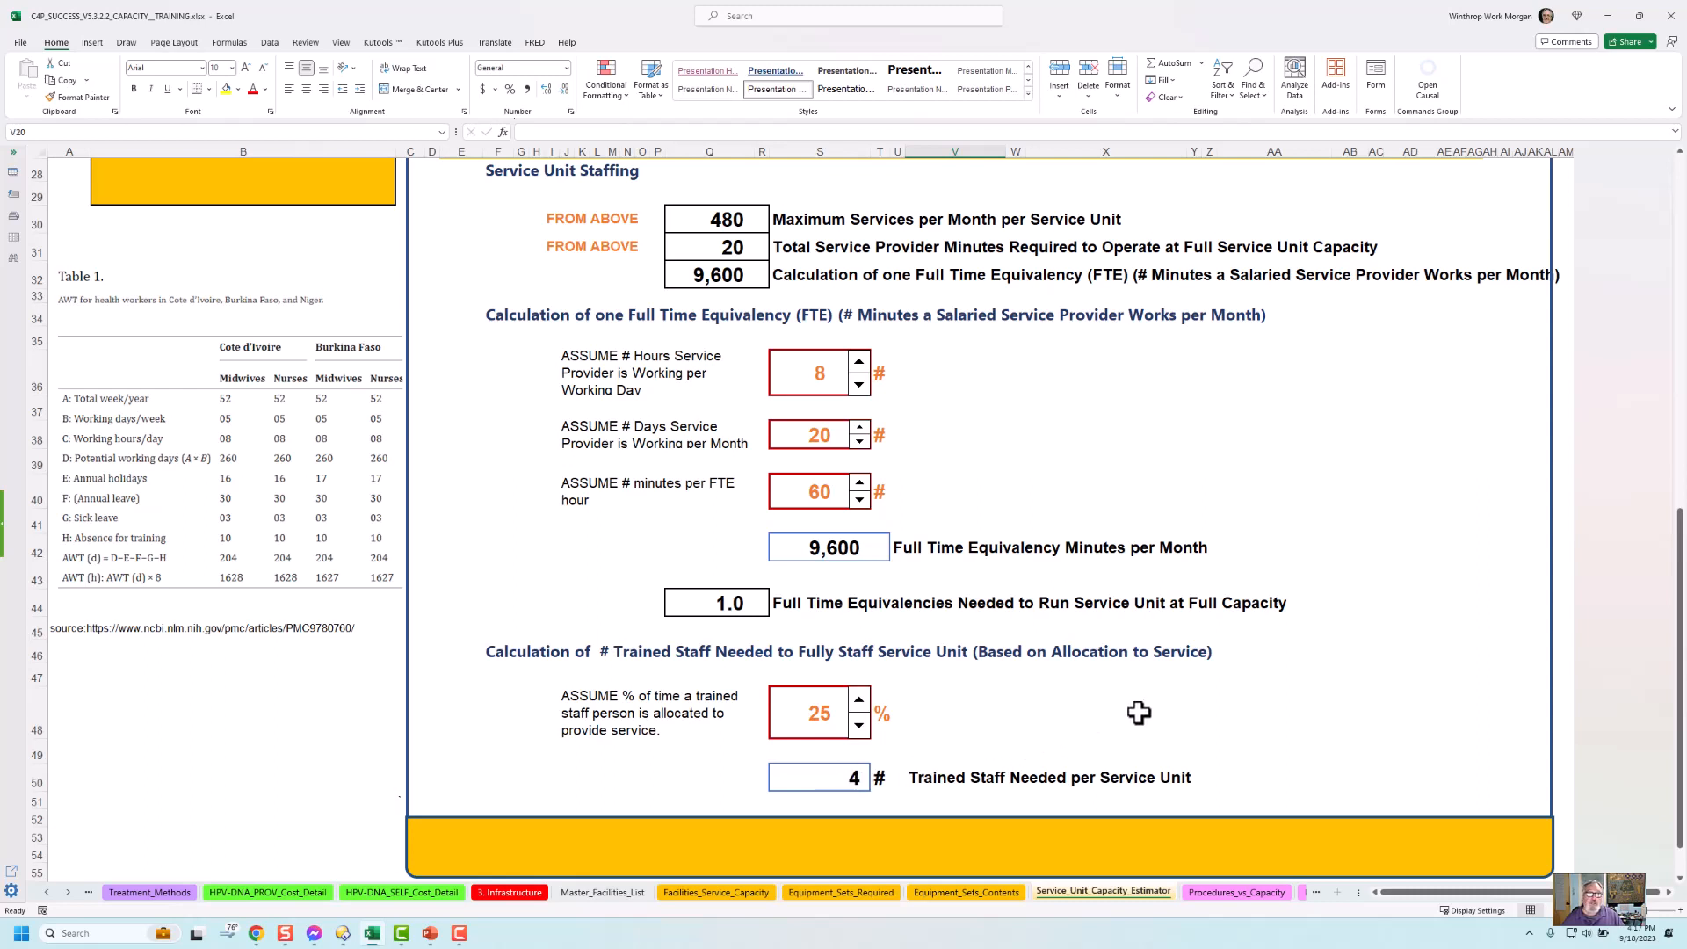
scroll(1177, 660, "up", 2)
scroll(1182, 668, "up", 3)
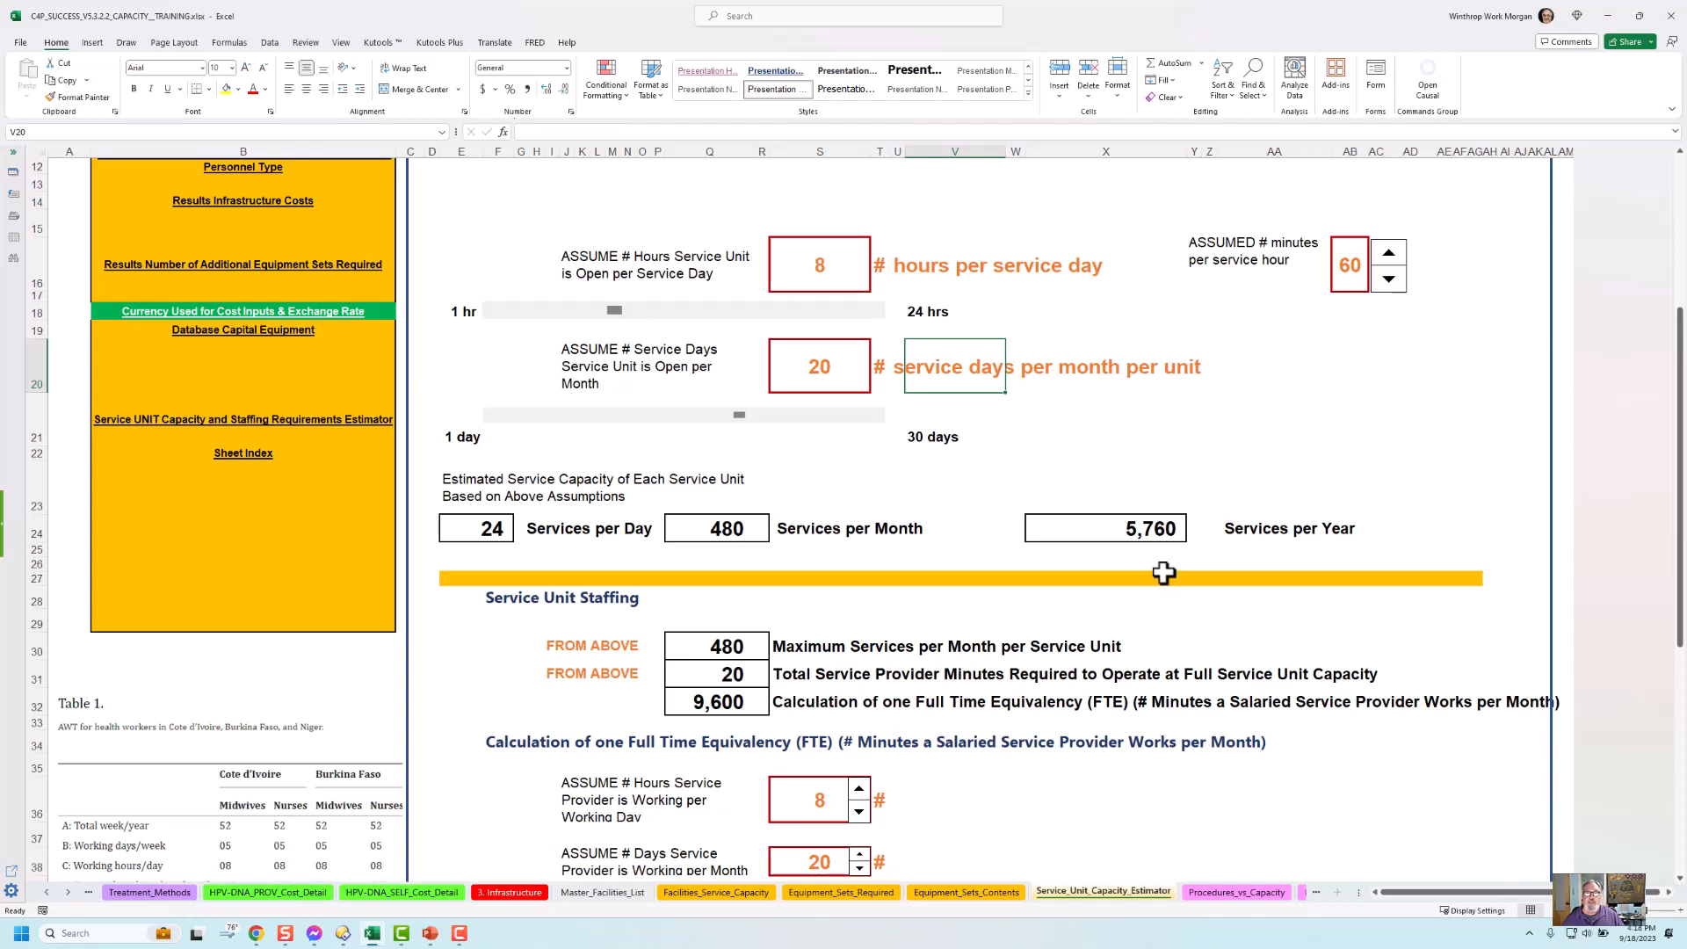
scroll(1254, 637, "down", 1)
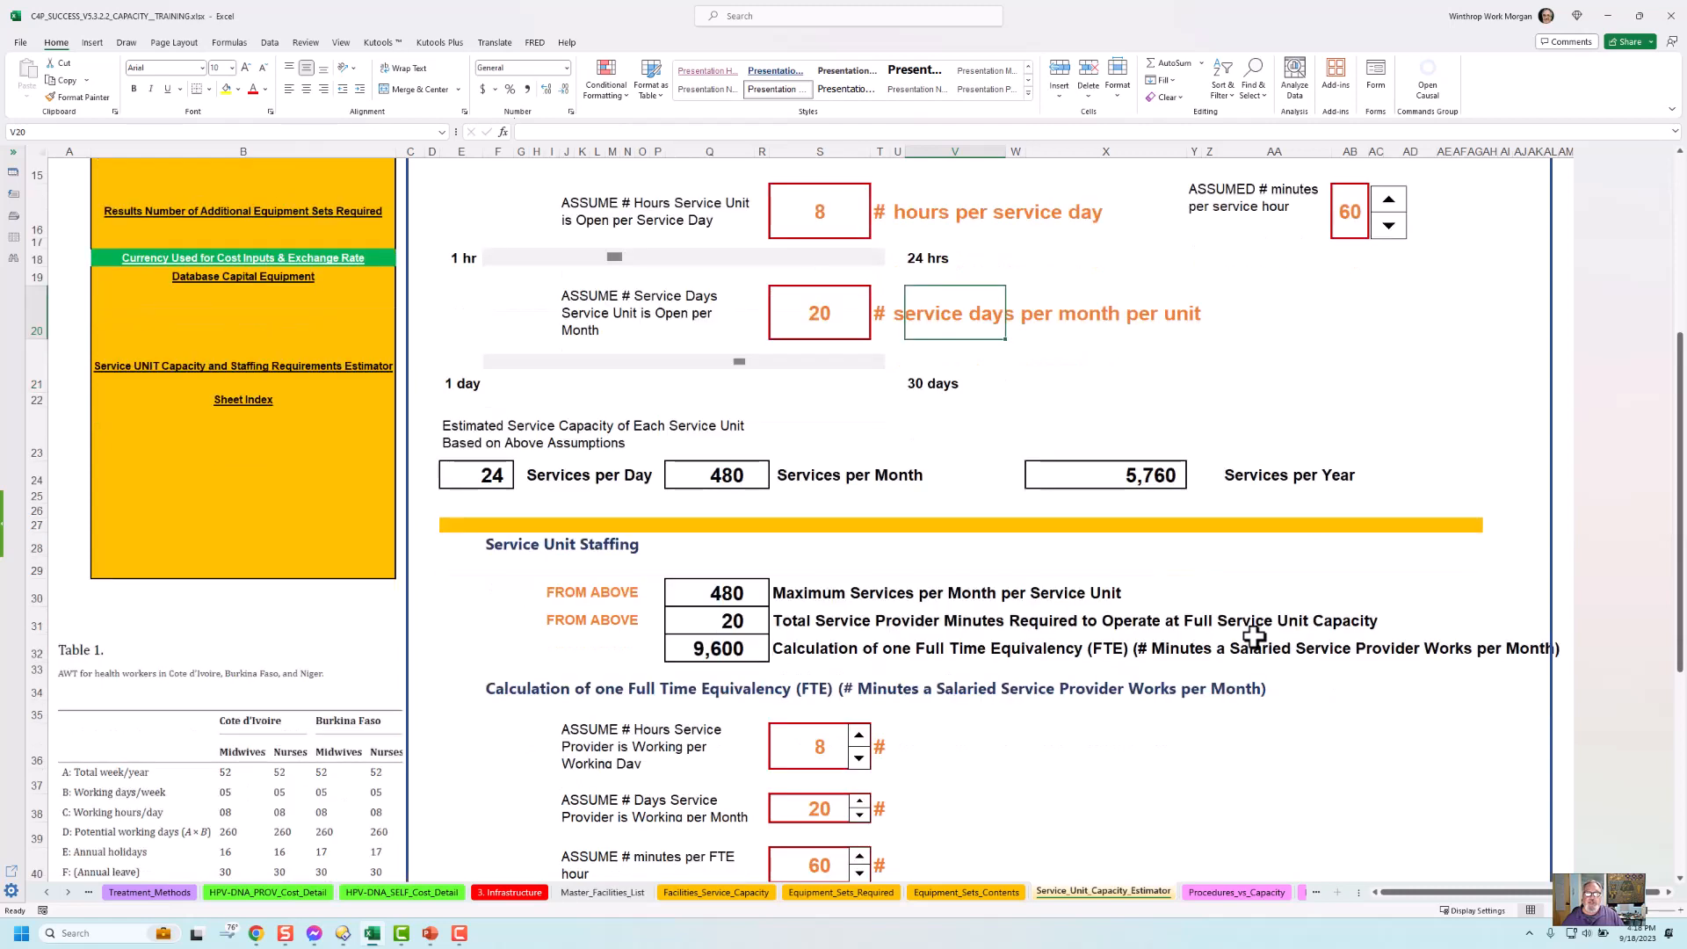
Review the service unit's full-time equivalency and trained staff calculations, and open the Procedures_vs_Capacity summary sheet.
scroll(1254, 637, "down", 3)
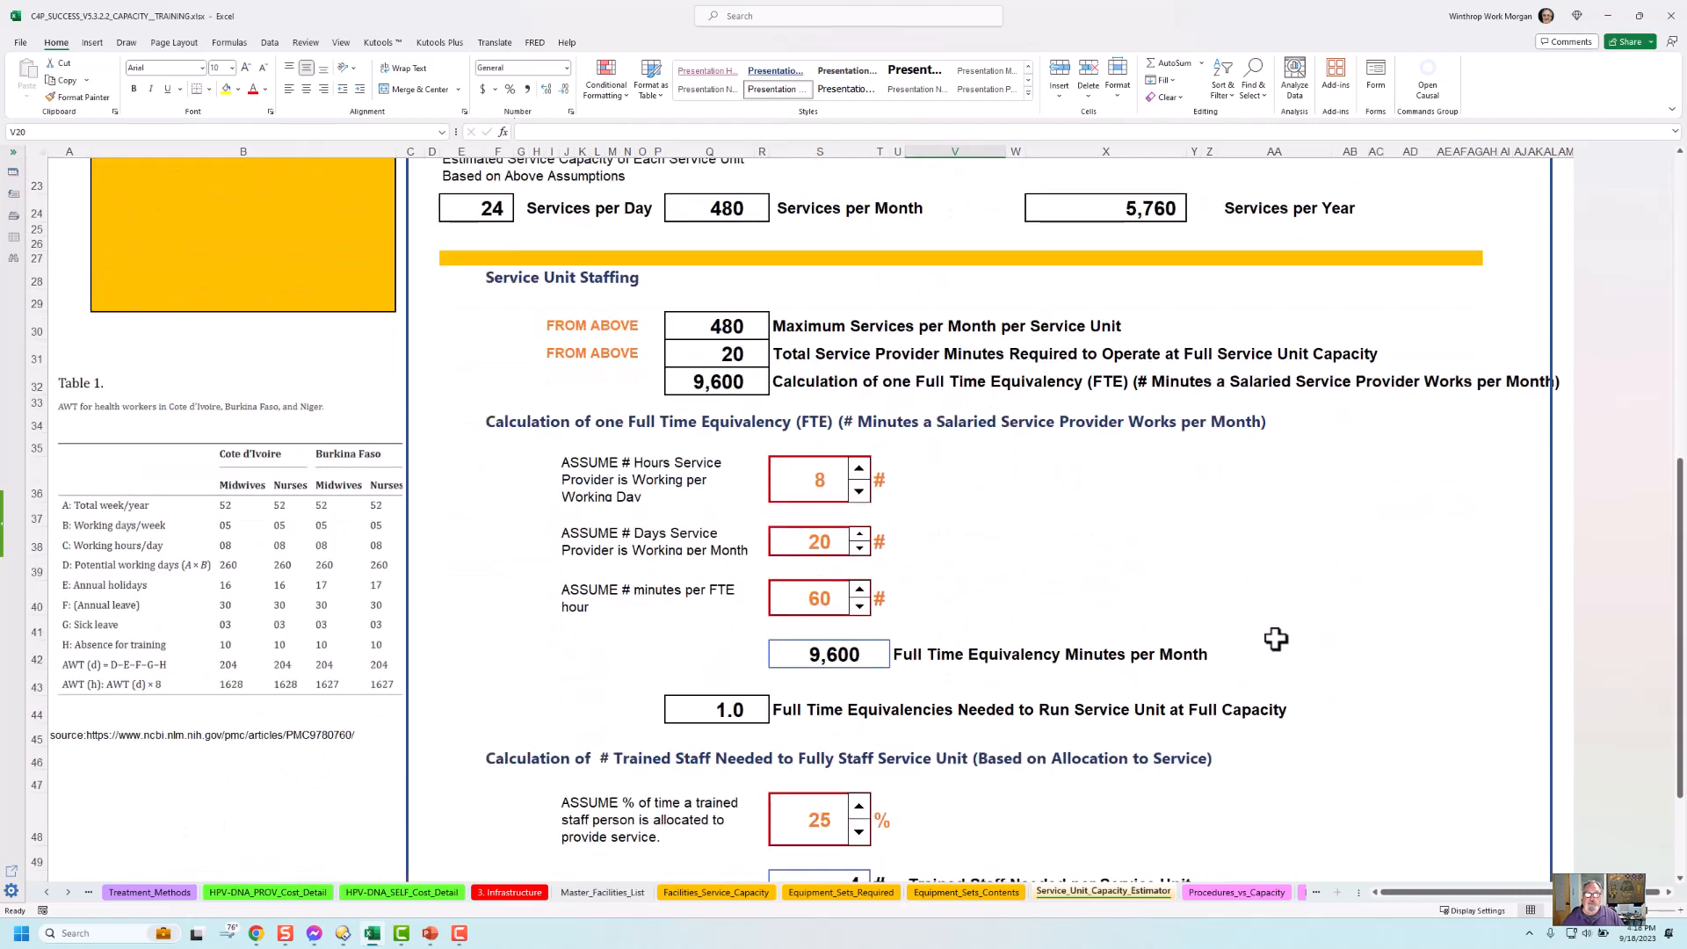
scroll(1275, 639, "down", 2)
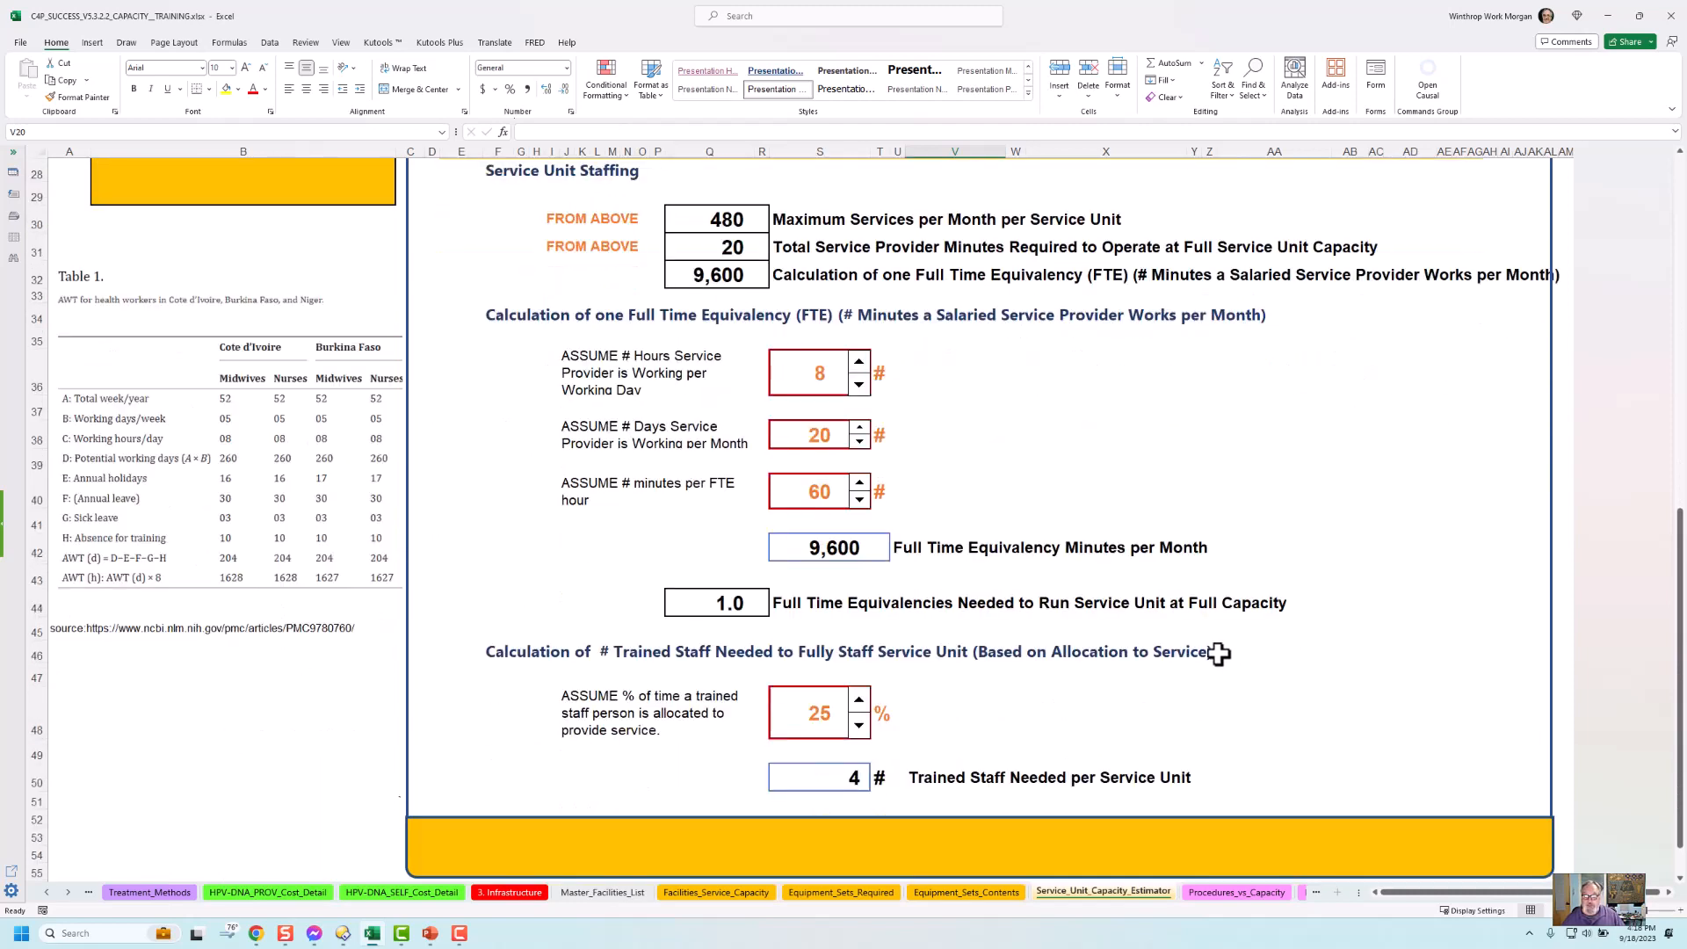
left_click(67, 892)
left_click(66, 892)
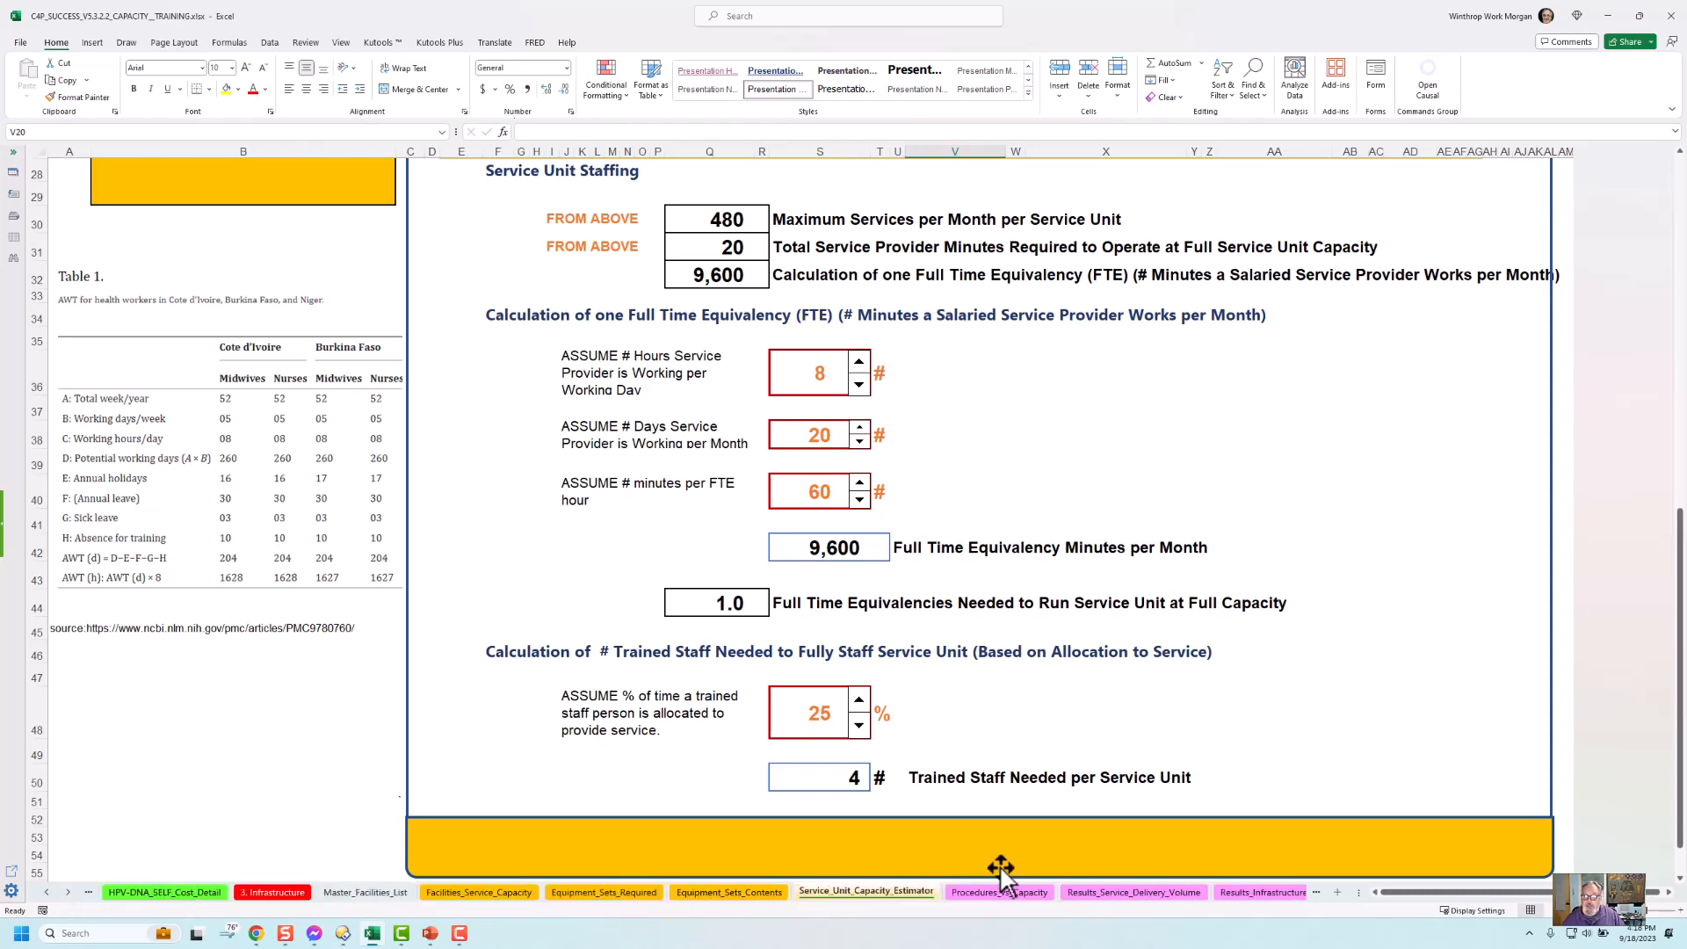
left_click(1009, 891)
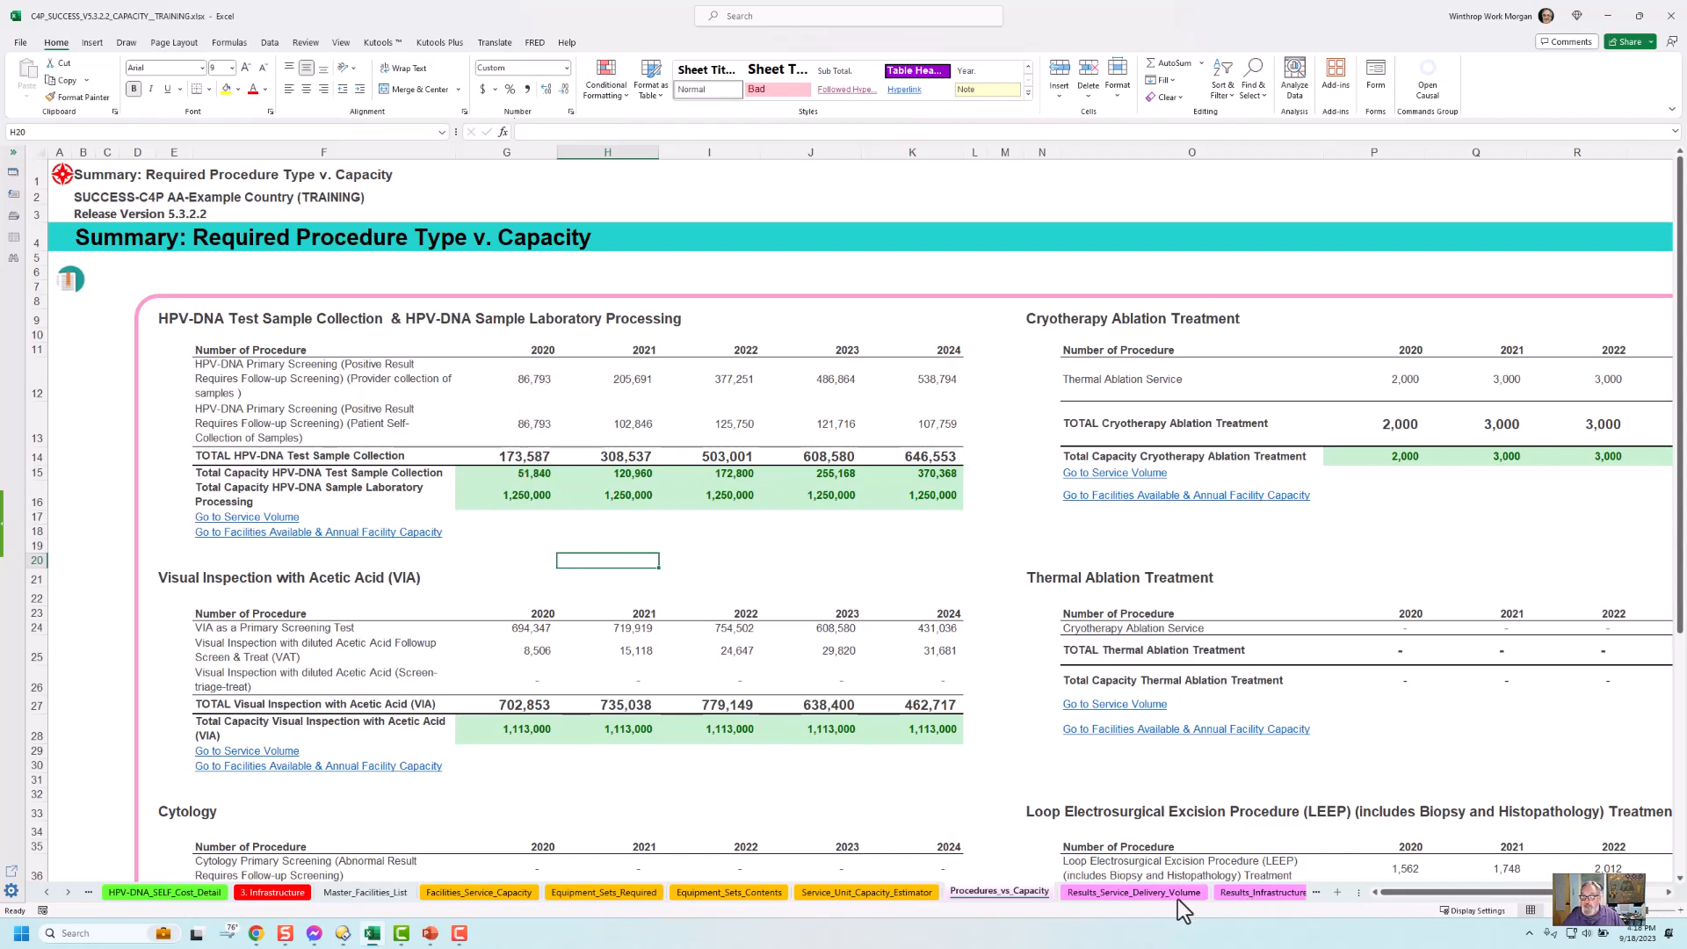
Review the new equipment sets required per facility type on the Equipment_Sets_Required sheet, from basic gynecological to thermal ablation sets.
left_click(68, 889)
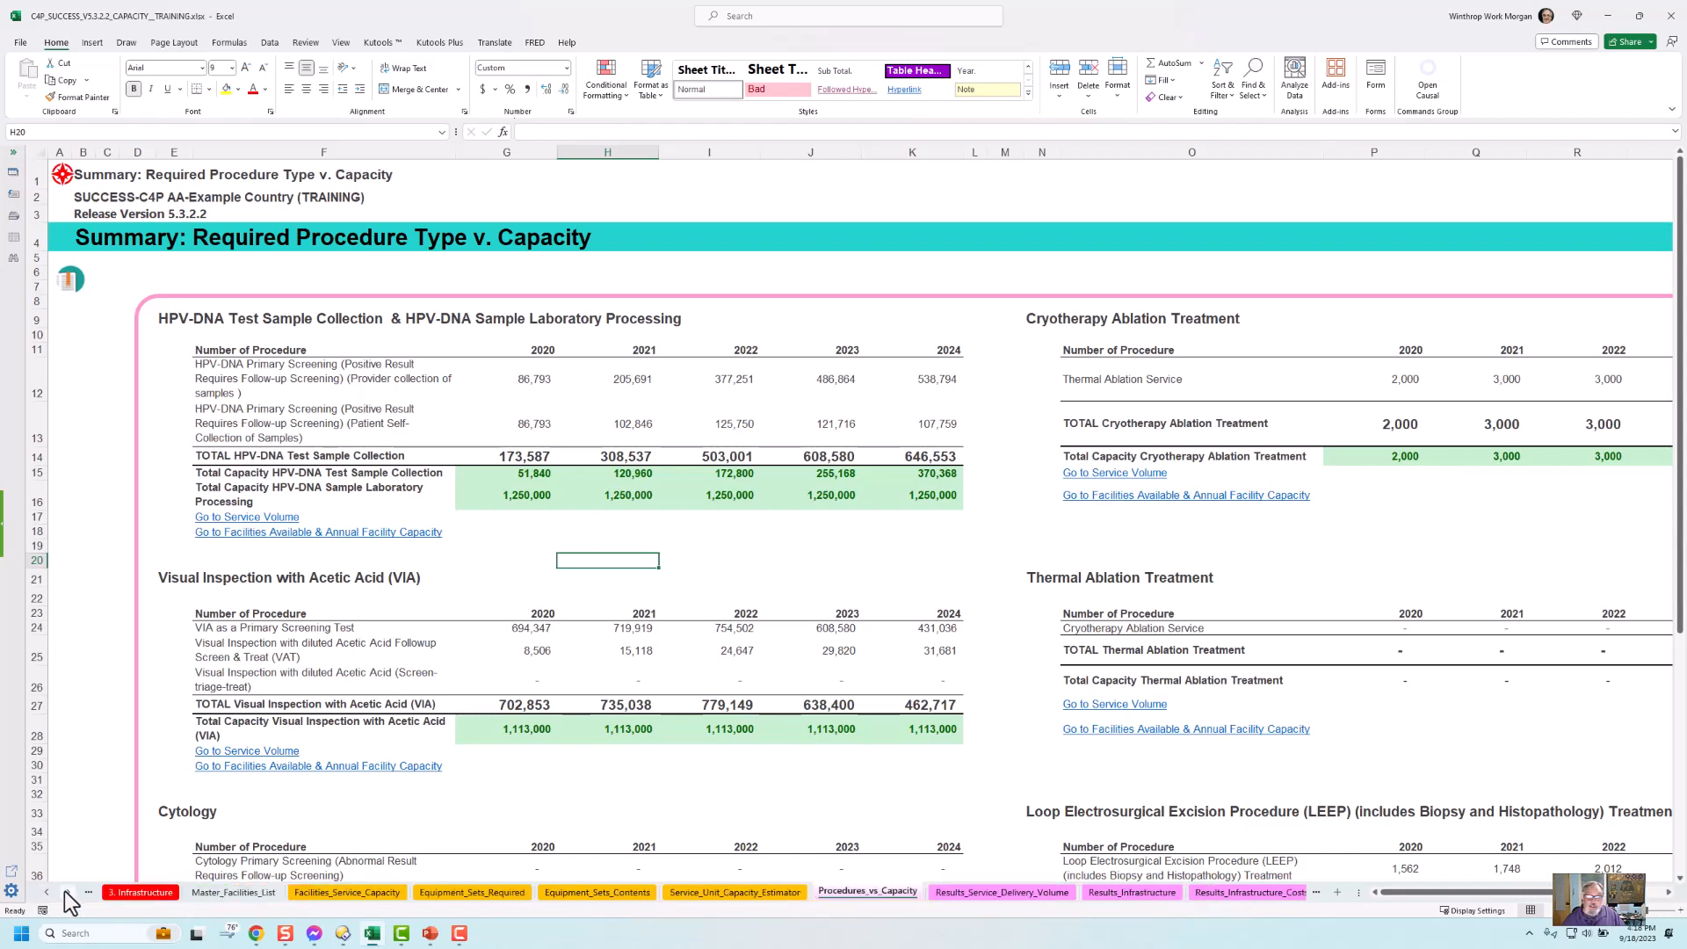
left_click(67, 890)
left_click(67, 890)
left_click(68, 890)
left_click(68, 890)
left_click(67, 890)
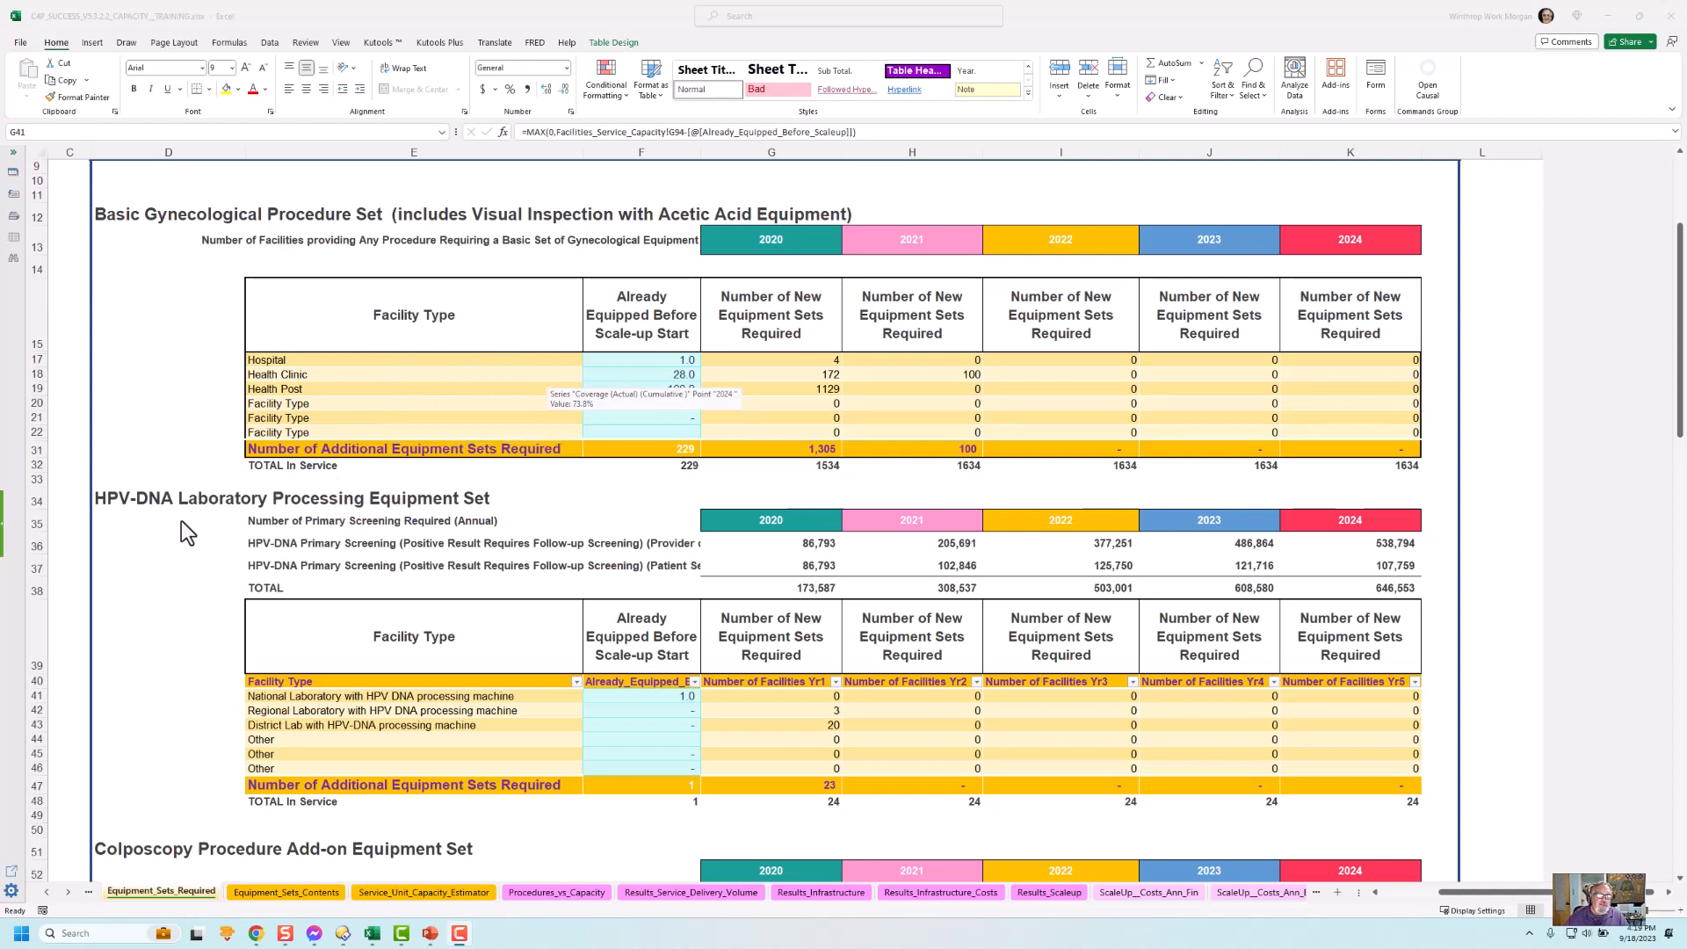
scroll(182, 529, "down", 2)
scroll(183, 528, "down", 10)
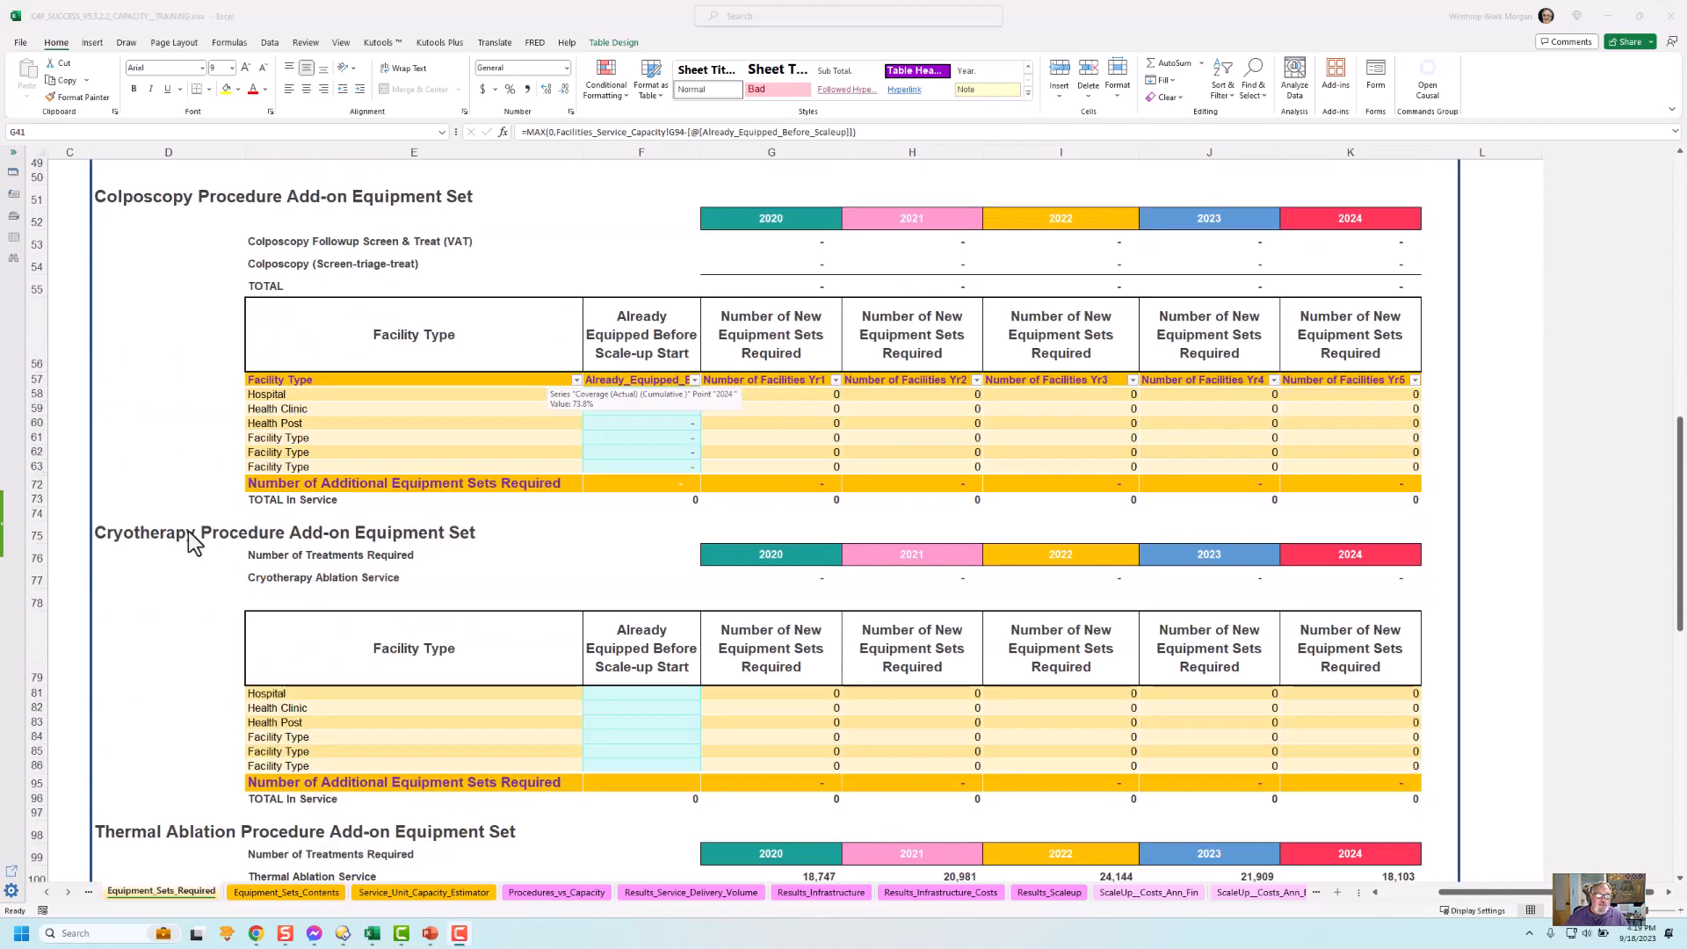
scroll(188, 530, "down", 2)
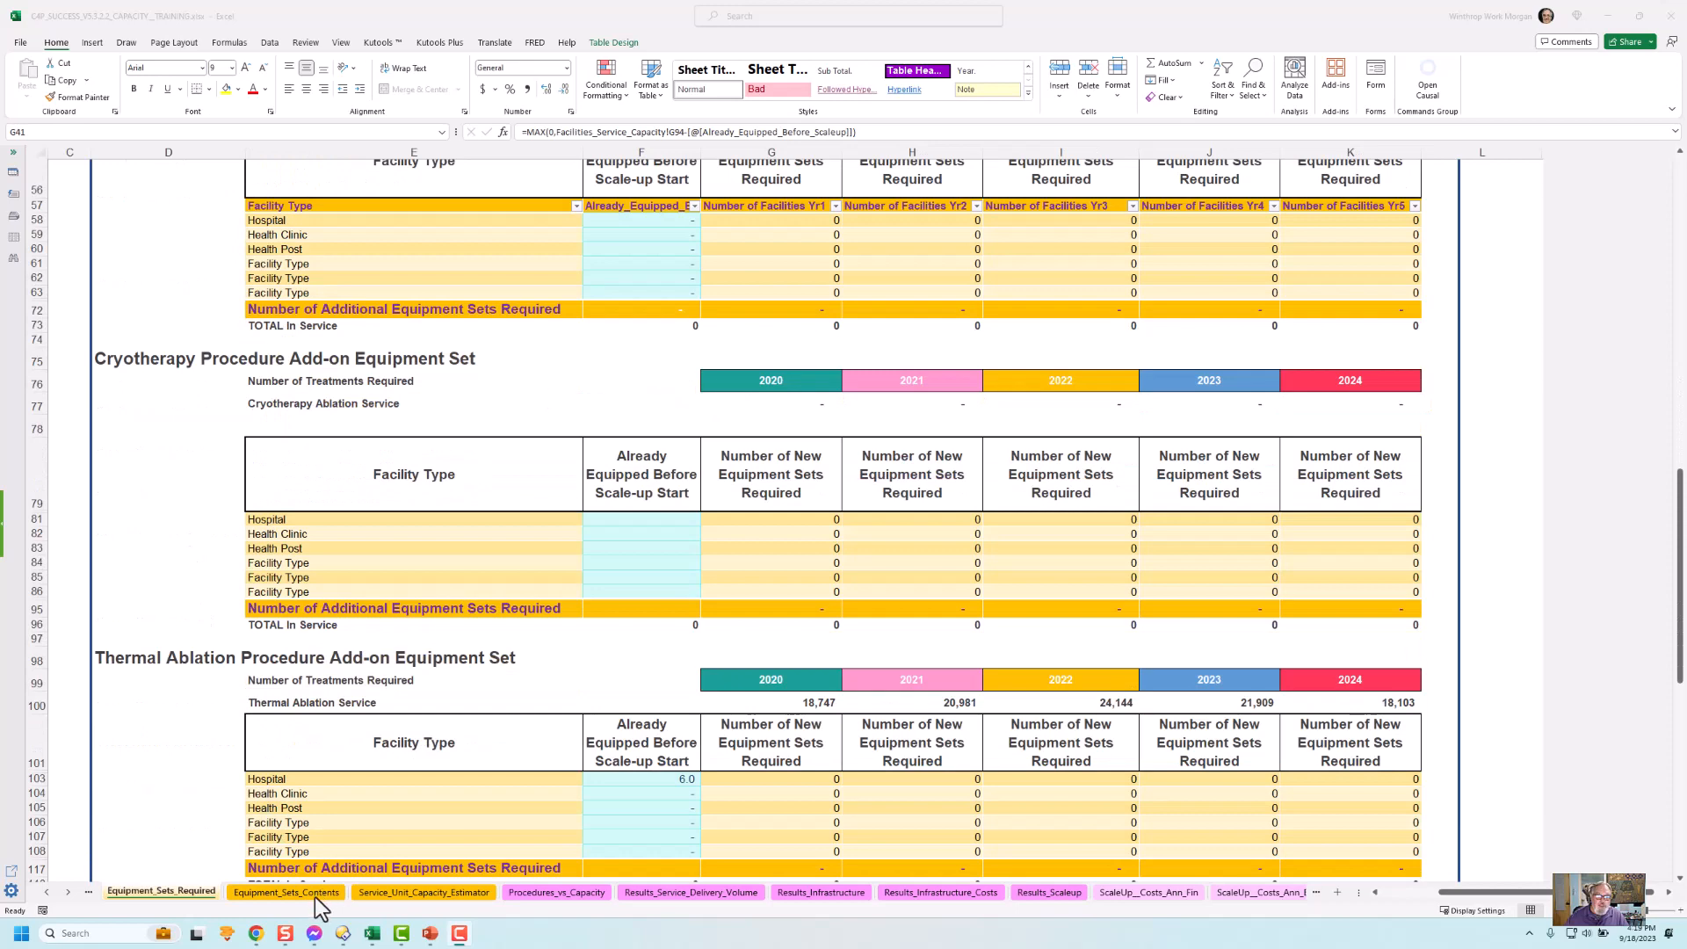
Open the Results_Infrastructure sheet and compare annual facility capacity with required numbers, including the additional hours per personnel type.
left_click(557, 892)
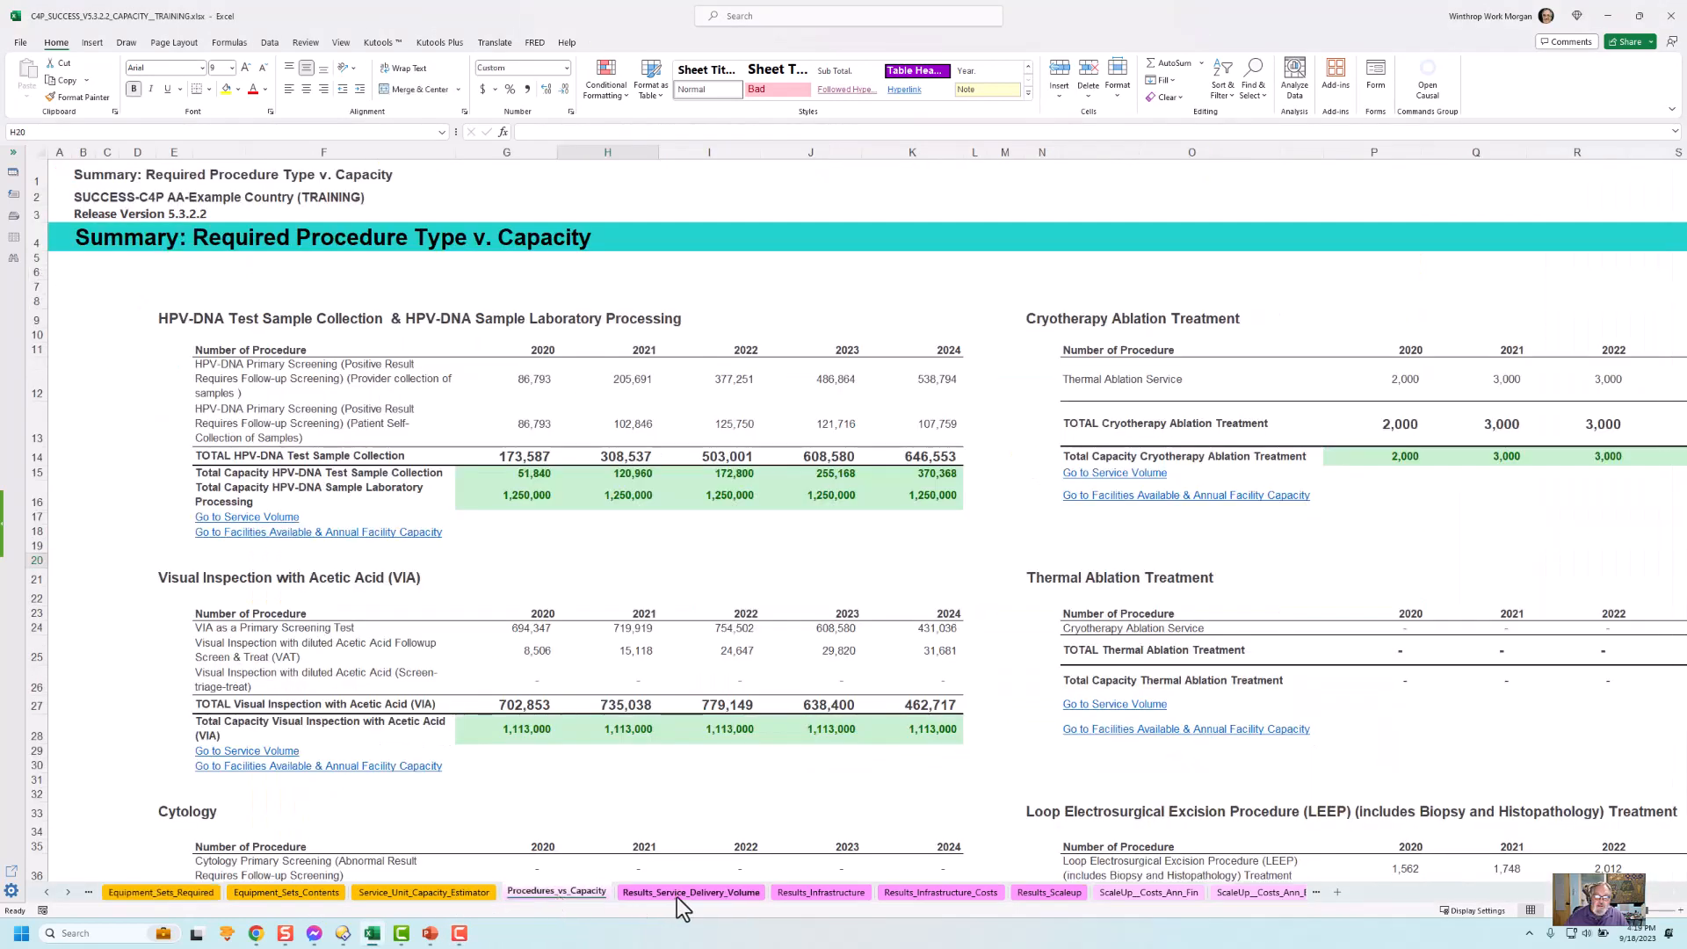
left_click(676, 893)
left_click(819, 892)
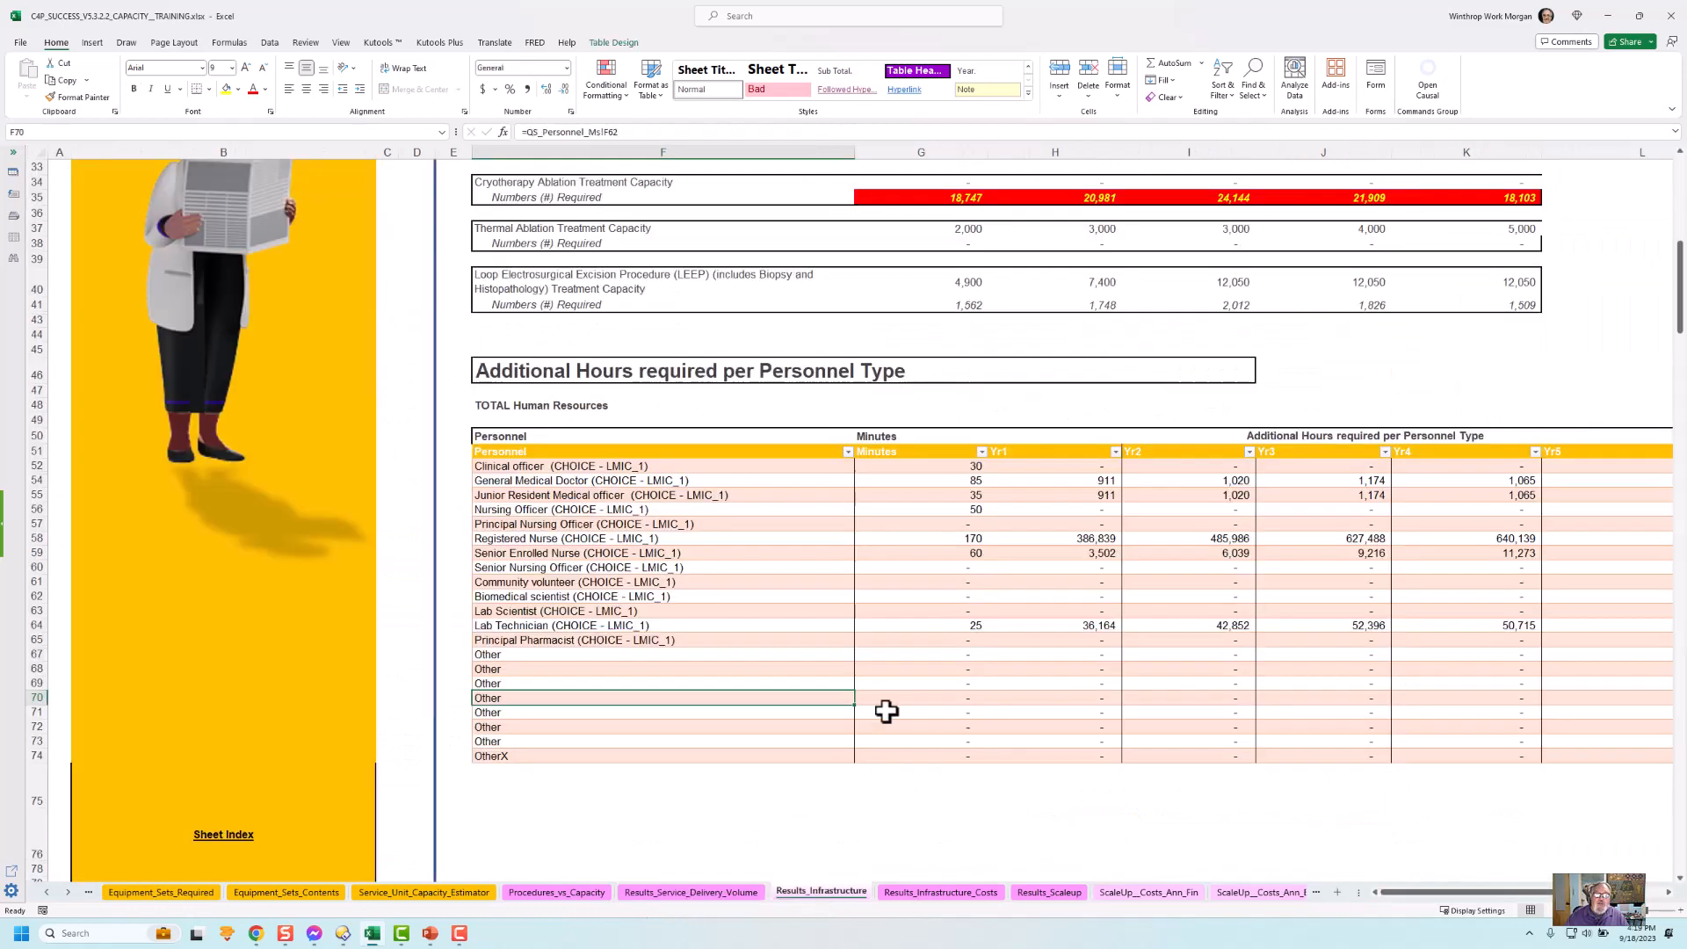
scroll(887, 703, "up", 10)
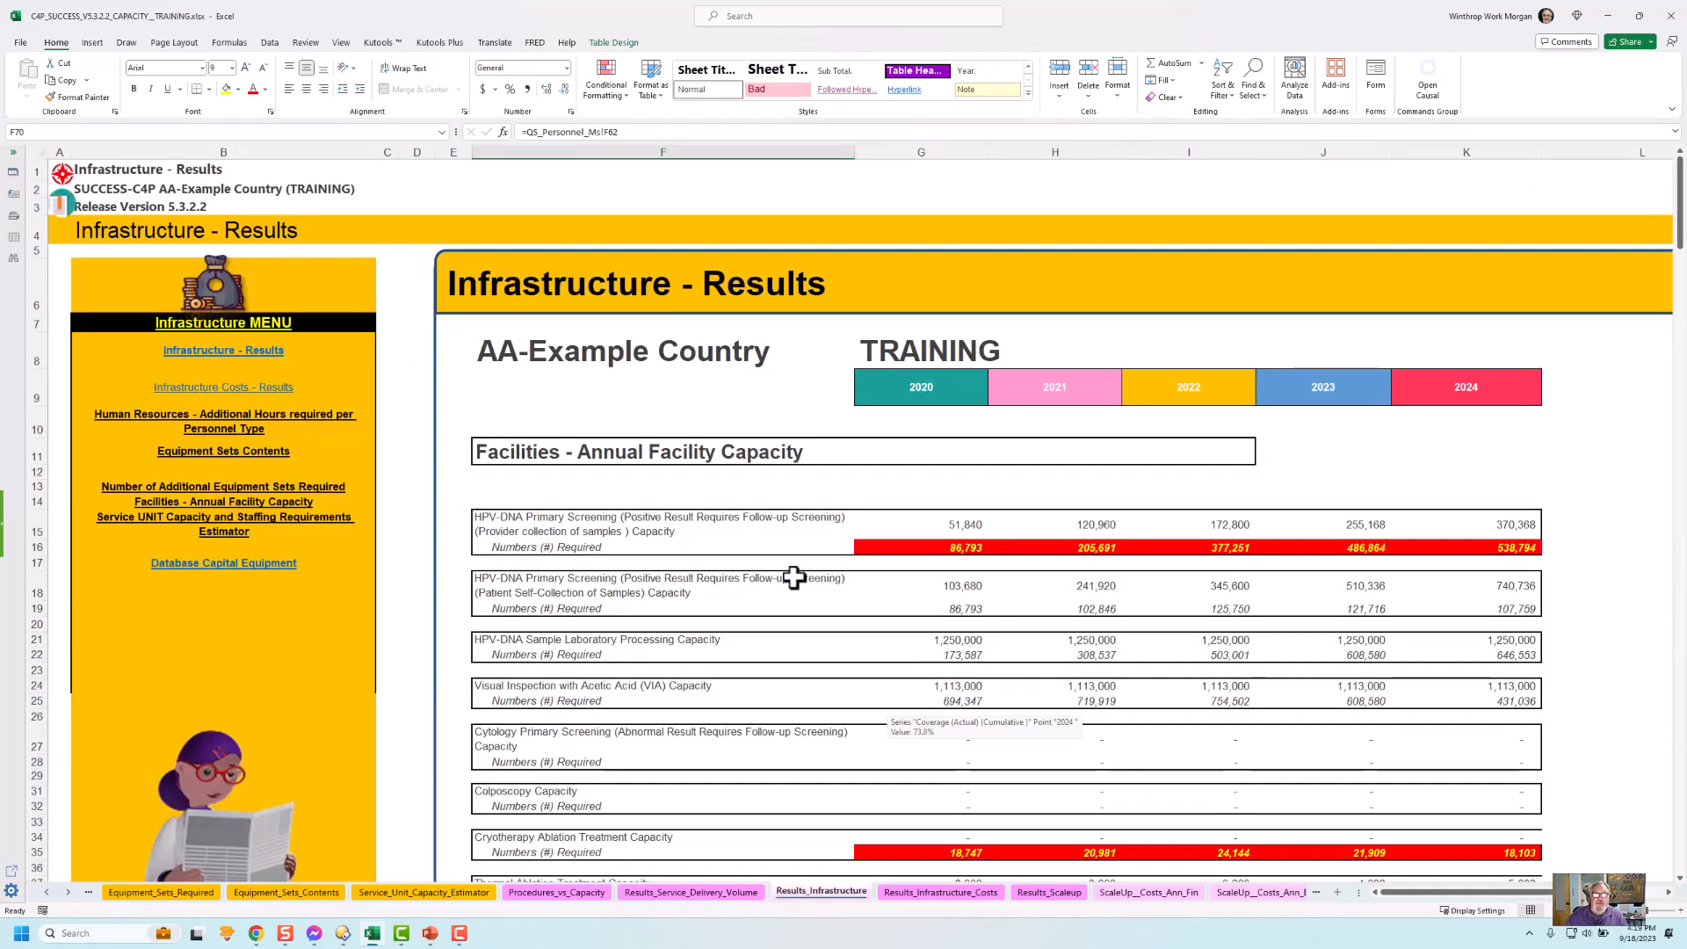
scroll(644, 557, "down", 2)
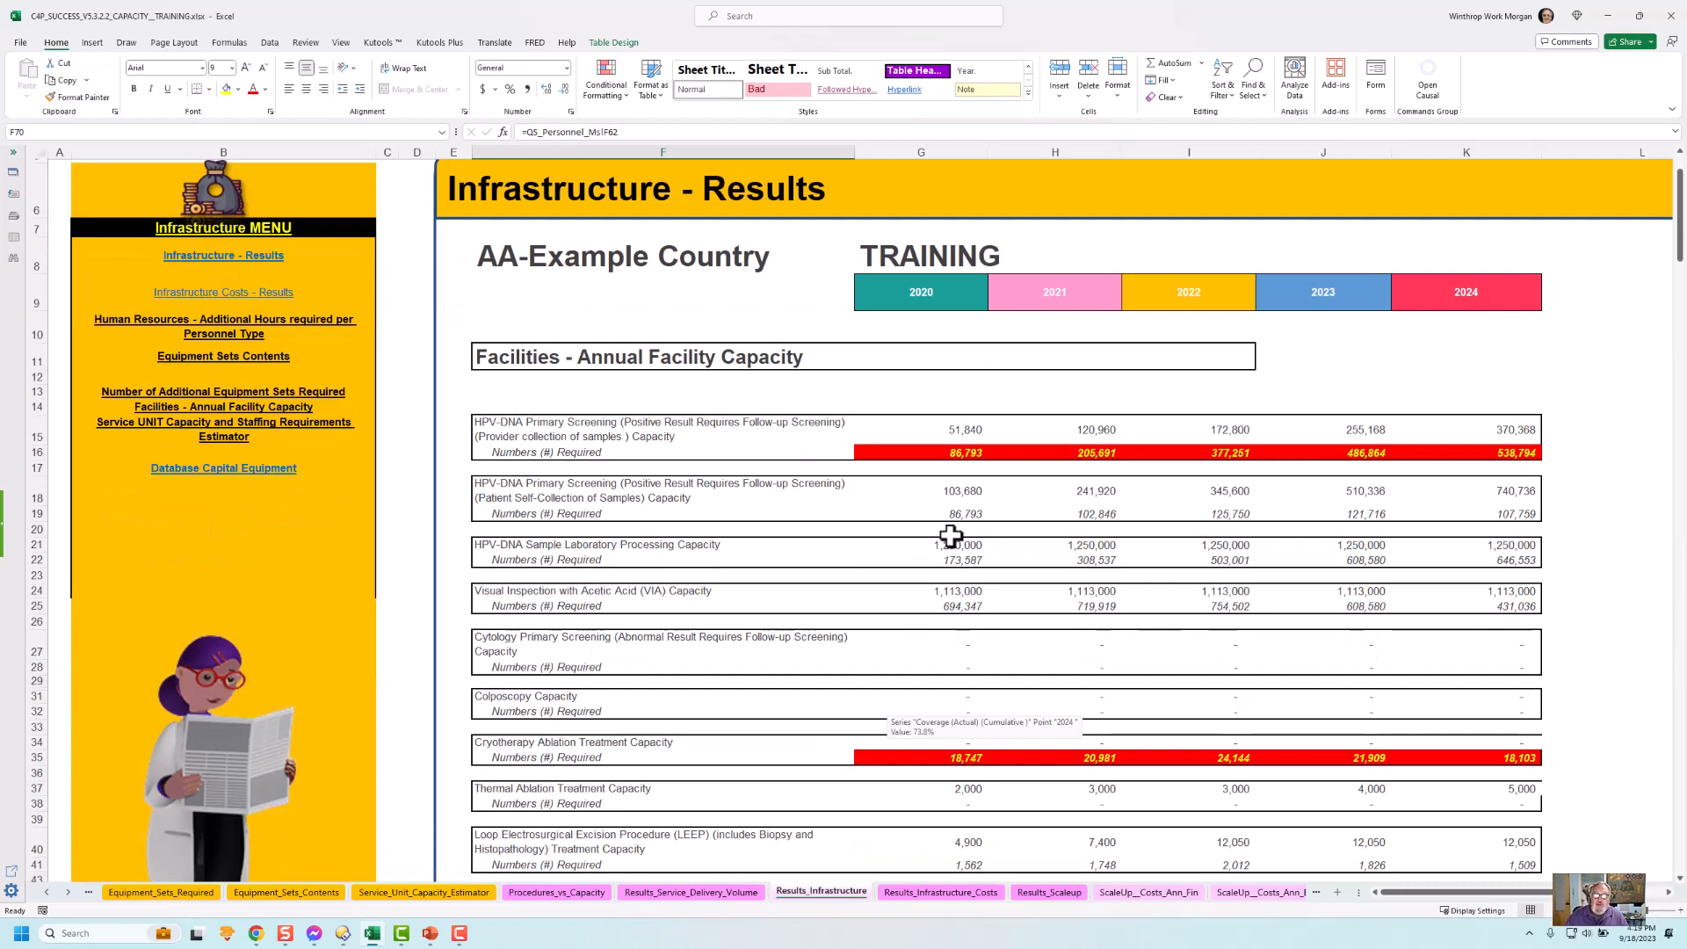
scroll(952, 537, "down", 4)
scroll(953, 536, "down", 4)
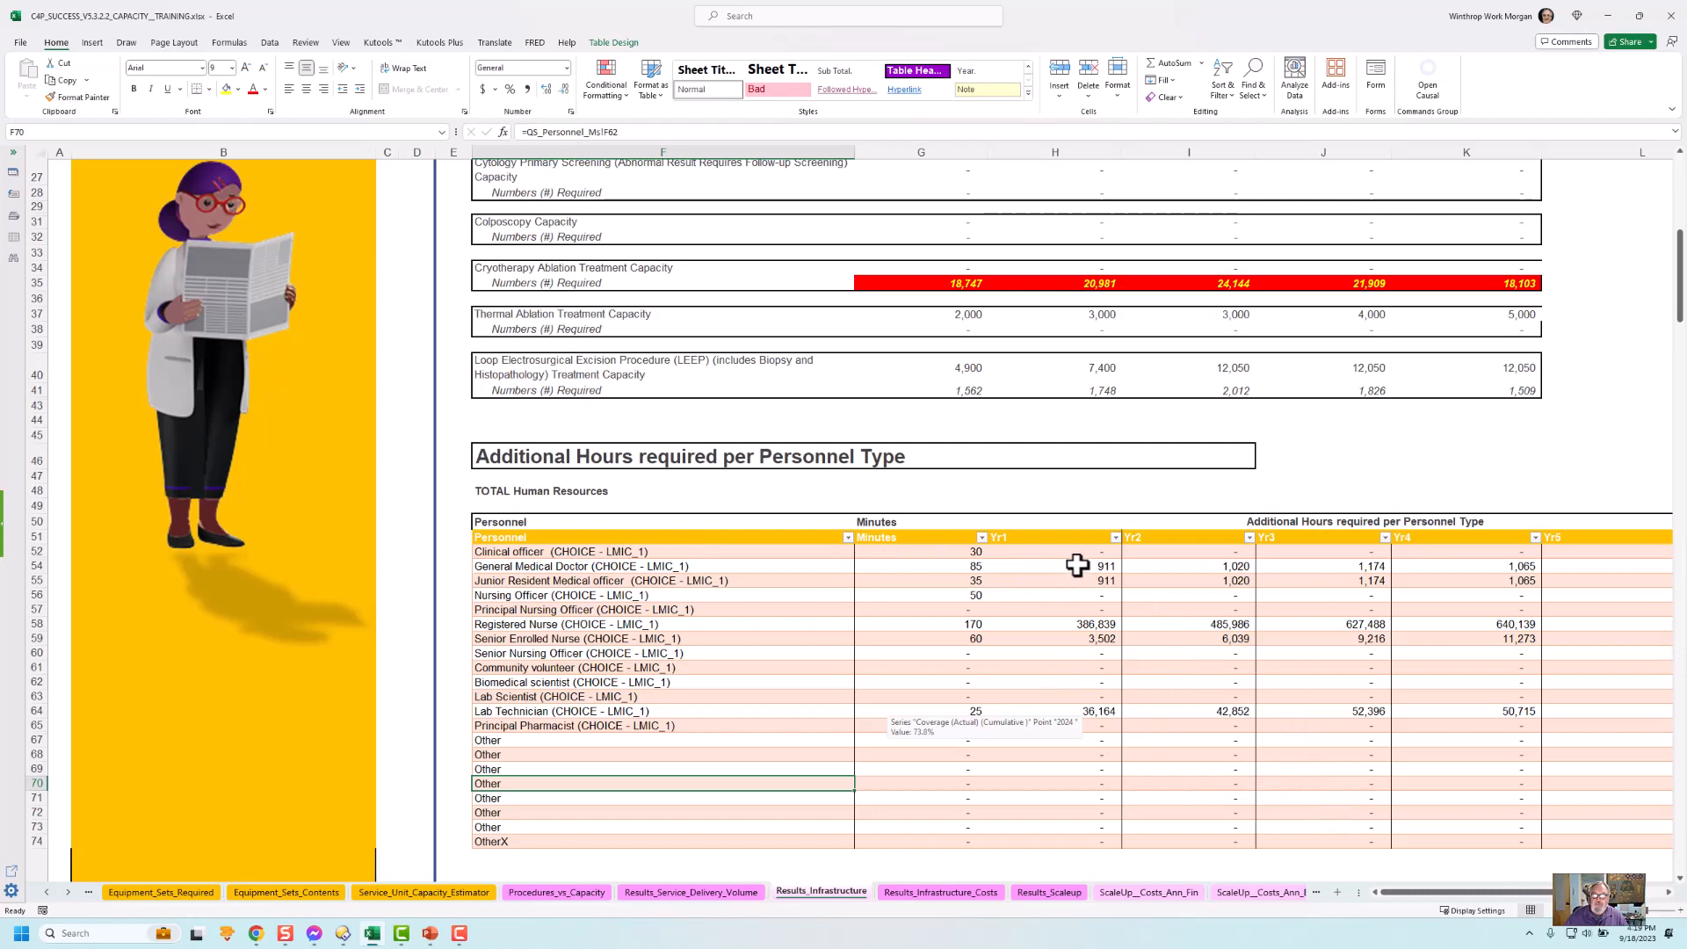
Open the Results_Infrastructure_Costs sheet and review the equipment set investment costs, annualized costs and human resources costs.
left_click(970, 893)
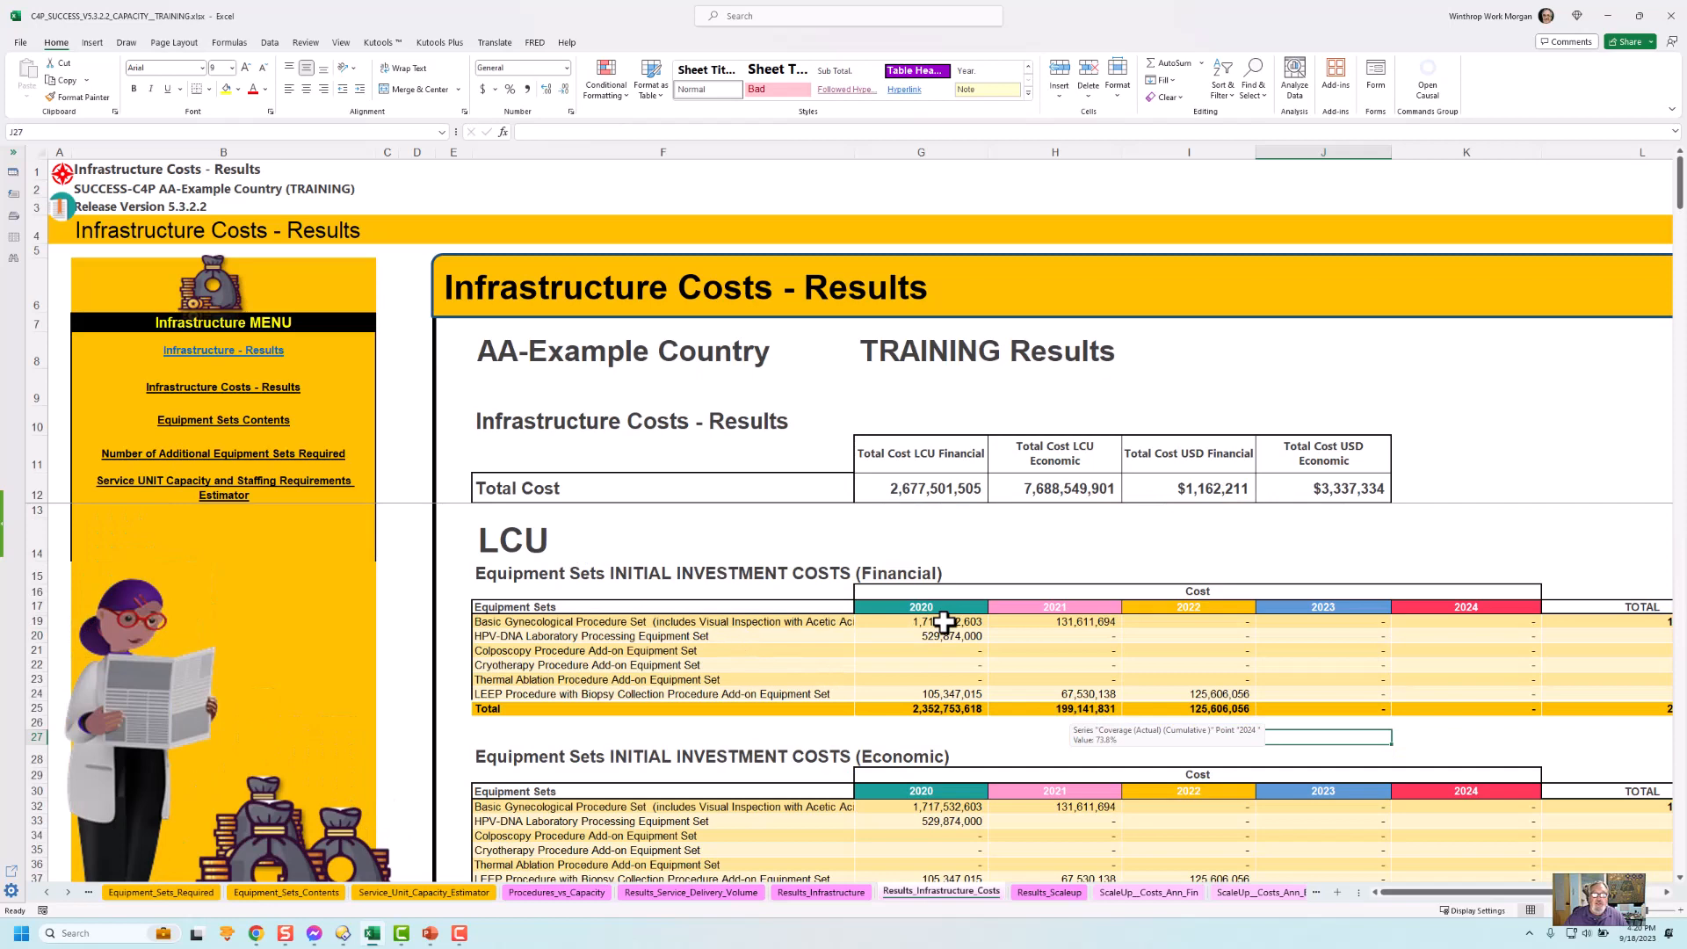
scroll(926, 691, "down", 1)
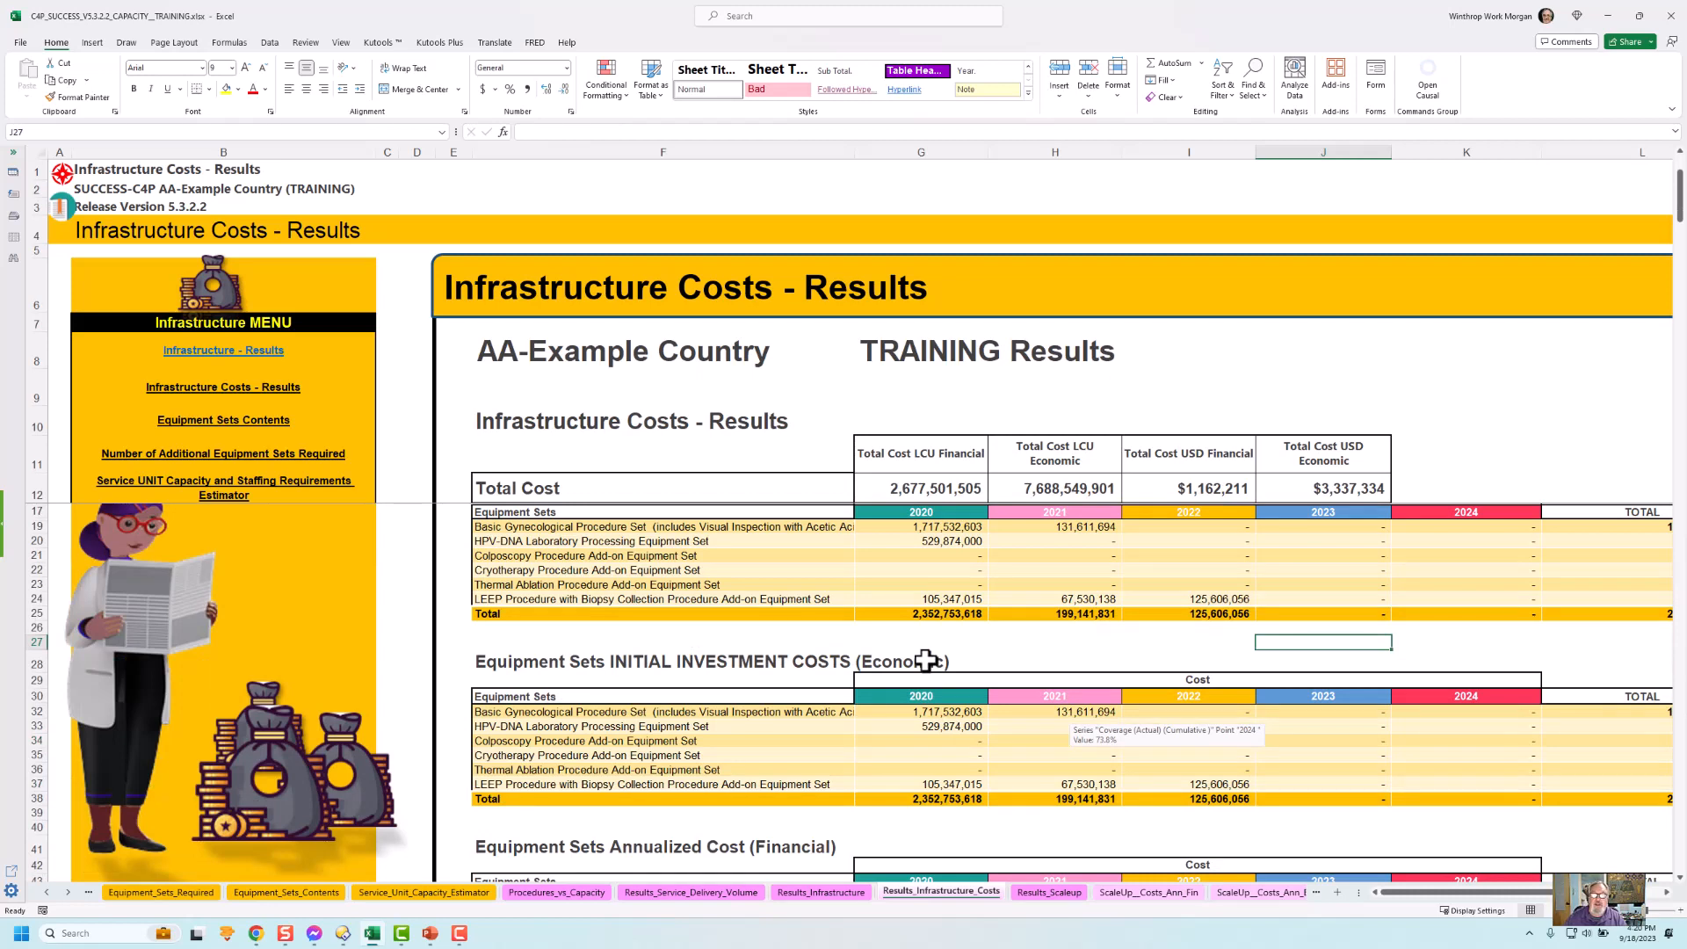
scroll(927, 661, "down", 9)
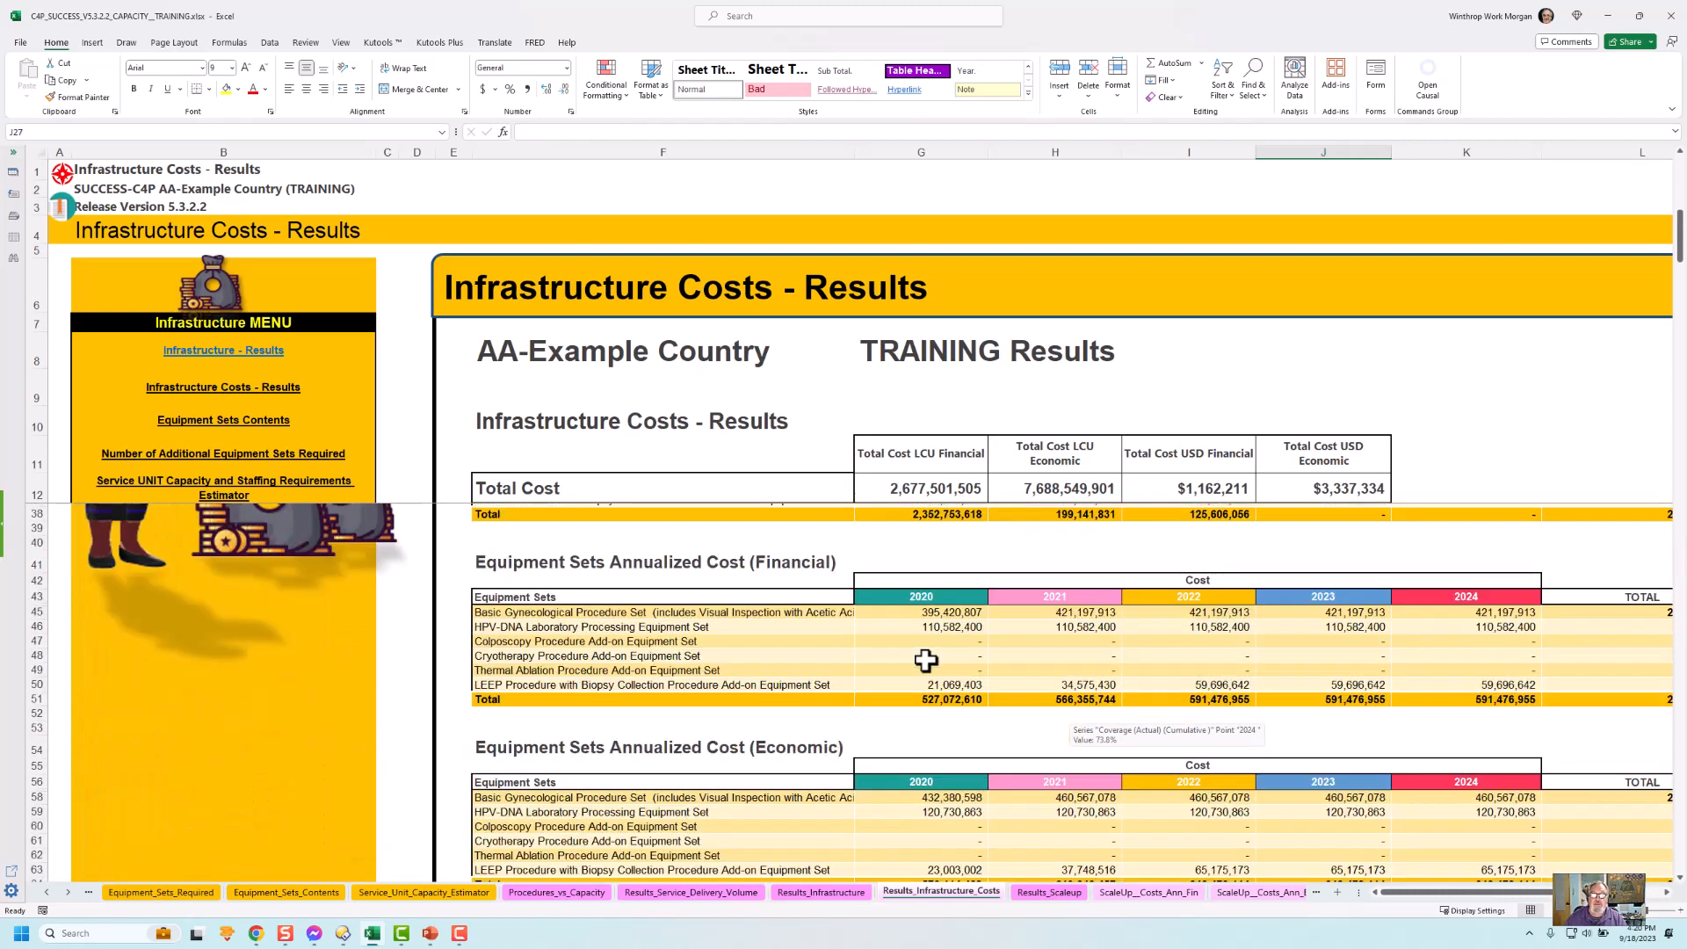
scroll(926, 664, "down", 4)
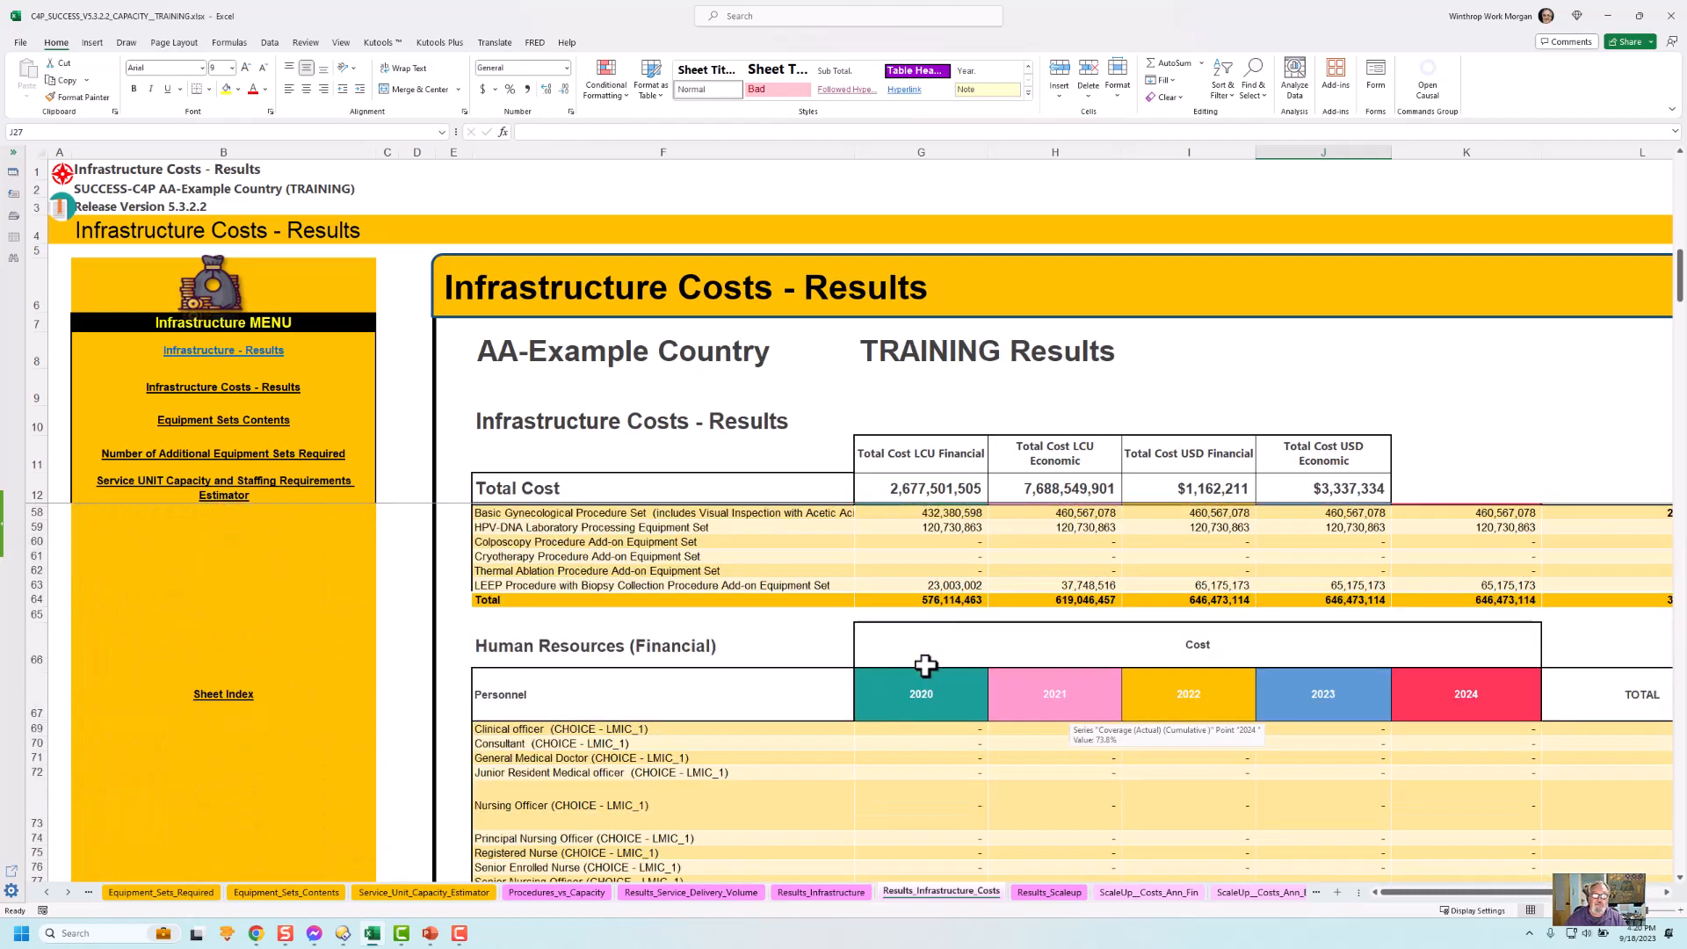
scroll(926, 665, "down", 3)
scroll(926, 665, "down", 9)
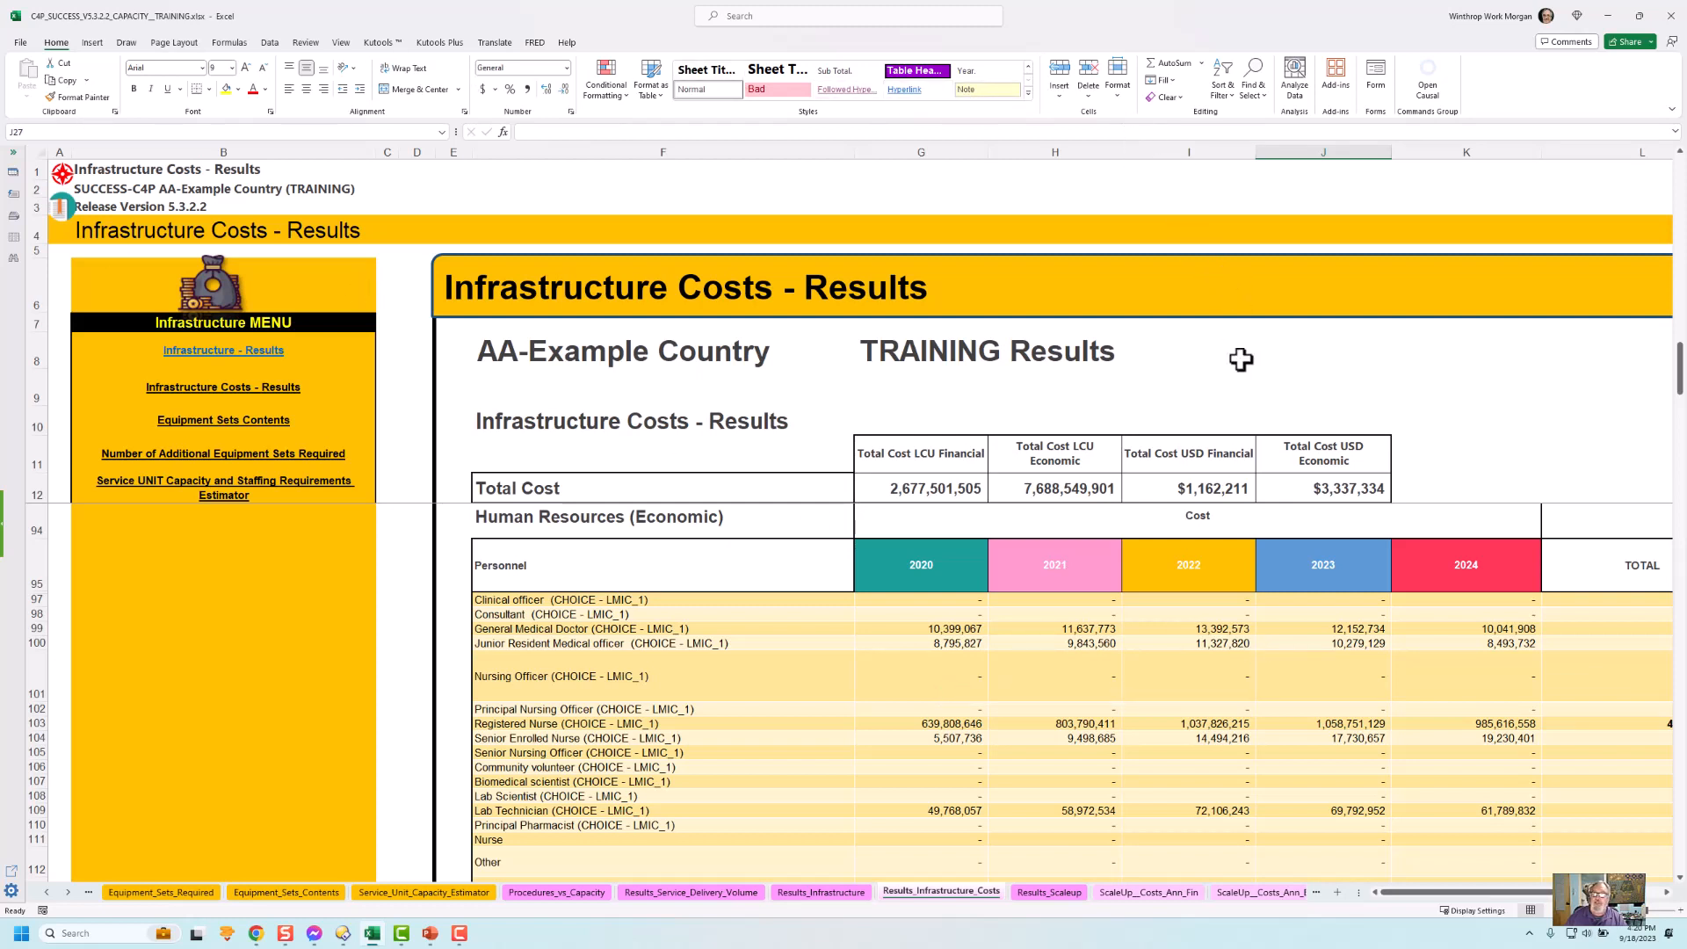
Inspect the scenario results heading in G8 and examine the economic human resources costs per personnel type down to the total row.
left_click(947, 353)
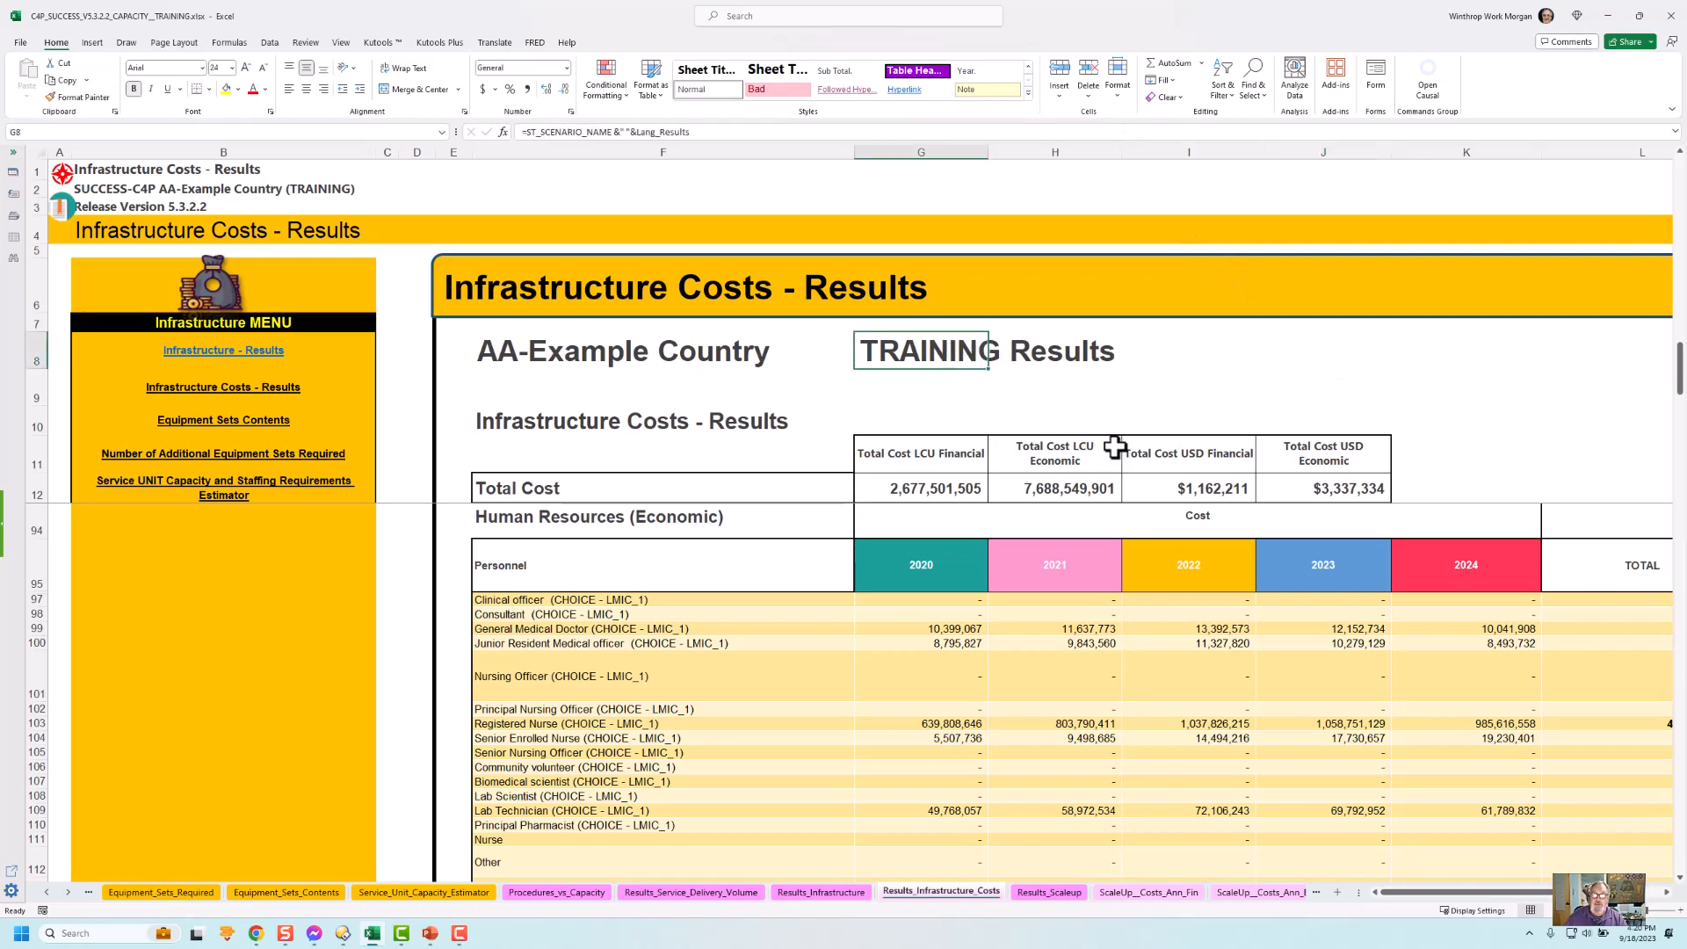
scroll(1114, 444, "down", 7)
scroll(1180, 408, "up", 2)
scroll(1180, 408, "up", 2)
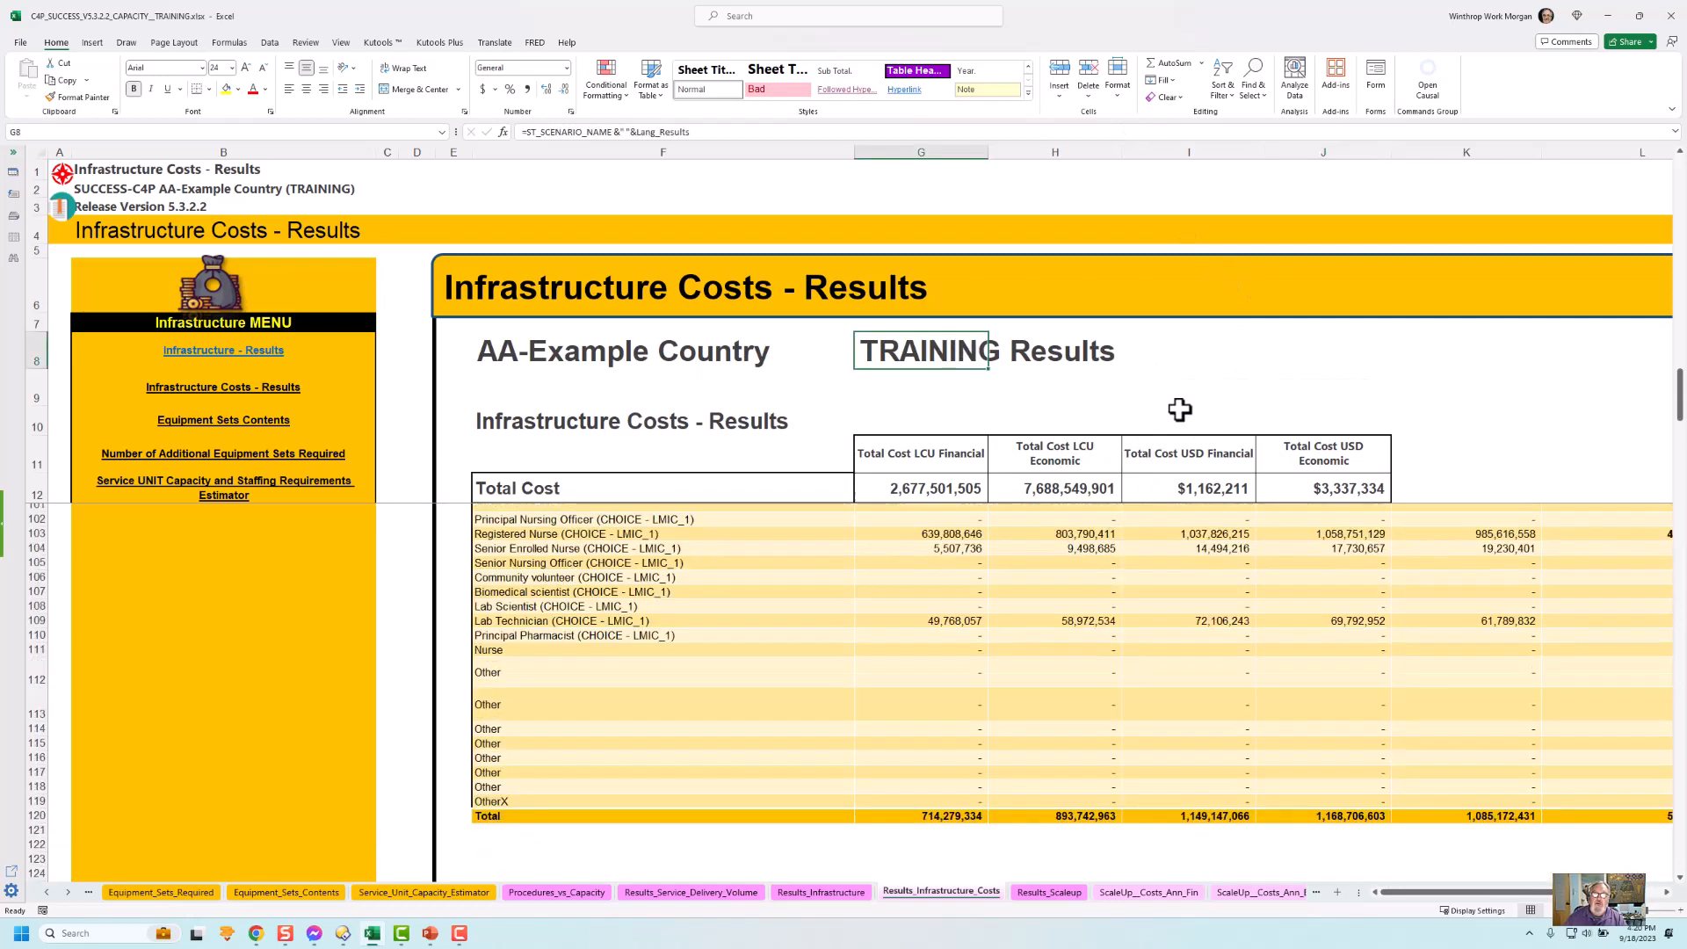
scroll(1179, 409, "up", 6)
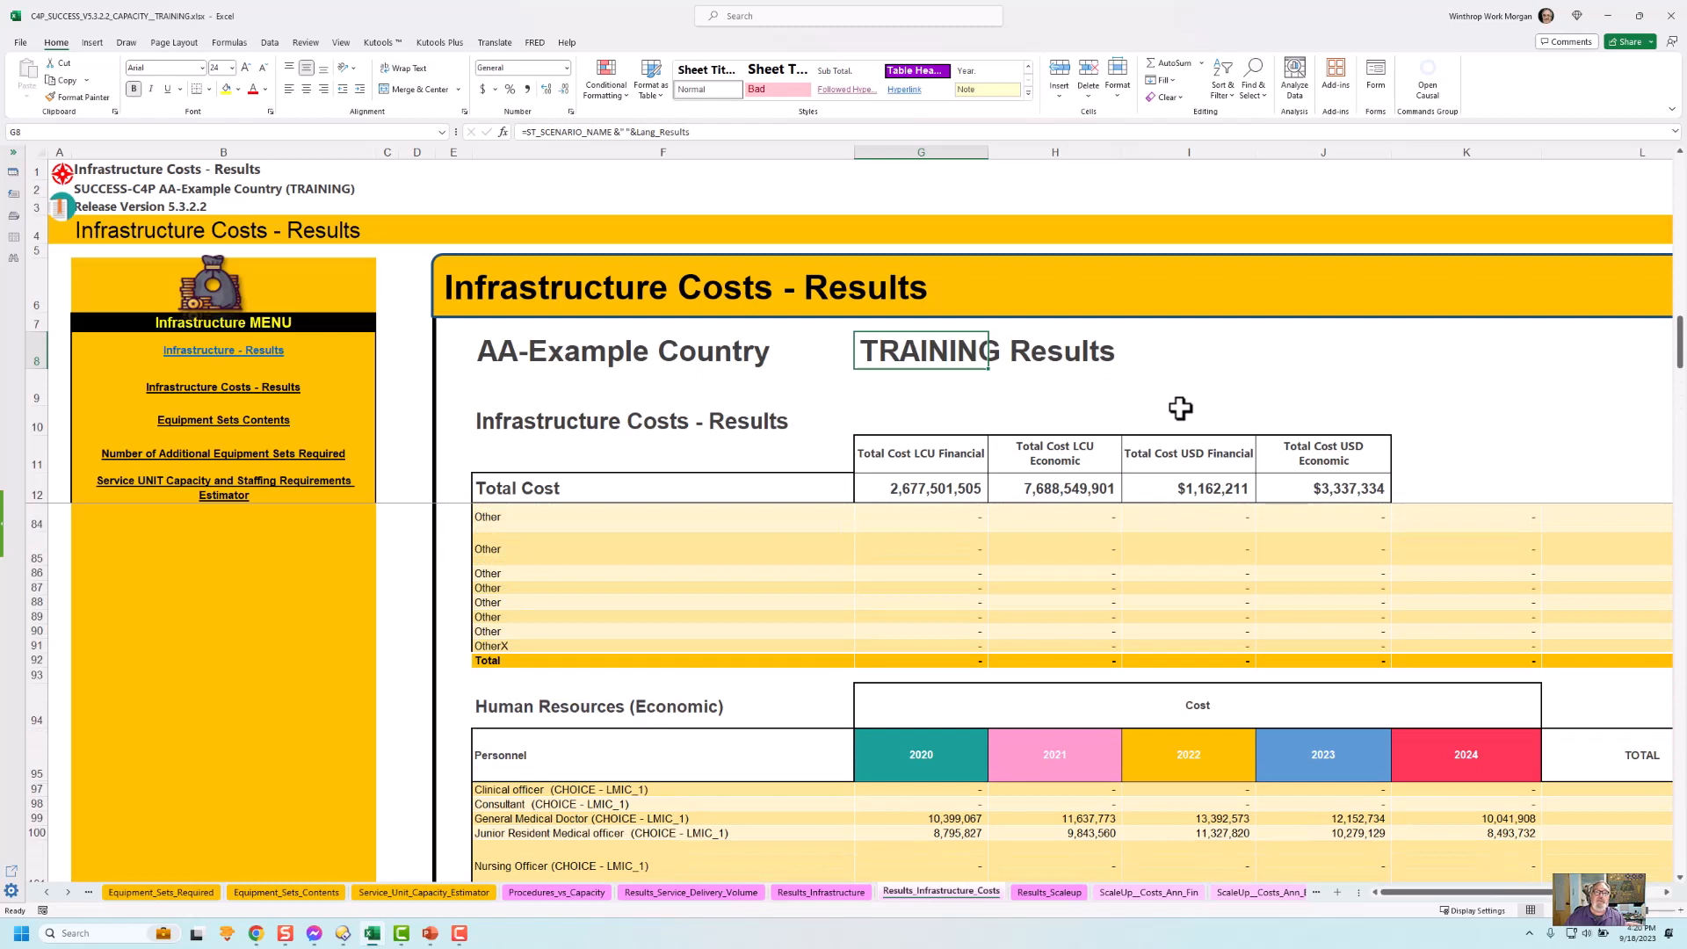